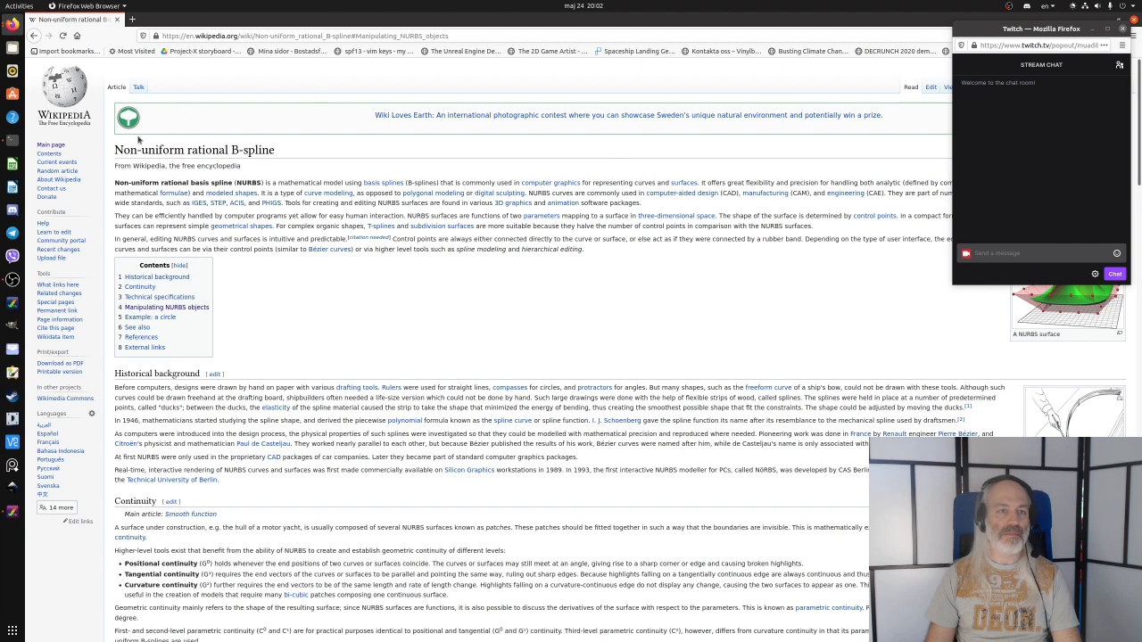
- Read through the Wikipedia article on non-uniform rational B-splines, scrolling over its technical sections
{"action": "left_click_drag", "start_coordinate": [116, 149], "coordinate": [287, 153]}
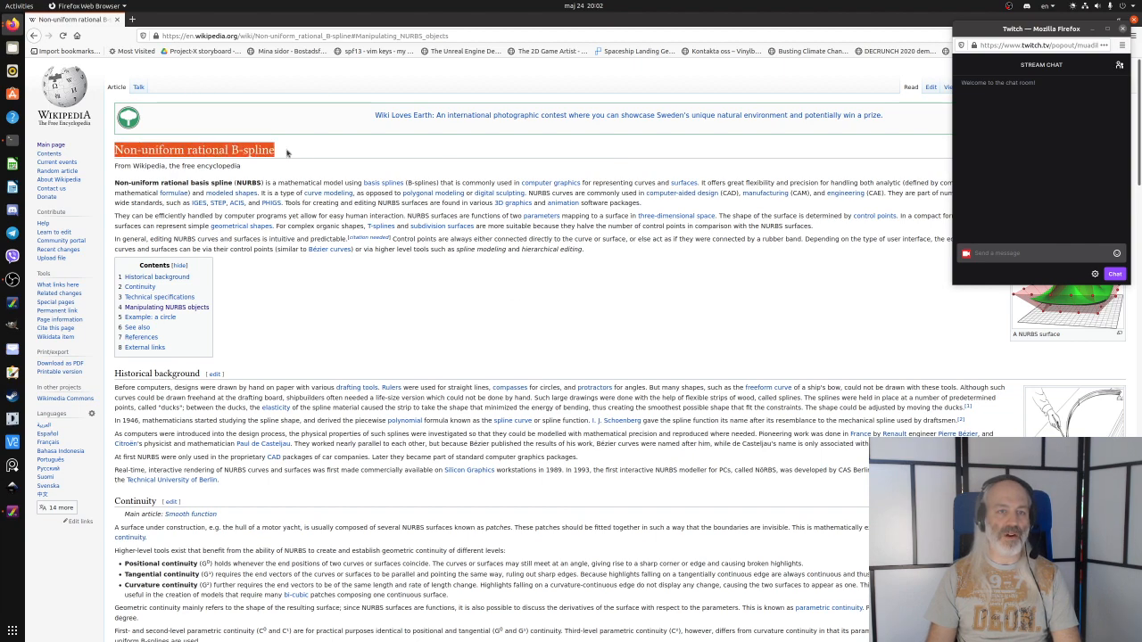
{"action": "left_click", "coordinate": [373, 149]}
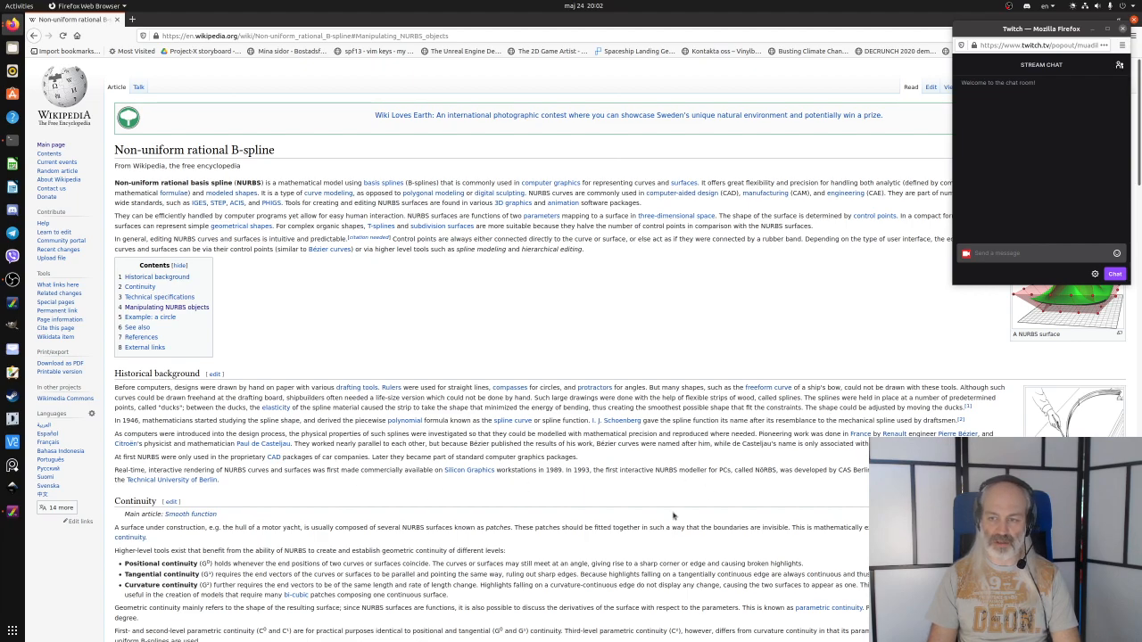
{"action": "scroll", "coordinate": [452, 530], "scroll_direction": "down", "scroll_amount": 7}
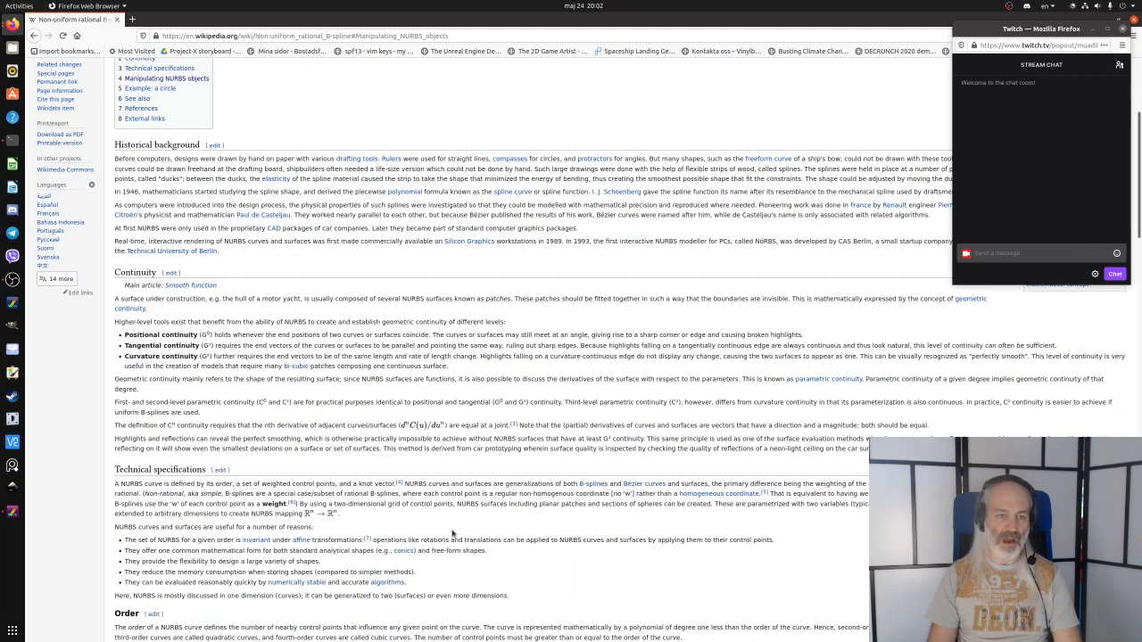
{"action": "scroll", "coordinate": [597, 458], "scroll_direction": "down", "scroll_amount": 4}
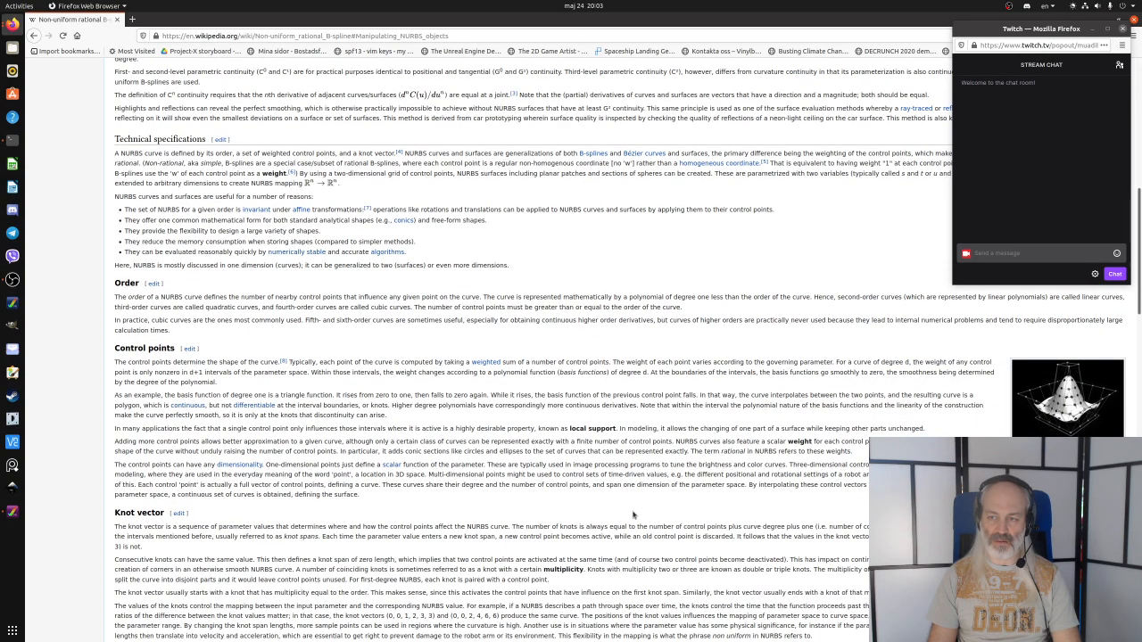
{"action": "scroll", "coordinate": [633, 514], "scroll_direction": "down", "scroll_amount": 3}
{"action": "scroll", "coordinate": [630, 509], "scroll_direction": "down", "scroll_amount": 4}
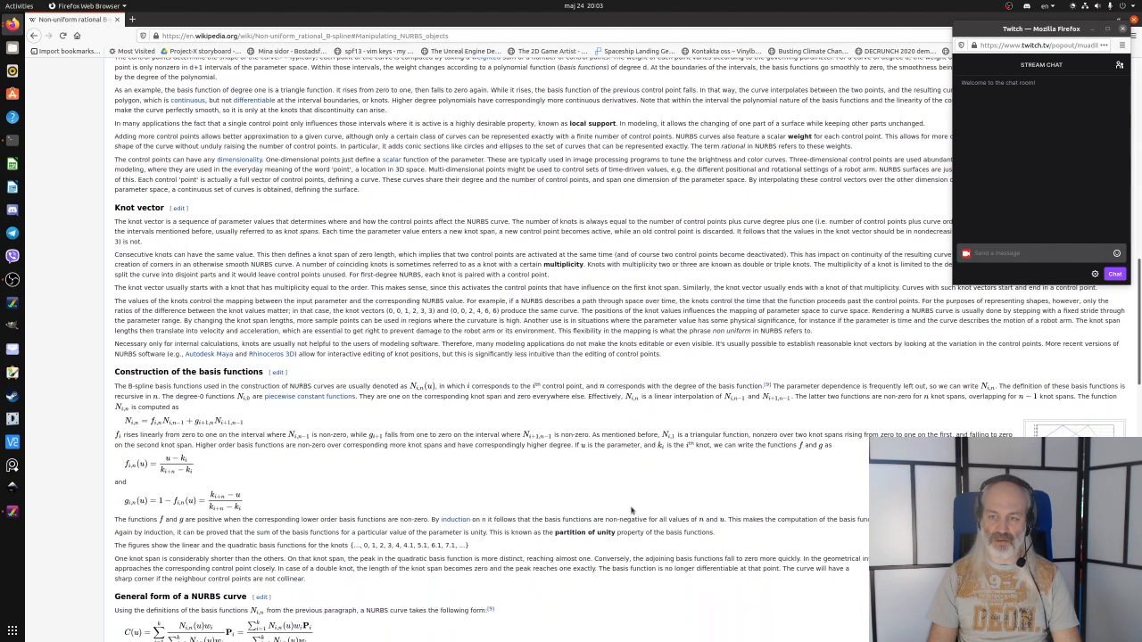
{"action": "scroll", "coordinate": [627, 506], "scroll_direction": "up", "scroll_amount": 5}
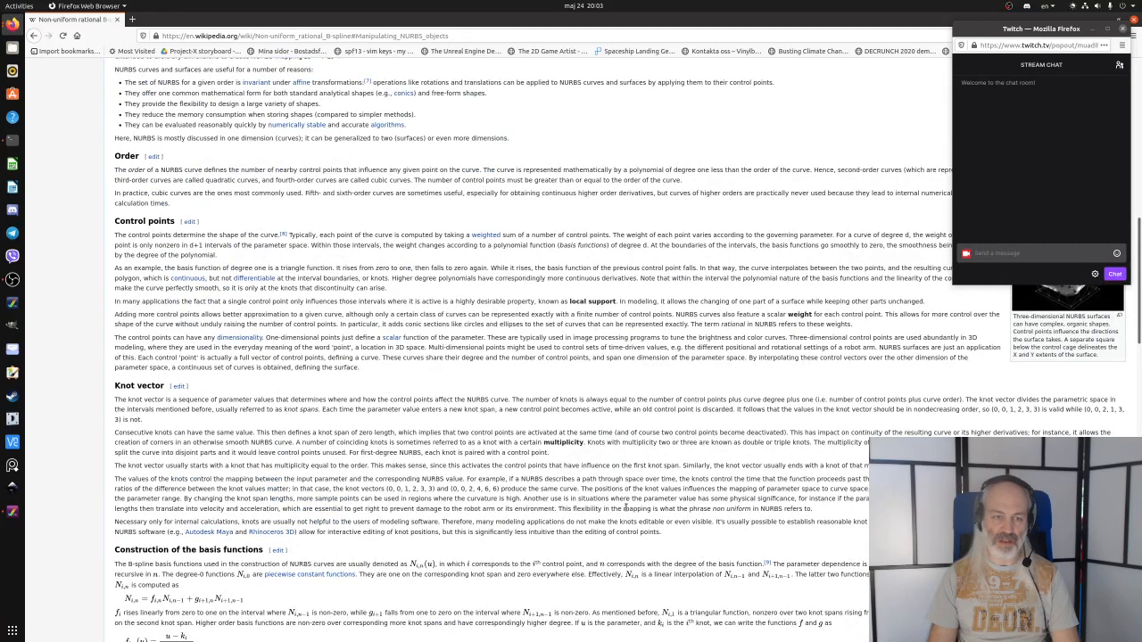
{"action": "scroll", "coordinate": [625, 509], "scroll_direction": "up", "scroll_amount": 3}
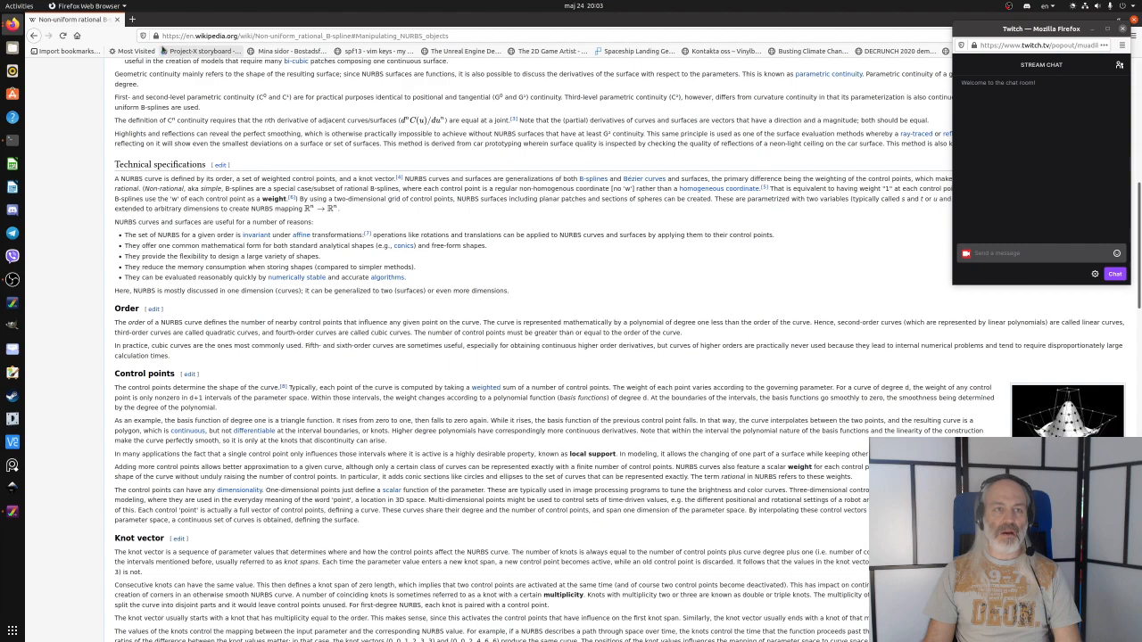
- Switch to the Amiga emulator and bring the Modeler screen to the front
{"action": "left_click", "coordinate": [118, 20]}
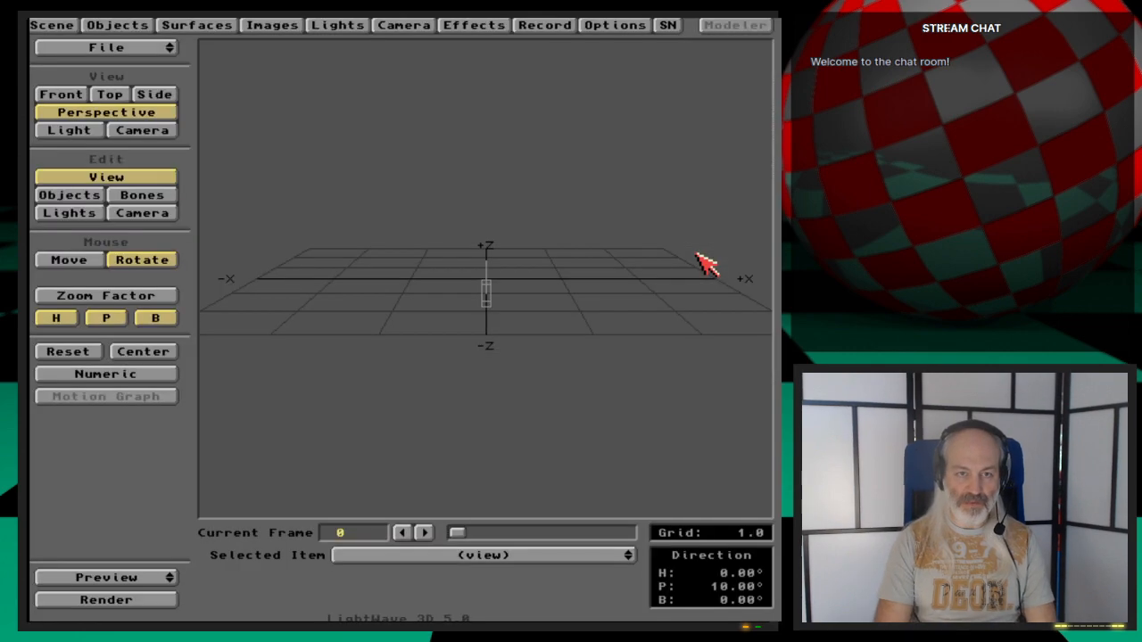
{"action": "left_click", "coordinate": [758, 22]}
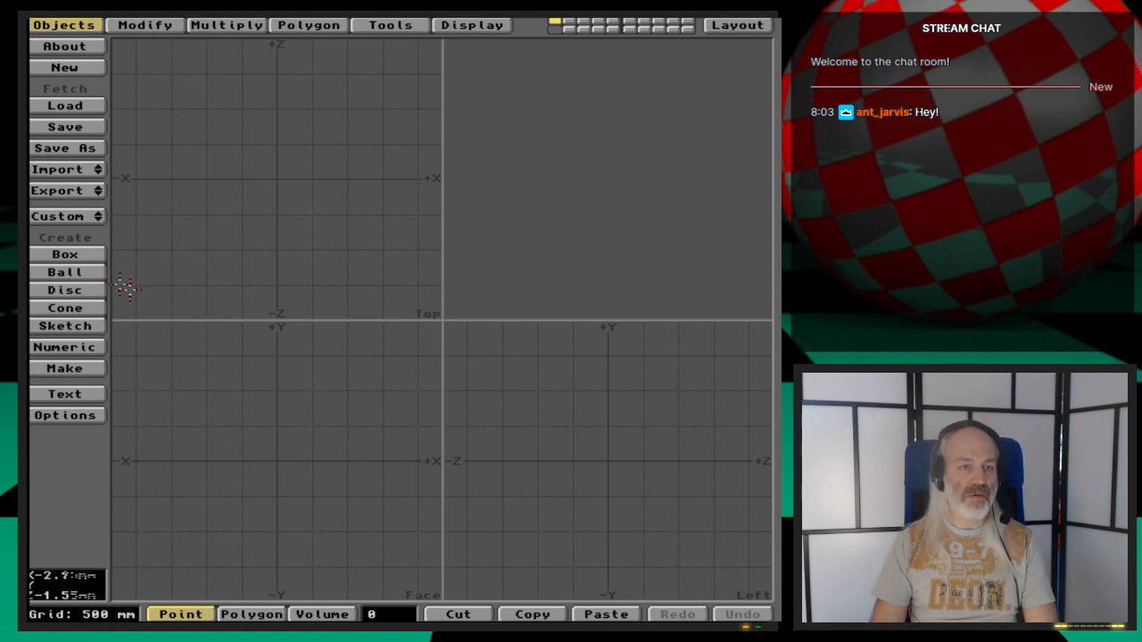
- Open the numeric Box tool and set the box's low X, Y and Z corners to 0
{"action": "left_click", "coordinate": [93, 255]}
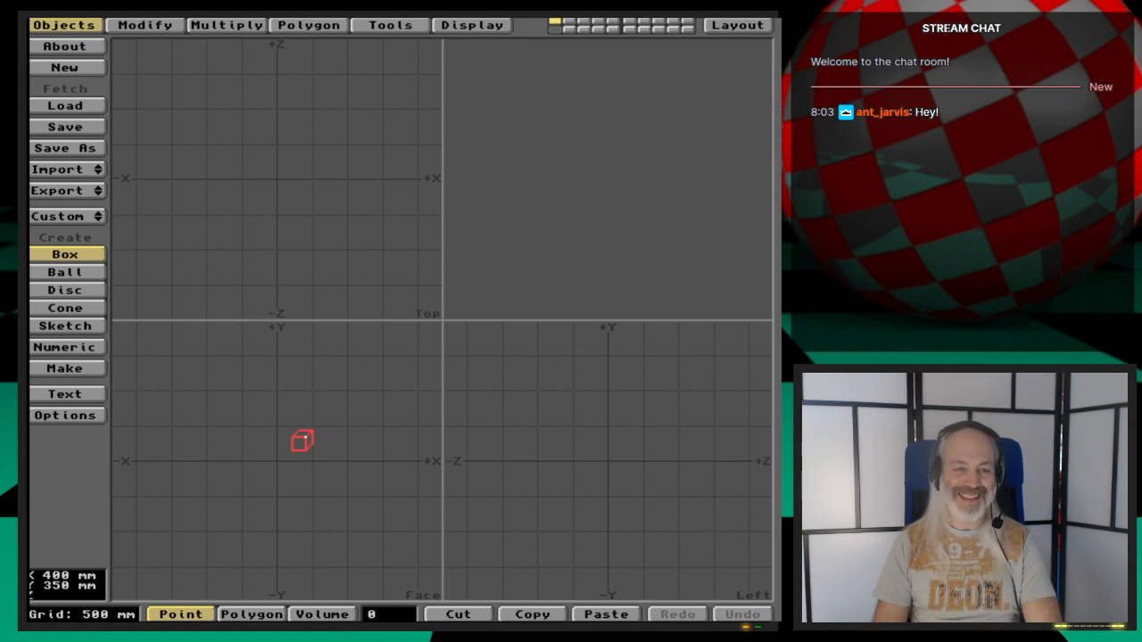
{"action": "key", "text": "n"}
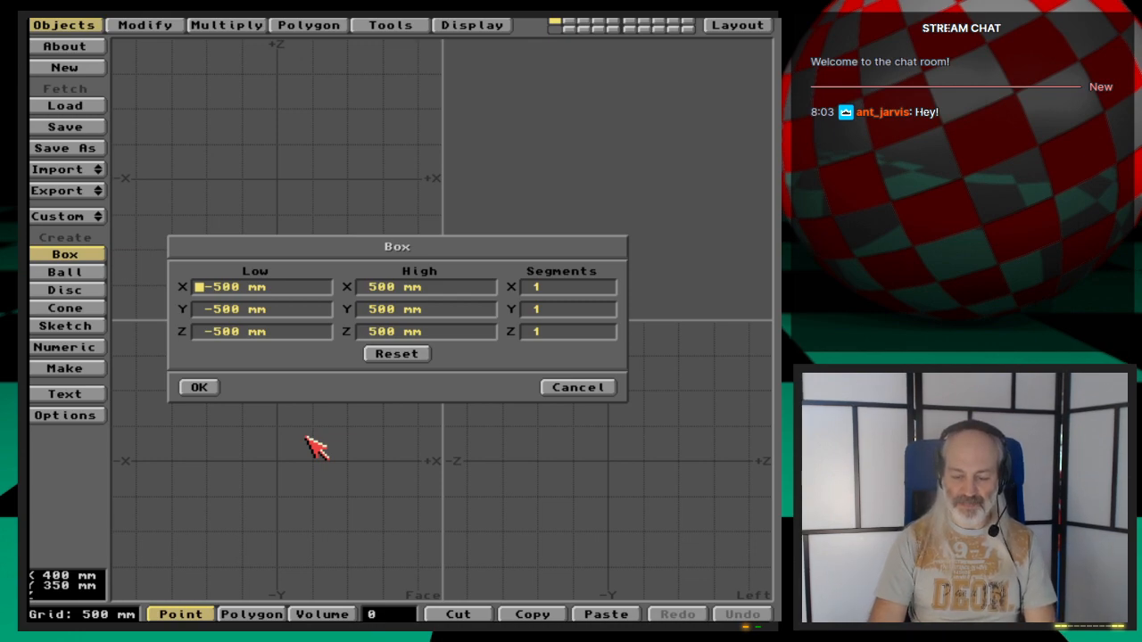
{"action": "key", "text": "Delete"}
{"action": "key", "text": "Delete"}
{"action": "key", "text": "Delete"}
{"action": "key", "text": "Delete"}
{"action": "key", "text": "Delete"}
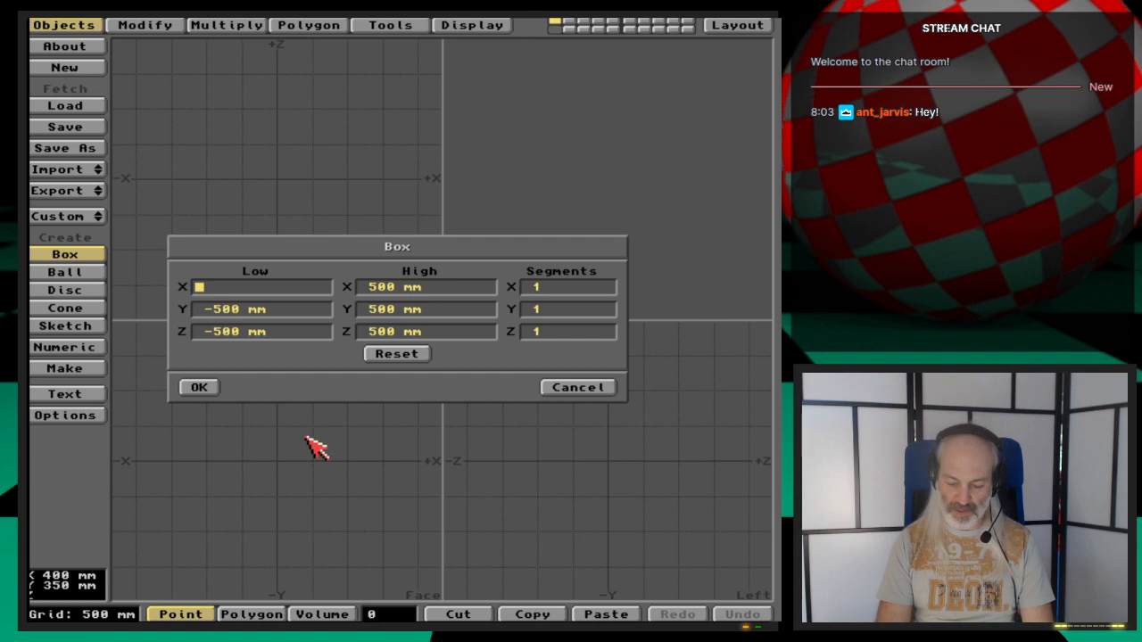
{"action": "type", "text": "0"}
{"action": "key", "text": "Return"}
{"action": "key", "text": "Delete"}
{"action": "key", "text": "Delete"}
{"action": "key", "text": "Delete"}
{"action": "key", "text": "Delete"}
{"action": "key", "text": "Delete"}
{"action": "key", "text": "Delete"}
{"action": "key", "text": "Delete"}
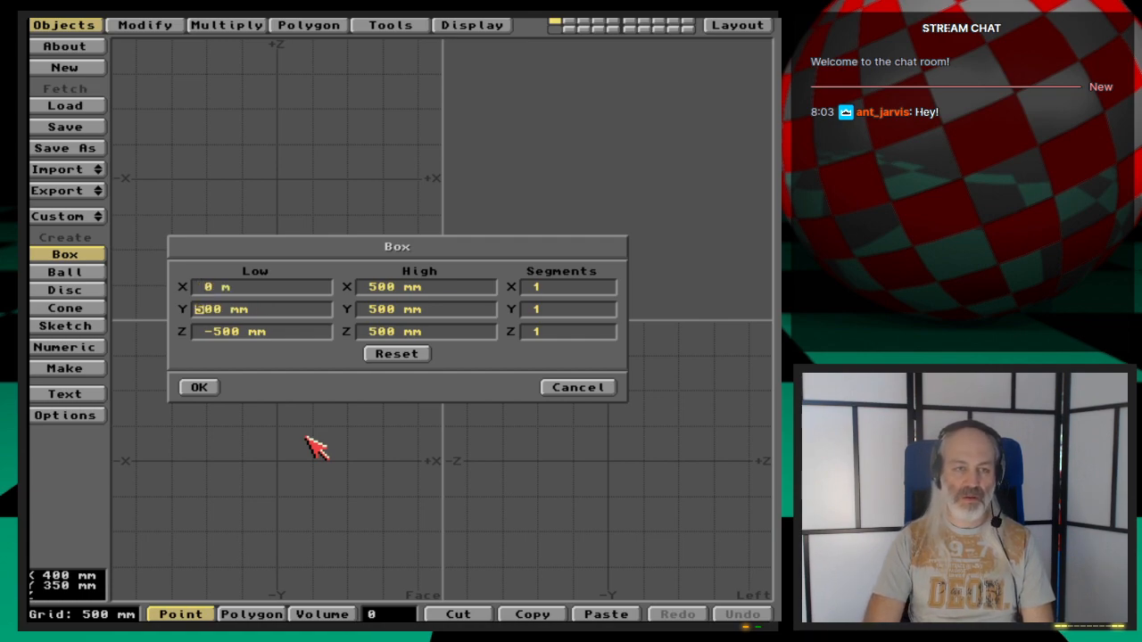
{"action": "type", "text": "0"}
{"action": "key", "text": "Return"}
{"action": "key", "text": "Delete"}
{"action": "key", "text": "Delete"}
{"action": "key", "text": "Delete"}
{"action": "key", "text": "Delete"}
{"action": "key", "text": "Delete"}
{"action": "key", "text": "Delete"}
{"action": "key", "text": "Delete"}
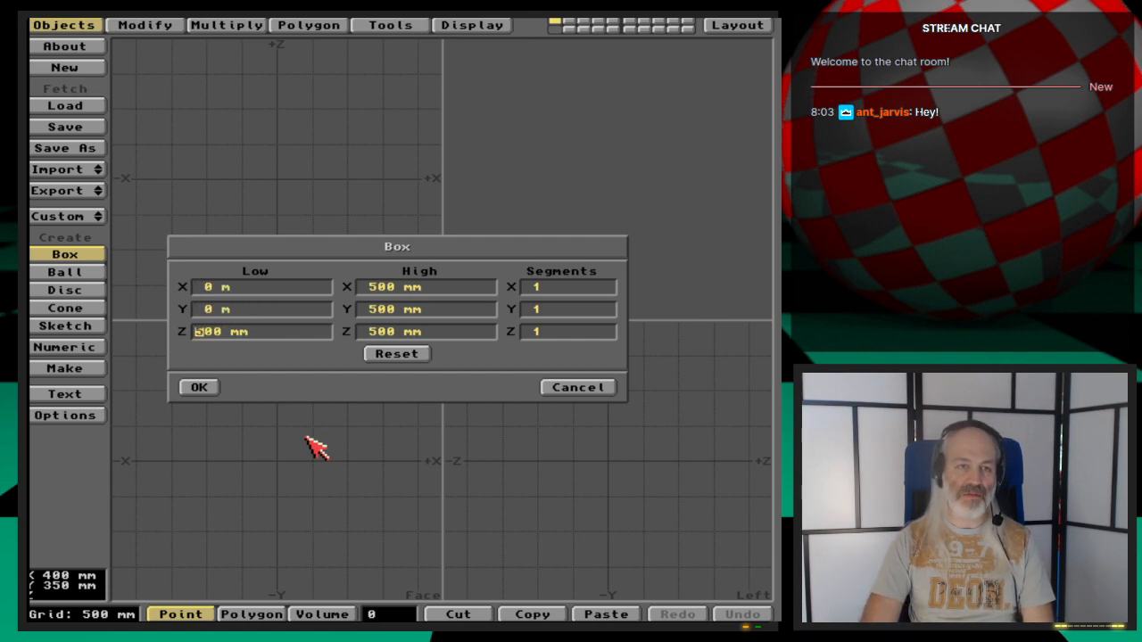
{"action": "type", "text": "0"}
{"action": "key", "text": "Return"}
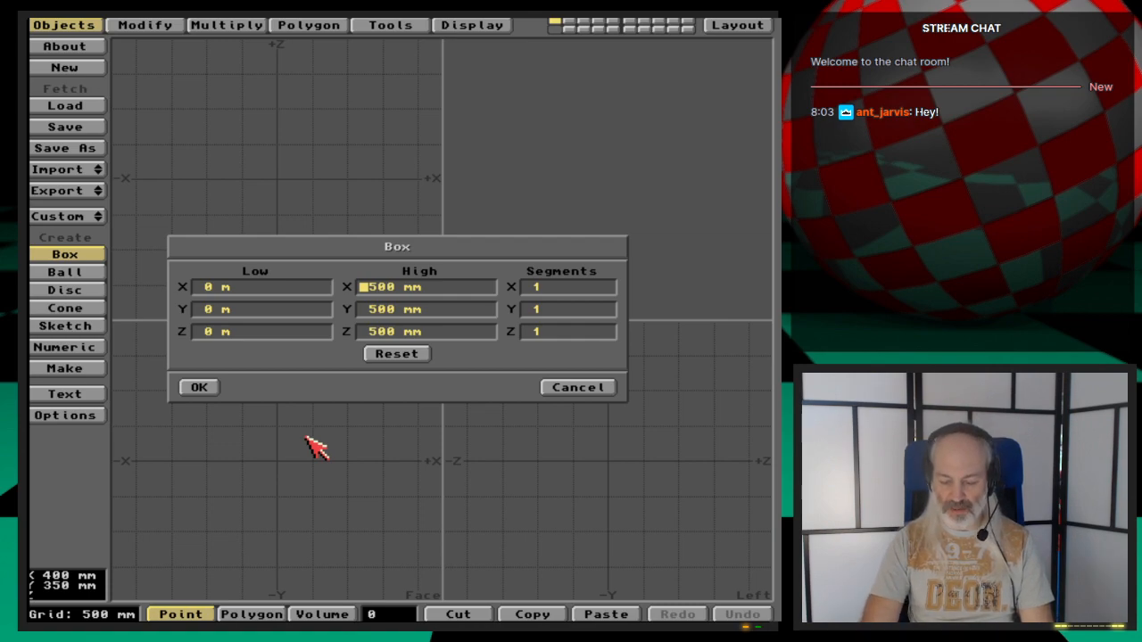
- Set the box's high corner to X 100 mm, Y 130 mm, Z 100 mm with one segment each and create it
{"action": "key", "text": "Delete"}
{"action": "key", "text": "Delete"}
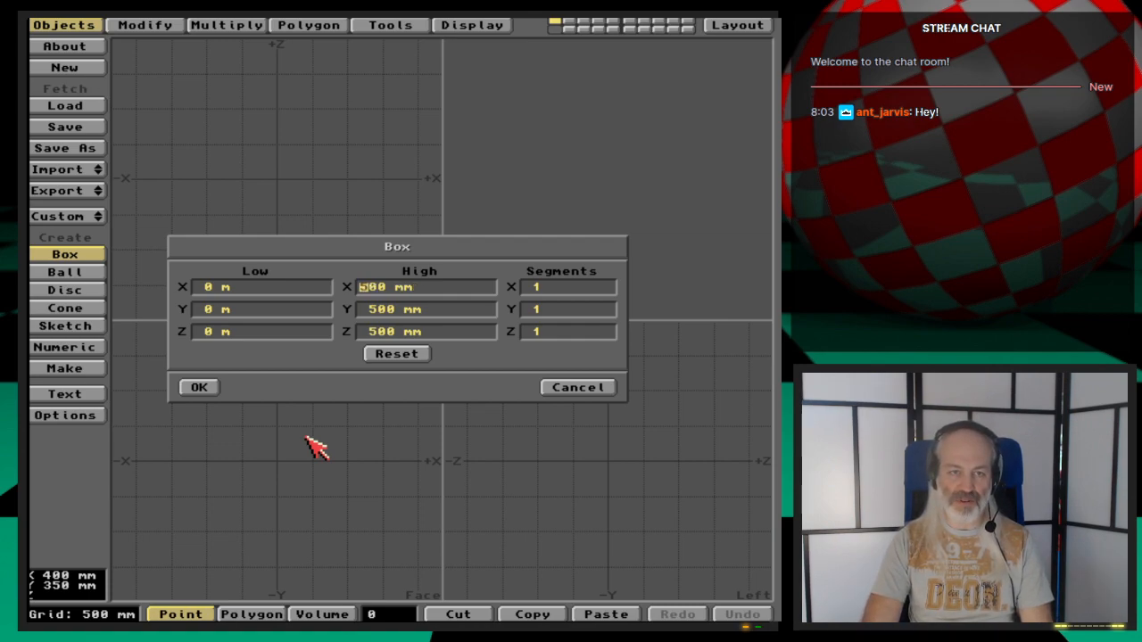
{"action": "type", "text": "1"}
{"action": "key", "text": "Return"}
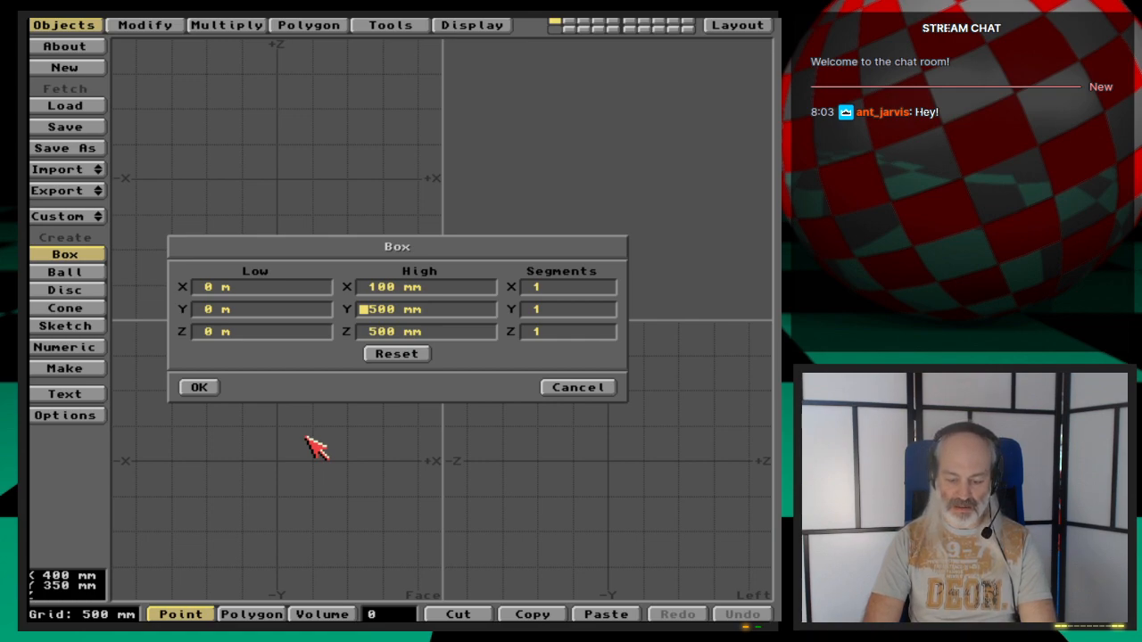
{"action": "key", "text": "Delete"}
{"action": "key", "text": "Delete"}
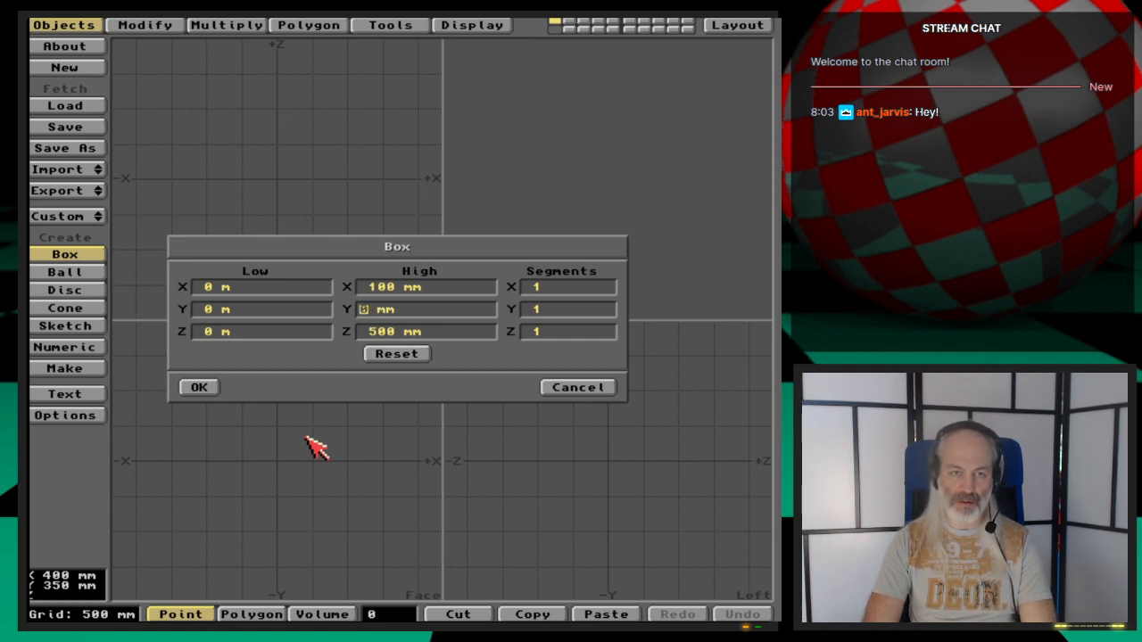
{"action": "type", "text": "13"}
{"action": "key", "text": "Return"}
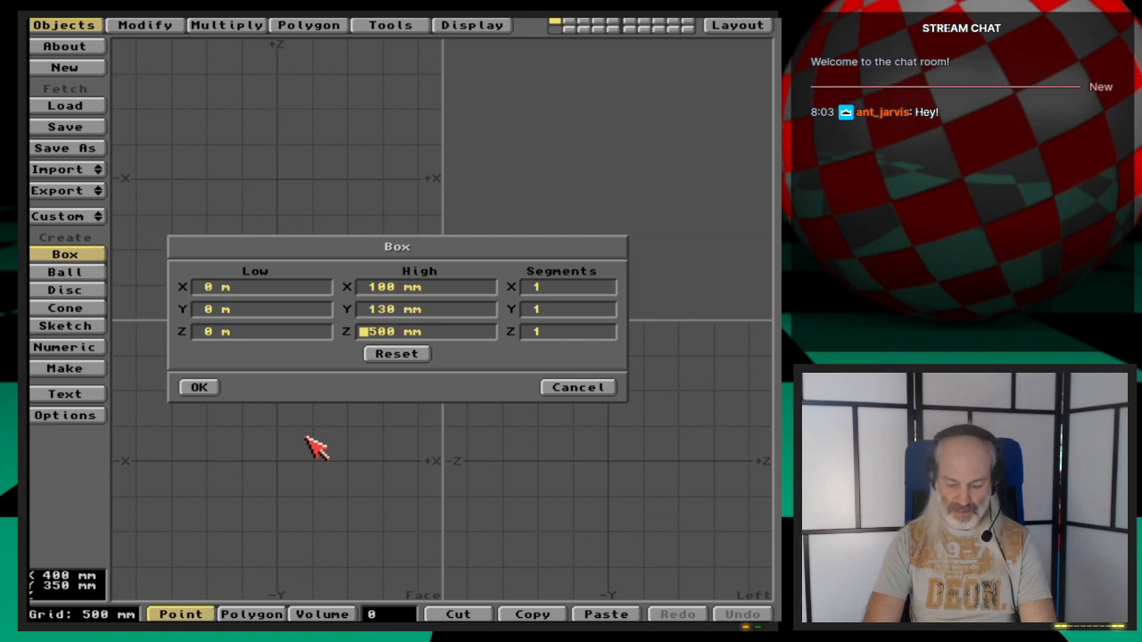
{"action": "key", "text": "Delete"}
{"action": "key", "text": "Delete"}
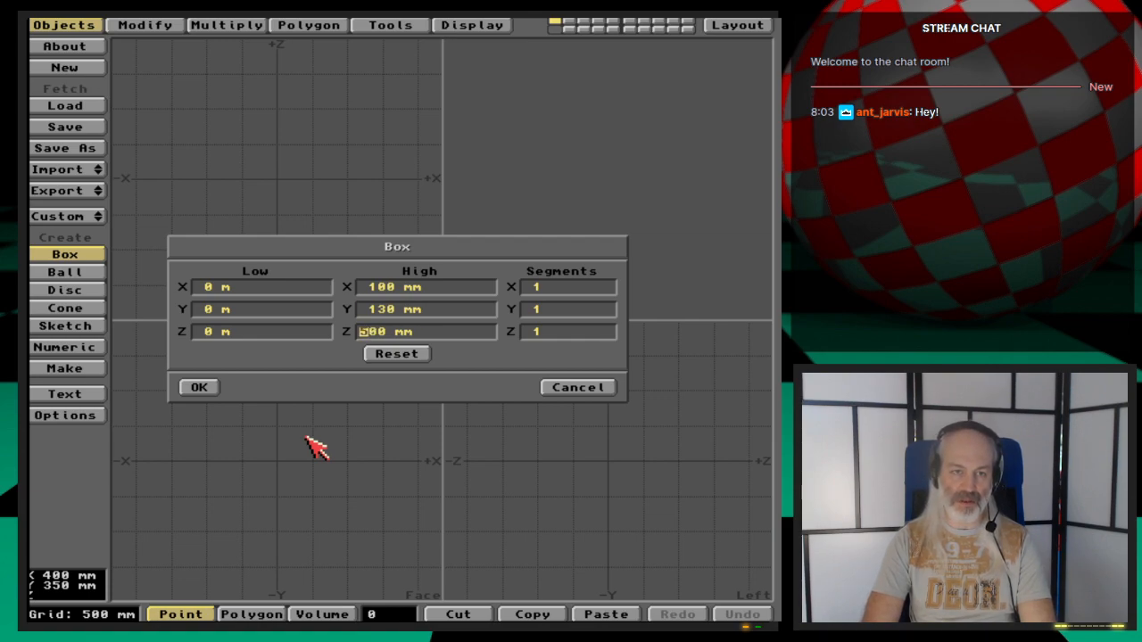
{"action": "type", "text": "10"}
{"action": "key", "text": "Return"}
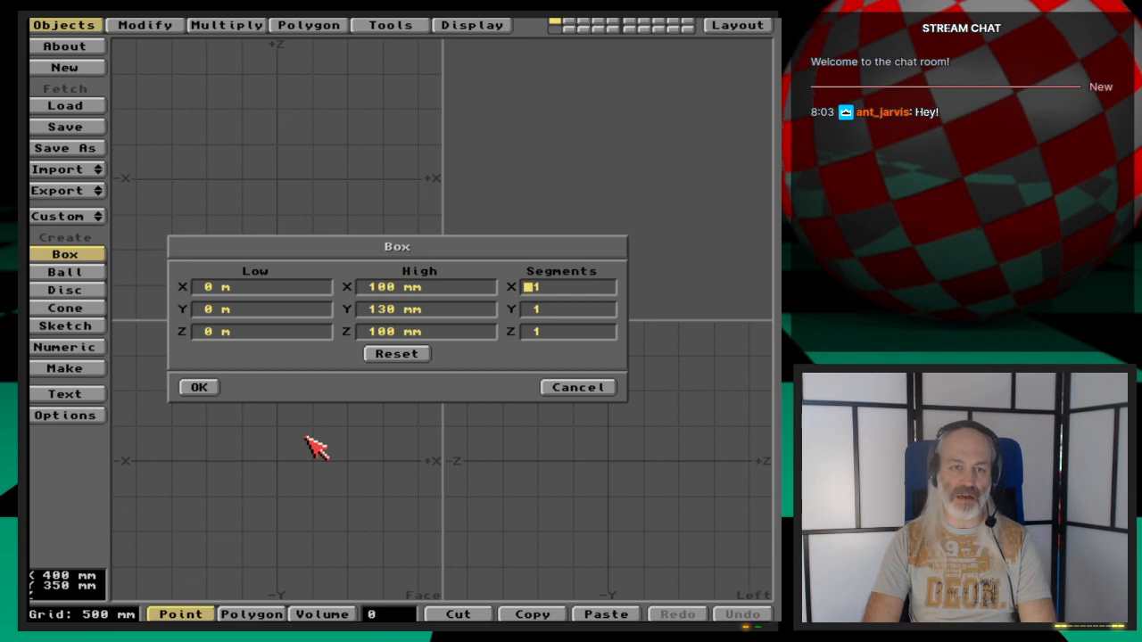
{"action": "key", "text": "Return"}
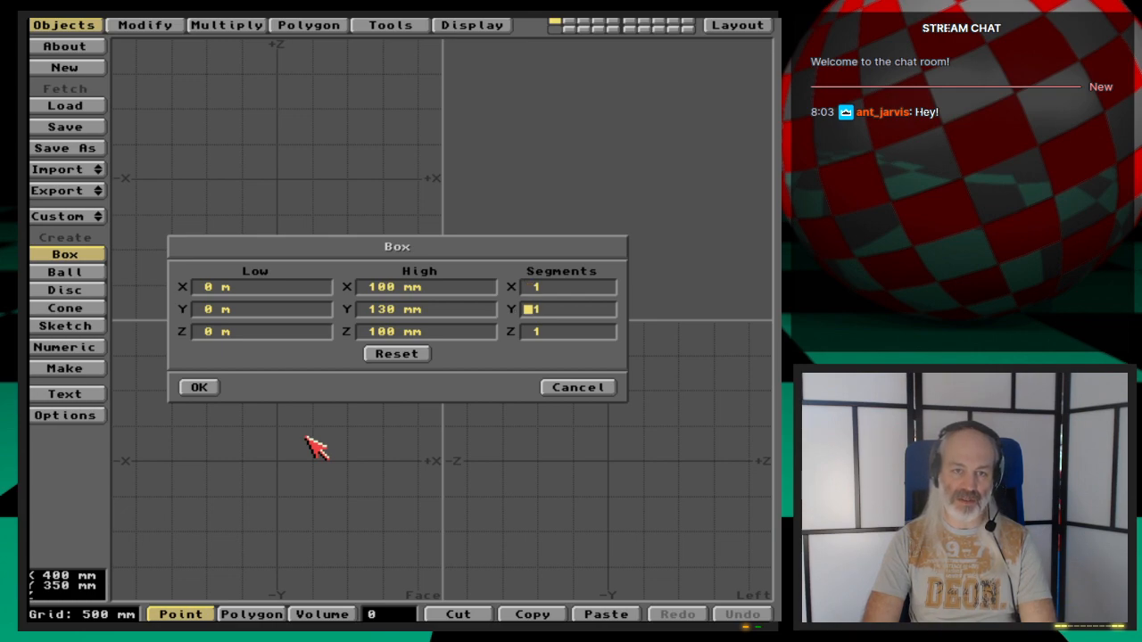
{"action": "key", "text": "Return"}
{"action": "key", "text": "Return"}
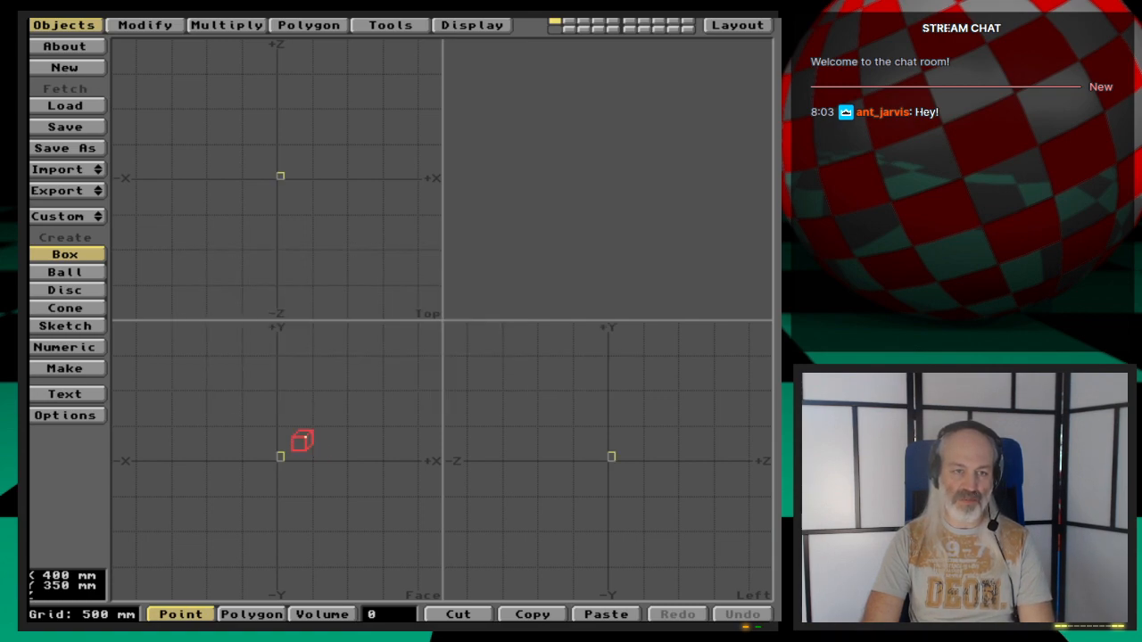
{"action": "key", "text": "Return"}
{"action": "key", "text": "space"}
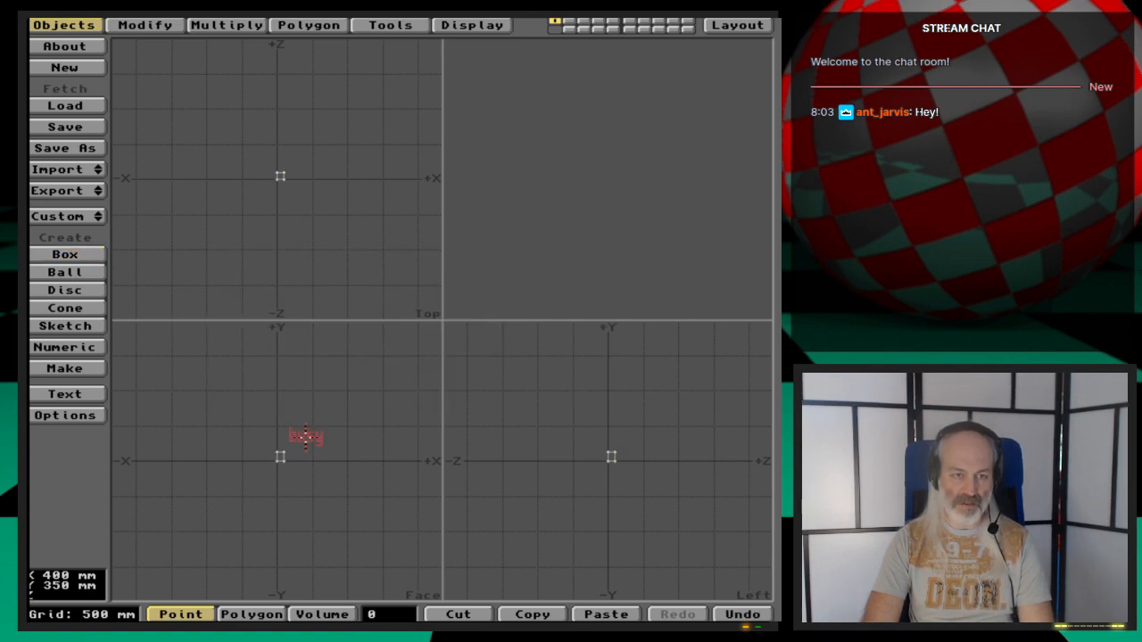
- Switch the box to a smoothed subdivision (Metaform) surface
{"action": "key", "text": "a"}
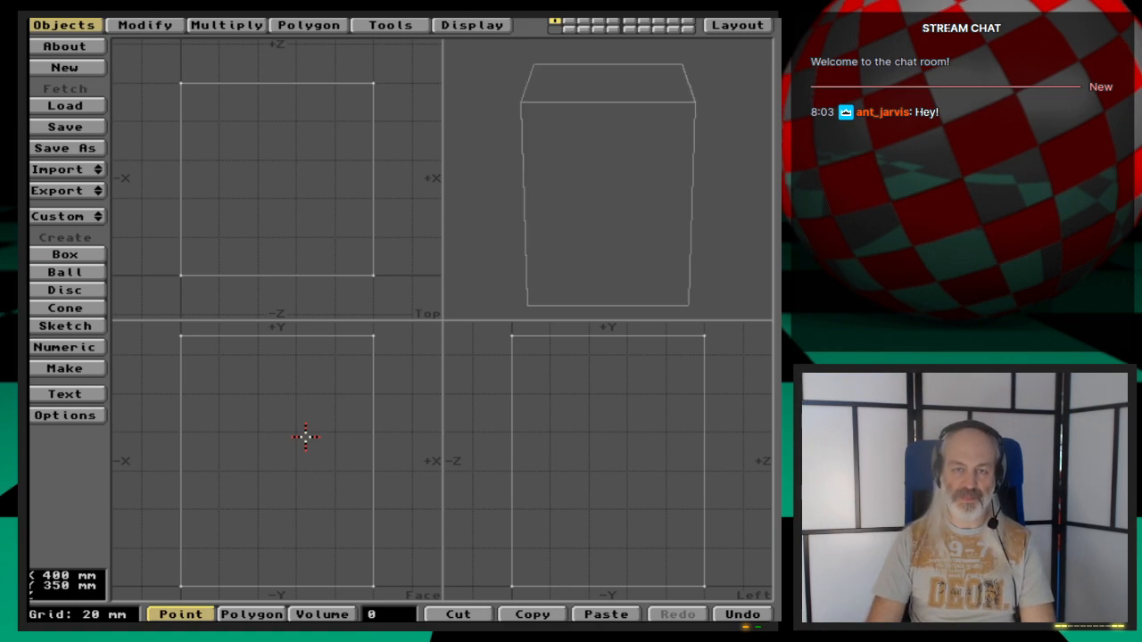
{"action": "left_click_drag", "start_coordinate": [612, 97], "coordinate": [613, 190]}
{"action": "key", "text": "comma"}
{"action": "key", "text": "comma"}
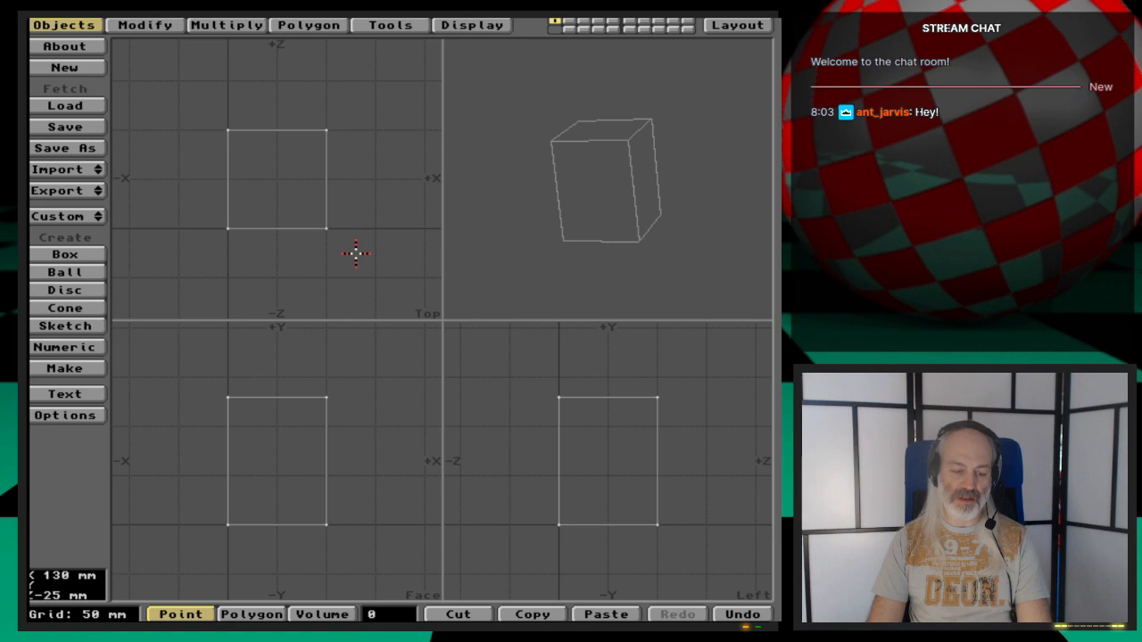
{"action": "key", "text": "Tab"}
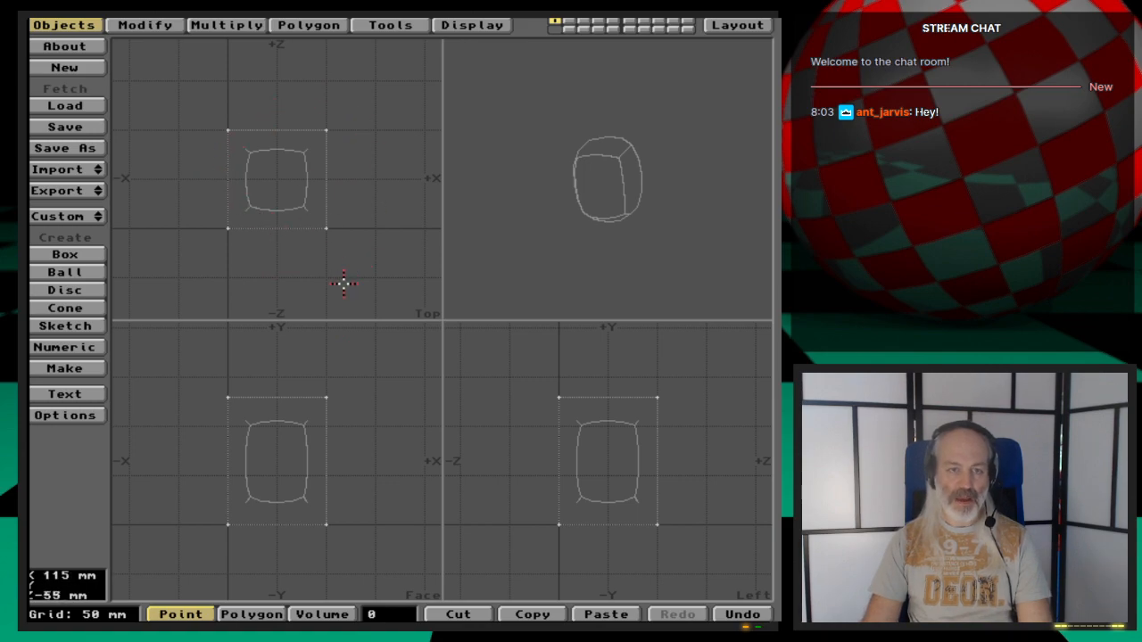
- Select the box's bottom right front corner point and move it outward and downward
{"action": "left_click_drag", "start_coordinate": [656, 179], "coordinate": [667, 253]}
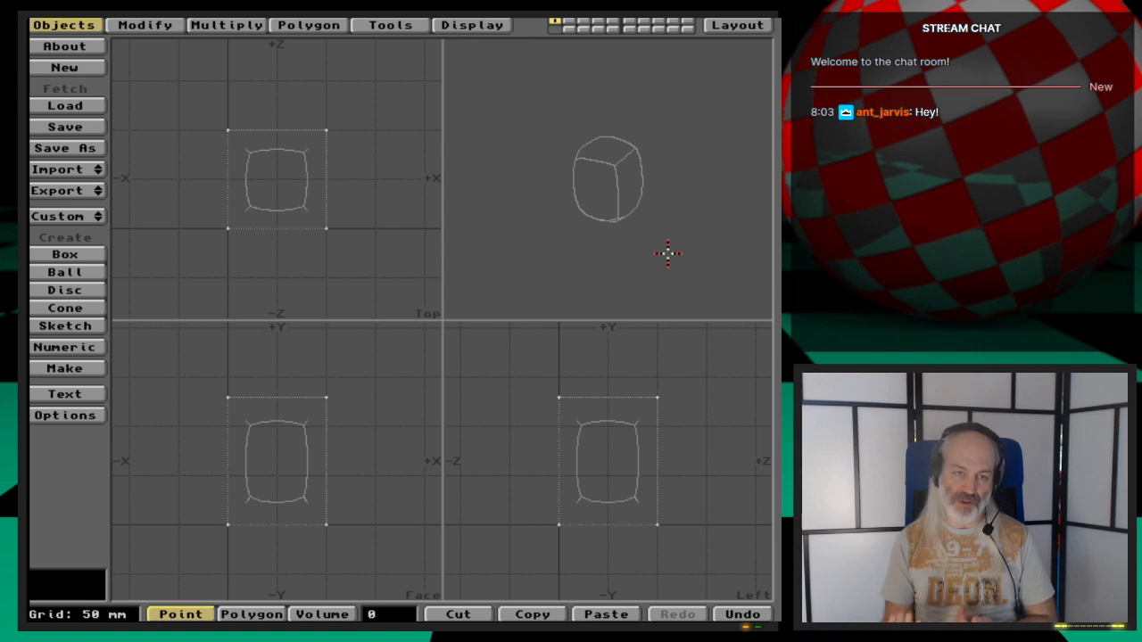
{"action": "left_click", "coordinate": [327, 525]}
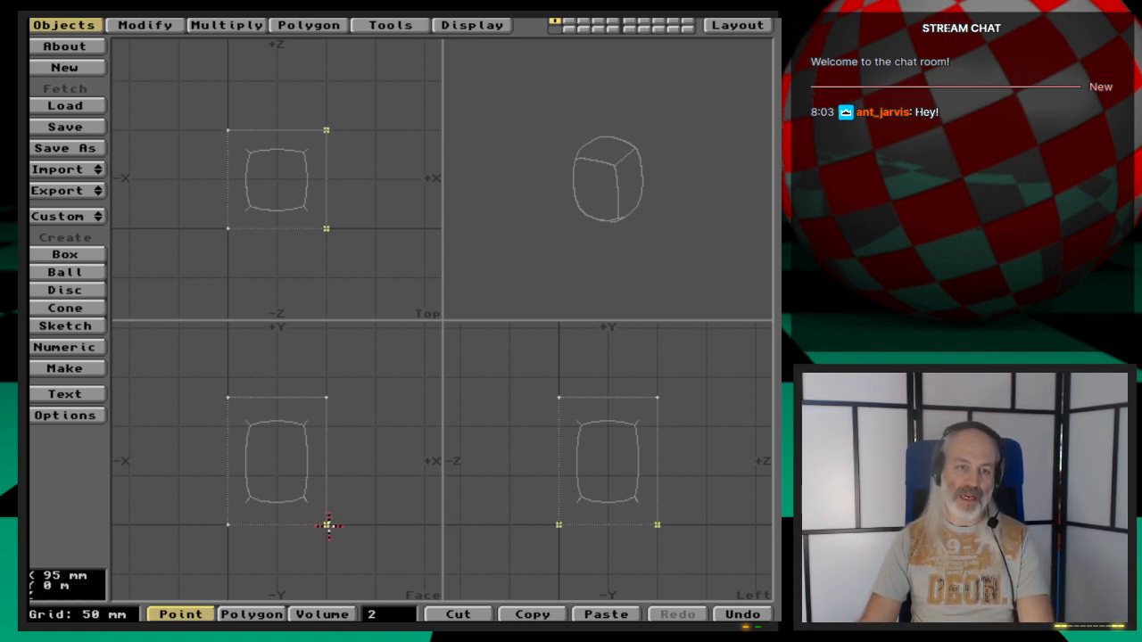
{"action": "left_click", "coordinate": [327, 131]}
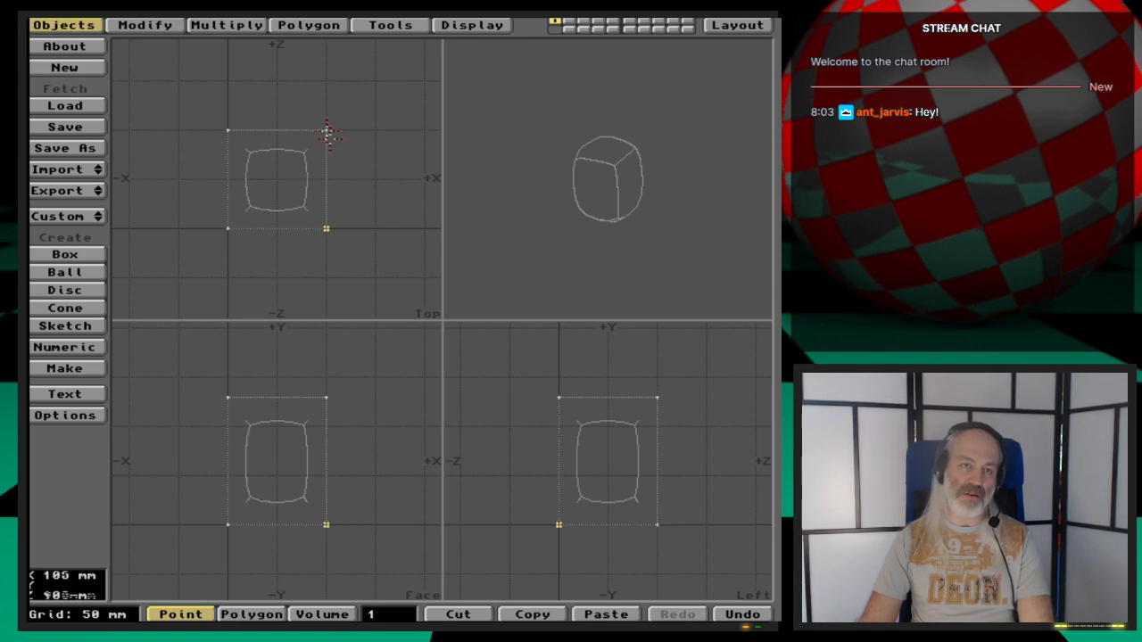
{"action": "key", "text": "t"}
{"action": "left_click_drag", "start_coordinate": [365, 468], "coordinate": [385, 493]}
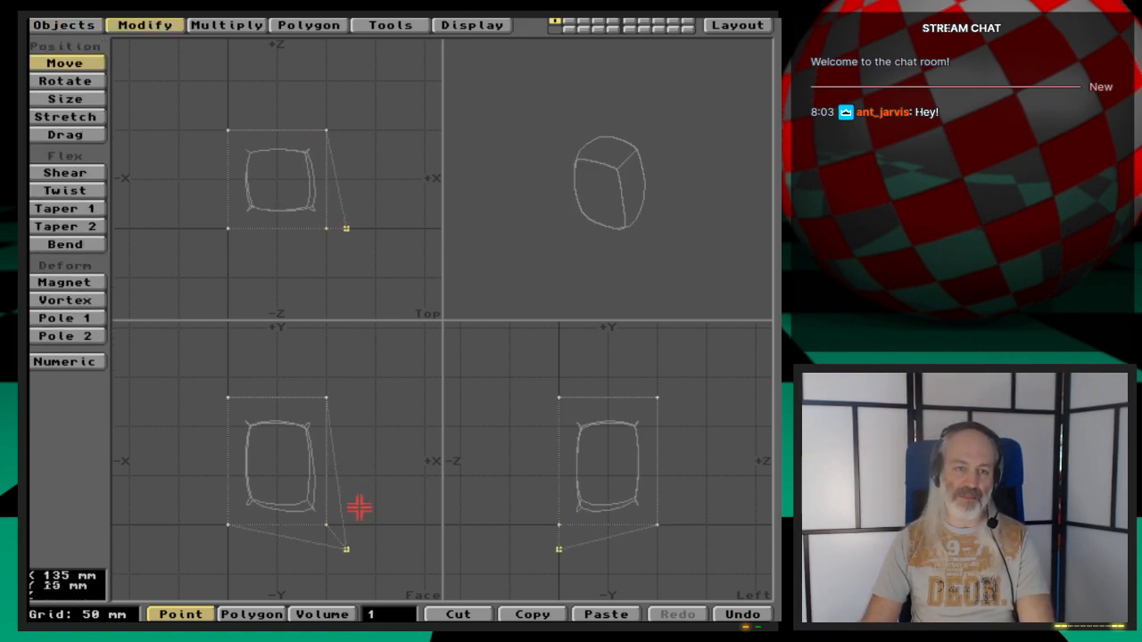
{"action": "left_click_drag", "start_coordinate": [318, 522], "coordinate": [373, 502]}
{"action": "left_click_drag", "start_coordinate": [357, 379], "coordinate": [378, 471]}
{"action": "key", "text": "space"}
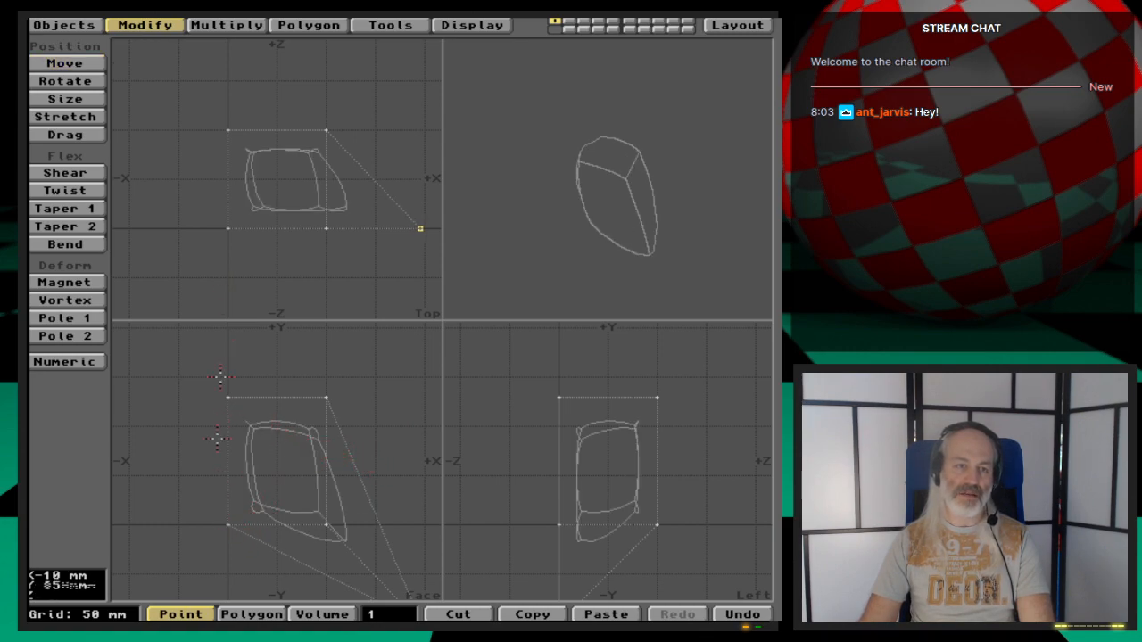
- Select the bottom left back corner point and move it far out toward the back right
{"action": "left_click", "coordinate": [227, 520]}
{"action": "left_click", "coordinate": [228, 525]}
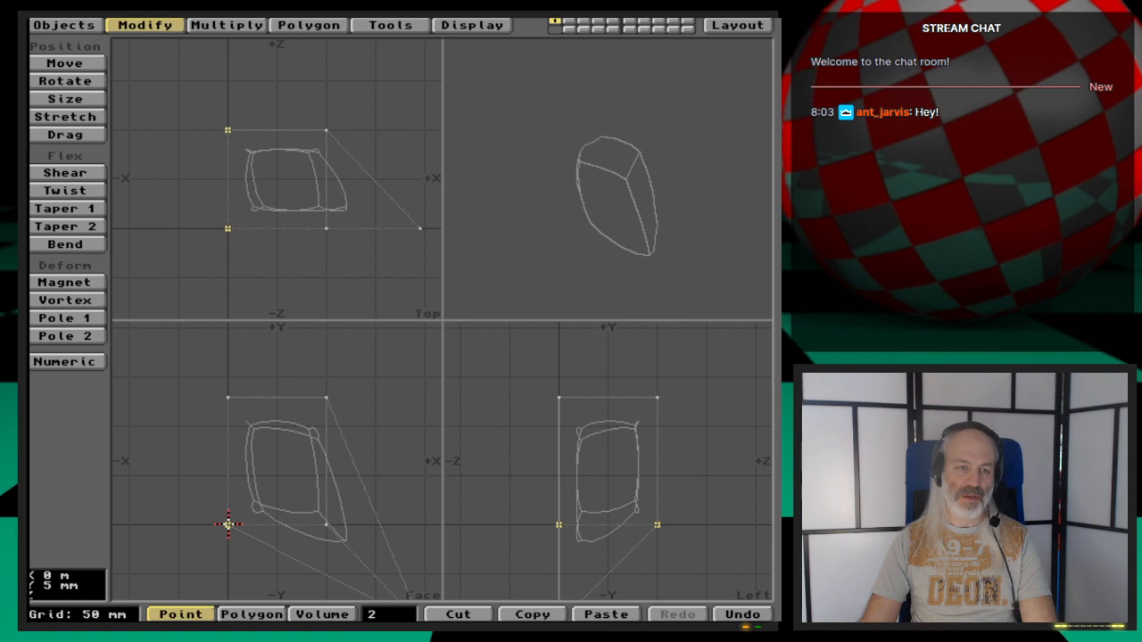
{"action": "left_click", "coordinate": [228, 228]}
{"action": "key", "text": "t"}
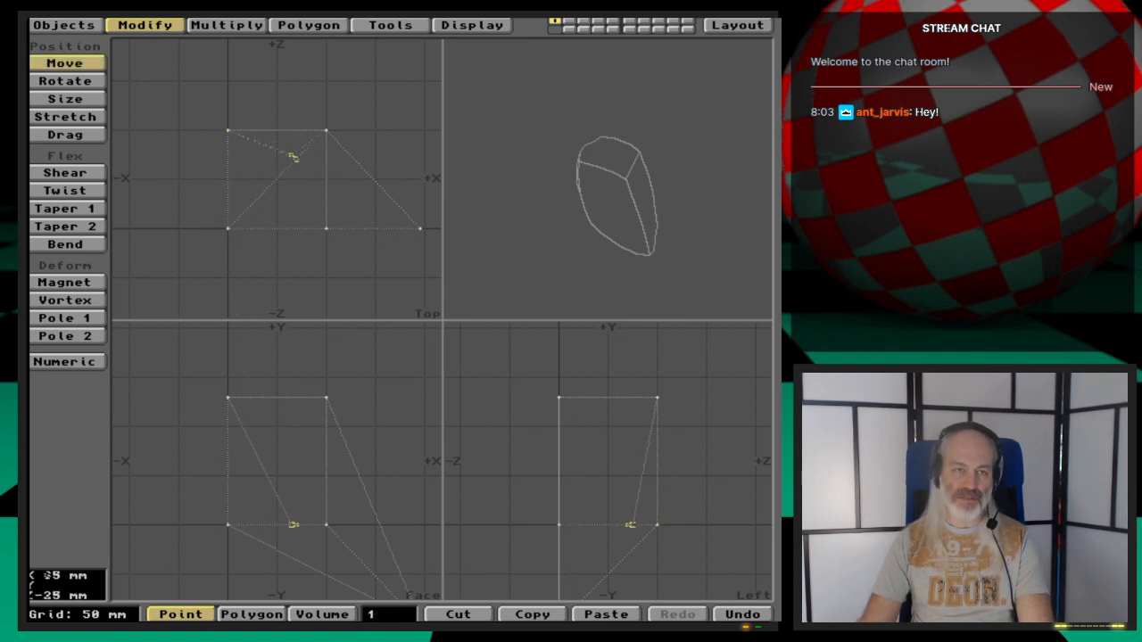
{"action": "left_click_drag", "start_coordinate": [294, 158], "coordinate": [510, 88]}
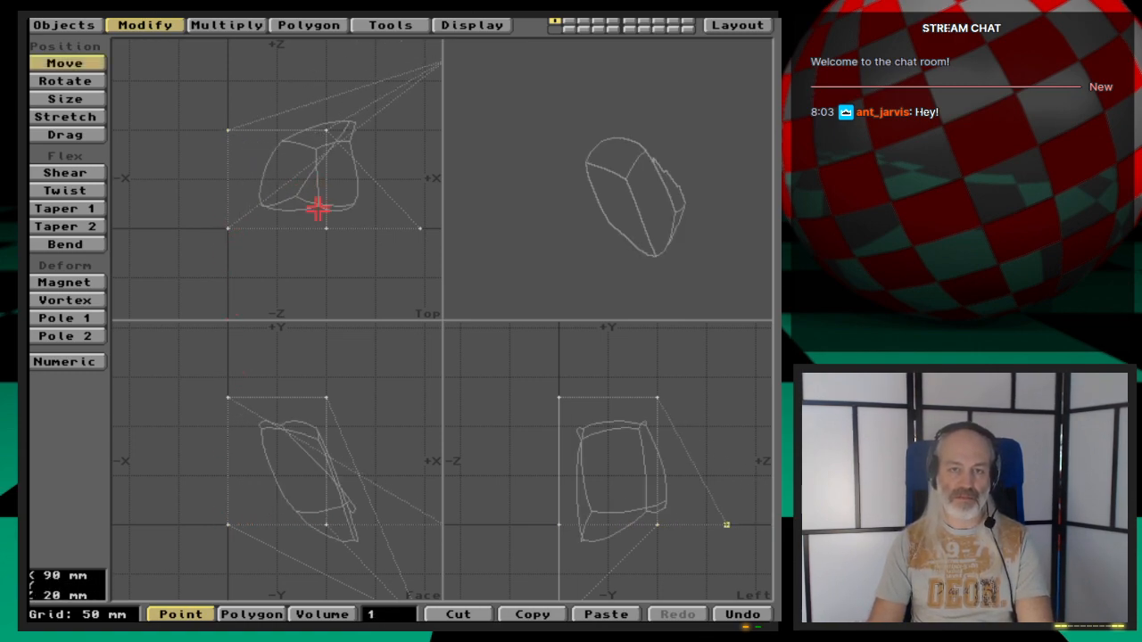
- Select the cage's top polygon and move it toward the negative X side
{"action": "left_click_drag", "start_coordinate": [618, 198], "coordinate": [687, 250]}
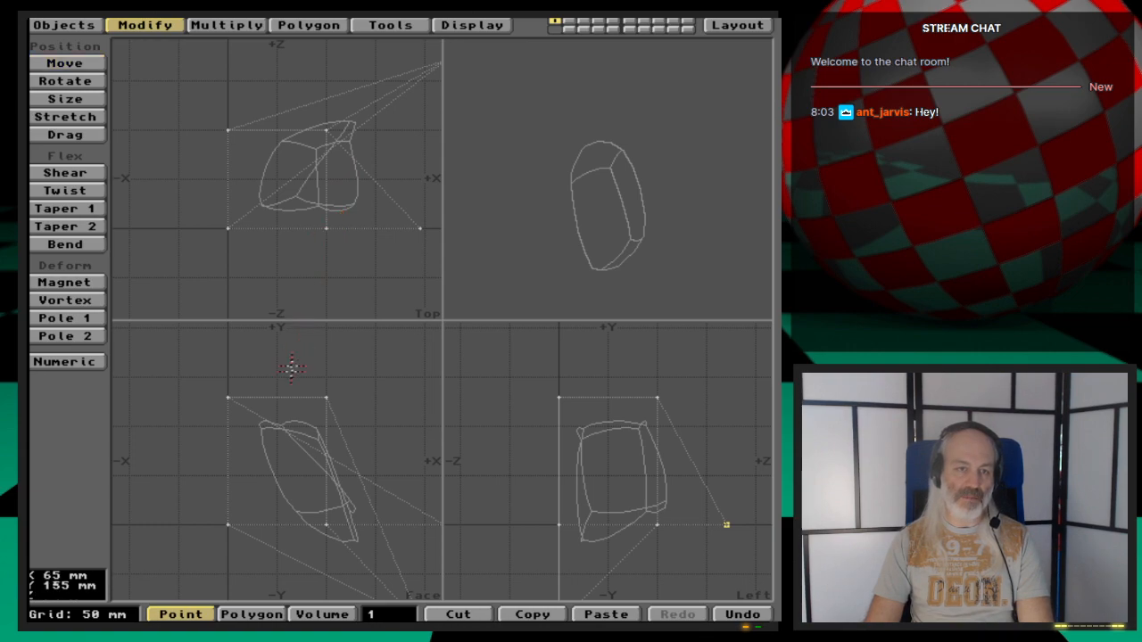
{"action": "key", "text": "space"}
{"action": "left_click", "coordinate": [287, 392]}
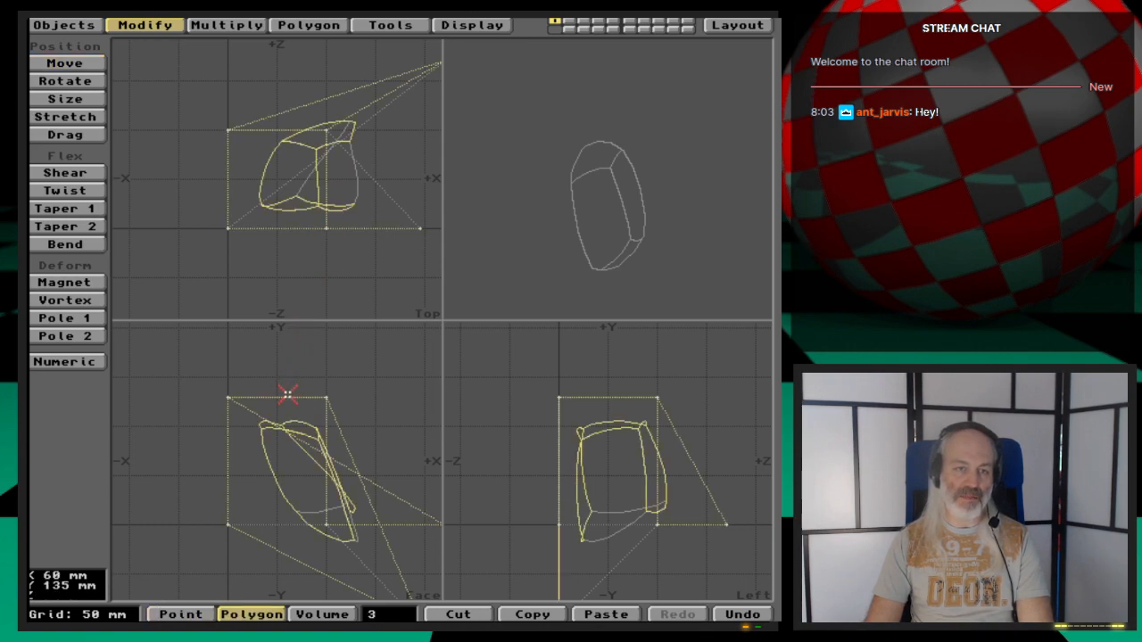
{"action": "left_click", "coordinate": [248, 481]}
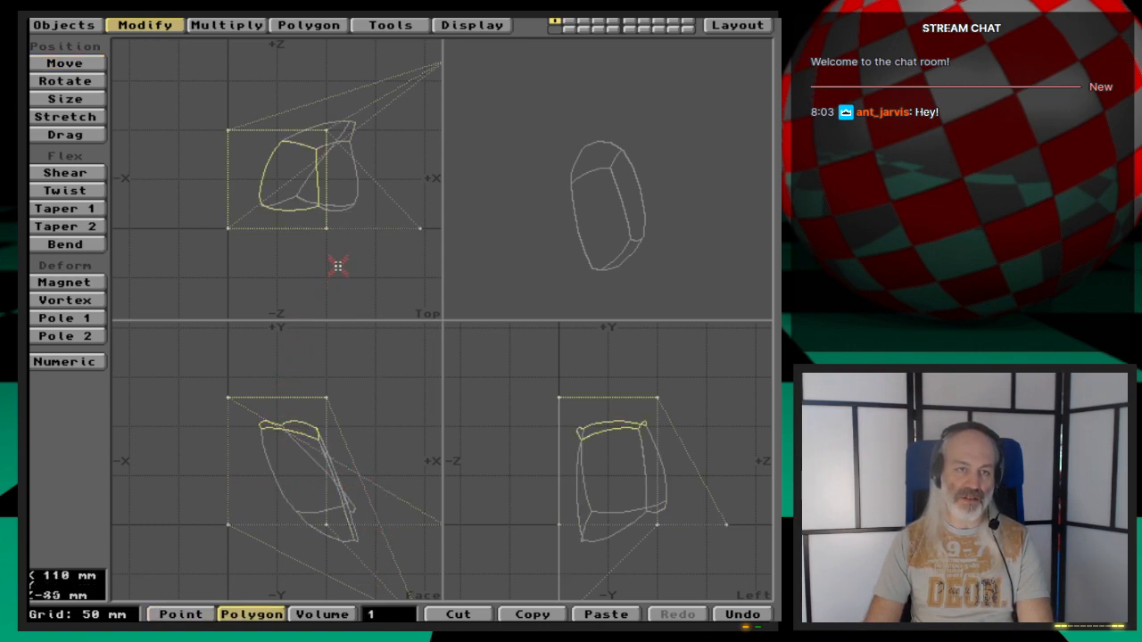
{"action": "key", "text": "t"}
{"action": "left_click_drag", "start_coordinate": [357, 253], "coordinate": [190, 256]}
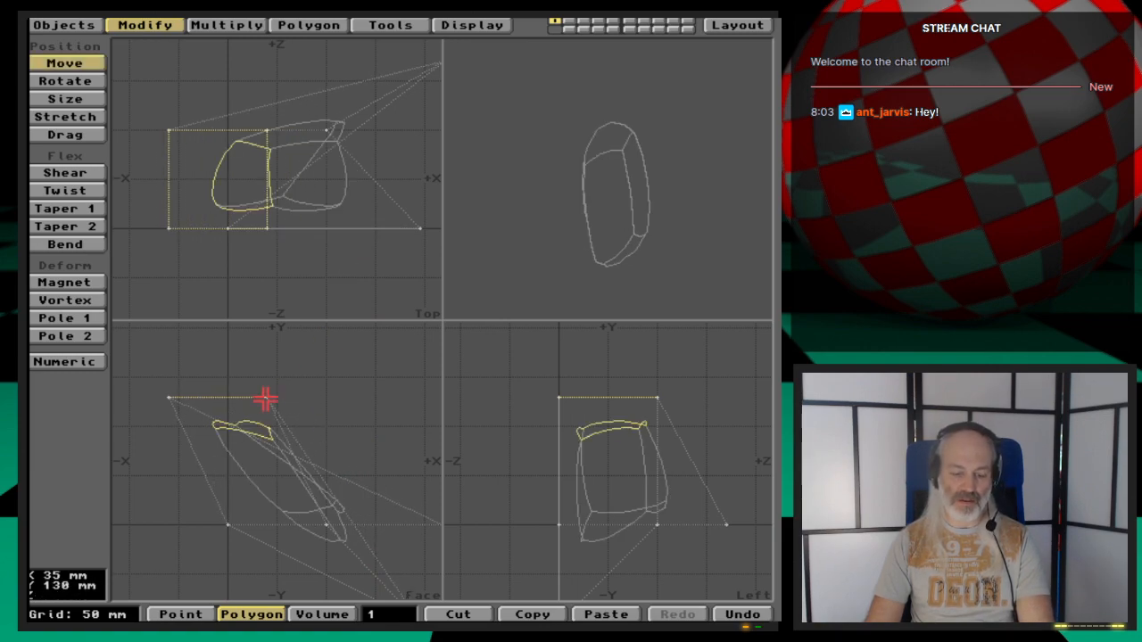
- Rotate the selected top polygon in the front view so it tilts
{"action": "key", "text": "y"}
{"action": "left_click_drag", "start_coordinate": [251, 426], "coordinate": [252, 442]}
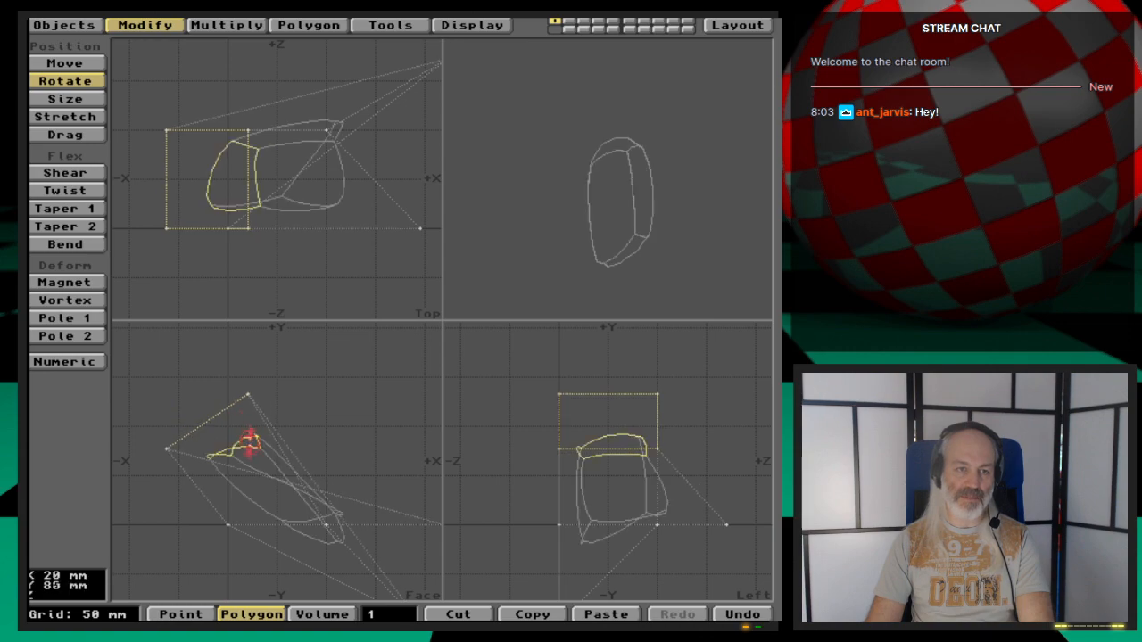
{"action": "key", "text": "space"}
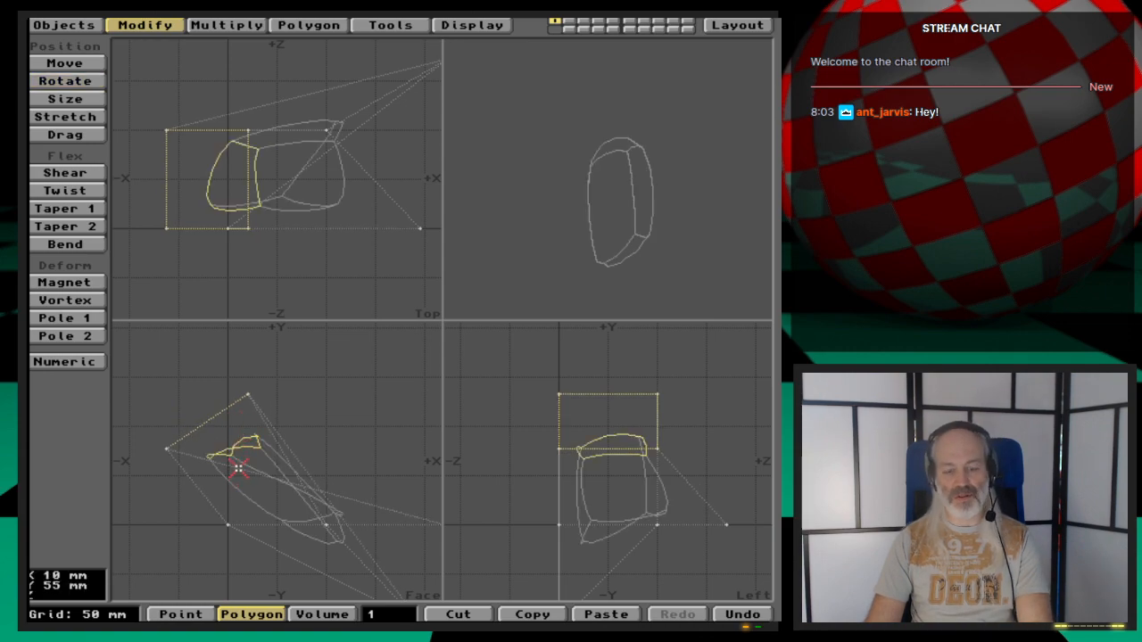
- Move the top polygon further up and toward negative X
{"action": "key", "text": "t"}
{"action": "left_click_drag", "start_coordinate": [244, 493], "coordinate": [230, 461]}
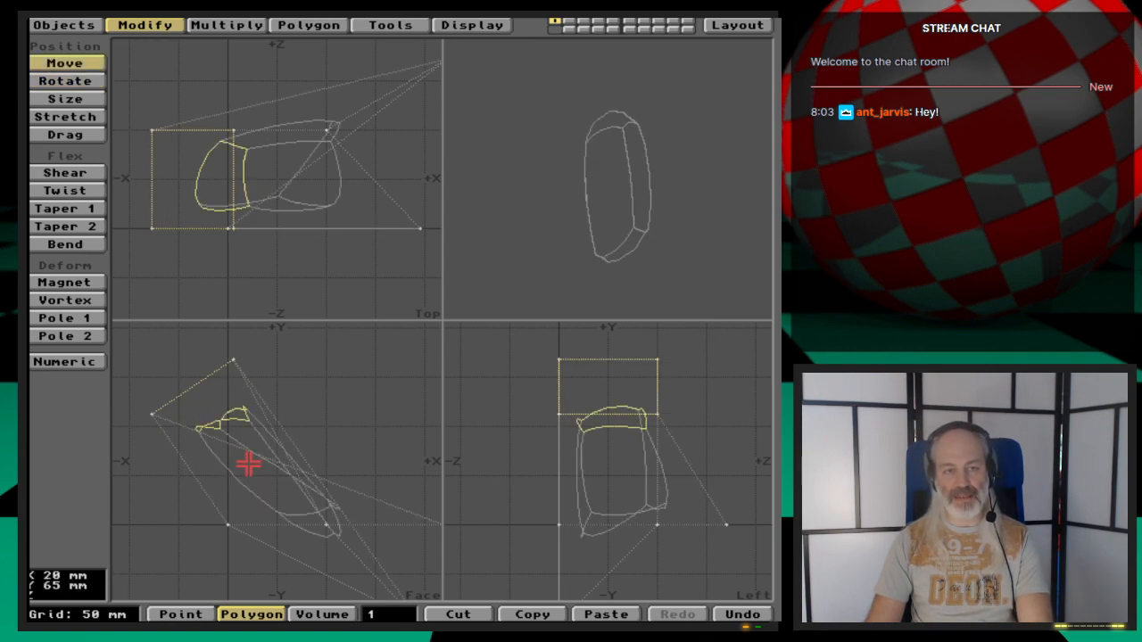
{"action": "key", "text": "space"}
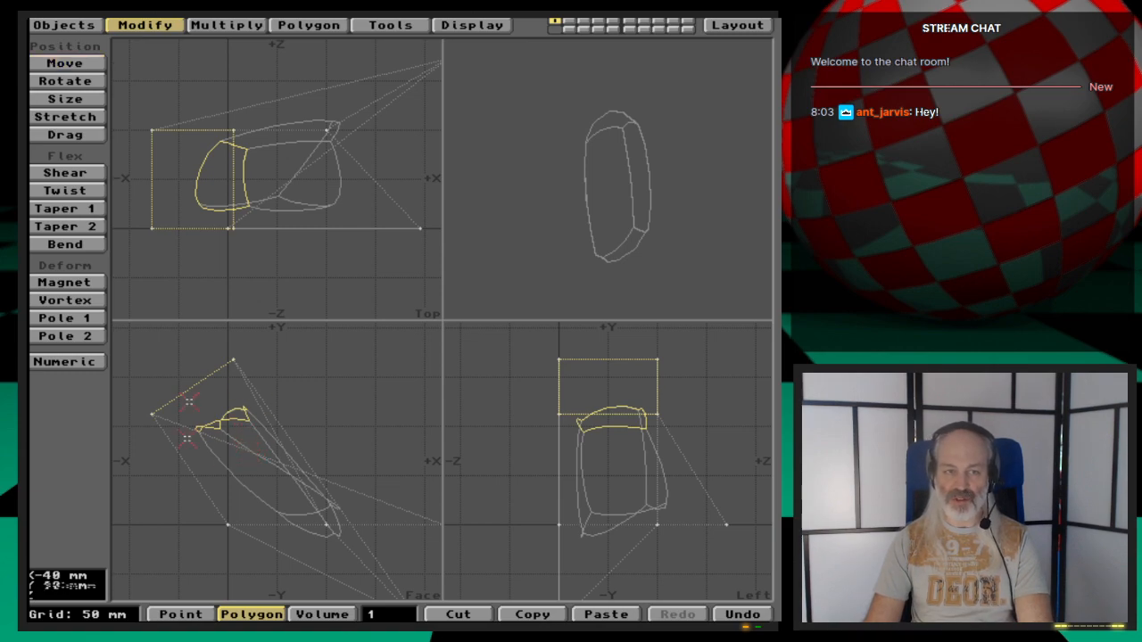
- Deselect the polygon and undo all cage edits back to the original plain box
{"action": "left_click", "coordinate": [213, 423]}
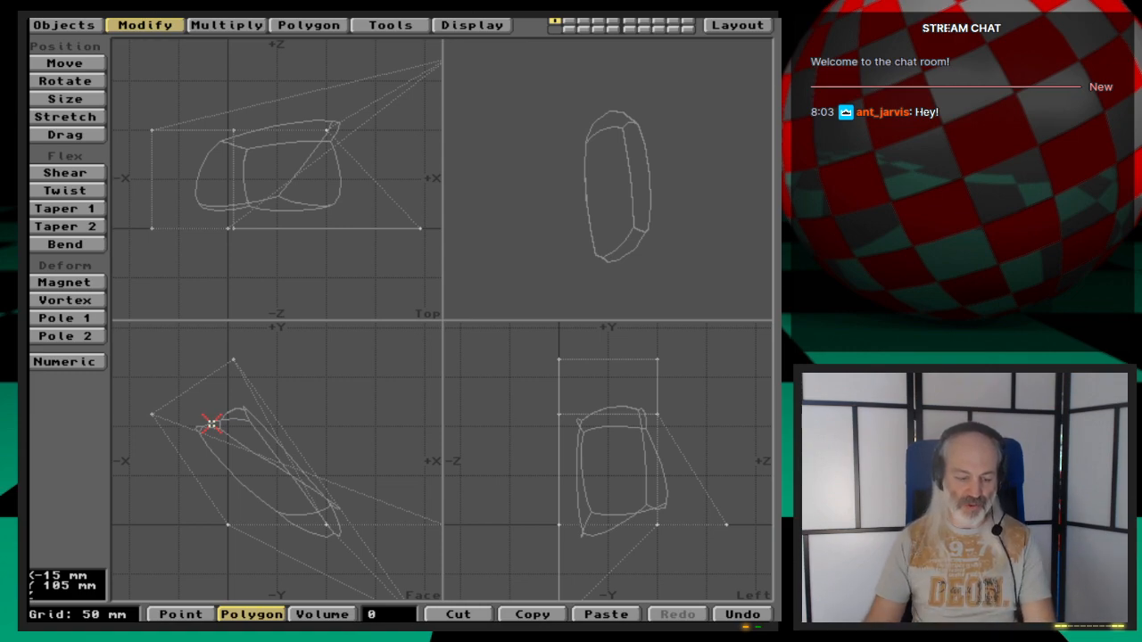
{"action": "left_click_drag", "start_coordinate": [212, 424], "coordinate": [290, 437]}
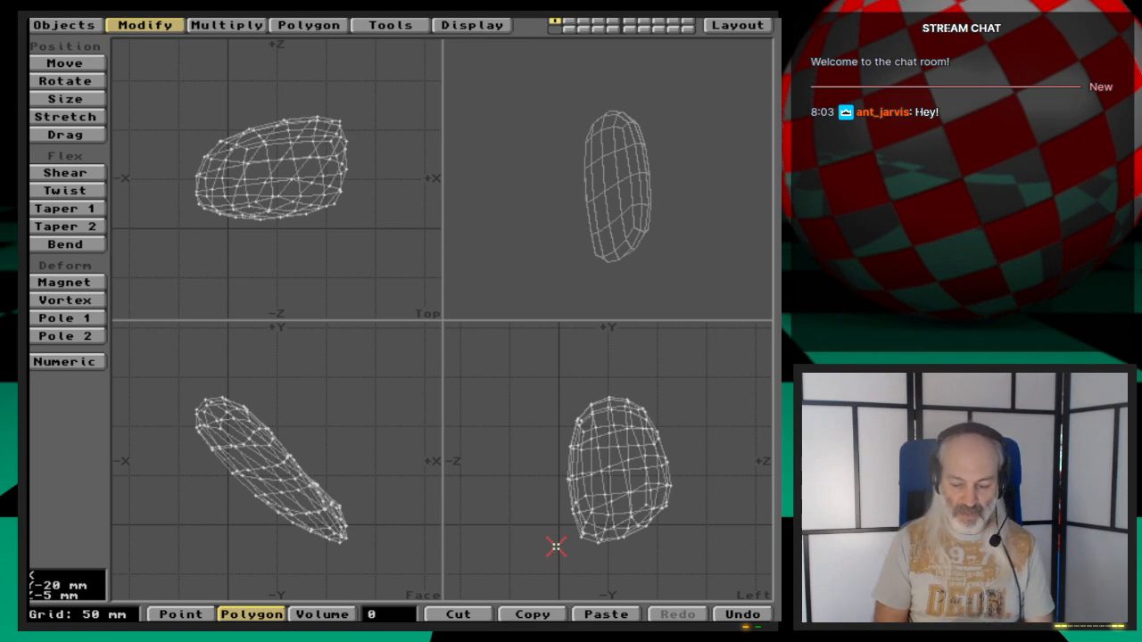
{"action": "key", "text": "u"}
{"action": "key", "text": "u"}
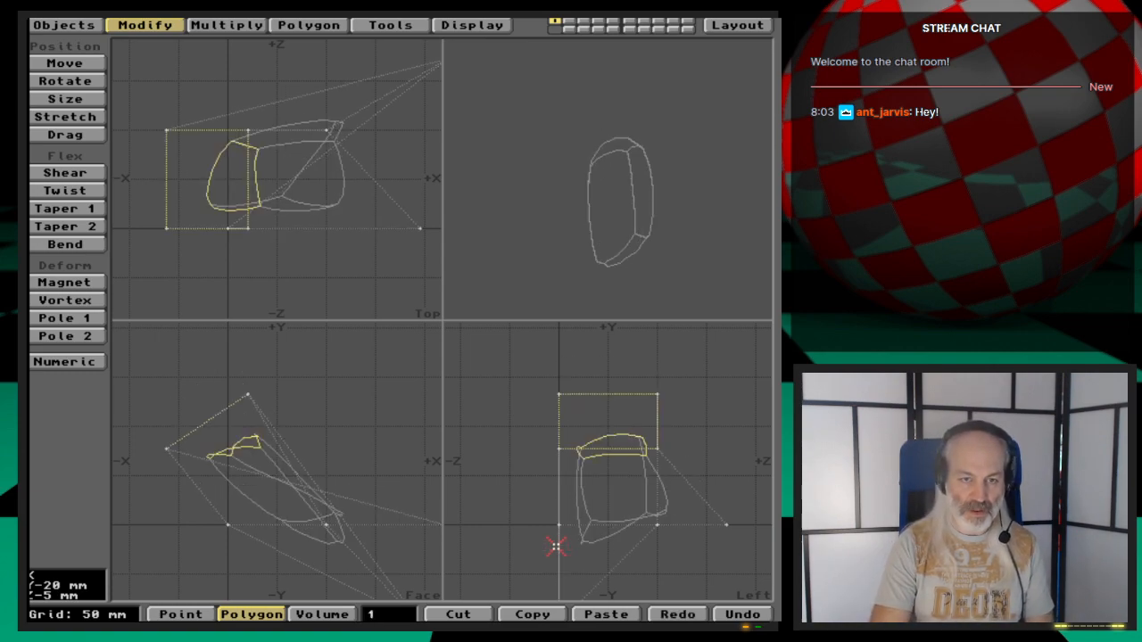
{"action": "key", "text": "u"}
{"action": "key", "text": "u"}
{"action": "key", "text": "u"}
{"action": "key", "text": "u"}
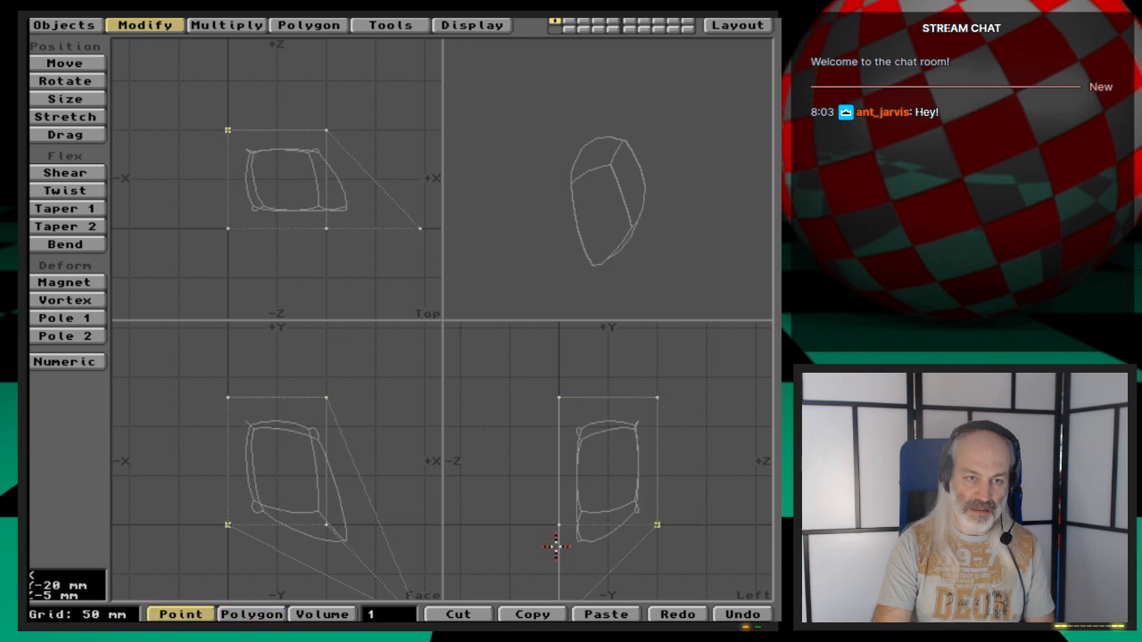
{"action": "key", "text": "u"}
{"action": "key", "text": "u"}
{"action": "key", "text": "u"}
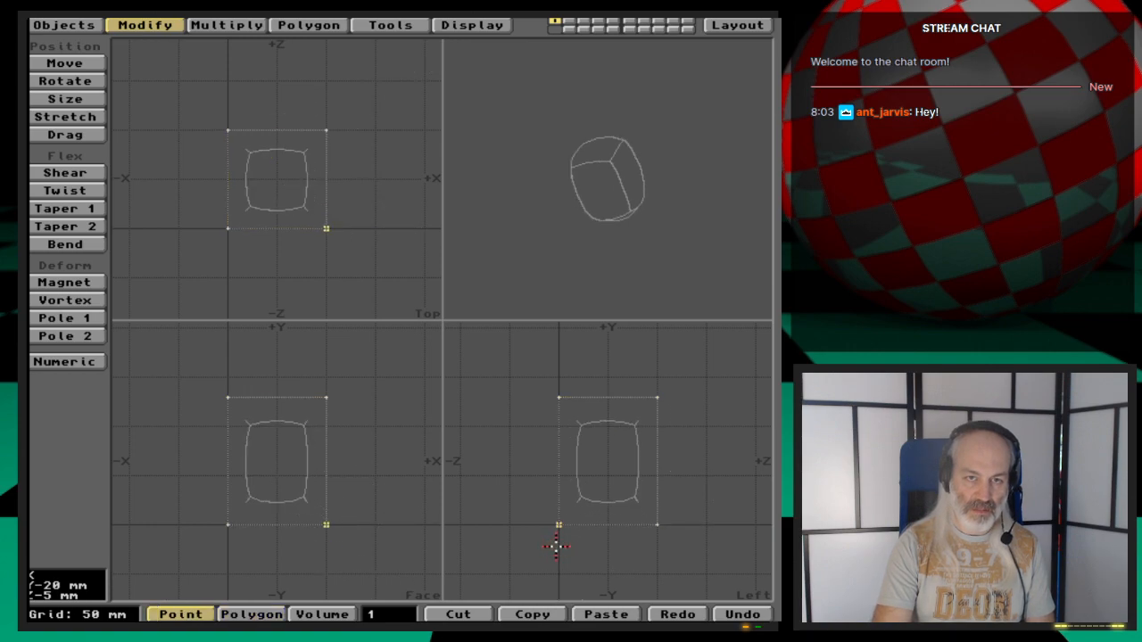
{"action": "key", "text": "u"}
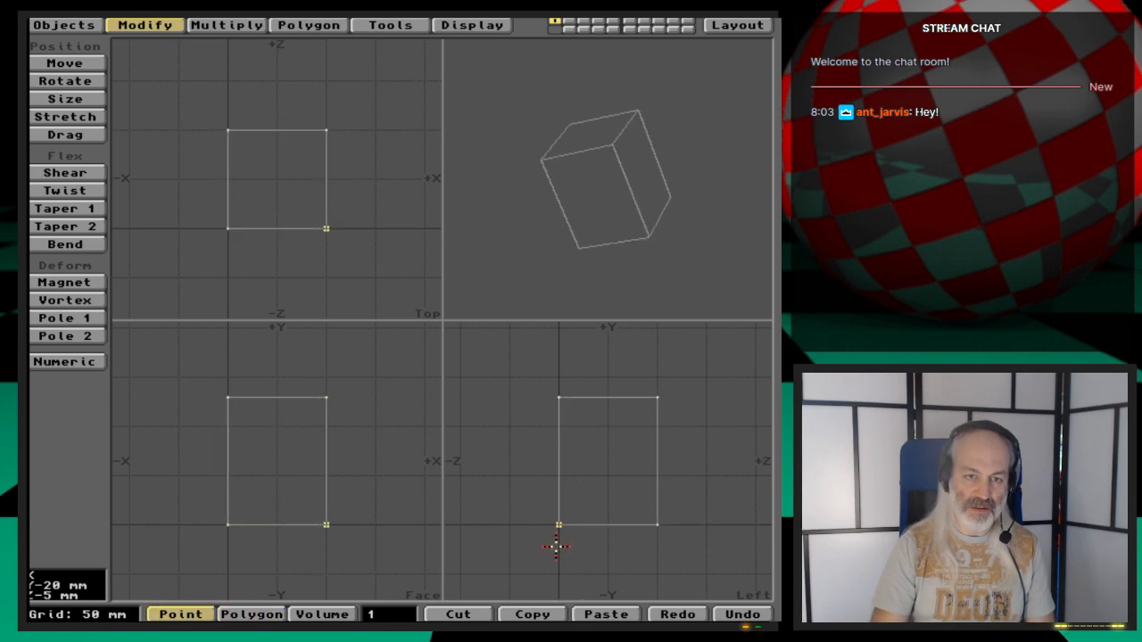
- Switch the box back to a smoothed Metaform subdivision surface
{"action": "key", "text": "space"}
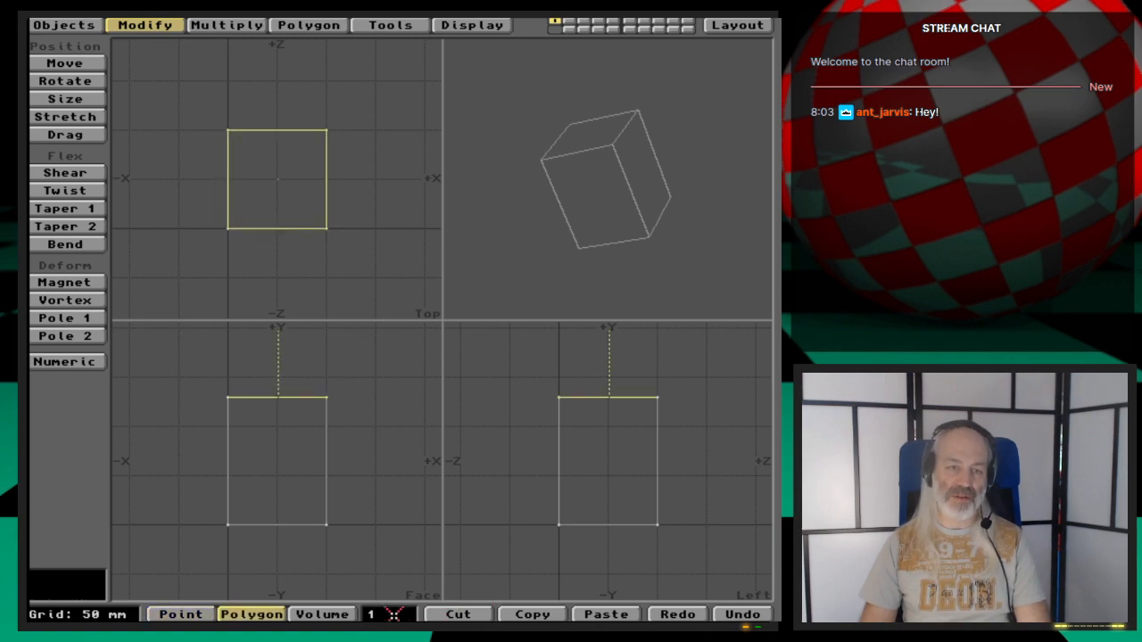
{"action": "left_click", "coordinate": [393, 615]}
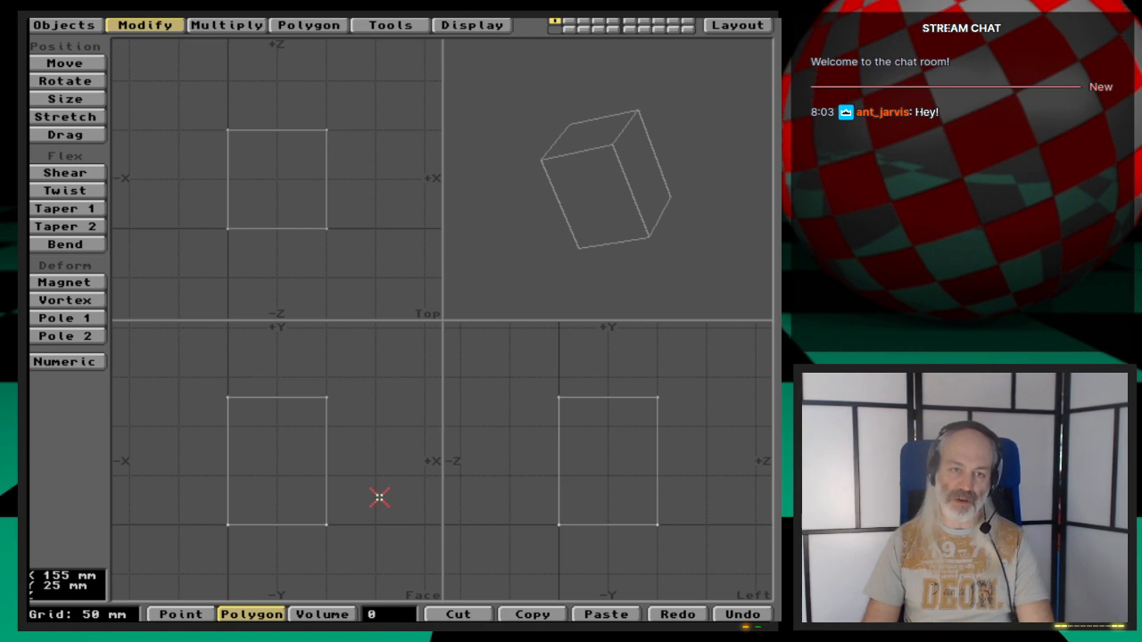
{"action": "key", "text": "Tab"}
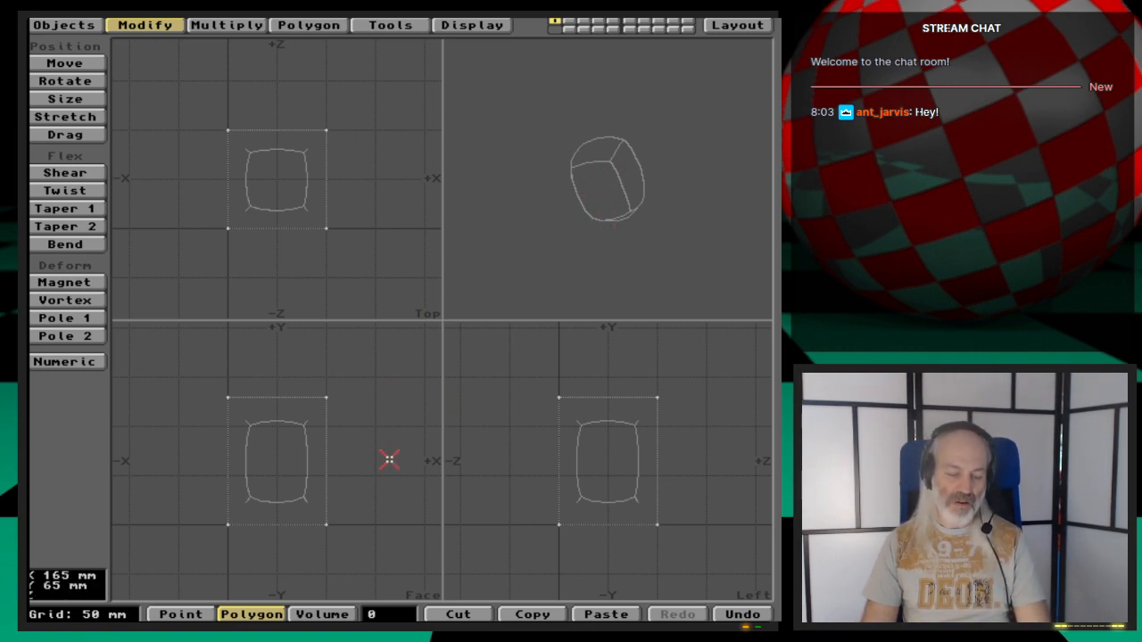
- Try freezing the Metaform surface into polygons, undoing each freeze and restoring the smoothed cage
{"action": "key", "text": "ctrl+d"}
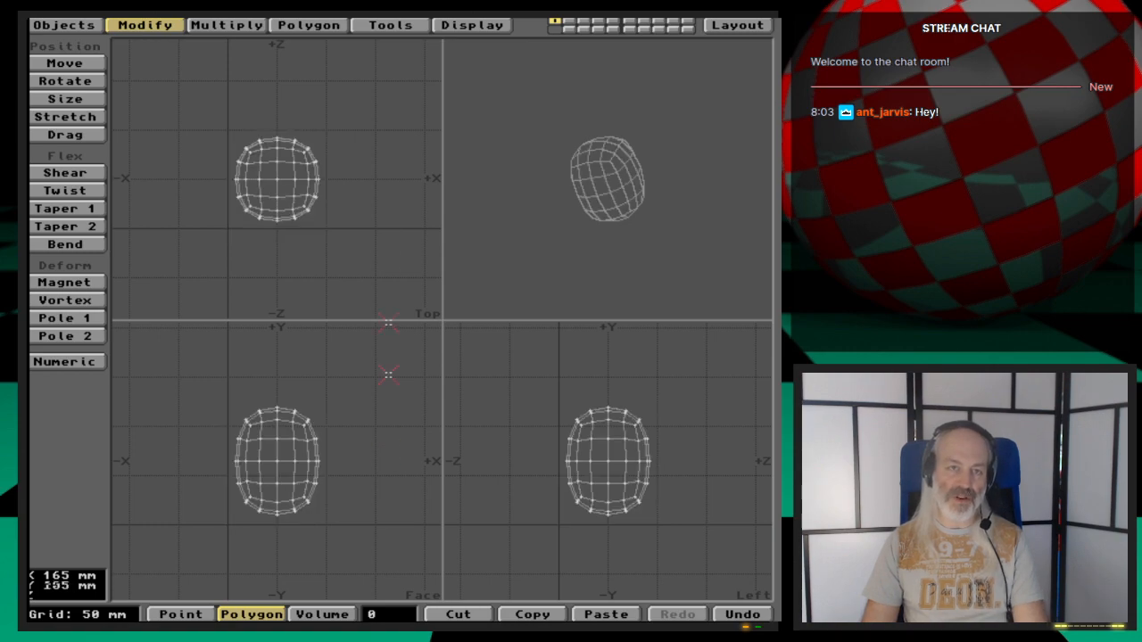
{"action": "key", "text": "u"}
{"action": "left_click", "coordinate": [393, 26]}
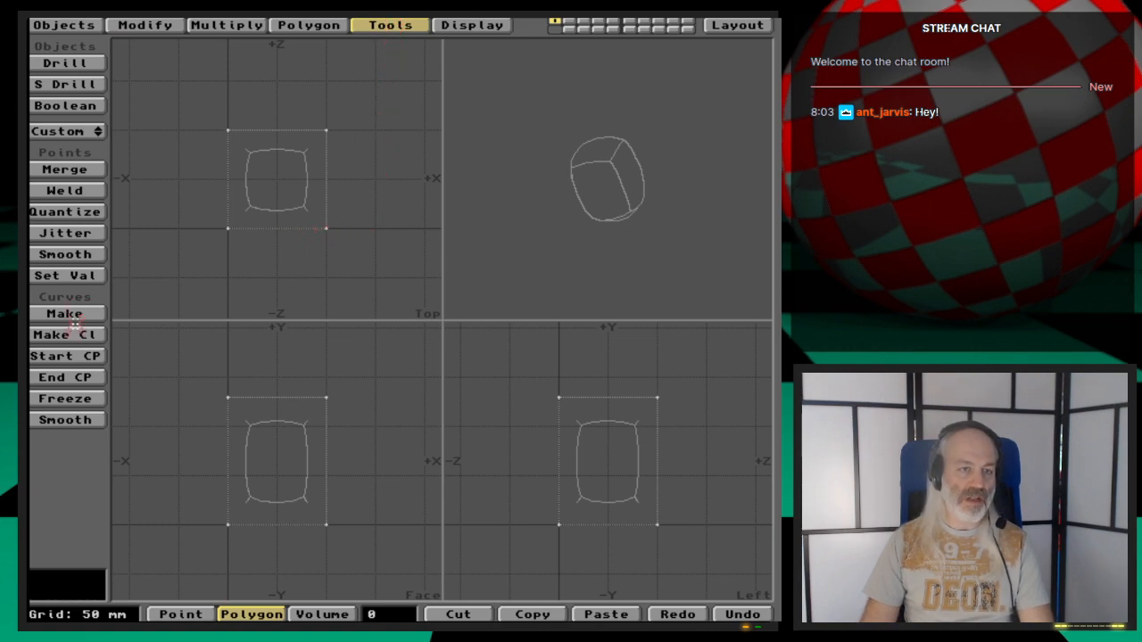
{"action": "left_click", "coordinate": [76, 398]}
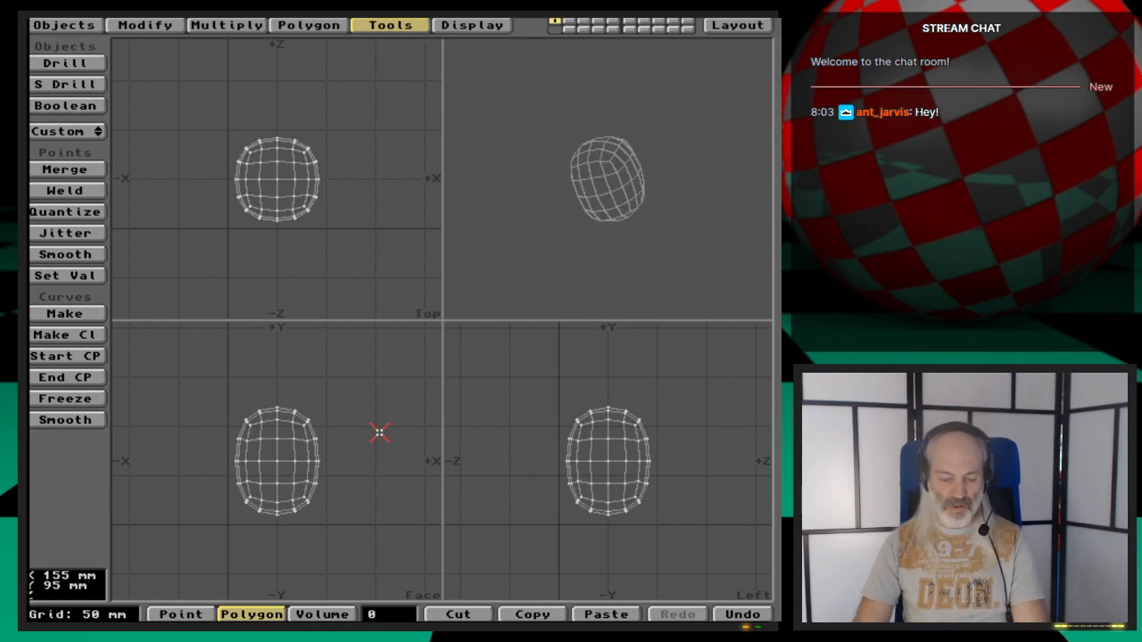
{"action": "key", "text": "u"}
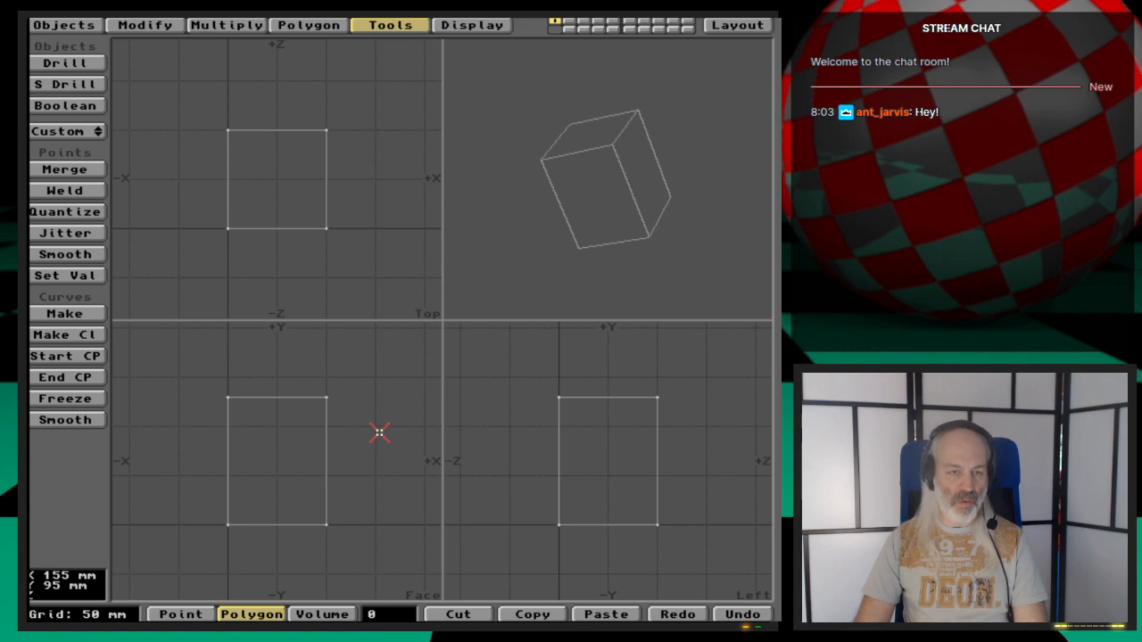
{"action": "key", "text": "shift+u"}
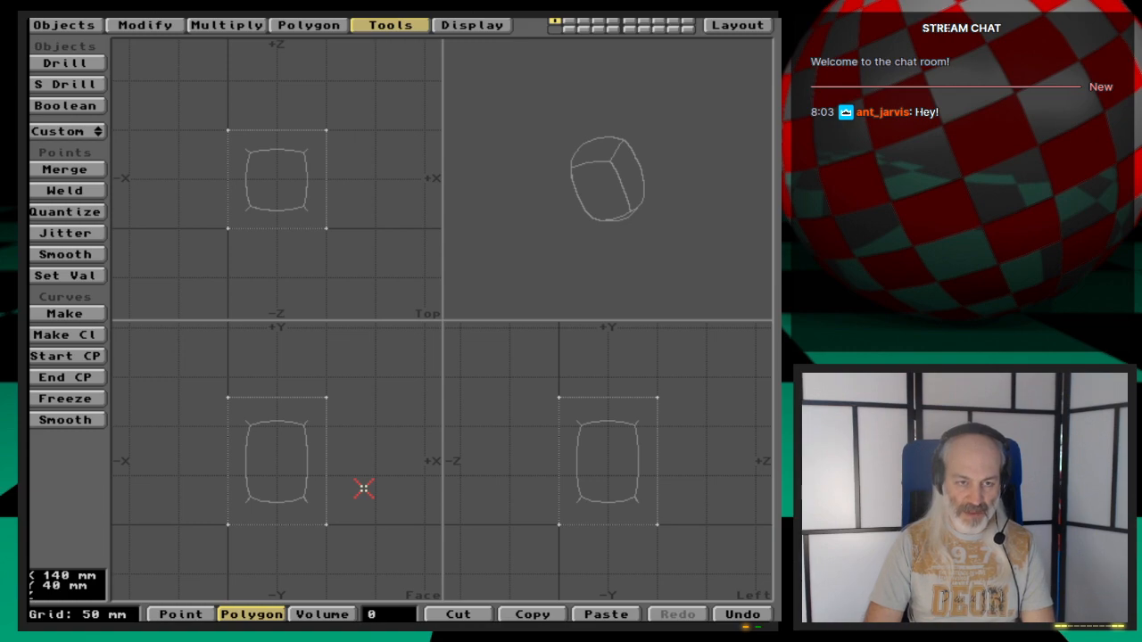
- Zoom in to a 20 mm grid and select only the cage's bottom polygon
{"action": "key", "text": "period"}
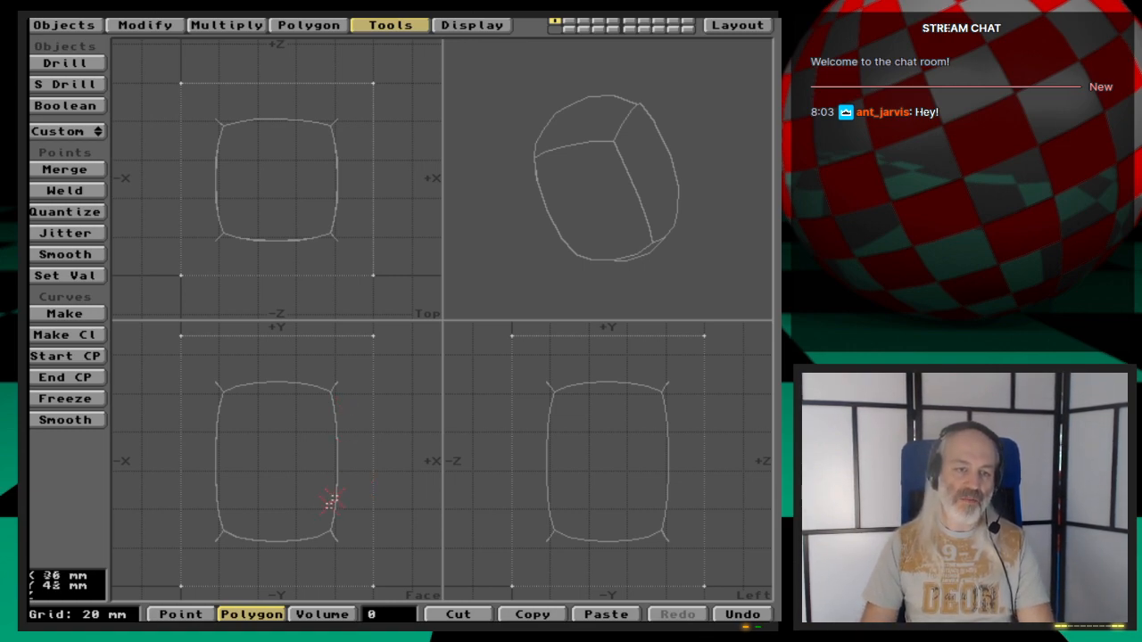
{"action": "key", "text": "space"}
{"action": "key", "text": "space"}
{"action": "key", "text": "space"}
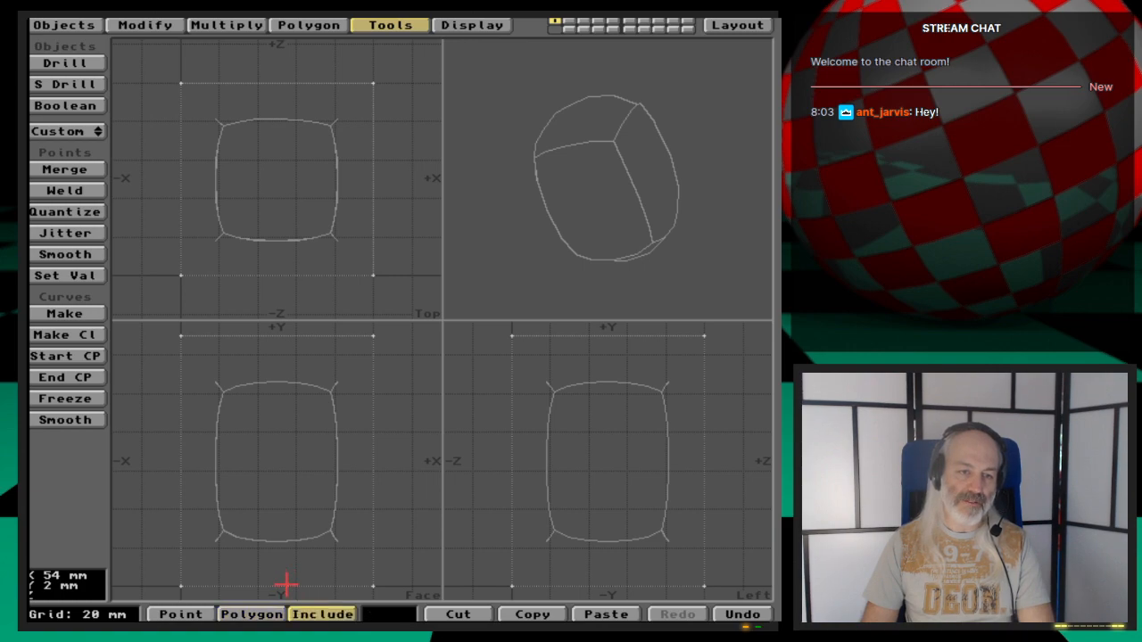
{"action": "key", "text": "space"}
{"action": "left_click", "coordinate": [286, 585]}
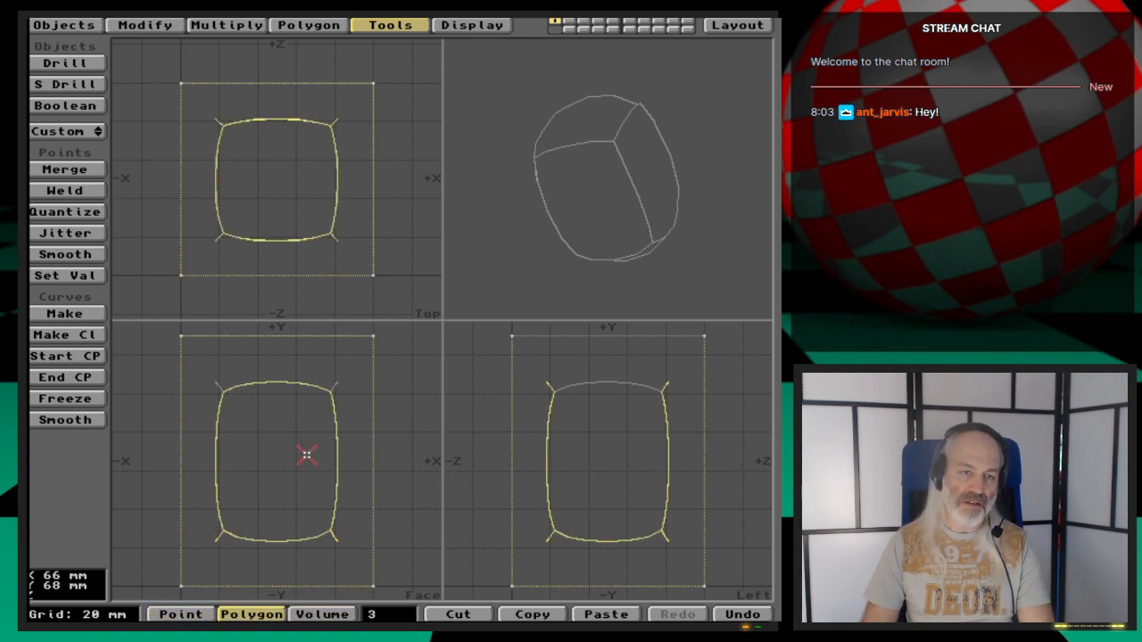
{"action": "mouse_move", "coordinate": [329, 459]}
{"action": "left_mouse_down"}
{"action": "mouse_move", "coordinate": [375, 461]}
{"action": "mouse_move", "coordinate": [230, 461]}
{"action": "left_mouse_up"}
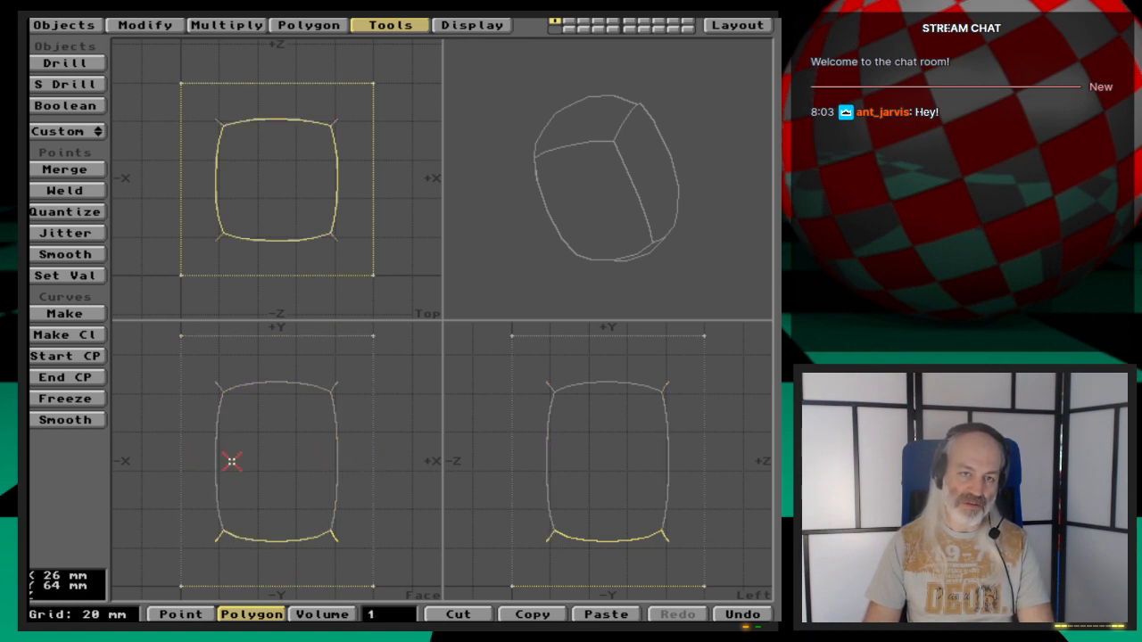
{"action": "left_click", "coordinate": [286, 592]}
{"action": "left_click", "coordinate": [288, 588]}
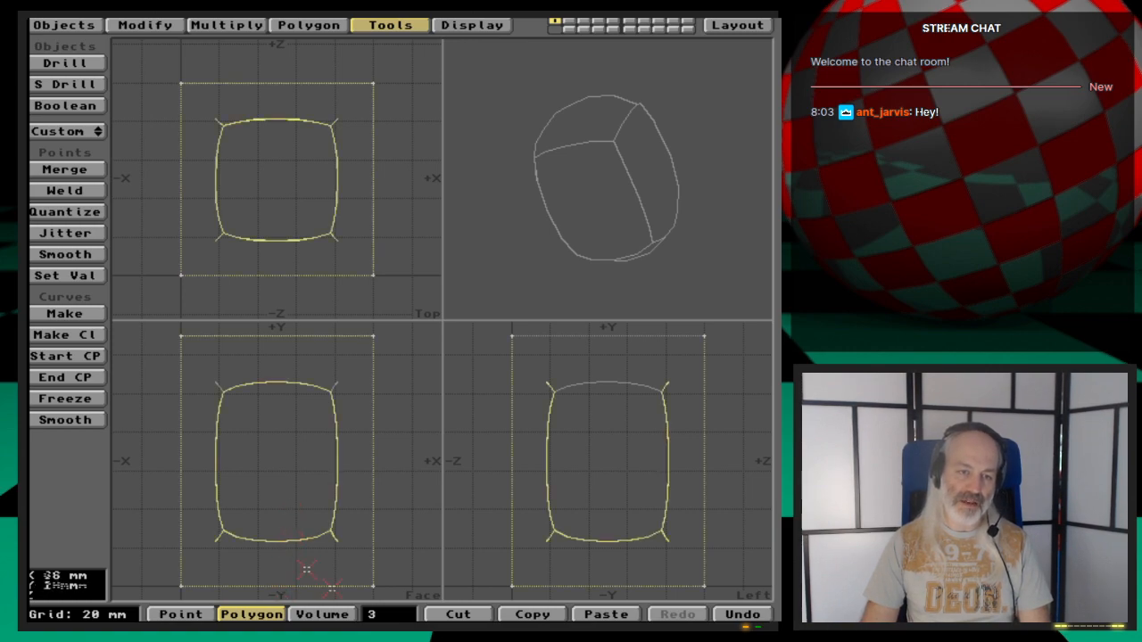
{"action": "left_click", "coordinate": [375, 461]}
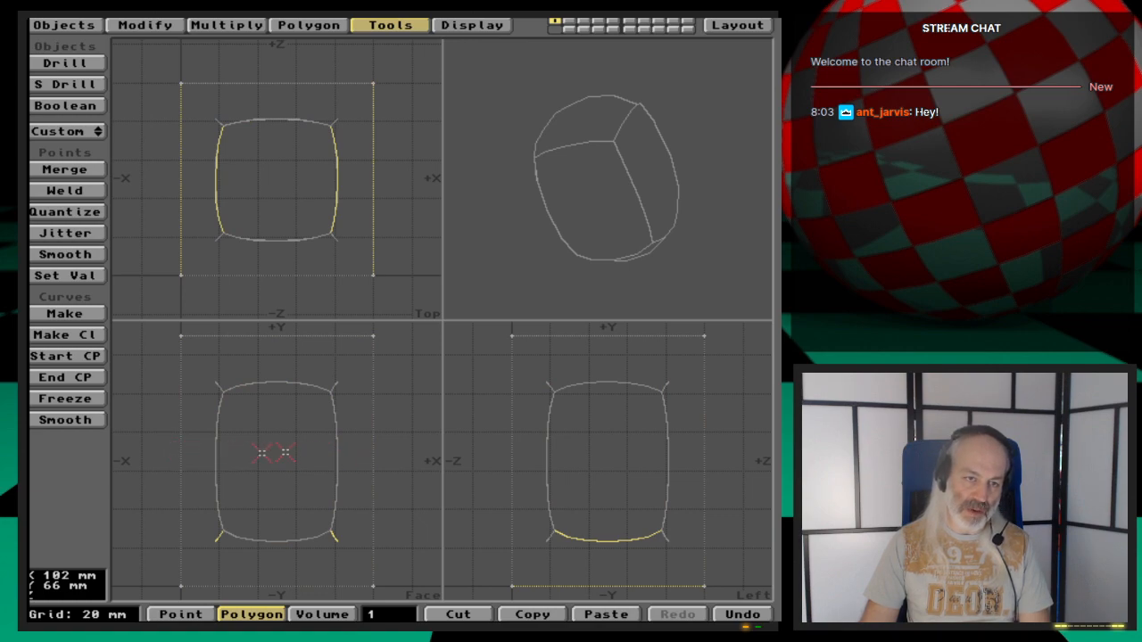
- Try beveling the bottom polygon with the inset and shift cleared, then undo the bevel
{"action": "left_click", "coordinate": [533, 312]}
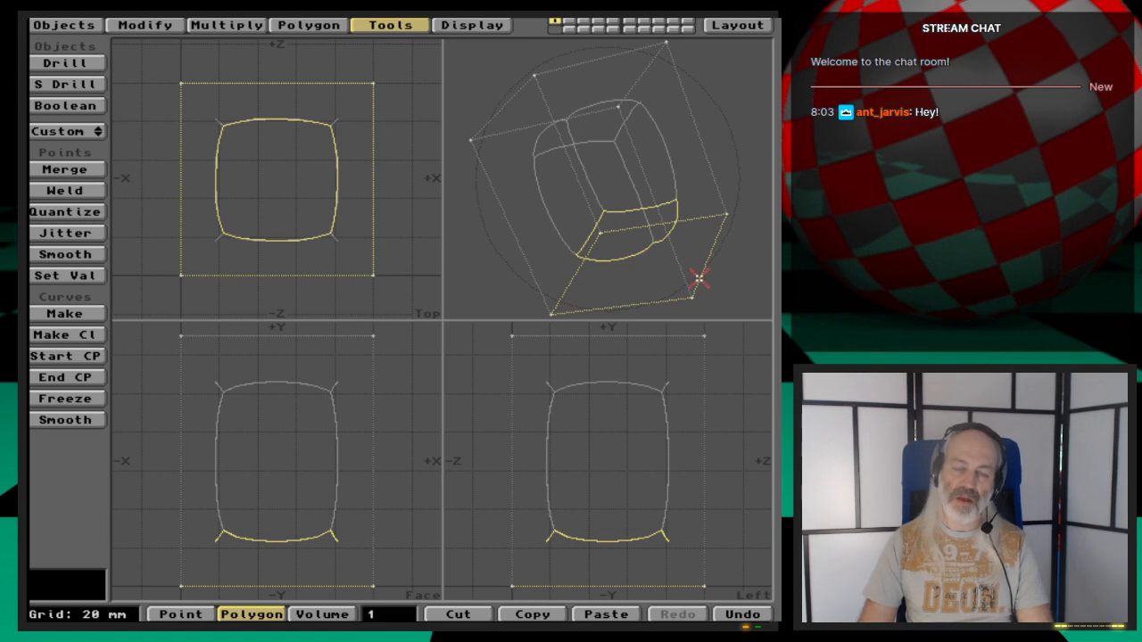
{"action": "left_click_drag", "start_coordinate": [719, 284], "coordinate": [604, 234]}
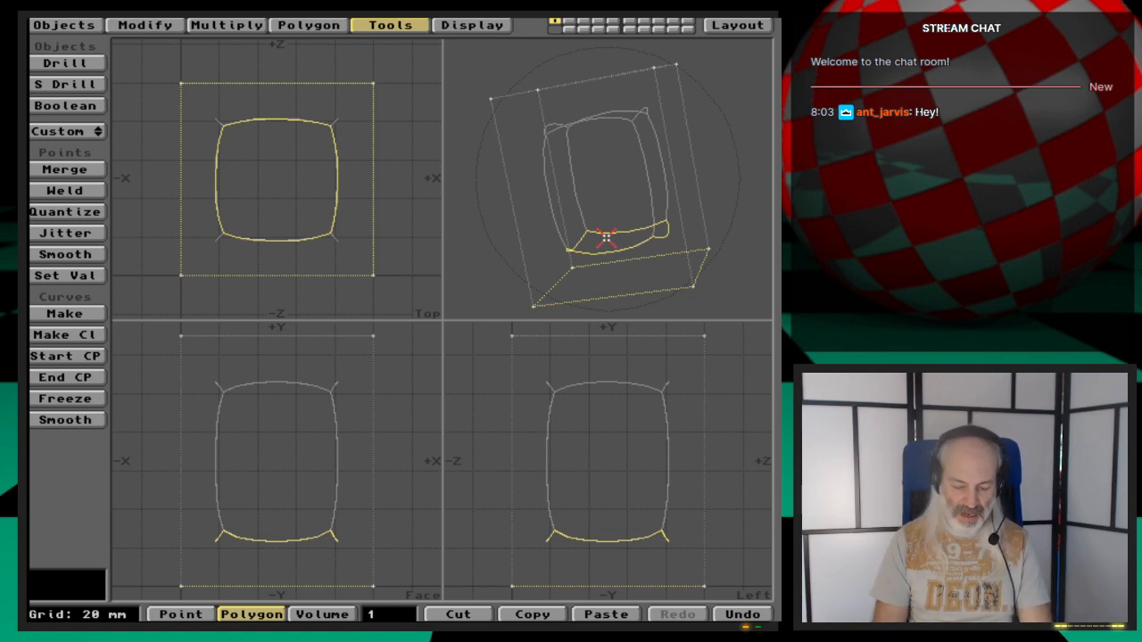
{"action": "key", "text": "b"}
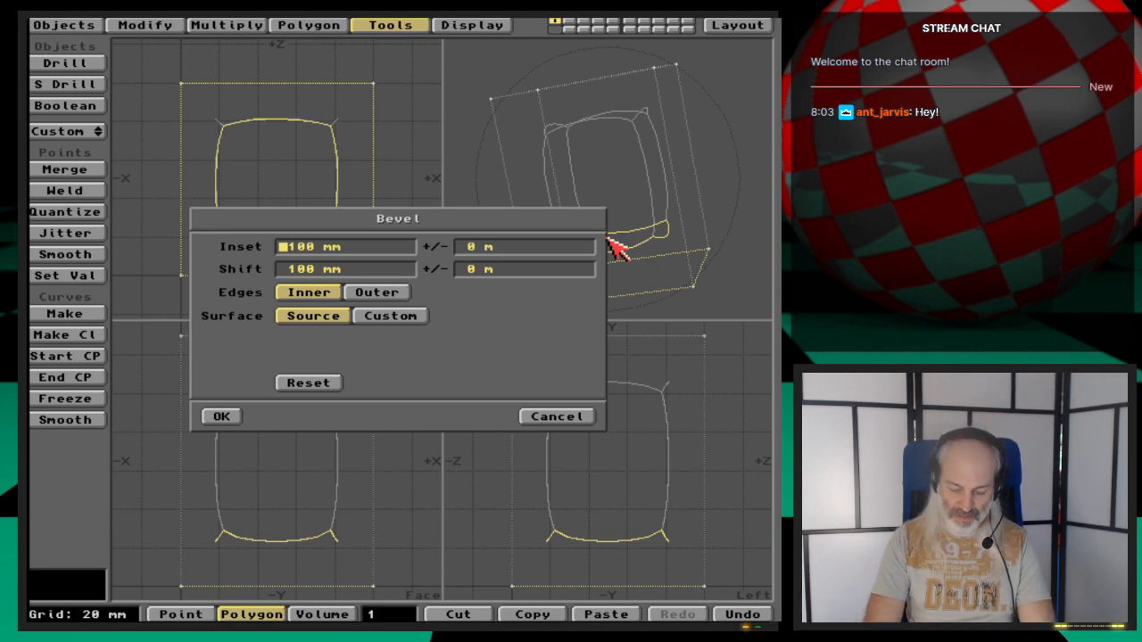
{"action": "key", "text": "Delete"}
{"action": "key", "text": "Delete"}
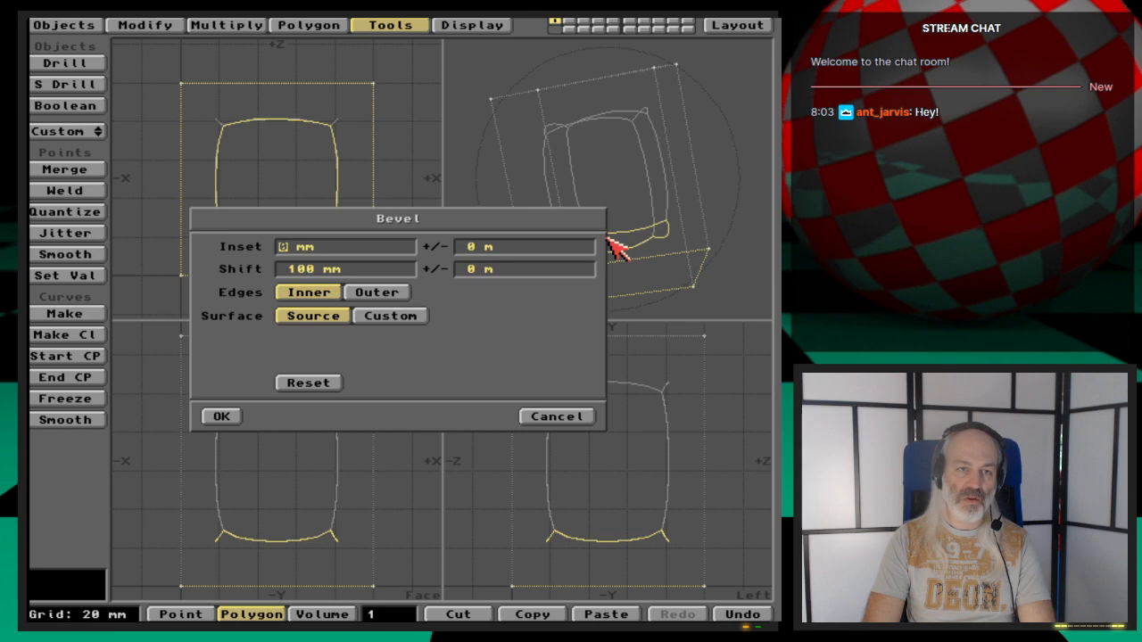
{"action": "key", "text": "Tab"}
{"action": "key", "text": "Tab"}
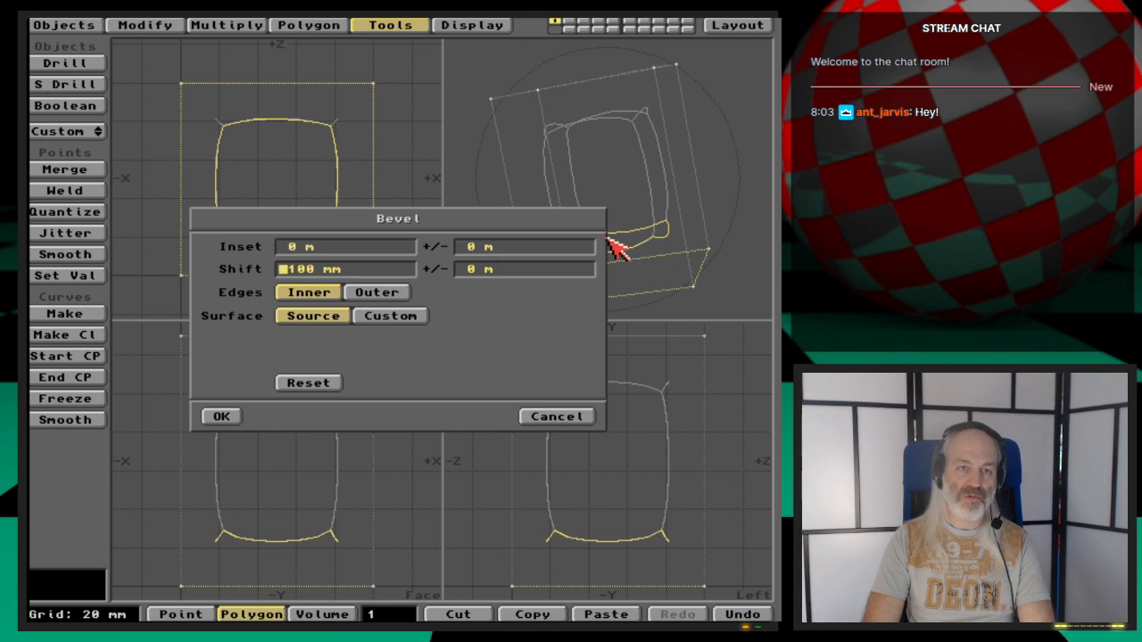
{"action": "key", "text": "Delete"}
{"action": "key", "text": "Delete"}
{"action": "key", "text": "Tab"}
{"action": "key", "text": "Return"}
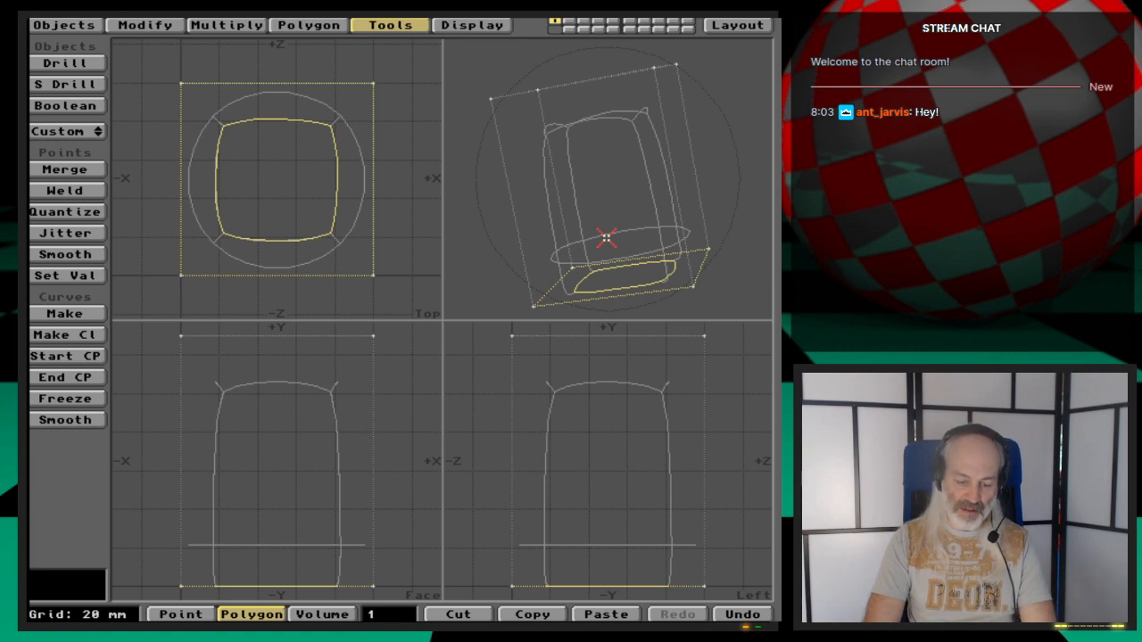
{"action": "key", "text": "u"}
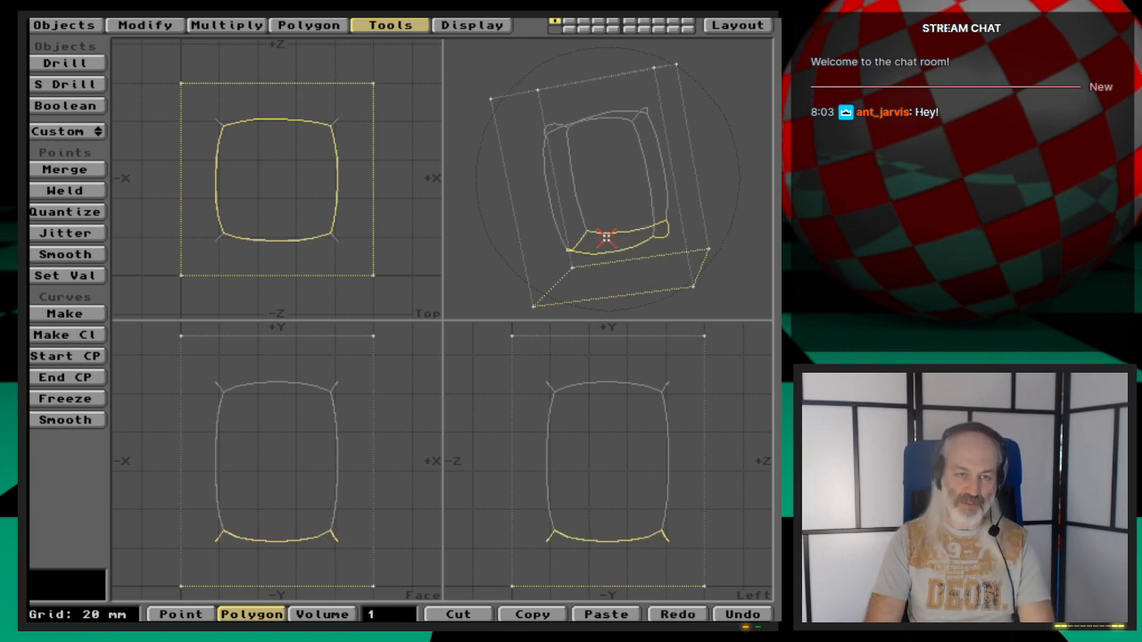
- Bevel the selected bottom polygon again with zero inset and zero shift
{"action": "key", "text": "b"}
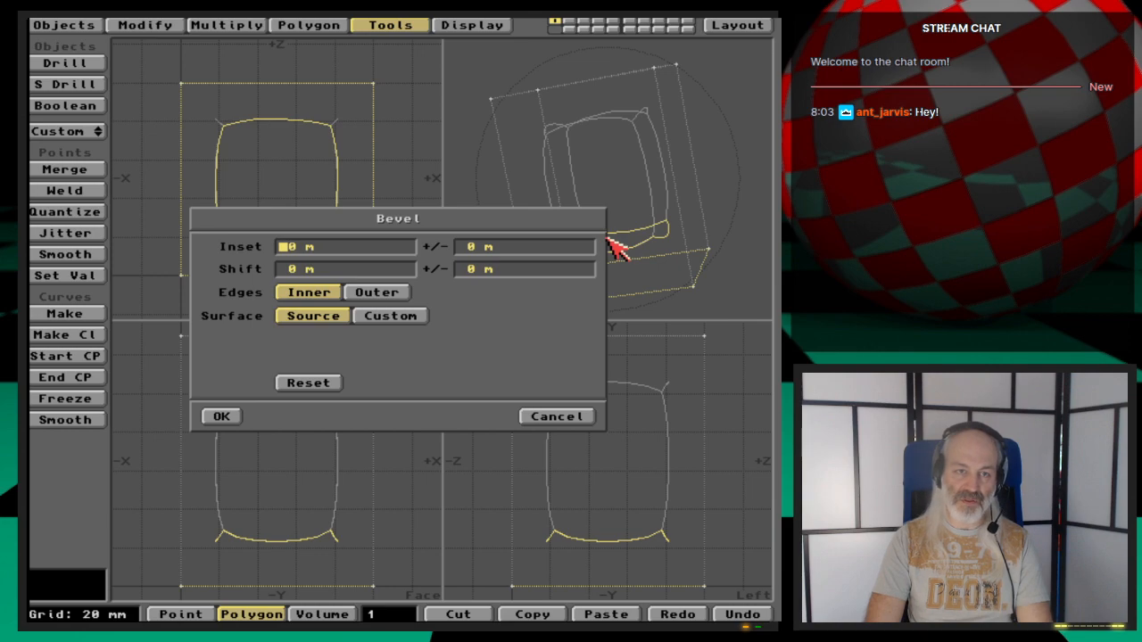
{"action": "key", "text": "Tab"}
{"action": "key", "text": "Tab"}
{"action": "key", "text": "Tab"}
{"action": "key", "text": "Return"}
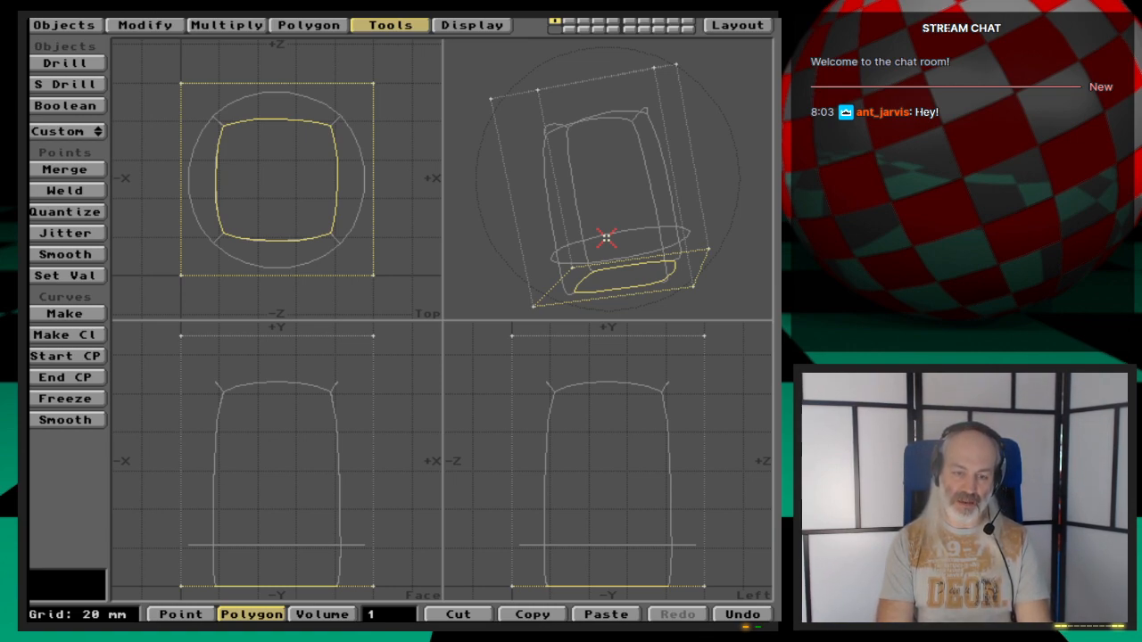
{"action": "key", "text": "/"}
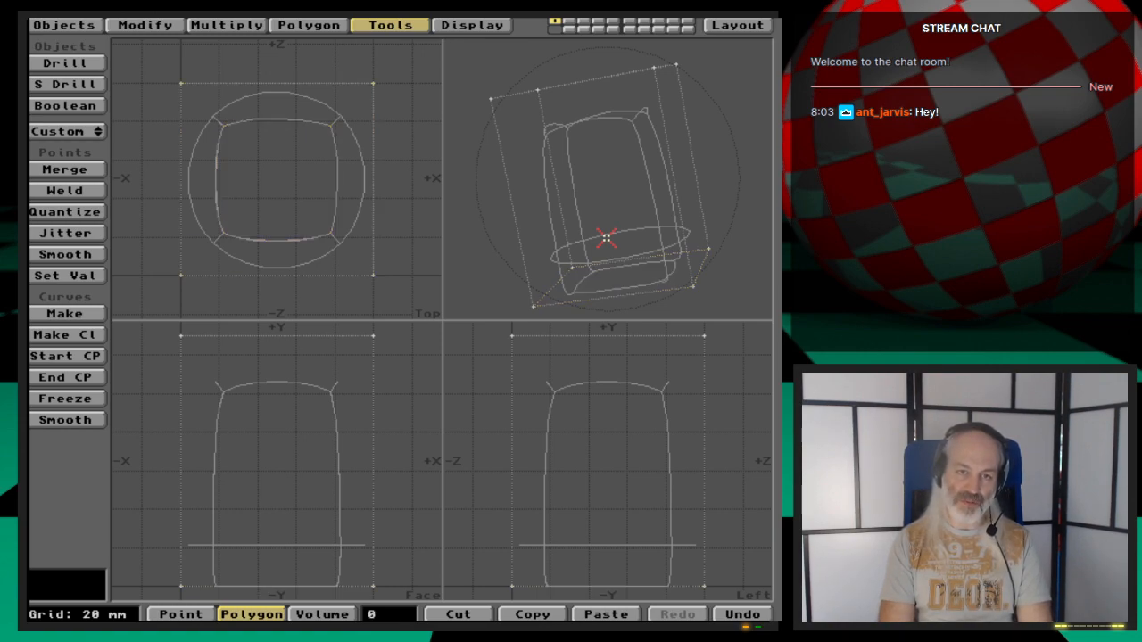
- Inspect the cage's bottom polygons with Metaform off, restore smoothing, and undo the zero-offset bevel
{"action": "key", "text": "Tab"}
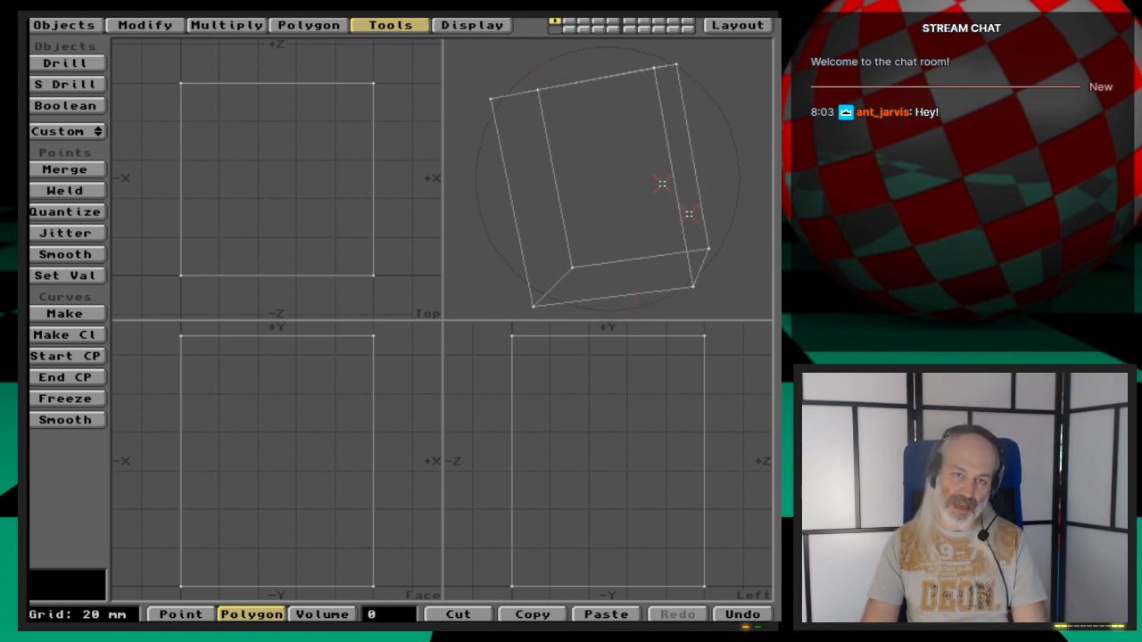
{"action": "left_click", "coordinate": [328, 586]}
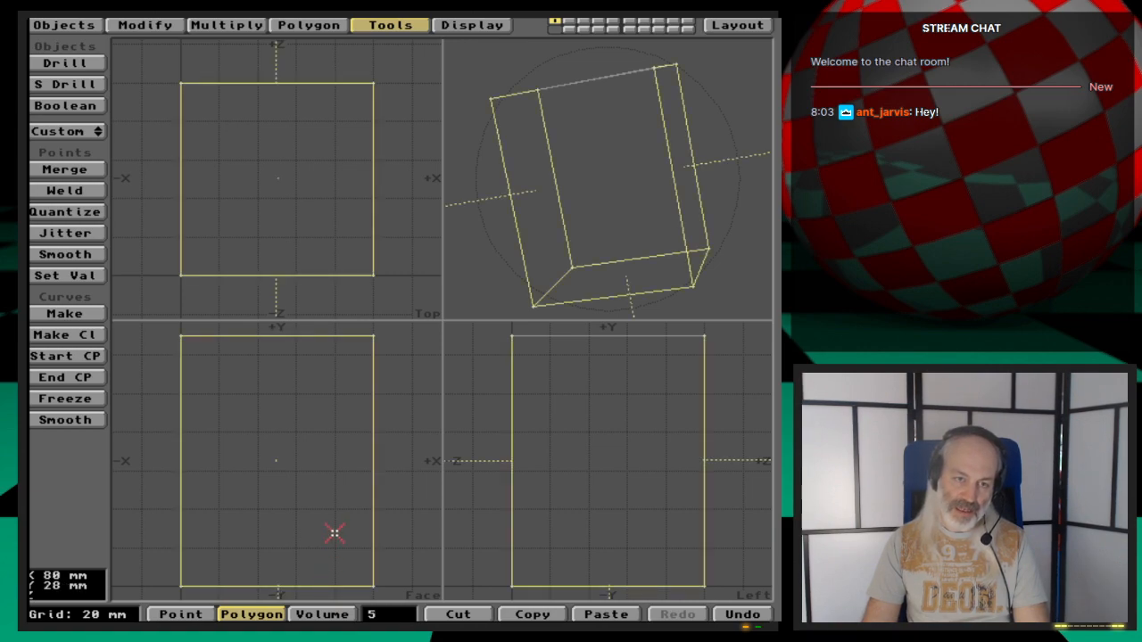
{"action": "left_click", "coordinate": [366, 535]}
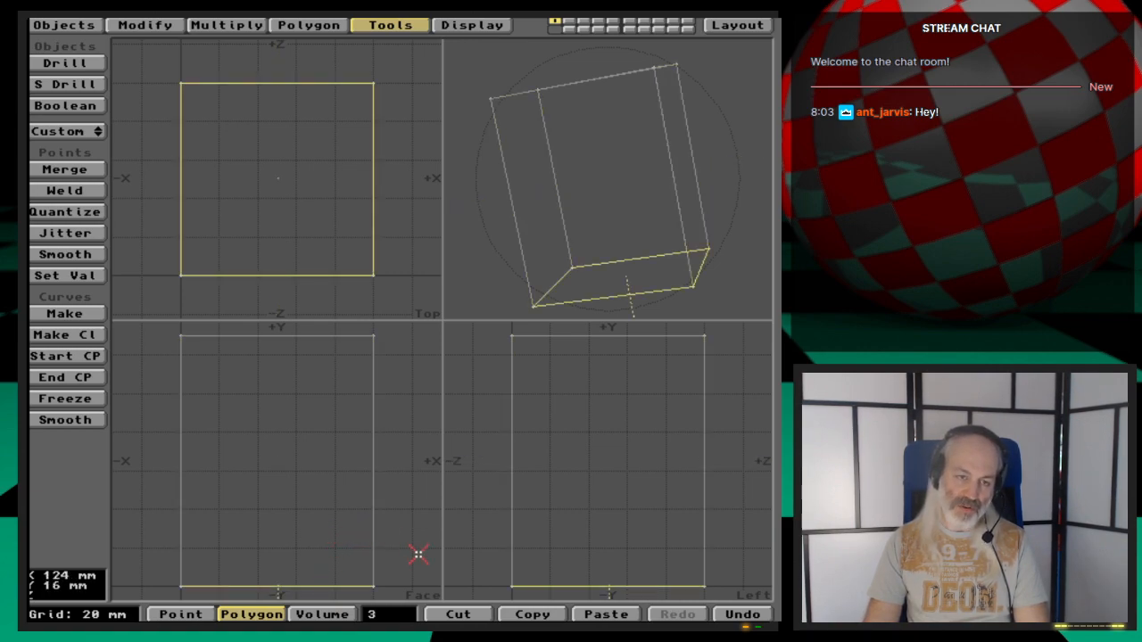
{"action": "left_click", "coordinate": [334, 586]}
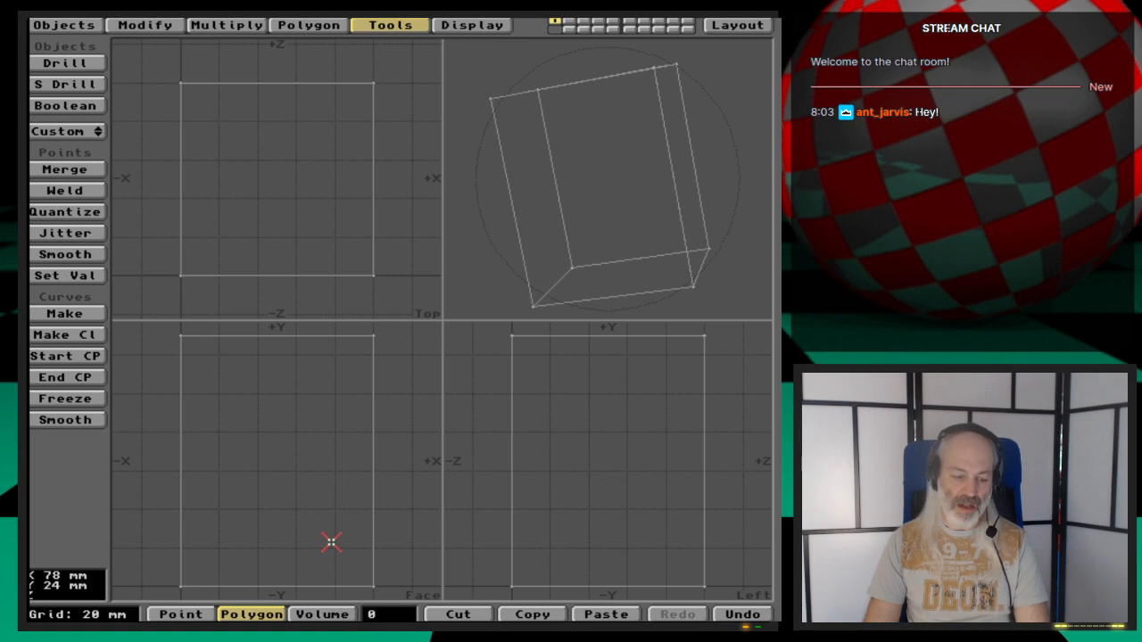
{"action": "key", "text": "Tab"}
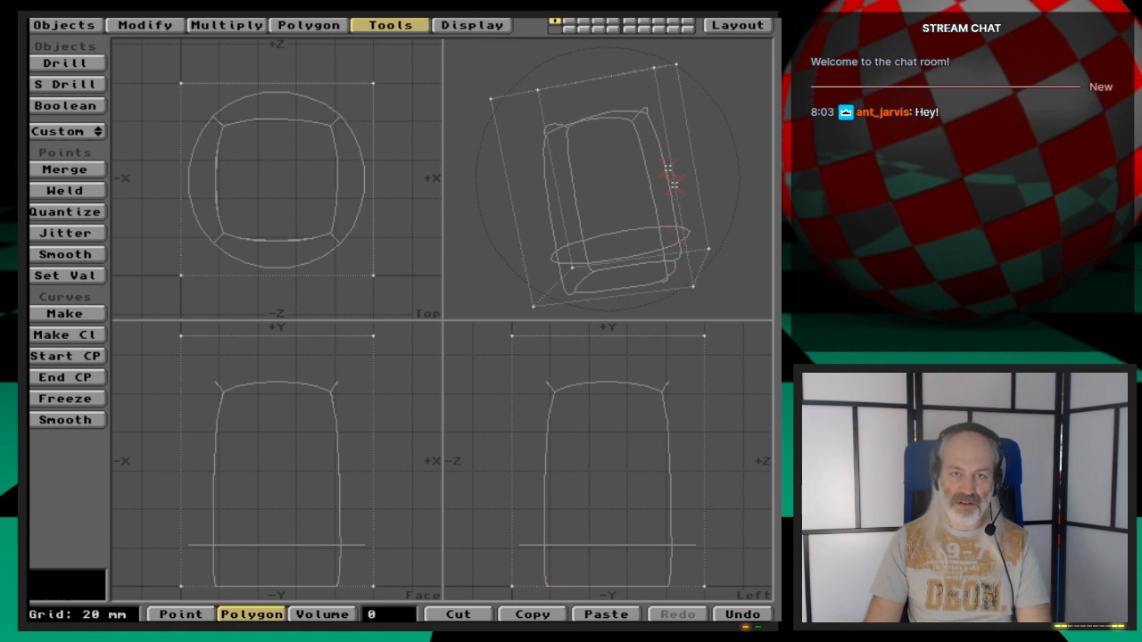
{"action": "left_click_drag", "start_coordinate": [606, 159], "coordinate": [685, 249]}
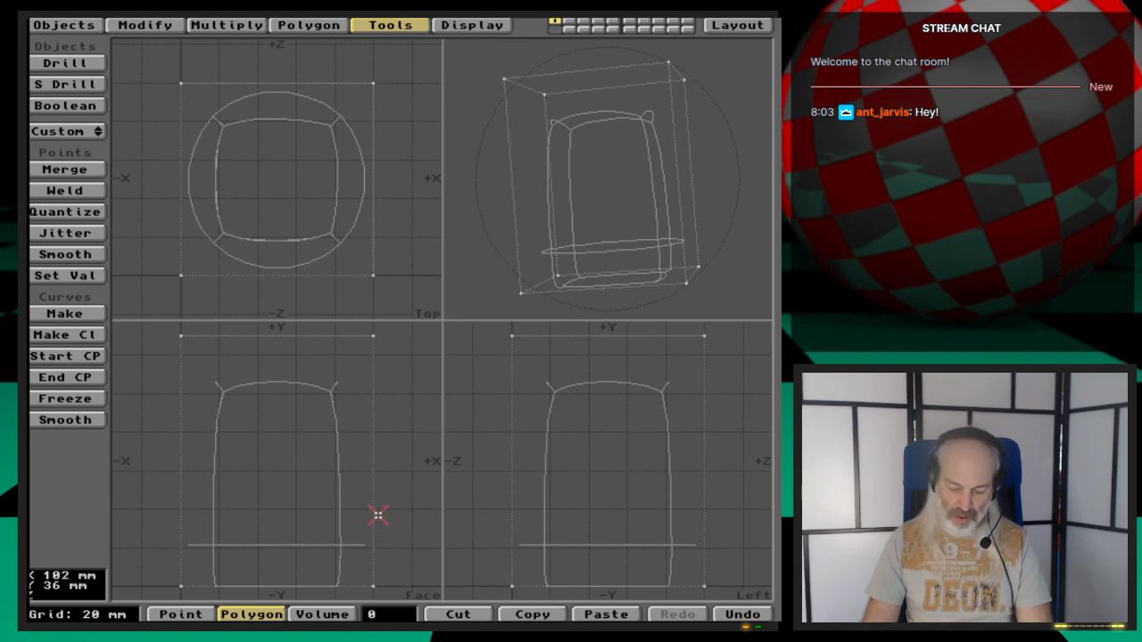
{"action": "key", "text": "u"}
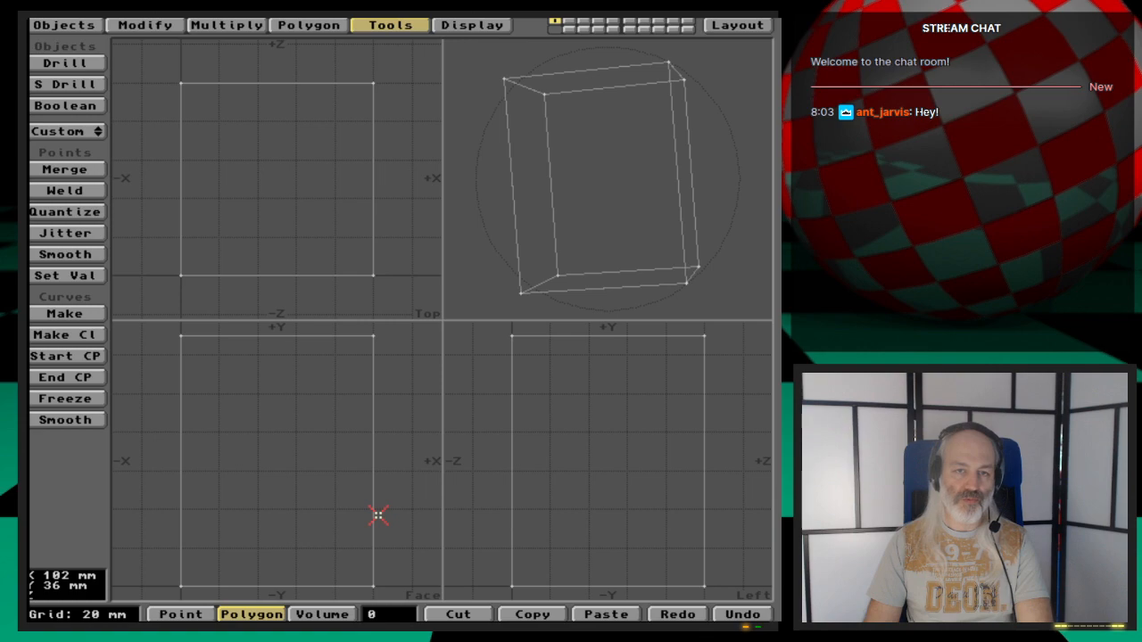
{"action": "key", "text": "shift+u"}
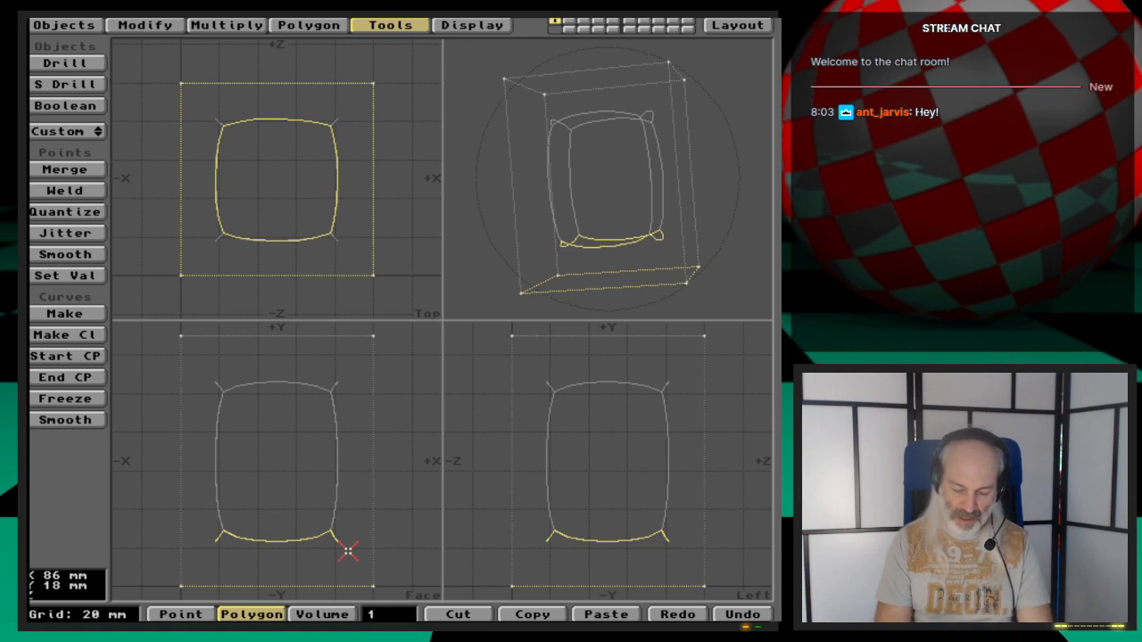
- Bevel the bottom polygon with no inset and a 1 mm shift
{"action": "key", "text": "b"}
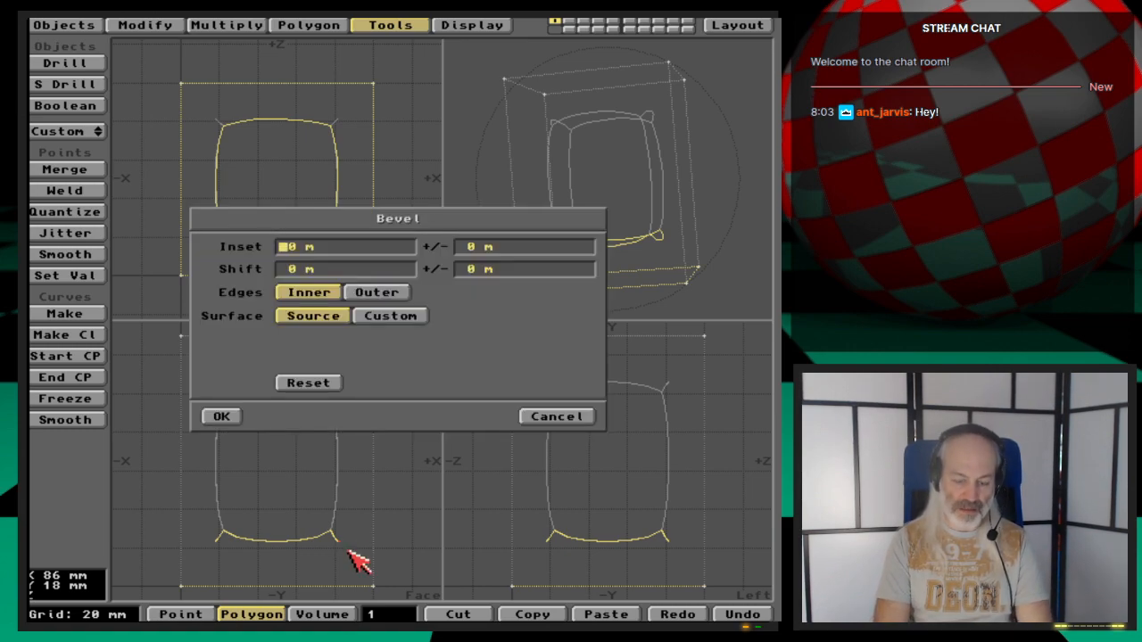
{"action": "key", "text": "Tab"}
{"action": "key", "text": "Tab"}
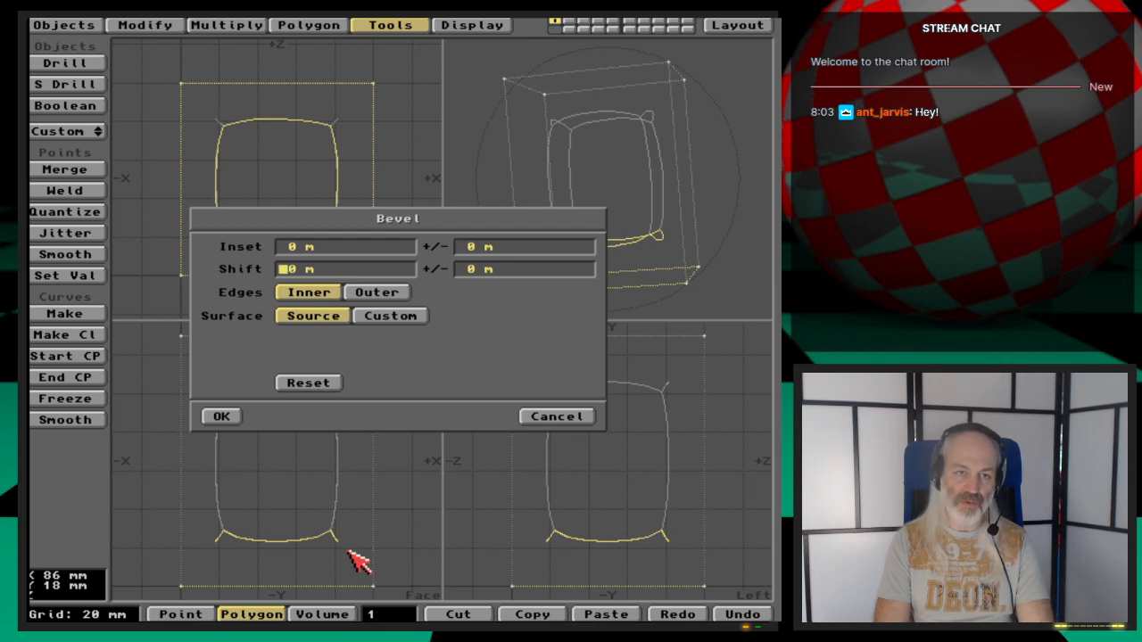
{"action": "type", "text": "1 mm"}
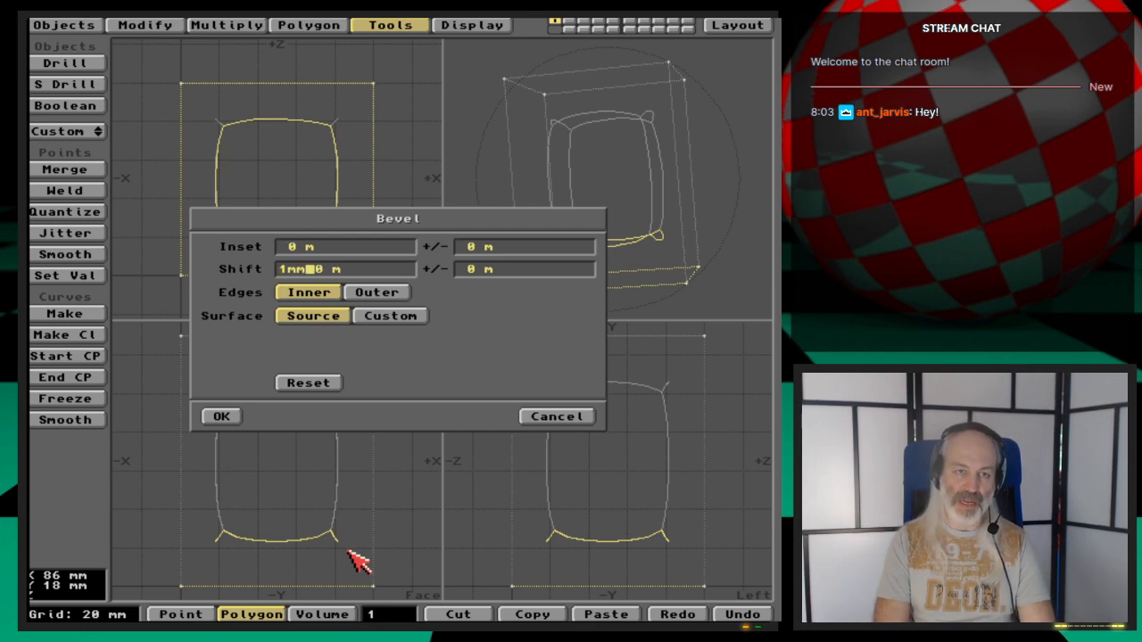
{"action": "key", "text": "Tab"}
{"action": "key", "text": "Return"}
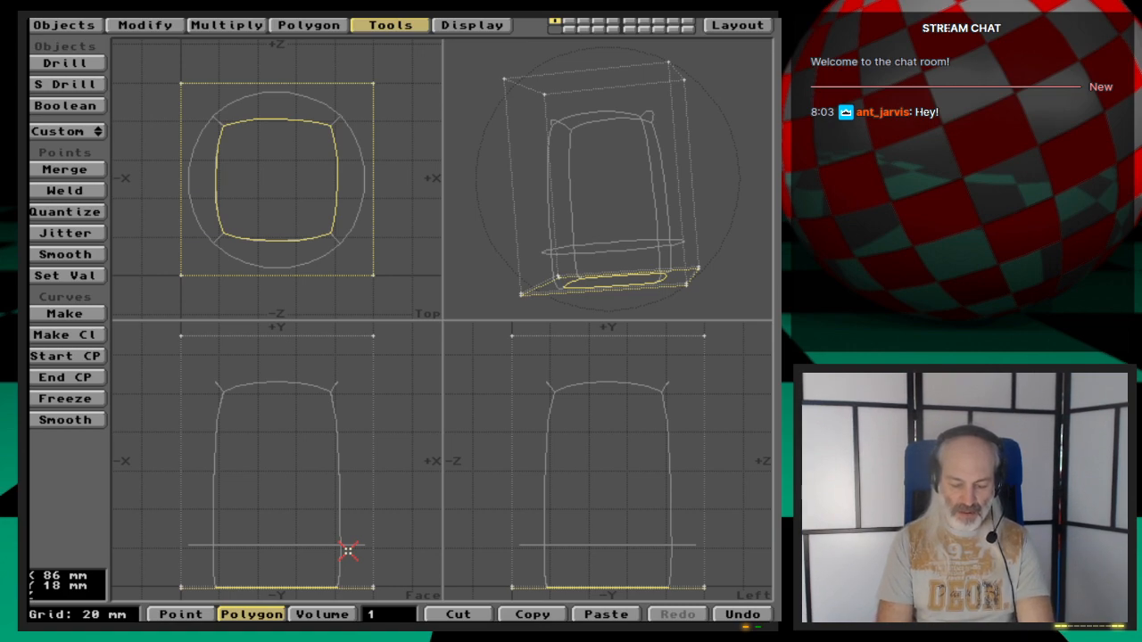
- Move the beveled bottom polygon numerically by 0 in X, 3 mm in Y and 0 in Z
{"action": "key", "text": "t"}
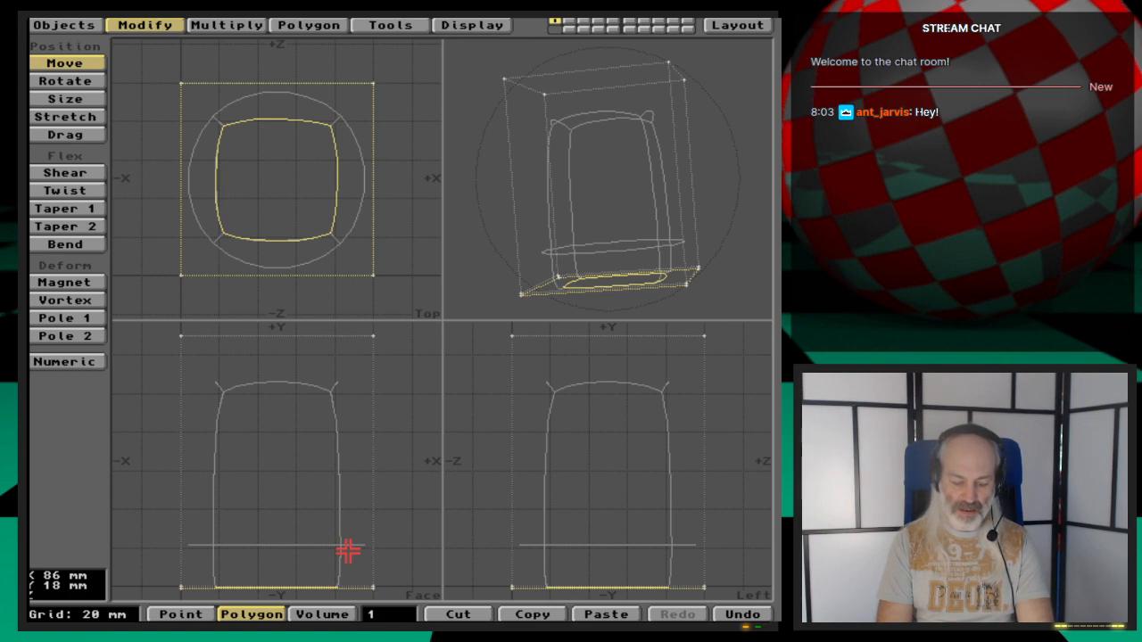
{"action": "key", "text": "n"}
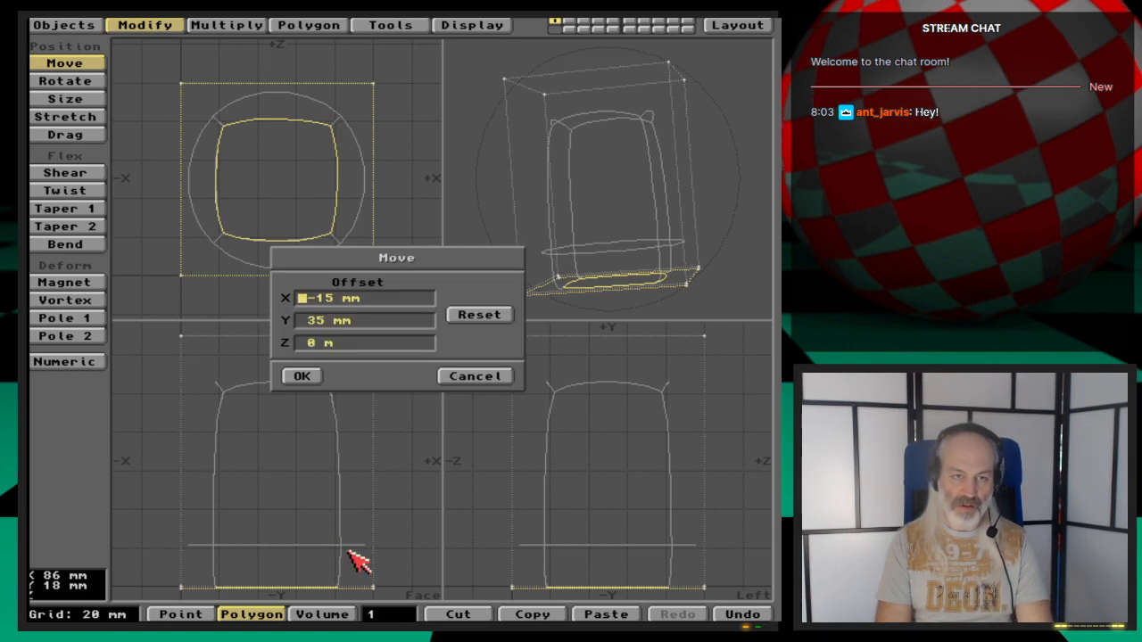
{"action": "key", "text": "Delete"}
{"action": "key", "text": "Delete"}
{"action": "key", "text": "Delete"}
{"action": "key", "text": "Delete"}
{"action": "key", "text": "Delete"}
{"action": "key", "text": "Delete"}
{"action": "type", "text": "0"}
{"action": "key", "text": "Tab"}
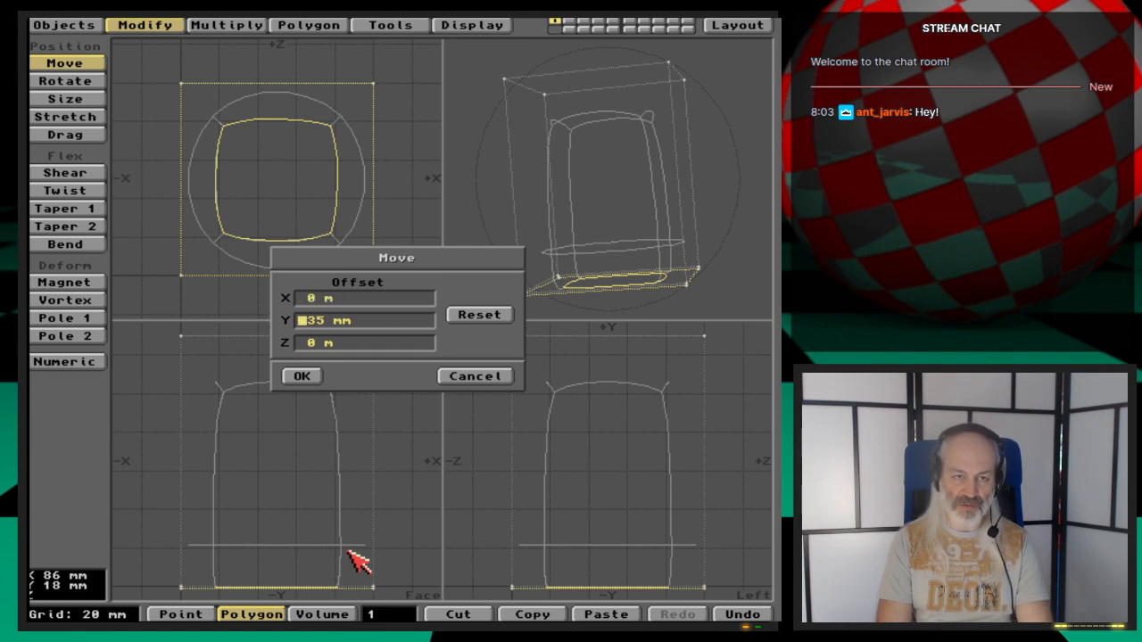
{"action": "key", "text": "Delete"}
{"action": "key", "text": "Delete"}
{"action": "key", "text": "Delete"}
{"action": "type", "text": "3"}
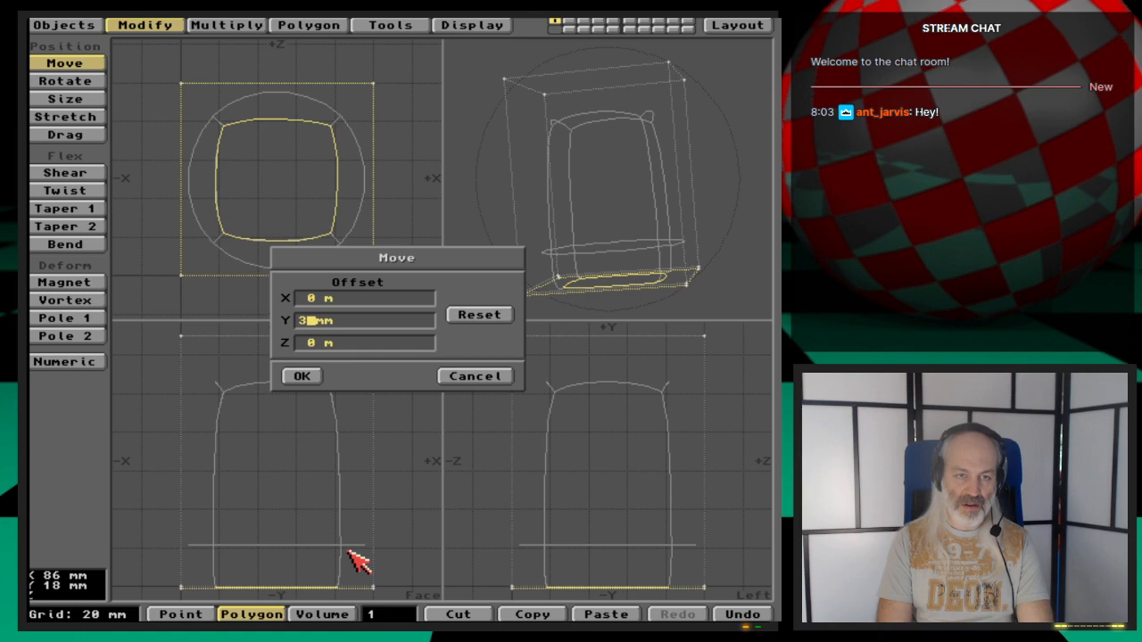
{"action": "key", "text": "Tab"}
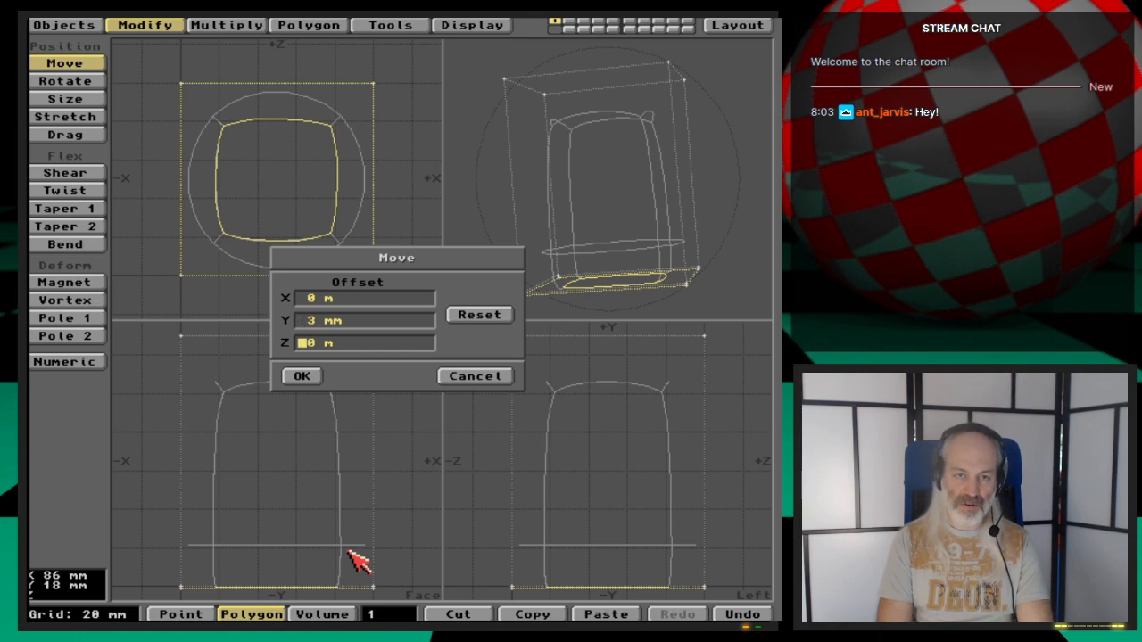
{"action": "key", "text": "Return"}
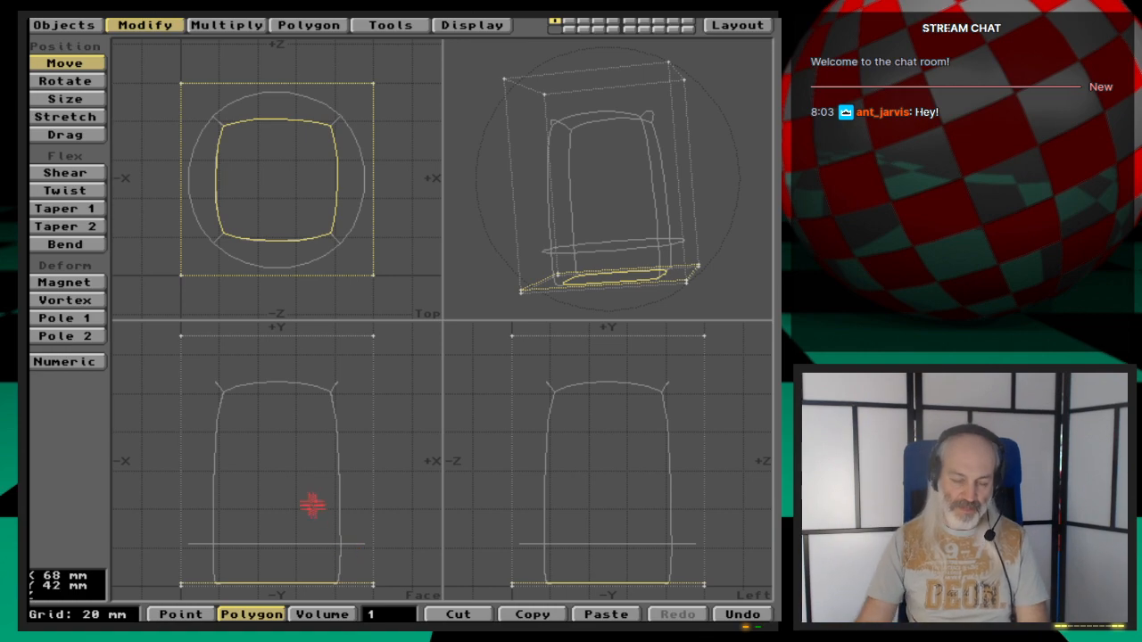
- Select the cage's top polygon and bevel it with the inset and shift reset to zero
{"action": "key", "text": "space"}
{"action": "left_click", "coordinate": [385, 614]}
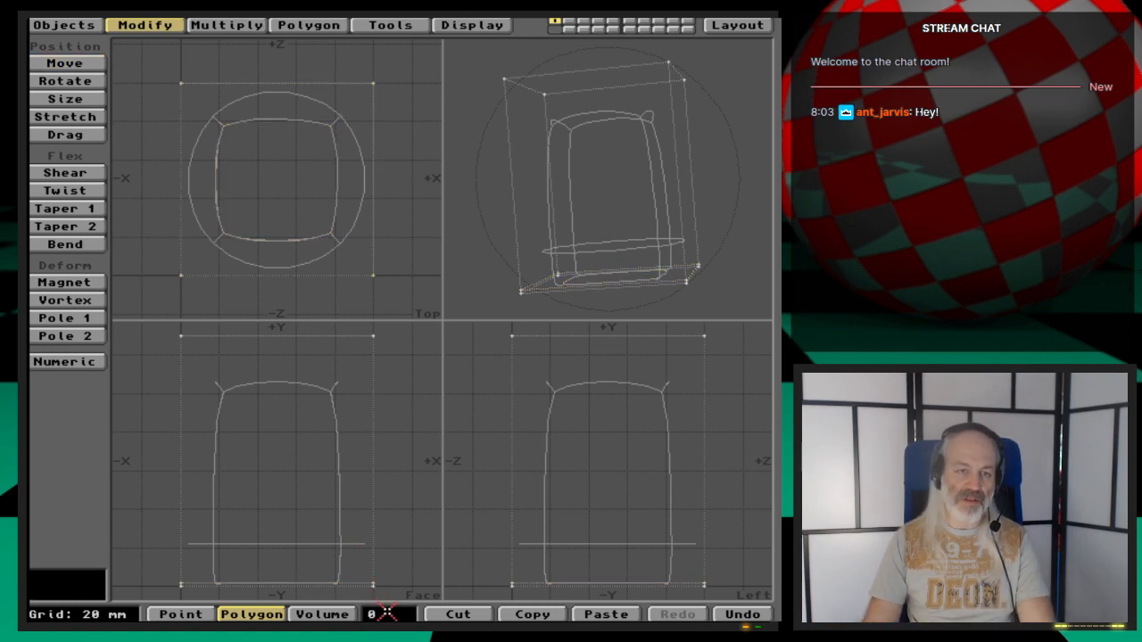
{"action": "left_click", "coordinate": [297, 332]}
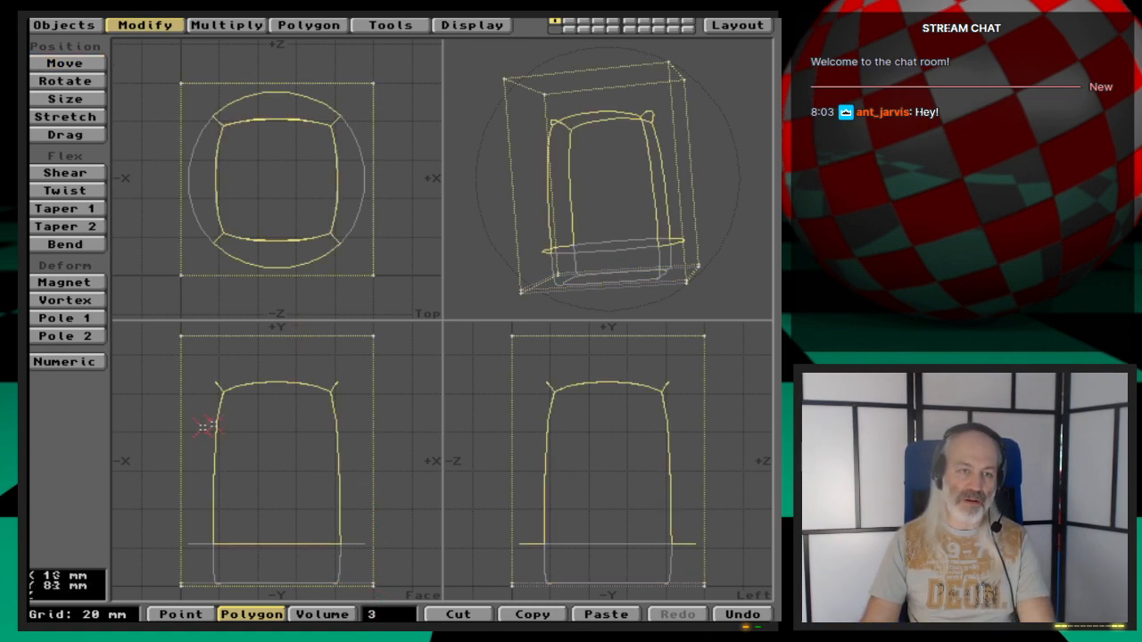
{"action": "left_click_drag", "start_coordinate": [206, 429], "coordinate": [368, 437]}
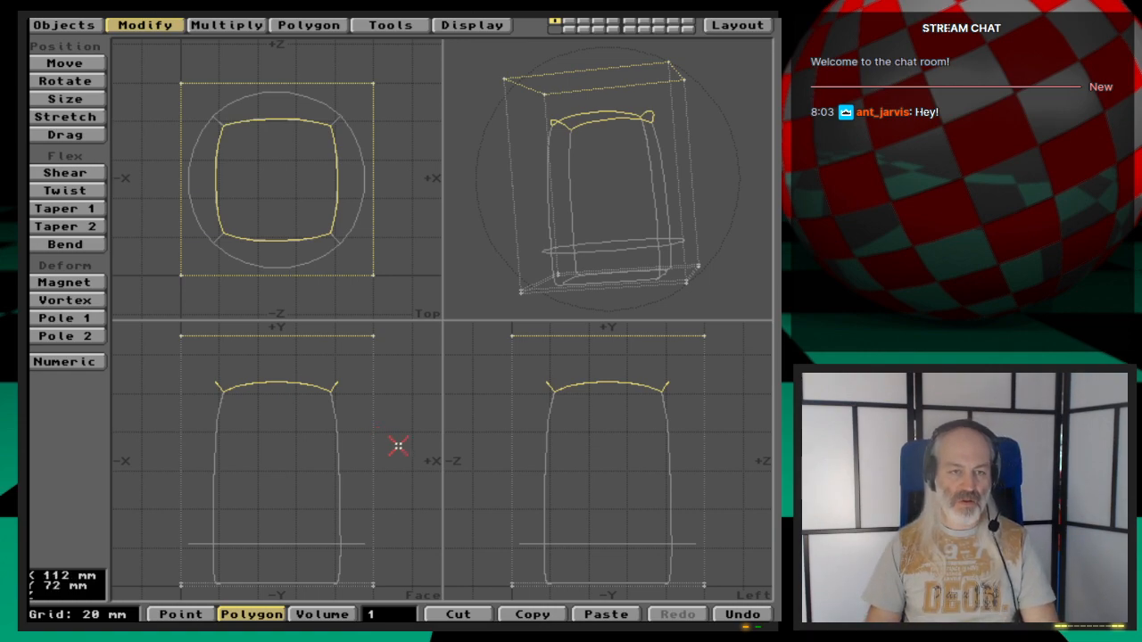
{"action": "key", "text": "b"}
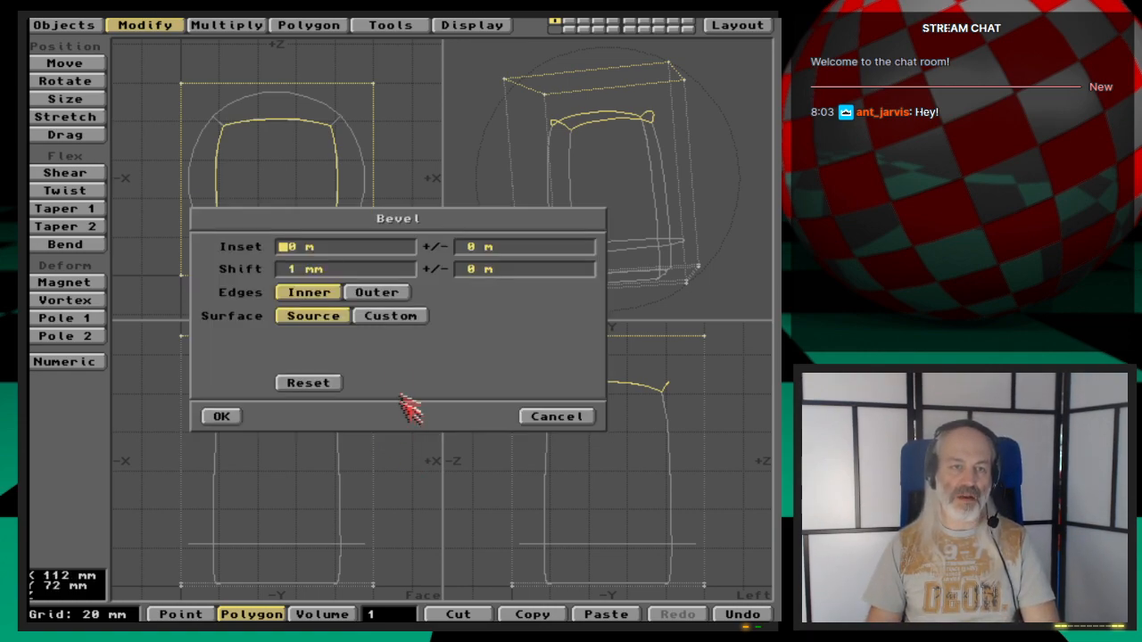
{"action": "left_click", "coordinate": [325, 383]}
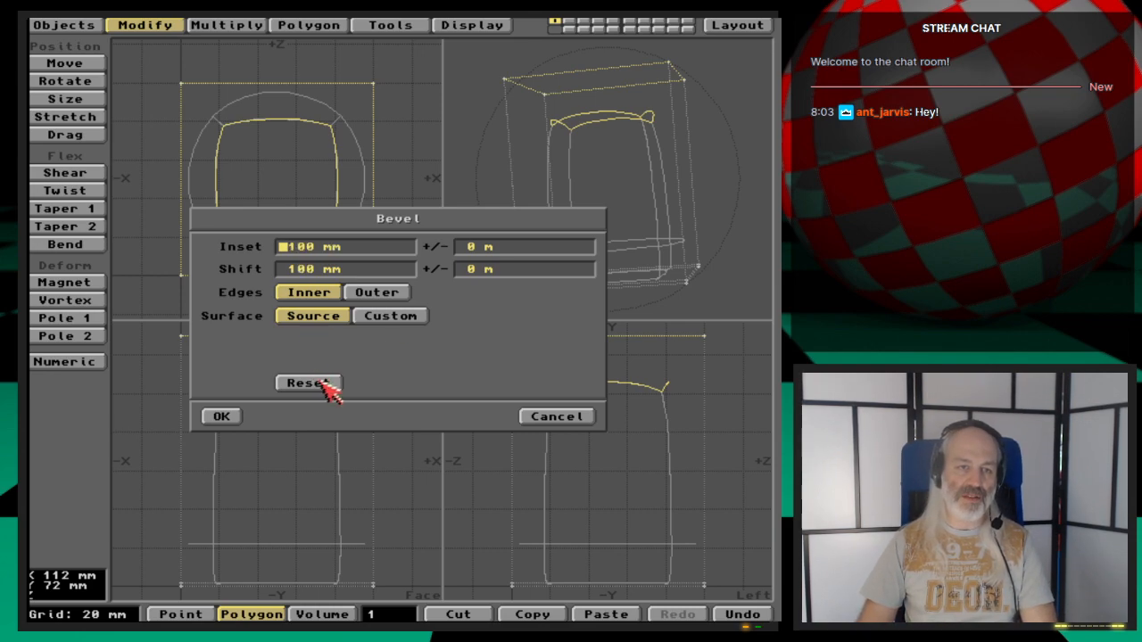
{"action": "type", "text": "0"}
{"action": "key", "text": "Tab"}
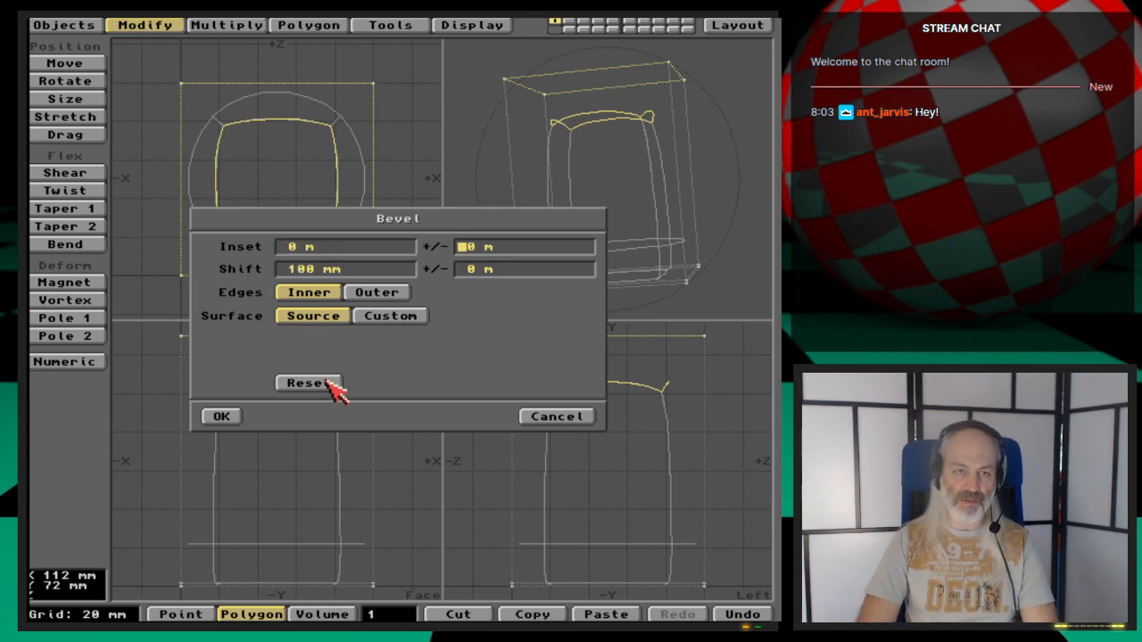
{"action": "key", "text": "Tab"}
{"action": "type", "text": "0"}
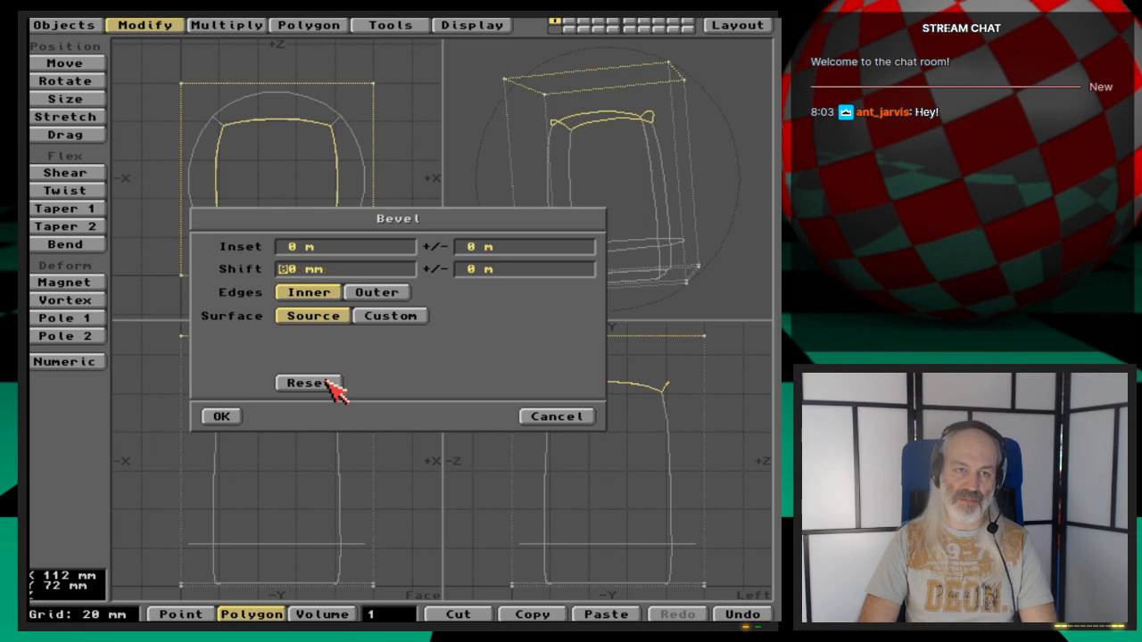
{"action": "key", "text": "Tab"}
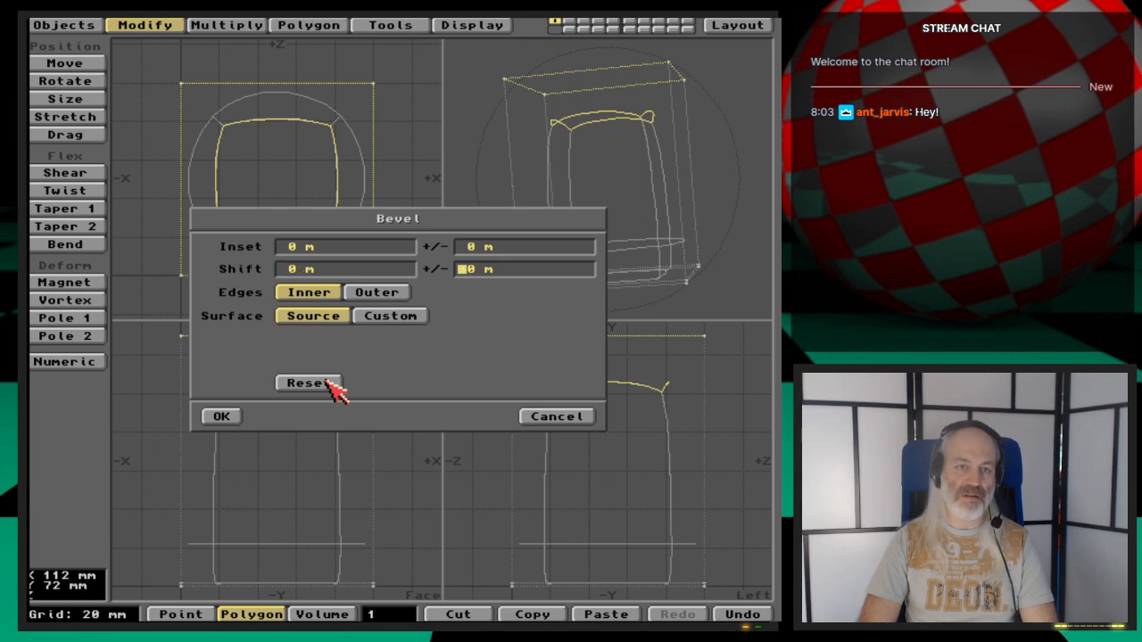
{"action": "key", "text": "Return"}
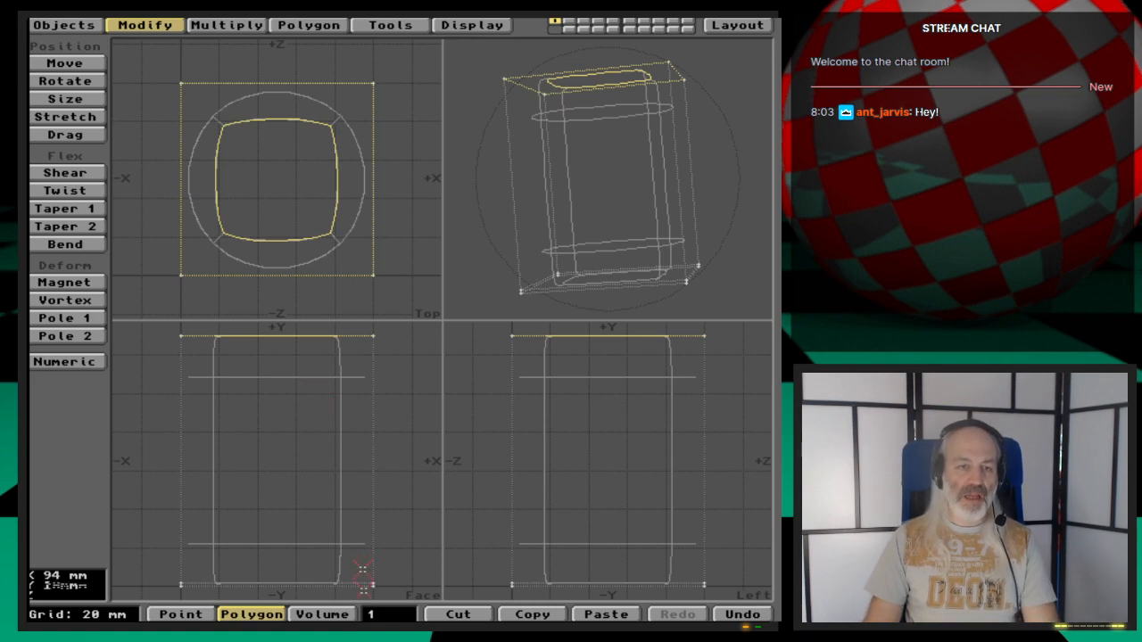
- Select the top ring of cage polygons and scale it by factor 1.5 about centre Y 44 mm, then undo the scaling
{"action": "left_click", "coordinate": [374, 616]}
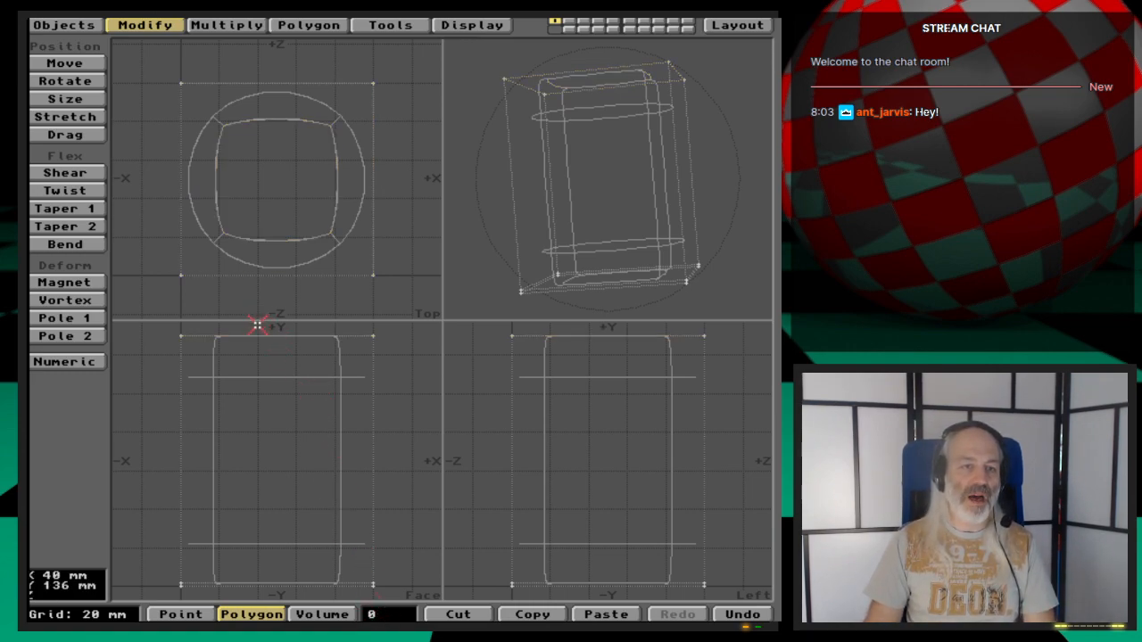
{"action": "mouse_move", "coordinate": [257, 328]}
{"action": "right_mouse_down"}
{"action": "mouse_move", "coordinate": [157, 332]}
{"action": "mouse_move", "coordinate": [154, 380]}
{"action": "mouse_move", "coordinate": [230, 404]}
{"action": "mouse_move", "coordinate": [404, 397]}
{"action": "mouse_move", "coordinate": [409, 348]}
{"action": "mouse_move", "coordinate": [387, 326]}
{"action": "mouse_move", "coordinate": [245, 325]}
{"action": "right_mouse_up"}
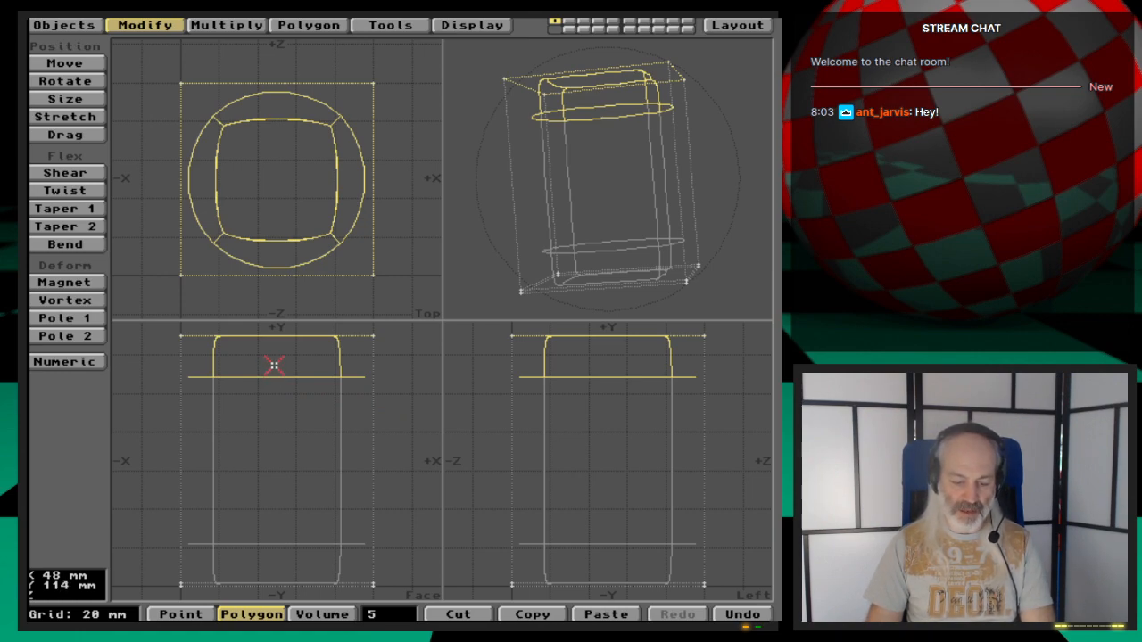
{"action": "key", "text": "shift+h"}
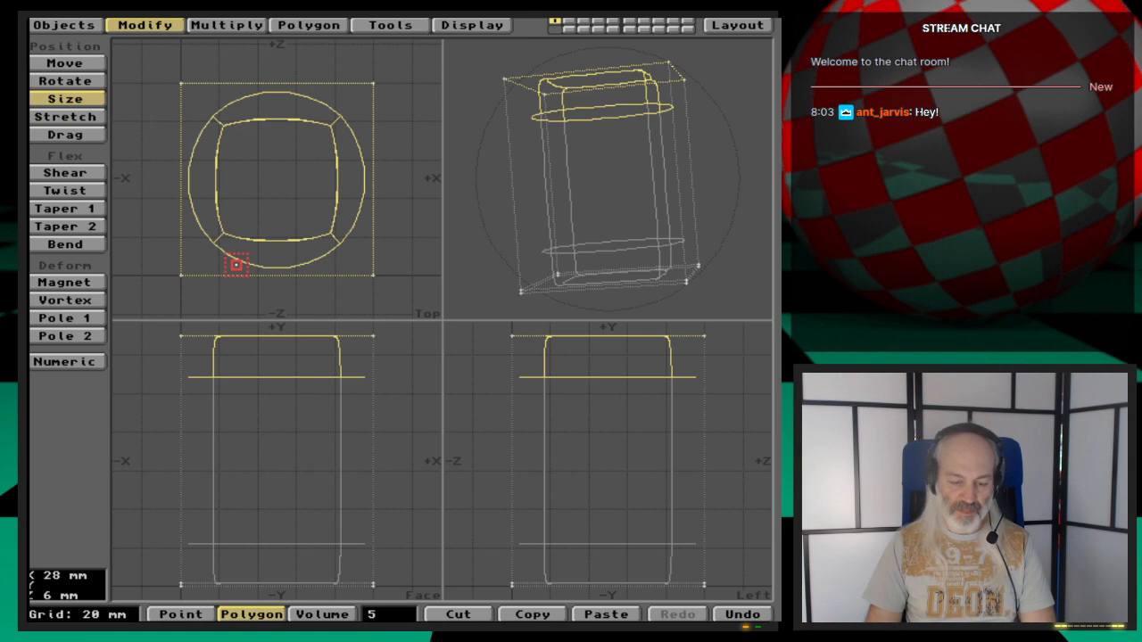
{"action": "type", "text": "n"}
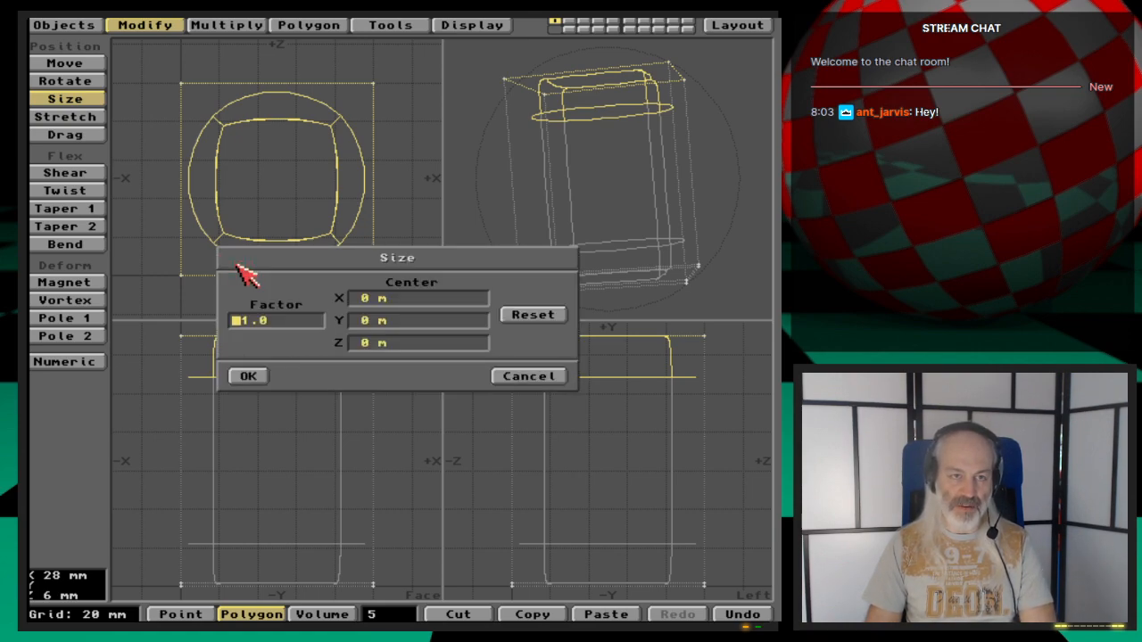
{"action": "type", "text": "1.5"}
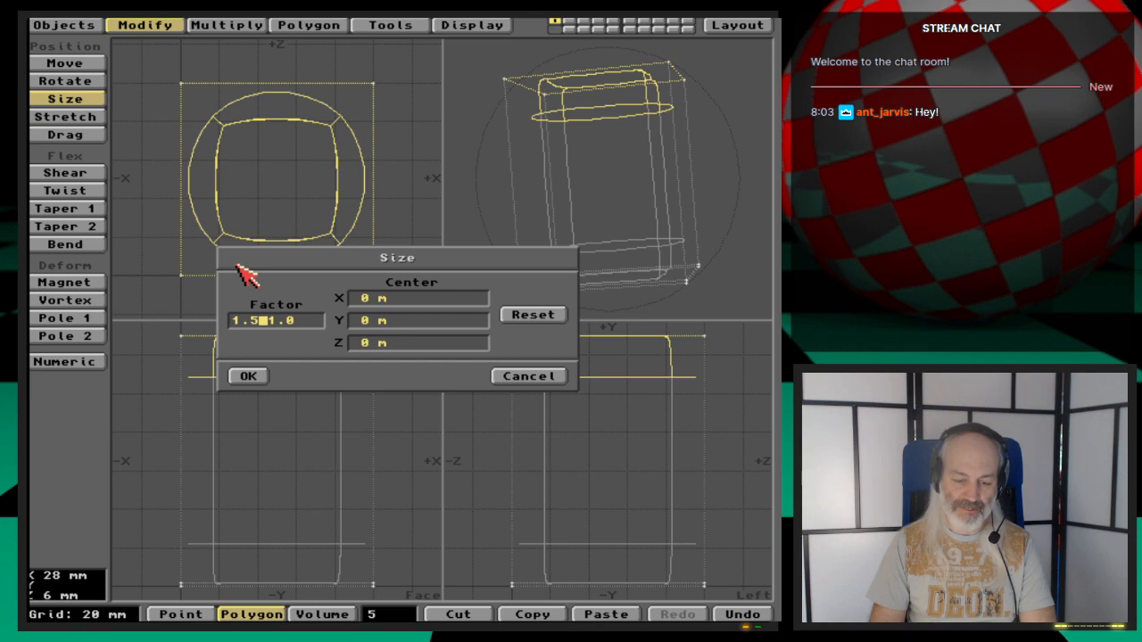
{"action": "key", "text": "Tab"}
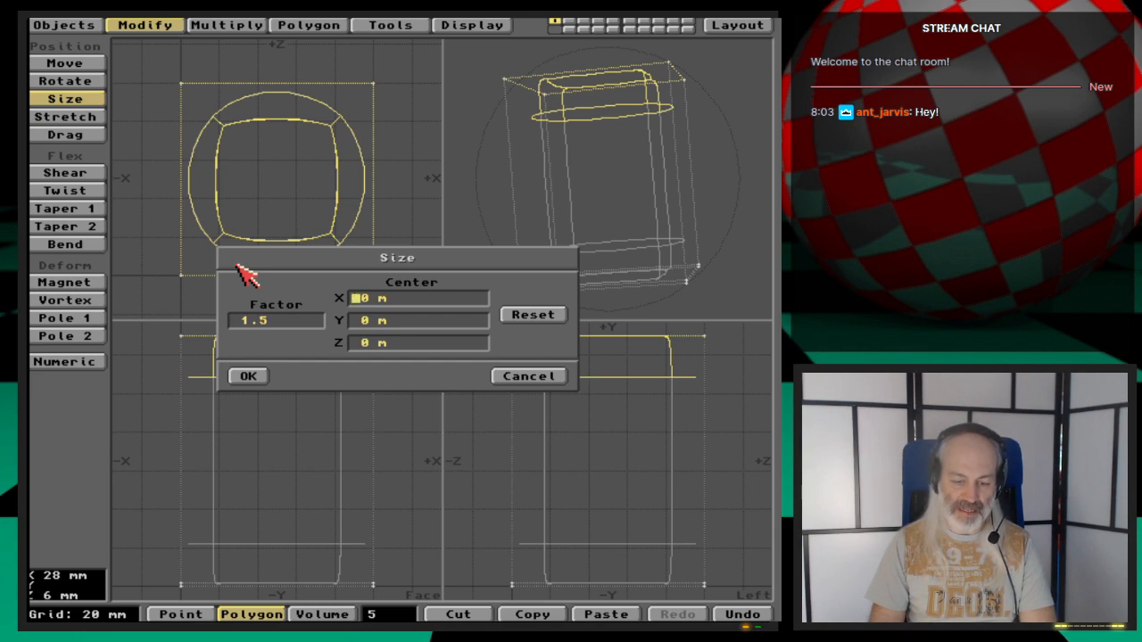
{"action": "key", "text": "Tab"}
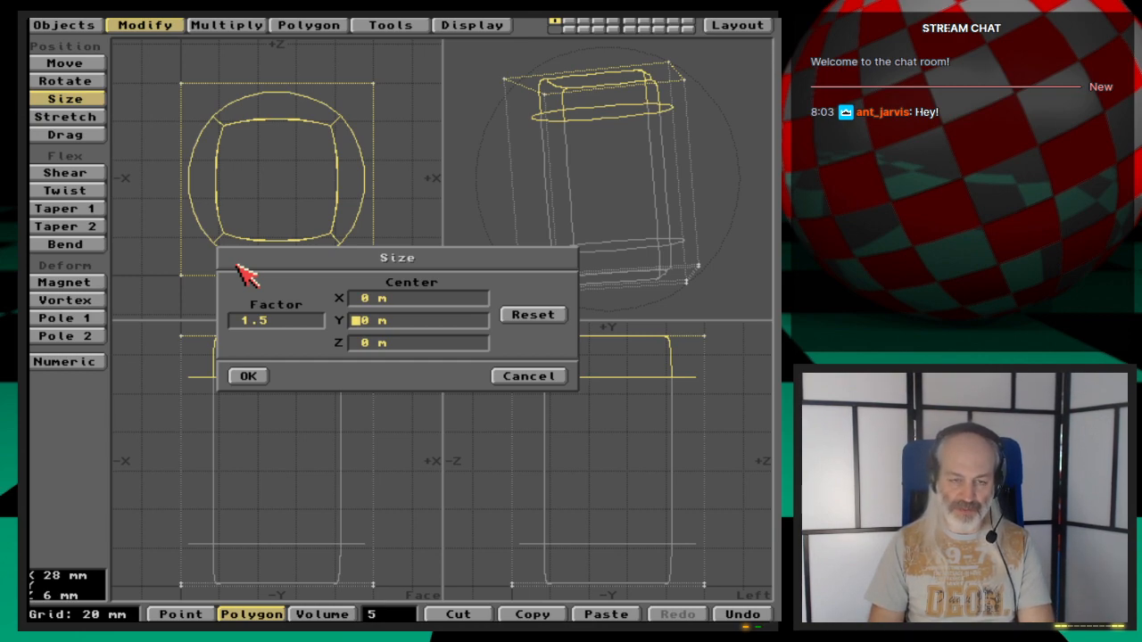
{"action": "type", "text": "44"}
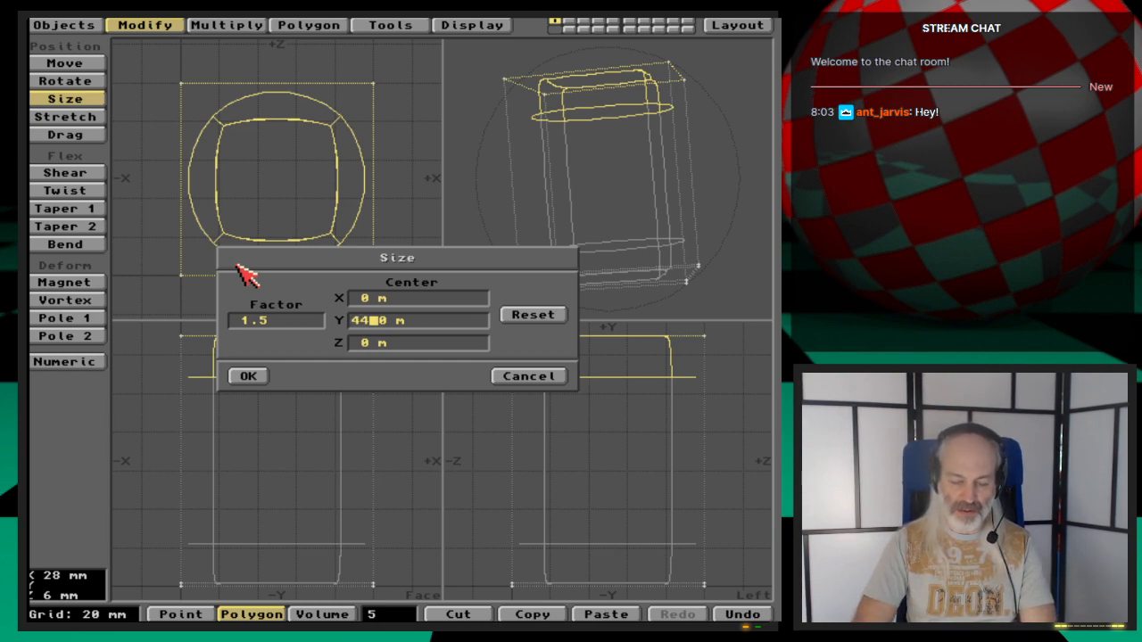
{"action": "type", "text": "mm"}
{"action": "key", "text": "Tab"}
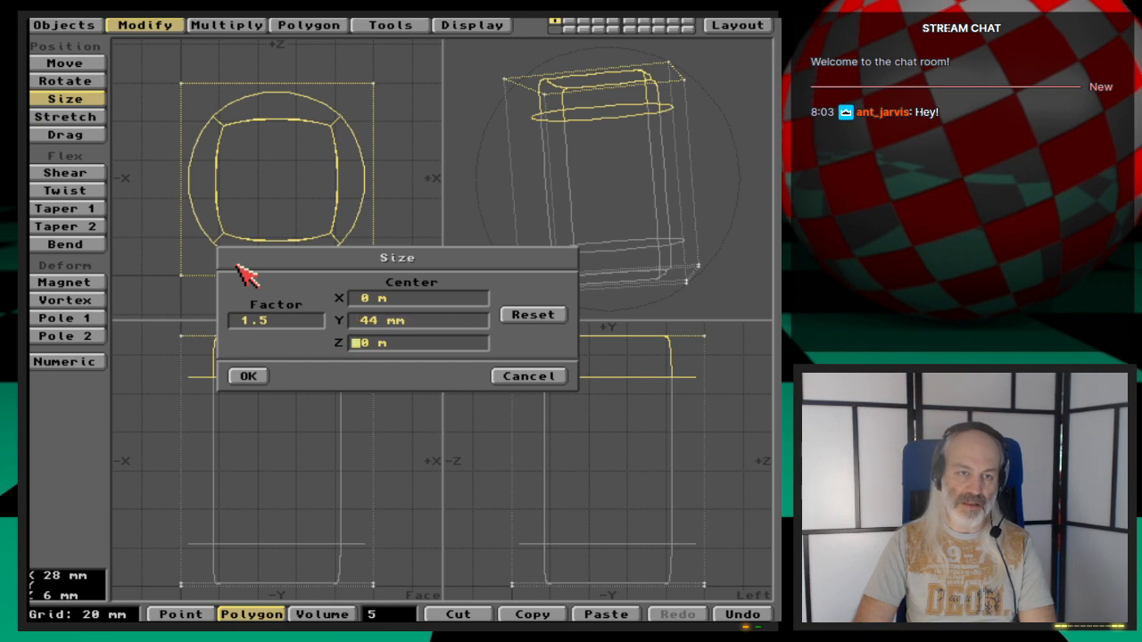
{"action": "key", "text": "Return"}
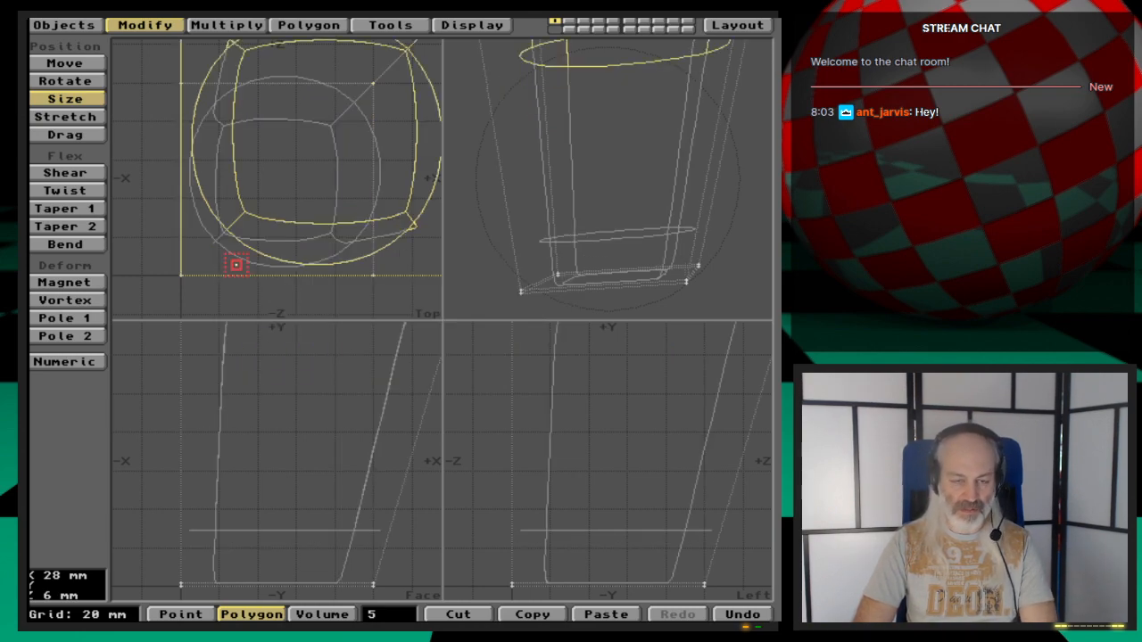
{"action": "key", "text": "u"}
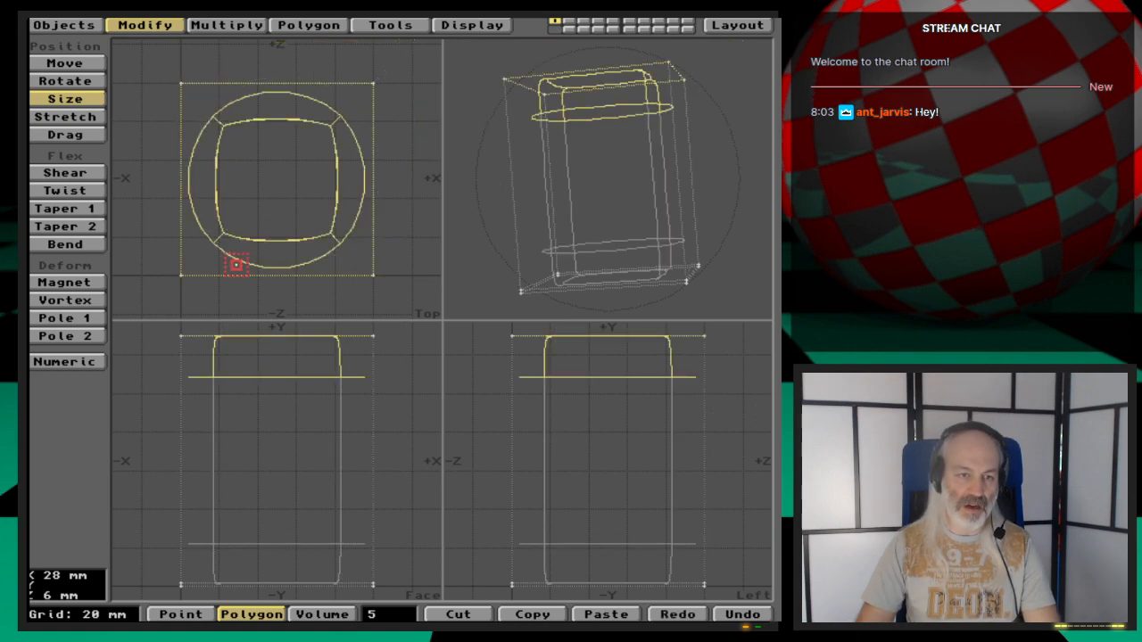
- Reselect the top polygon ring and scale it numerically by factor 1.5 about centre X 0, Y 44 mm, Z 0
{"action": "key", "text": "space"}
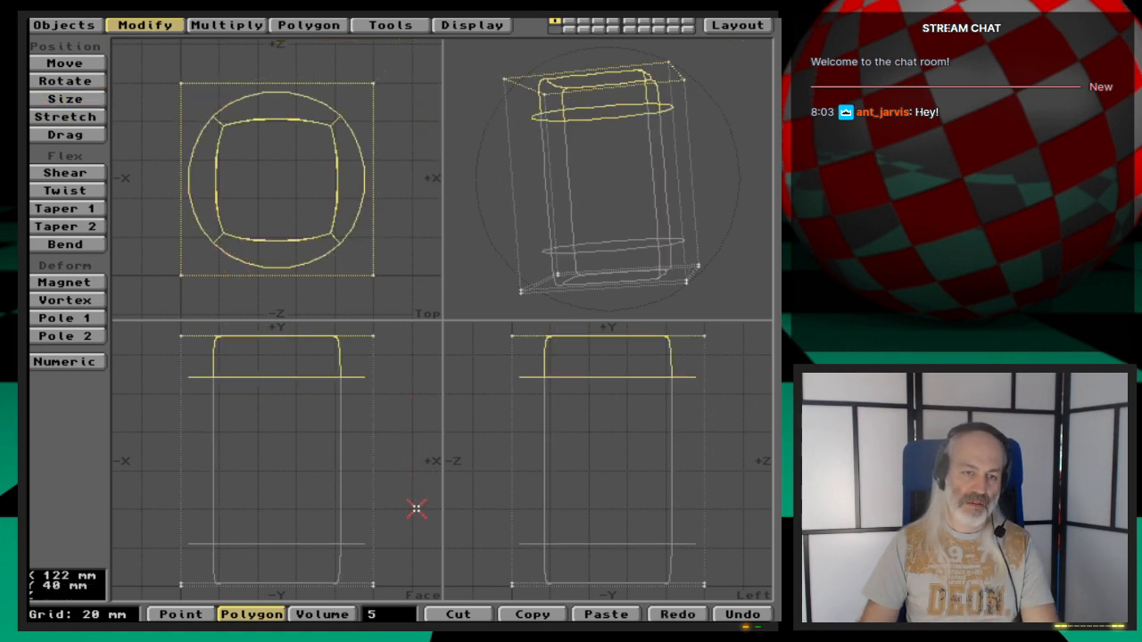
{"action": "left_click", "coordinate": [400, 610]}
{"action": "key", "text": "F2"}
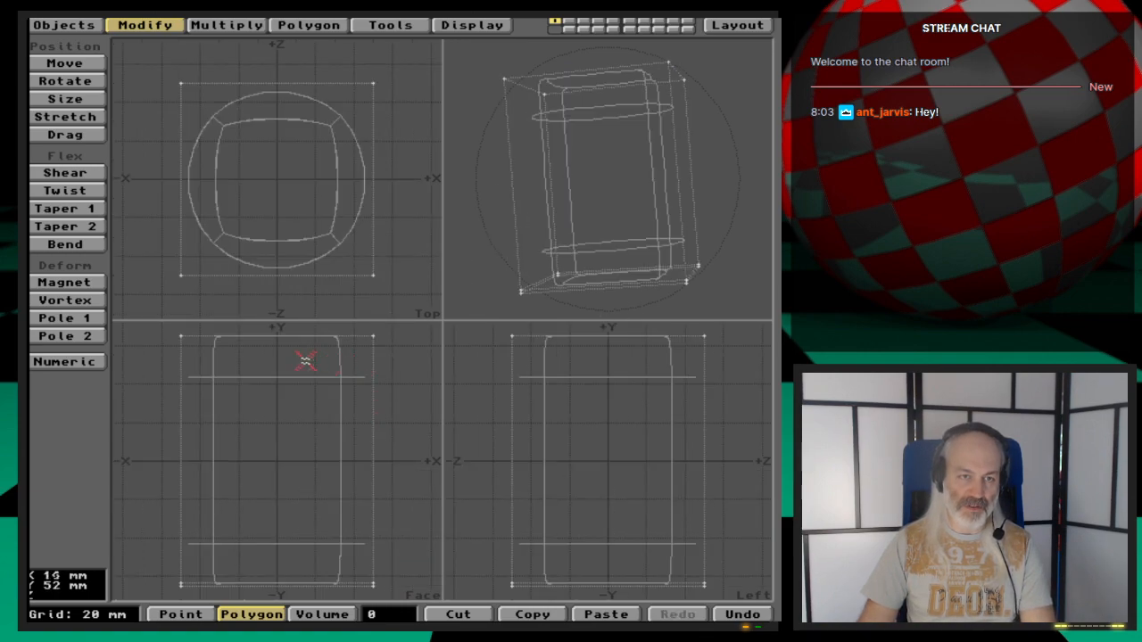
{"action": "mouse_move", "coordinate": [287, 325]}
{"action": "right_mouse_down"}
{"action": "mouse_move", "coordinate": [136, 329]}
{"action": "mouse_move", "coordinate": [202, 413]}
{"action": "mouse_move", "coordinate": [459, 394]}
{"action": "mouse_move", "coordinate": [422, 329]}
{"action": "mouse_move", "coordinate": [267, 326]}
{"action": "right_mouse_up"}
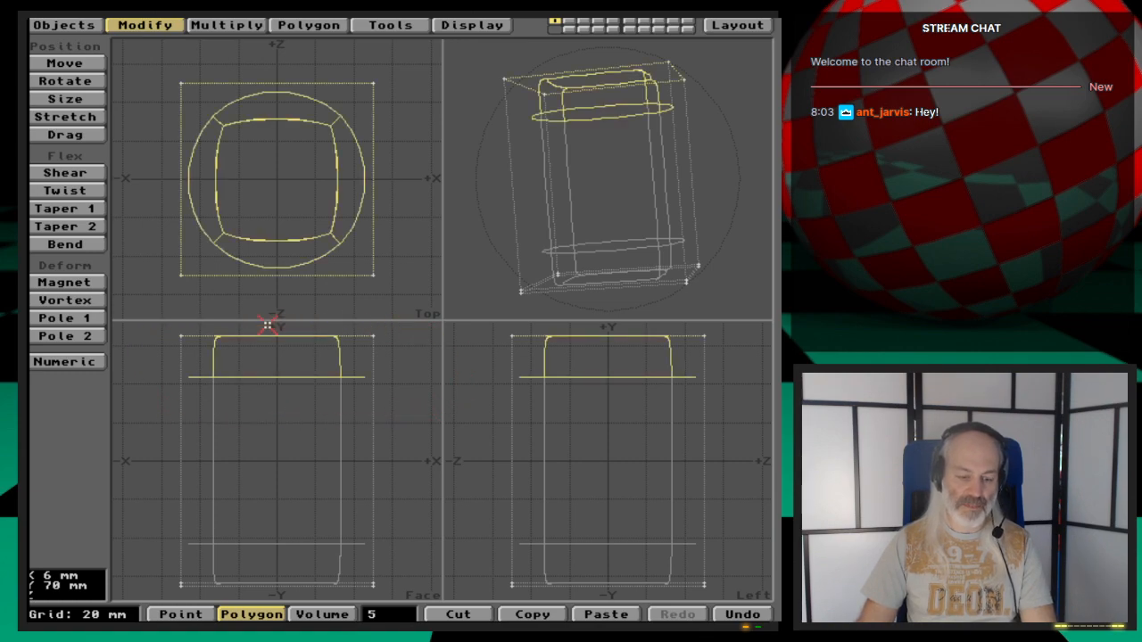
{"action": "key", "text": "h"}
{"action": "key", "text": "n"}
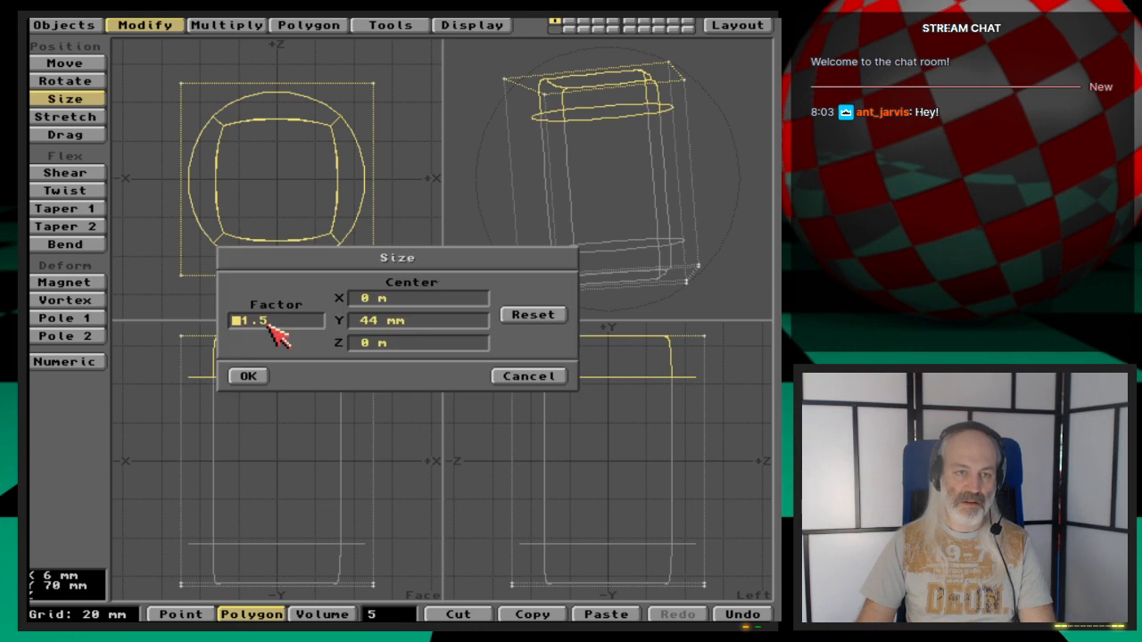
{"action": "left_click", "coordinate": [257, 376]}
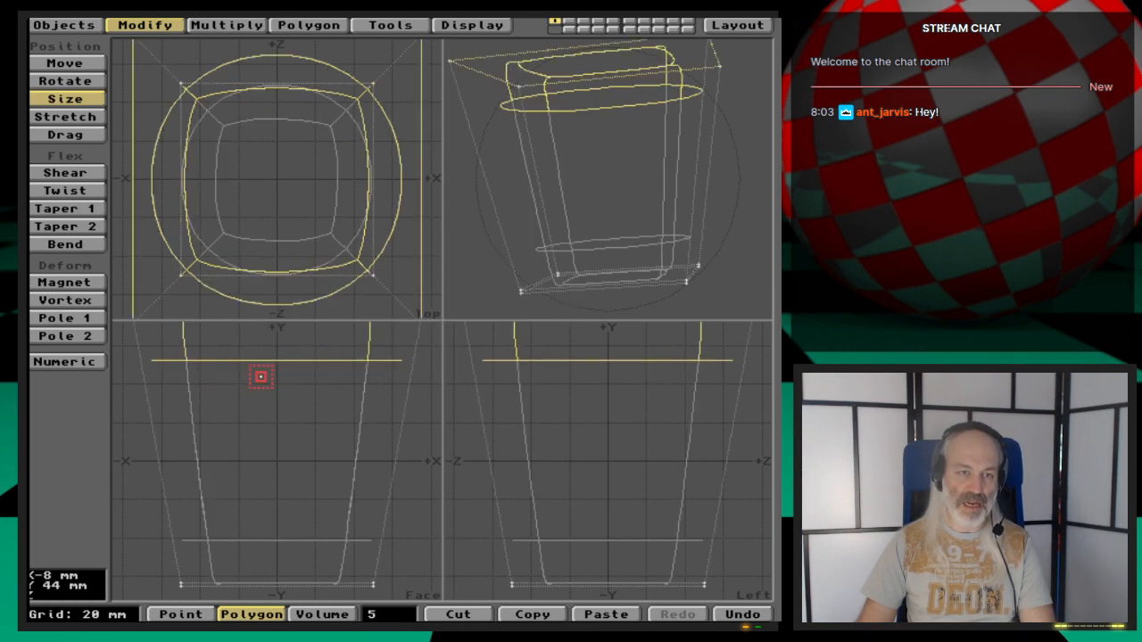
{"action": "key", "text": "space"}
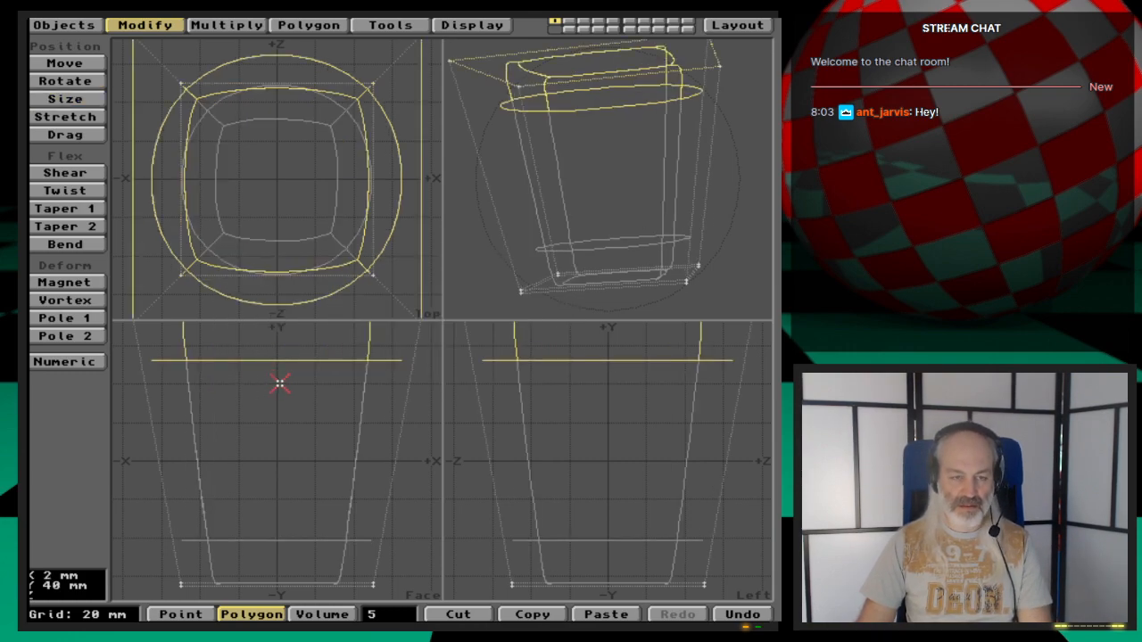
- Select only the cage's top polygon and bevel it with a 3 mm inset and 3 mm shift
{"action": "key", "text": "a"}
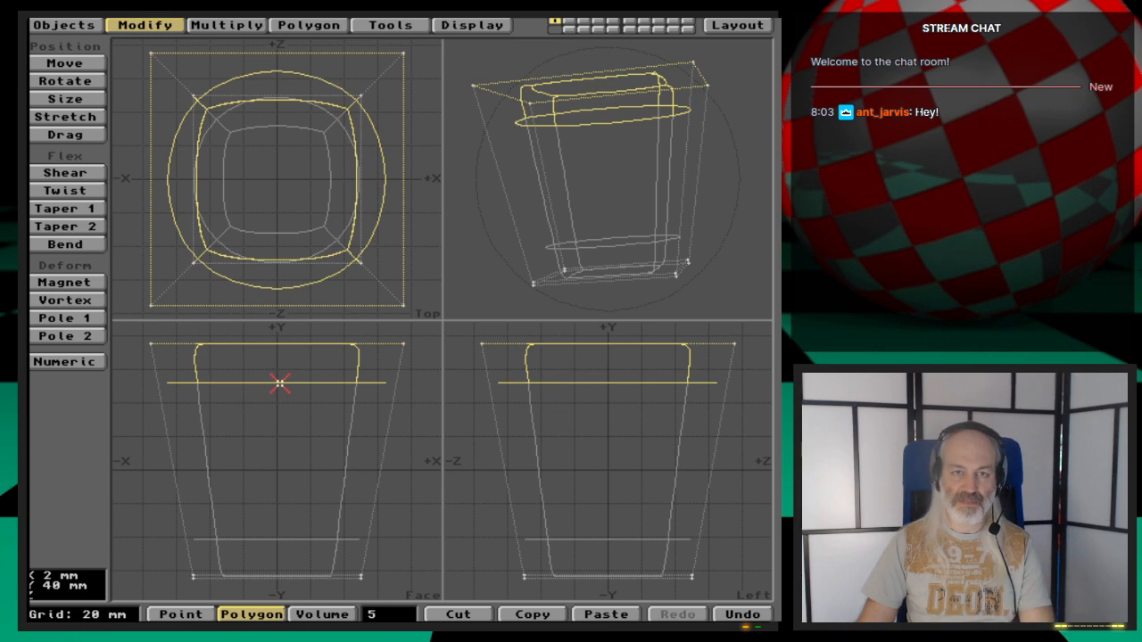
{"action": "left_click_drag", "start_coordinate": [663, 171], "coordinate": [631, 107]}
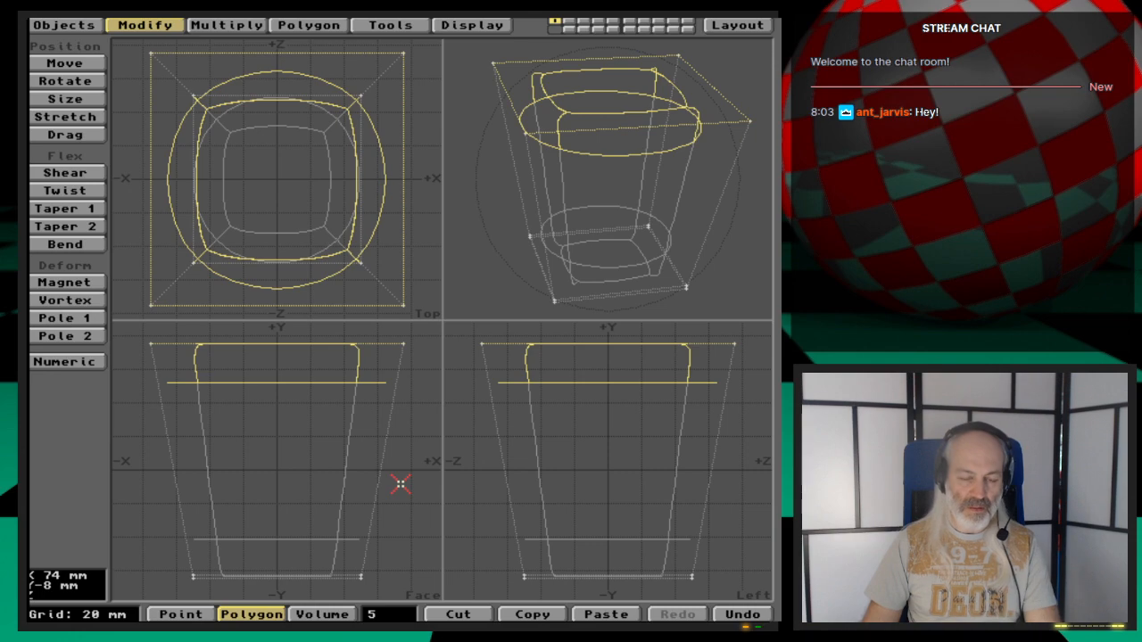
{"action": "left_click_drag", "start_coordinate": [377, 369], "coordinate": [187, 372]}
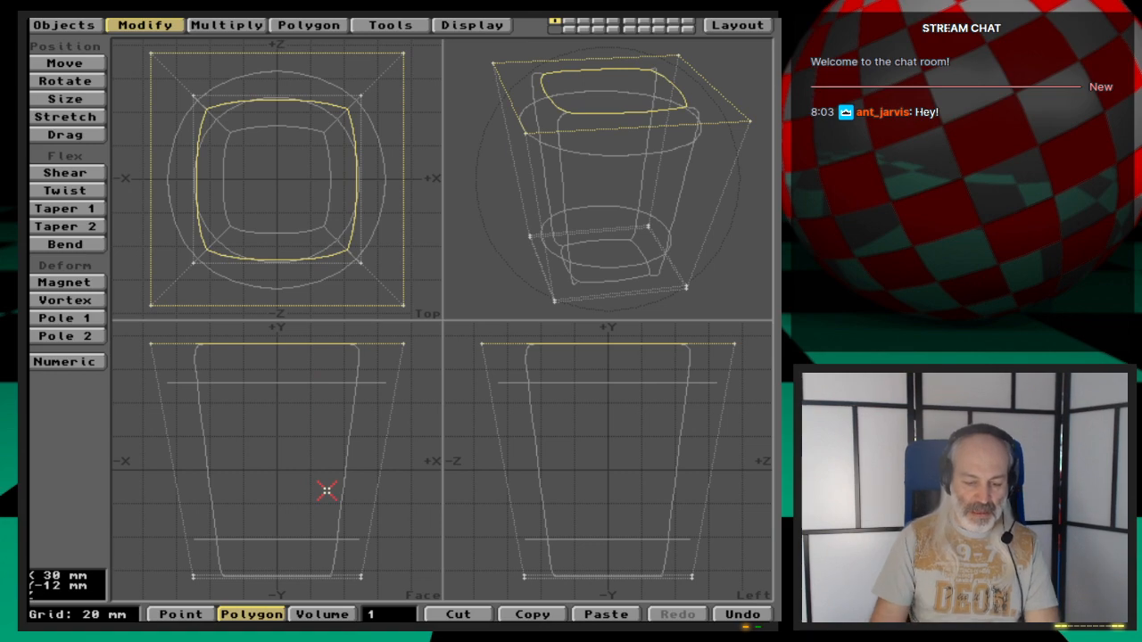
{"action": "key", "text": "b"}
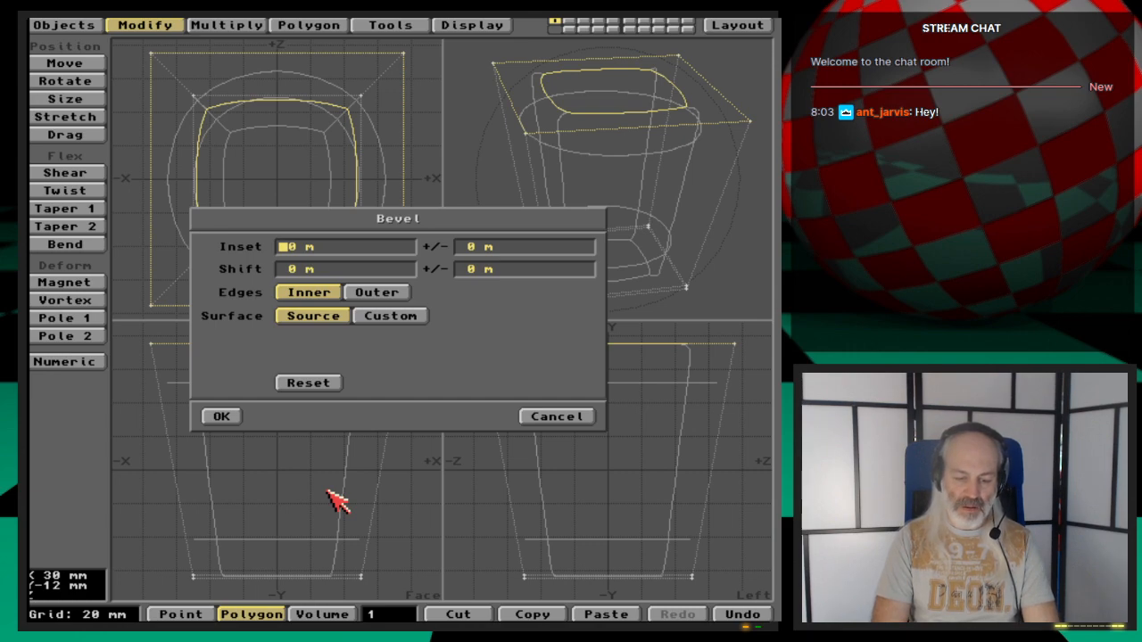
{"action": "type", "text": "3"}
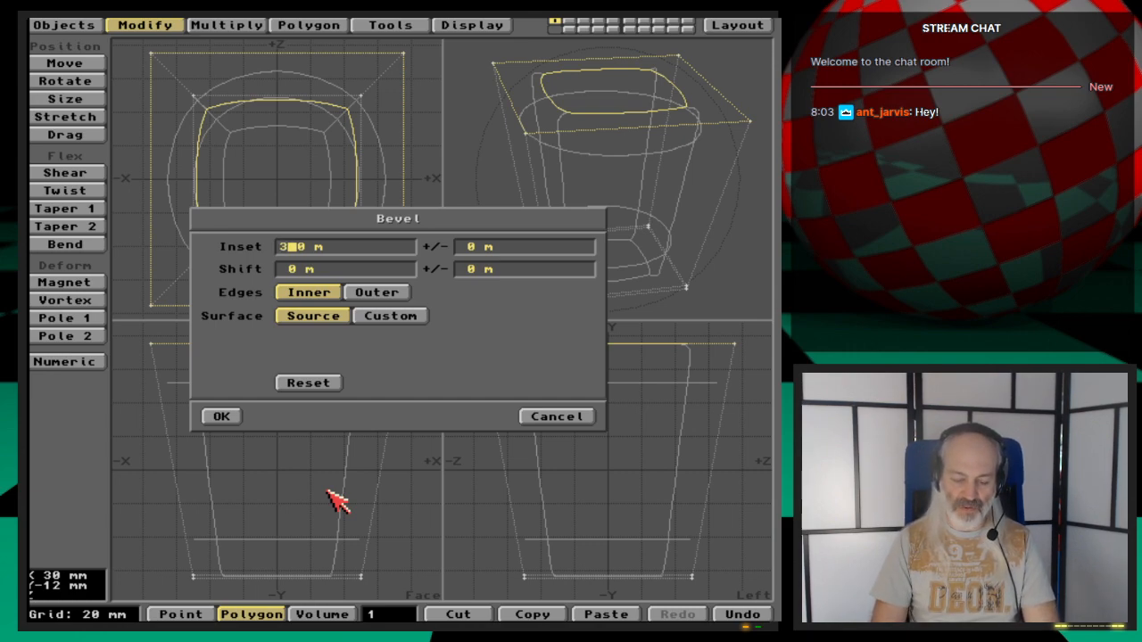
{"action": "type", "text": "mm"}
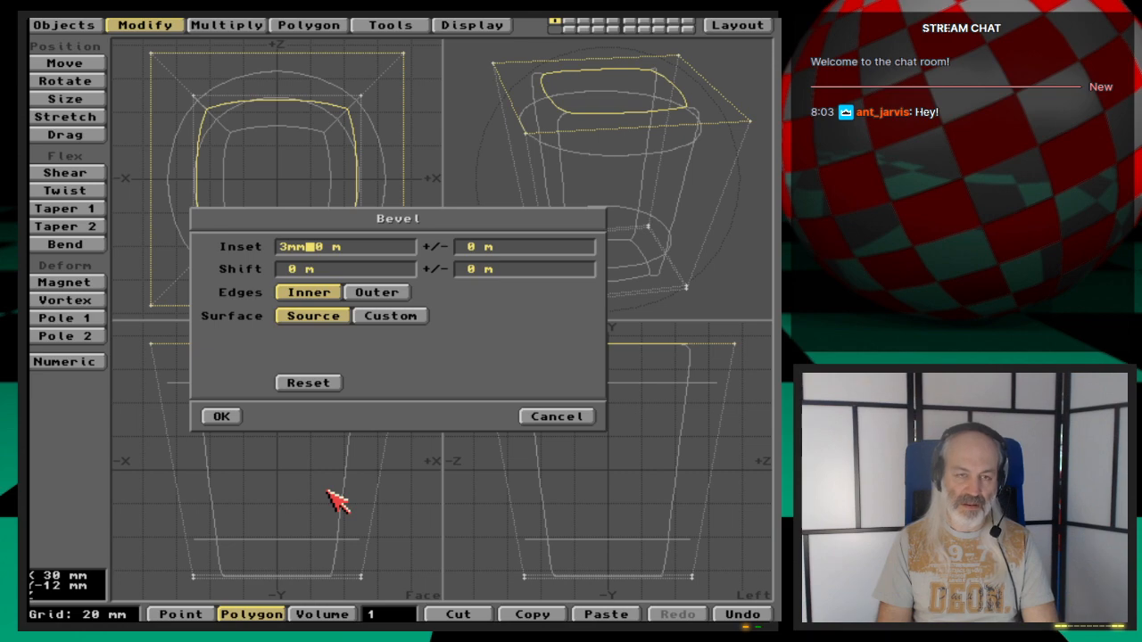
{"action": "key", "text": "Tab"}
{"action": "key", "text": "Tab"}
{"action": "type", "text": "3"}
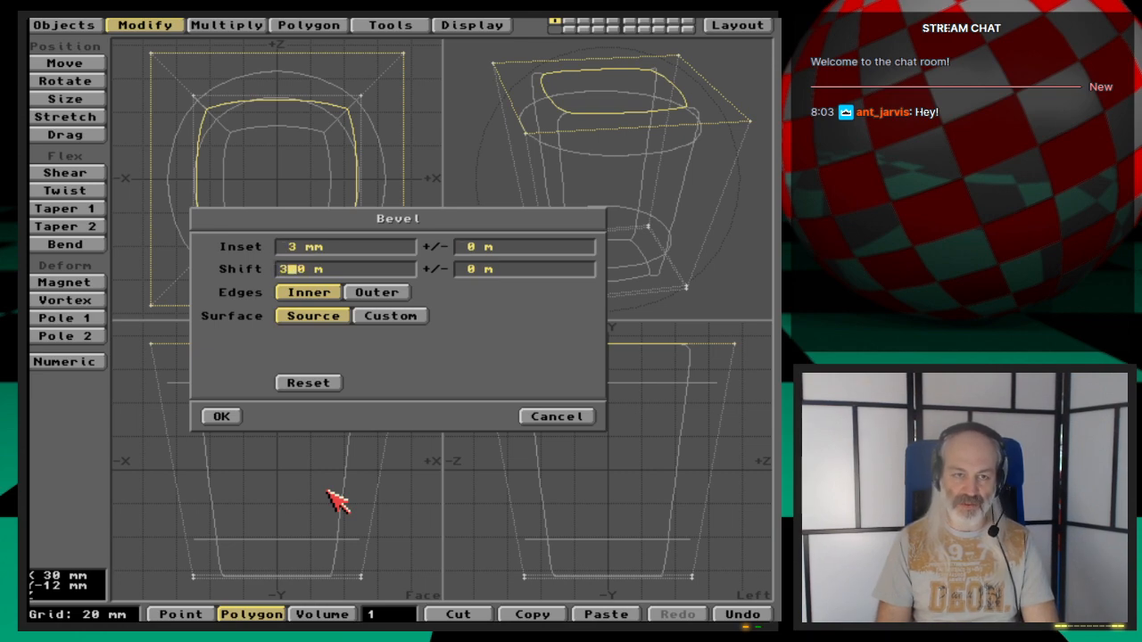
{"action": "type", "text": "mm"}
{"action": "key", "text": "Tab"}
{"action": "key", "text": "Return"}
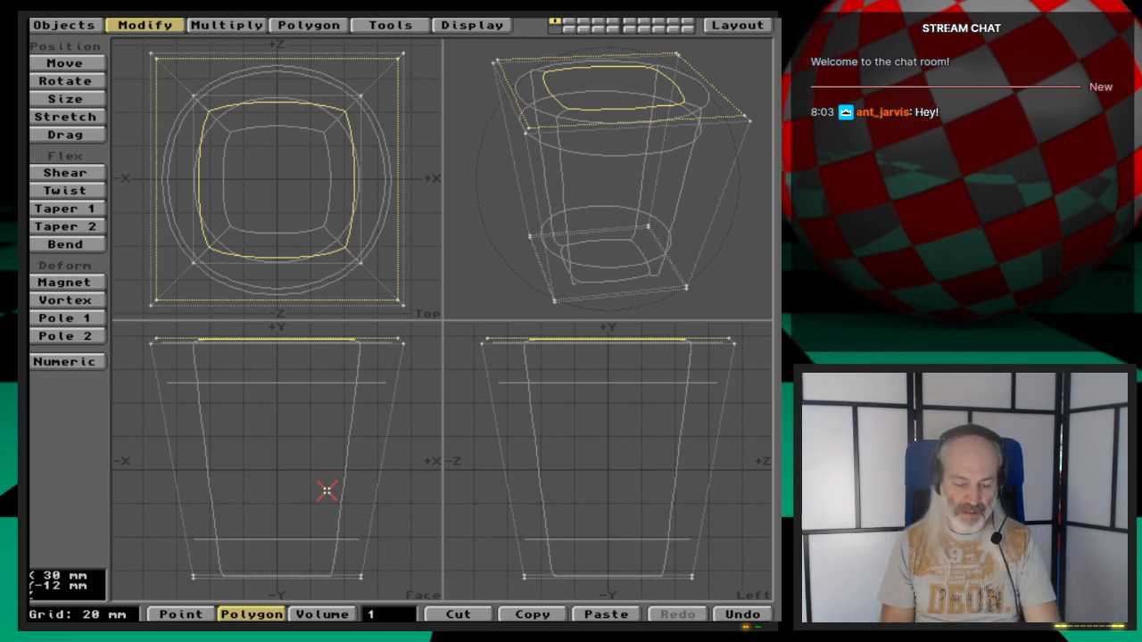
- Bevel the top polygon again with a 3 mm inset and a -3 mm shift
{"action": "key", "text": "b"}
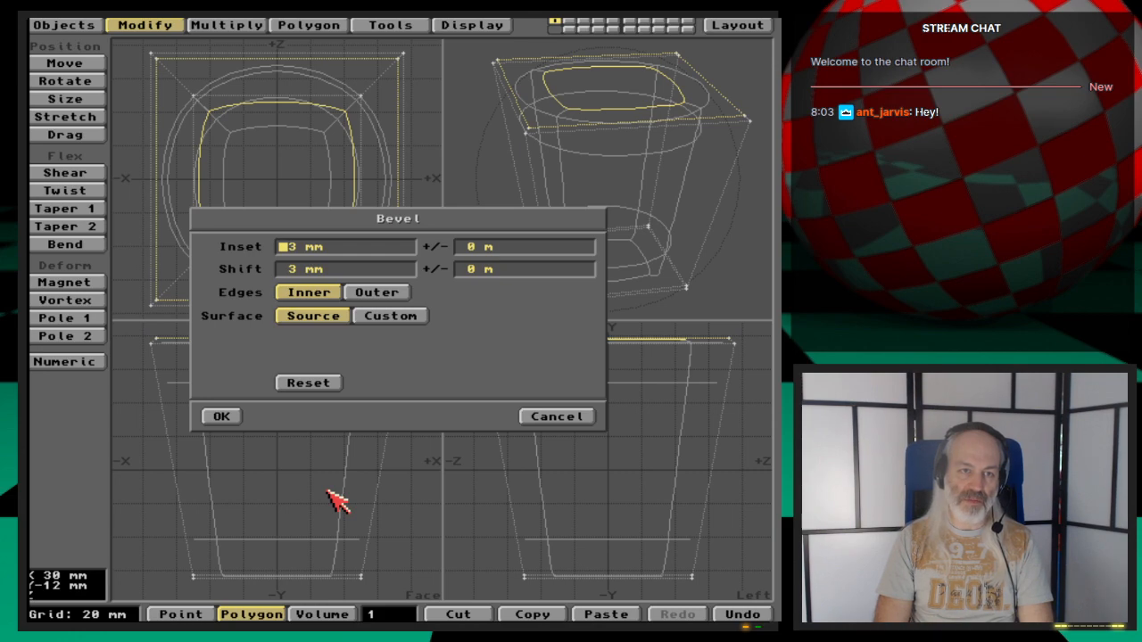
{"action": "key", "text": "Tab"}
{"action": "key", "text": "Tab"}
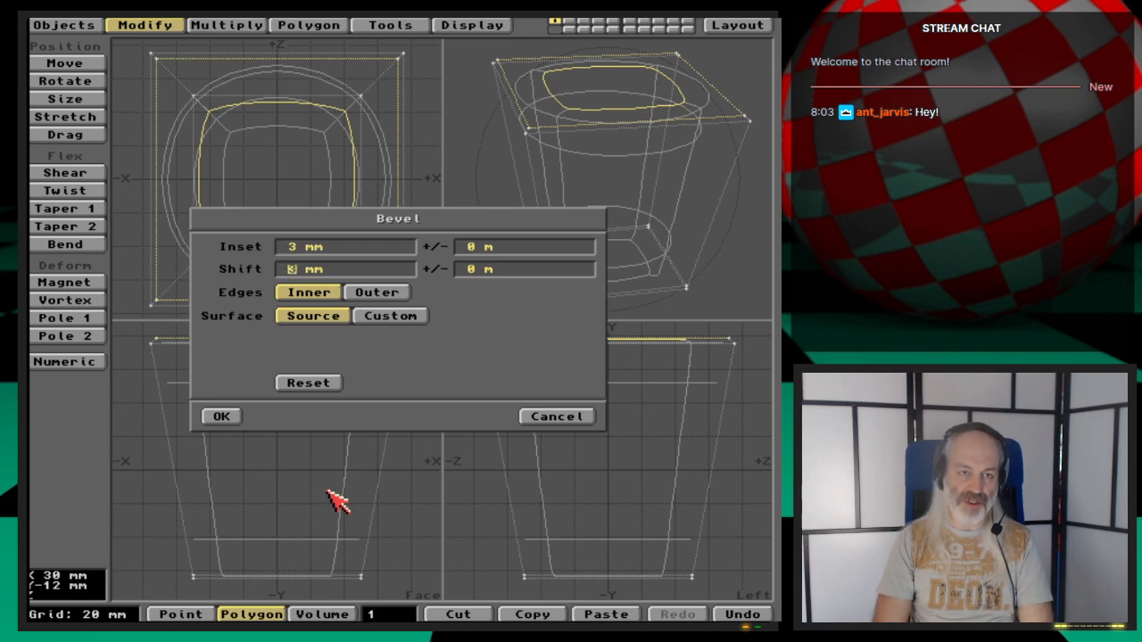
{"action": "type", "text": "-"}
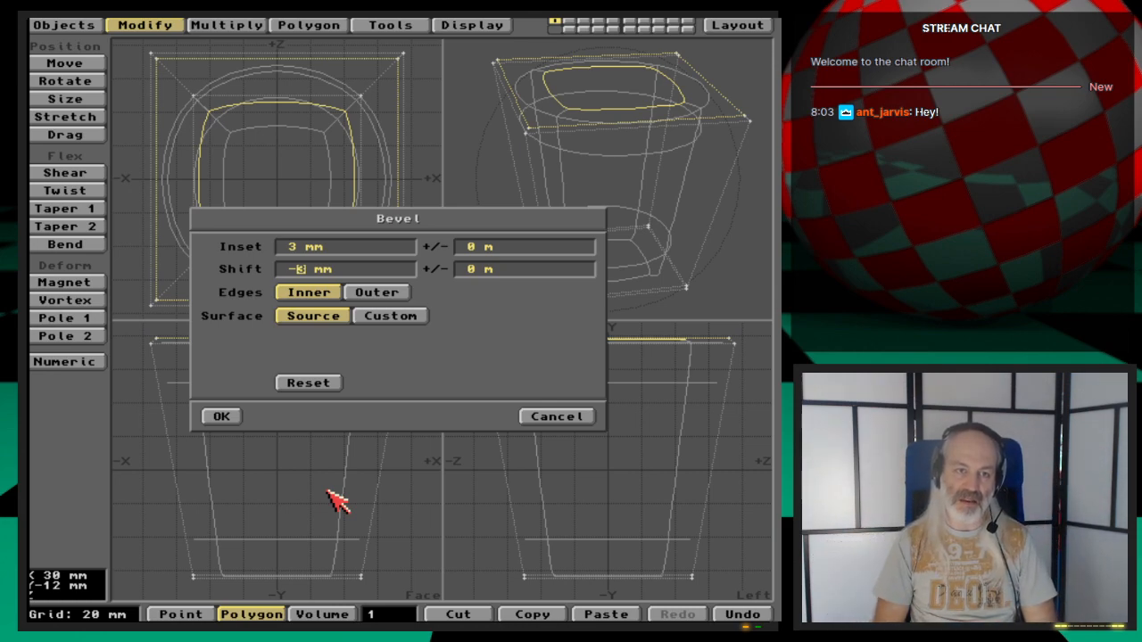
{"action": "key", "text": "Tab"}
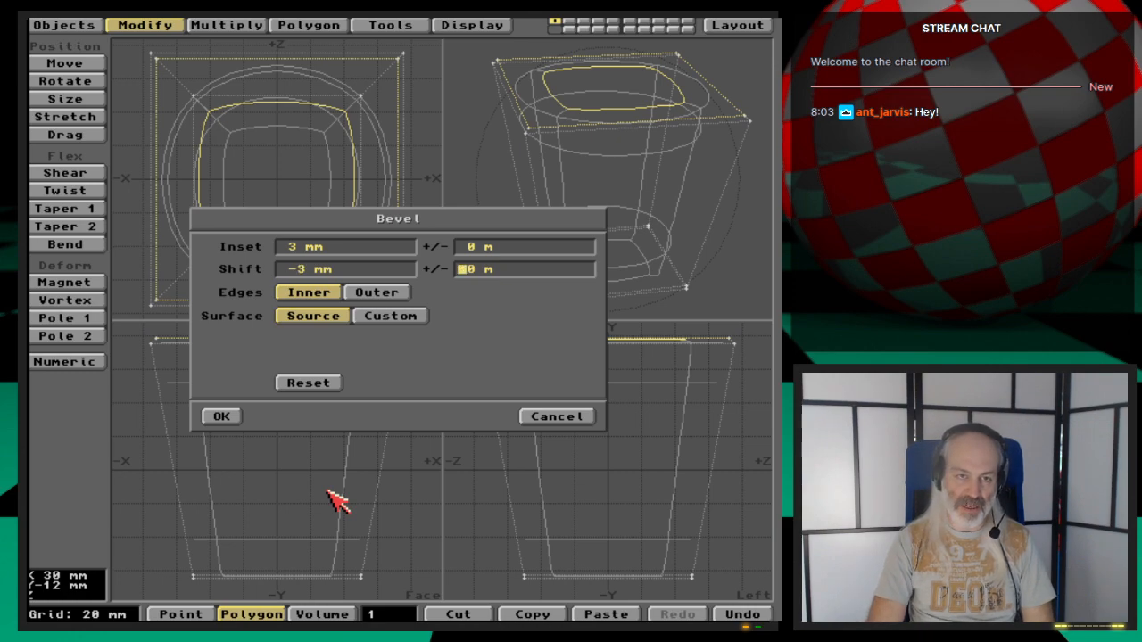
{"action": "key", "text": "Return"}
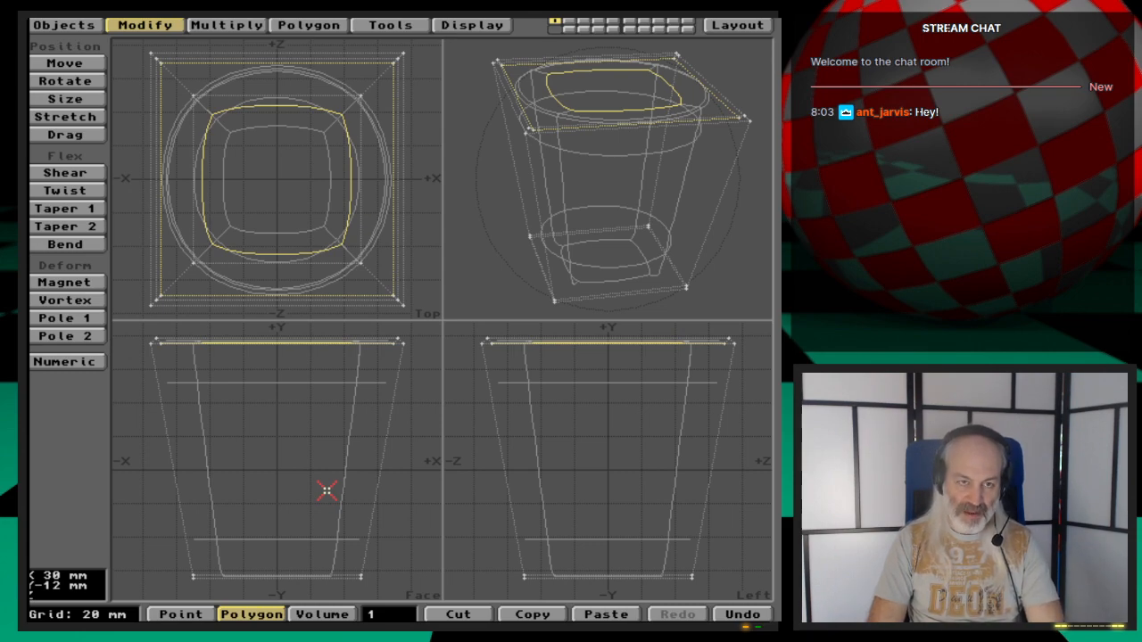
- Bevel the selected top polygon with a 22 mm inset and a -160 mm shift
{"action": "key", "text": "b"}
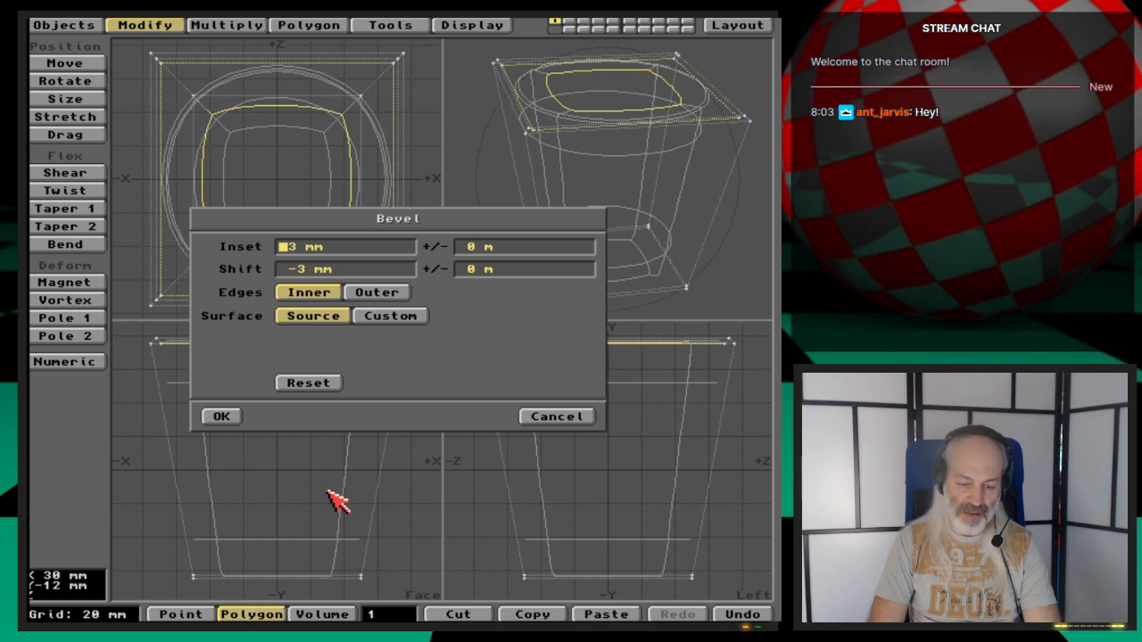
{"action": "type", "text": "22"}
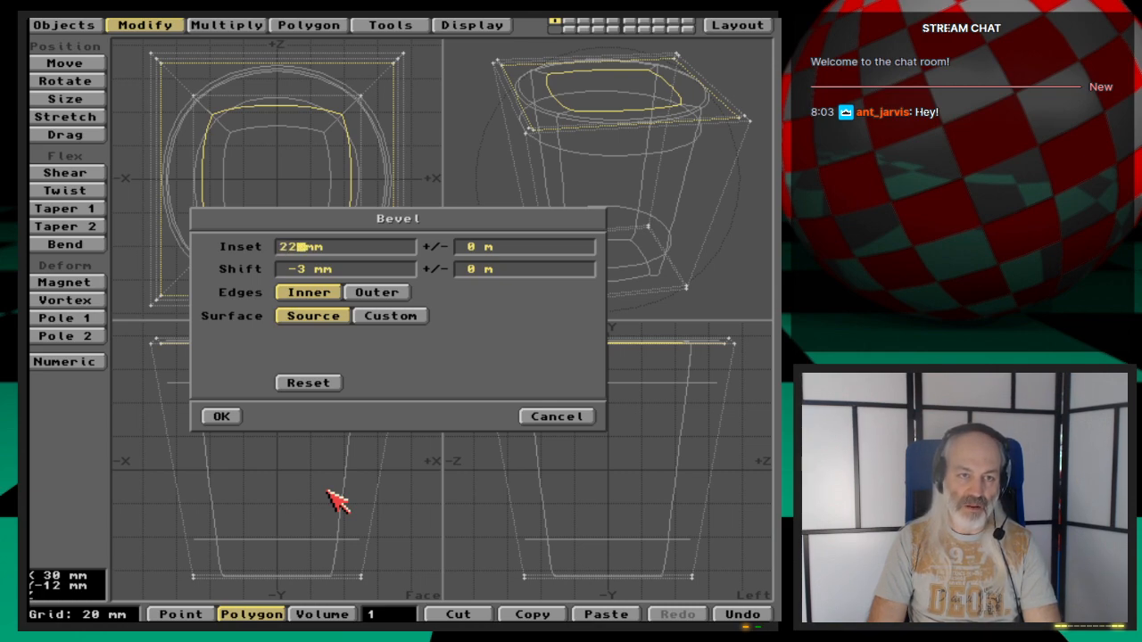
{"action": "key", "text": "Tab"}
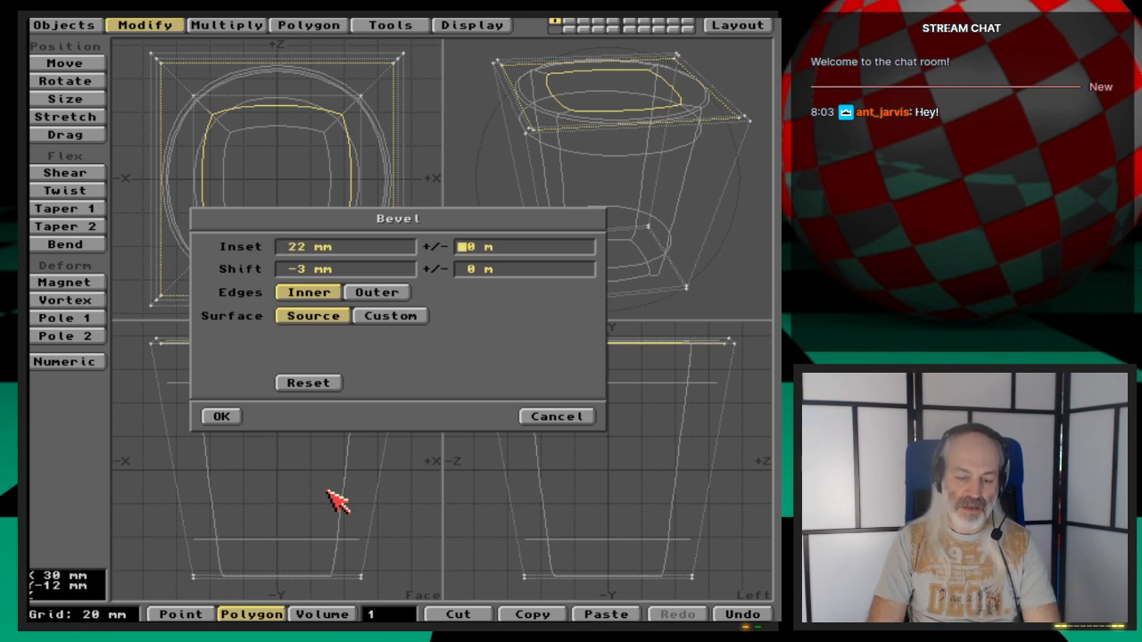
{"action": "key", "text": "Tab"}
{"action": "key", "text": "Right"}
{"action": "key", "text": "Right"}
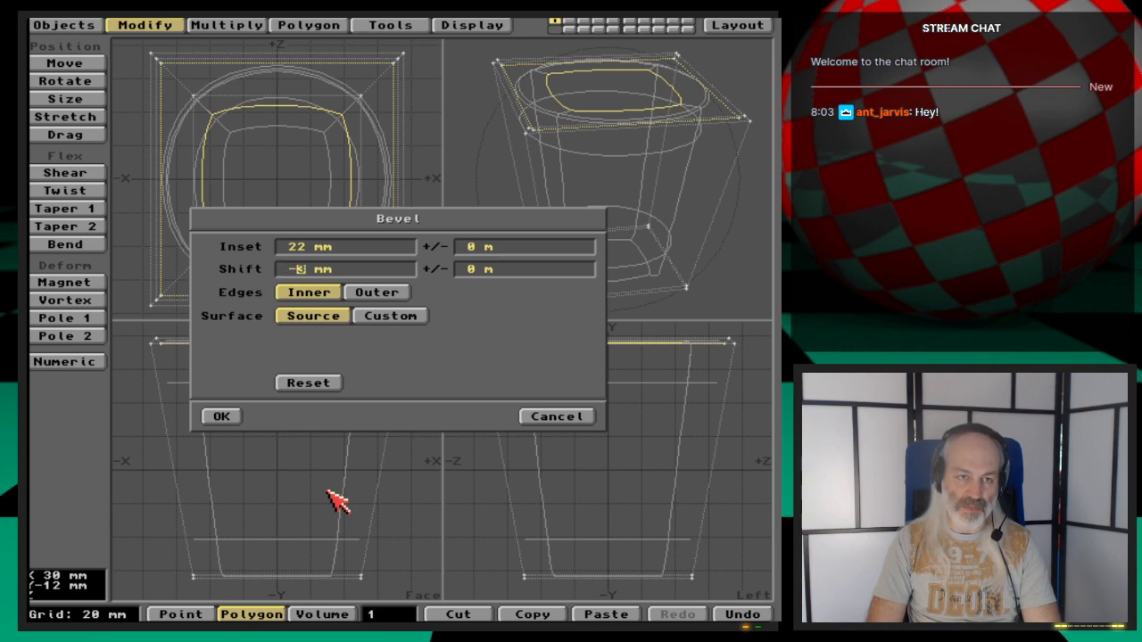
{"action": "key", "text": "Delete"}
{"action": "type", "text": "160"}
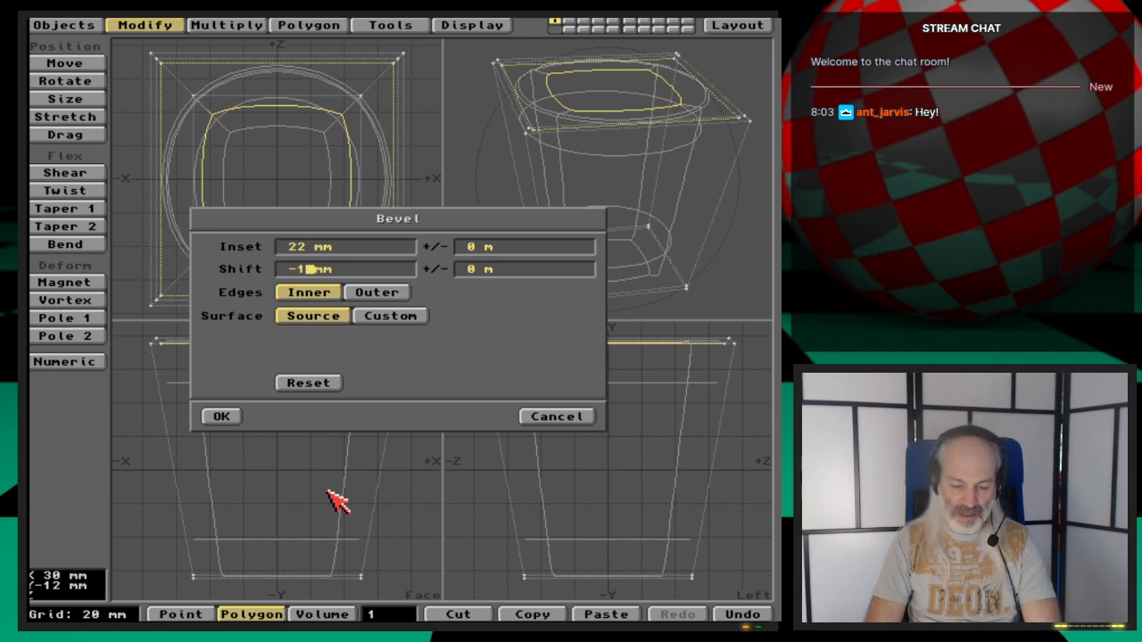
{"action": "key", "text": "Tab"}
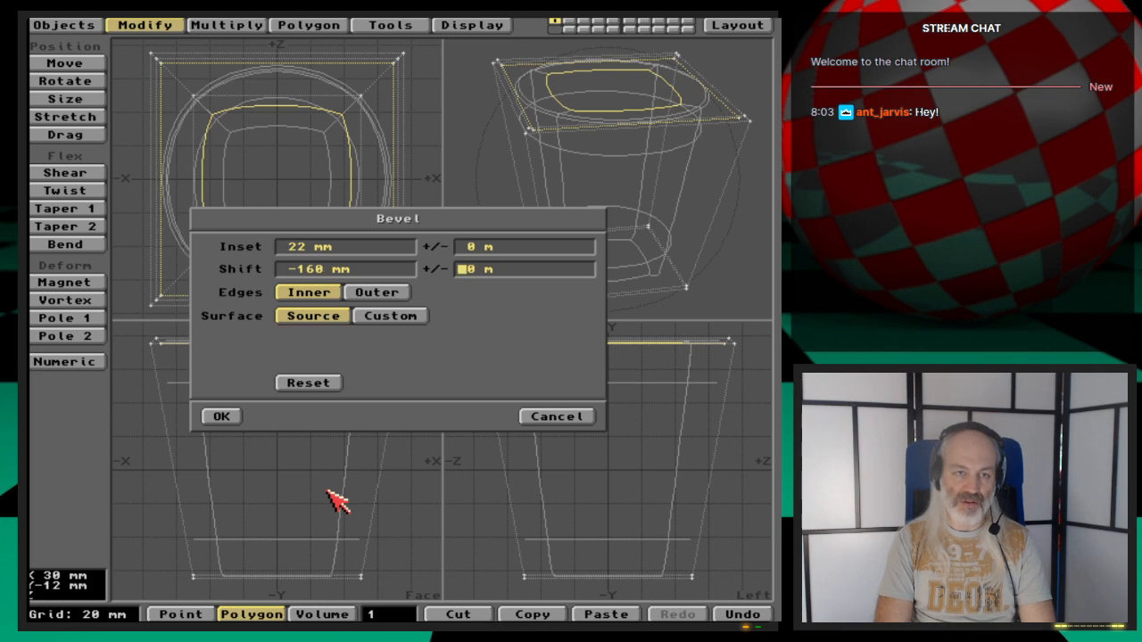
{"action": "key", "text": "Return"}
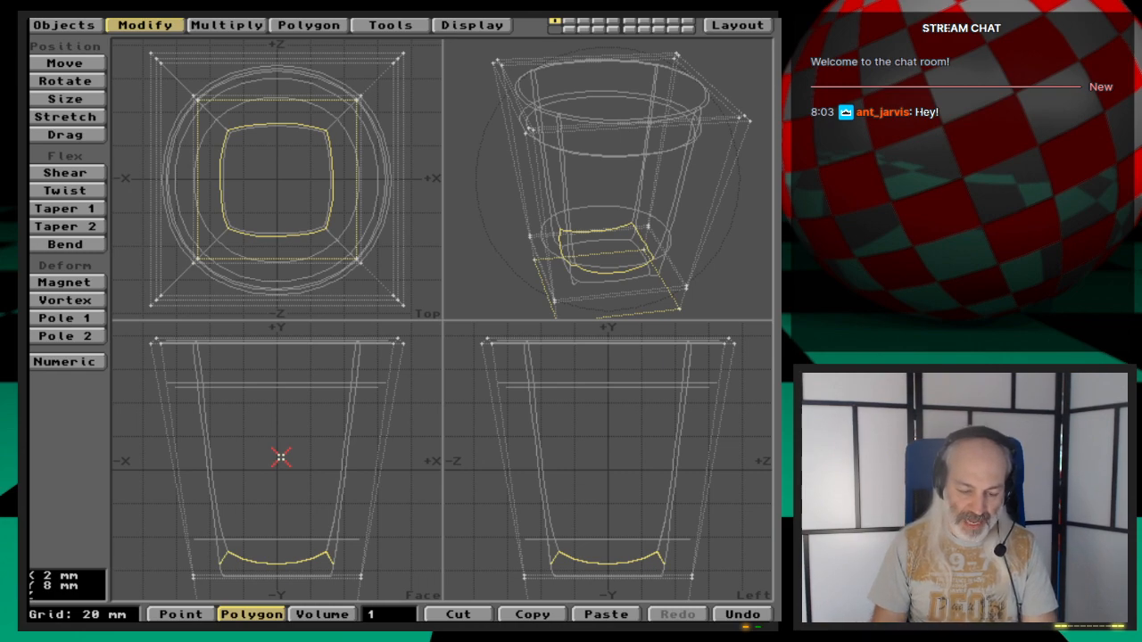
- Bevel the polygon again with zero inset and zero shift
{"action": "key", "text": "b"}
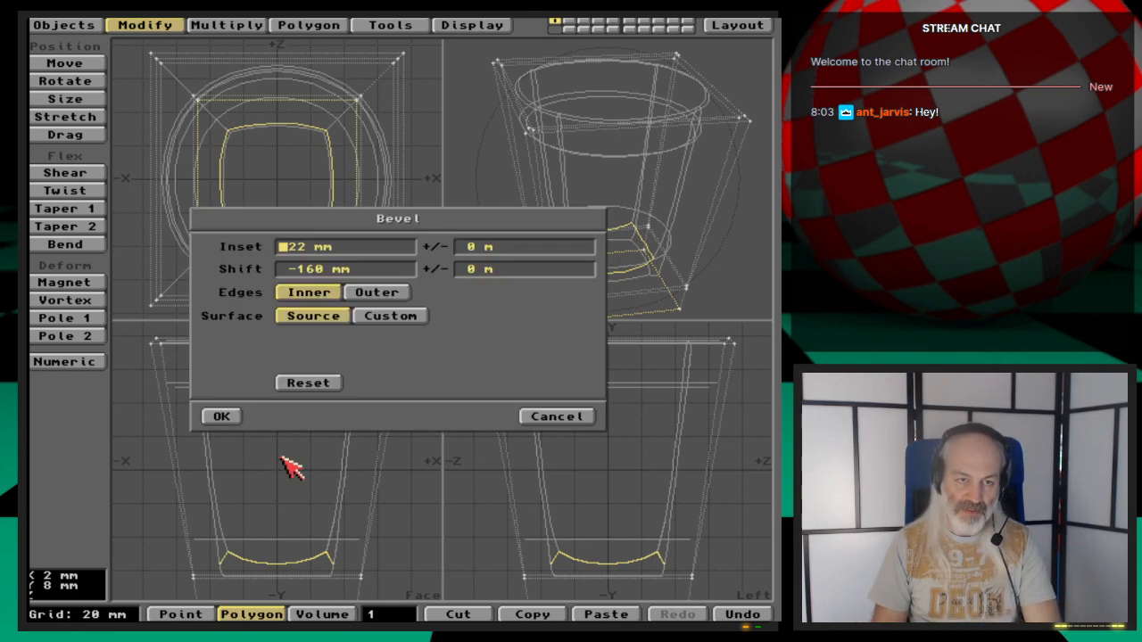
{"action": "key", "text": "Delete"}
{"action": "key", "text": "Delete"}
{"action": "key", "text": "Delete"}
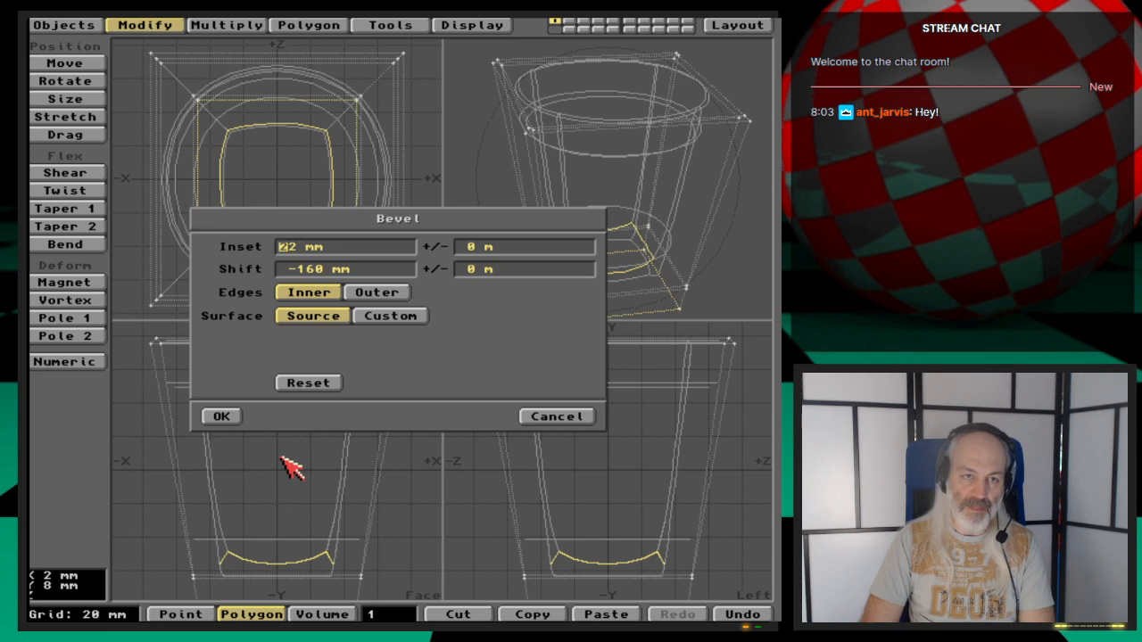
{"action": "type", "text": "0"}
{"action": "key", "text": "Tab"}
{"action": "key", "text": "Tab"}
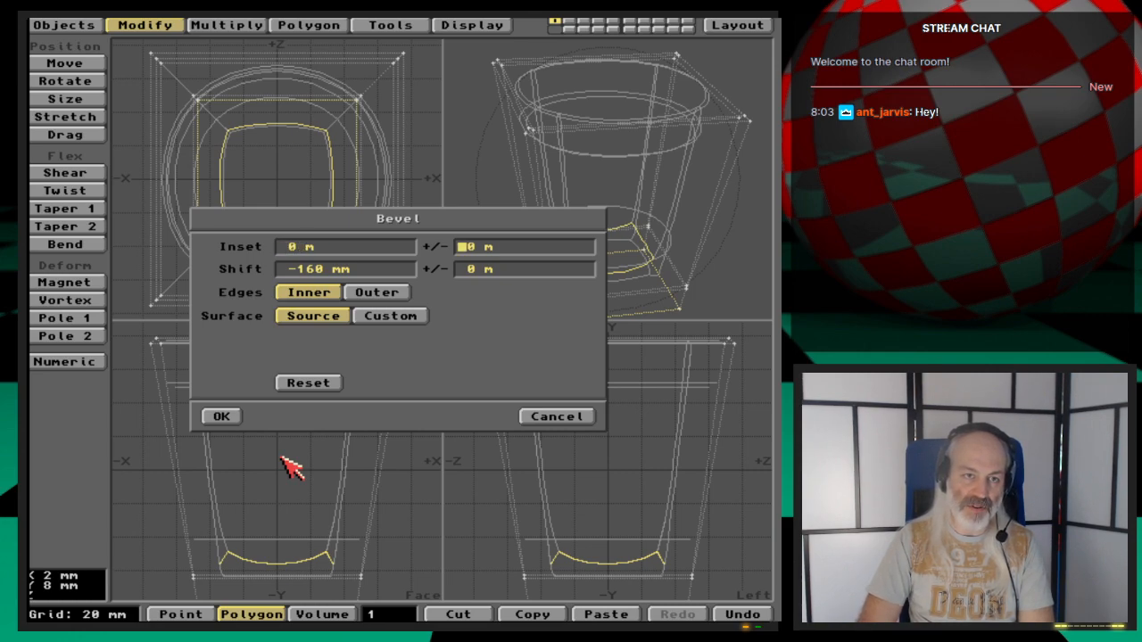
{"action": "key", "text": "Delete"}
{"action": "key", "text": "Delete"}
{"action": "key", "text": "Delete"}
{"action": "key", "text": "Delete"}
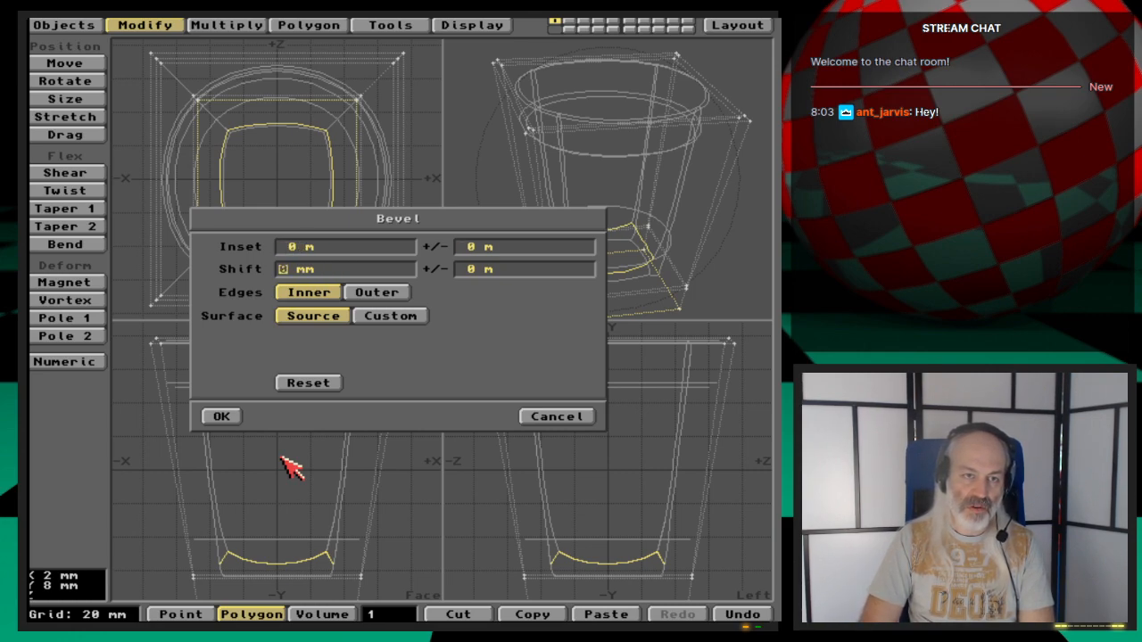
{"action": "type", "text": "0"}
{"action": "key", "text": "Tab"}
{"action": "key", "text": "Return"}
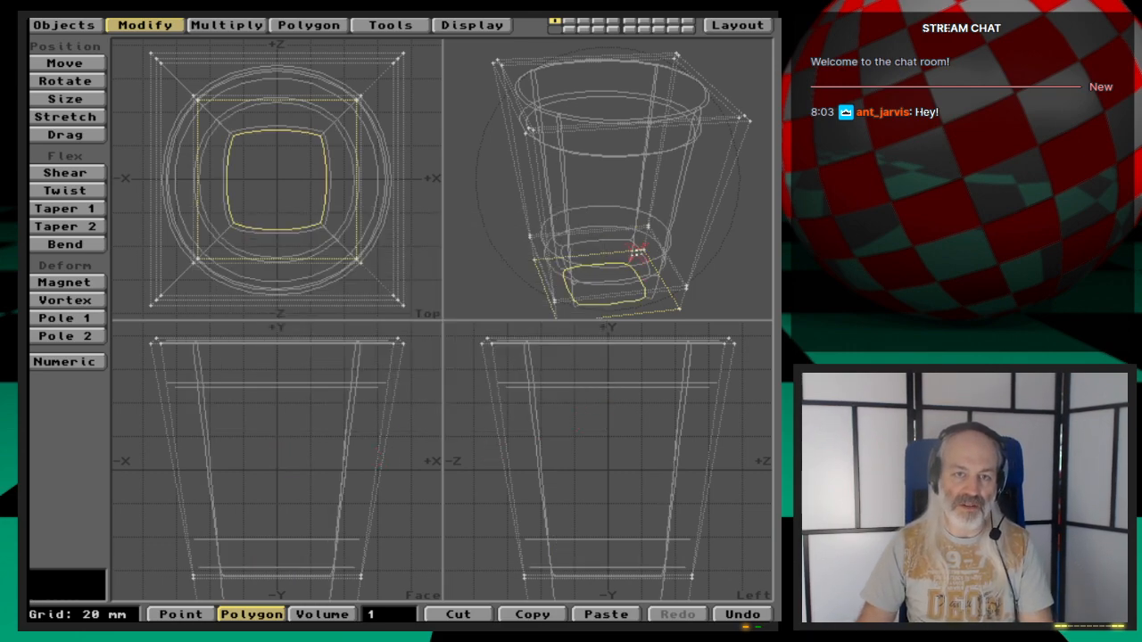
- Deselect all polygons, subdivide the whole cage with Metaform to preview the smoothed cup, then undo it
{"action": "left_click_drag", "start_coordinate": [612, 255], "coordinate": [633, 175]}
{"action": "left_click_drag", "start_coordinate": [591, 213], "coordinate": [586, 204]}
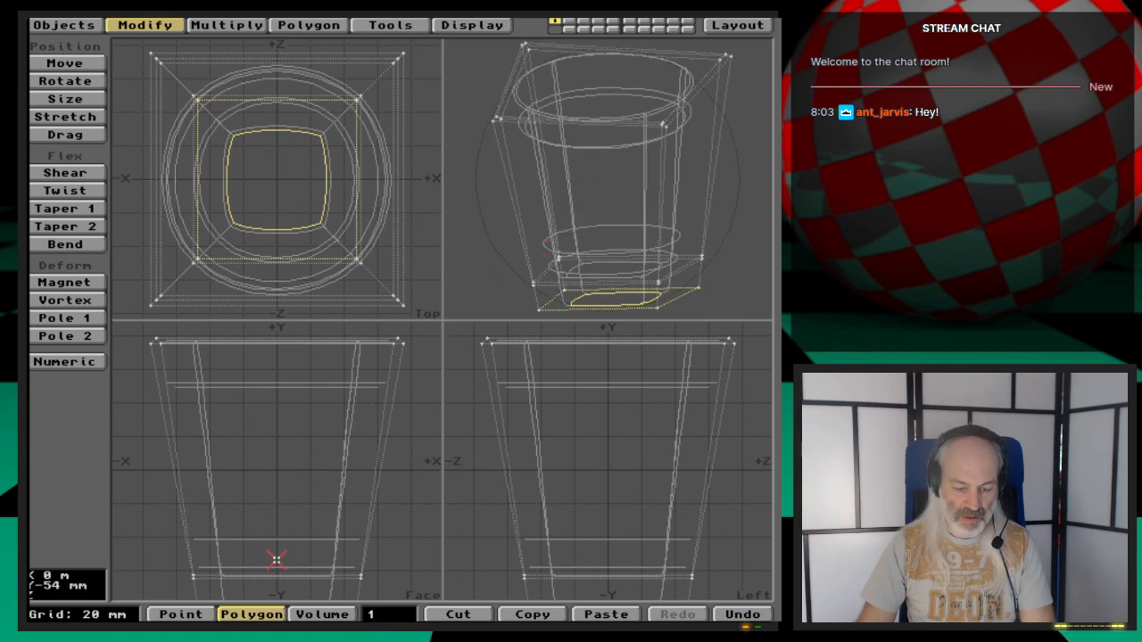
{"action": "key", "text": "g"}
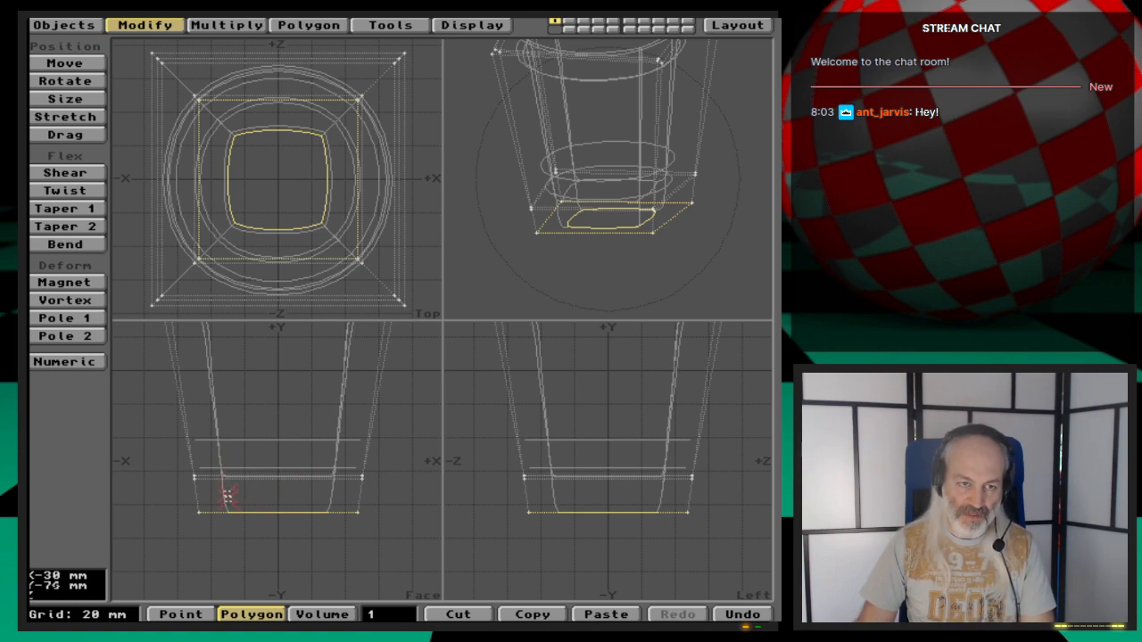
{"action": "left_click", "coordinate": [396, 615]}
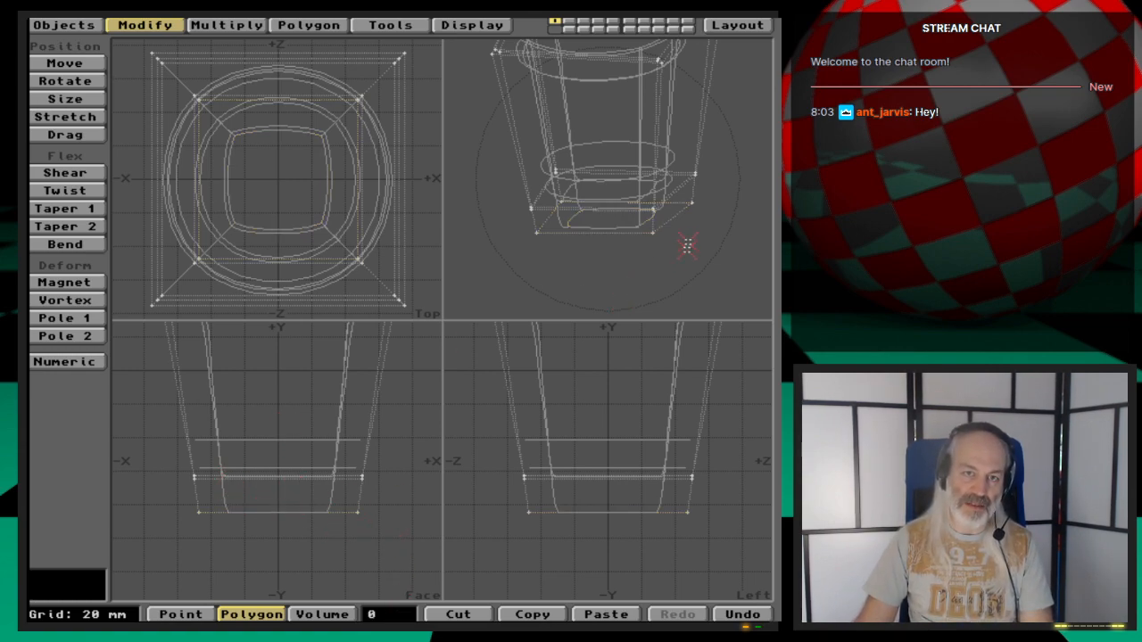
{"action": "left_click_drag", "start_coordinate": [687, 246], "coordinate": [613, 226]}
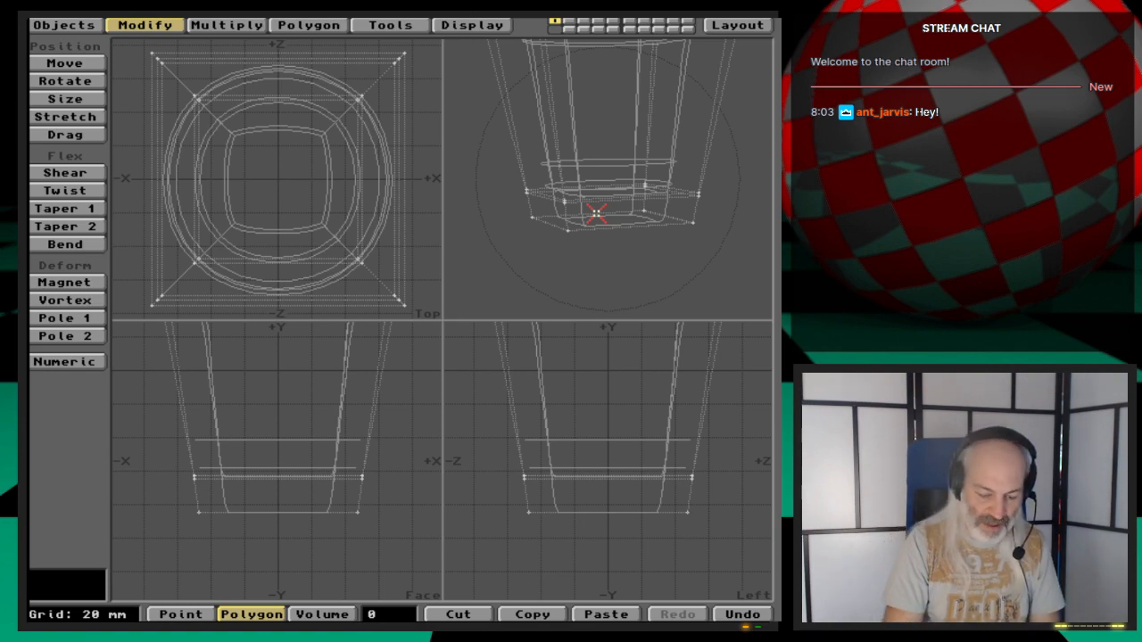
{"action": "key", "text": "ctrl+d"}
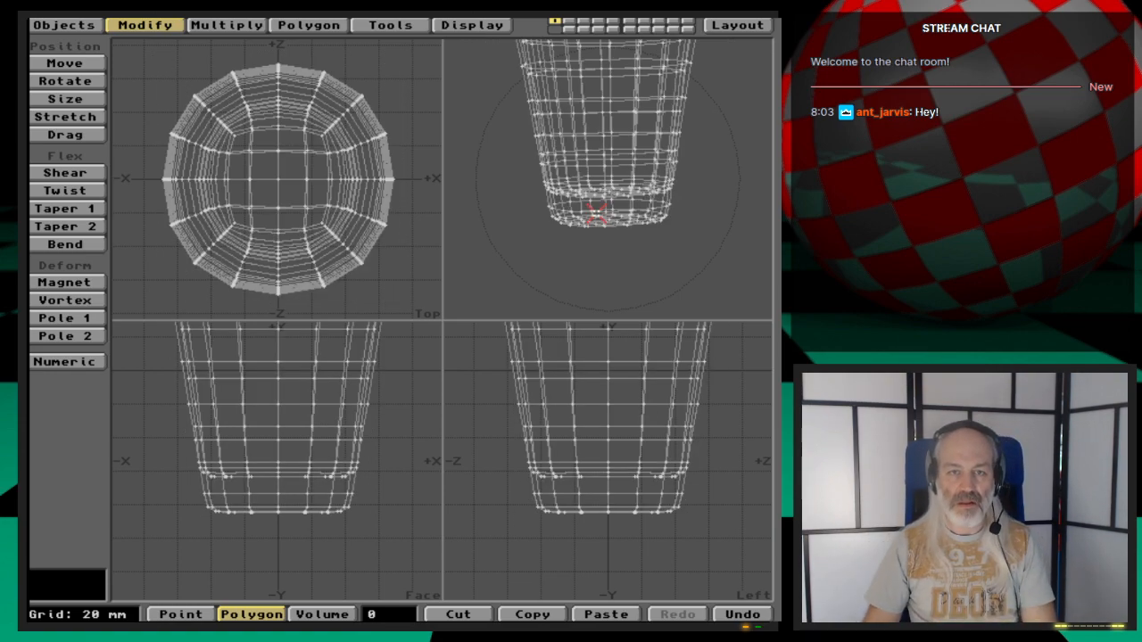
{"action": "left_click_drag", "start_coordinate": [581, 153], "coordinate": [637, 233]}
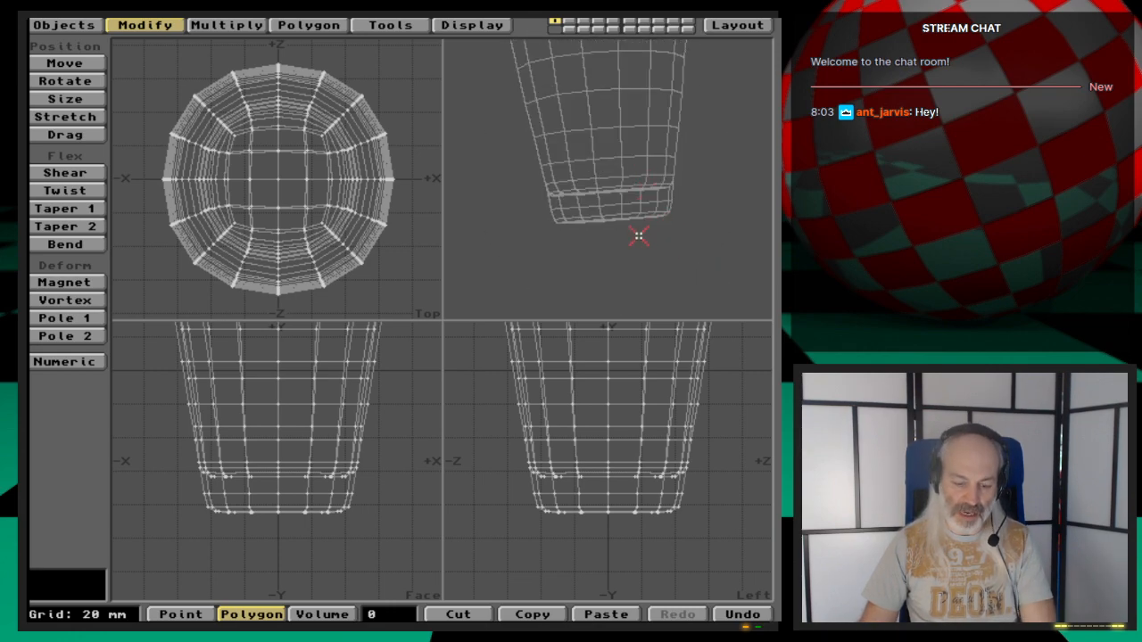
{"action": "key", "text": "u"}
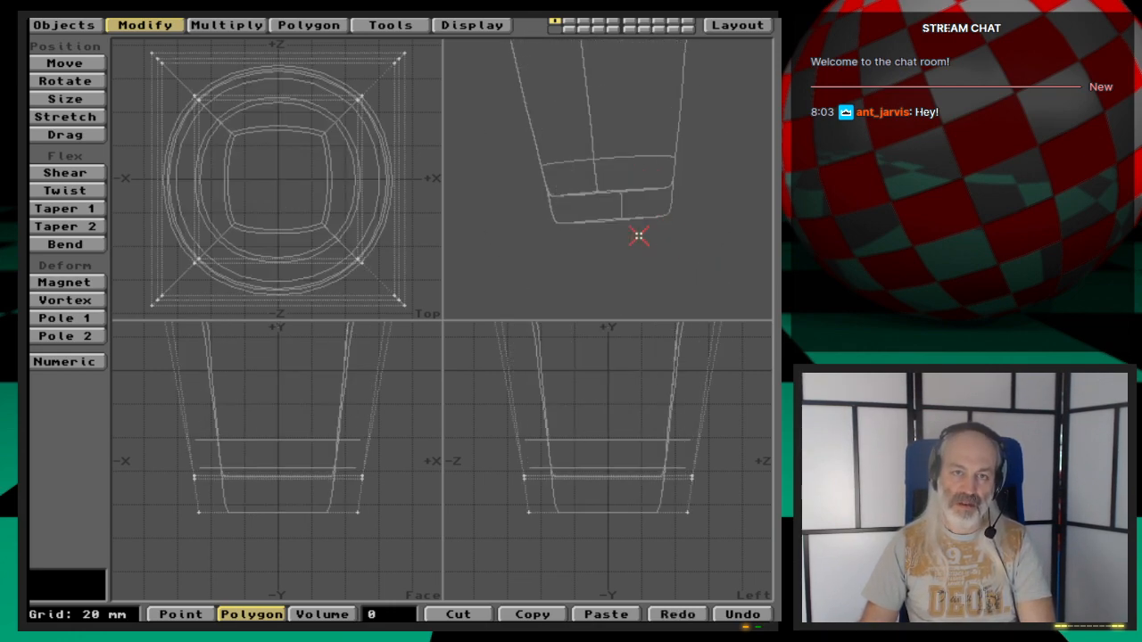
- Move the selected polygon up by a Y offset of 20 mm, then drag it slightly higher
{"action": "key", "text": "shift+u"}
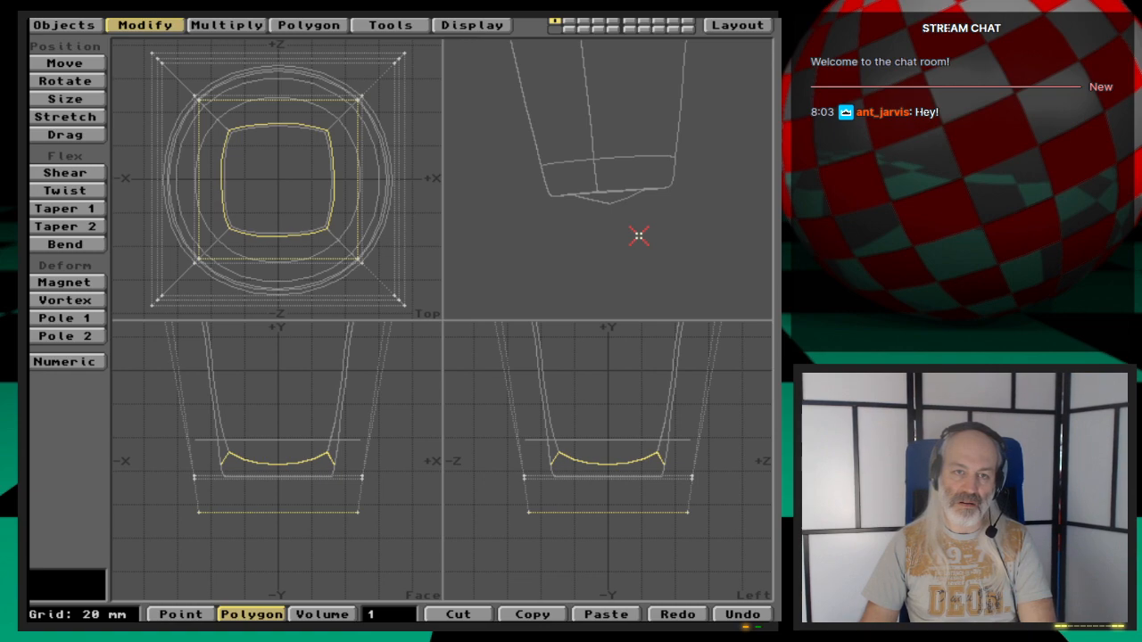
{"action": "key", "text": "u"}
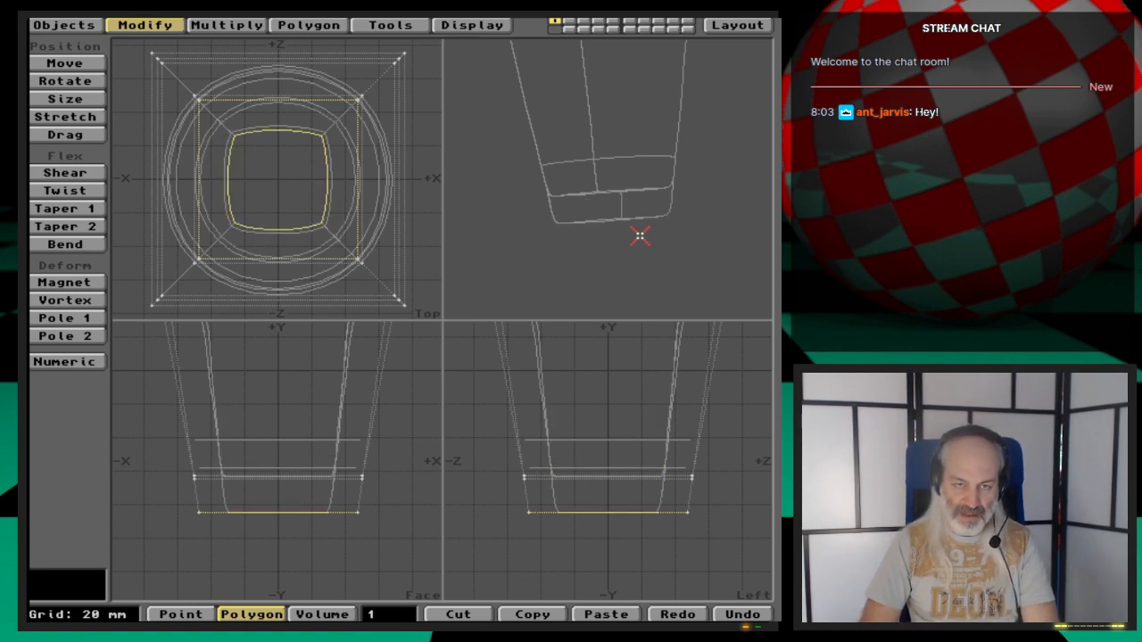
{"action": "key", "text": "t"}
{"action": "key", "text": "n"}
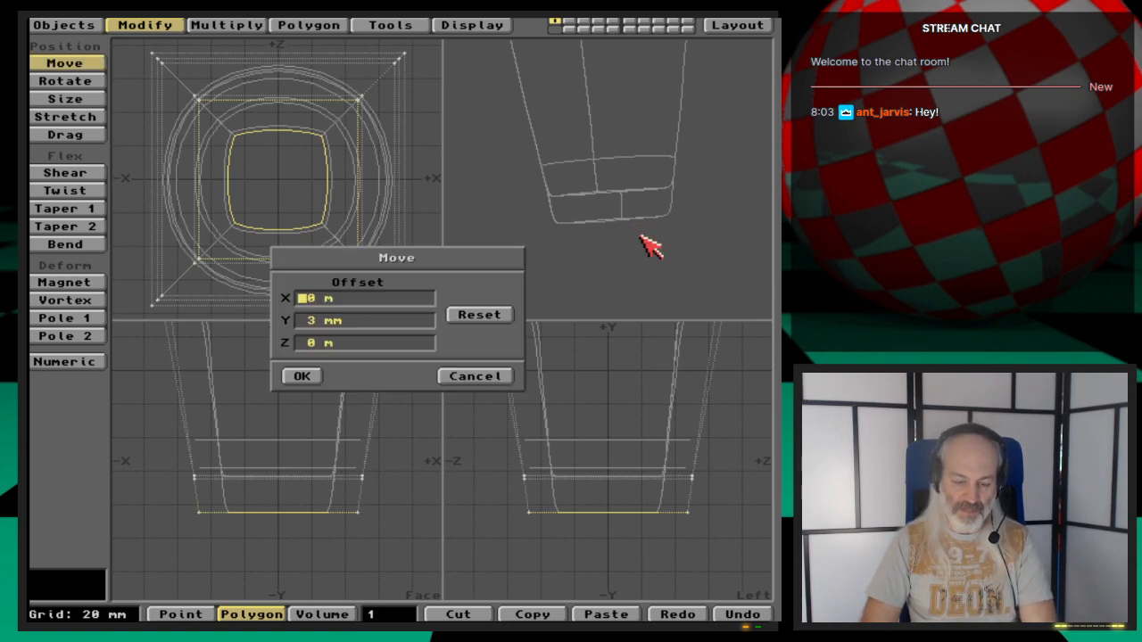
{"action": "key", "text": "Tab"}
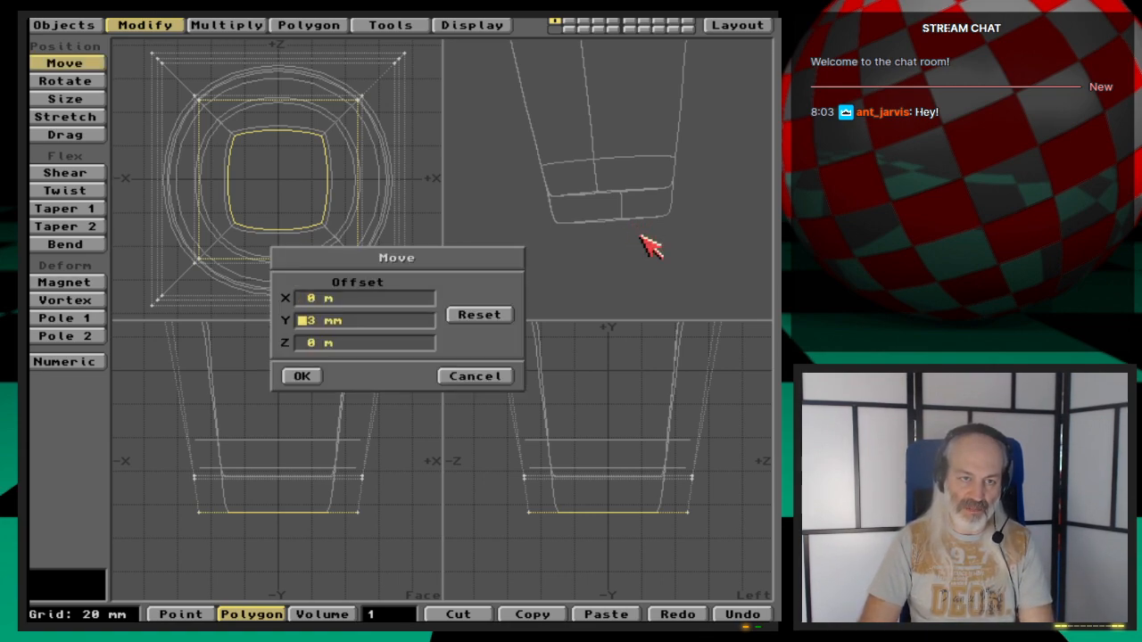
{"action": "key", "text": "Delete"}
{"action": "type", "text": "20"}
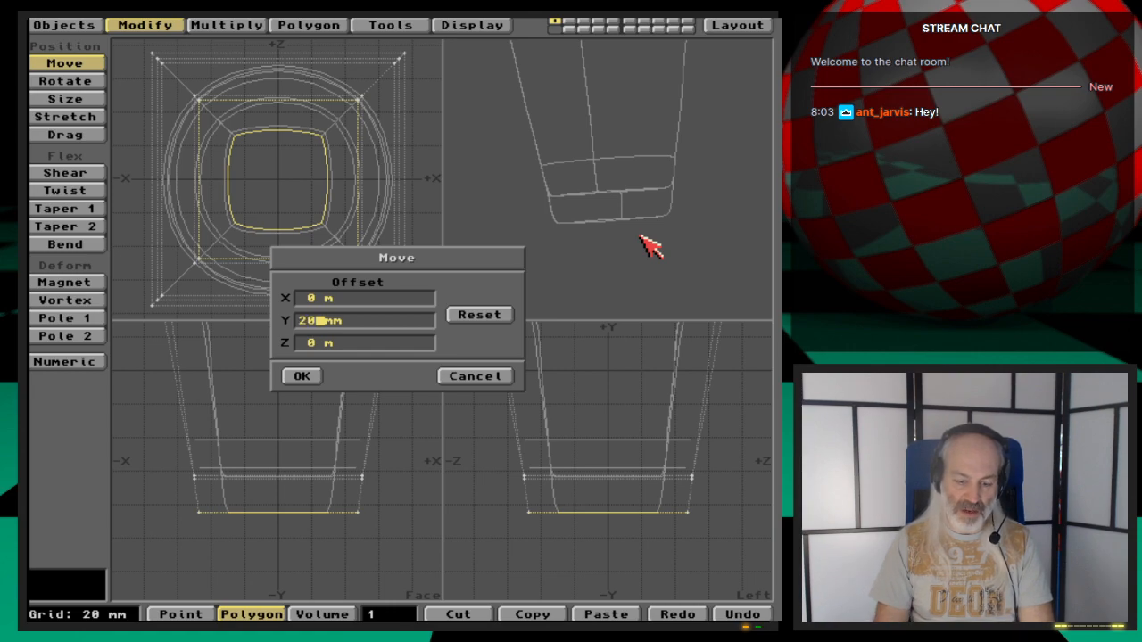
{"action": "key", "text": "Tab"}
{"action": "key", "text": "Return"}
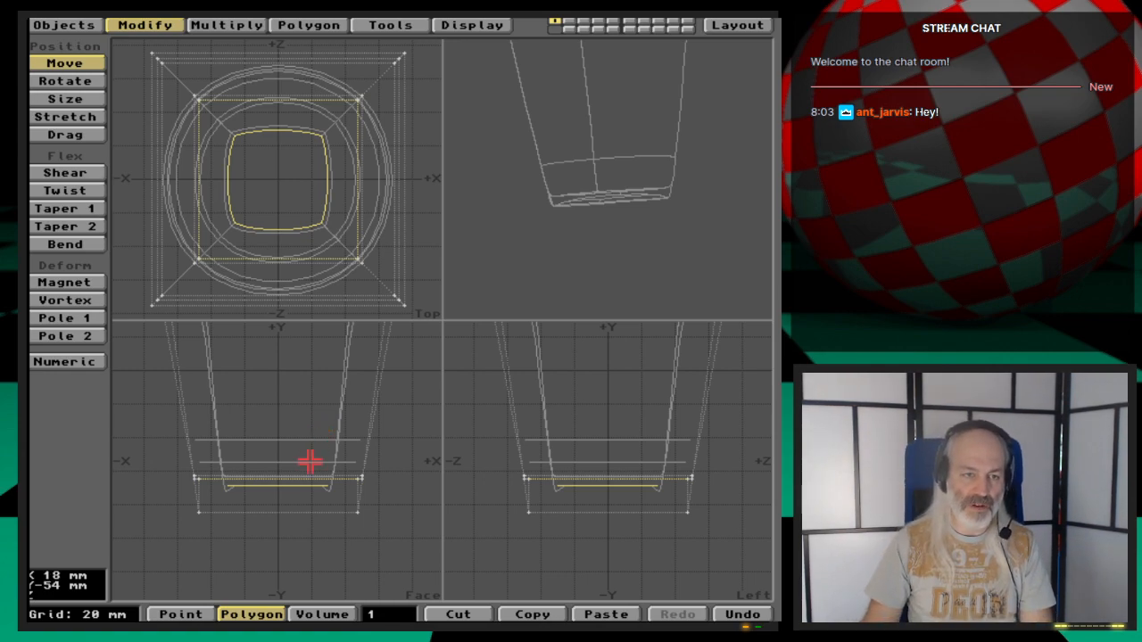
{"action": "mouse_move", "coordinate": [310, 461]}
{"action": "left_mouse_down"}
{"action": "mouse_move", "coordinate": [309, 438]}
{"action": "mouse_move", "coordinate": [310, 448]}
{"action": "left_mouse_up"}
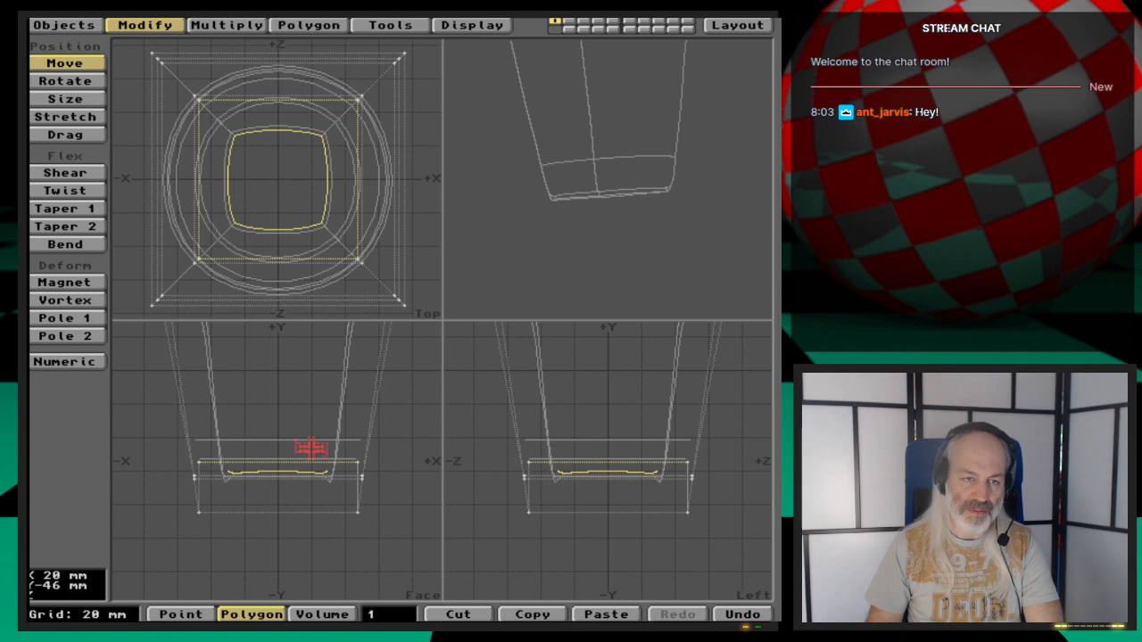
- Undo the recent moves and bevels on the selected polygon
{"action": "key", "text": "u"}
{"action": "key", "text": "u"}
{"action": "key", "text": "u"}
{"action": "key", "text": "u"}
{"action": "key", "text": "u"}
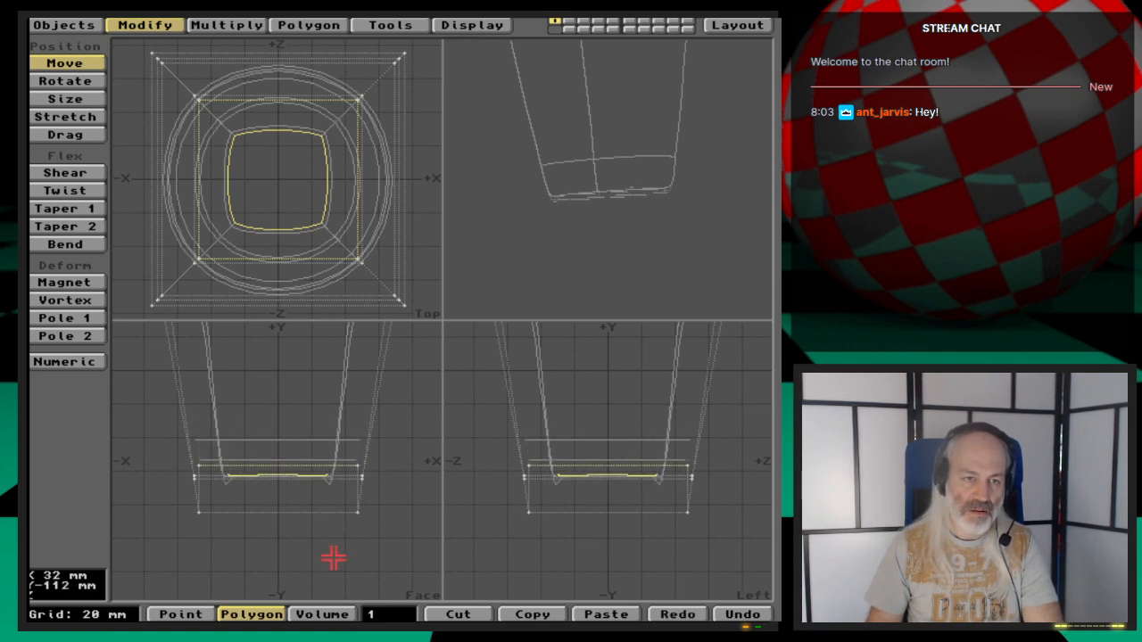
{"action": "key", "text": "u"}
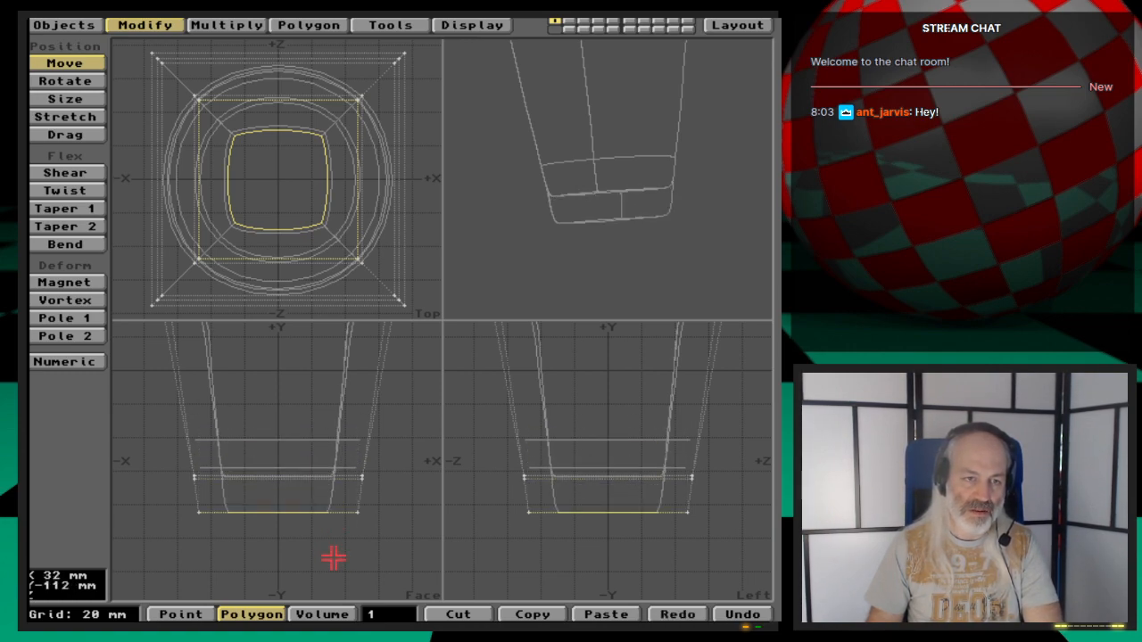
{"action": "key", "text": "u"}
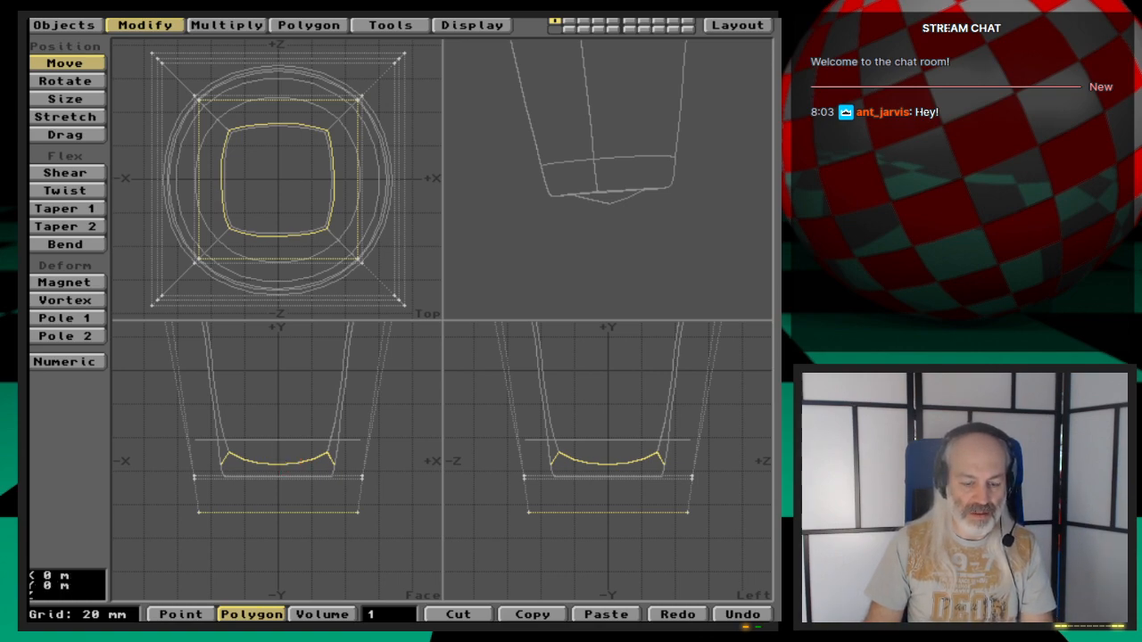
{"action": "key", "text": "u"}
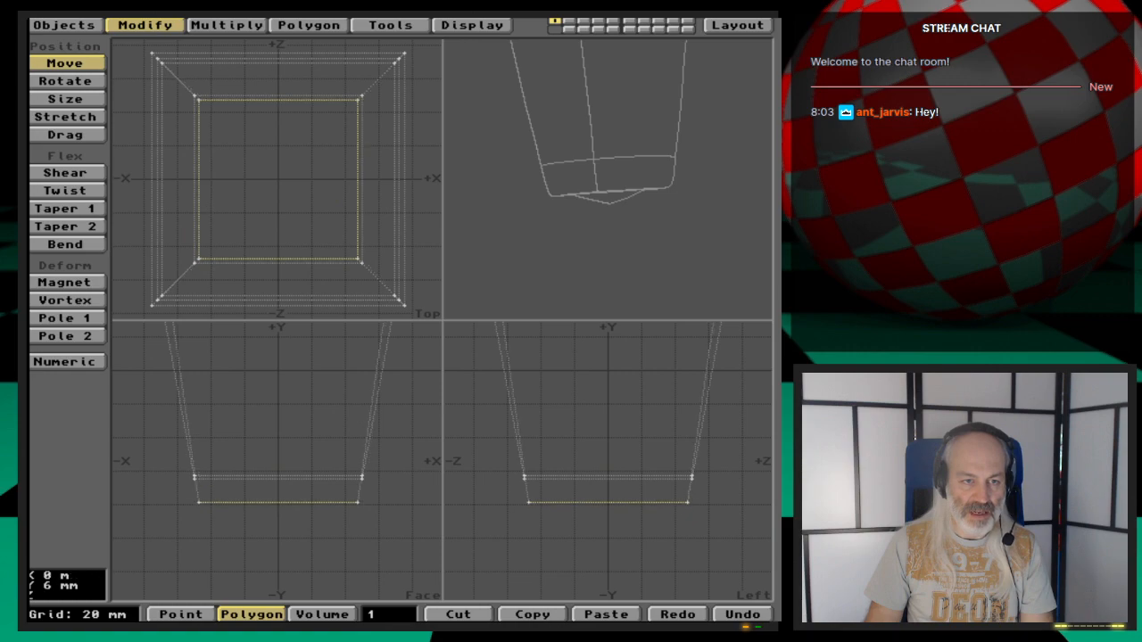
- Bevel the selected polygon with zero inset and zero shift
{"action": "left_click_drag", "start_coordinate": [285, 471], "coordinate": [286, 456]}
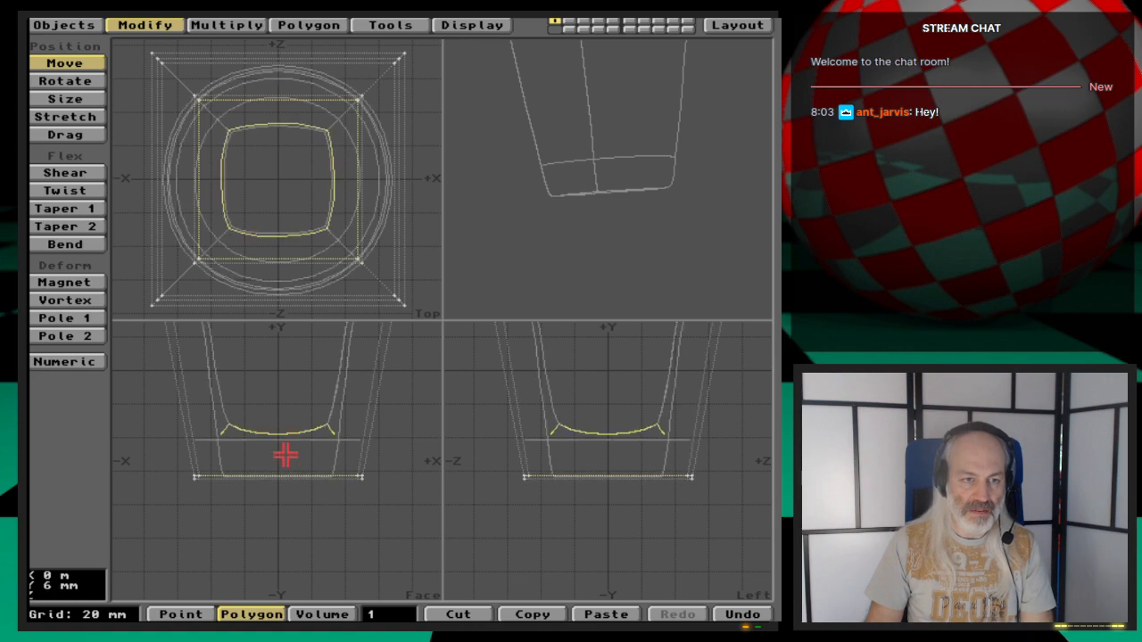
{"action": "key", "text": "b"}
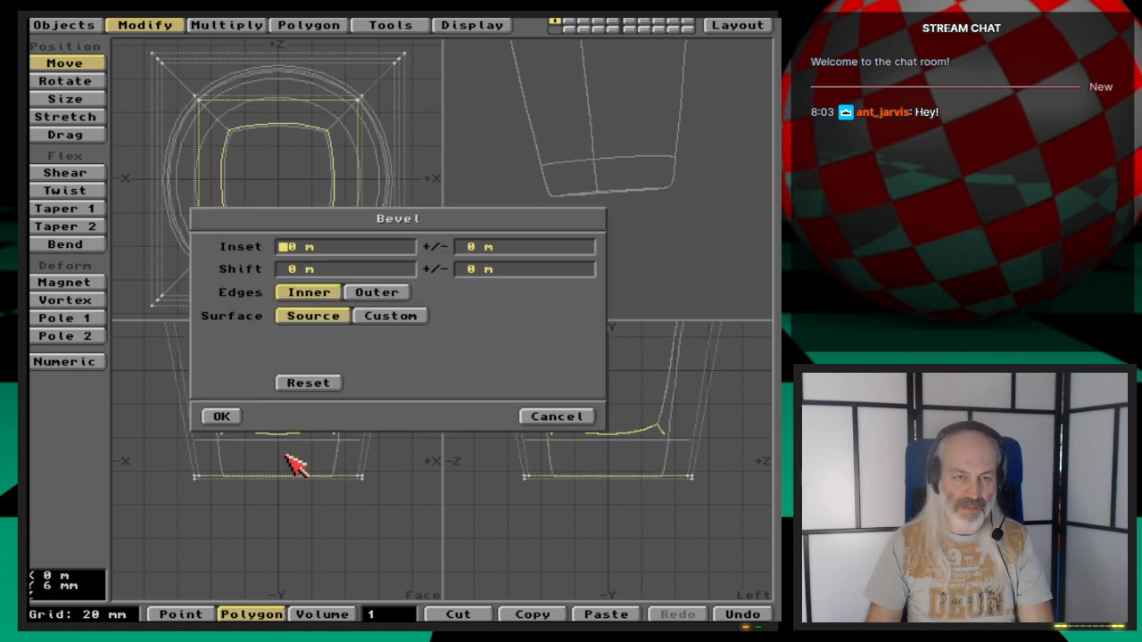
{"action": "left_click", "coordinate": [236, 420]}
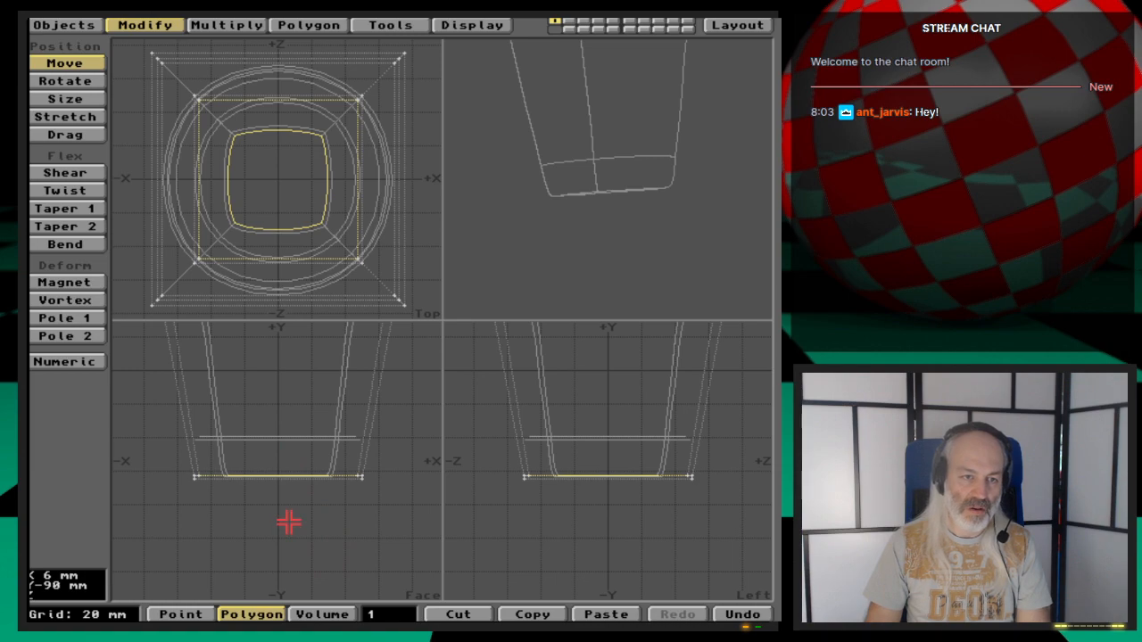
- Nudge the selected bottom polygon slightly upward with Move
{"action": "left_click_drag", "start_coordinate": [289, 527], "coordinate": [288, 518]}
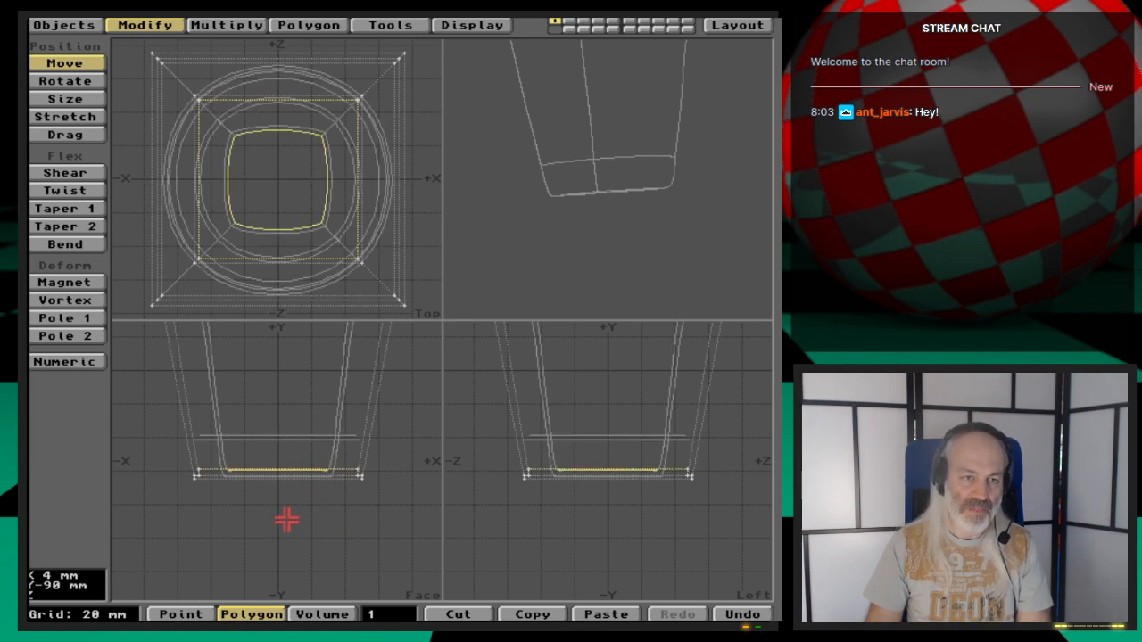
{"action": "key", "text": "g"}
{"action": "key", "text": "period"}
{"action": "key", "text": "period"}
{"action": "key", "text": "period"}
{"action": "key", "text": "period"}
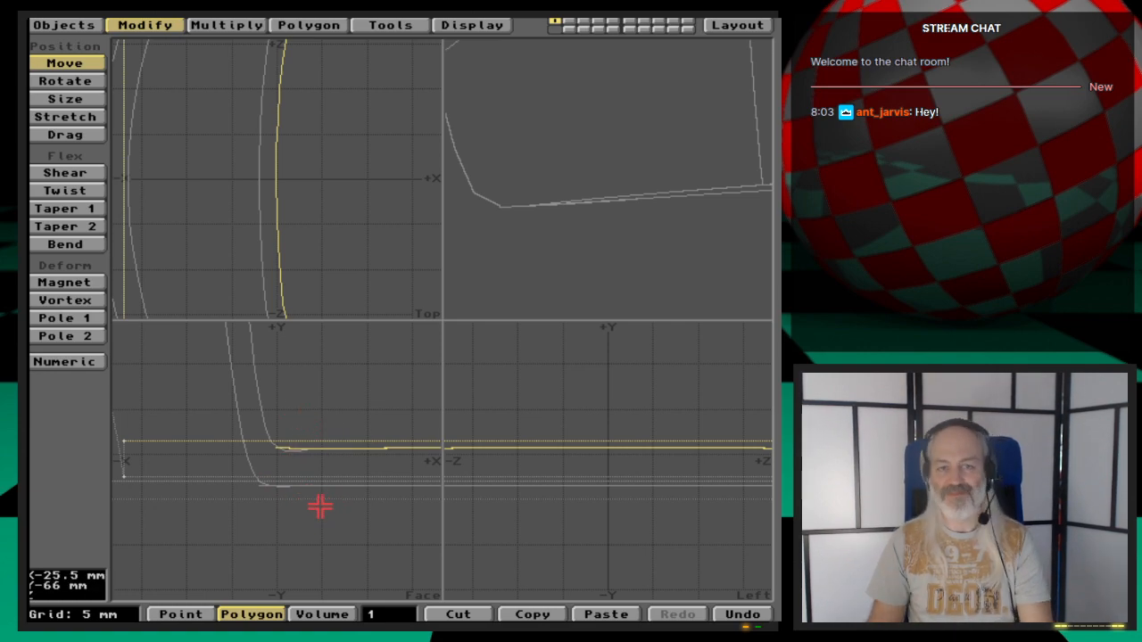
{"action": "key", "text": "space"}
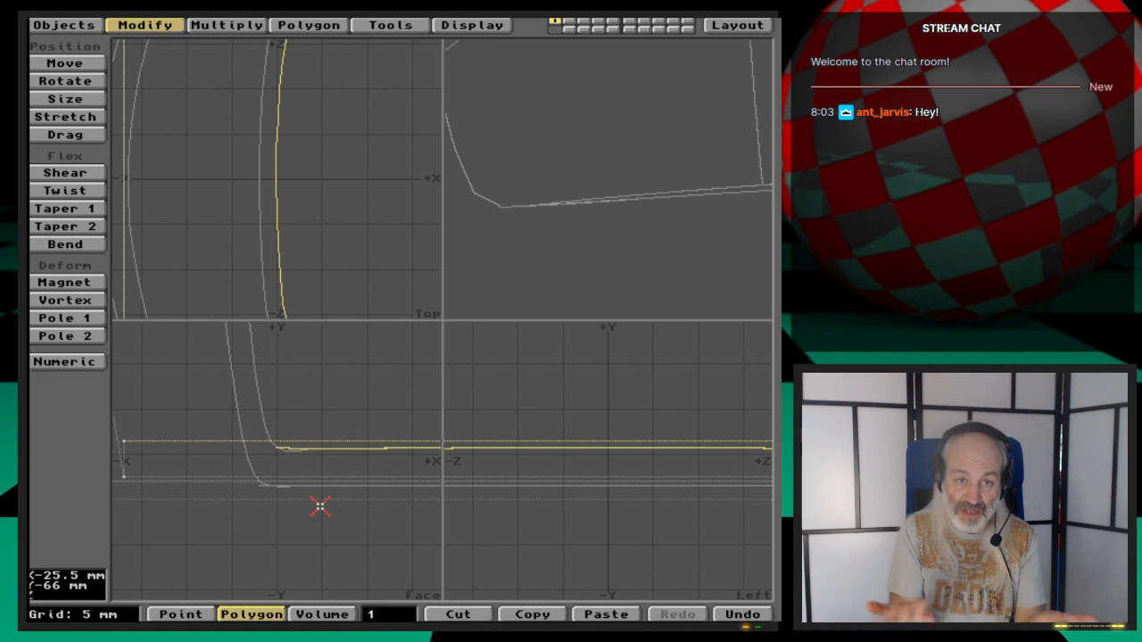
{"action": "key", "text": "a"}
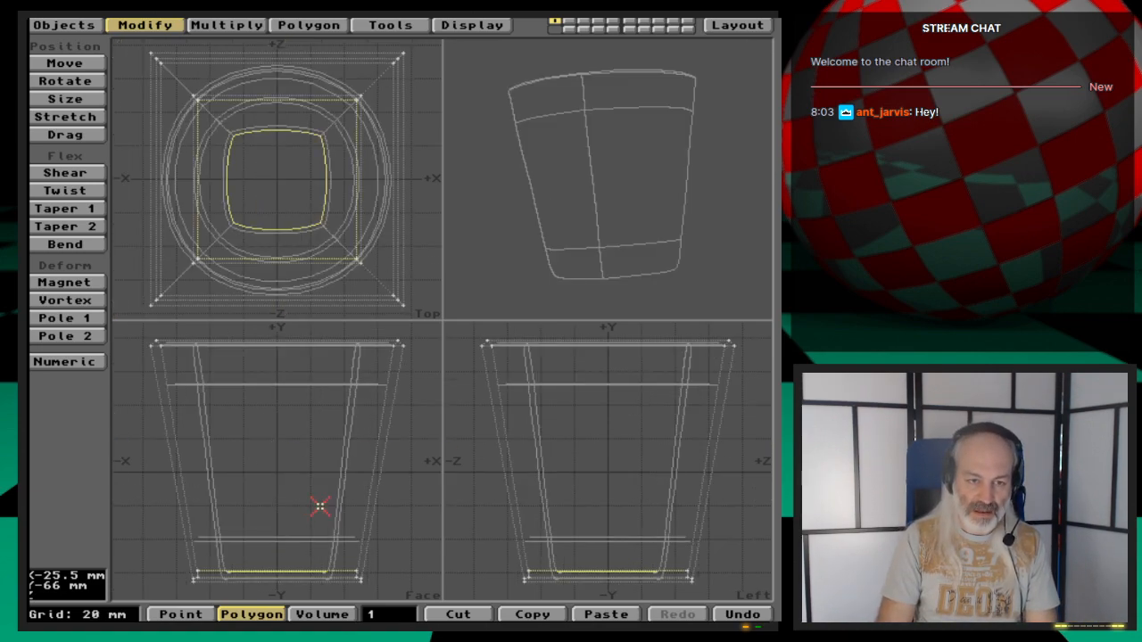
- Deselect all polygons, preview the cage subdivided with Metaform, then undo the subdivision
{"action": "left_click", "coordinate": [320, 506]}
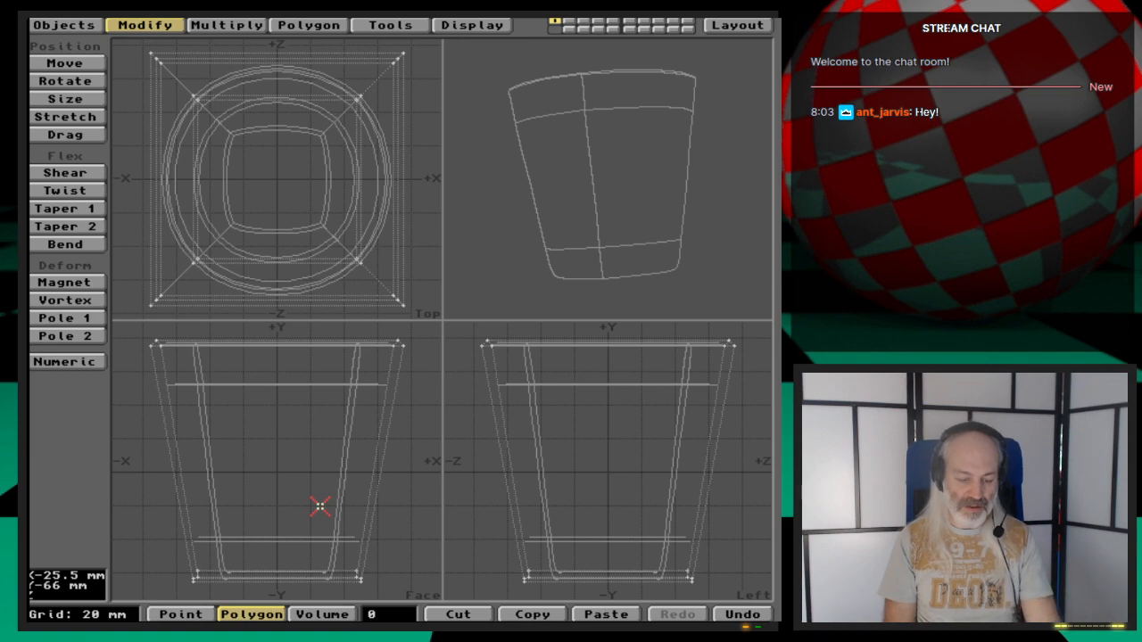
{"action": "key", "text": "ctrl+d"}
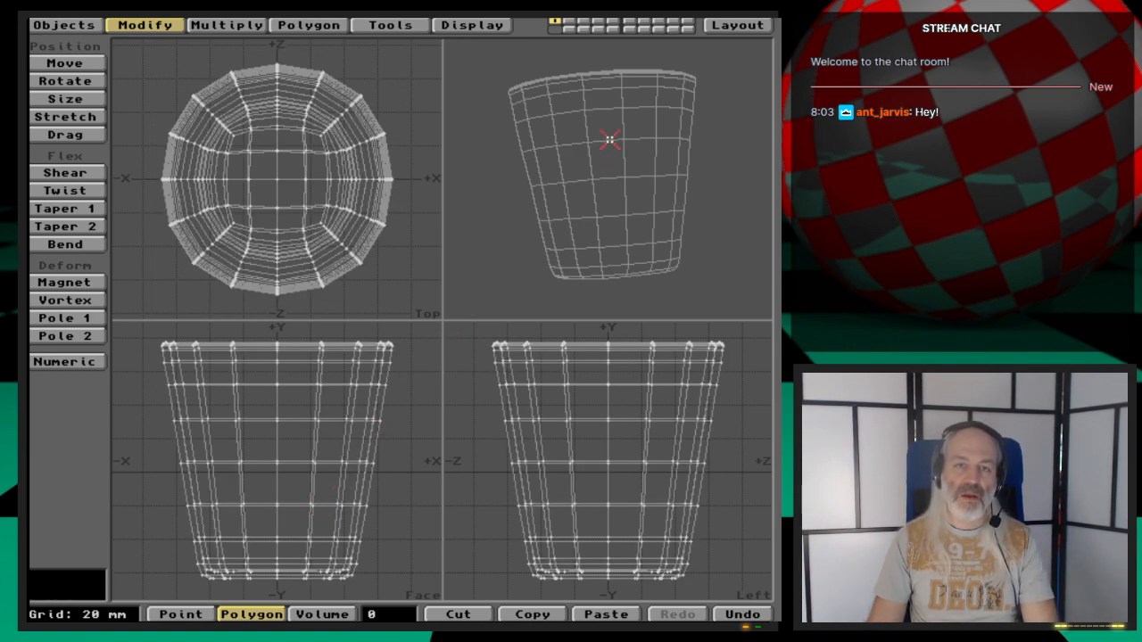
{"action": "left_click_drag", "start_coordinate": [610, 140], "coordinate": [654, 257]}
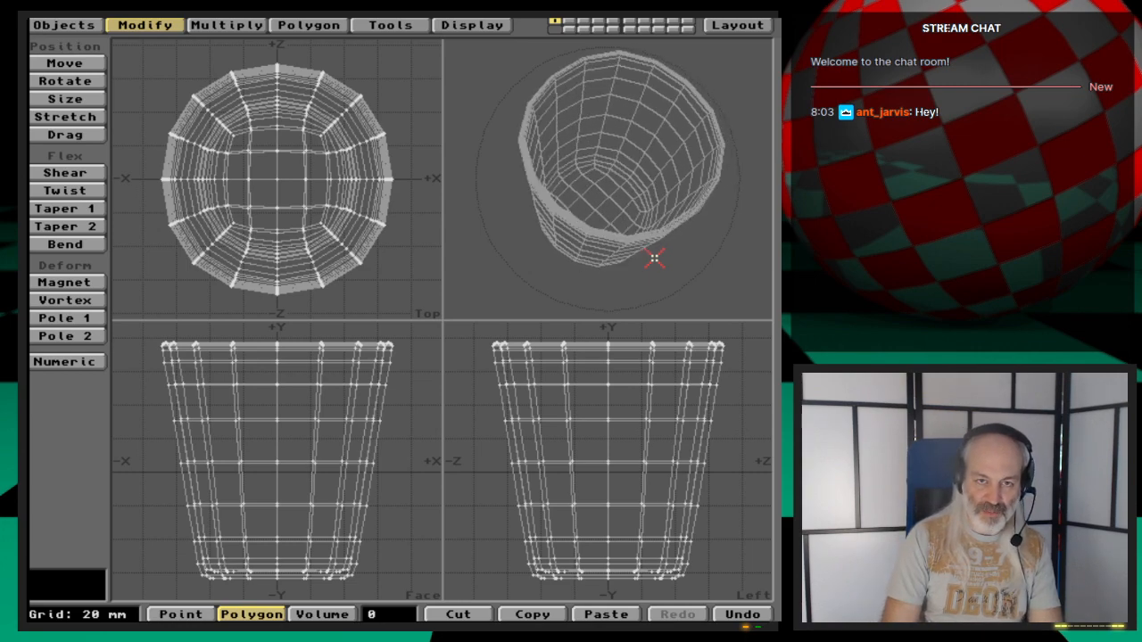
{"action": "key", "text": "u"}
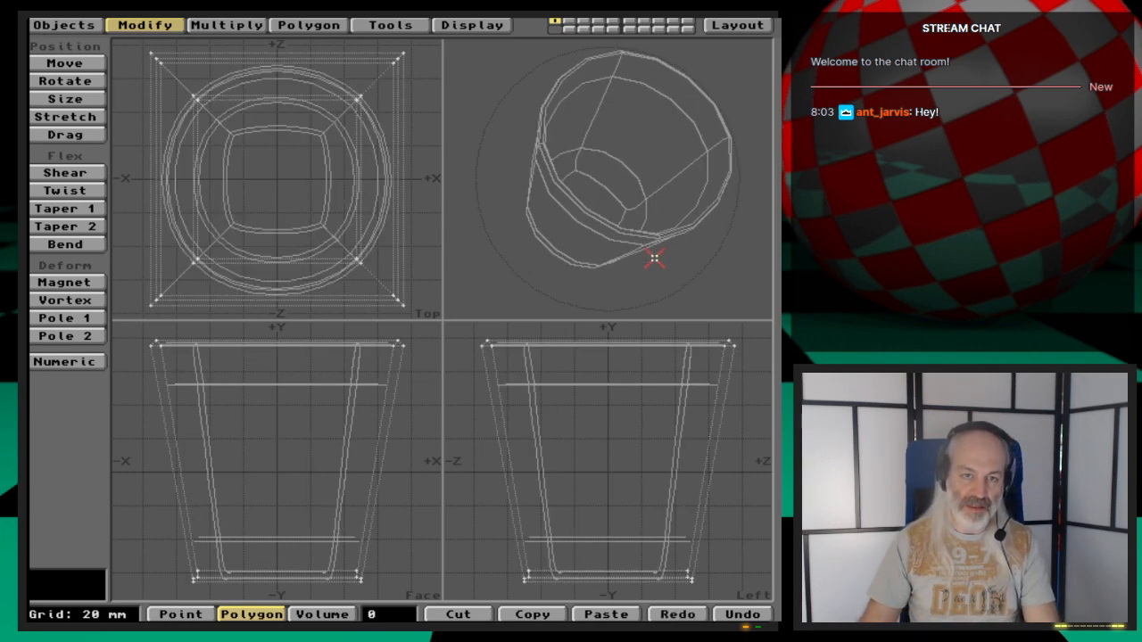
- Set the Data Options patch division to 1
{"action": "left_click_drag", "start_coordinate": [626, 301], "coordinate": [535, 97]}
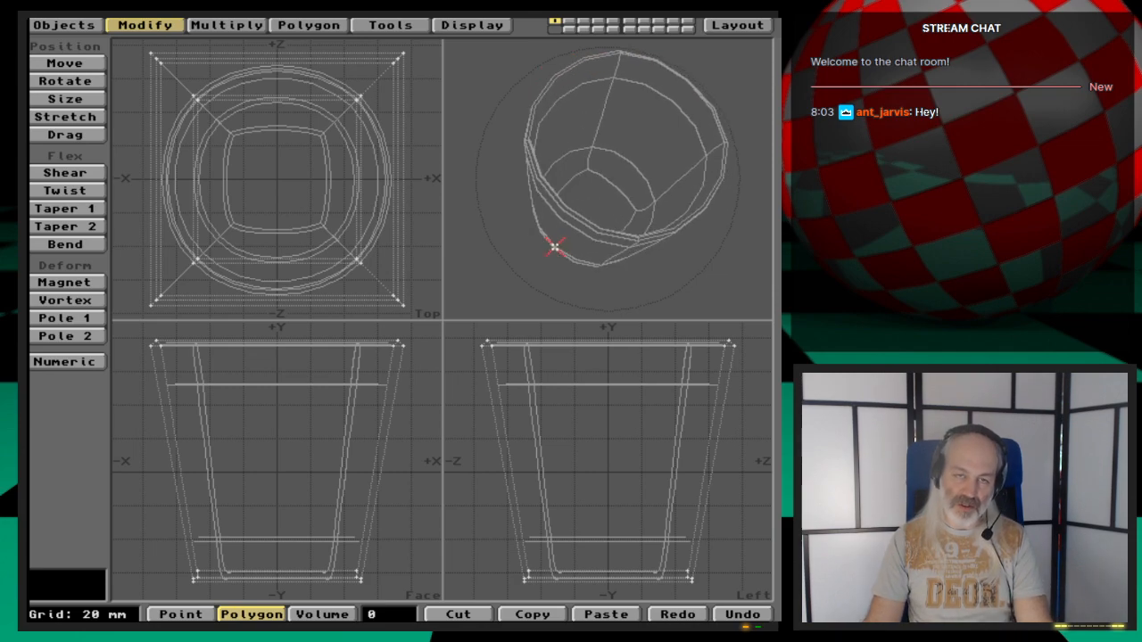
{"action": "left_click_drag", "start_coordinate": [554, 247], "coordinate": [554, 248]}
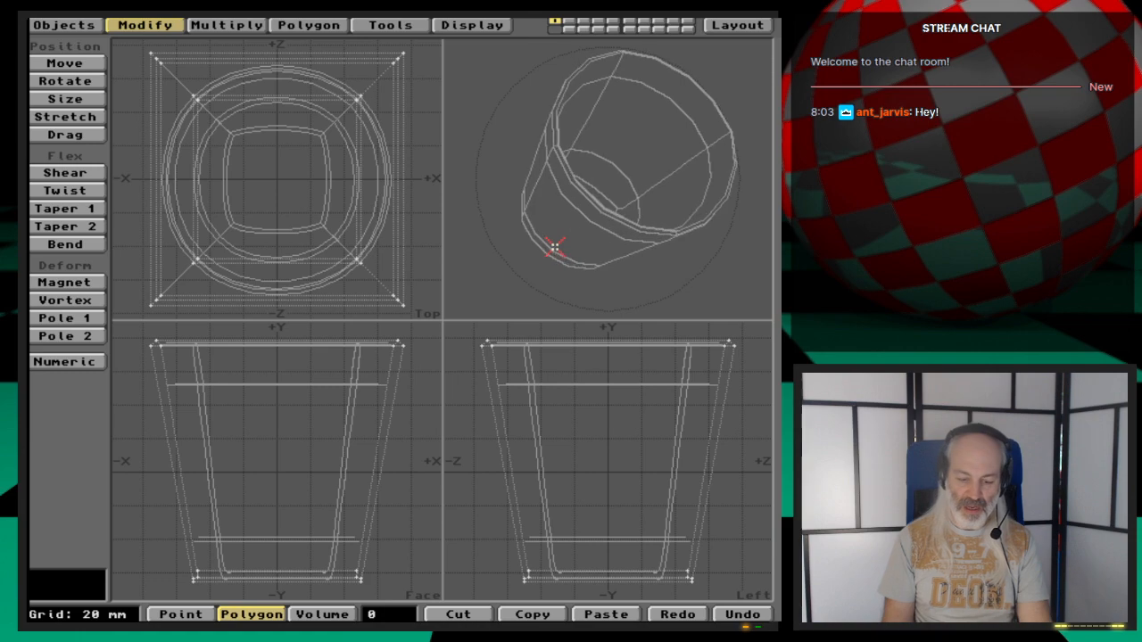
{"action": "key", "text": "o"}
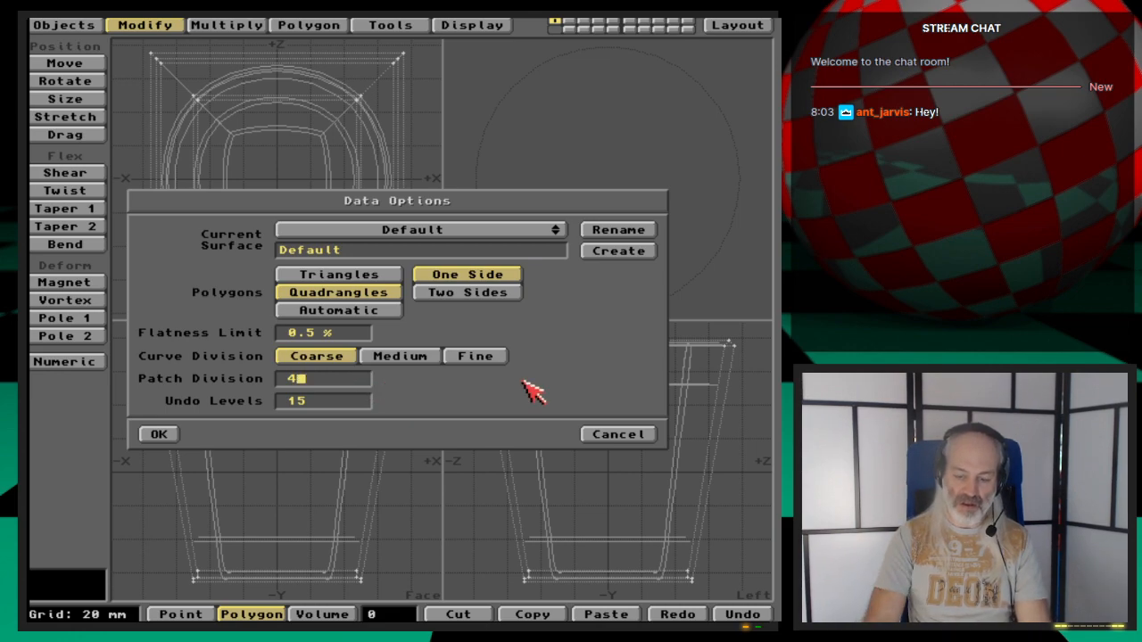
{"action": "key", "text": "BackSpace"}
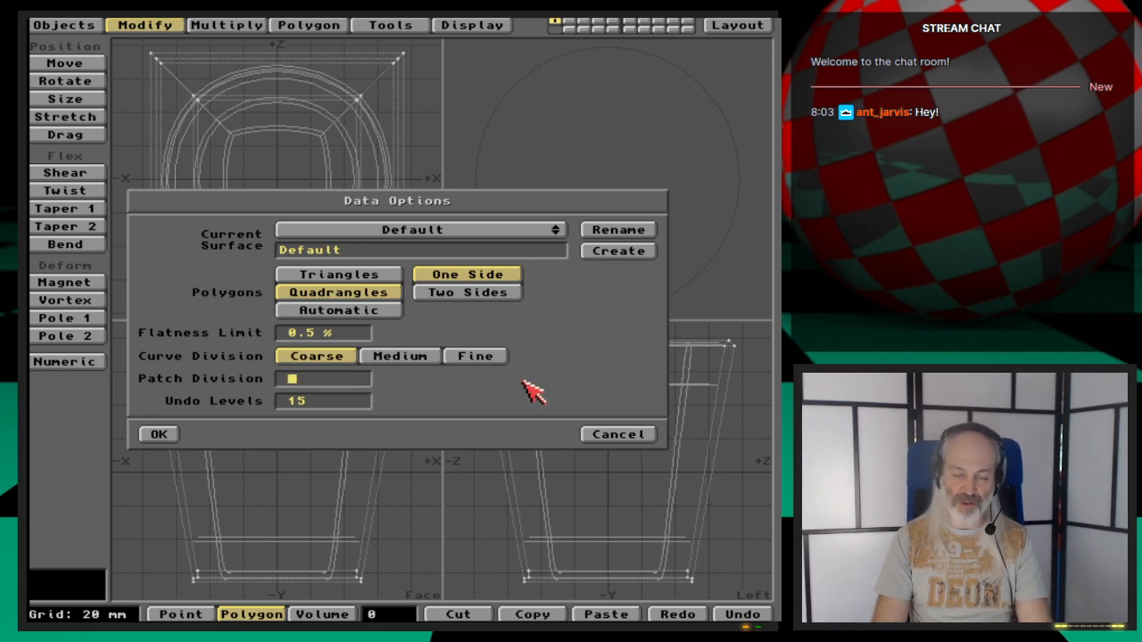
{"action": "type", "text": "1"}
{"action": "key", "text": "Tab"}
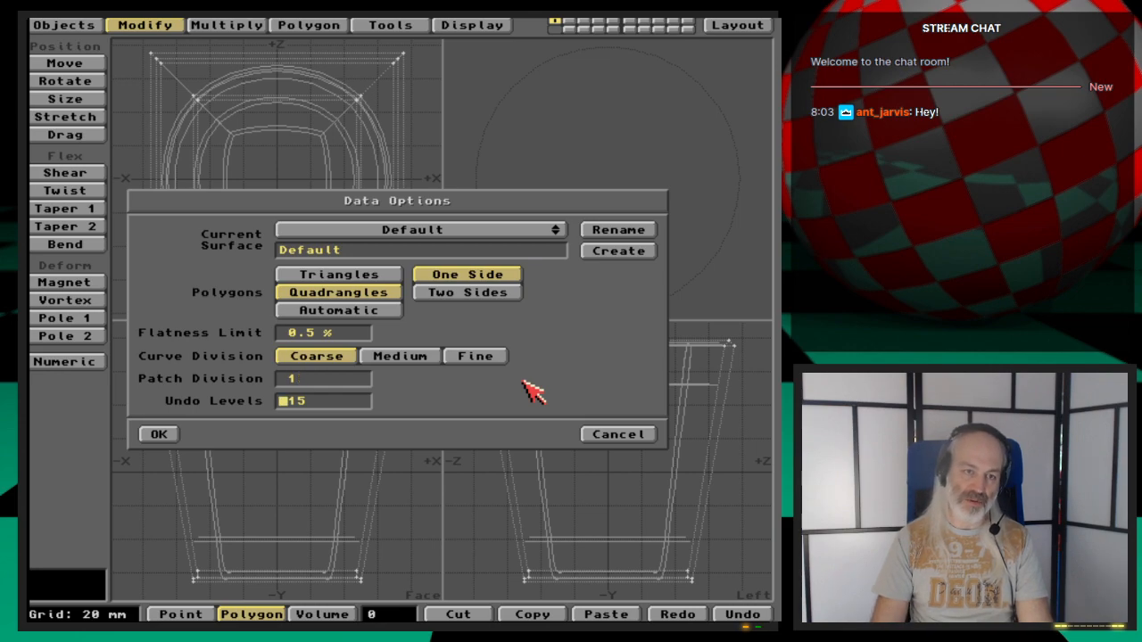
{"action": "key", "text": "Return"}
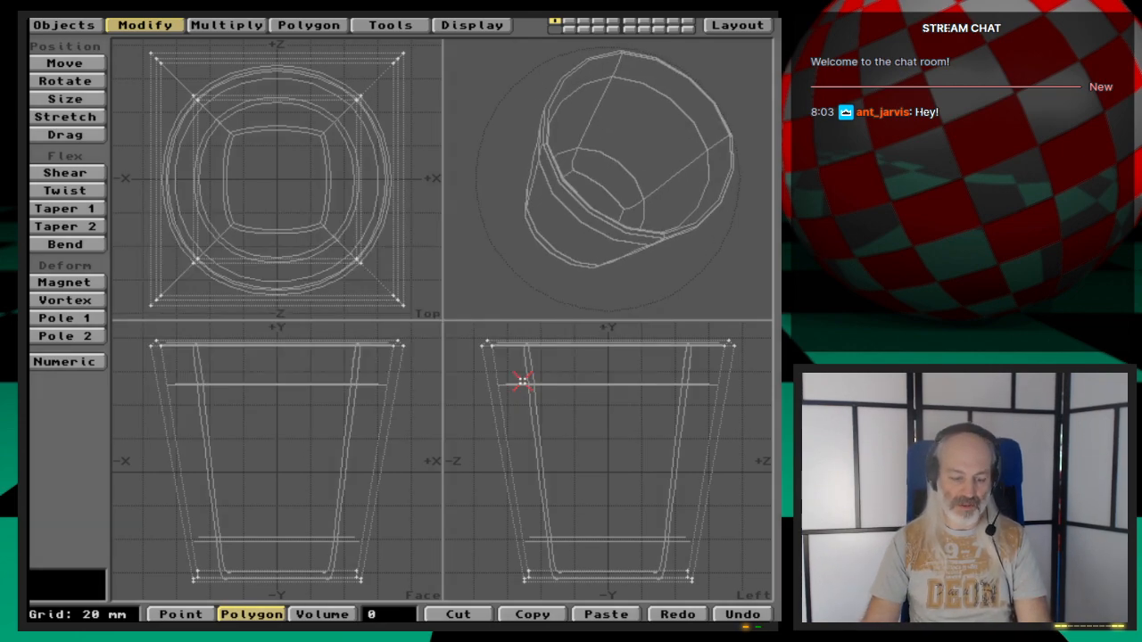
- Convert the MetaNURBS cage to polygons at that division, inspect it, then undo the conversion
{"action": "key", "text": "Tab"}
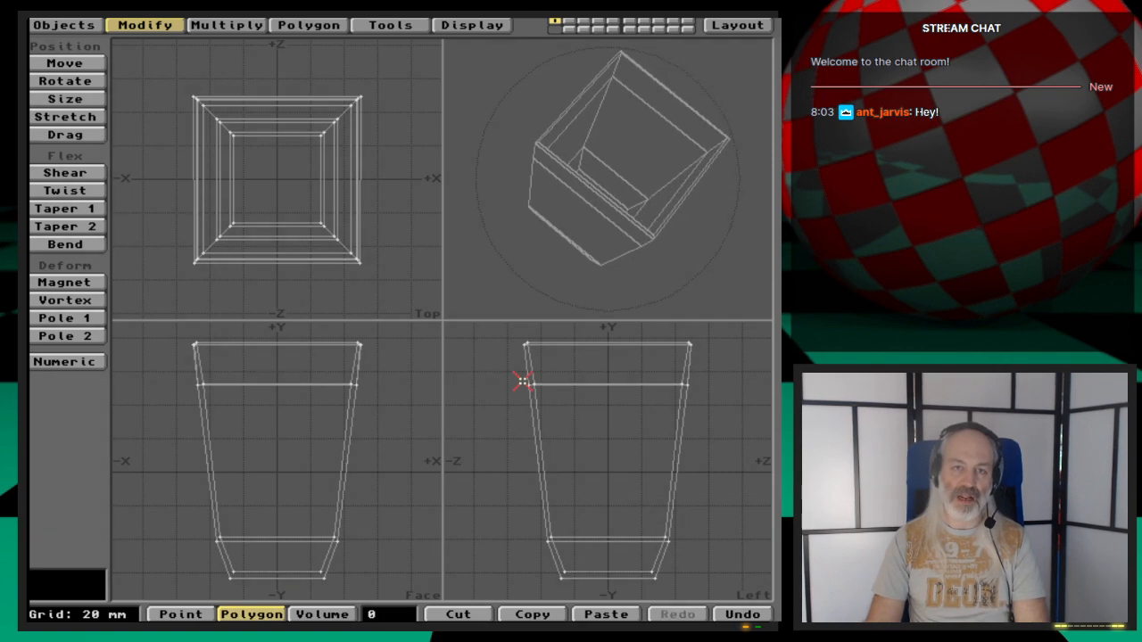
{"action": "mouse_move", "coordinate": [500, 298]}
{"action": "left_mouse_down"}
{"action": "mouse_move", "coordinate": [627, 258]}
{"action": "mouse_move", "coordinate": [622, 145]}
{"action": "mouse_move", "coordinate": [580, 147]}
{"action": "mouse_move", "coordinate": [624, 178]}
{"action": "left_mouse_up"}
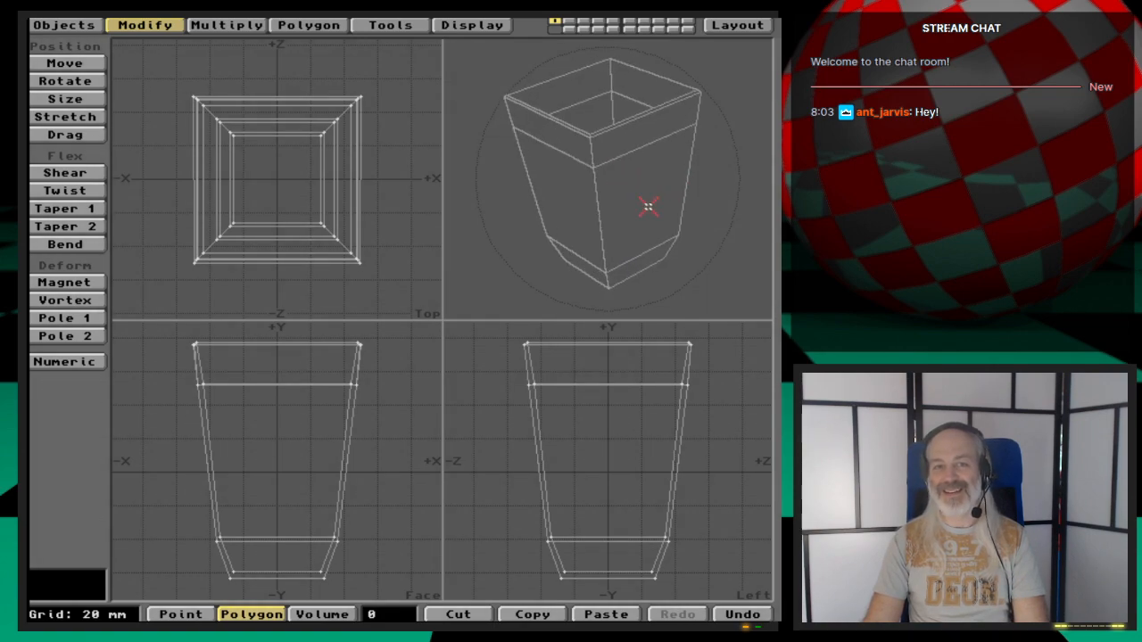
{"action": "left_click_drag", "start_coordinate": [627, 204], "coordinate": [623, 205]}
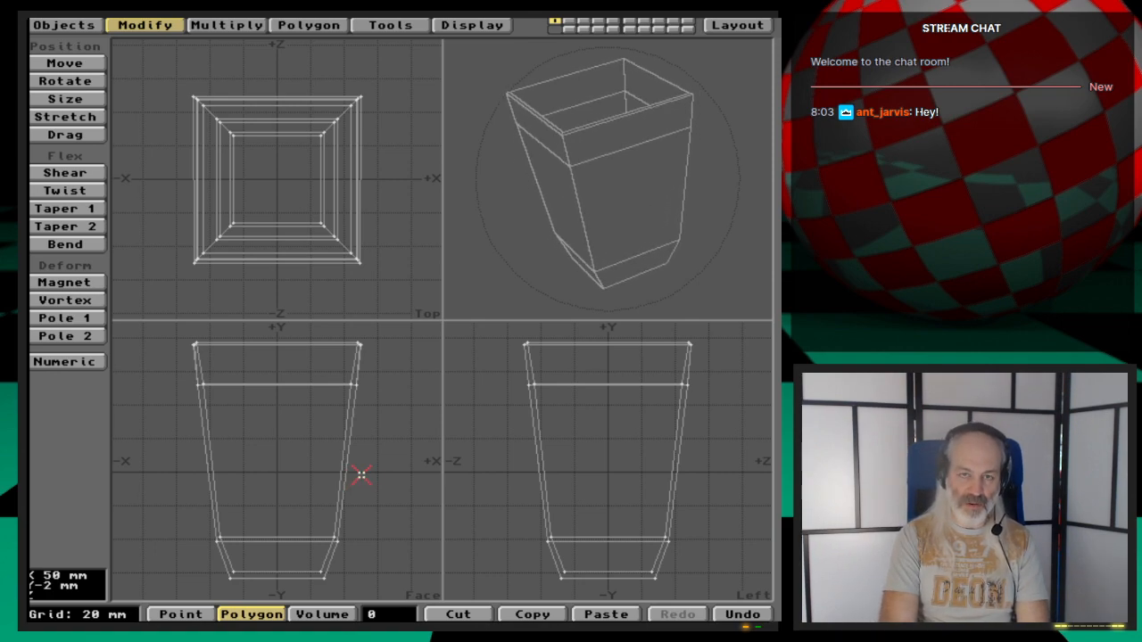
{"action": "key", "text": "u"}
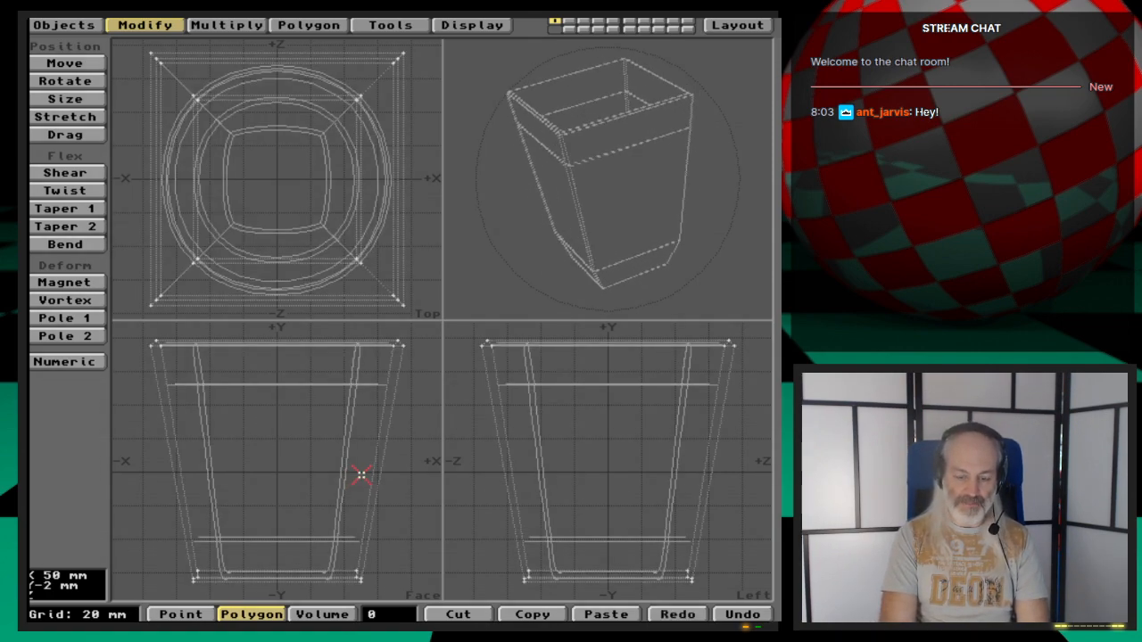
- Set the Data Options patch division to 6 and convert the MetaNURBS cage into polygons
{"action": "key", "text": "o"}
{"action": "left_click", "coordinate": [340, 378]}
{"action": "type", "text": "1"}
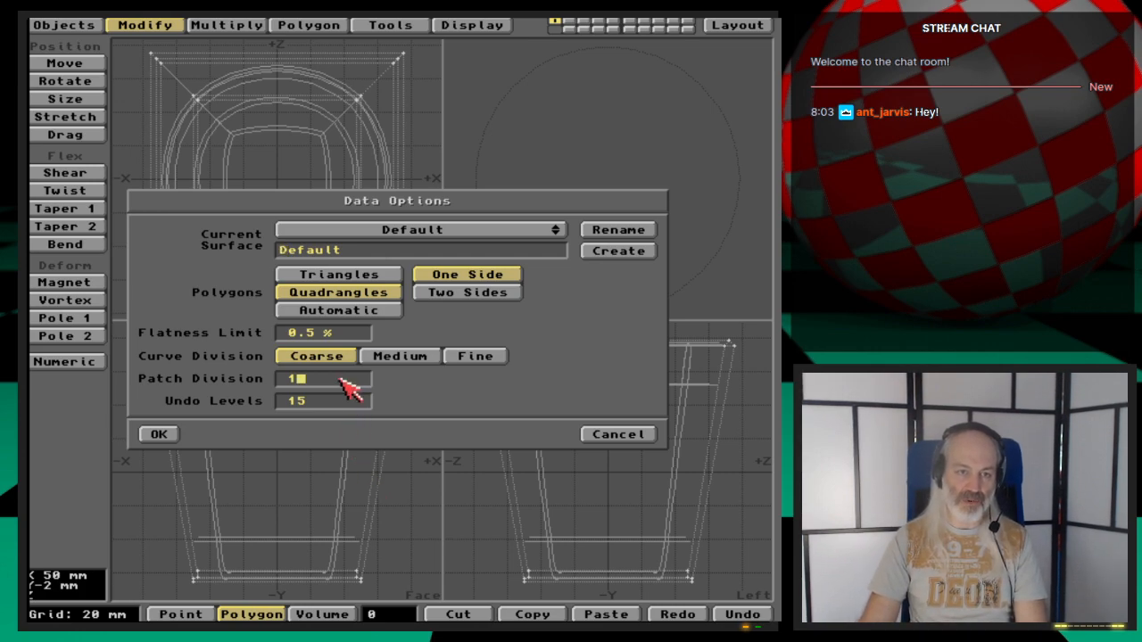
{"action": "key", "text": "BackSpace"}
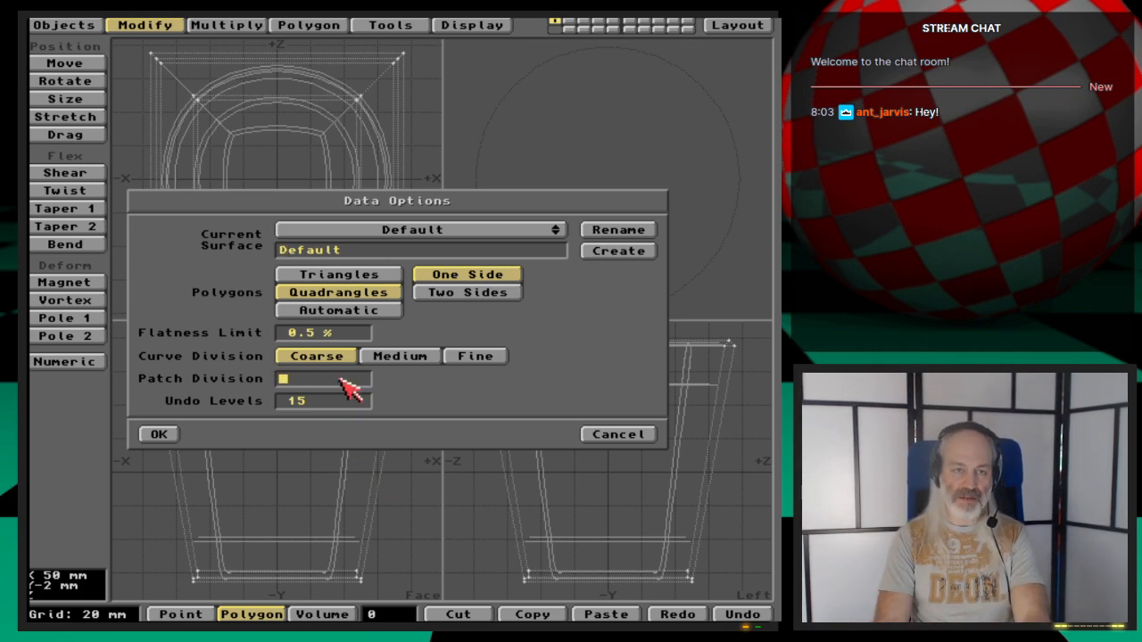
{"action": "type", "text": "6"}
{"action": "key", "text": "Tab"}
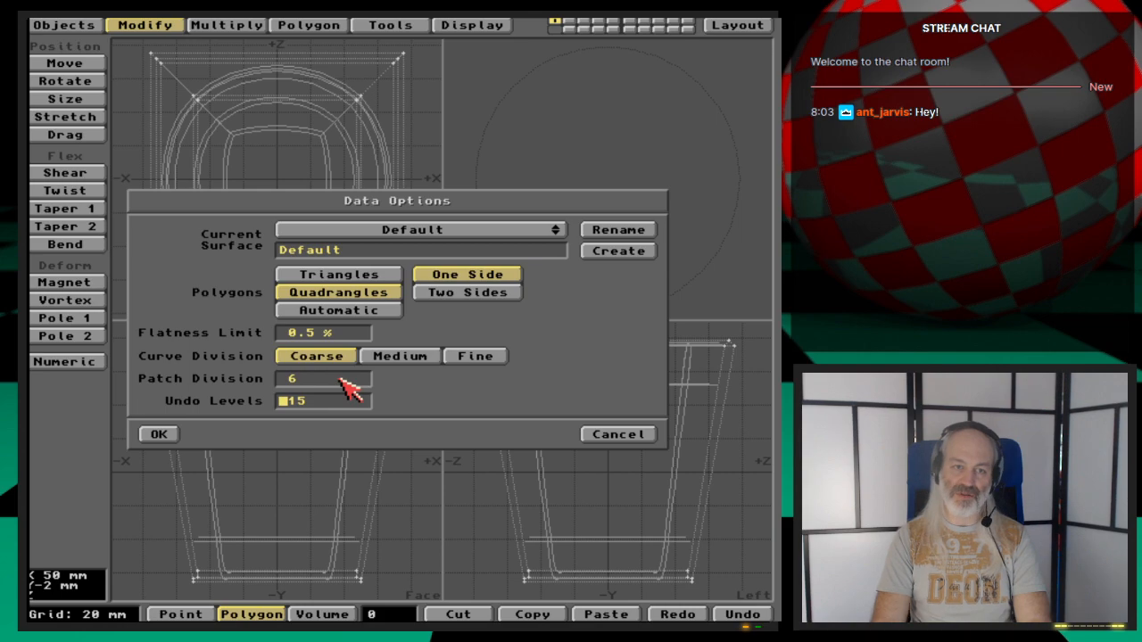
{"action": "key", "text": "Return"}
{"action": "key", "text": "Tab"}
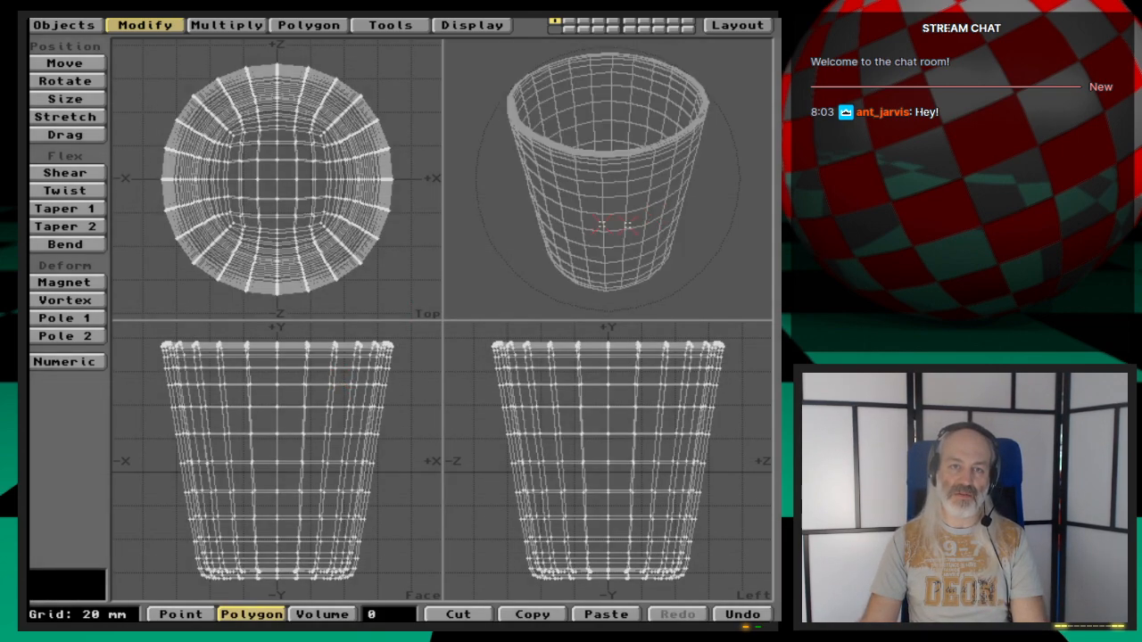
- Apply a surface named Glass to the cup's polygons
{"action": "left_click_drag", "start_coordinate": [614, 197], "coordinate": [635, 237]}
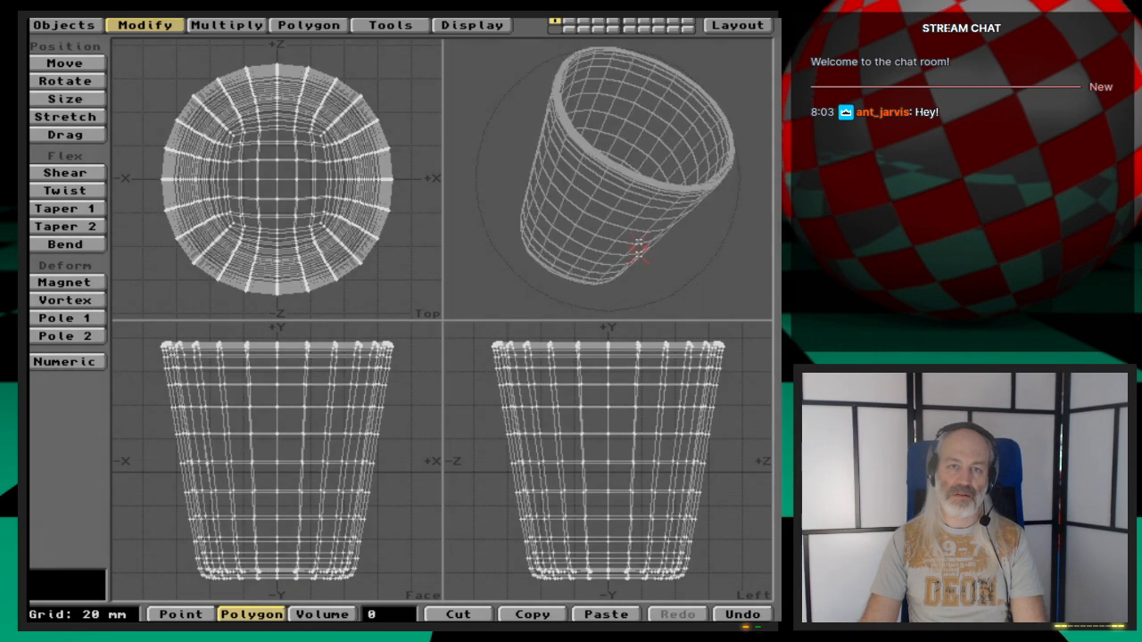
{"action": "left_click_drag", "start_coordinate": [680, 179], "coordinate": [668, 169]}
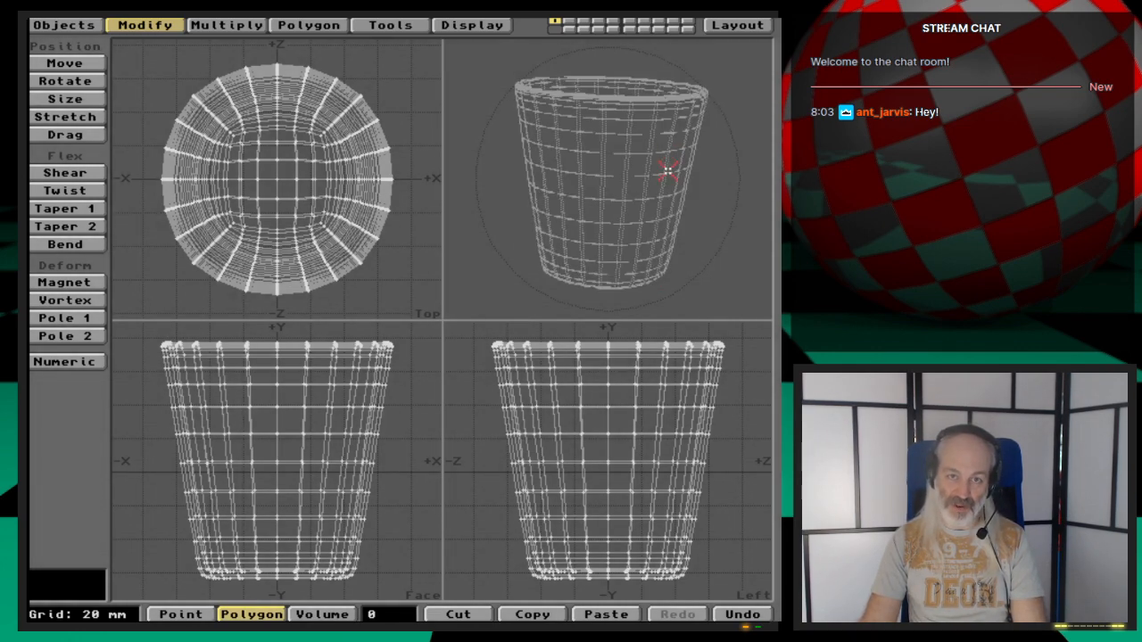
{"action": "left_click_drag", "start_coordinate": [625, 234], "coordinate": [644, 221]}
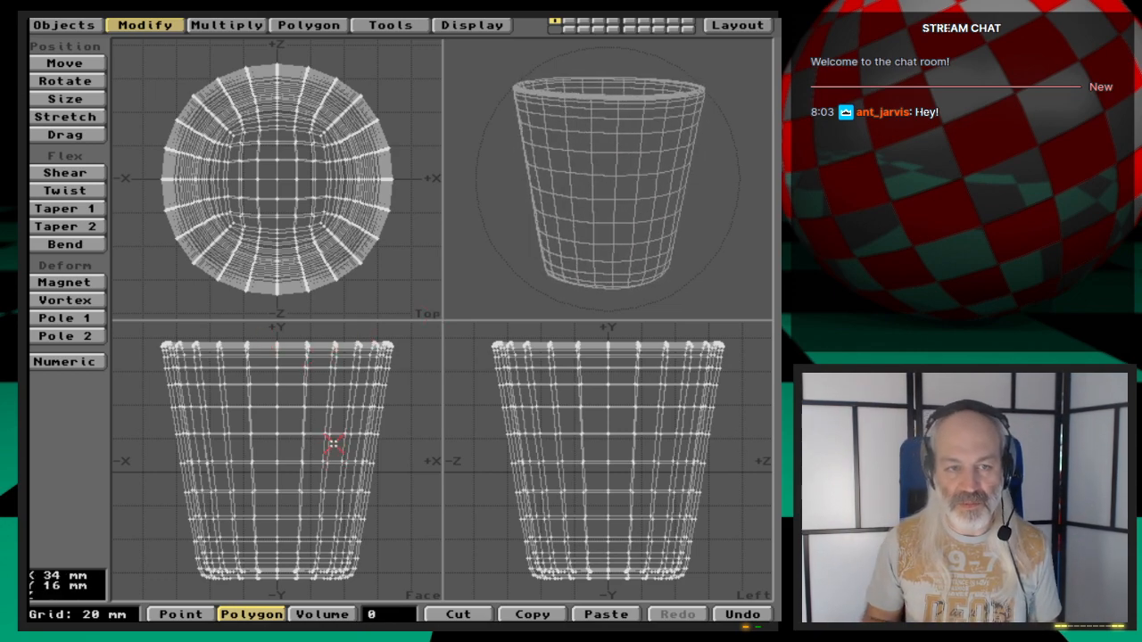
{"action": "key", "text": "q"}
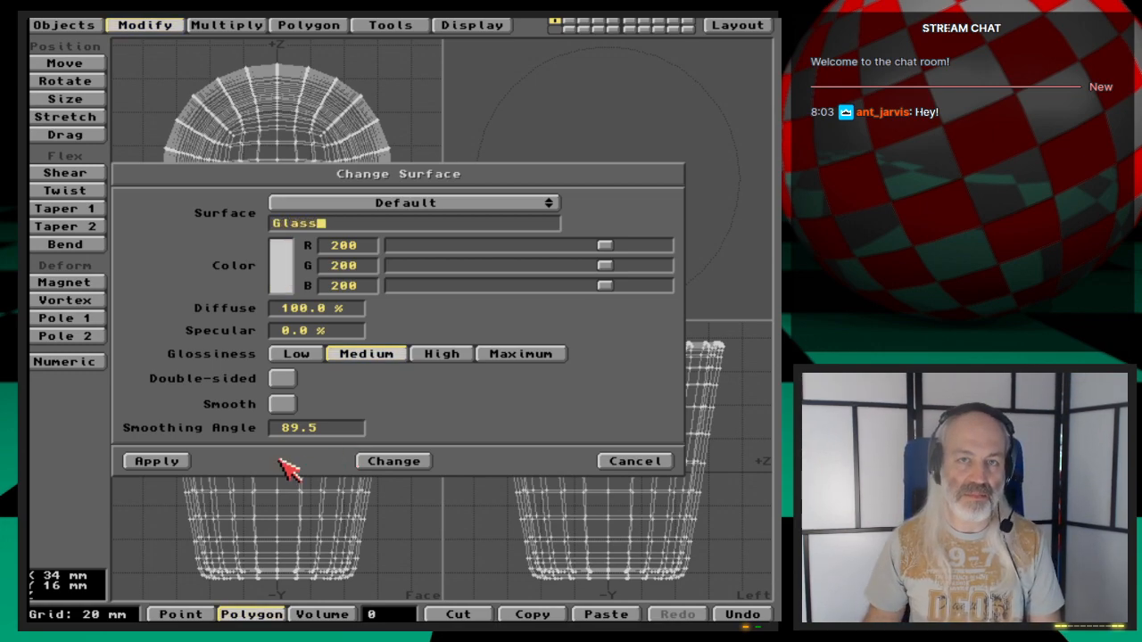
{"action": "left_click", "coordinate": [150, 462]}
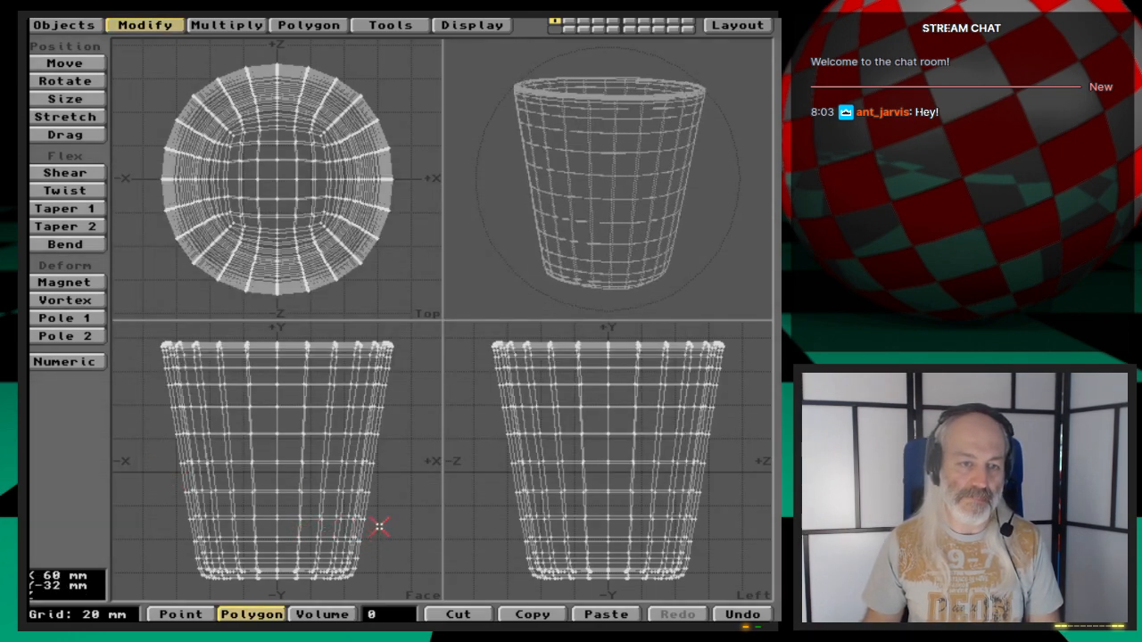
- Save the object as Glass in the 3D:webcast/Ep.48/Objects drawer
{"action": "key", "text": "s"}
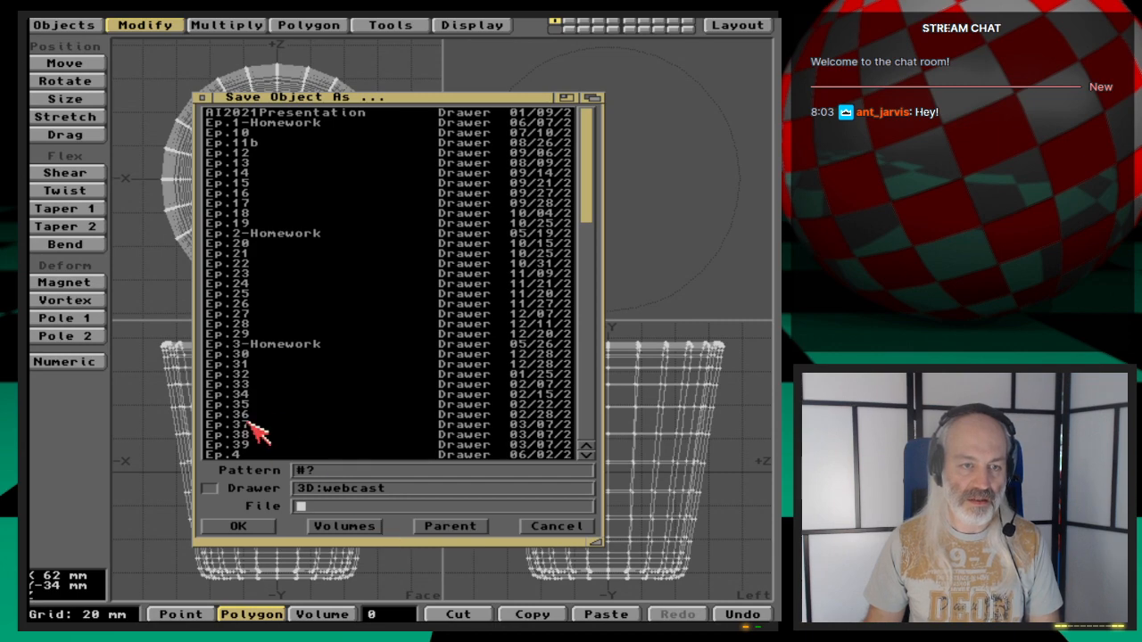
{"action": "scroll", "coordinate": [268, 421], "scroll_direction": "down", "scroll_amount": 6}
{"action": "left_click", "coordinate": [272, 366]}
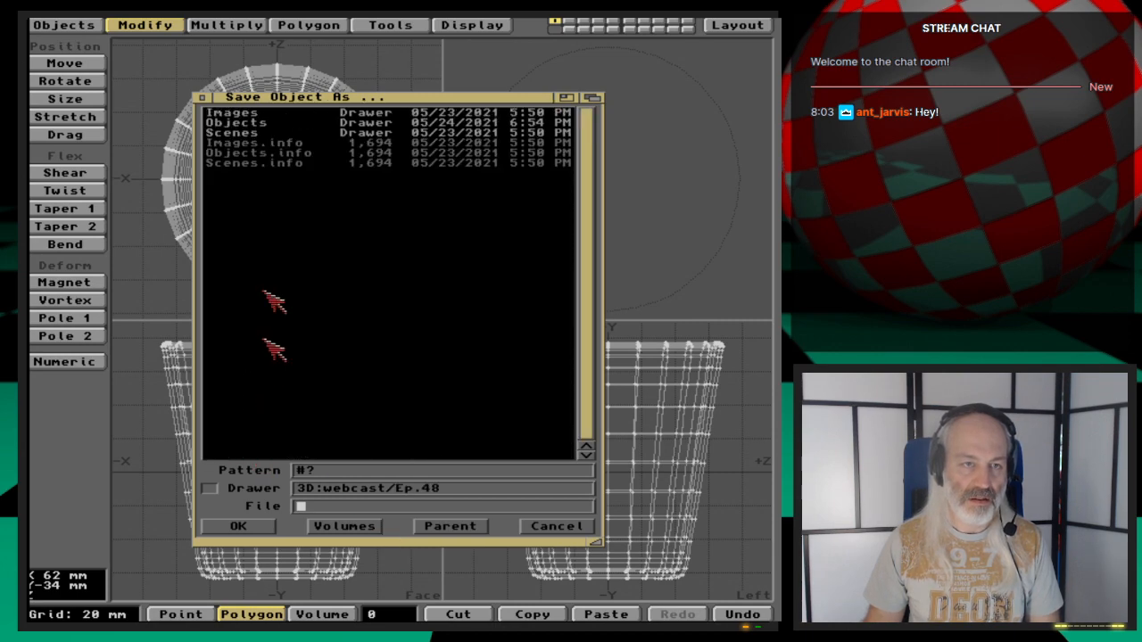
{"action": "left_click", "coordinate": [263, 123]}
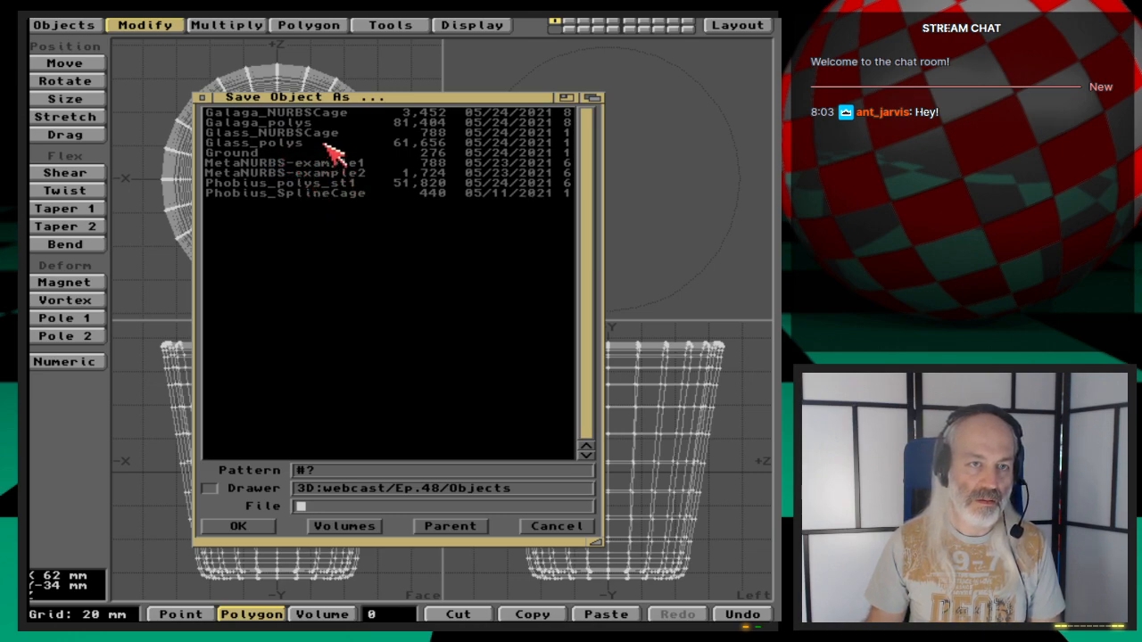
{"action": "left_click", "coordinate": [325, 144]}
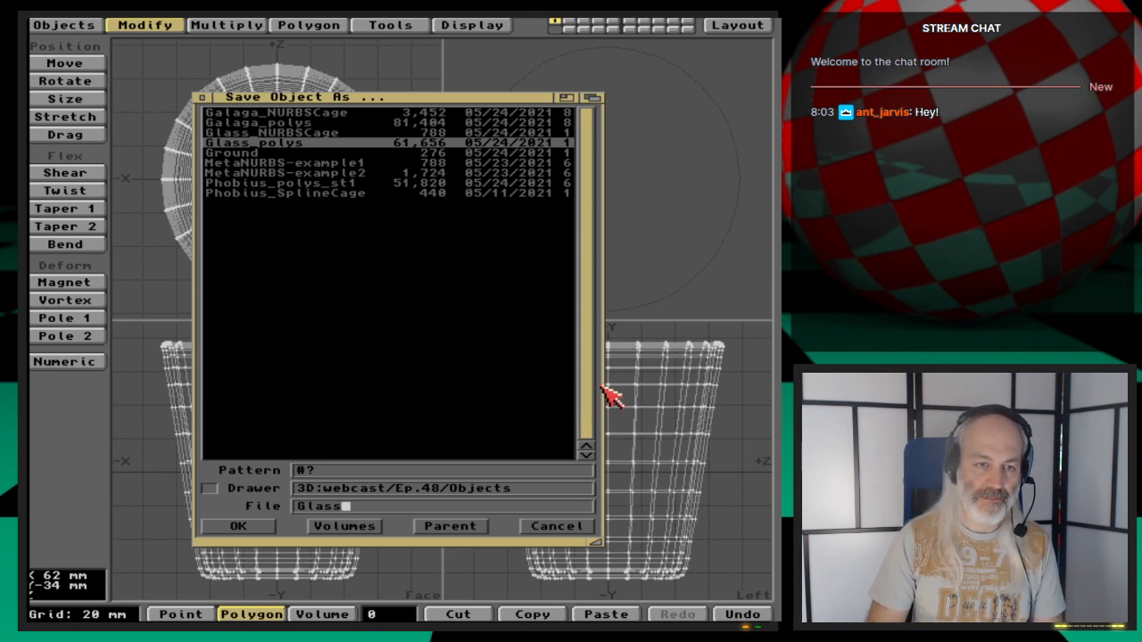
{"action": "key", "text": "Return"}
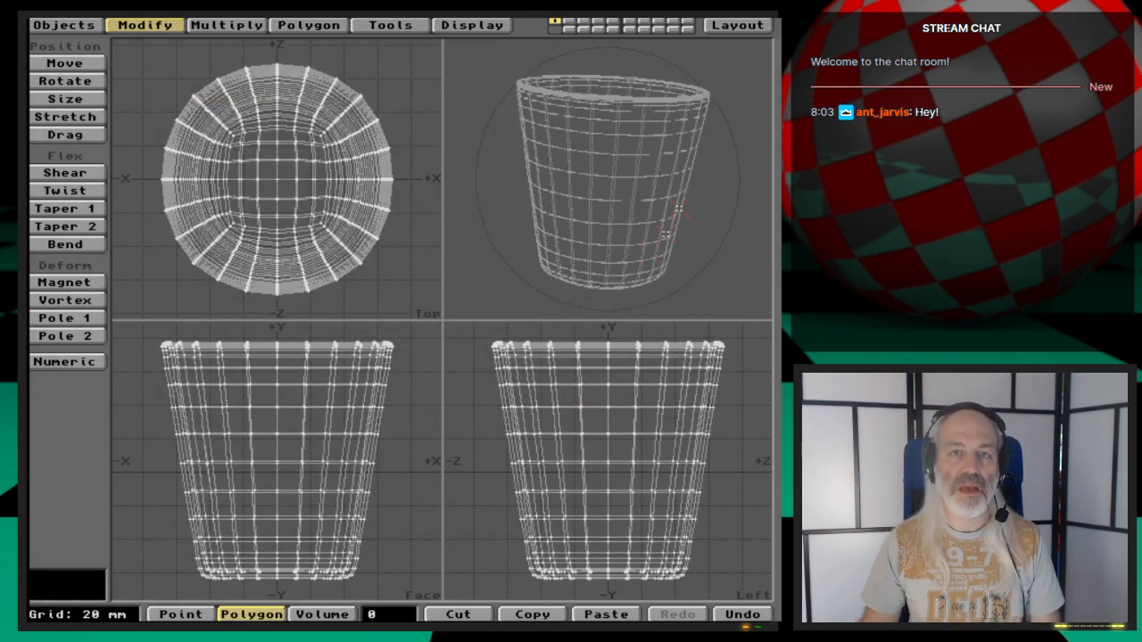
- Switch to Layout and load the ShelfOnly scene from the webcast/Ep.47/Scenes drawer
{"action": "left_click", "coordinate": [737, 25]}
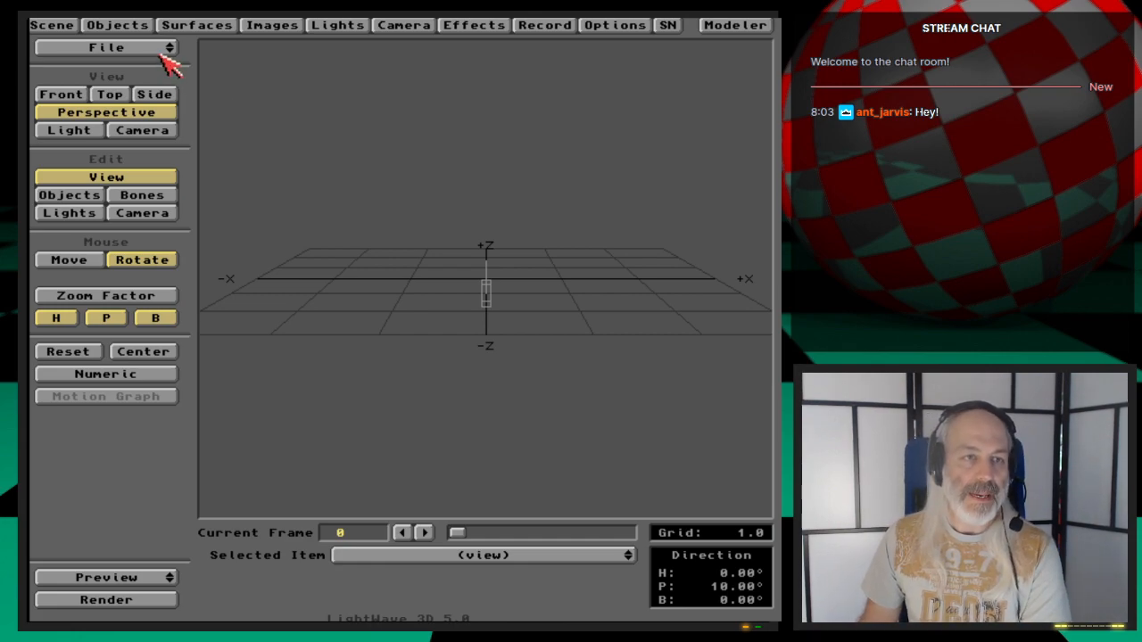
{"action": "left_click_drag", "start_coordinate": [162, 53], "coordinate": [165, 72]}
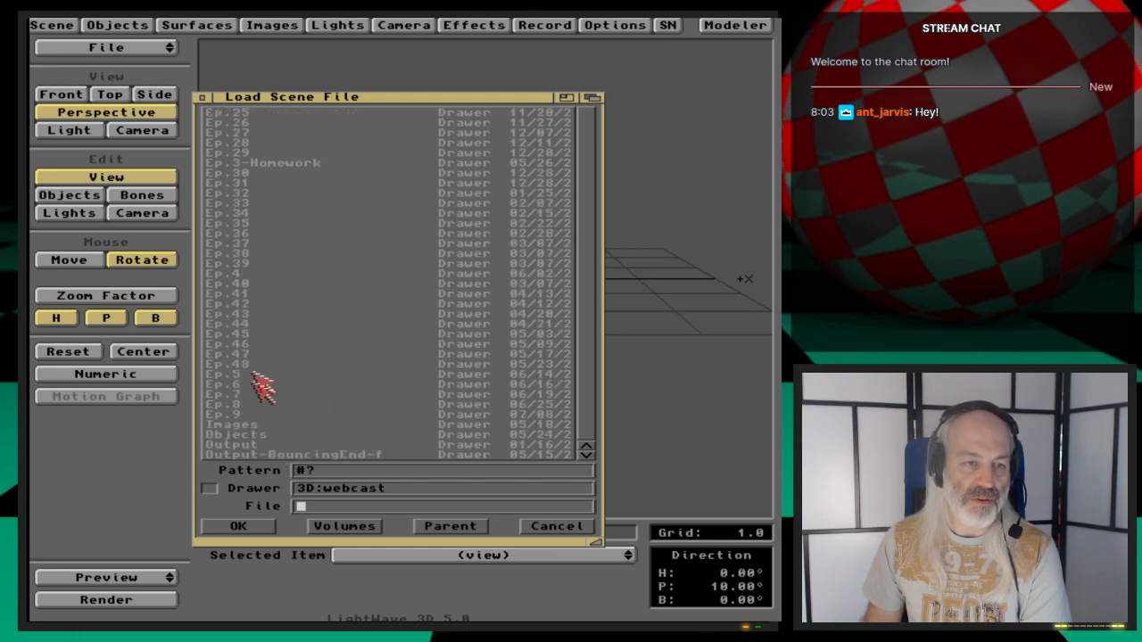
{"action": "left_click", "coordinate": [252, 355]}
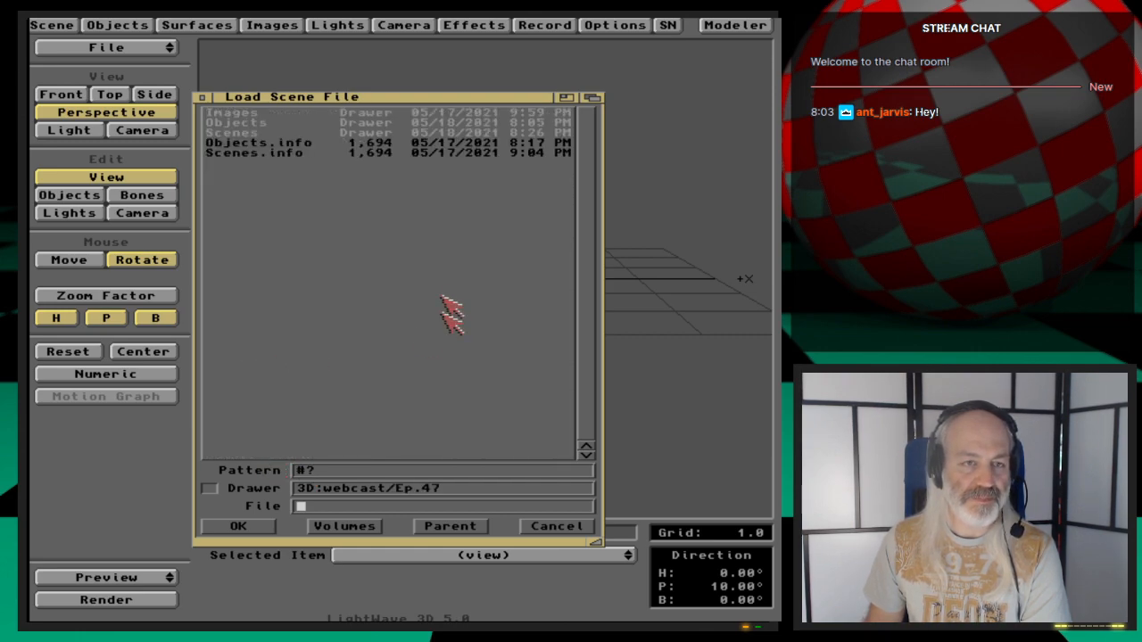
{"action": "left_click", "coordinate": [273, 133]}
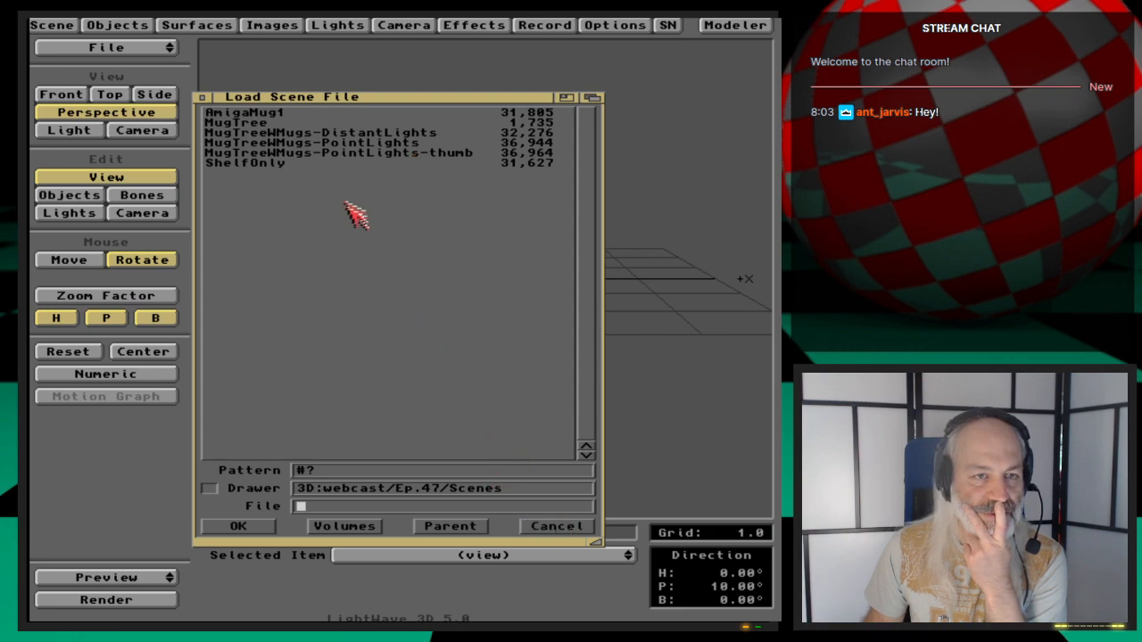
{"action": "double_click", "coordinate": [319, 163]}
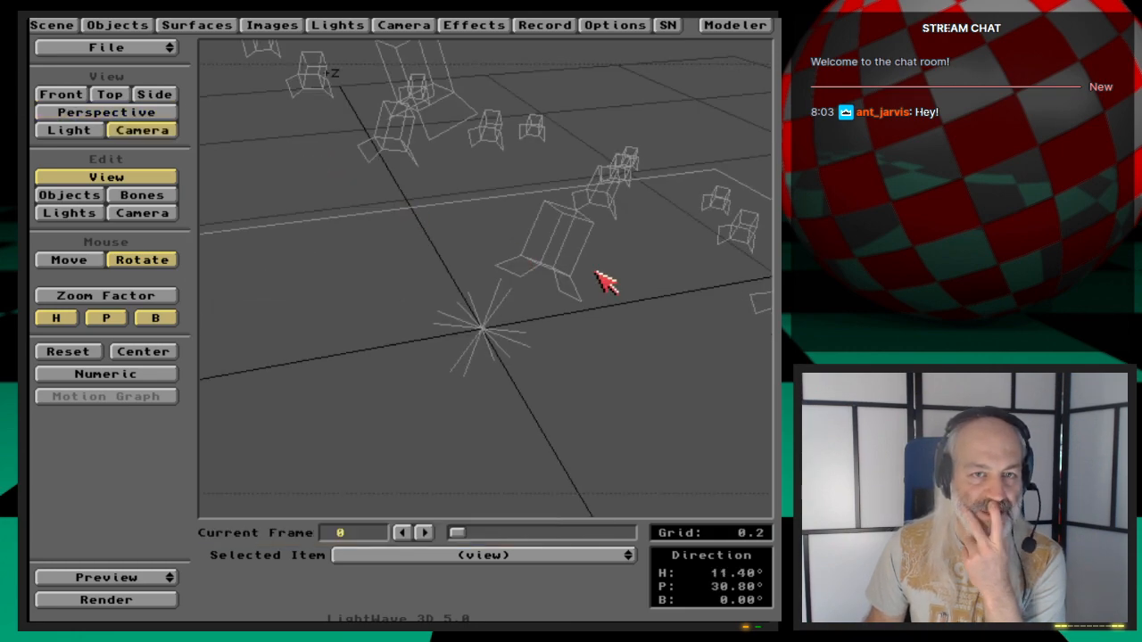
- Clear the DistantLightNull object from the scene
{"action": "left_click", "coordinate": [319, 24]}
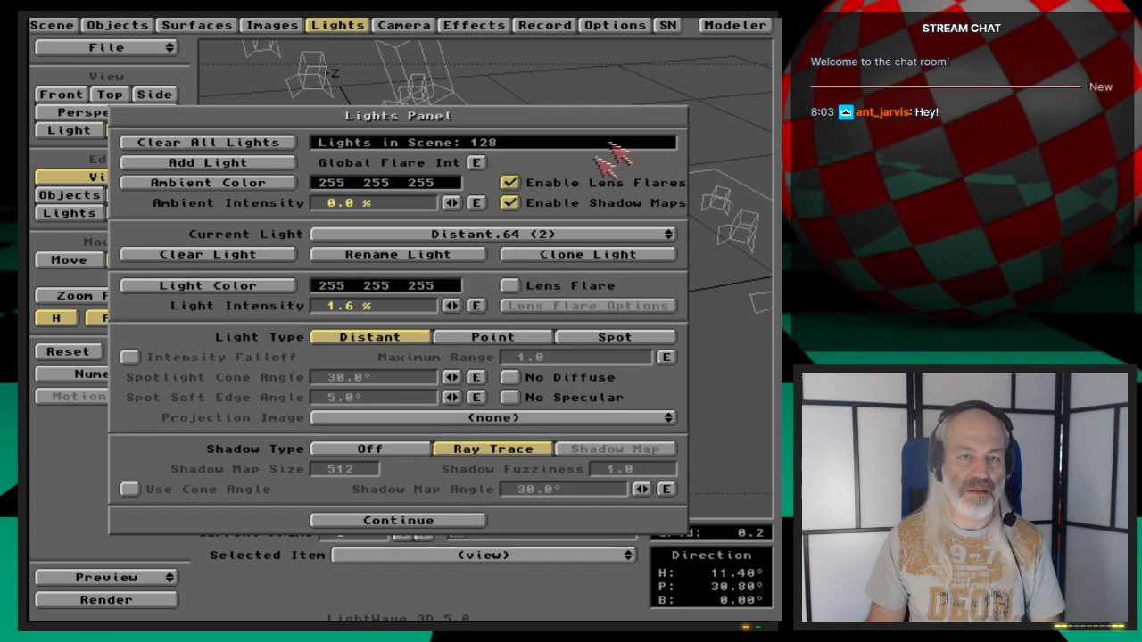
{"action": "left_click_drag", "start_coordinate": [542, 236], "coordinate": [533, 296]}
{"action": "left_click", "coordinate": [361, 22]}
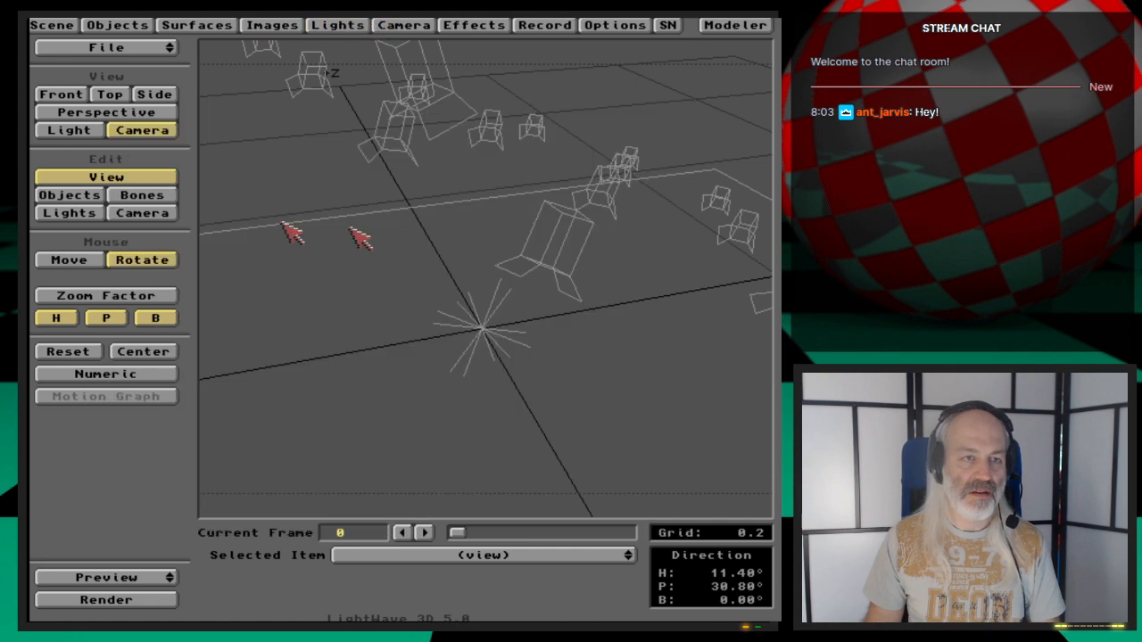
{"action": "left_click", "coordinate": [68, 21]}
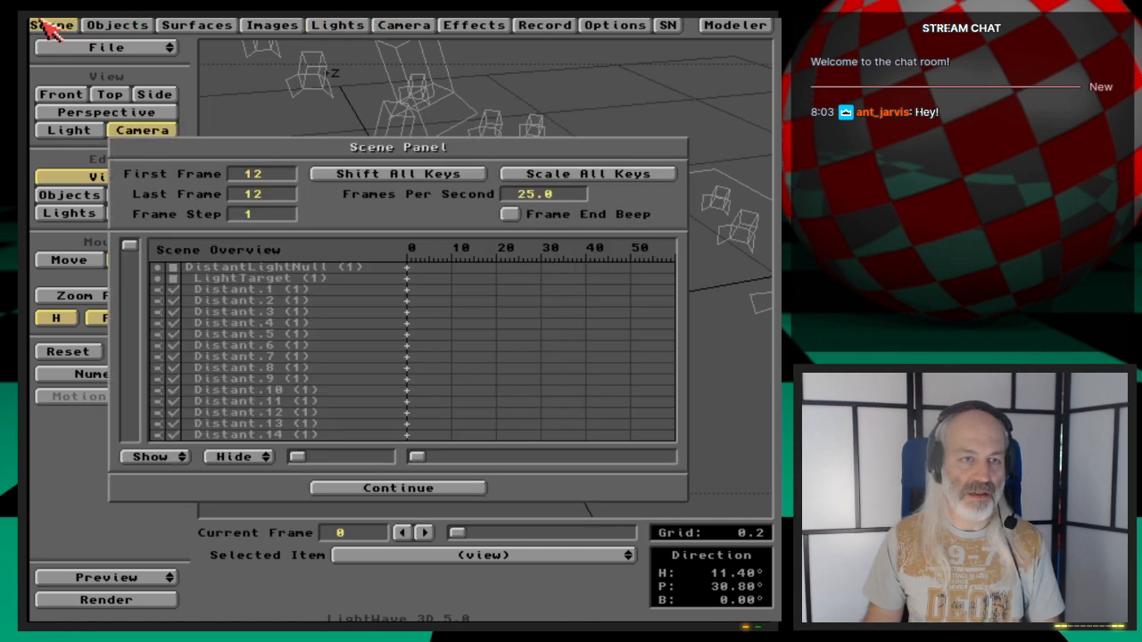
{"action": "left_click", "coordinate": [114, 27]}
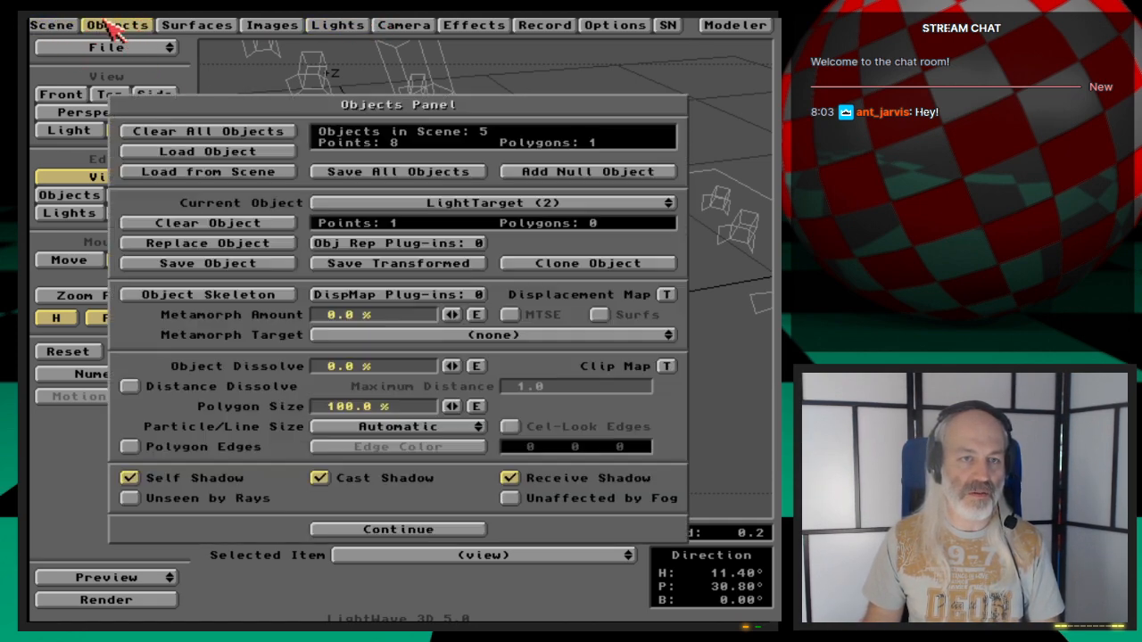
{"action": "left_click_drag", "start_coordinate": [487, 205], "coordinate": [493, 192]}
{"action": "left_click", "coordinate": [279, 227]}
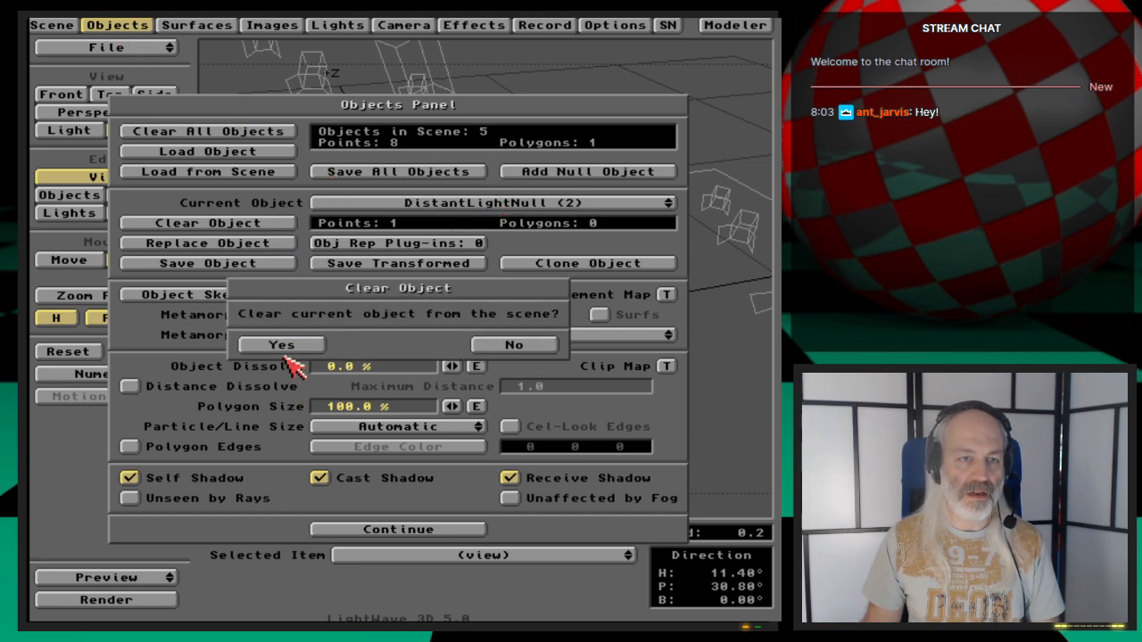
{"action": "left_click", "coordinate": [294, 346]}
{"action": "left_click", "coordinate": [285, 346]}
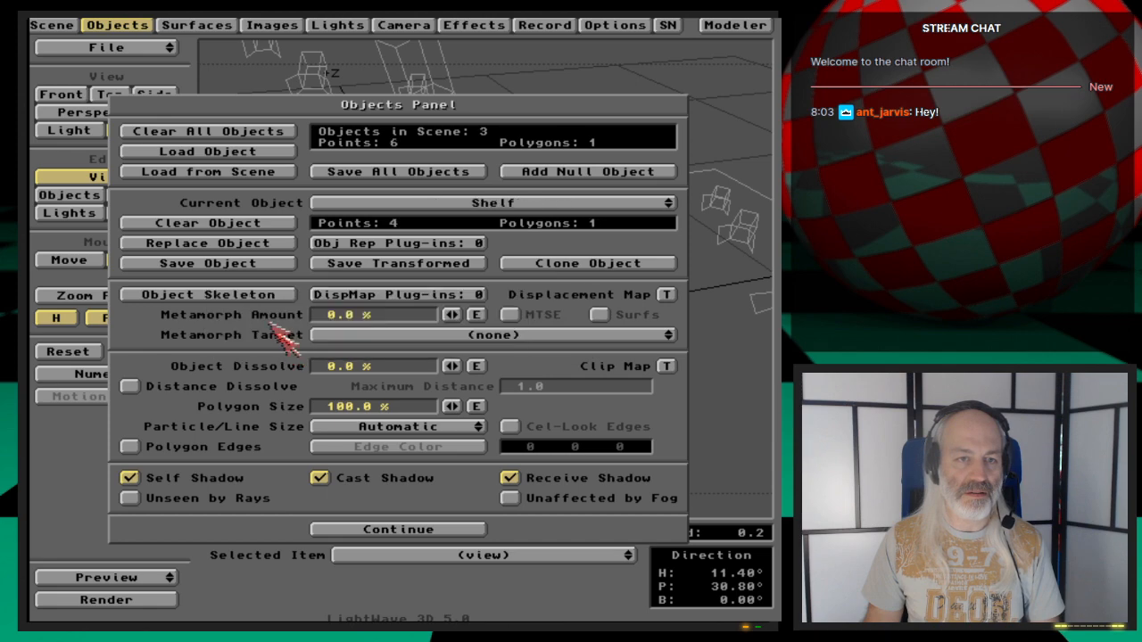
- Load the Glass object from the webcast/Ep.48/Objects drawer into the scene
{"action": "left_click", "coordinate": [116, 25]}
{"action": "left_click", "coordinate": [143, 25]}
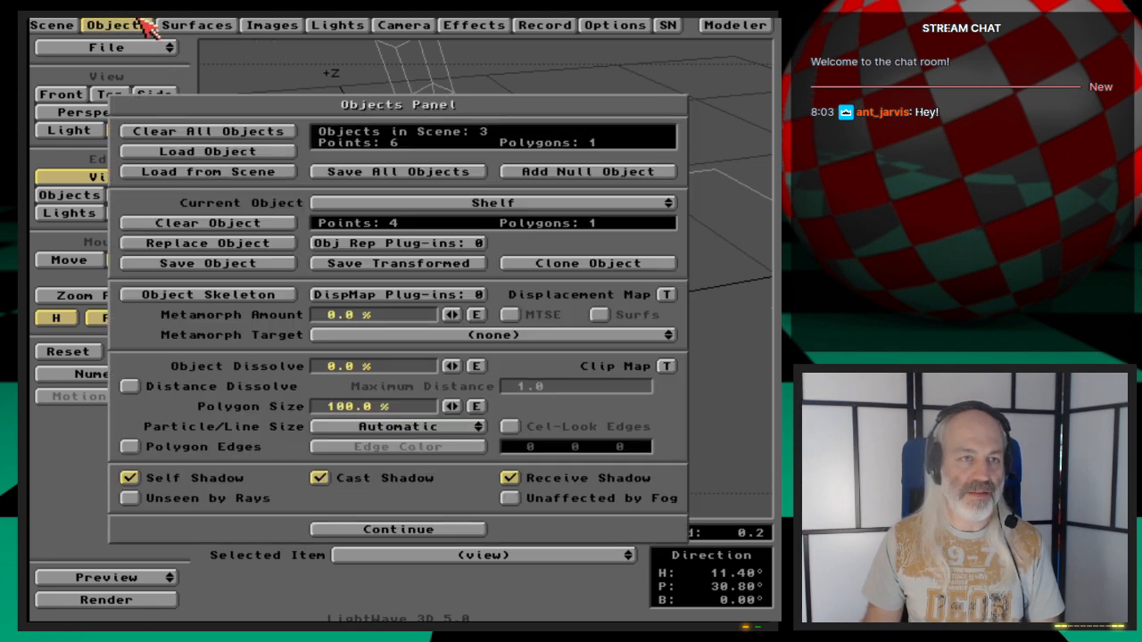
{"action": "left_click", "coordinate": [222, 152]}
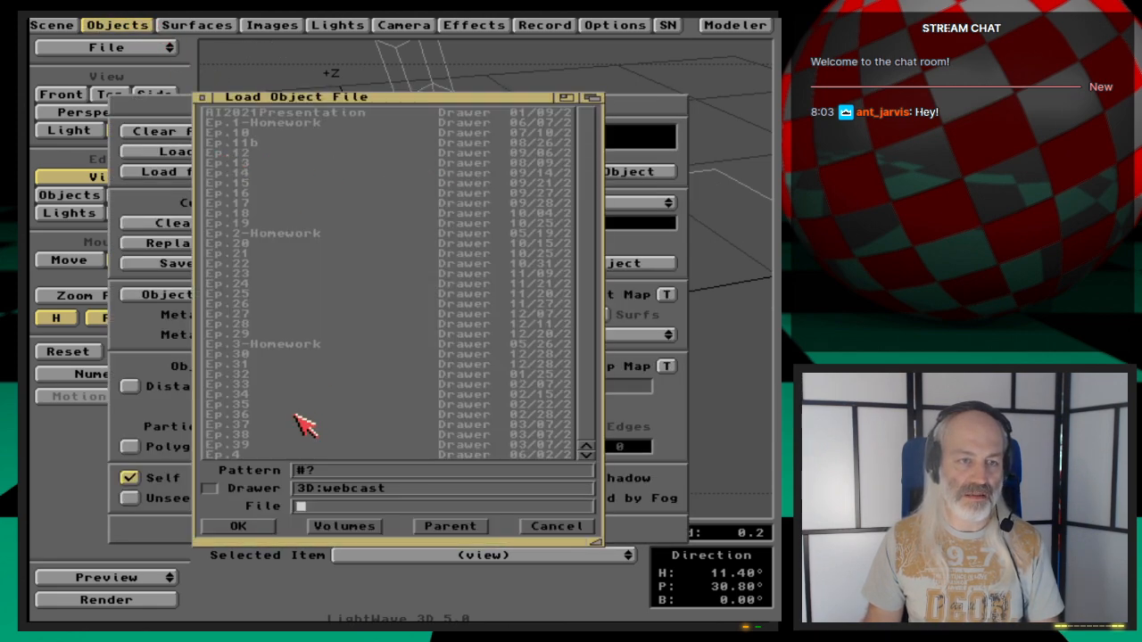
{"action": "scroll", "coordinate": [294, 414], "scroll_direction": "down", "scroll_amount": 6}
{"action": "left_click", "coordinate": [254, 364]}
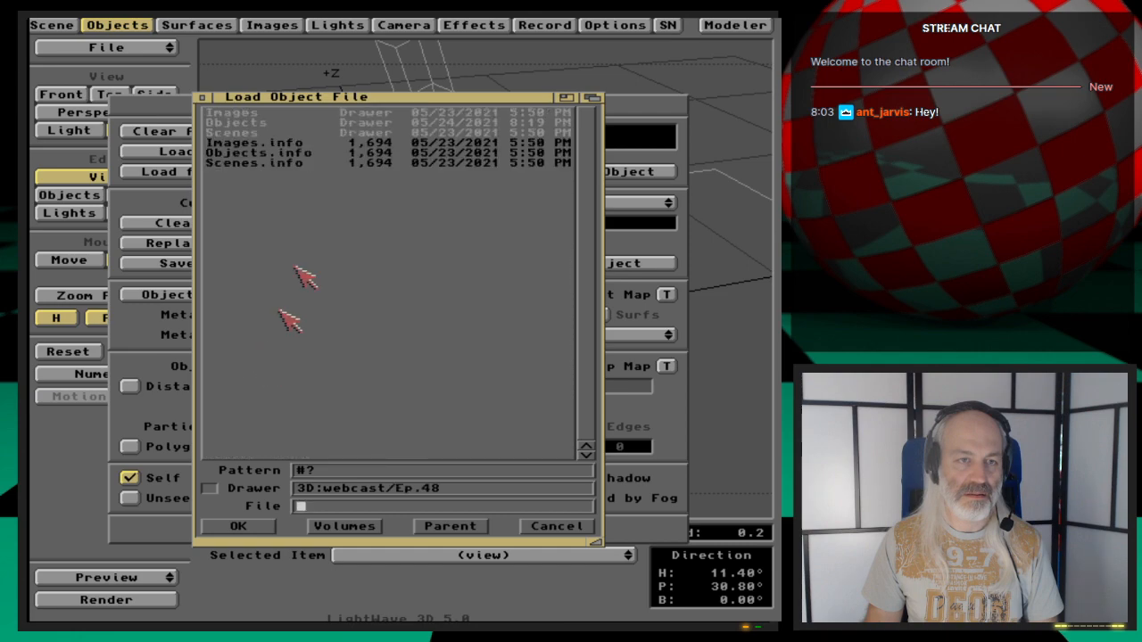
{"action": "left_click", "coordinate": [255, 125]}
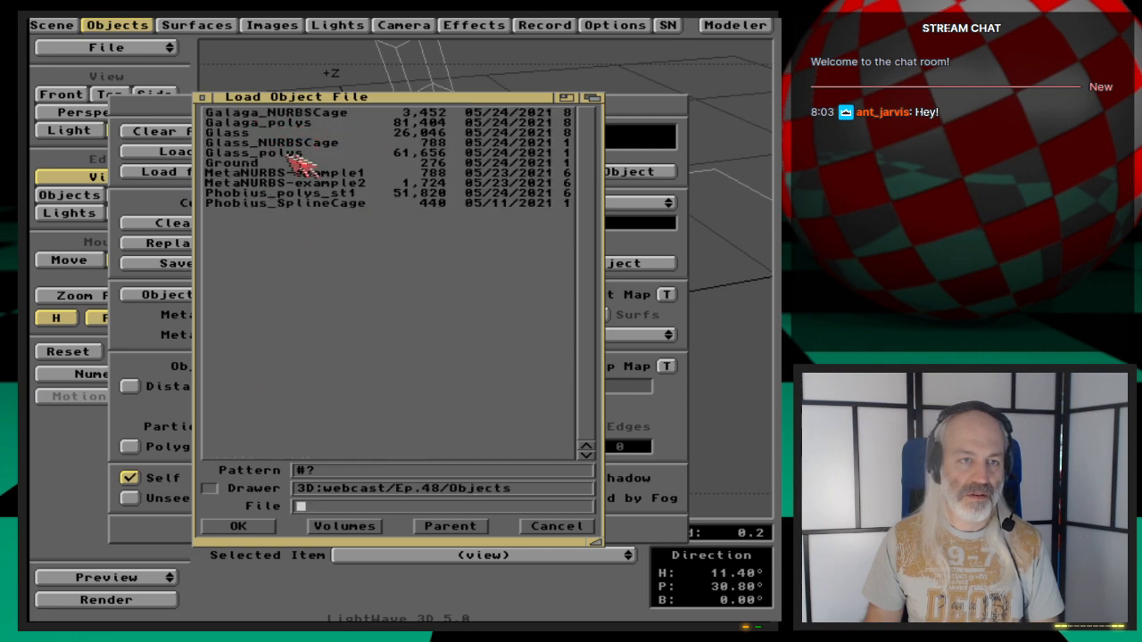
{"action": "double_click", "coordinate": [255, 132]}
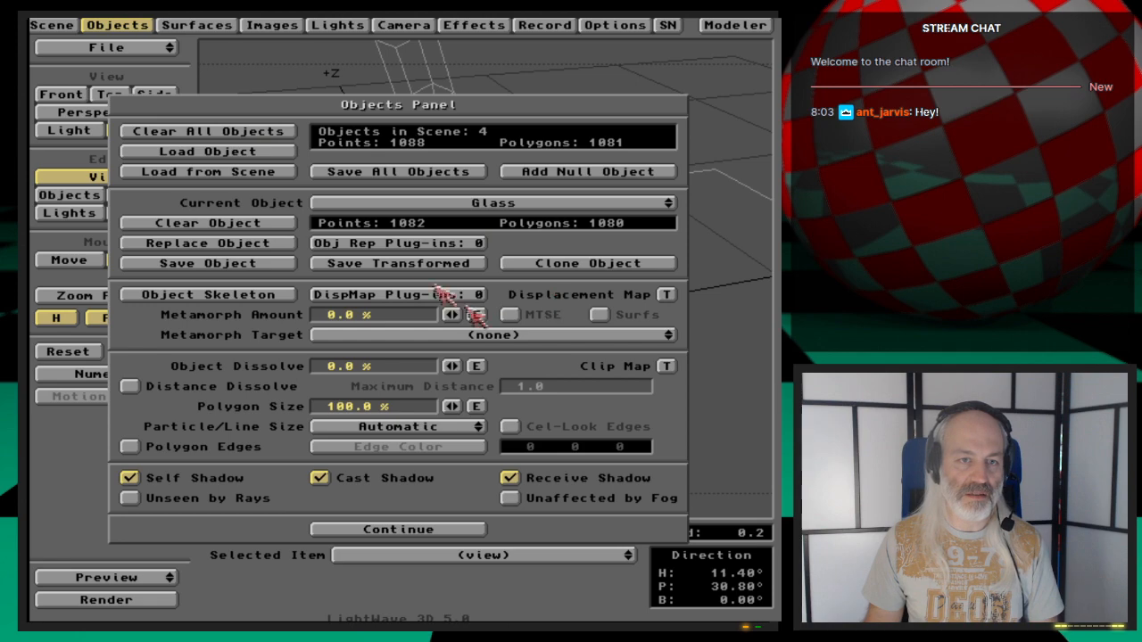
{"action": "left_click", "coordinate": [116, 24]}
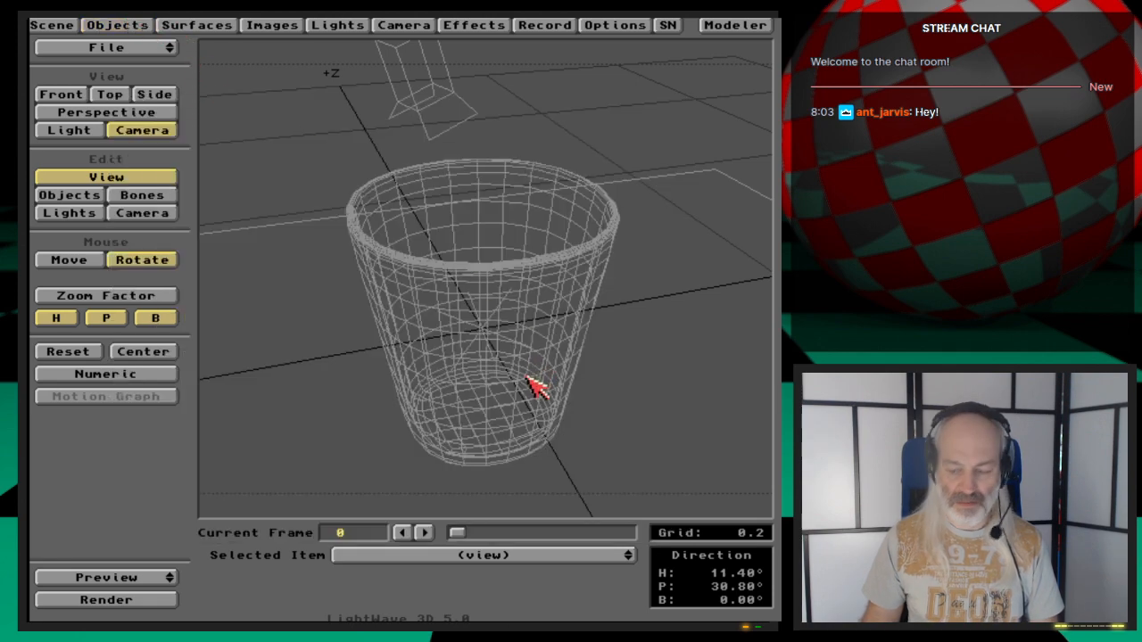
- Switch to the front view and hide all lights through the scene overview
{"action": "key", "text": "2"}
{"action": "key", "text": "1"}
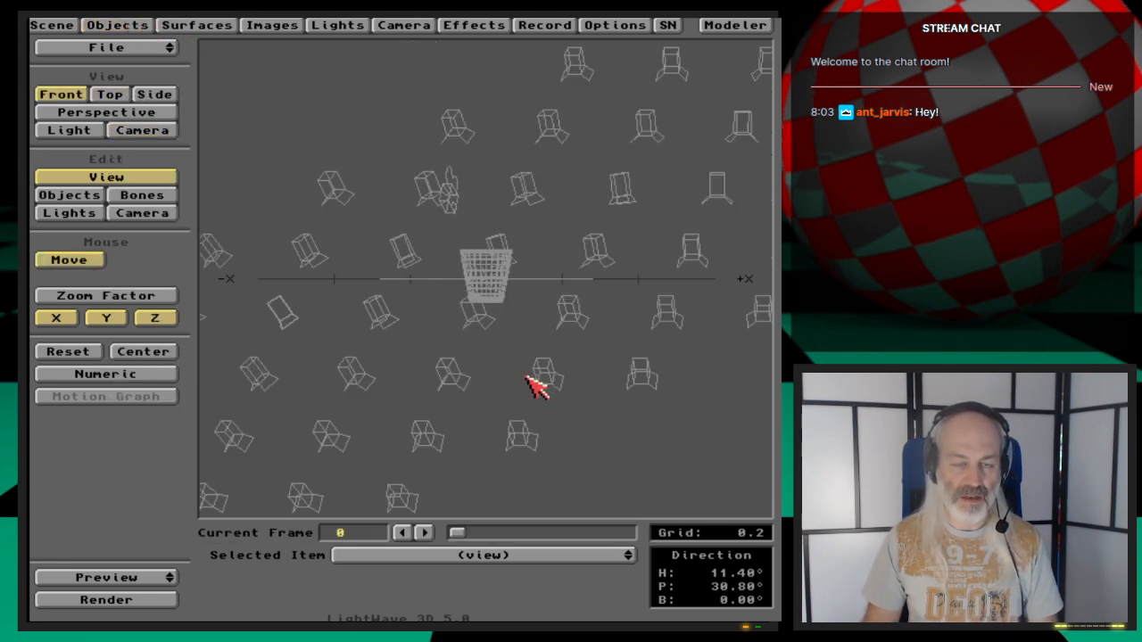
{"action": "left_click", "coordinate": [52, 25]}
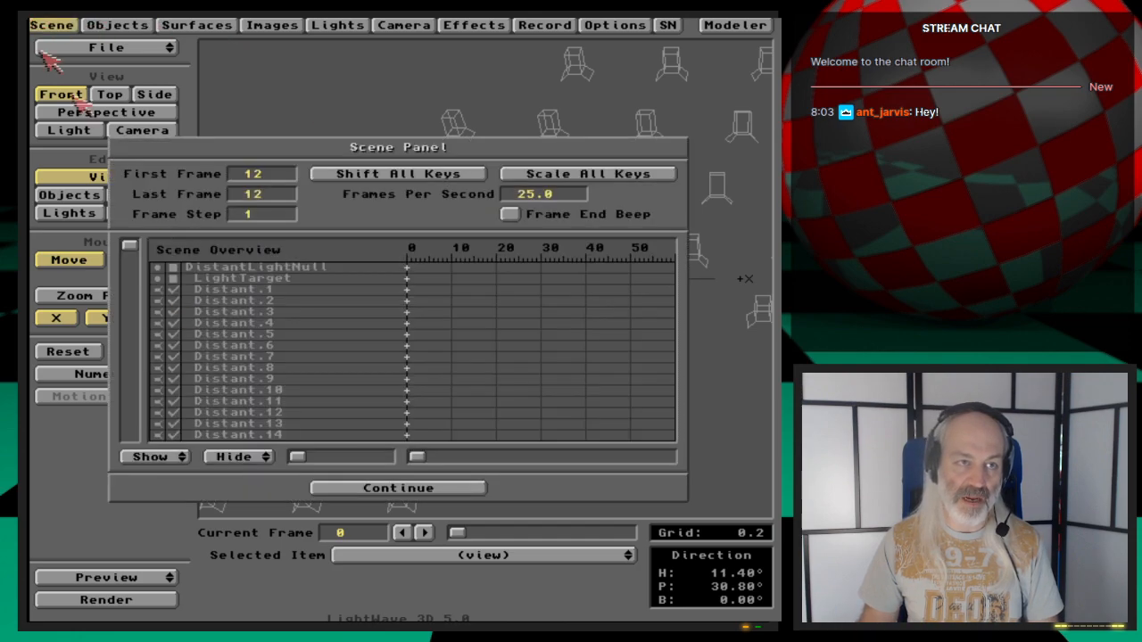
{"action": "left_click_drag", "start_coordinate": [247, 462], "coordinate": [260, 487]}
{"action": "left_click", "coordinate": [385, 489]}
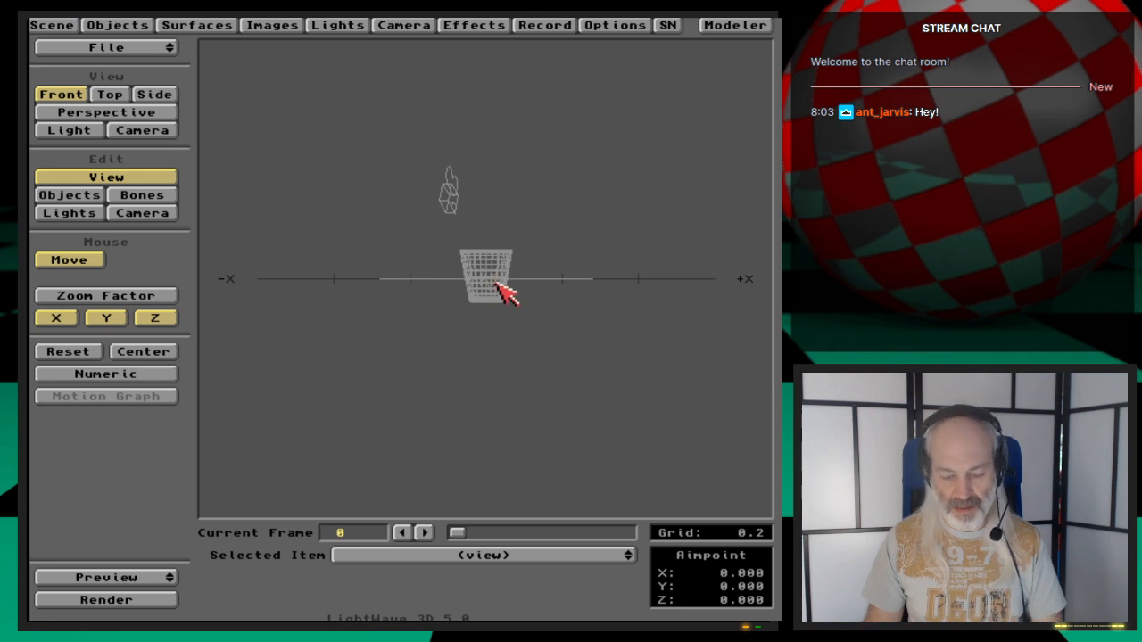
- Return to Modeler and inspect the position of a point on the cup's base
{"action": "key", "text": "period"}
{"action": "key", "text": "period"}
{"action": "key", "text": "period"}
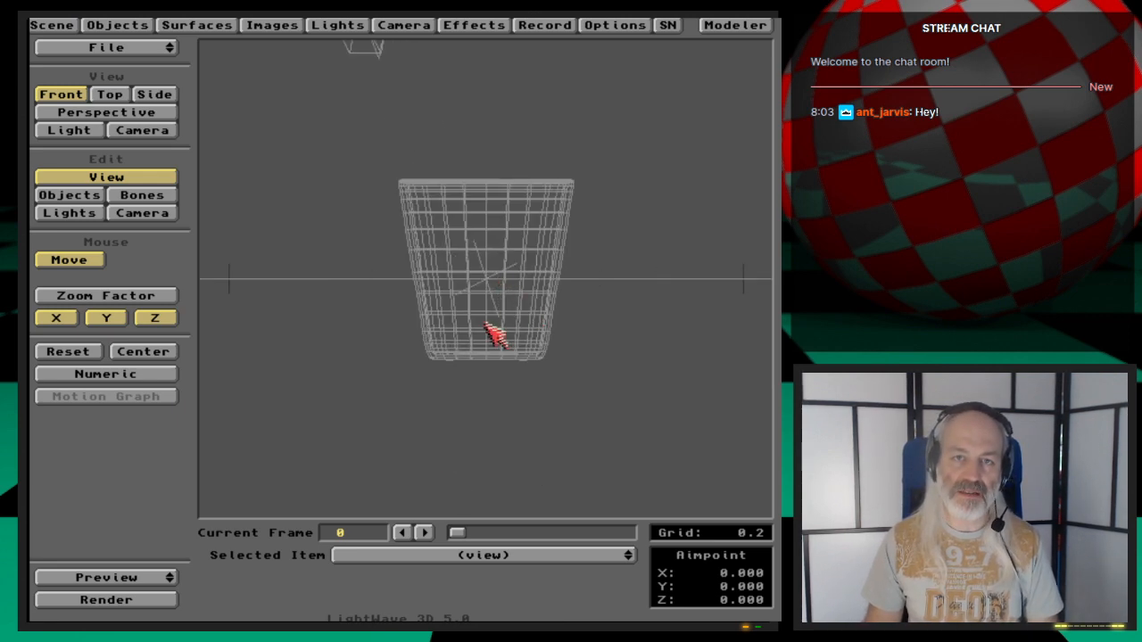
{"action": "left_click", "coordinate": [734, 26]}
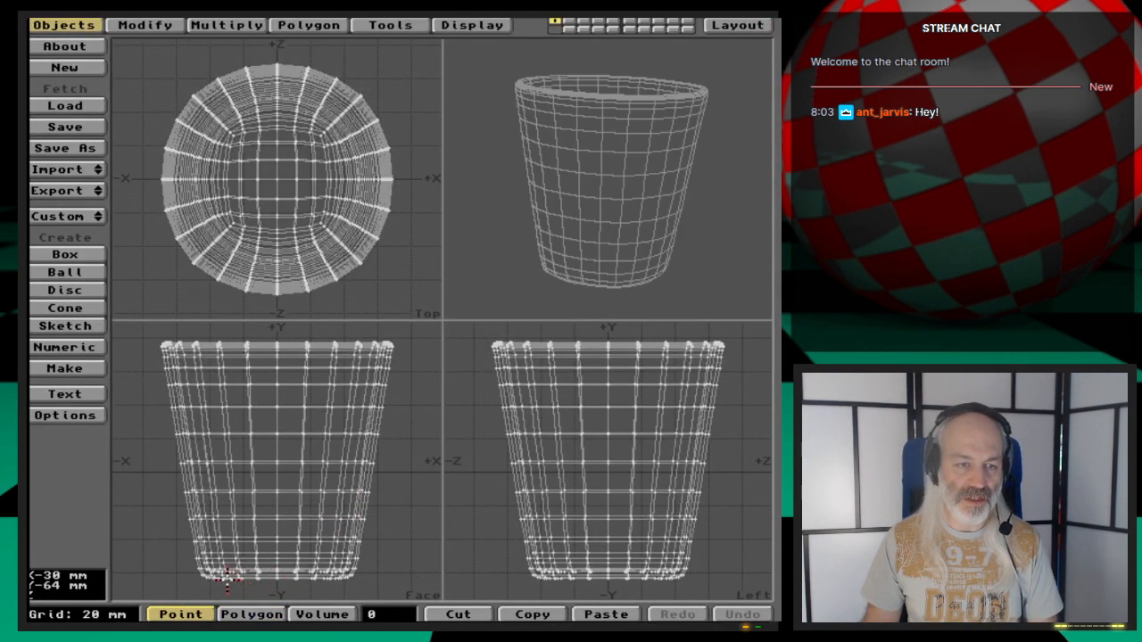
{"action": "key", "text": "g"}
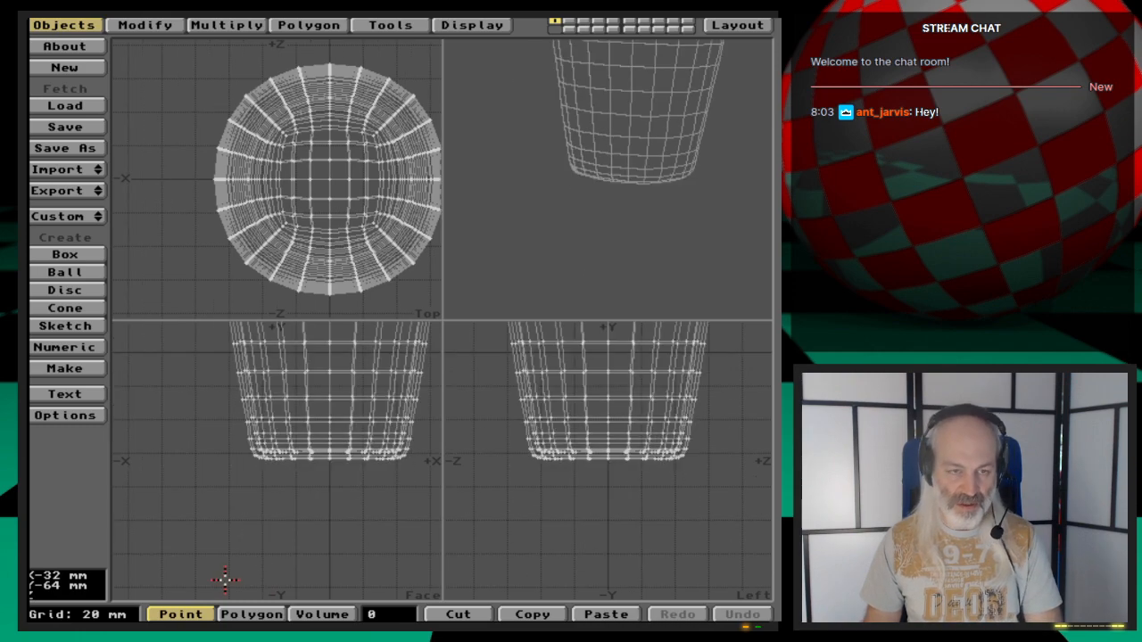
{"action": "key", "text": "period"}
{"action": "key", "text": "period"}
{"action": "key", "text": "period"}
{"action": "key", "text": "period"}
{"action": "key", "text": "period"}
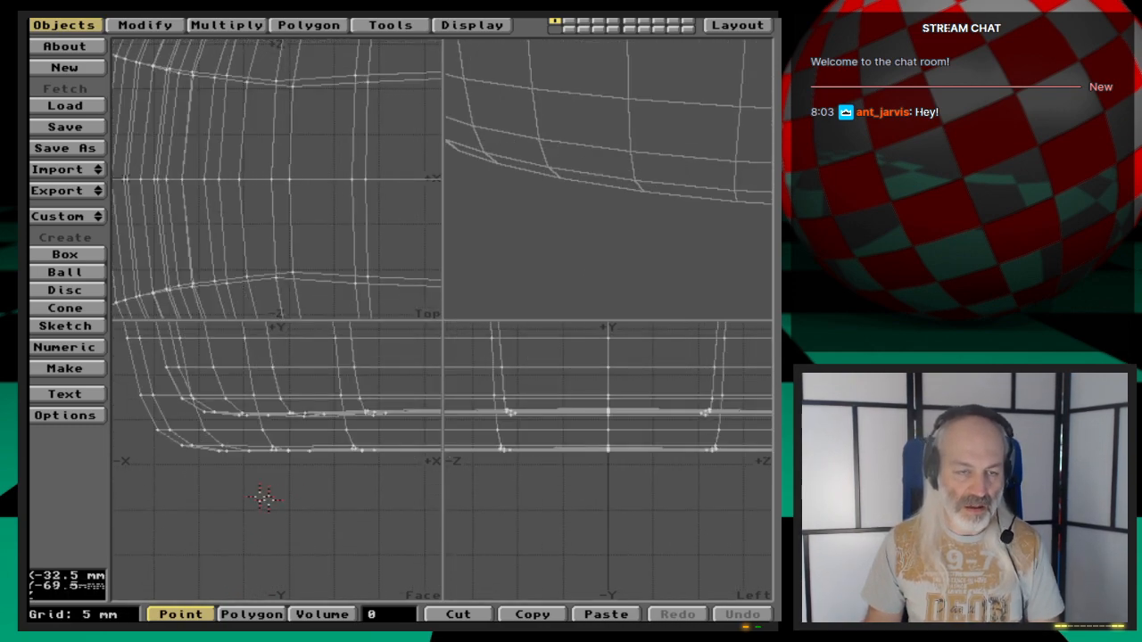
{"action": "left_click", "coordinate": [249, 453]}
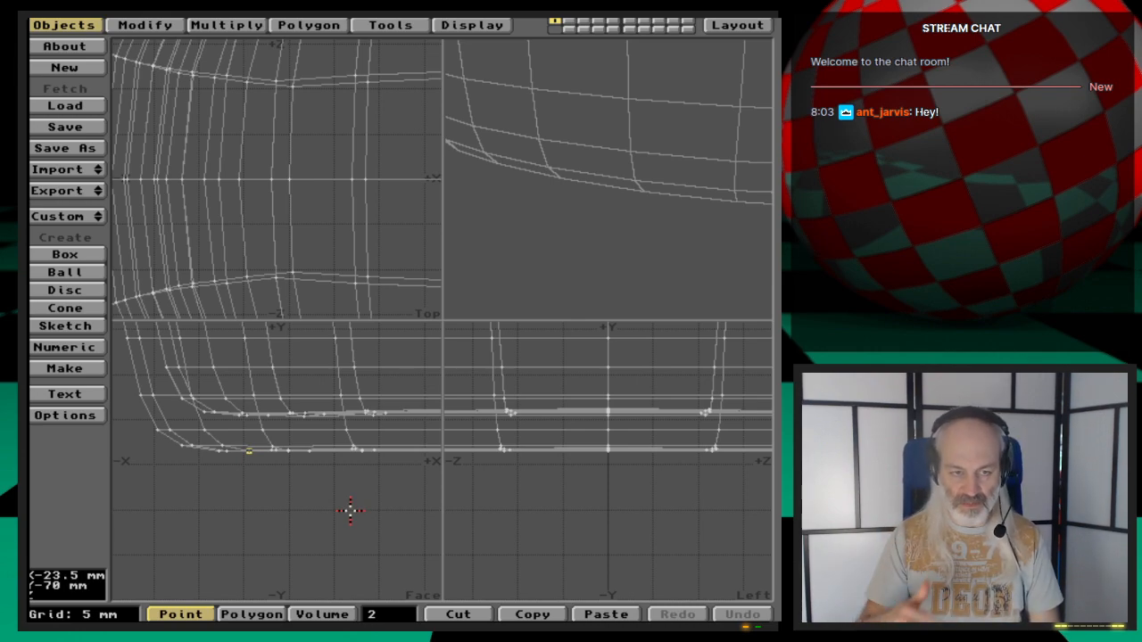
{"action": "key", "text": "i"}
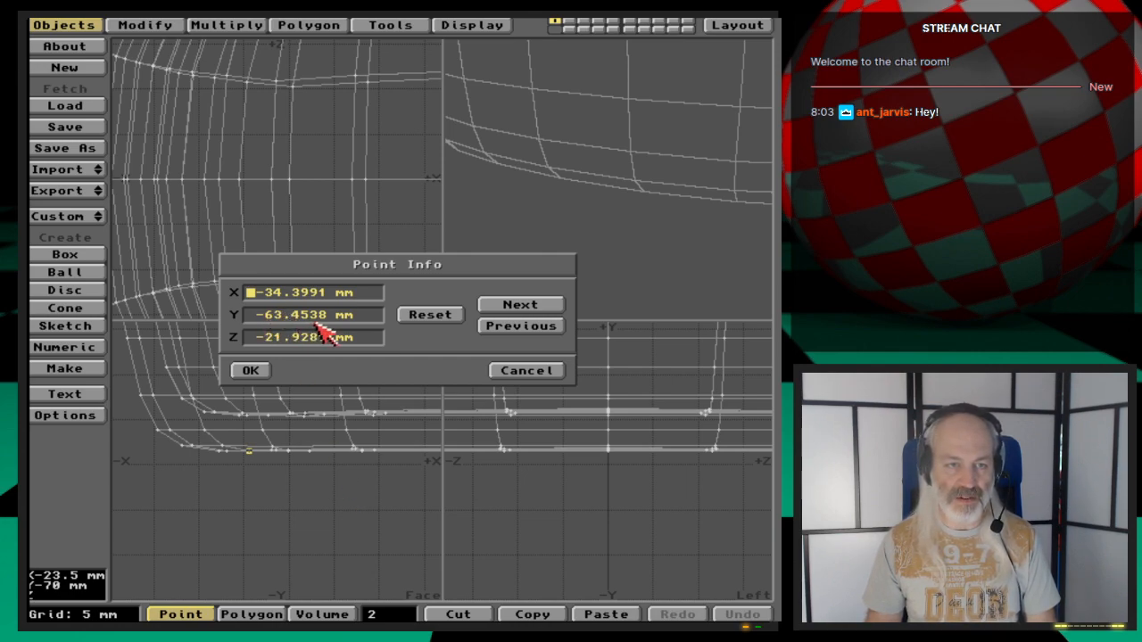
{"action": "left_click", "coordinate": [558, 373]}
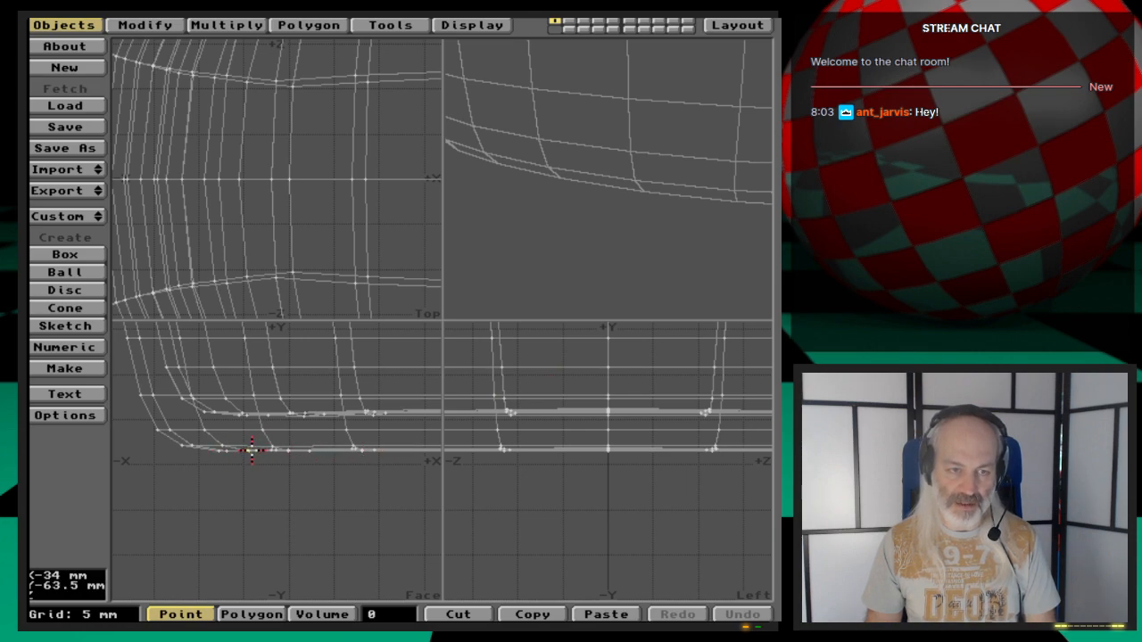
{"action": "key", "text": "t"}
{"action": "key", "text": "n"}
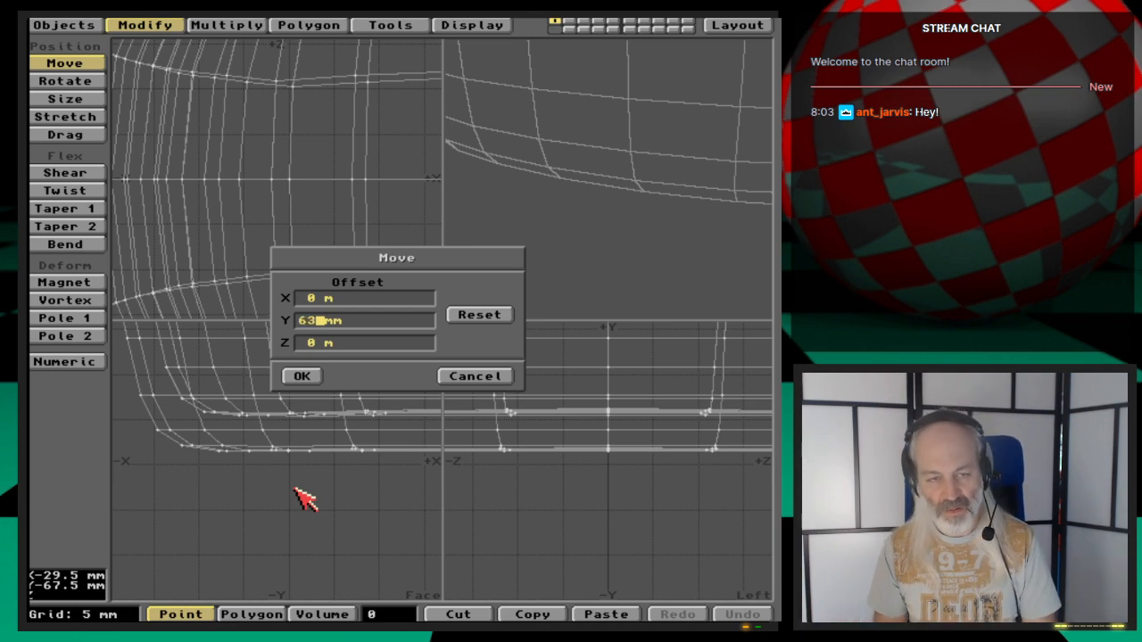
{"action": "left_click", "coordinate": [457, 376]}
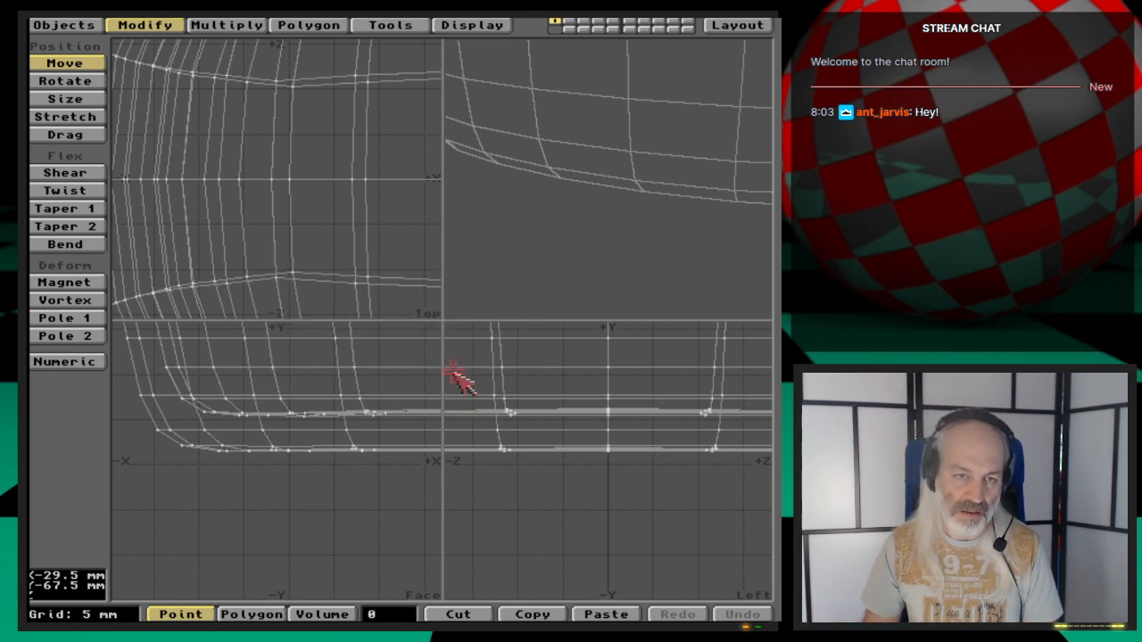
- Move the cup up 63.4538 mm along Y using a numeric Move
{"action": "key", "text": "space"}
{"action": "left_click", "coordinate": [250, 451]}
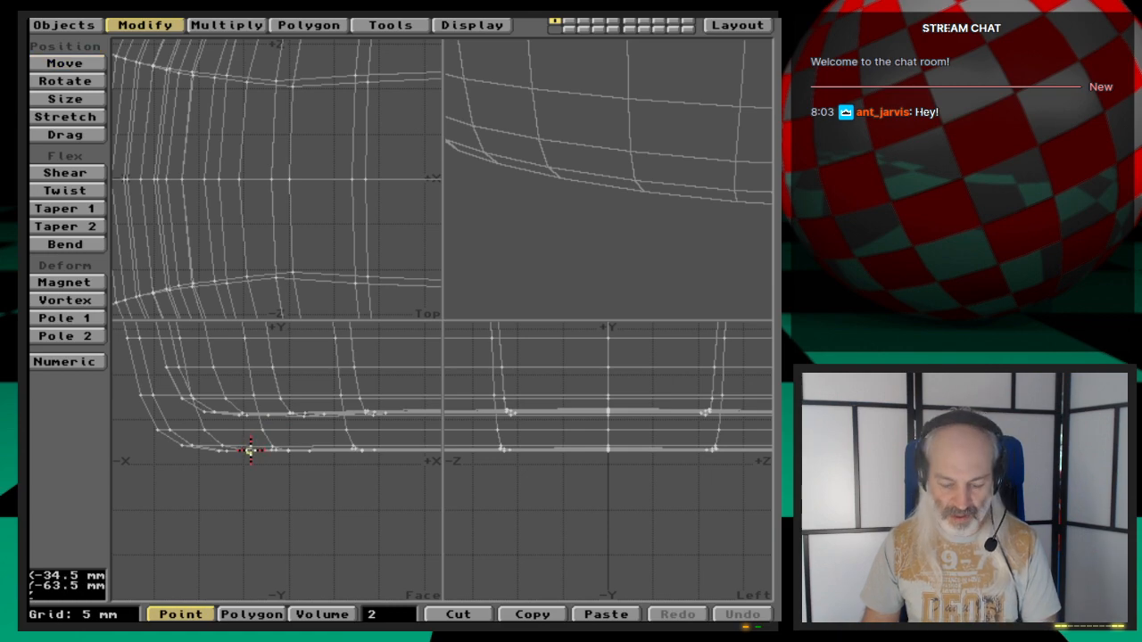
{"action": "key", "text": "i"}
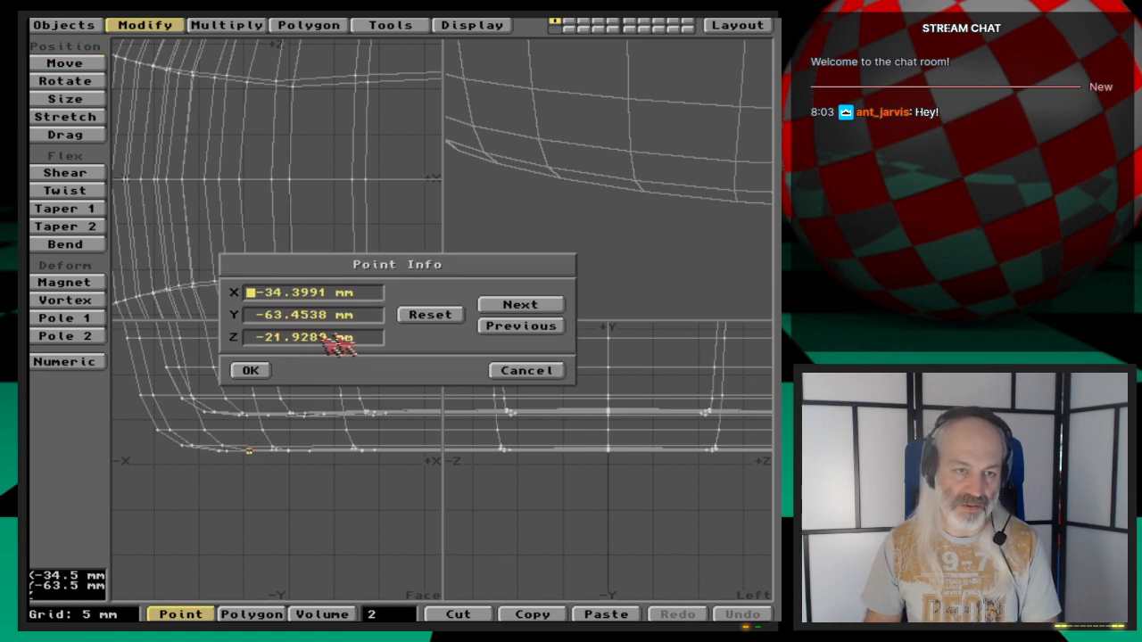
{"action": "left_click", "coordinate": [523, 371]}
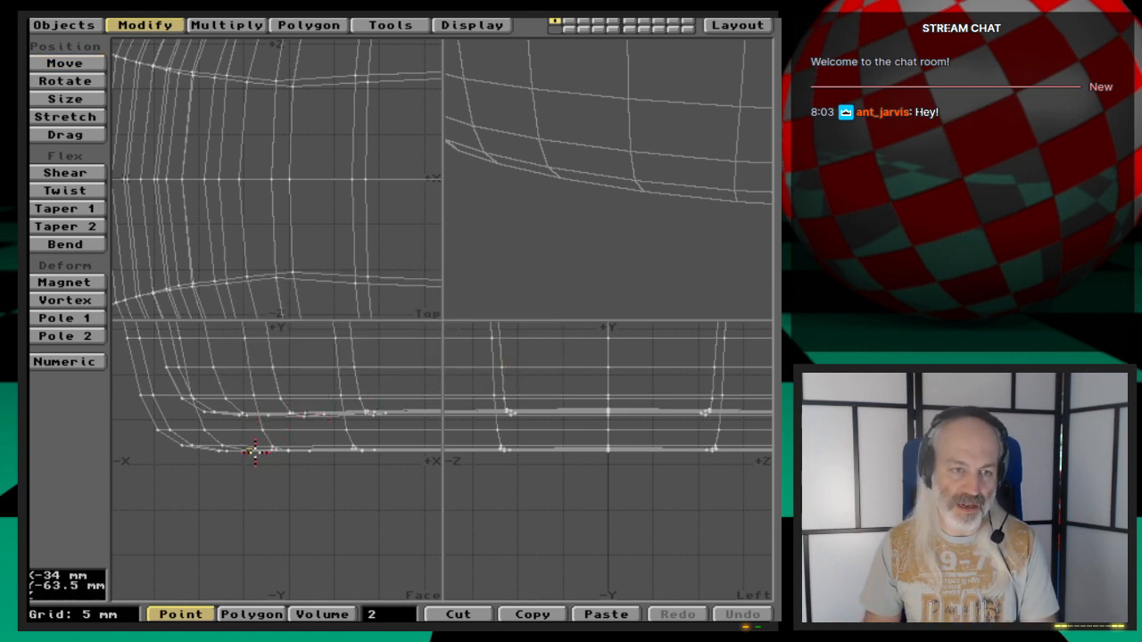
{"action": "key", "text": "t"}
{"action": "key", "text": "n"}
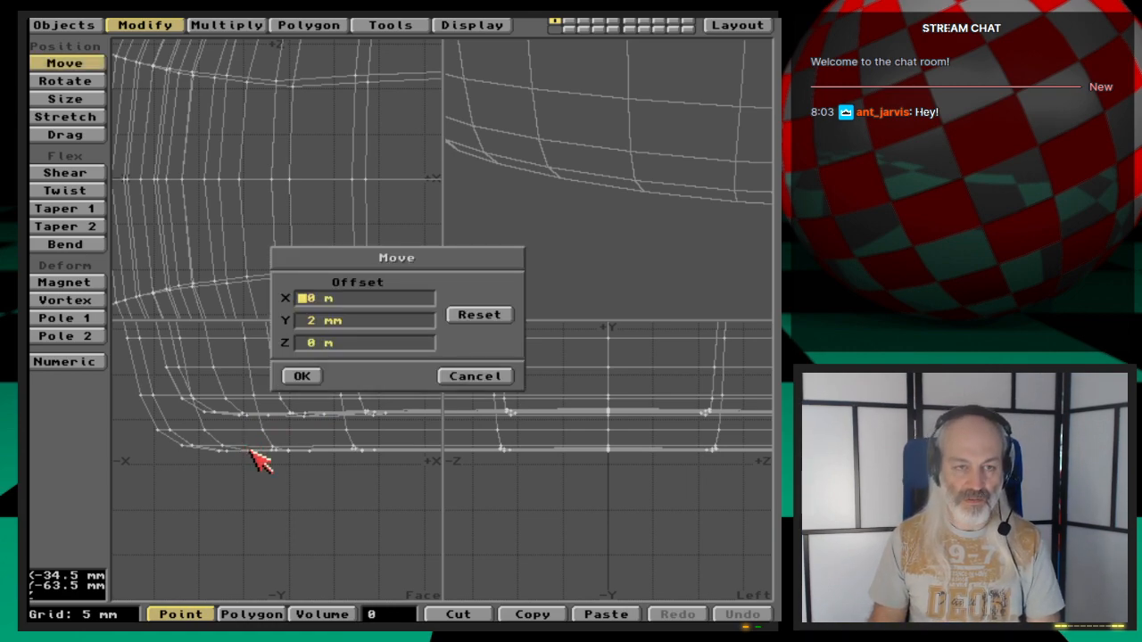
{"action": "key", "text": "Tab"}
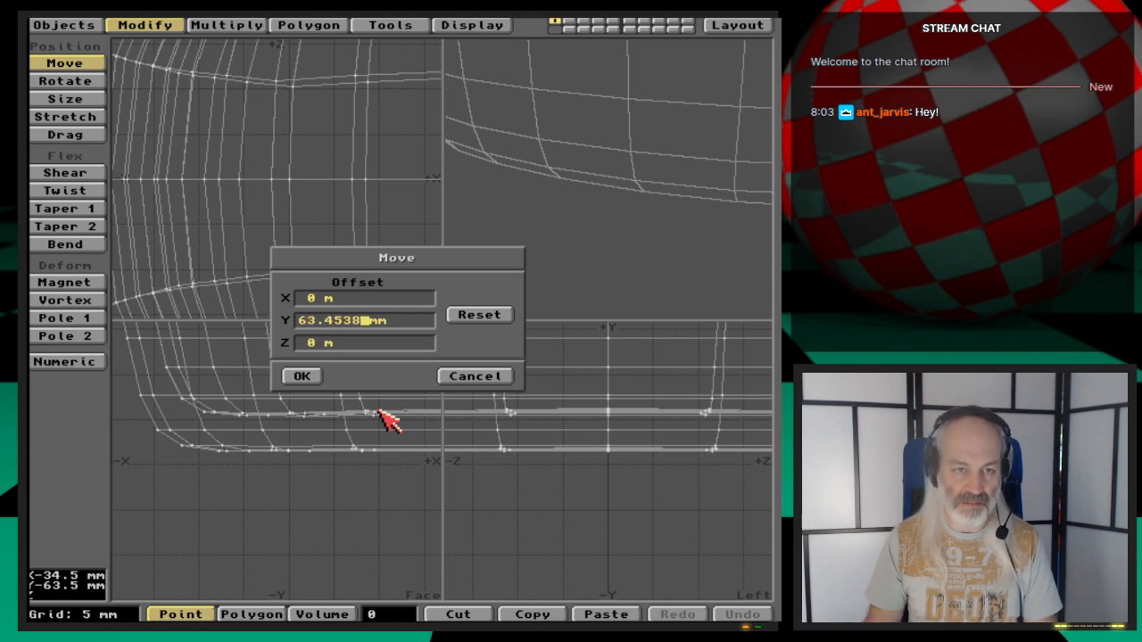
{"action": "key", "text": "Tab"}
{"action": "key", "text": "Return"}
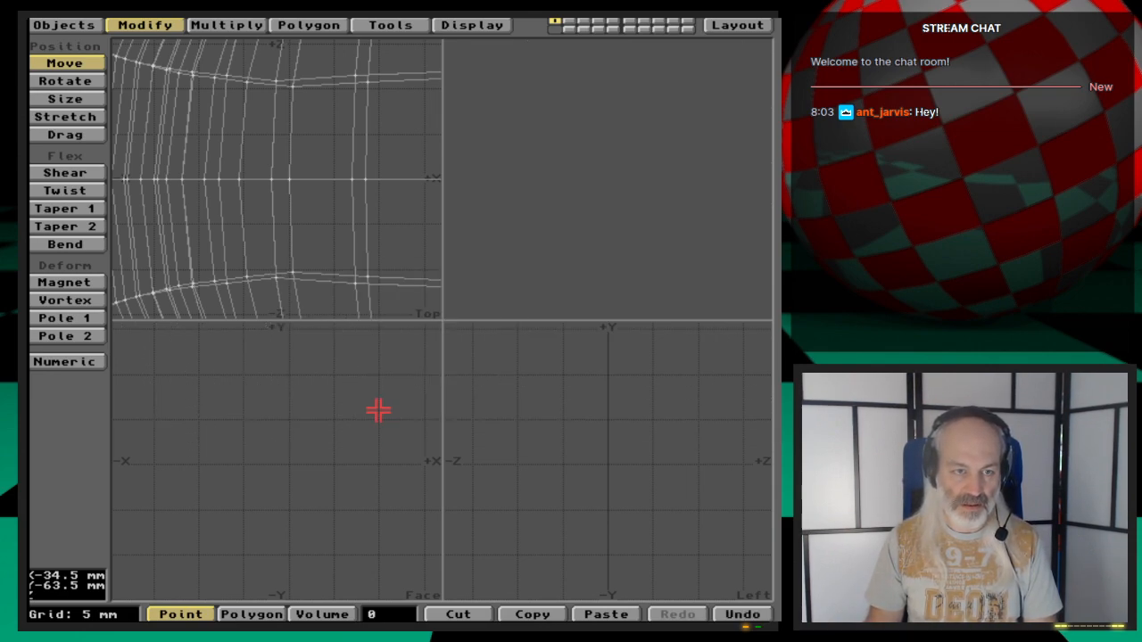
- Export the current layers to replace the Glass object in Layout, then switch to Layout
{"action": "key", "text": "space"}
{"action": "key", "text": "a"}
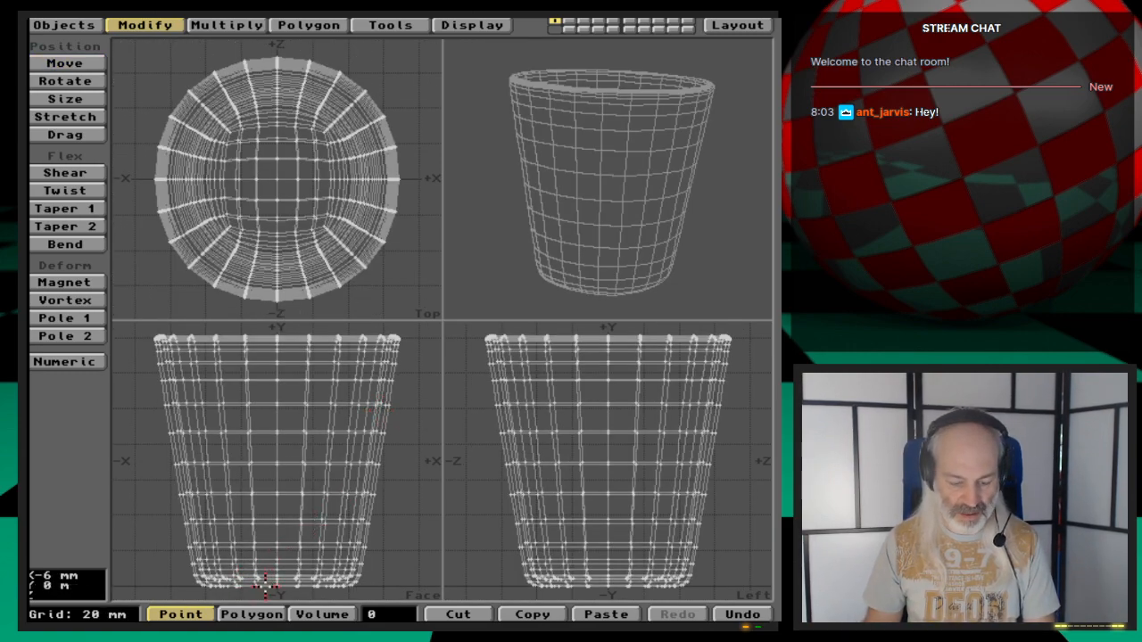
{"action": "key", "text": "g"}
{"action": "key", "text": "period"}
{"action": "key", "text": "period"}
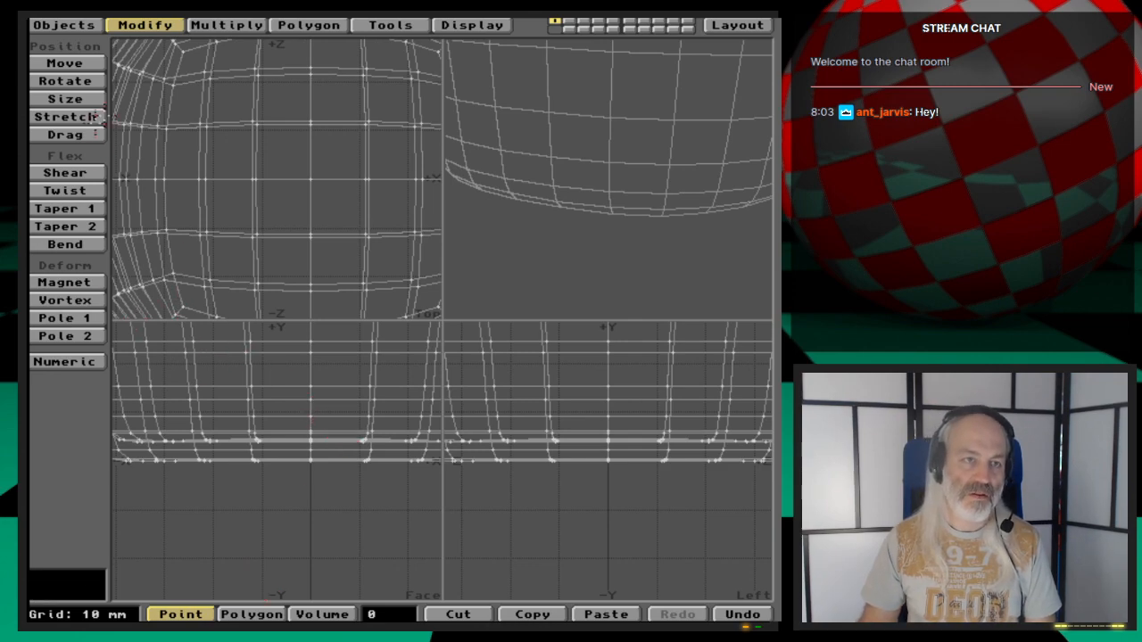
{"action": "left_click", "coordinate": [61, 26]}
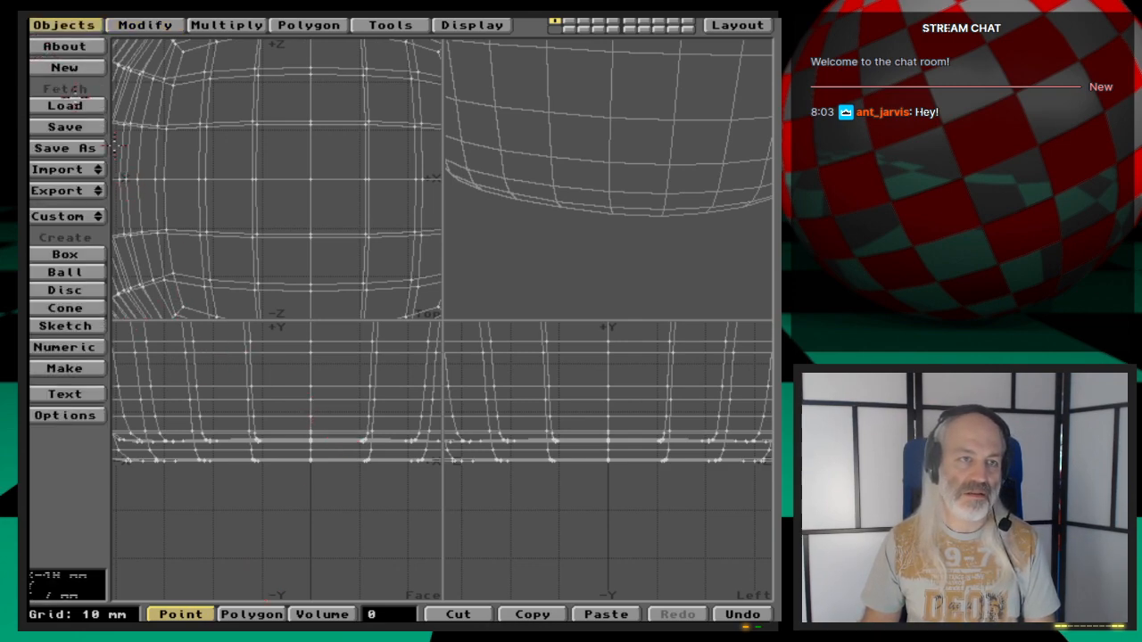
{"action": "left_click", "coordinate": [70, 190]}
{"action": "left_click_drag", "start_coordinate": [109, 190], "coordinate": [124, 231]}
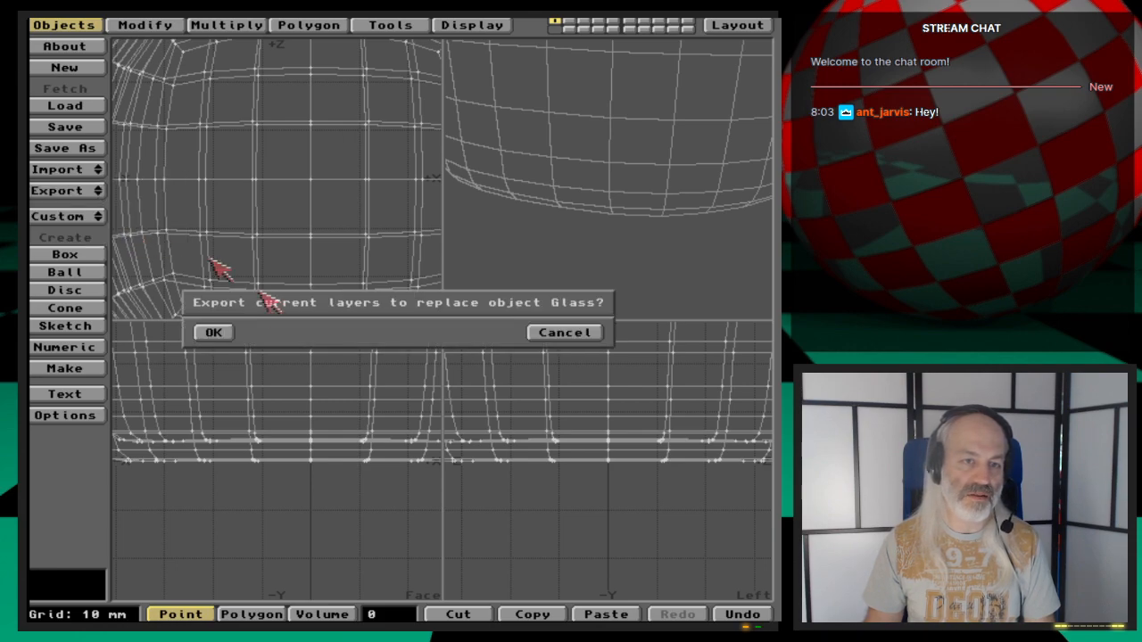
{"action": "left_click", "coordinate": [214, 332]}
{"action": "left_click", "coordinate": [738, 25]}
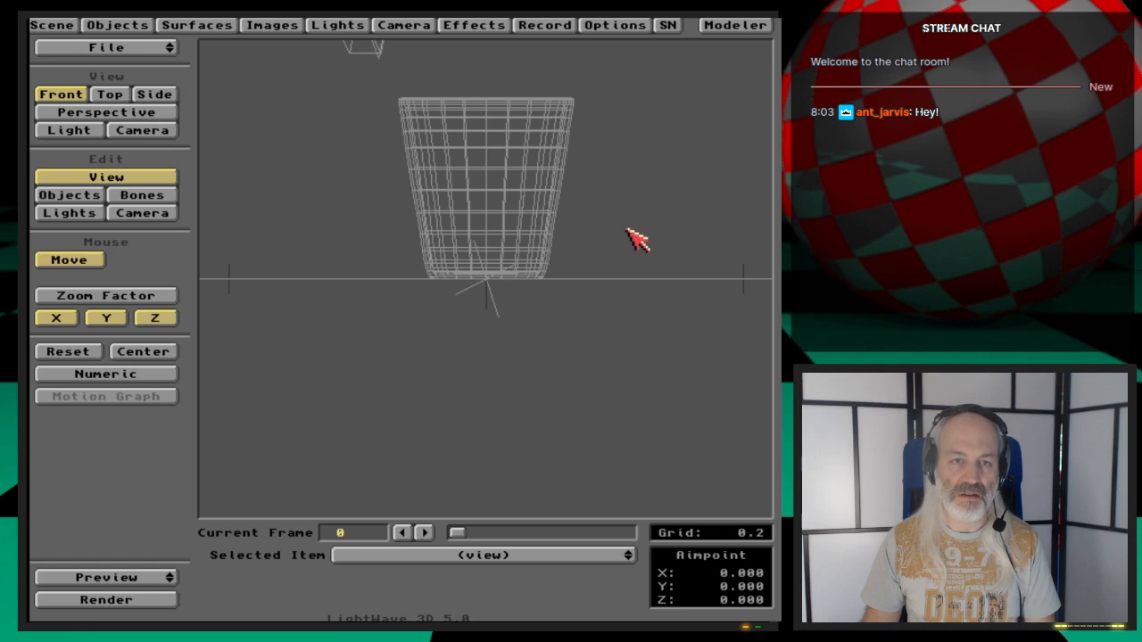
- Reposition the camera in camera view to frame the cup and create a keyframe
{"action": "key", "text": "6"}
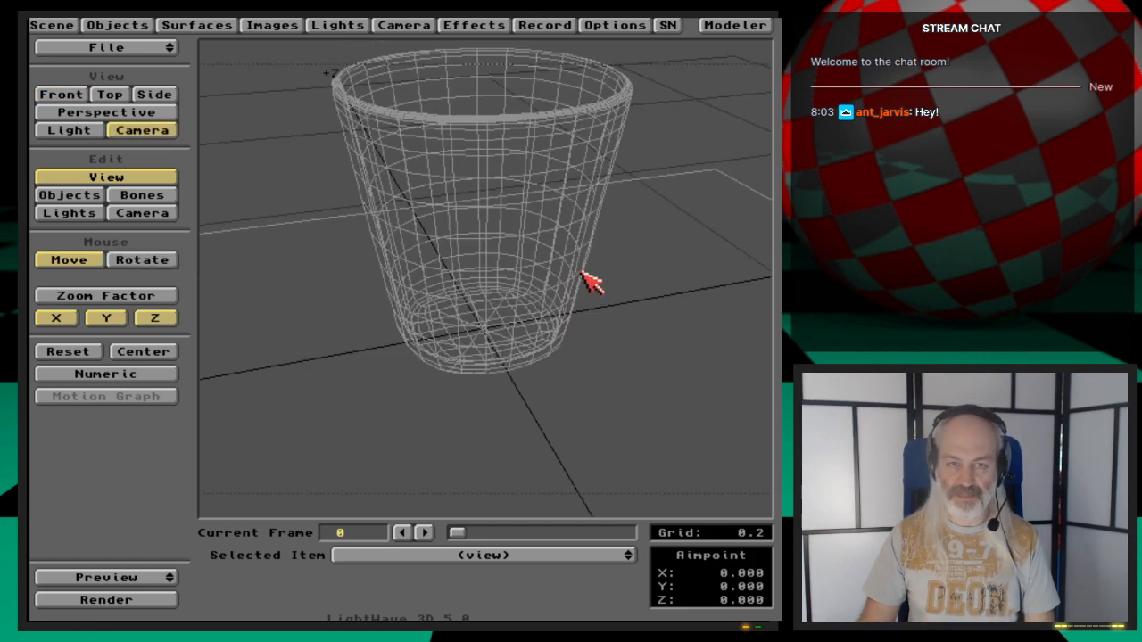
{"action": "left_click", "coordinate": [142, 215]}
{"action": "right_click_drag", "start_coordinate": [327, 368], "coordinate": [326, 288]}
{"action": "left_click_drag", "start_coordinate": [327, 367], "coordinate": [292, 439]}
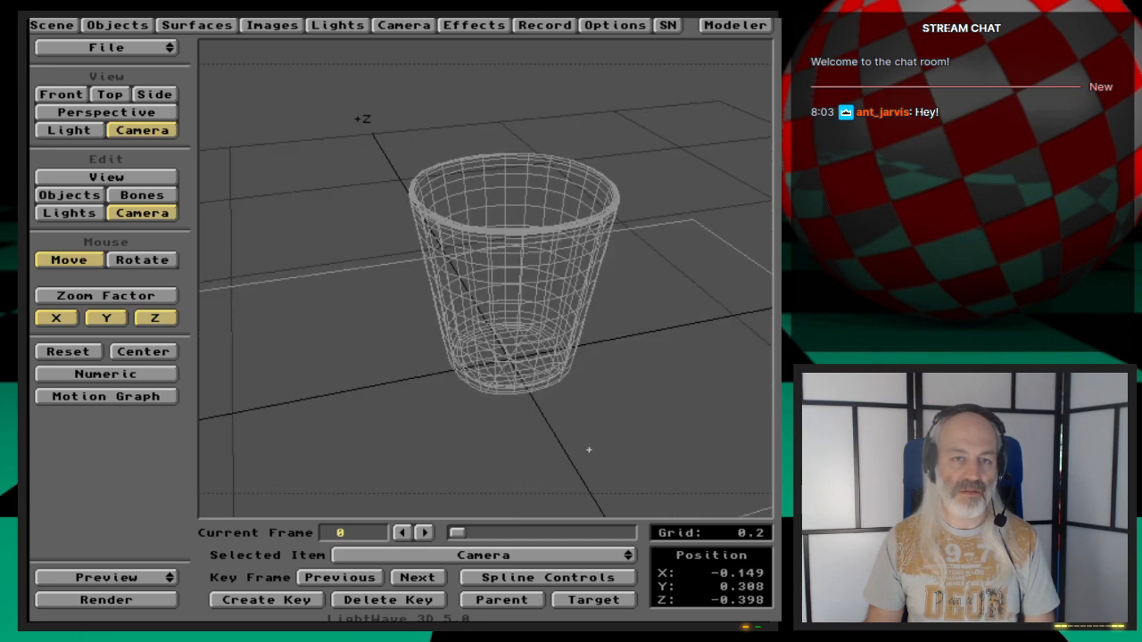
{"action": "key", "text": "Return"}
{"action": "key", "text": "Return"}
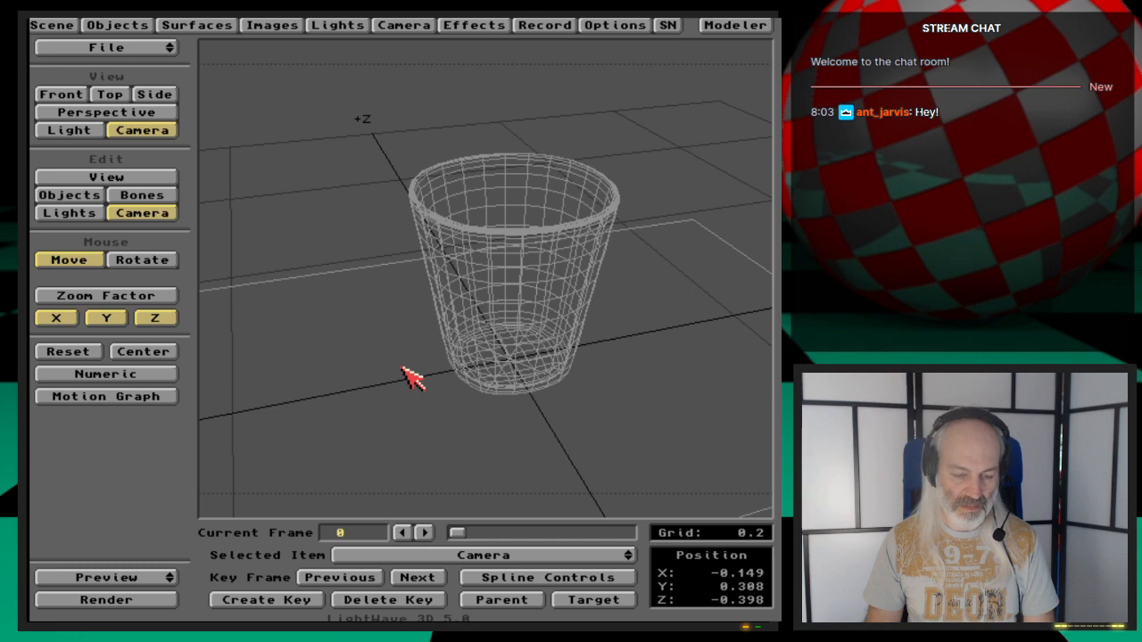
- Save the scene as Glass2 in the webcast/Ep.48/Scenes drawer
{"action": "key", "text": "s"}
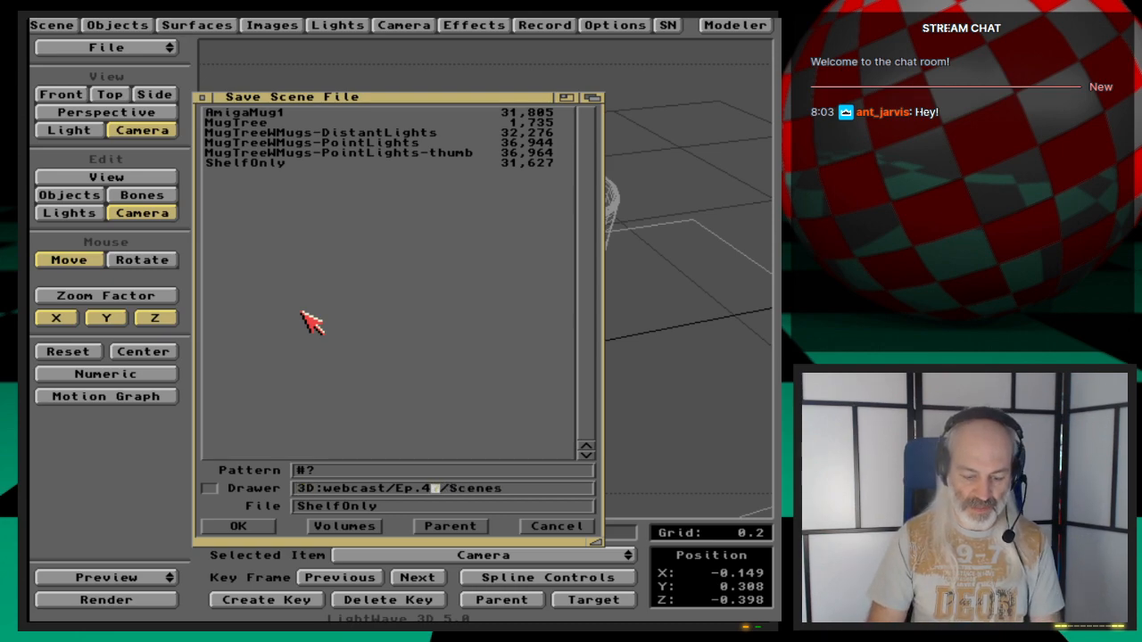
{"action": "key", "text": "Return"}
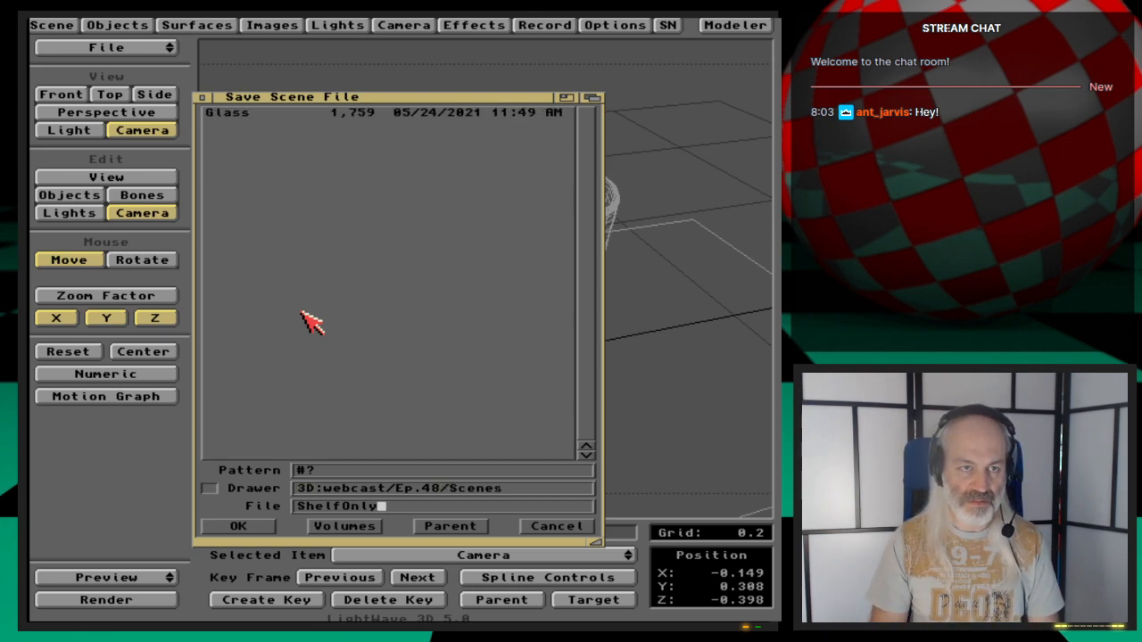
{"action": "key", "text": "Down"}
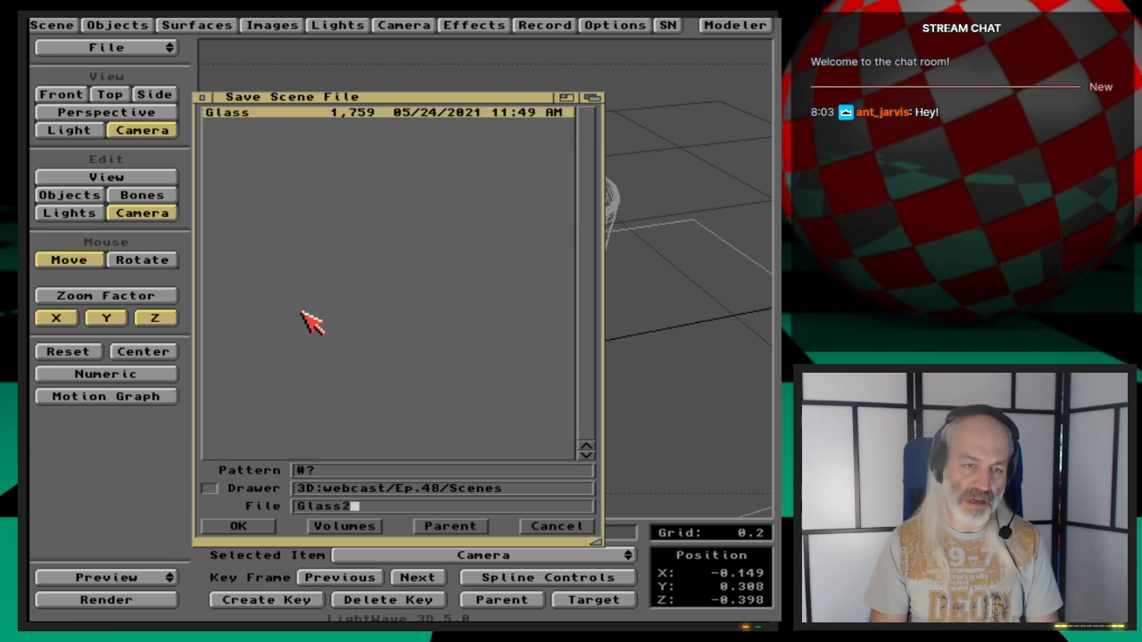
{"action": "key", "text": "Return"}
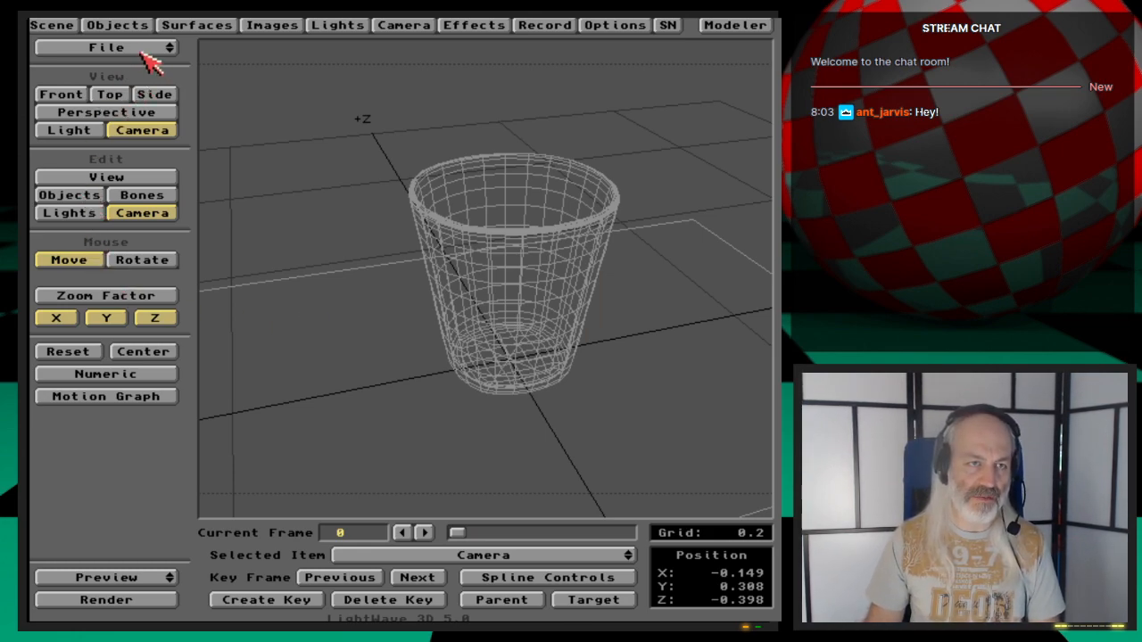
- Load the Glass2 scene
{"action": "left_click_drag", "start_coordinate": [153, 50], "coordinate": [148, 72]}
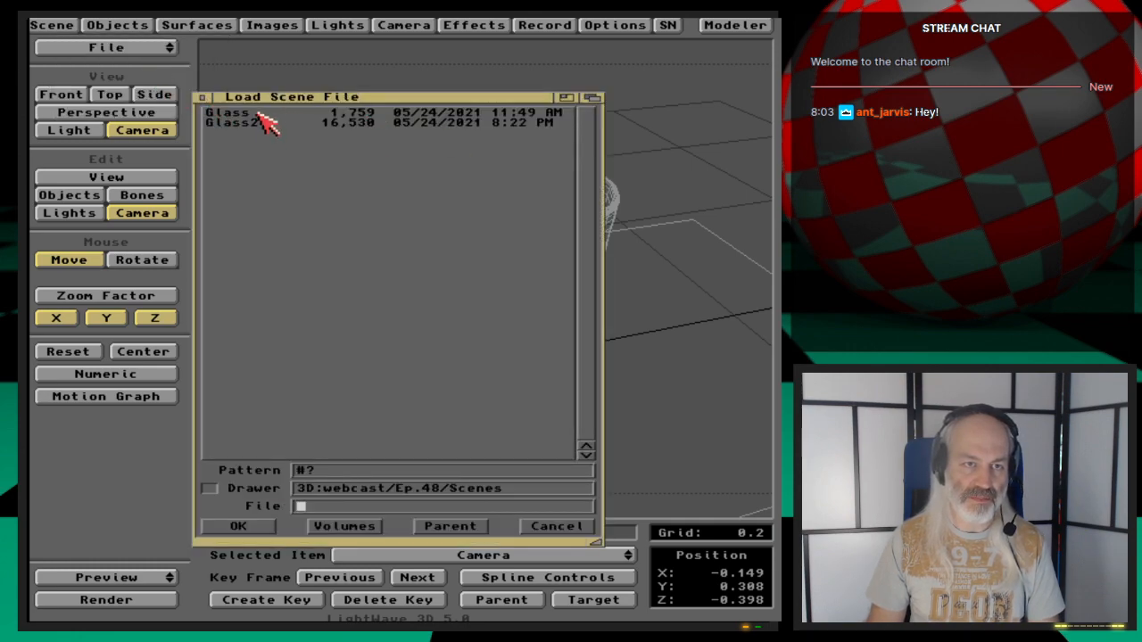
{"action": "double_click", "coordinate": [267, 123]}
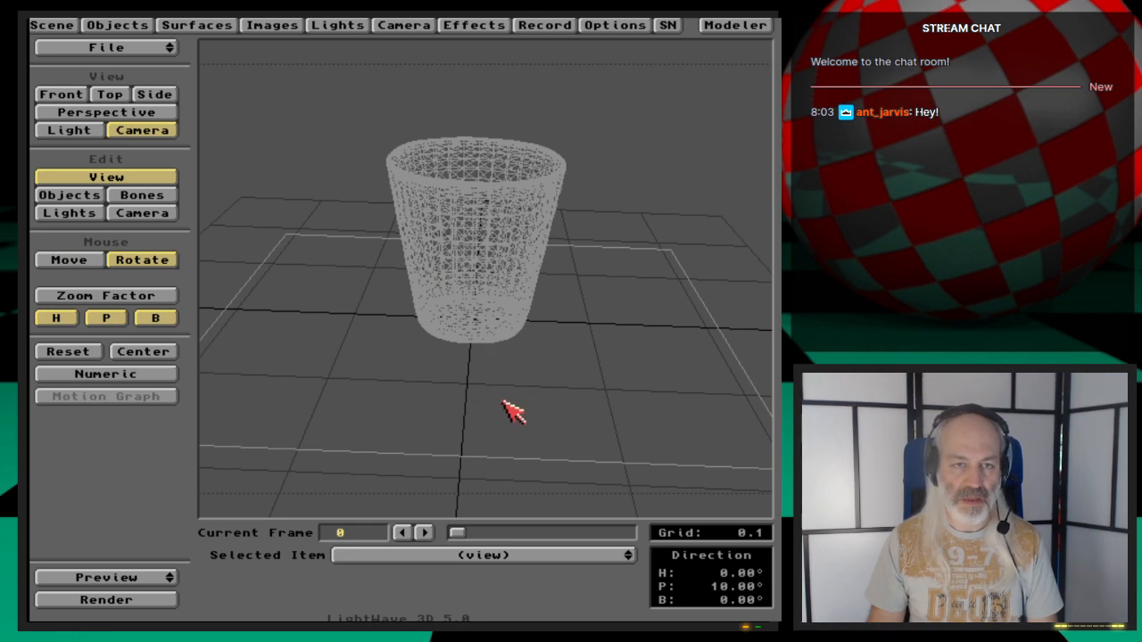
- Move the camera close to the cup to inspect its mesh
{"action": "left_click", "coordinate": [162, 216]}
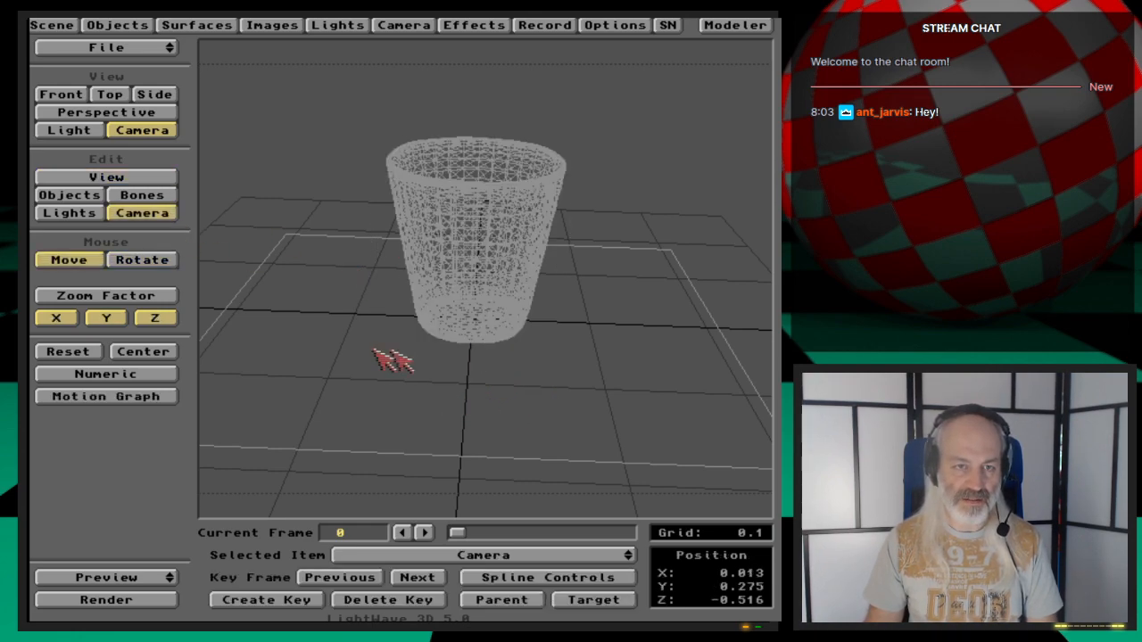
{"action": "left_click_drag", "start_coordinate": [375, 349], "coordinate": [375, 308]}
{"action": "right_click_drag", "start_coordinate": [375, 348], "coordinate": [375, 361]}
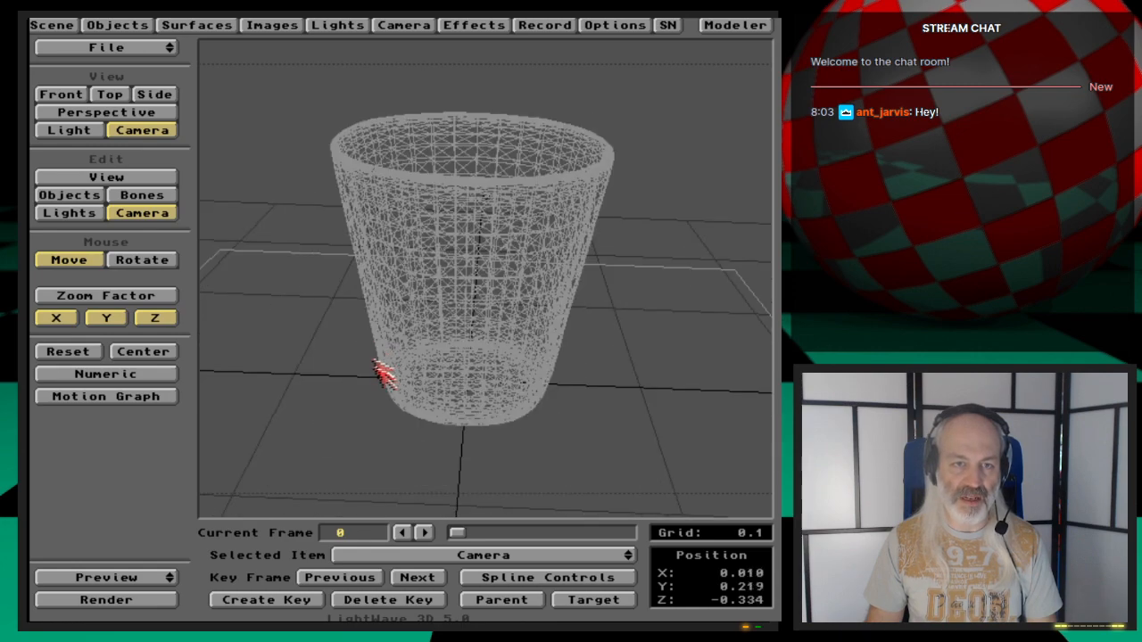
{"action": "left_click_drag", "start_coordinate": [374, 362], "coordinate": [369, 333]}
{"action": "right_click_drag", "start_coordinate": [375, 370], "coordinate": [378, 387]}
{"action": "left_click_drag", "start_coordinate": [398, 416], "coordinate": [418, 418]}
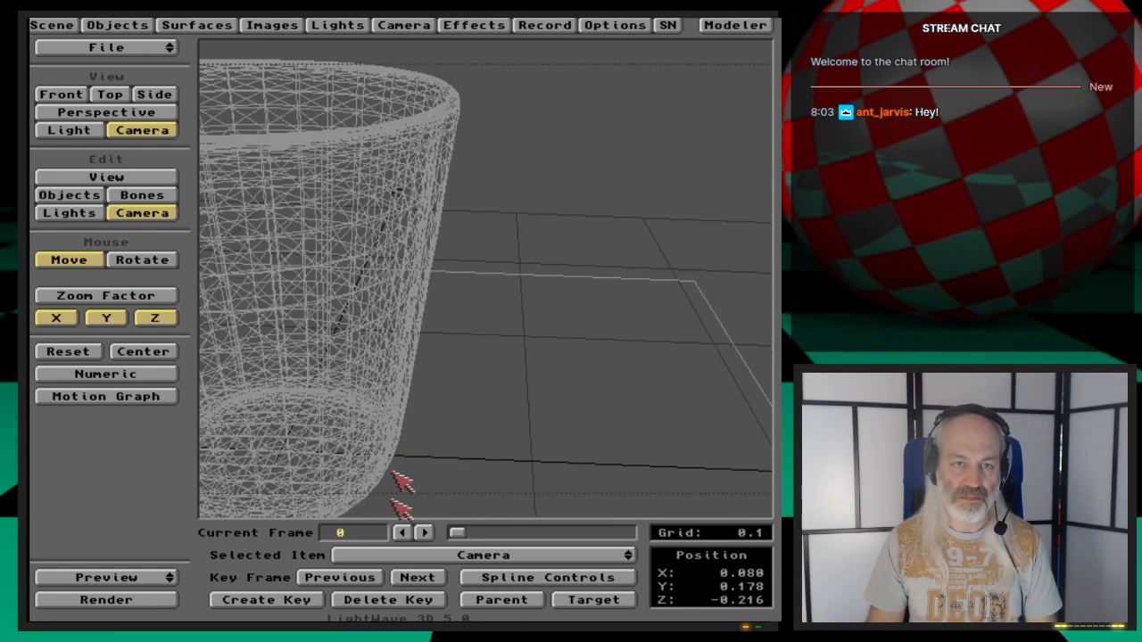
{"action": "left_click_drag", "start_coordinate": [384, 505], "coordinate": [376, 506]}
{"action": "left_click_drag", "start_coordinate": [407, 435], "coordinate": [402, 434]}
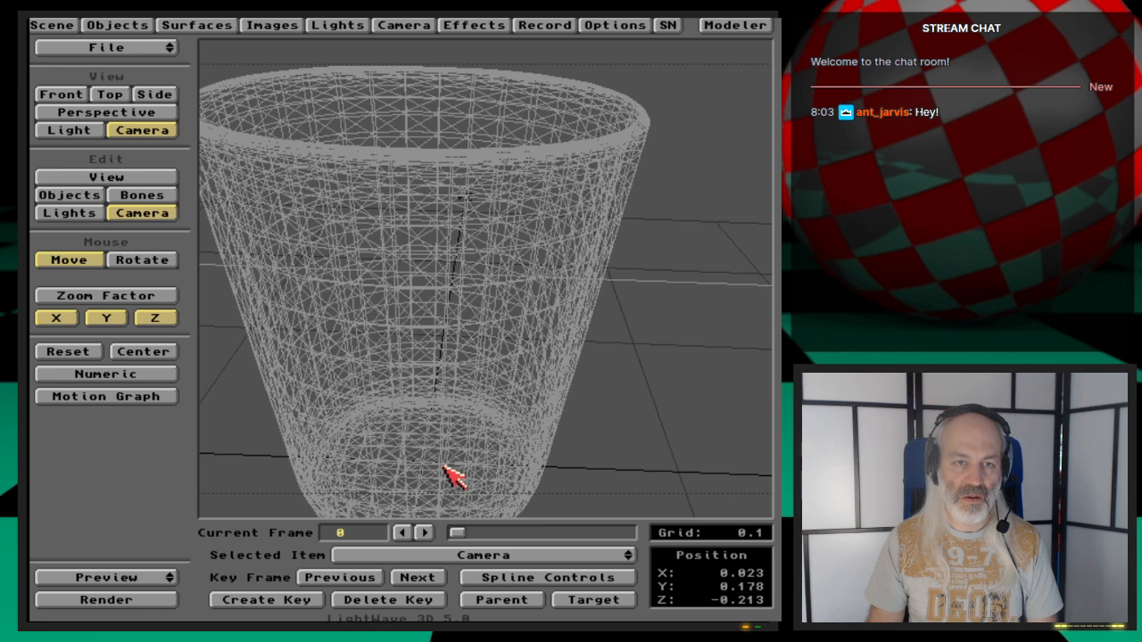
- Return to Modeler and try to undo the previous operation
{"action": "left_click", "coordinate": [736, 26]}
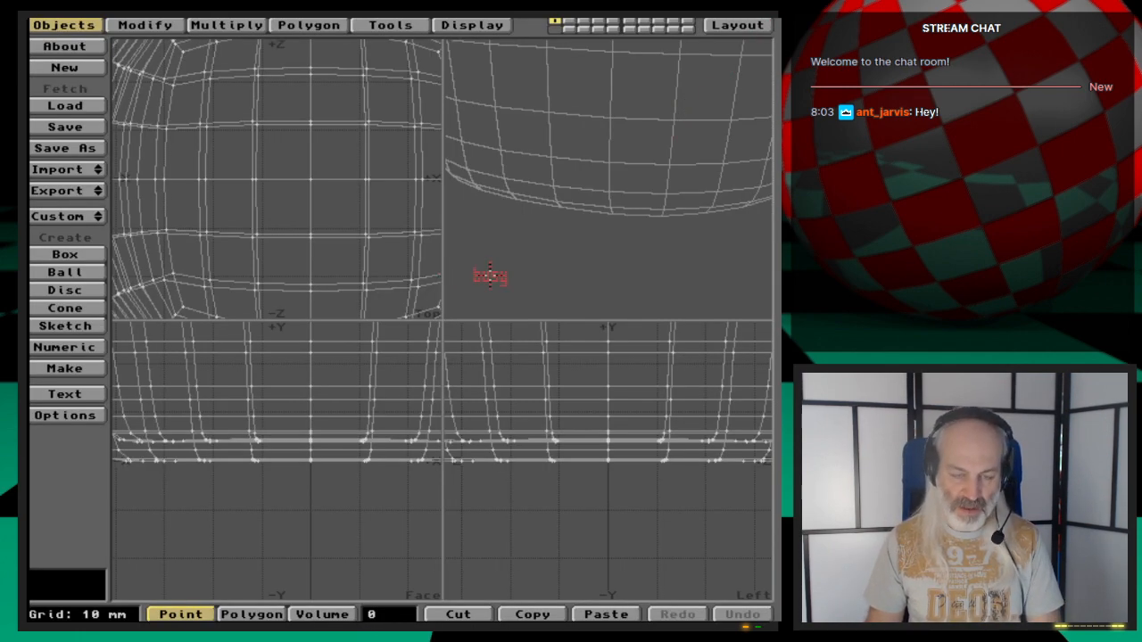
{"action": "key", "text": "comma"}
{"action": "key", "text": "a"}
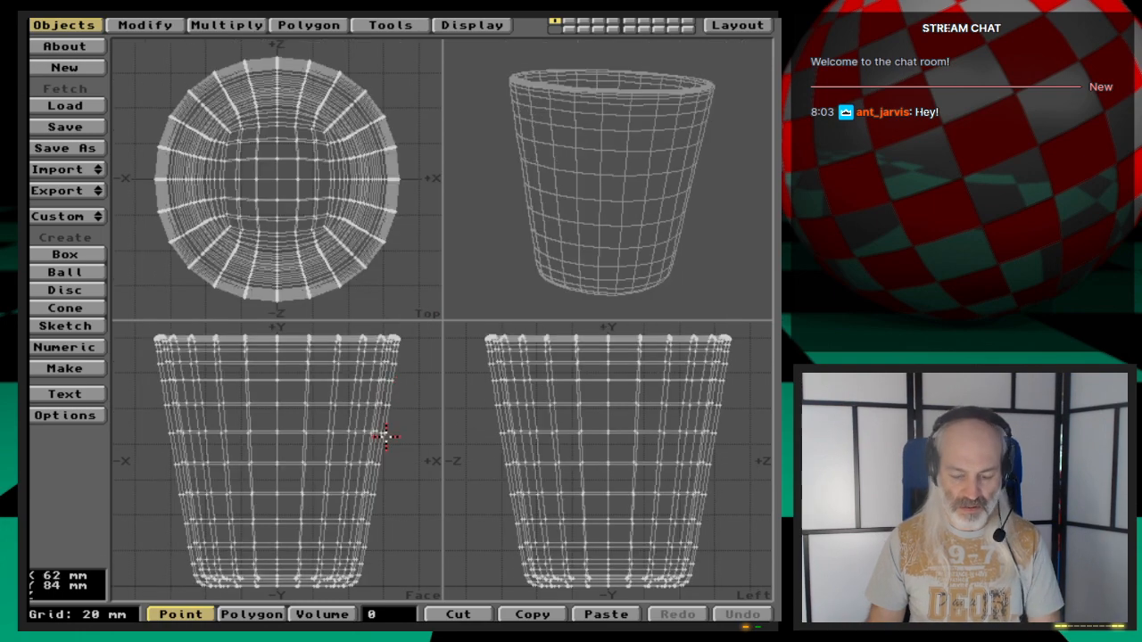
{"action": "key", "text": "u"}
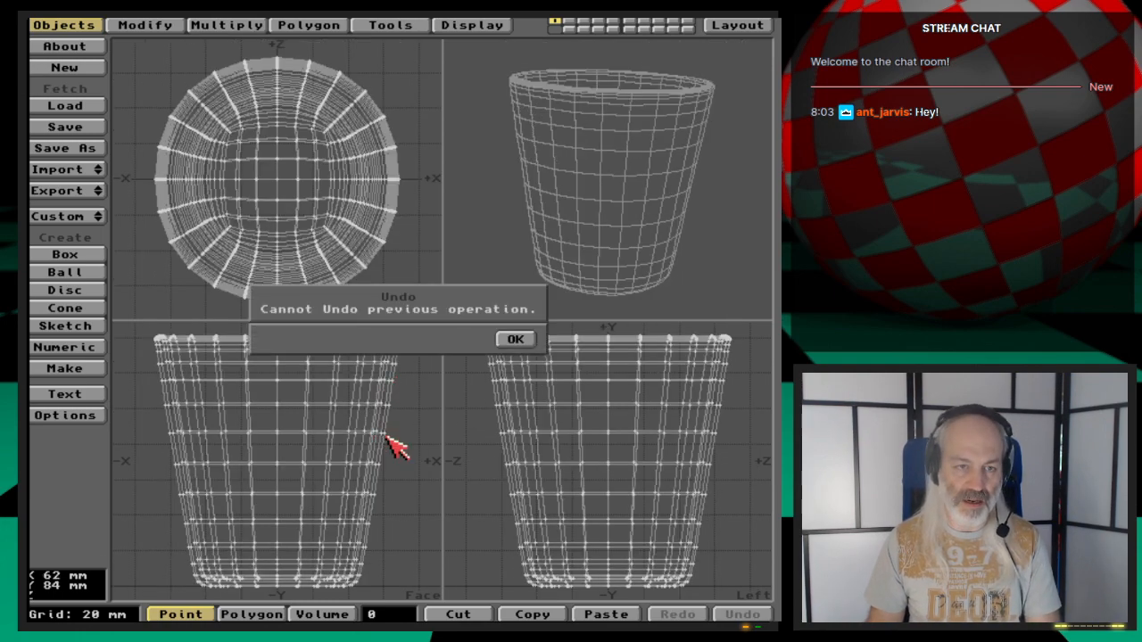
{"action": "left_click", "coordinate": [518, 337]}
- Load the Glass_NURBSCage object into layer 2 and fit it in the views
{"action": "key", "text": "2"}
{"action": "key", "text": "l"}
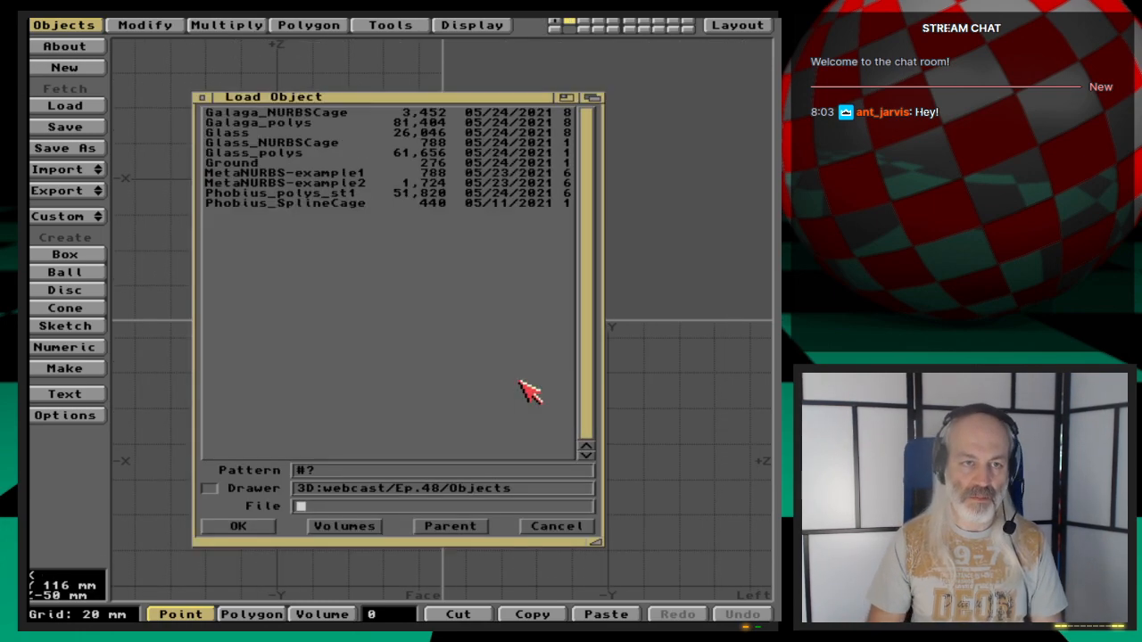
{"action": "key", "text": "Down"}
{"action": "key", "text": "Down"}
{"action": "key", "text": "Down"}
{"action": "key", "text": "Down"}
{"action": "key", "text": "Return"}
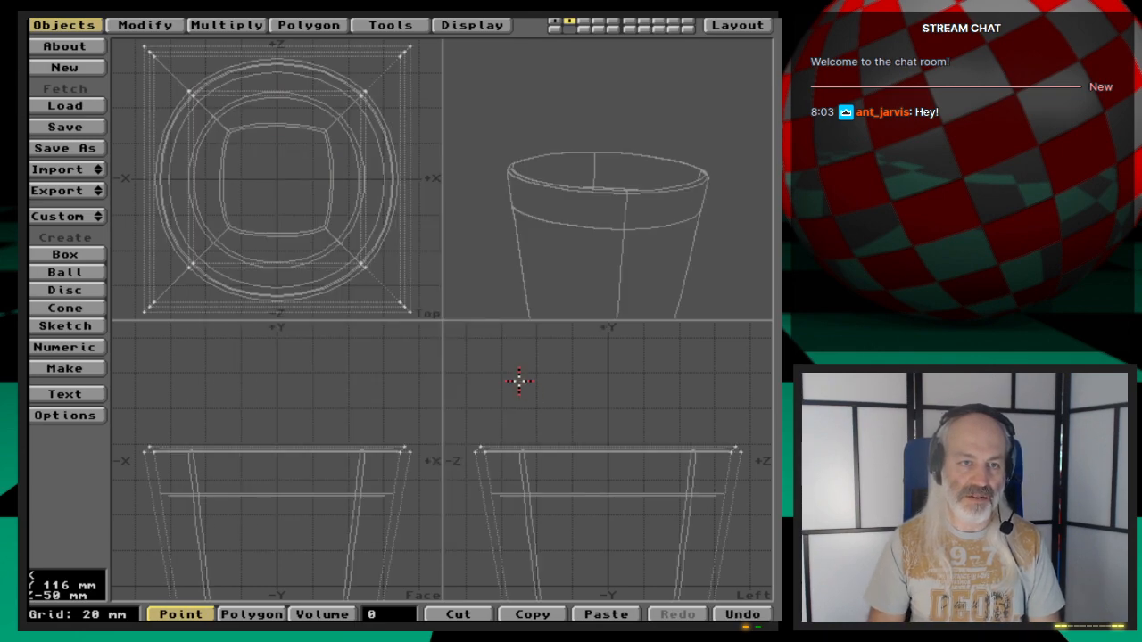
{"action": "key", "text": "a"}
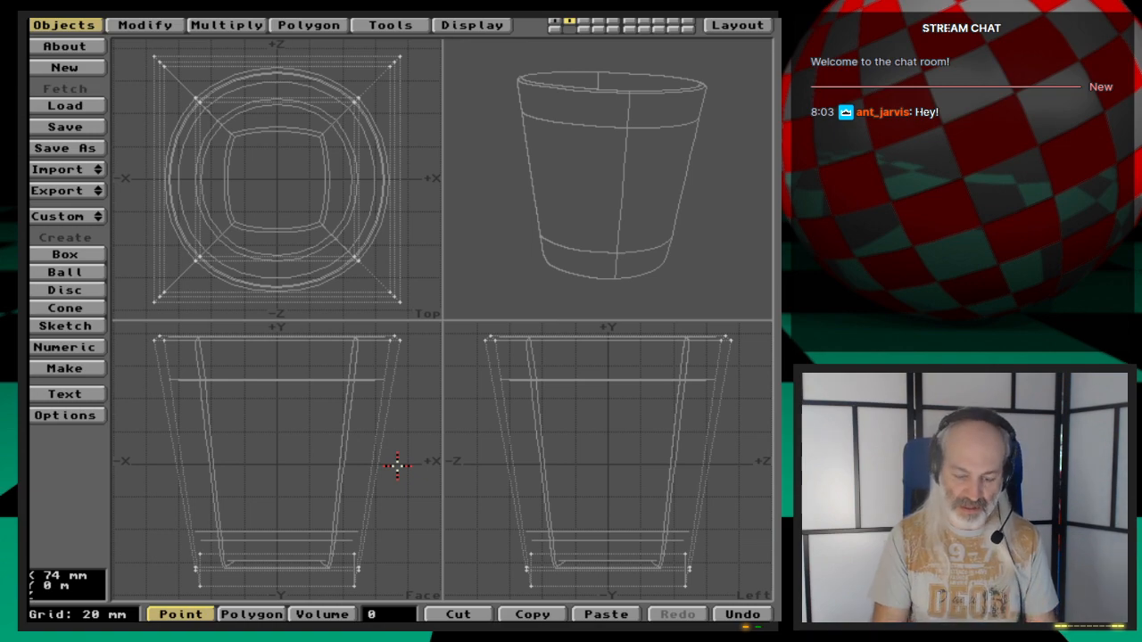
- Set the data options' polygon type to Triangles
{"action": "key", "text": "o"}
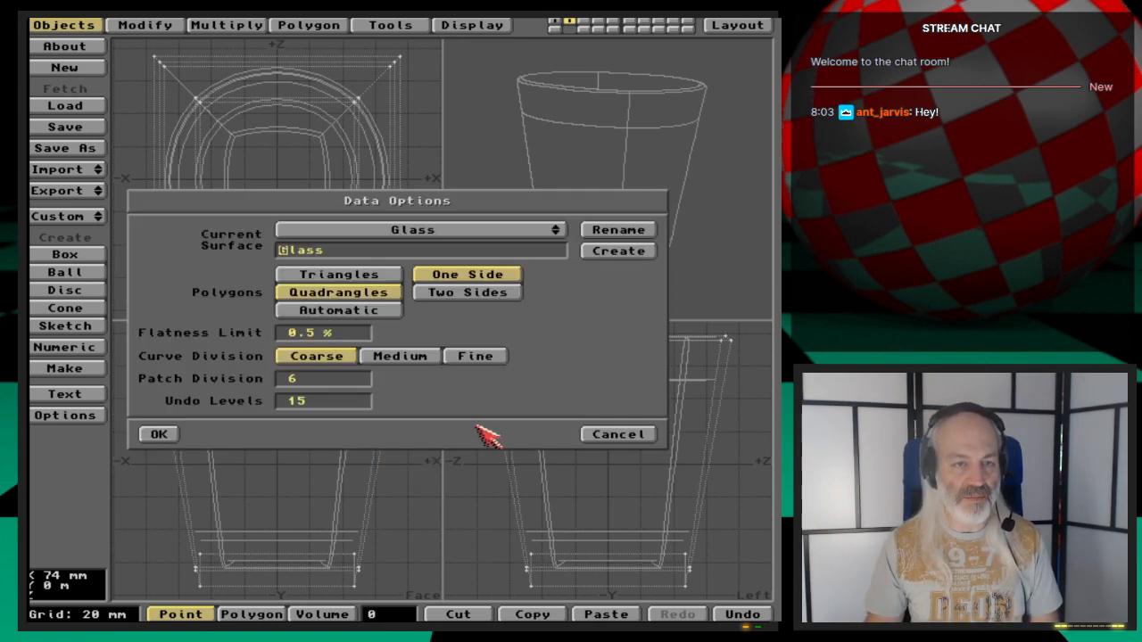
{"action": "left_click", "coordinate": [384, 275]}
{"action": "left_click", "coordinate": [171, 436]}
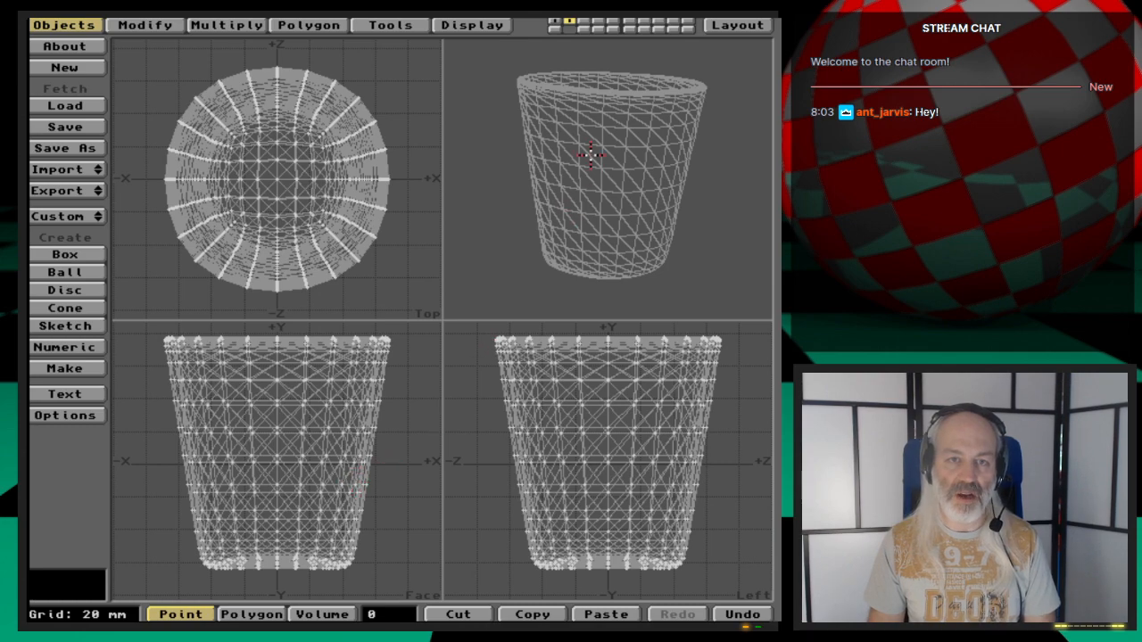
{"action": "mouse_move", "coordinate": [640, 150]}
{"action": "left_mouse_down"}
{"action": "mouse_move", "coordinate": [625, 163]}
{"action": "mouse_move", "coordinate": [628, 190]}
{"action": "mouse_move", "coordinate": [674, 230]}
{"action": "mouse_move", "coordinate": [630, 241]}
{"action": "mouse_move", "coordinate": [660, 233]}
{"action": "left_mouse_up"}
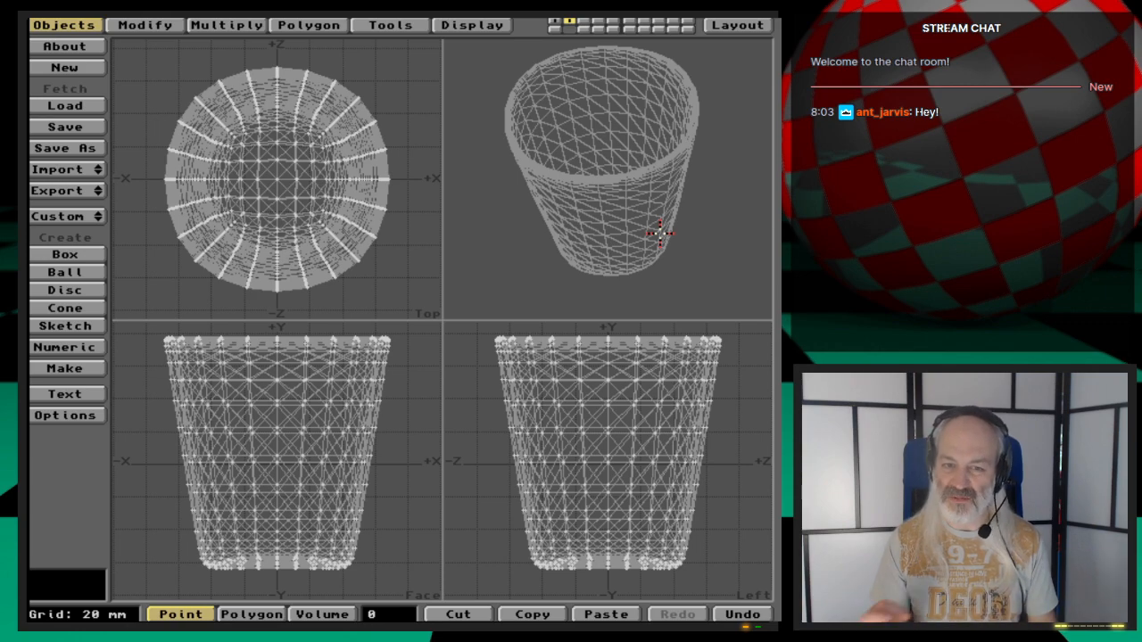
- Set the data options' polygon type to Quadrangles
{"action": "key", "text": "o"}
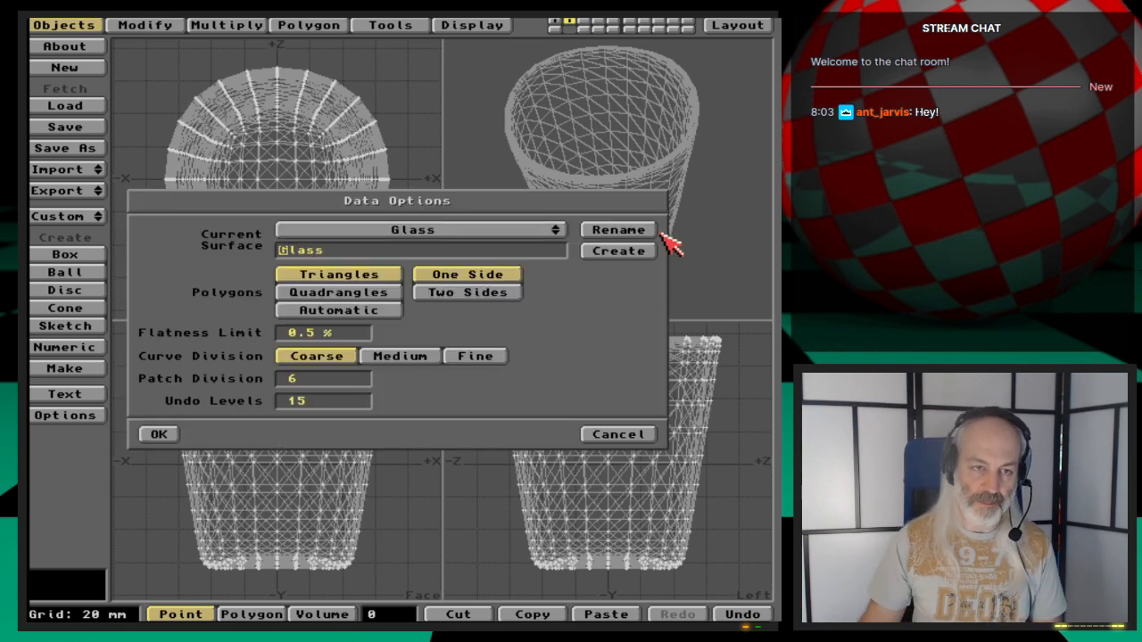
{"action": "left_click", "coordinate": [393, 292]}
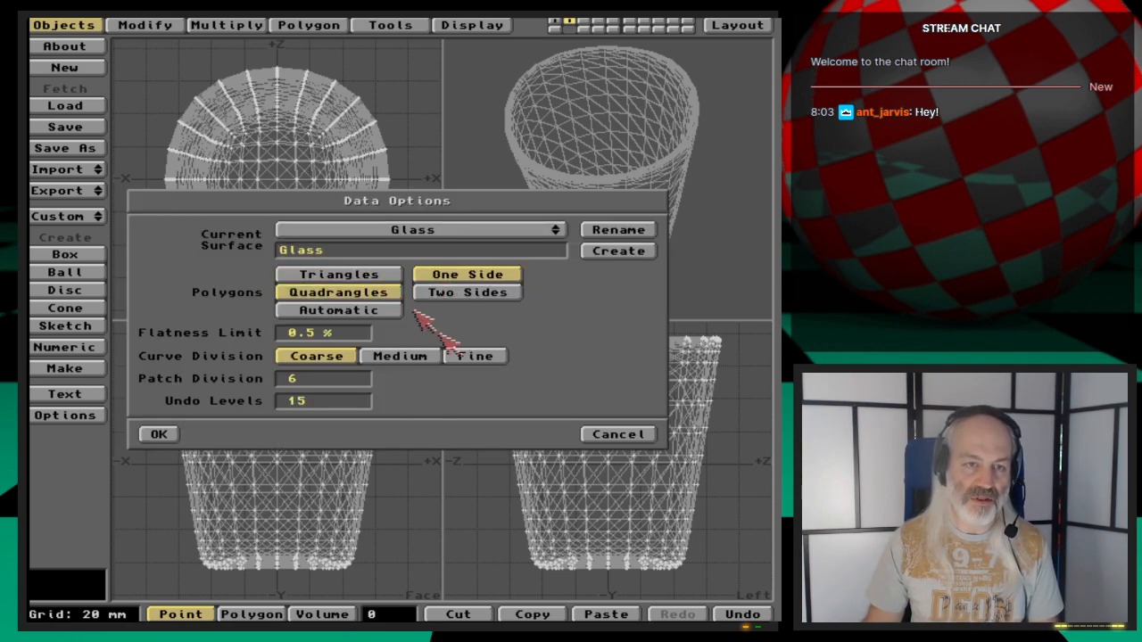
{"action": "left_click", "coordinate": [160, 436]}
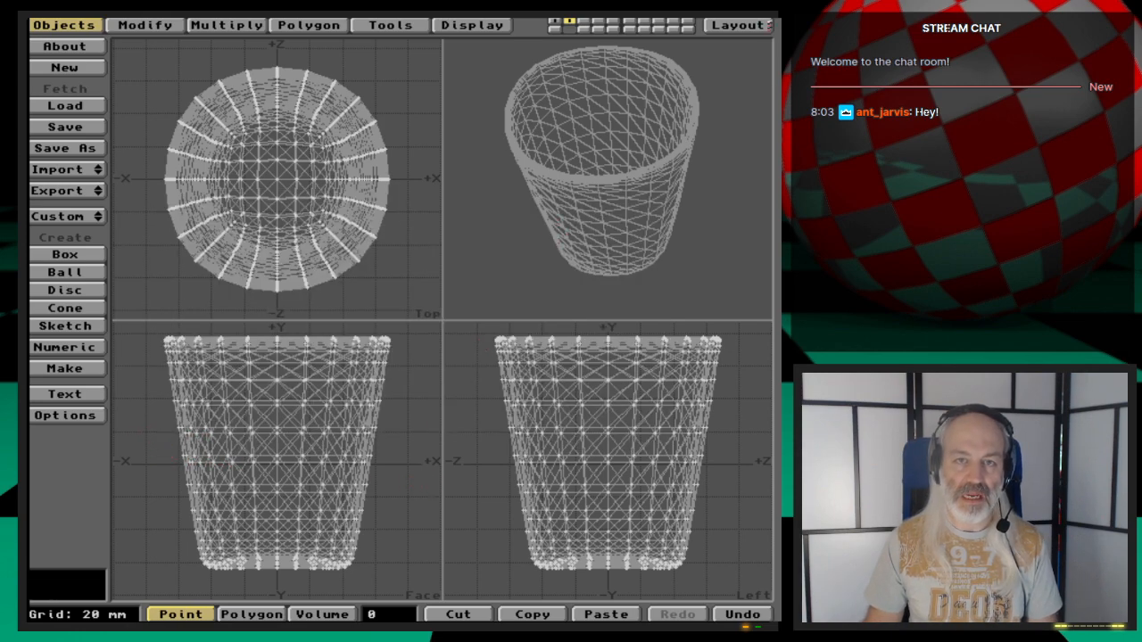
- Return to Layout, nudge the camera slightly, and create a keyframe
{"action": "left_click", "coordinate": [738, 25]}
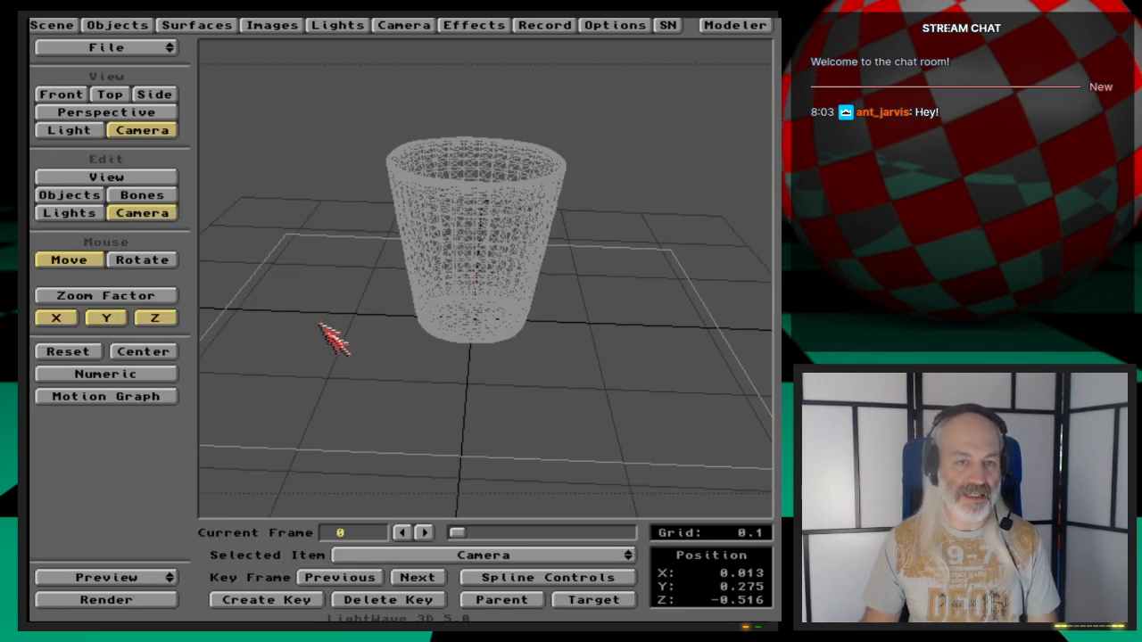
{"action": "mouse_move", "coordinate": [327, 387]}
{"action": "left_mouse_down"}
{"action": "mouse_move", "coordinate": [326, 367]}
{"action": "mouse_move", "coordinate": [333, 378]}
{"action": "left_mouse_up"}
{"action": "right_click_drag", "start_coordinate": [334, 378], "coordinate": [339, 382]}
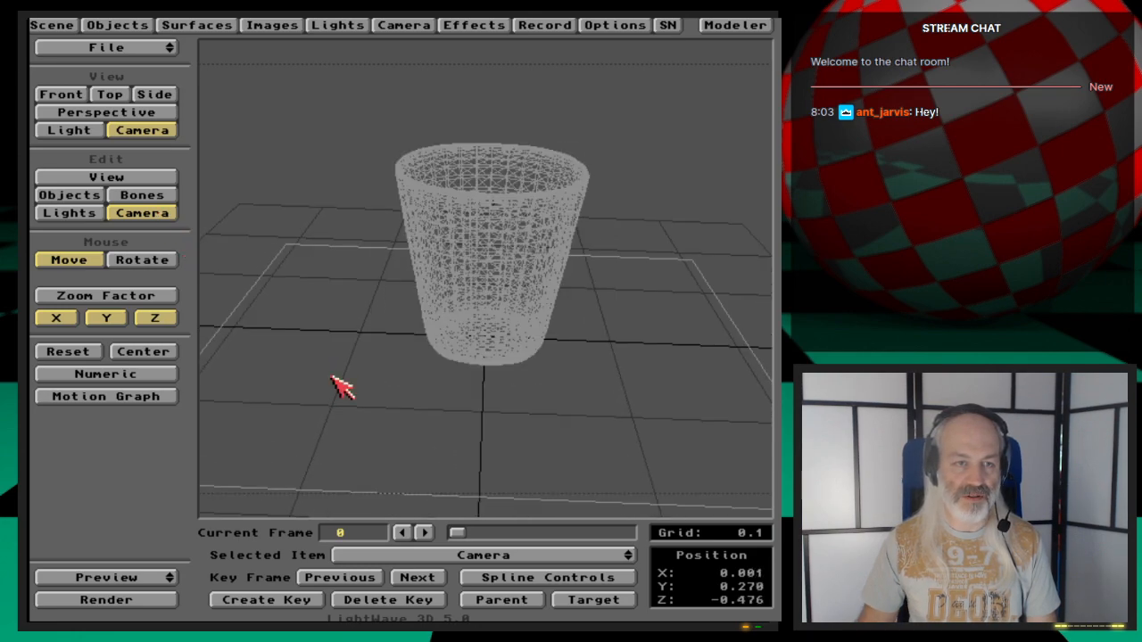
{"action": "key", "text": "Return"}
{"action": "key", "text": "Return"}
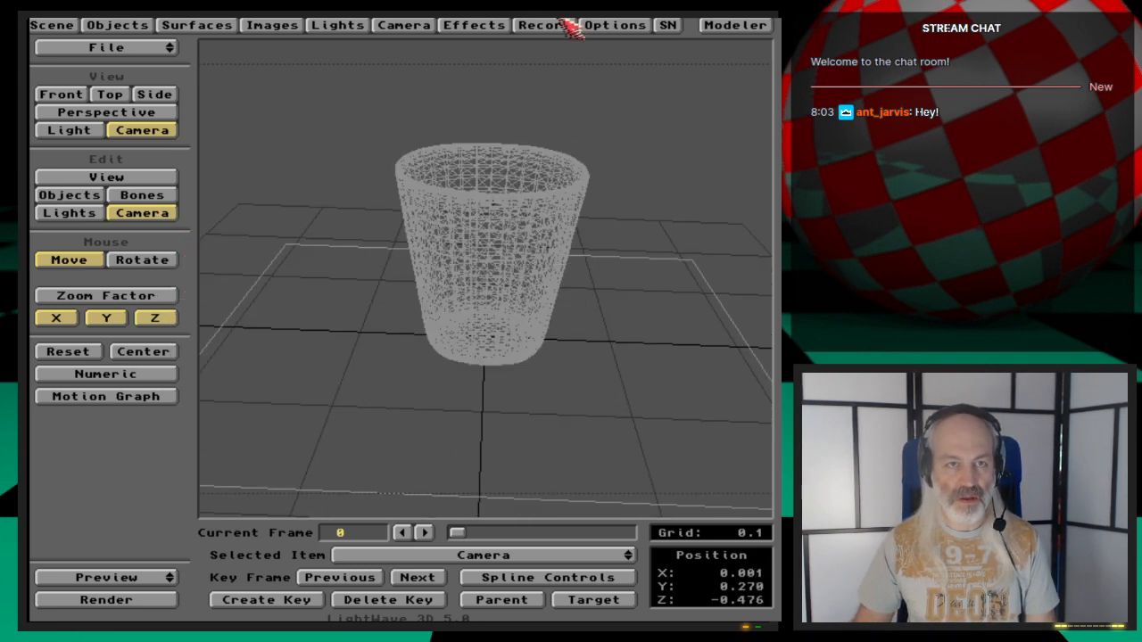
- Rotate the camera slightly to level its bank and create a keyframe
{"action": "left_click", "coordinate": [416, 26]}
{"action": "left_click", "coordinate": [416, 26]}
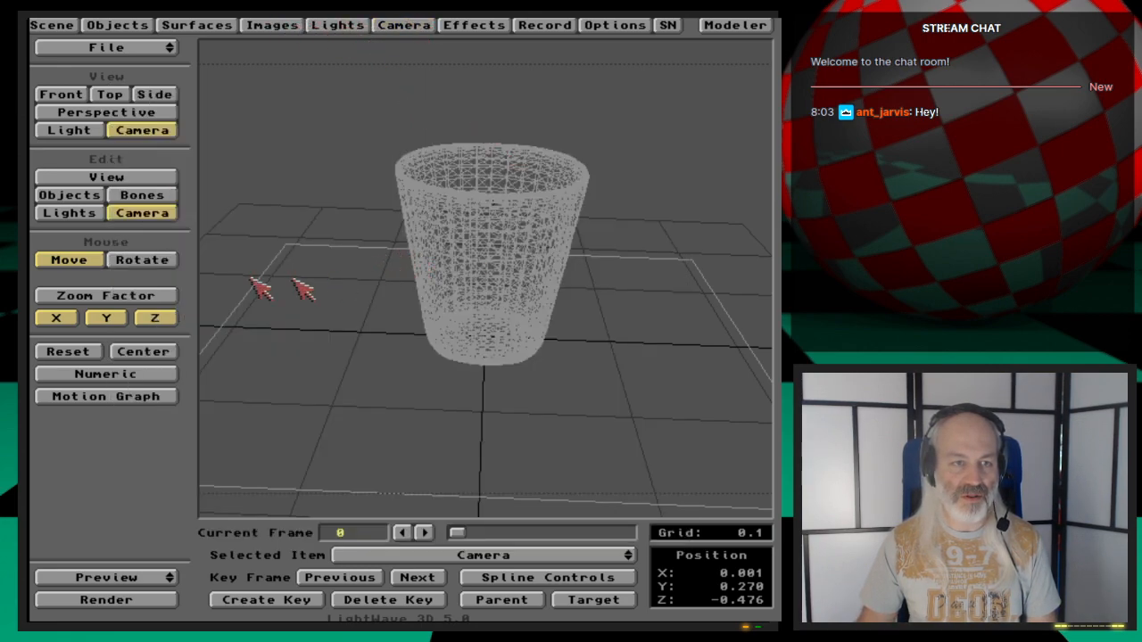
{"action": "left_click", "coordinate": [170, 261]}
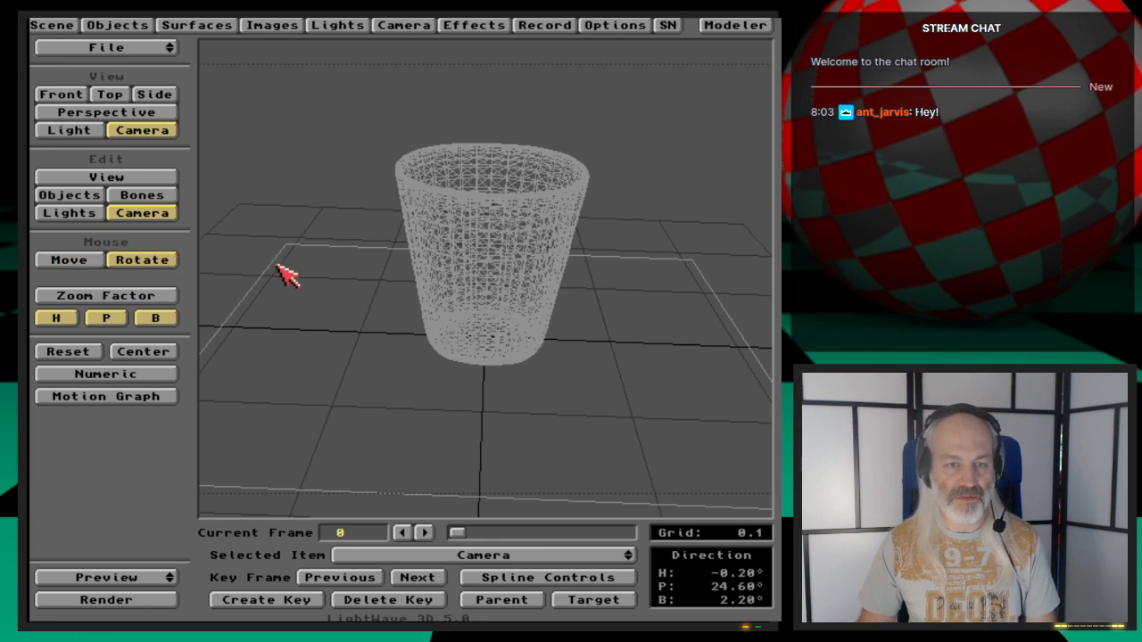
{"action": "right_click_drag", "start_coordinate": [290, 266], "coordinate": [276, 266]}
{"action": "key", "text": "Return"}
{"action": "key", "text": "Return"}
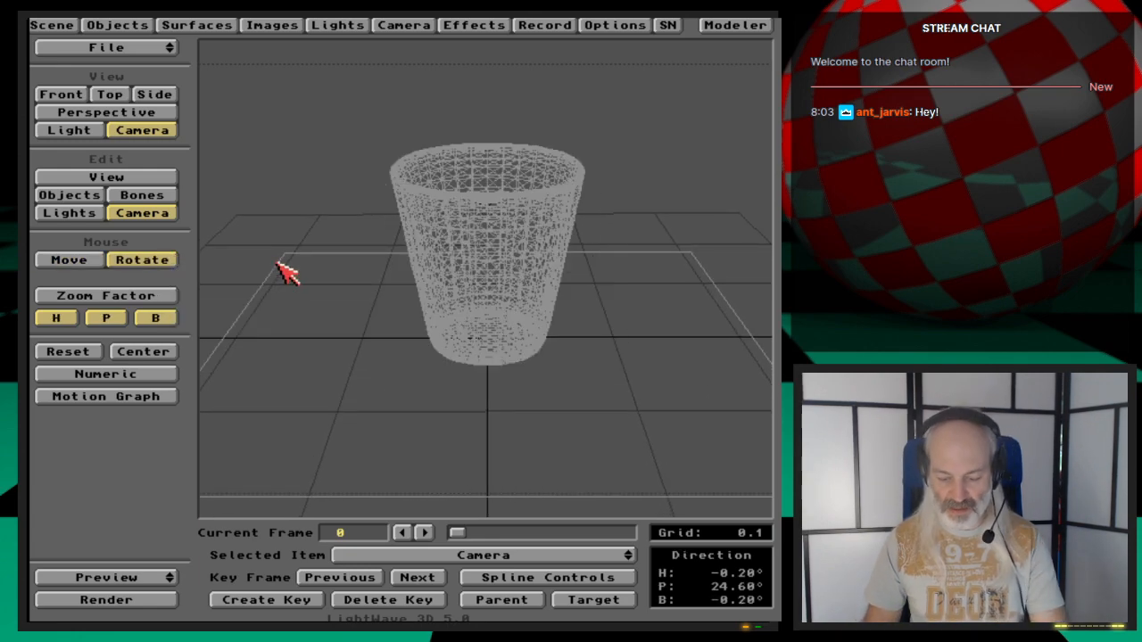
- Render the current frame and close the render display
{"action": "key", "text": "F9"}
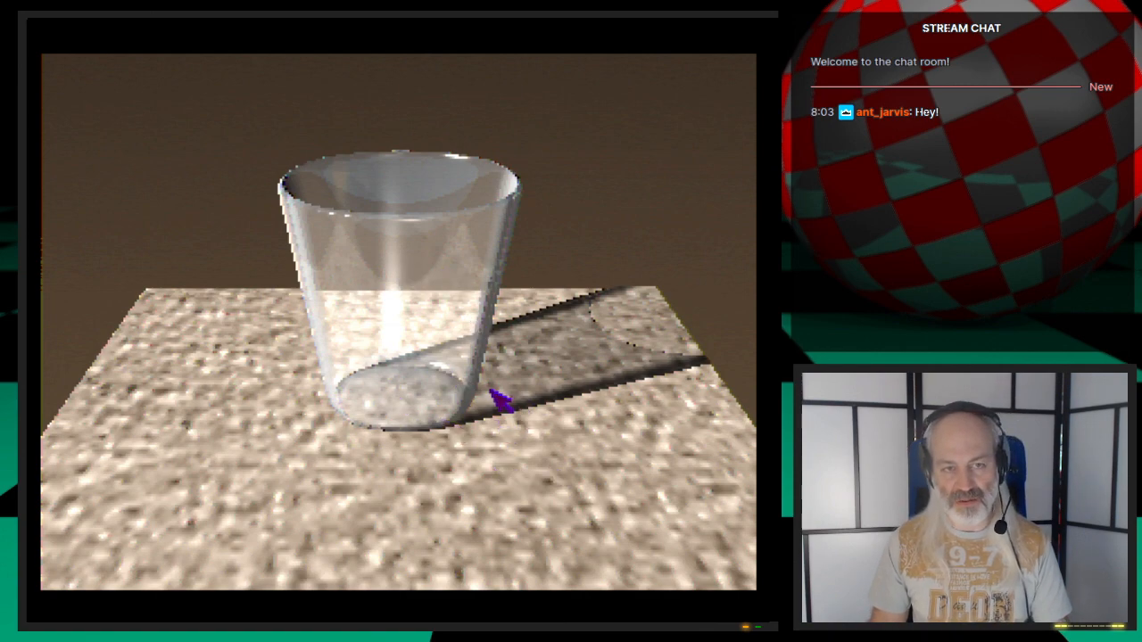
{"action": "left_click", "coordinate": [488, 433]}
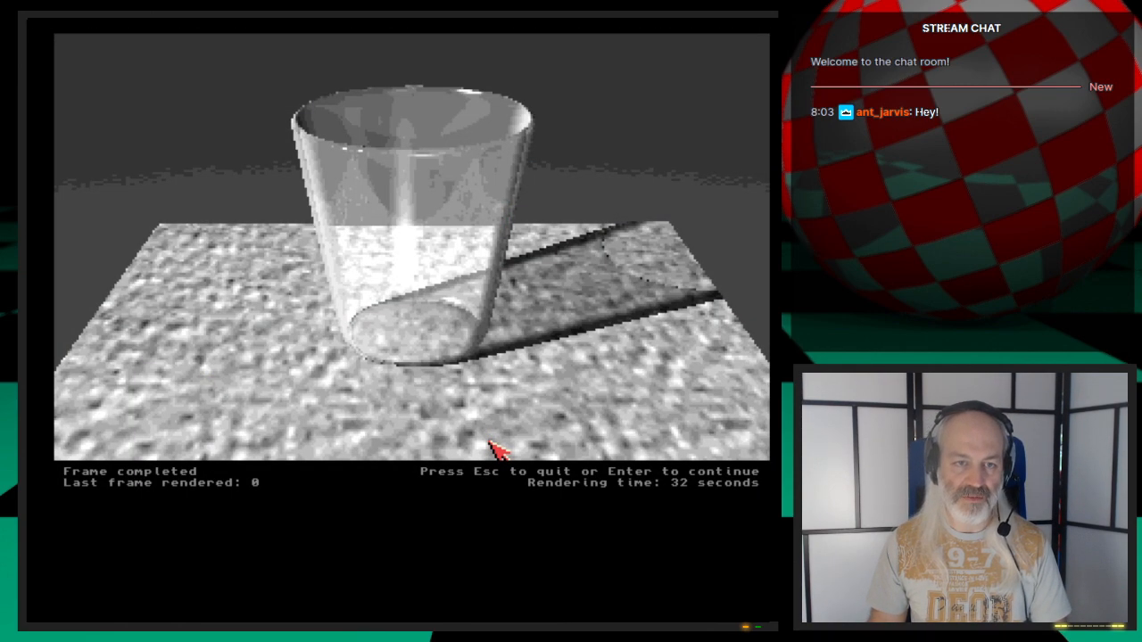
{"action": "left_click", "coordinate": [494, 446]}
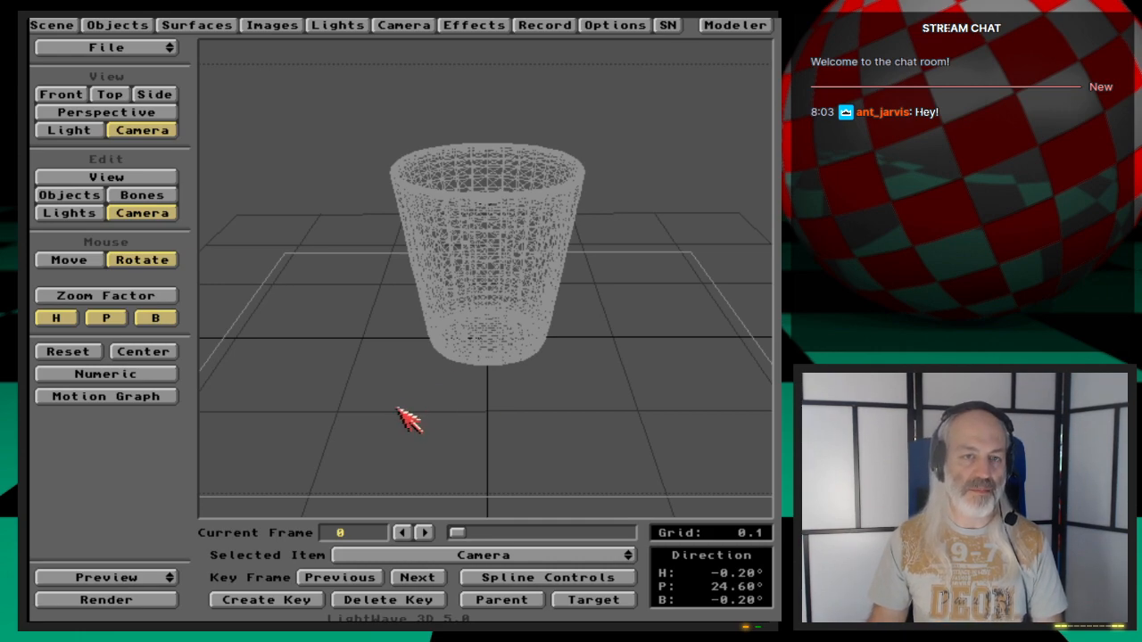
- Open the Glass surface settings and review its reflection options
{"action": "left_click", "coordinate": [198, 25]}
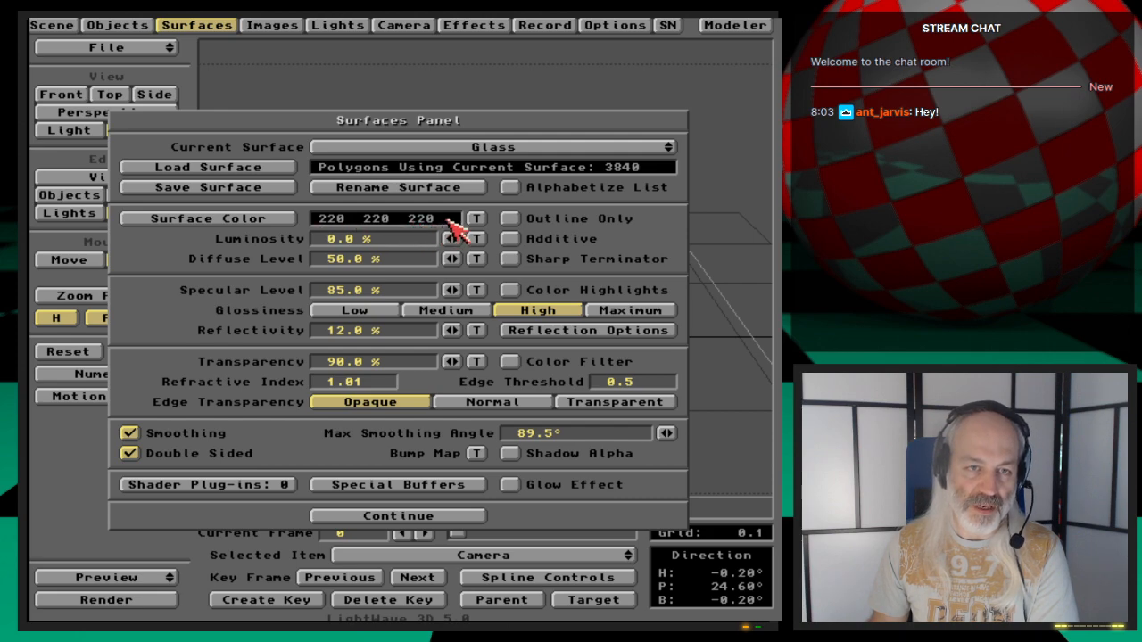
{"action": "left_click", "coordinate": [270, 220]}
{"action": "left_click", "coordinate": [215, 373]}
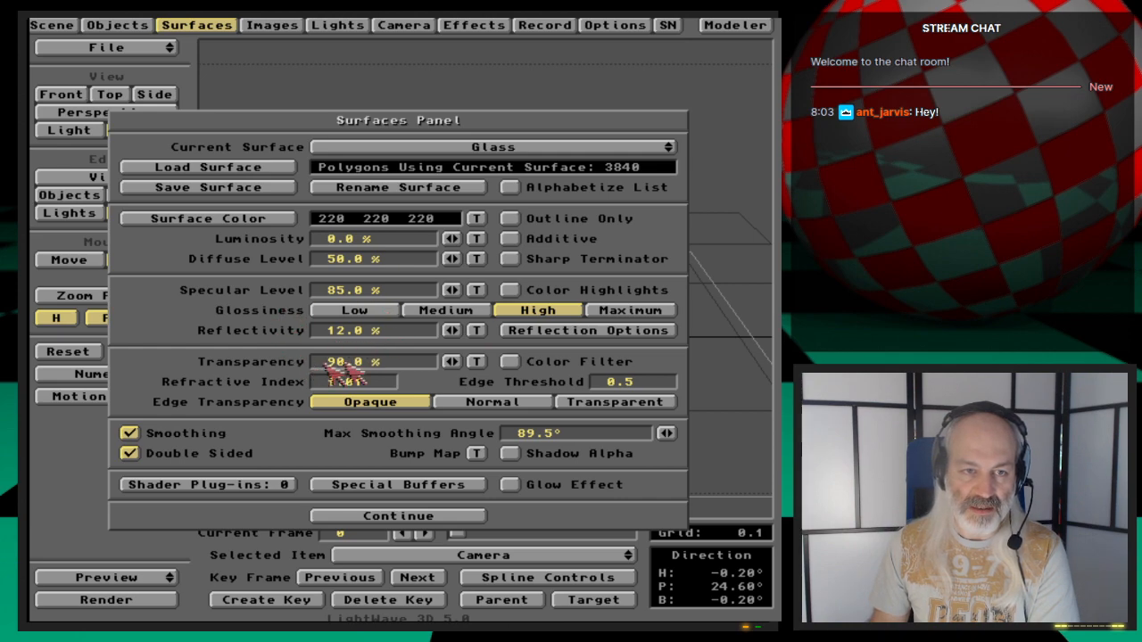
{"action": "left_click", "coordinate": [592, 332]}
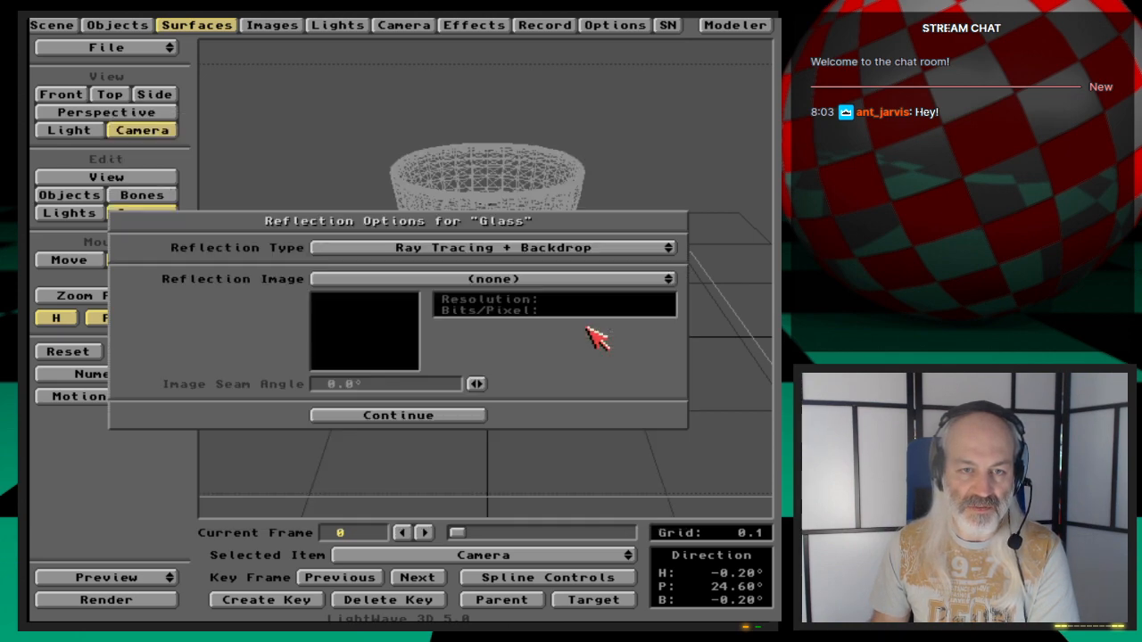
{"action": "left_click_drag", "start_coordinate": [599, 246], "coordinate": [689, 249]}
{"action": "left_click", "coordinate": [474, 417]}
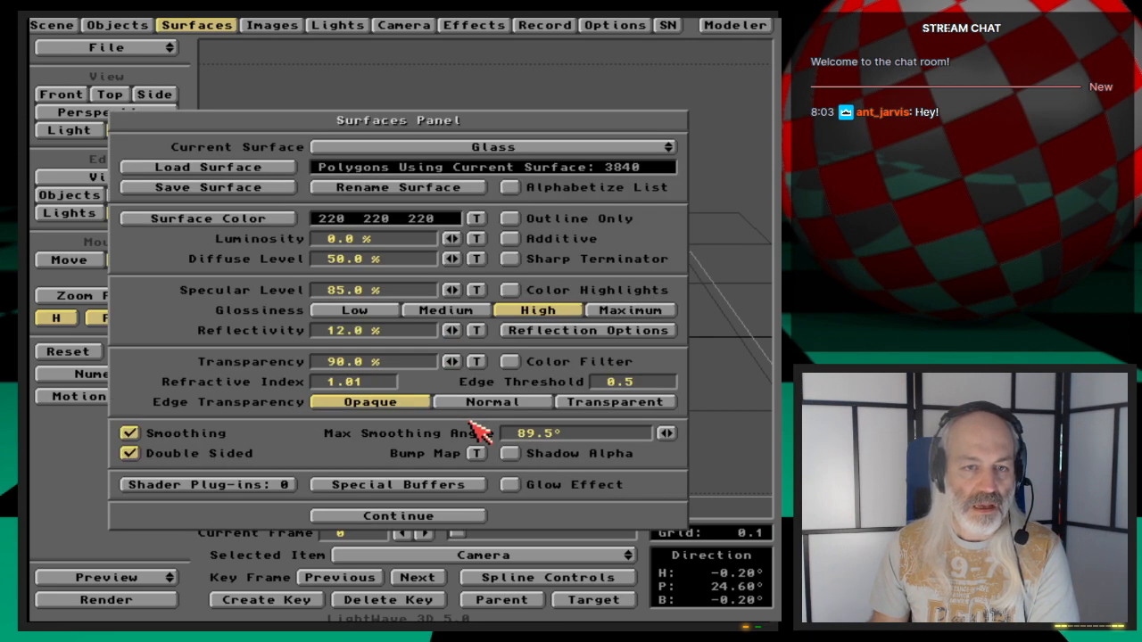
- Switch the Glass reflection type to Ray Tracing + Spherical Map, then back to Ray Tracing + Backdrop
{"action": "left_click", "coordinate": [575, 330]}
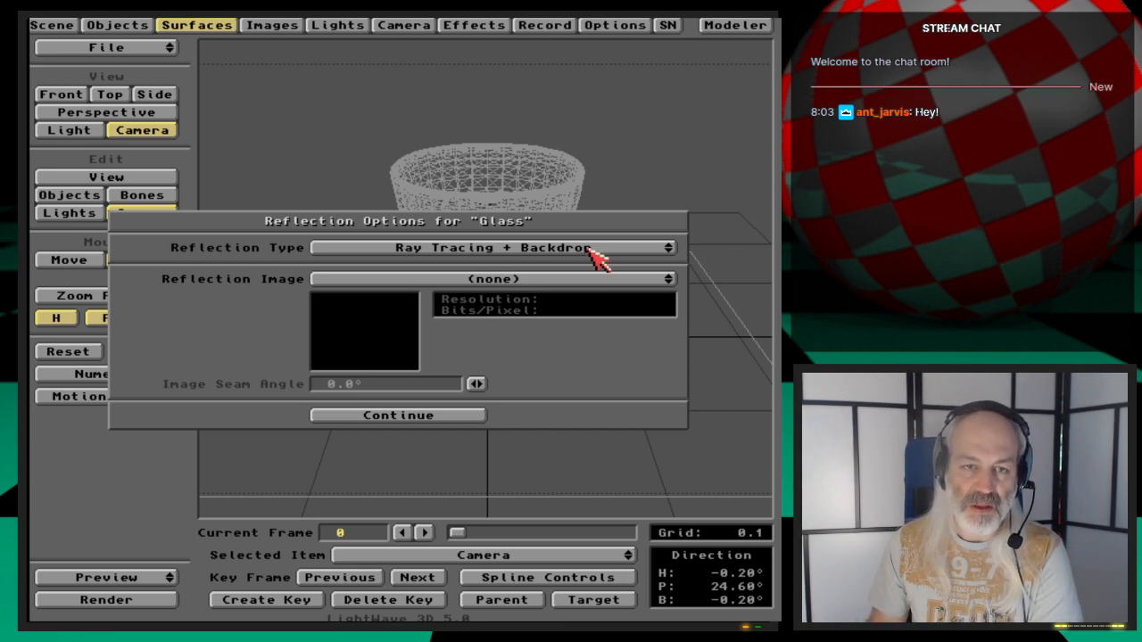
{"action": "left_click_drag", "start_coordinate": [588, 250], "coordinate": [671, 249]}
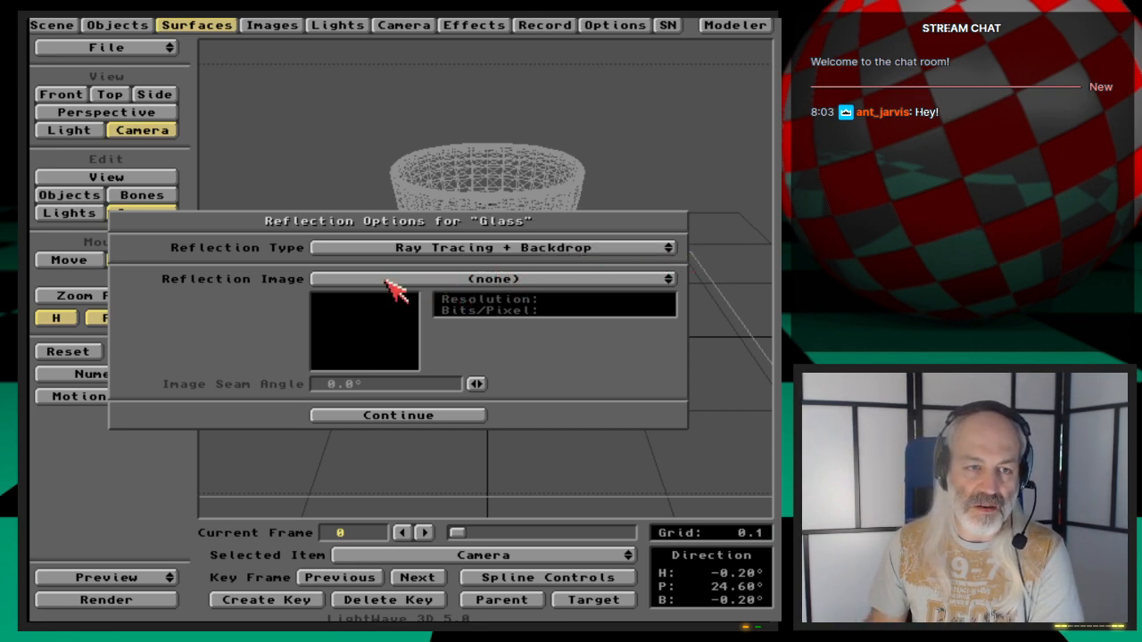
{"action": "mouse_move", "coordinate": [471, 281]}
{"action": "left_mouse_down"}
{"action": "mouse_move", "coordinate": [519, 286]}
{"action": "mouse_move", "coordinate": [598, 333]}
{"action": "left_mouse_up"}
{"action": "left_click_drag", "start_coordinate": [603, 249], "coordinate": [601, 246]}
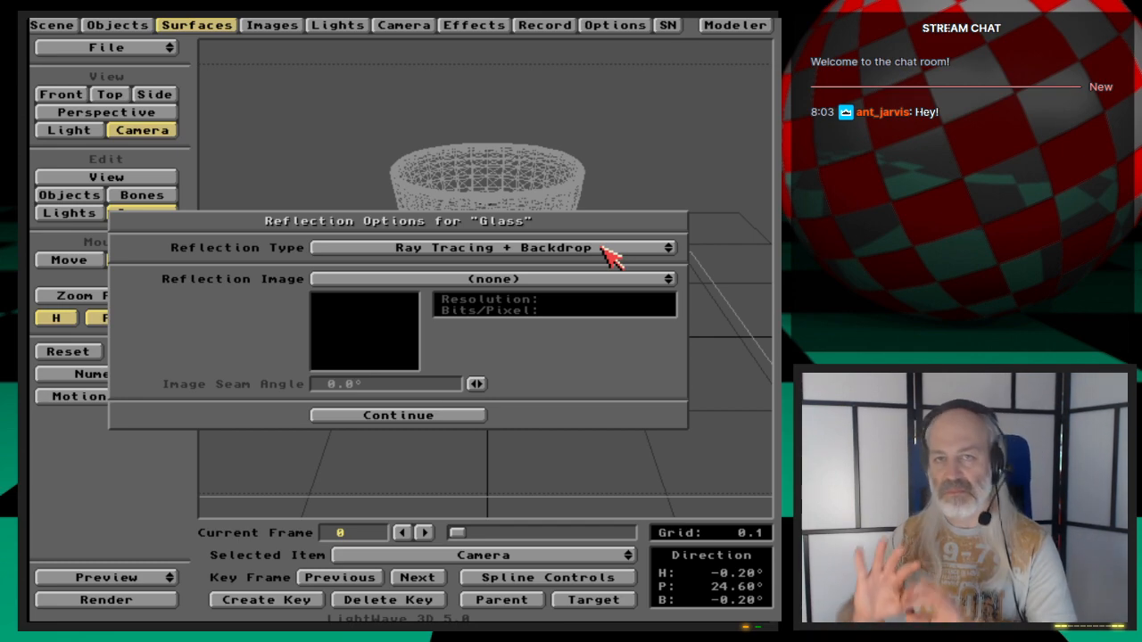
{"action": "mouse_move", "coordinate": [611, 254]}
{"action": "left_mouse_down"}
{"action": "mouse_move", "coordinate": [758, 255]}
{"action": "mouse_move", "coordinate": [758, 266]}
{"action": "left_mouse_up"}
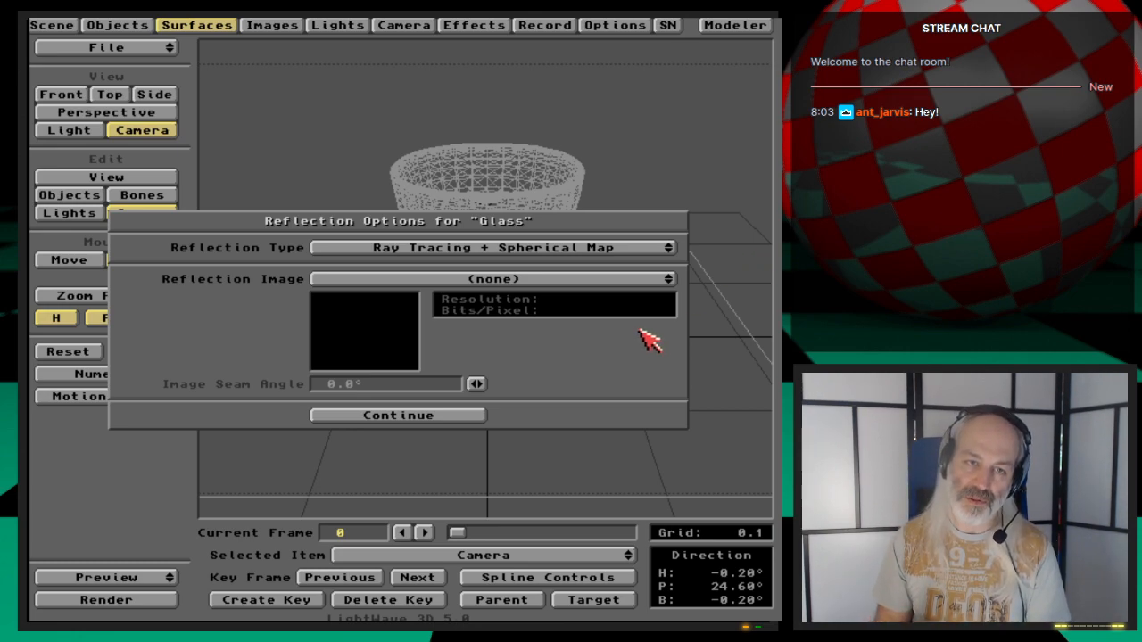
{"action": "mouse_move", "coordinate": [561, 250]}
{"action": "left_mouse_down"}
{"action": "mouse_move", "coordinate": [654, 235]}
{"action": "mouse_move", "coordinate": [652, 222]}
{"action": "left_mouse_up"}
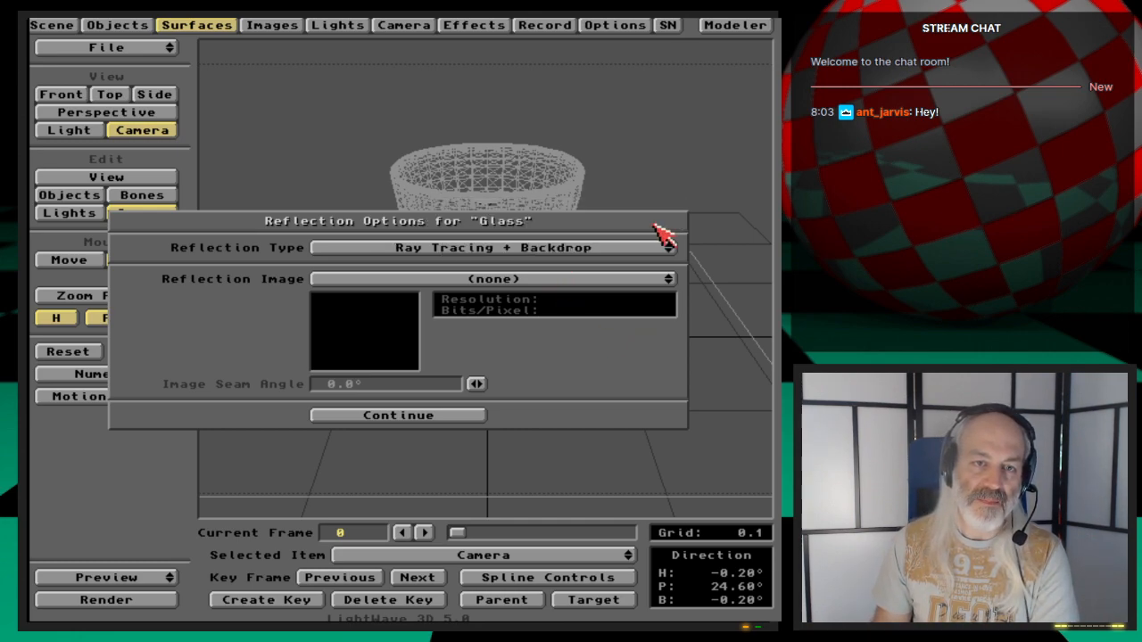
{"action": "left_click", "coordinate": [451, 416]}
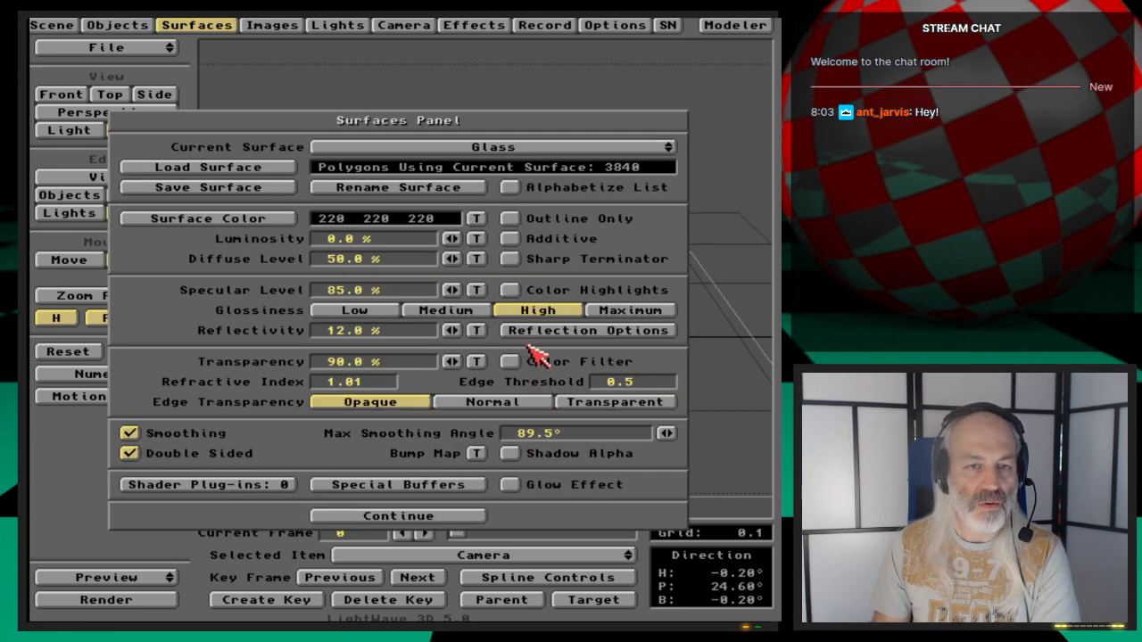
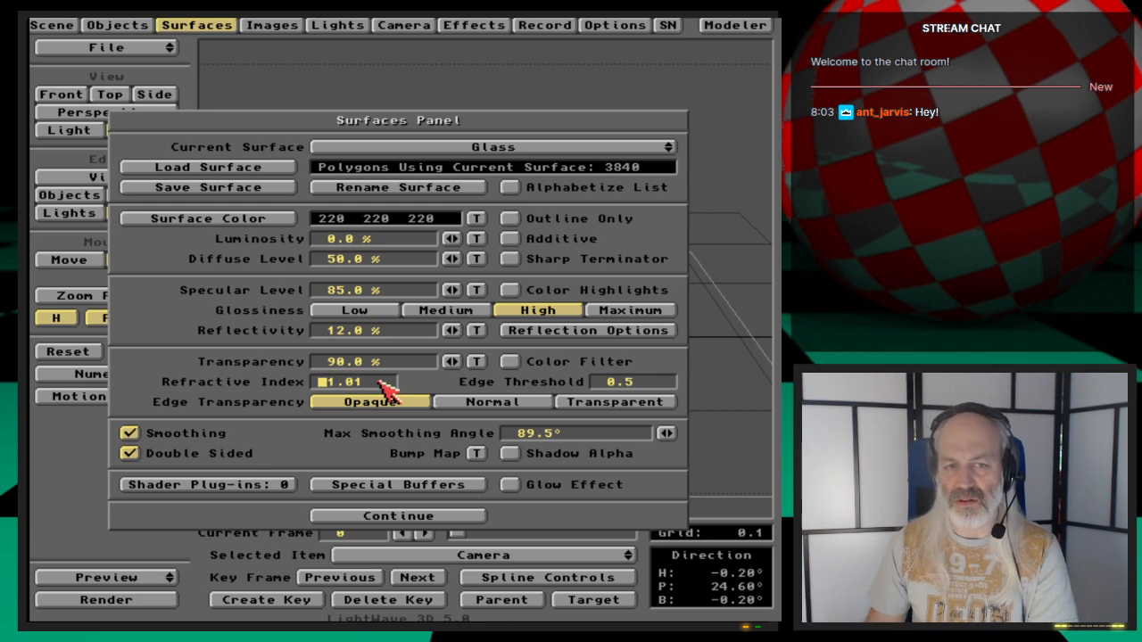
- Close the Surfaces panel, then open the Camera panel to review its ray-trace settings and close it
{"action": "left_click", "coordinate": [223, 380]}
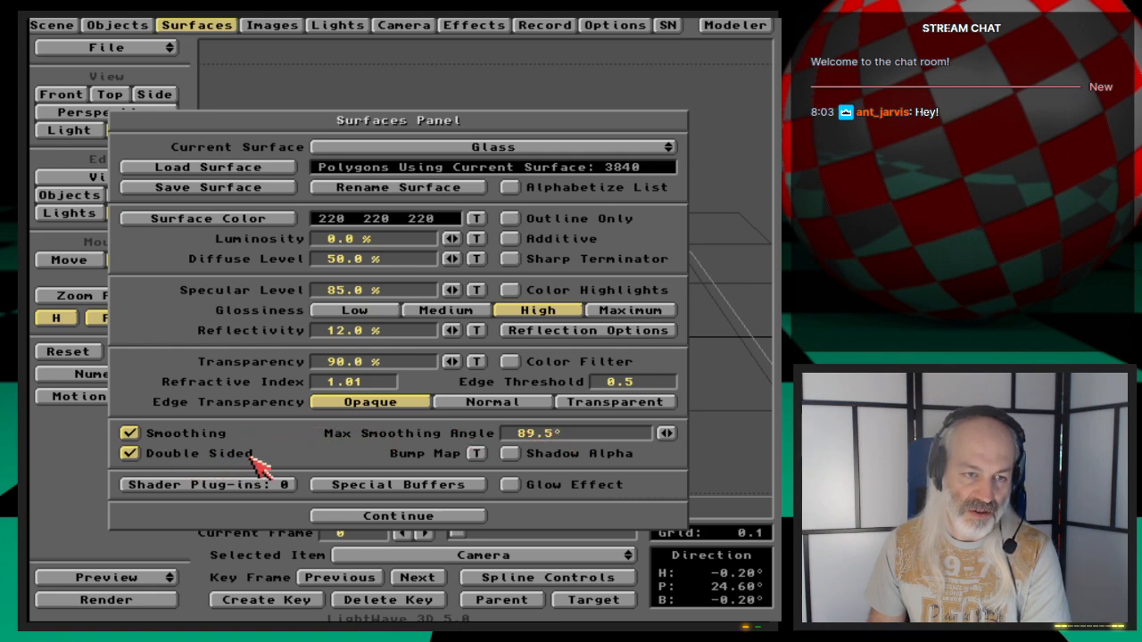
{"action": "left_click", "coordinate": [438, 518]}
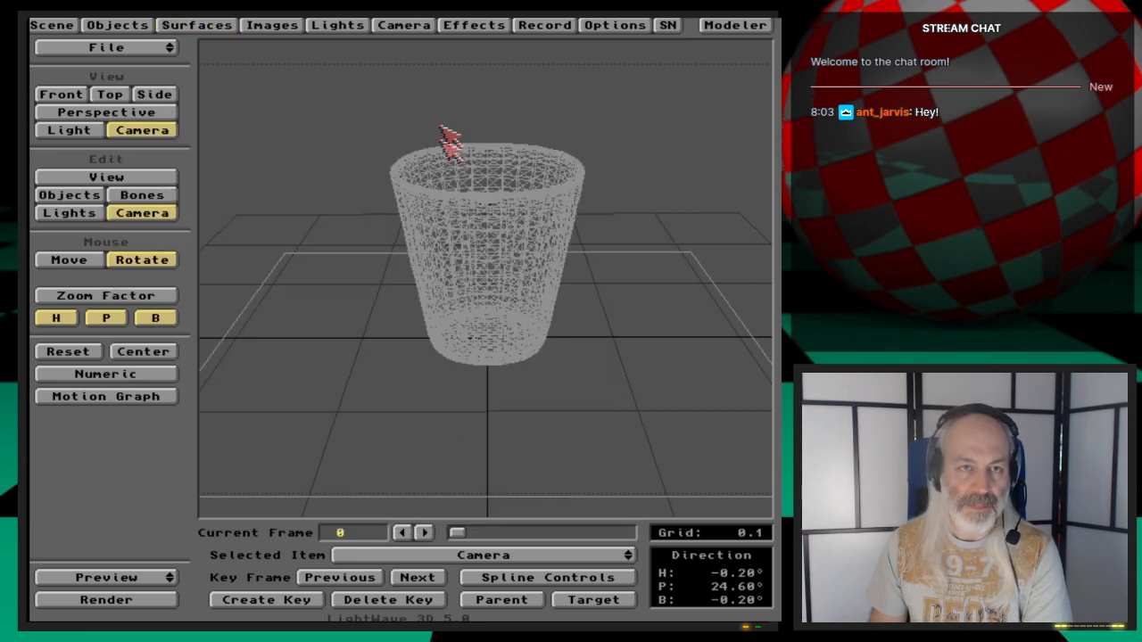
{"action": "left_click", "coordinate": [429, 26]}
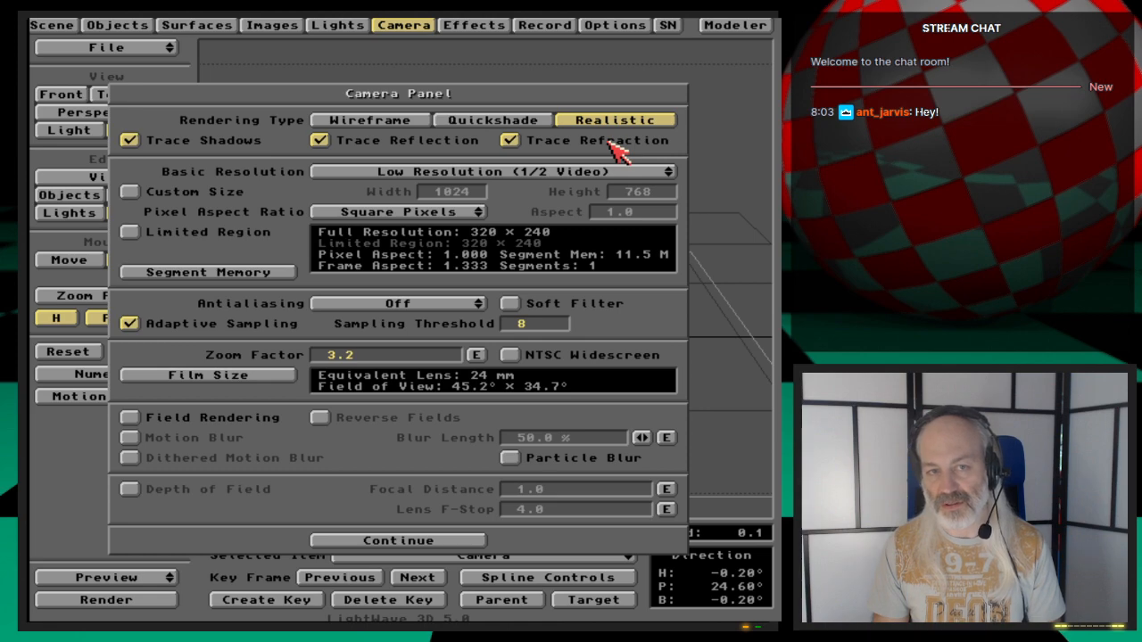
{"action": "left_click", "coordinate": [416, 27]}
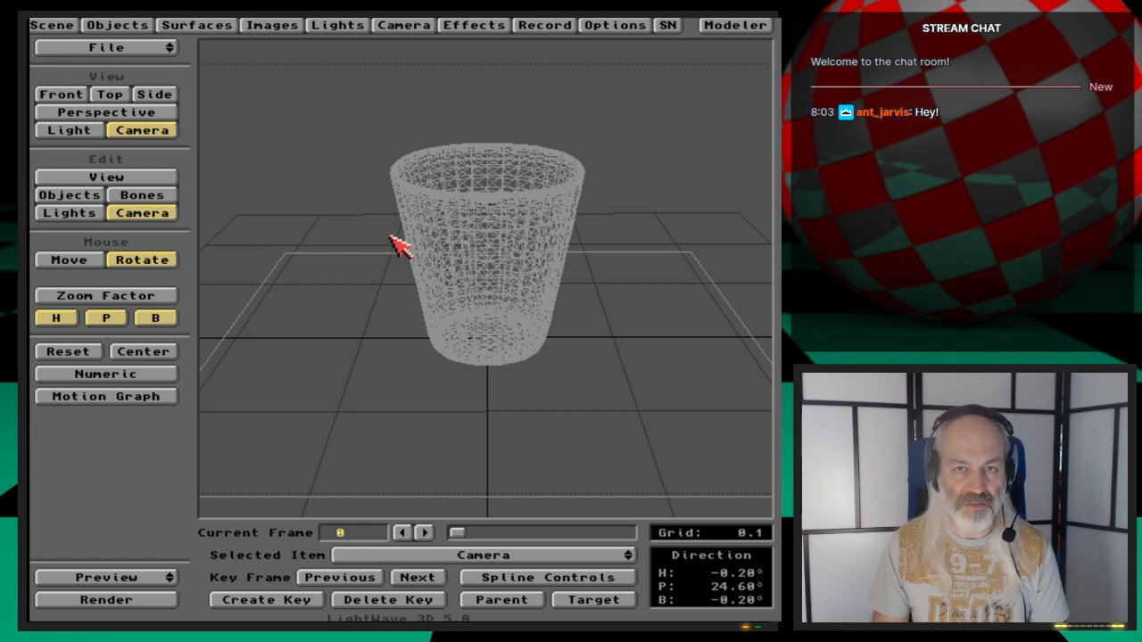
- Switch to Modeler, clear the current layers, then select the Glass_polys object and fit it in the views
{"action": "left_click", "coordinate": [746, 26]}
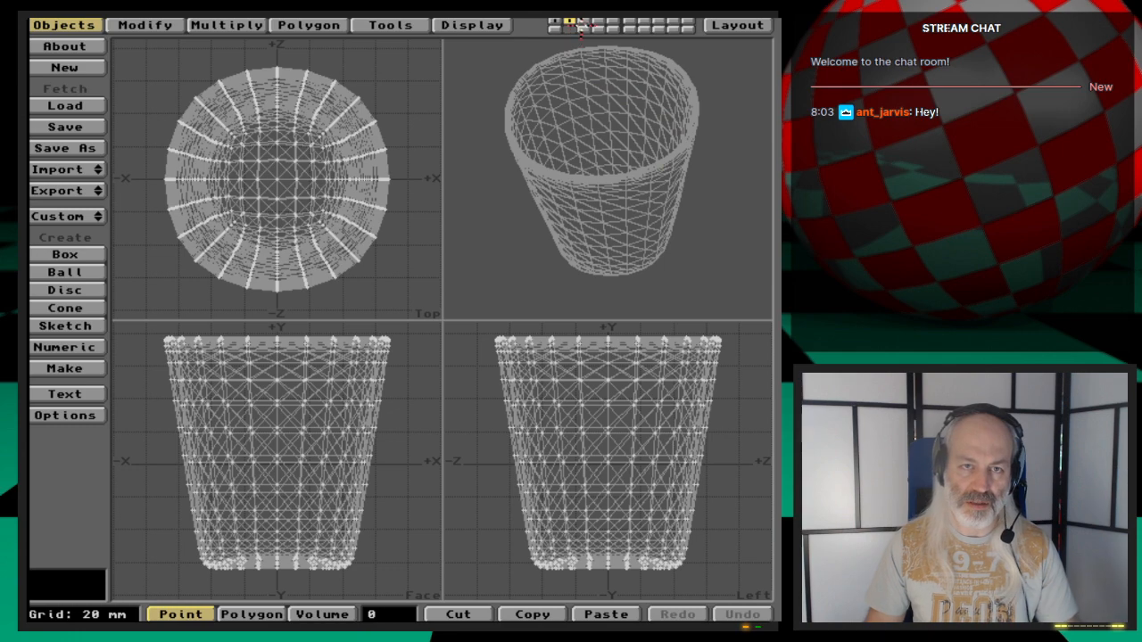
{"action": "key", "text": "x"}
{"action": "key", "text": "1"}
{"action": "key", "text": "x"}
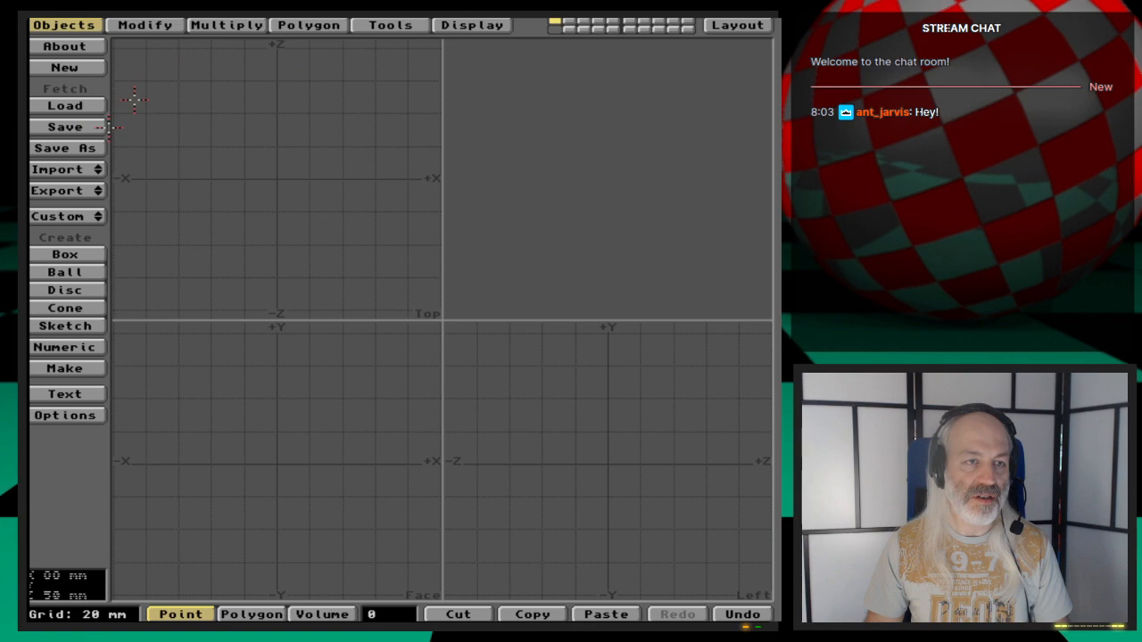
{"action": "left_click", "coordinate": [85, 169]}
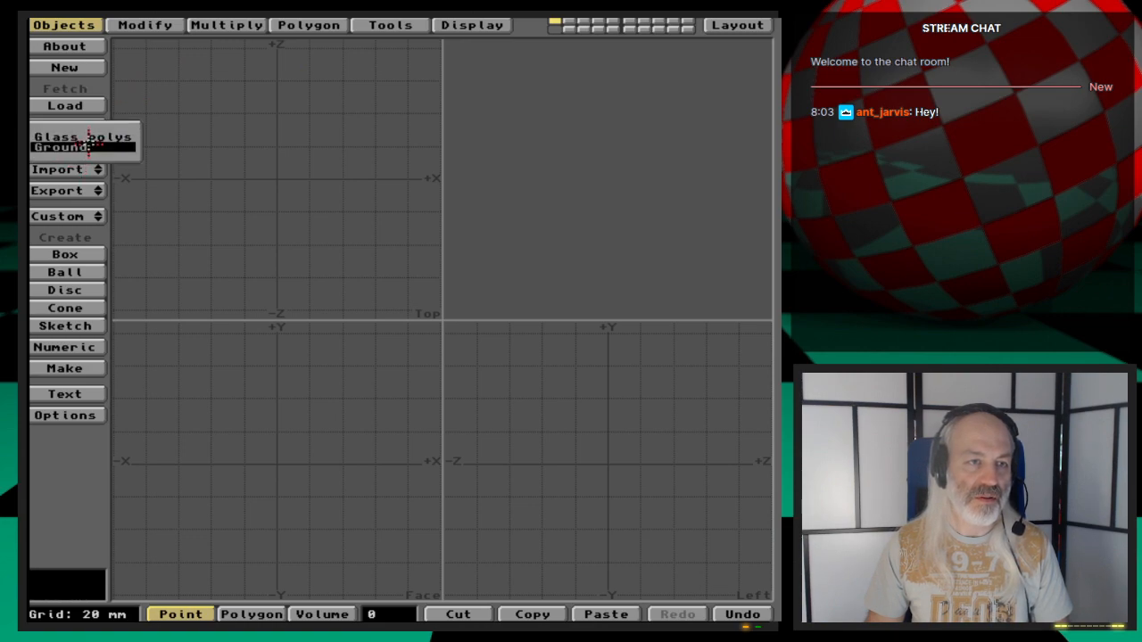
{"action": "left_click", "coordinate": [82, 138]}
{"action": "key", "text": "a"}
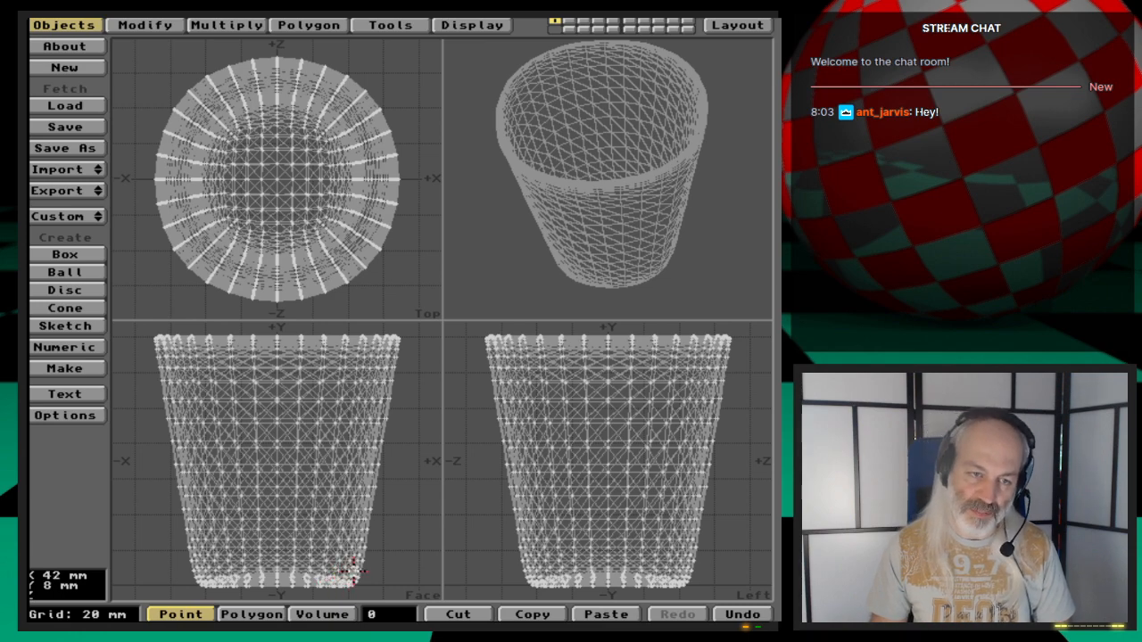
- Switch layers and select all connected polygons of the cup in polygon mode, then clear the selection
{"action": "key", "text": "2"}
{"action": "key", "text": "1"}
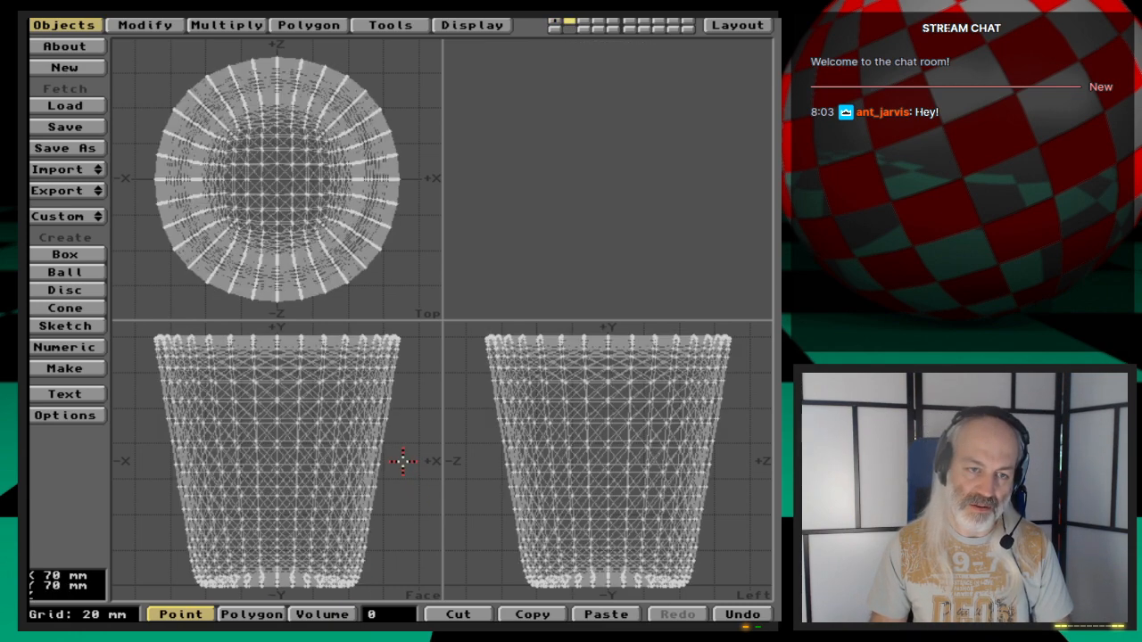
{"action": "key", "text": "space"}
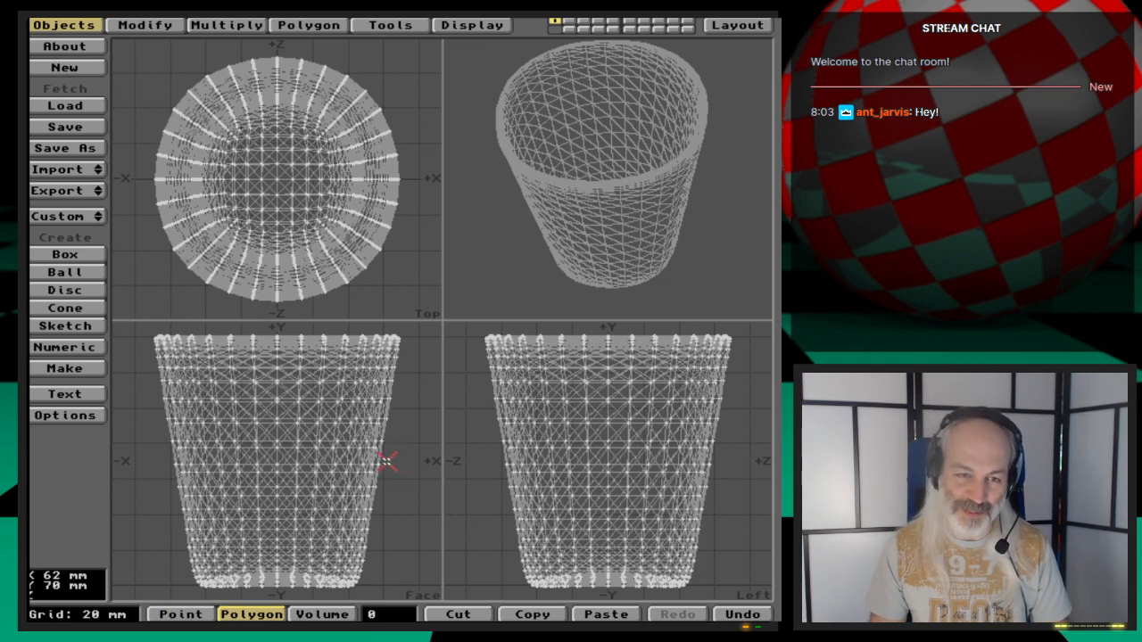
{"action": "left_click_drag", "start_coordinate": [384, 461], "coordinate": [382, 455]}
{"action": "key", "text": "]"}
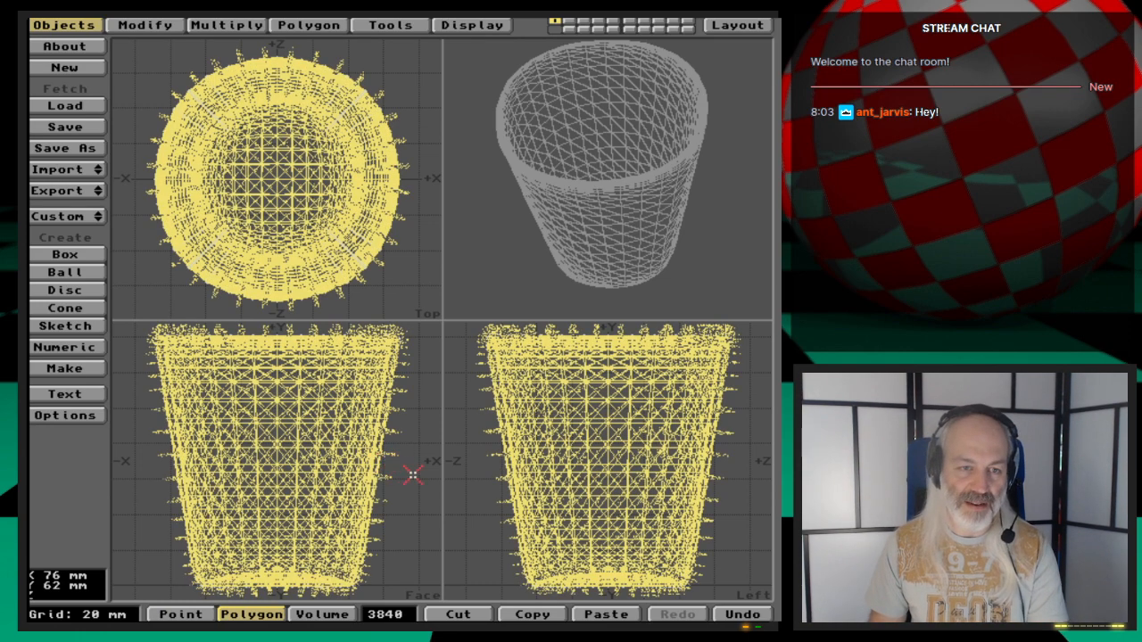
{"action": "left_click", "coordinate": [398, 615]}
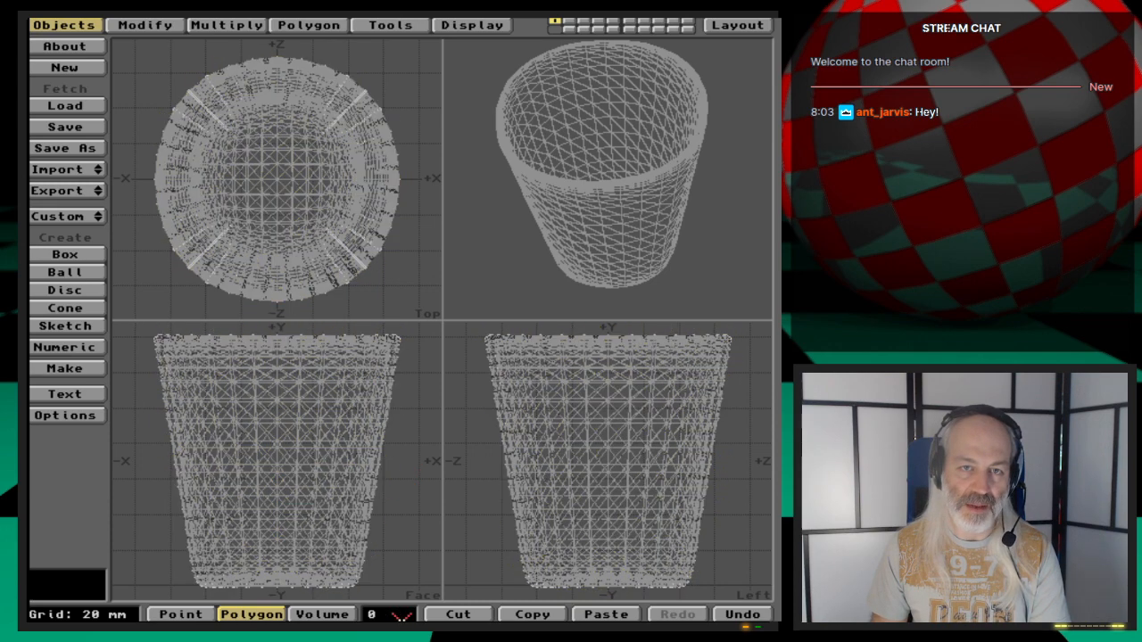
- Move to an empty layer, load the Glass_NURBSCage object and zoom the views out
{"action": "left_click", "coordinate": [569, 23]}
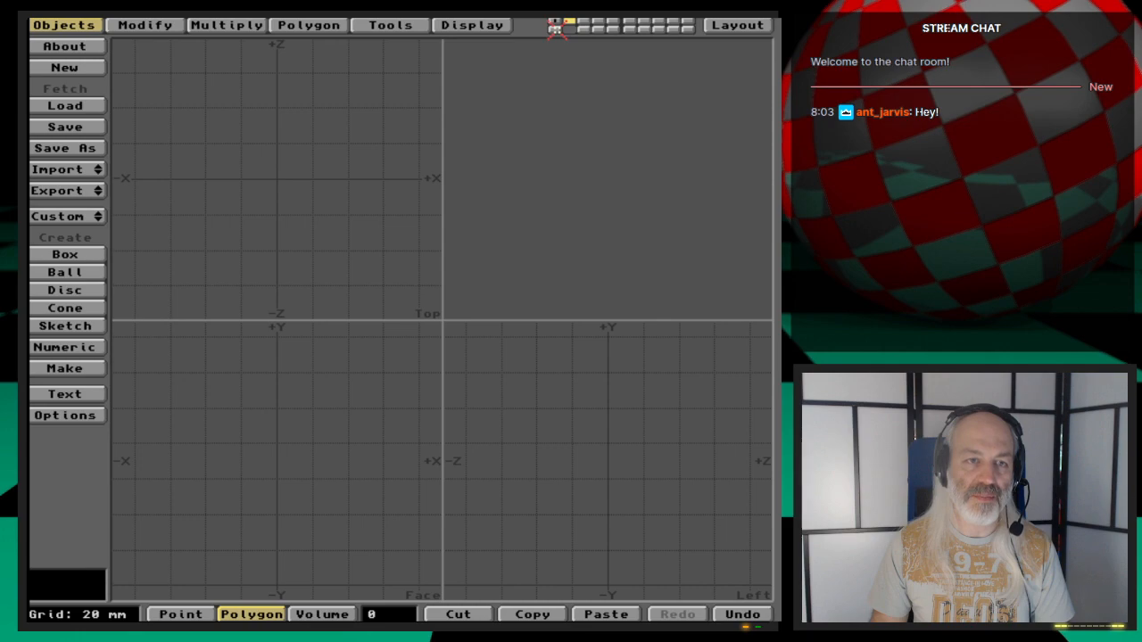
{"action": "left_click", "coordinate": [555, 27]}
{"action": "key", "text": "l"}
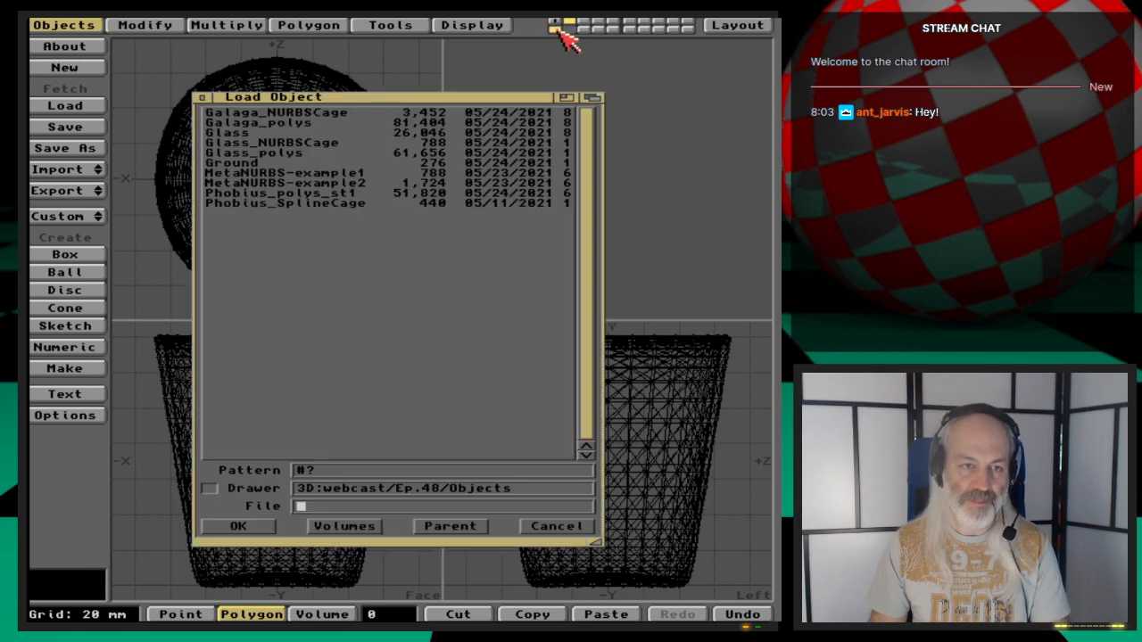
{"action": "double_click", "coordinate": [343, 143]}
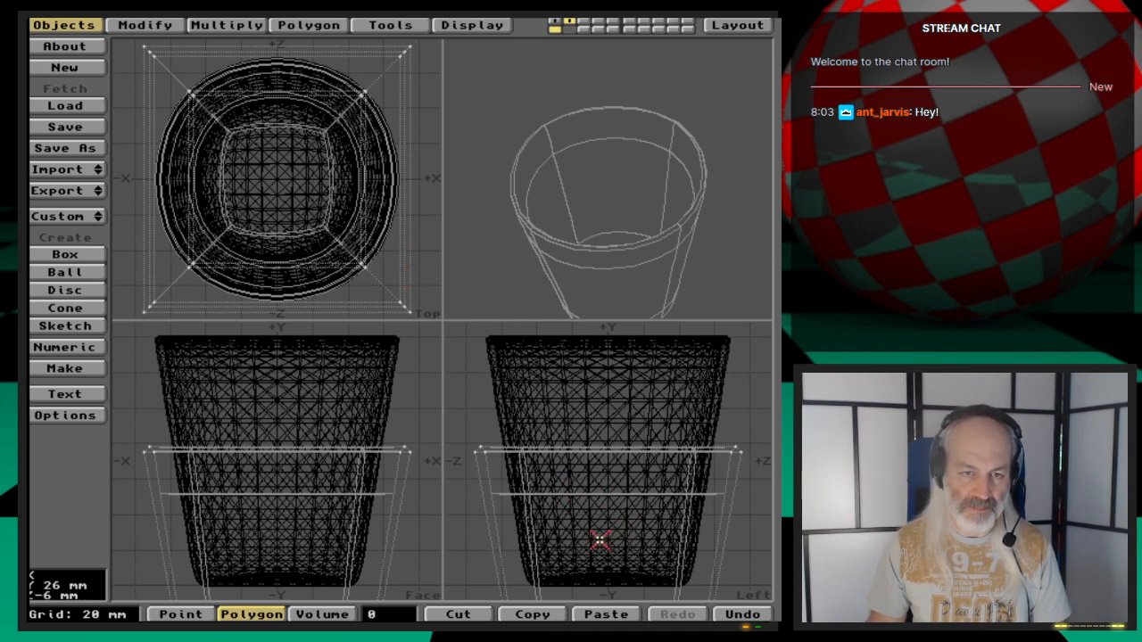
{"action": "key", "text": "comma"}
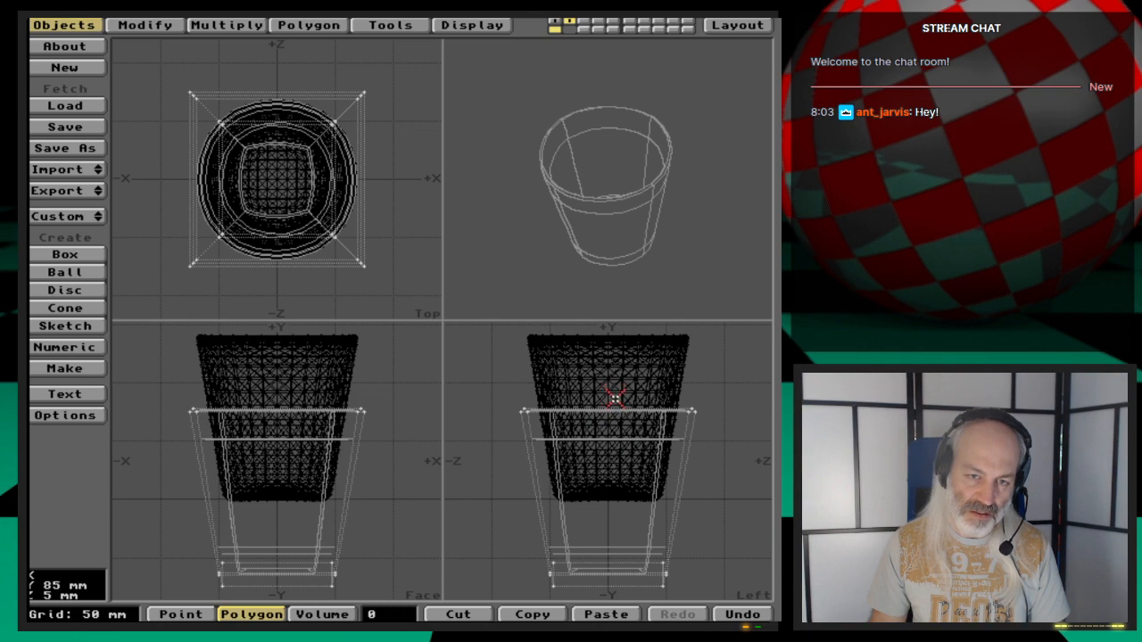
- Lasso-select the cage polygons and deselect them one by one until none remain selected
{"action": "left_click_drag", "start_coordinate": [615, 397], "coordinate": [616, 560]}
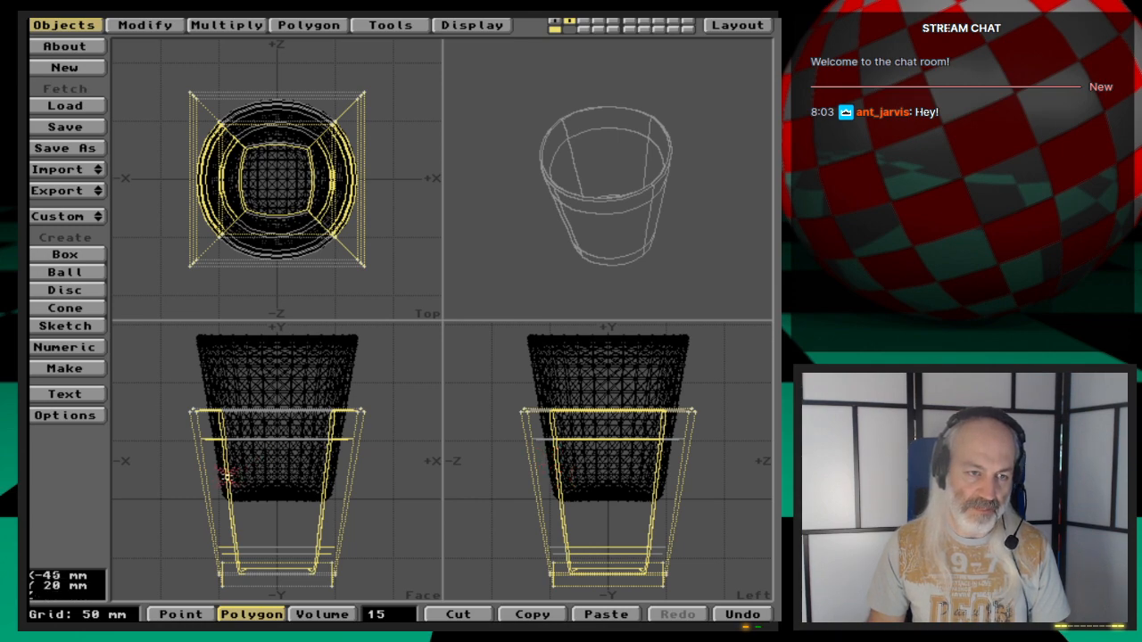
{"action": "left_click", "coordinate": [200, 462]}
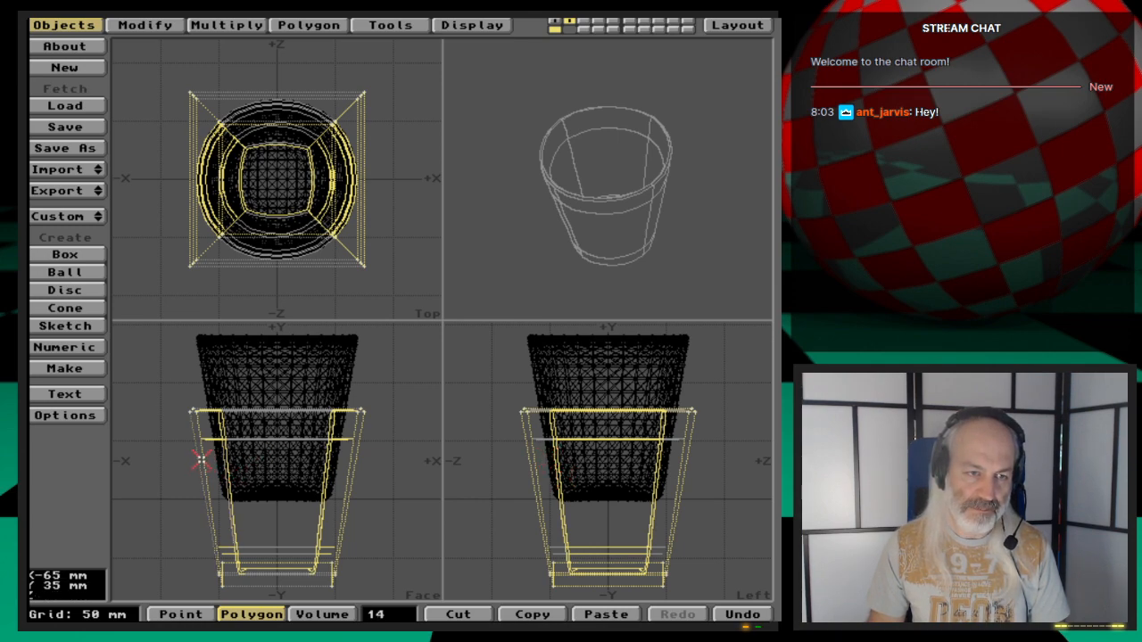
{"action": "left_click", "coordinate": [346, 532]}
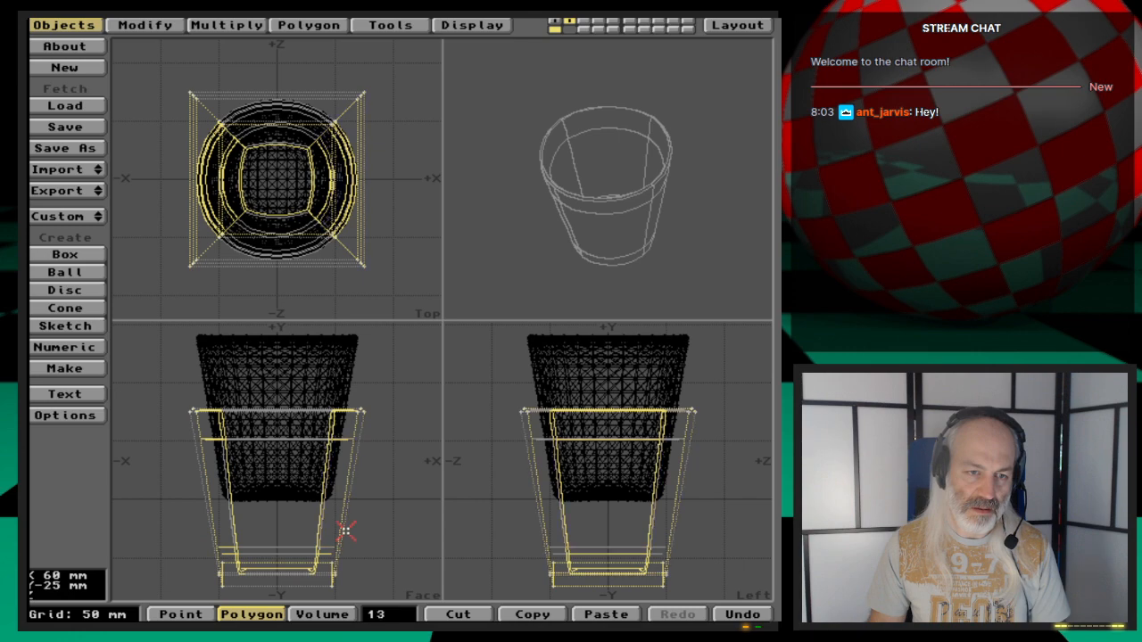
{"action": "left_click", "coordinate": [366, 202]}
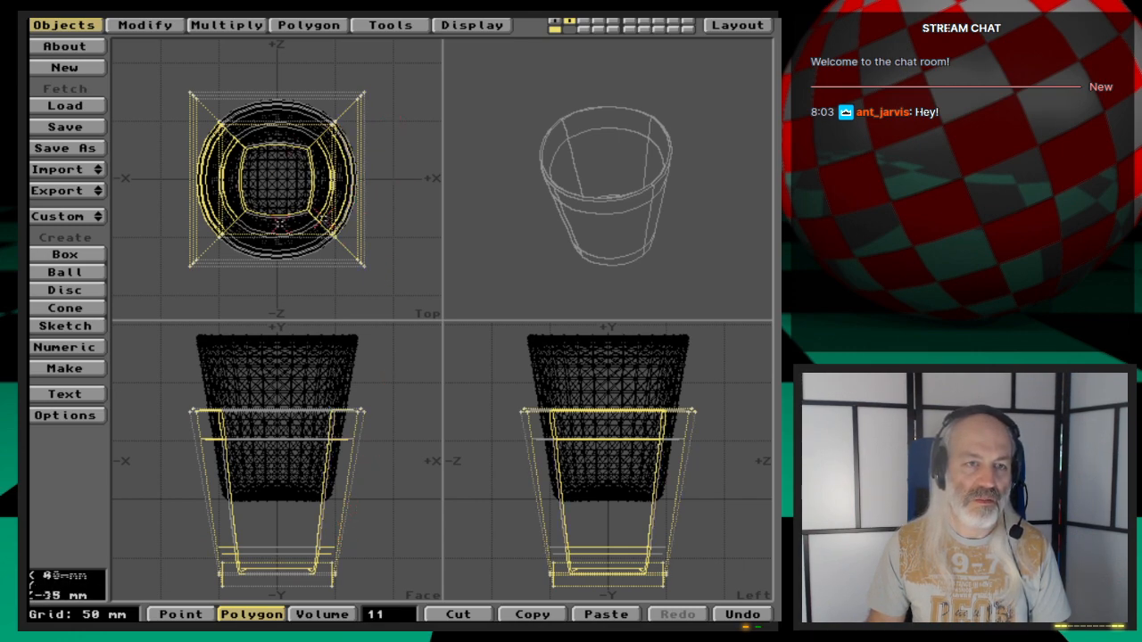
{"action": "left_click", "coordinate": [187, 223]}
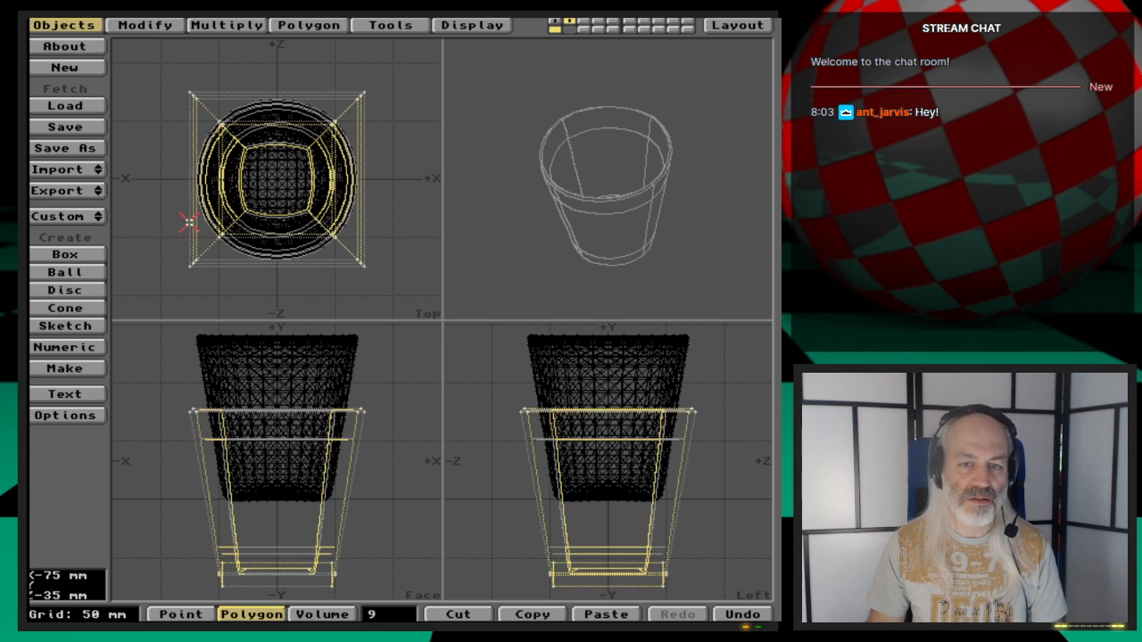
{"action": "left_click", "coordinate": [565, 520]}
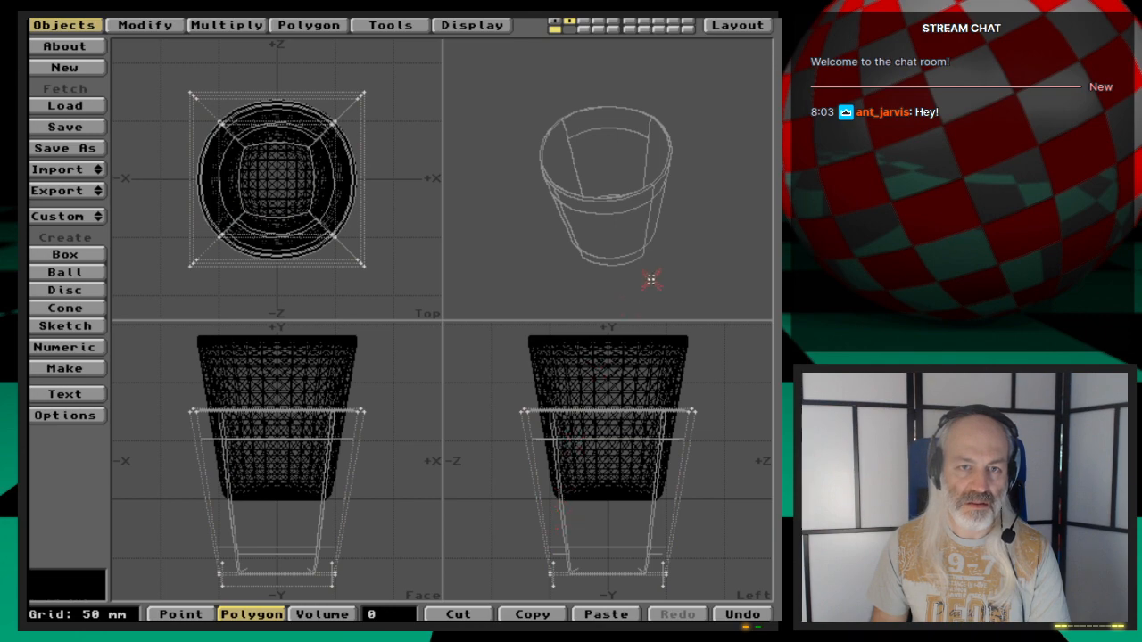
- Try deleting three cage polygons selected after orbiting the perspective view, then undo twice
{"action": "left_click_drag", "start_coordinate": [661, 239], "coordinate": [645, 175]}
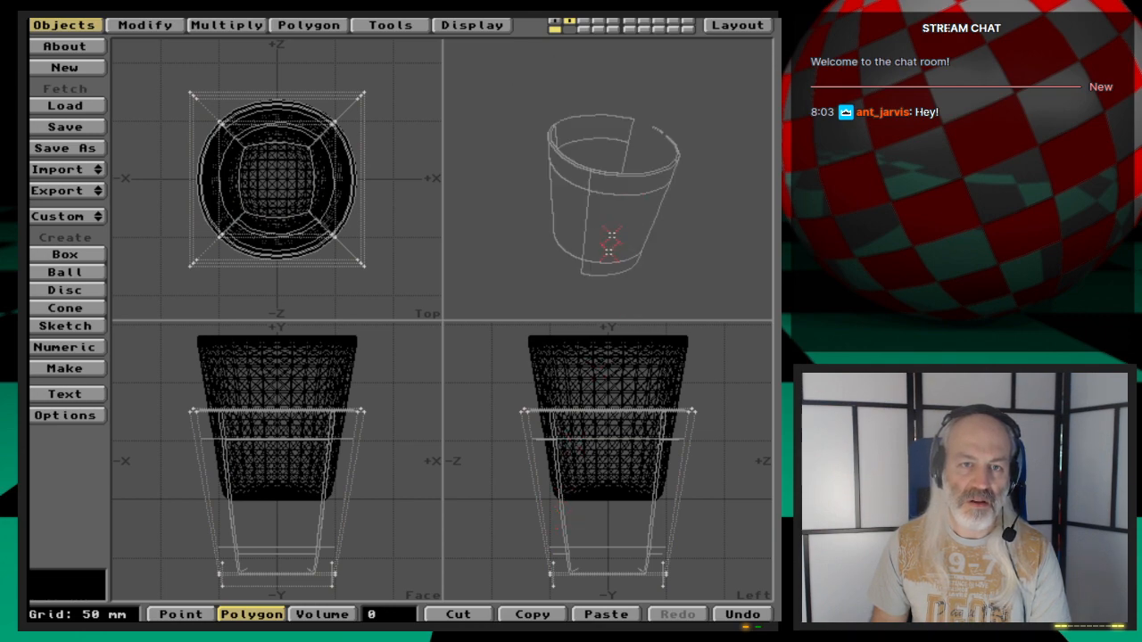
{"action": "left_click_drag", "start_coordinate": [610, 239], "coordinate": [610, 206]}
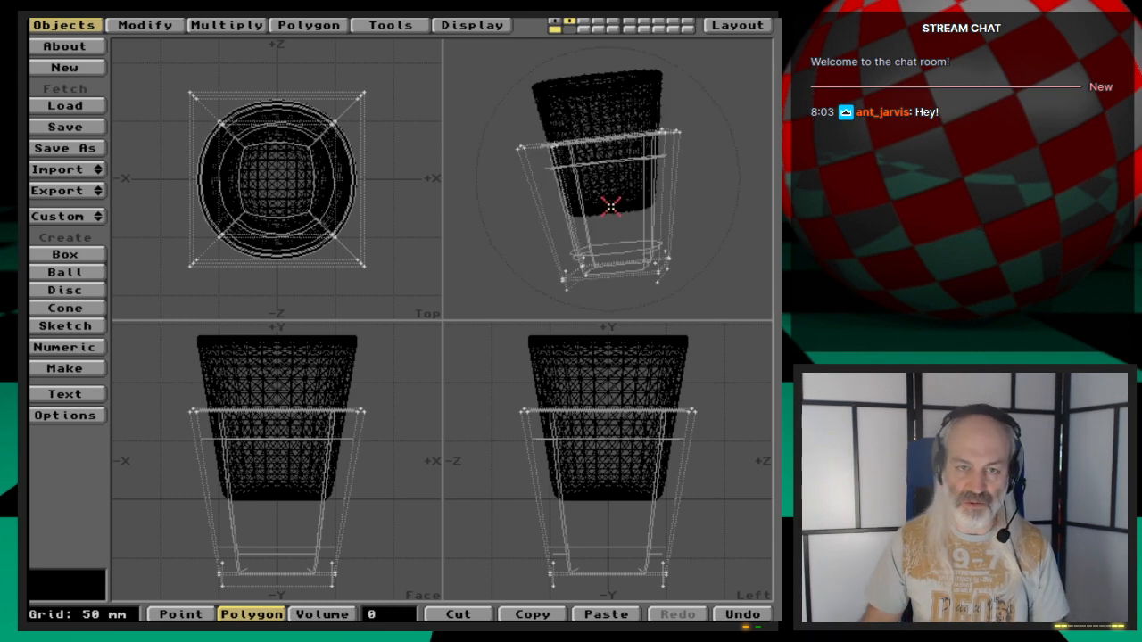
{"action": "key", "text": "period"}
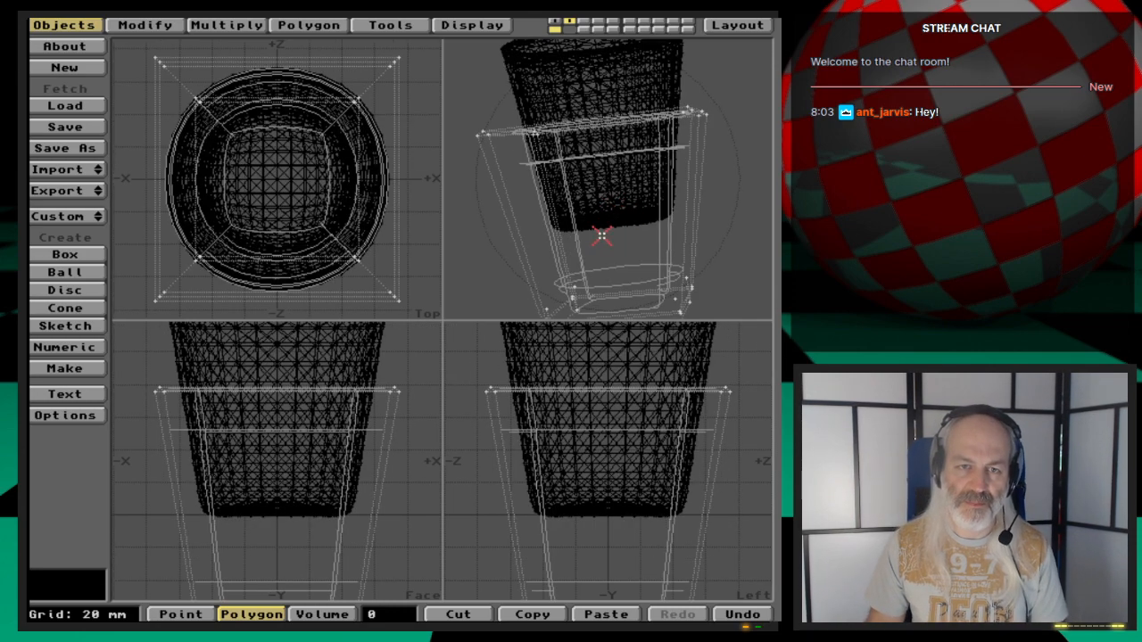
{"action": "mouse_move", "coordinate": [634, 256]}
{"action": "left_mouse_down"}
{"action": "mouse_move", "coordinate": [619, 229]}
{"action": "mouse_move", "coordinate": [640, 211]}
{"action": "mouse_move", "coordinate": [643, 246]}
{"action": "left_mouse_up"}
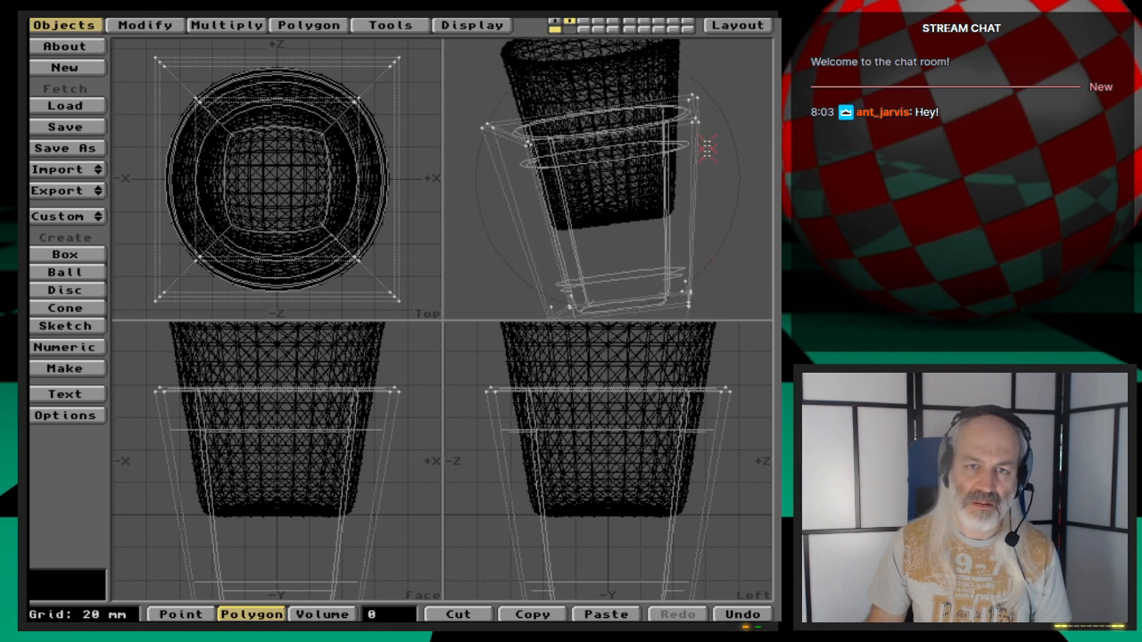
{"action": "left_click", "coordinate": [725, 393]}
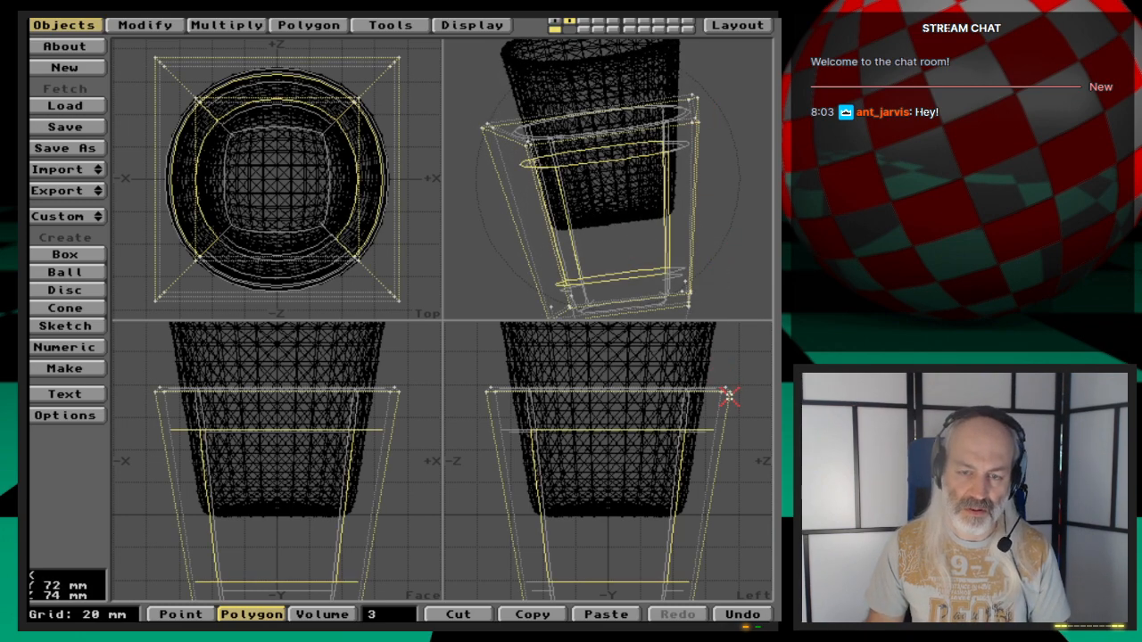
{"action": "key", "text": "Delete"}
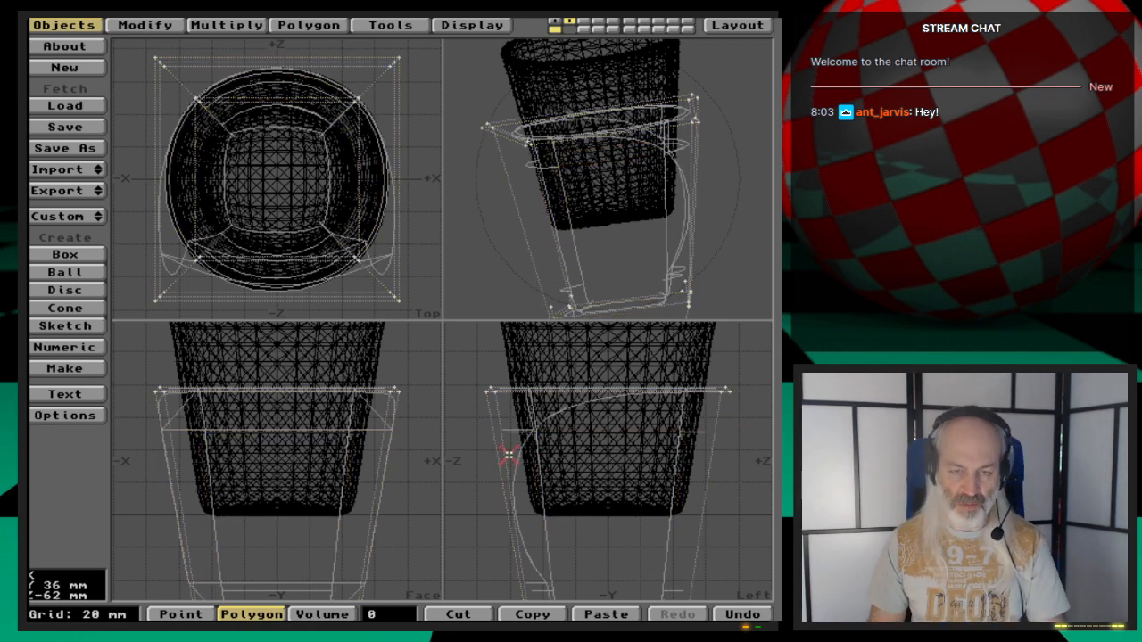
{"action": "key", "text": "u"}
{"action": "key", "text": "u"}
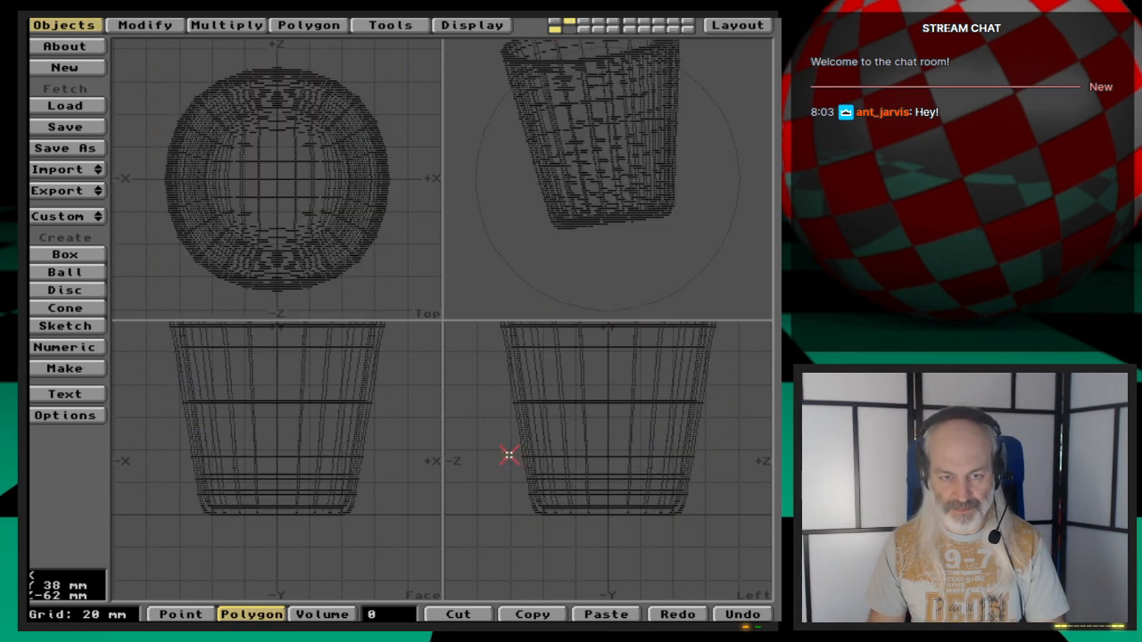
- Try deleting the cup polygons in the first layer, then undo the deletion
{"action": "left_click", "coordinate": [554, 22]}
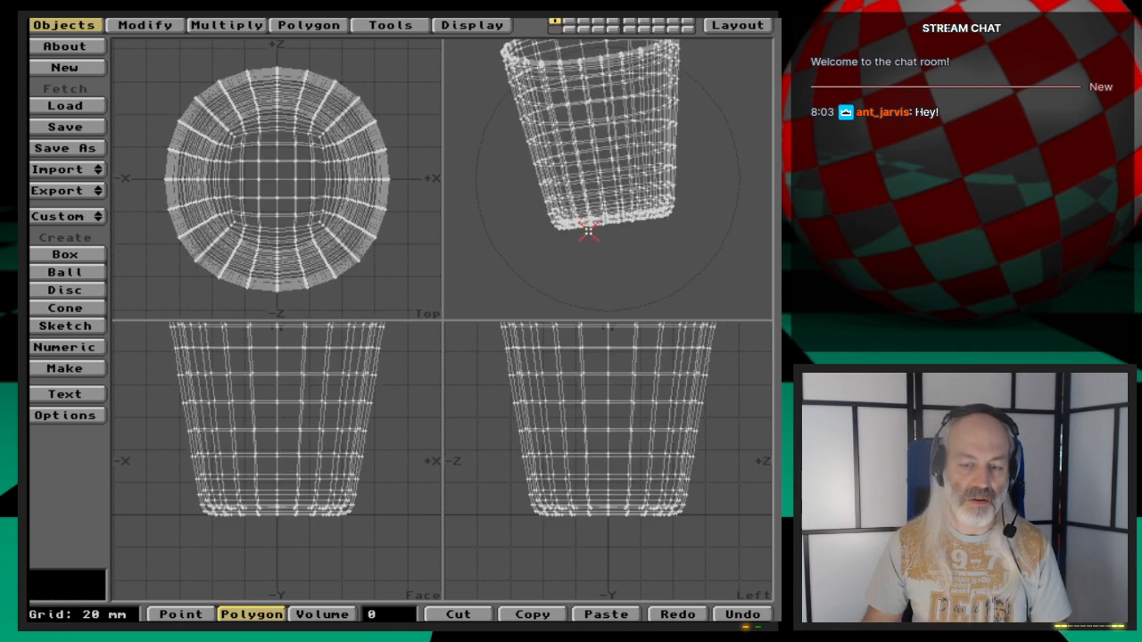
{"action": "key", "text": "Delete"}
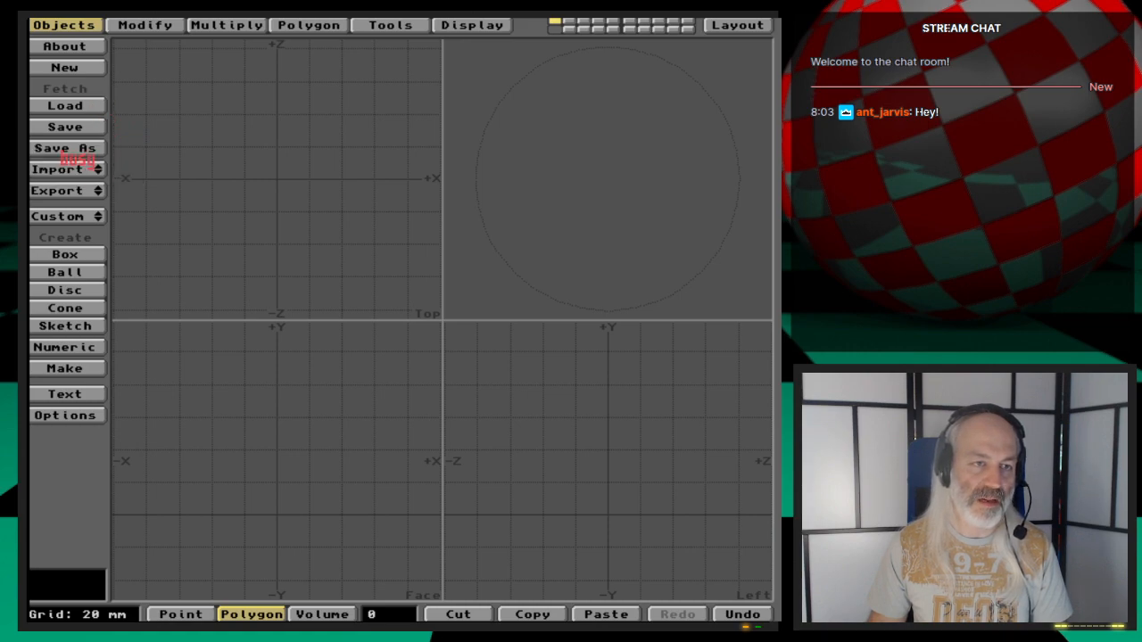
{"action": "key", "text": "u"}
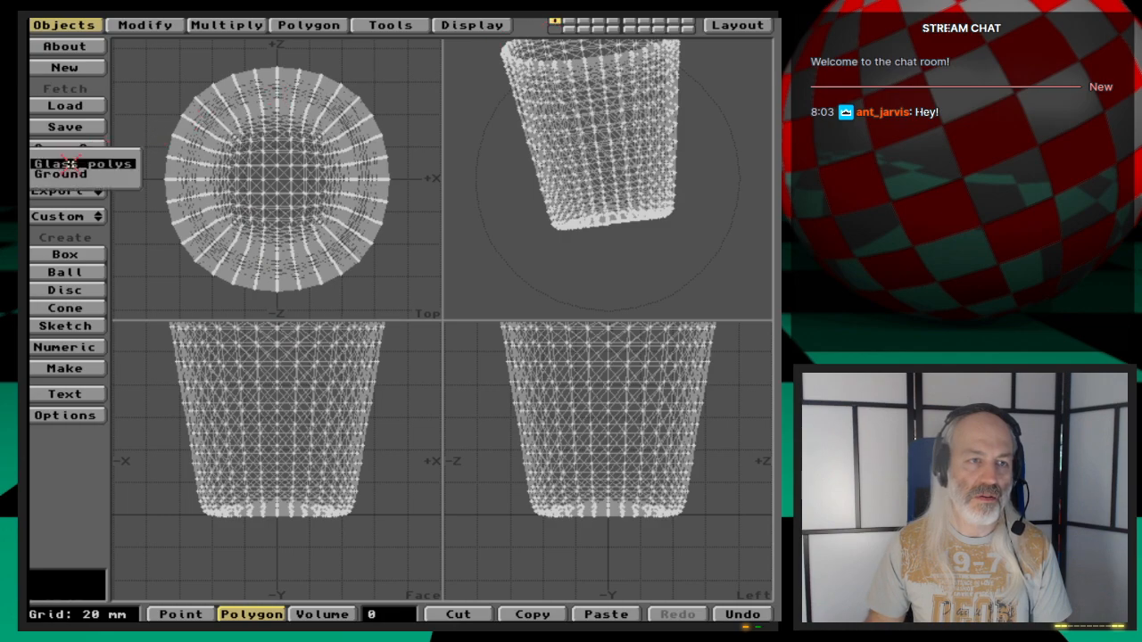
- Swap the foreground and background layers so the cup shows as a background layer
{"action": "key", "text": "apostrophe"}
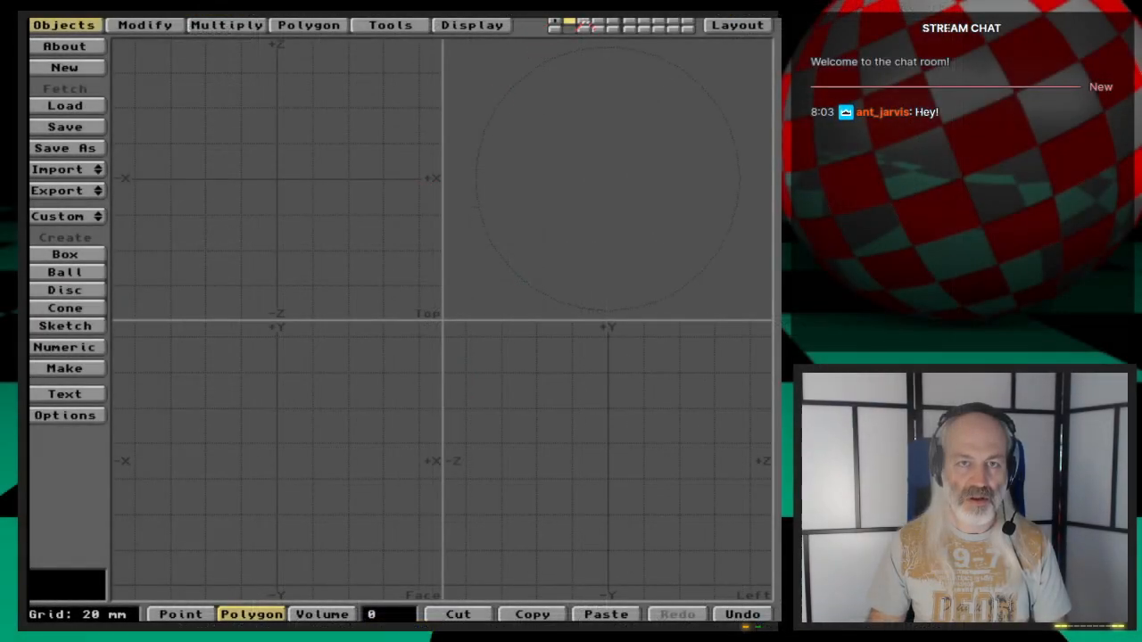
{"action": "key", "text": "apostrophe"}
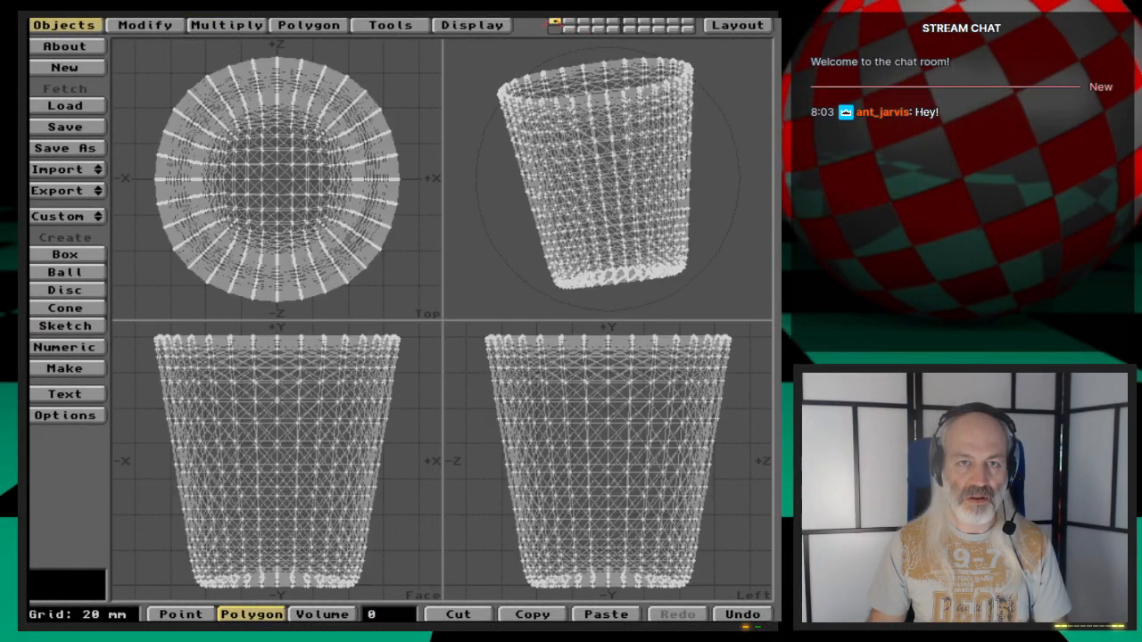
{"action": "key", "text": "apostrophe"}
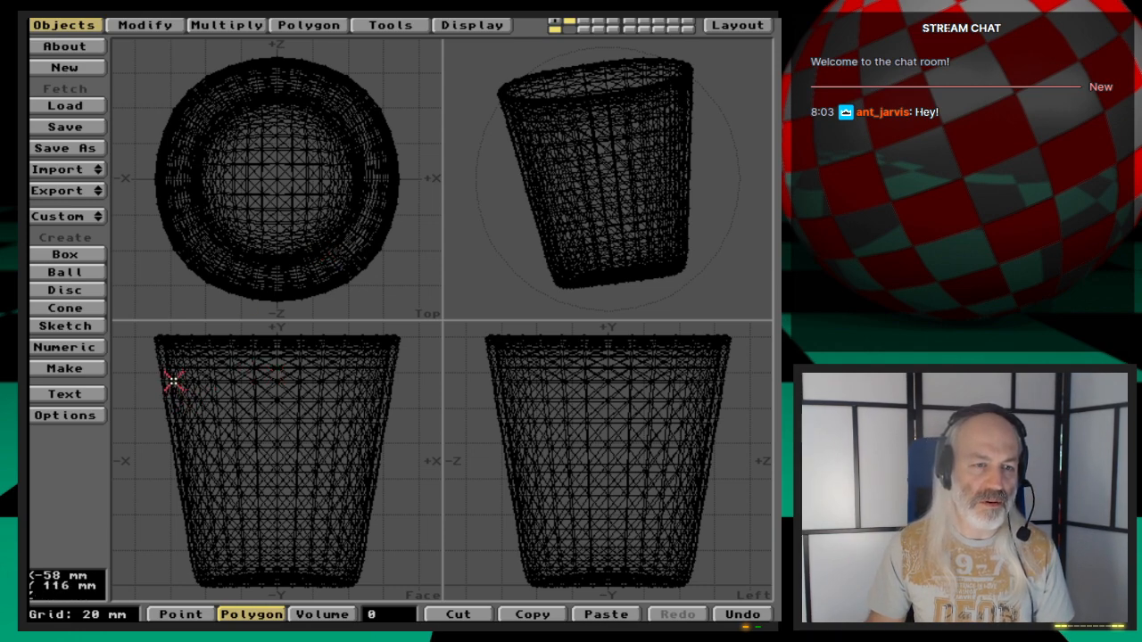
- Start creating points and place one on the inner wall of the background cup near its rim
{"action": "left_click", "coordinate": [308, 25]}
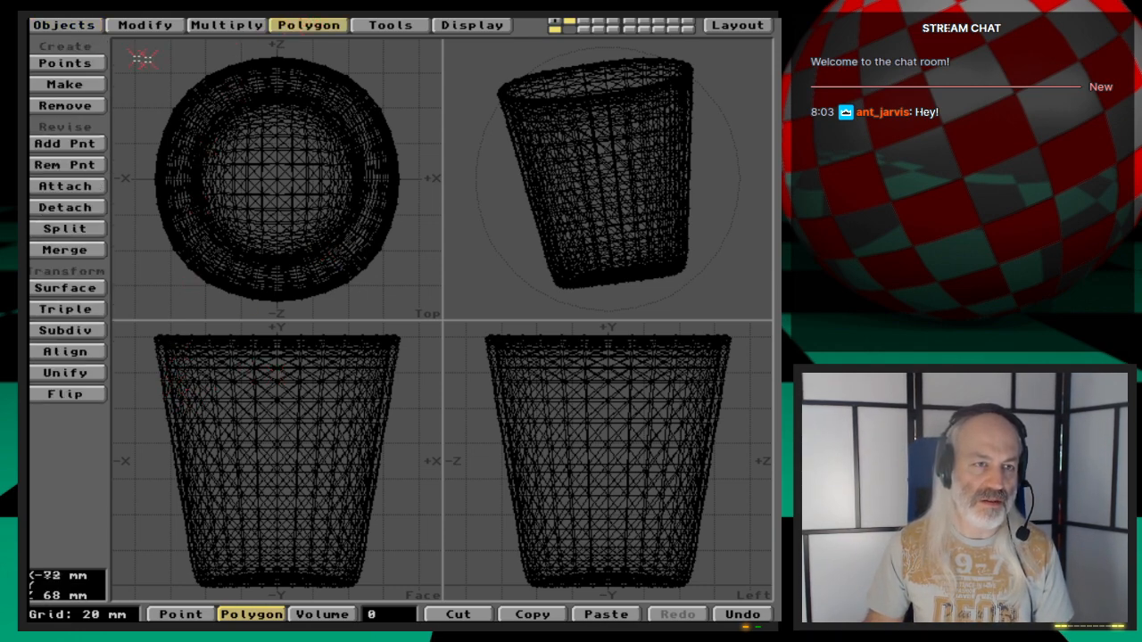
{"action": "left_click", "coordinate": [81, 62]}
{"action": "left_click", "coordinate": [173, 403]}
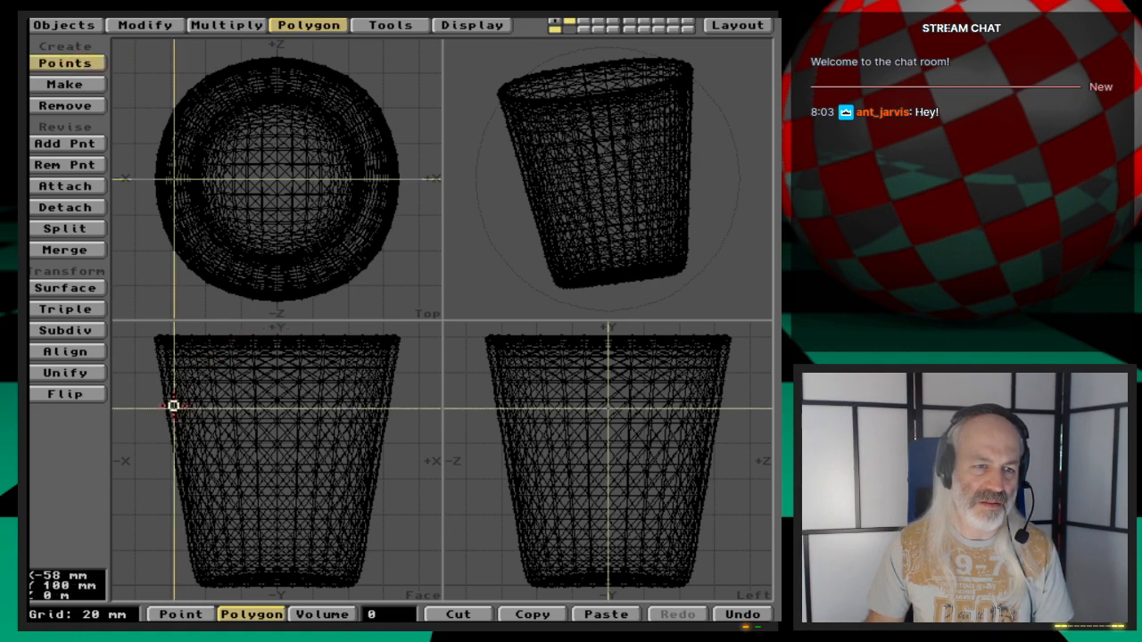
{"action": "left_click_drag", "start_coordinate": [173, 403], "coordinate": [172, 399]}
{"action": "key", "text": "g"}
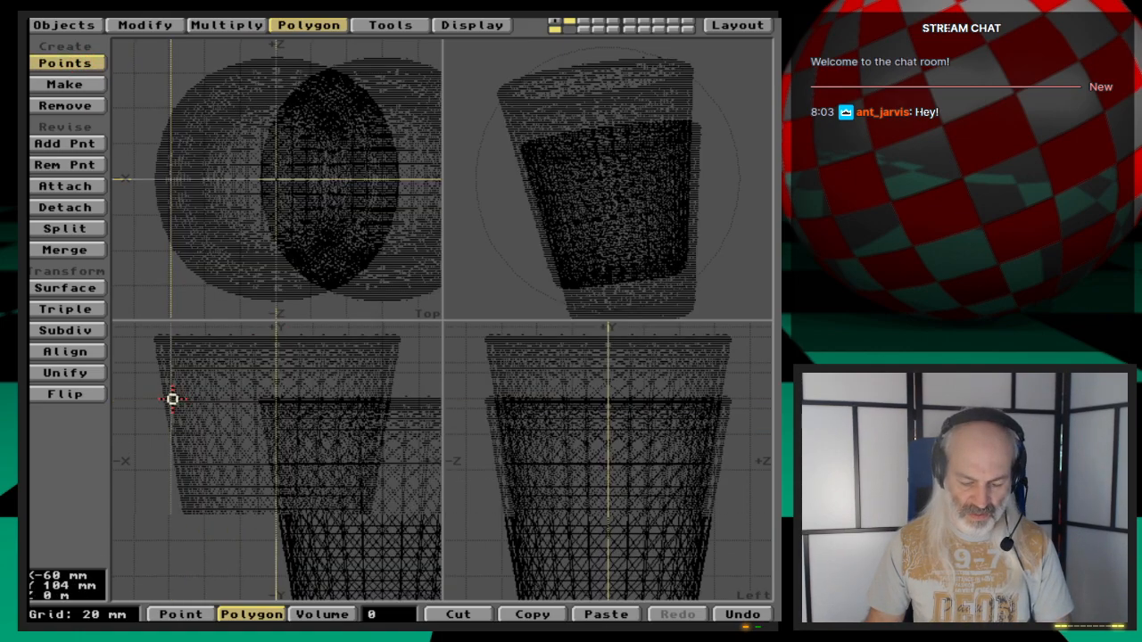
{"action": "key", "text": "period"}
{"action": "key", "text": "period"}
{"action": "key", "text": "period"}
{"action": "key", "text": "period"}
{"action": "key", "text": "period"}
{"action": "left_click", "coordinate": [283, 441]}
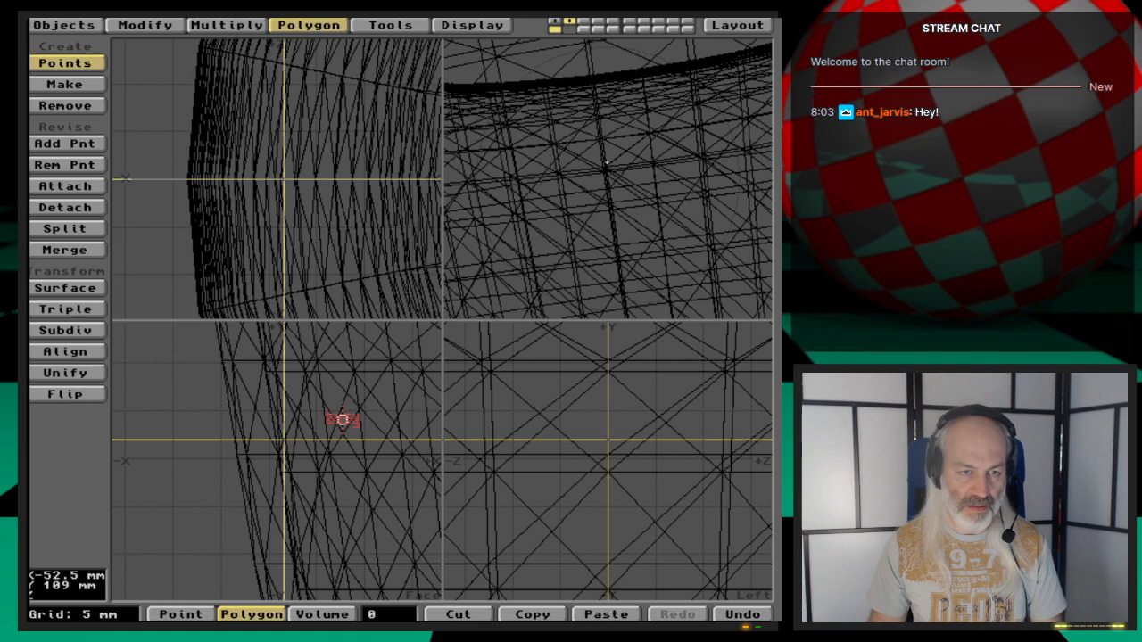
- Place further points along the inside bottom of the cup, from the wall out towards its centre
{"action": "key", "text": "a"}
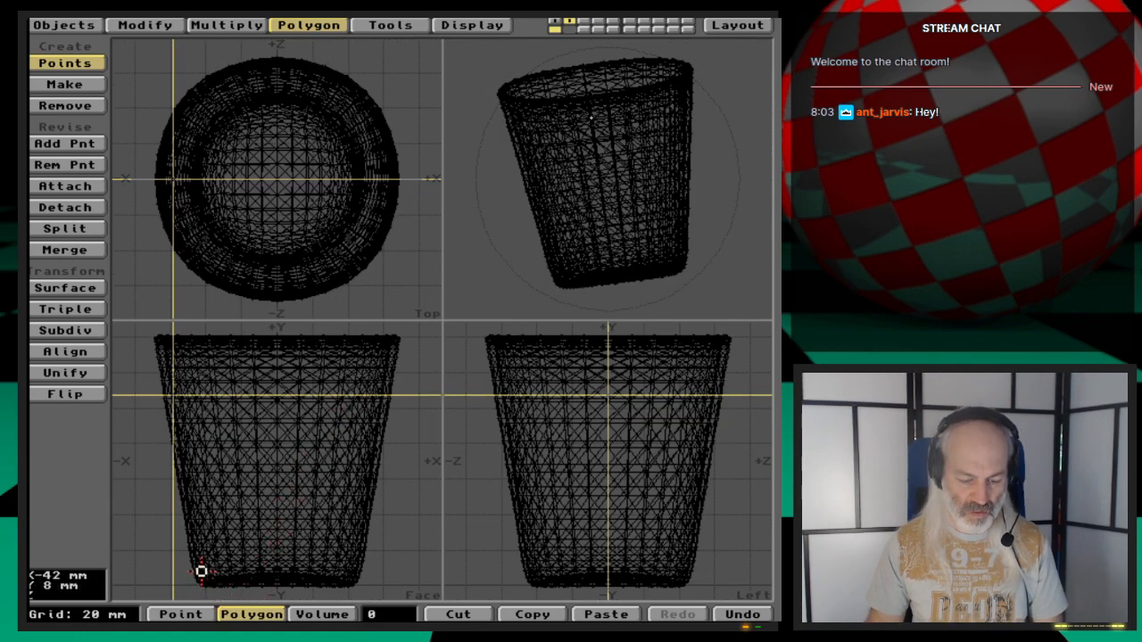
{"action": "key", "text": "g"}
{"action": "key", "text": "period"}
{"action": "key", "text": "period"}
{"action": "key", "text": "period"}
{"action": "key", "text": "period"}
{"action": "key", "text": "period"}
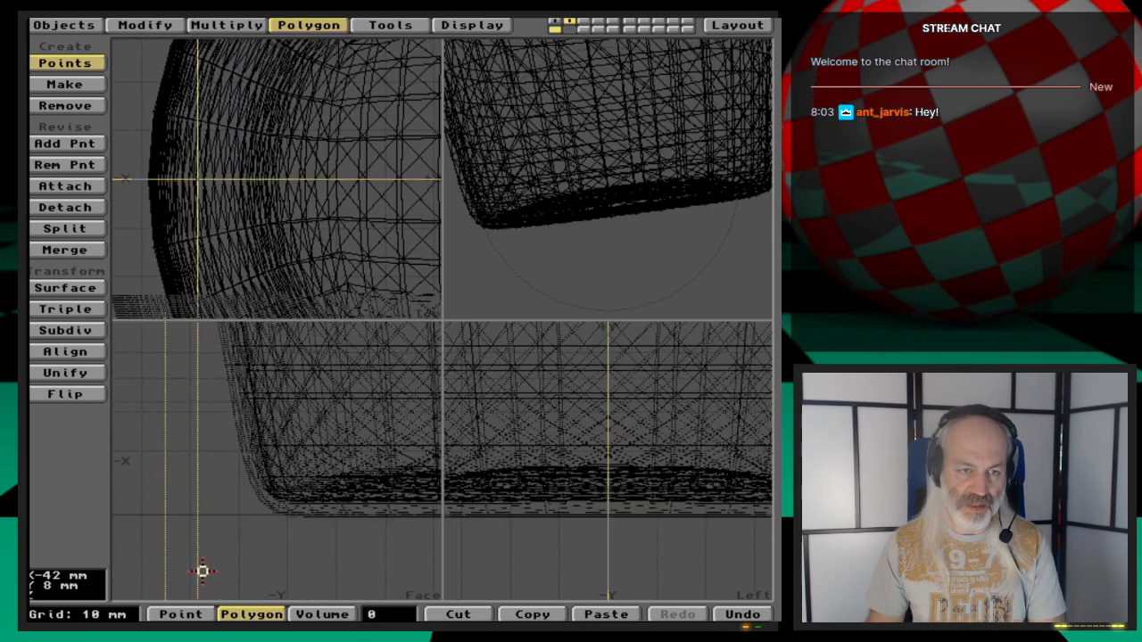
{"action": "left_click_drag", "start_coordinate": [258, 468], "coordinate": [262, 478]}
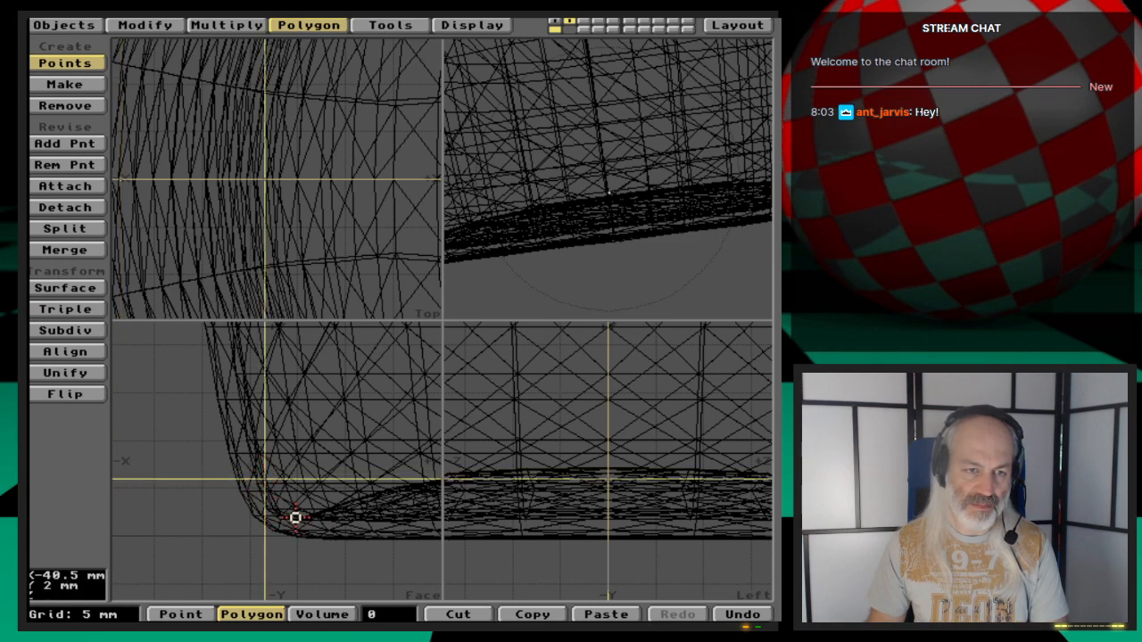
{"action": "left_click", "coordinate": [277, 515]}
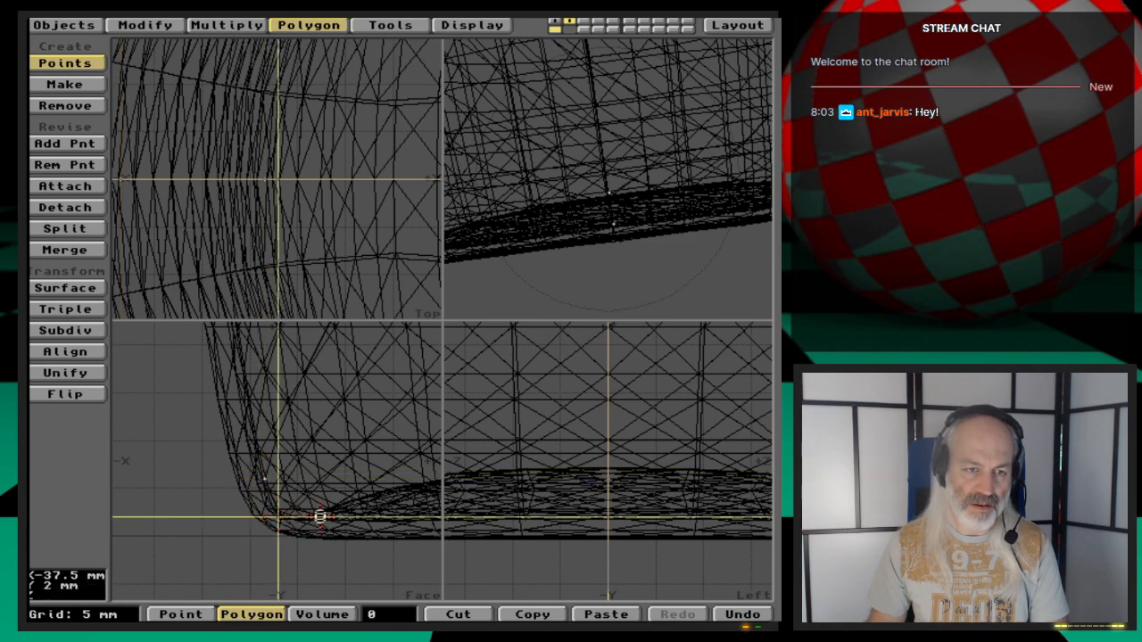
{"action": "left_click", "coordinate": [321, 511]}
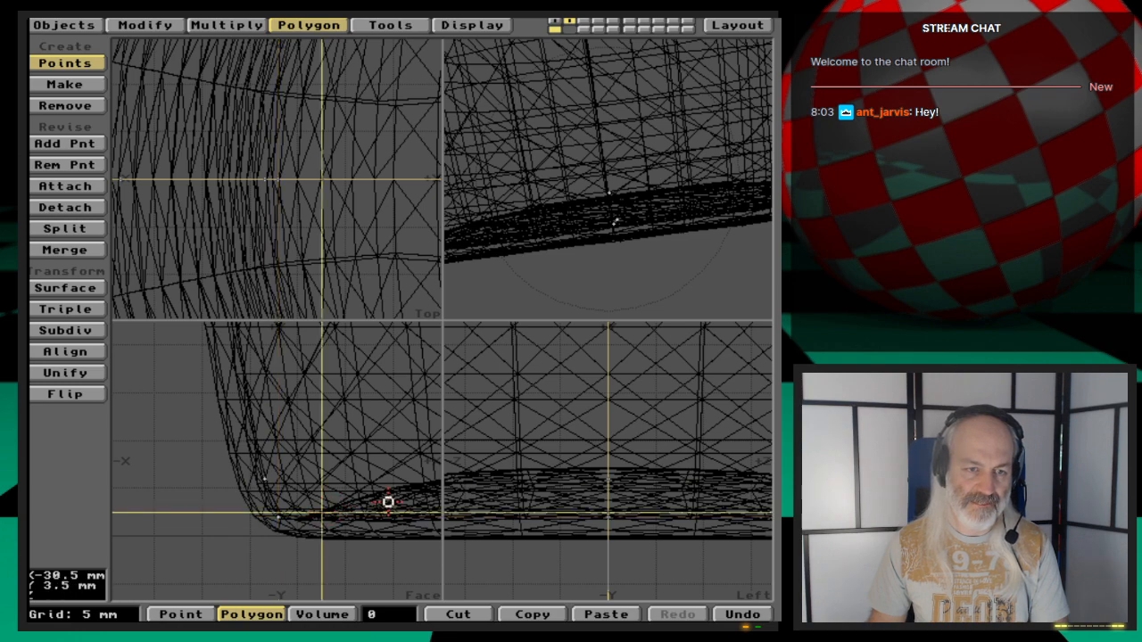
{"action": "left_click", "coordinate": [426, 482]}
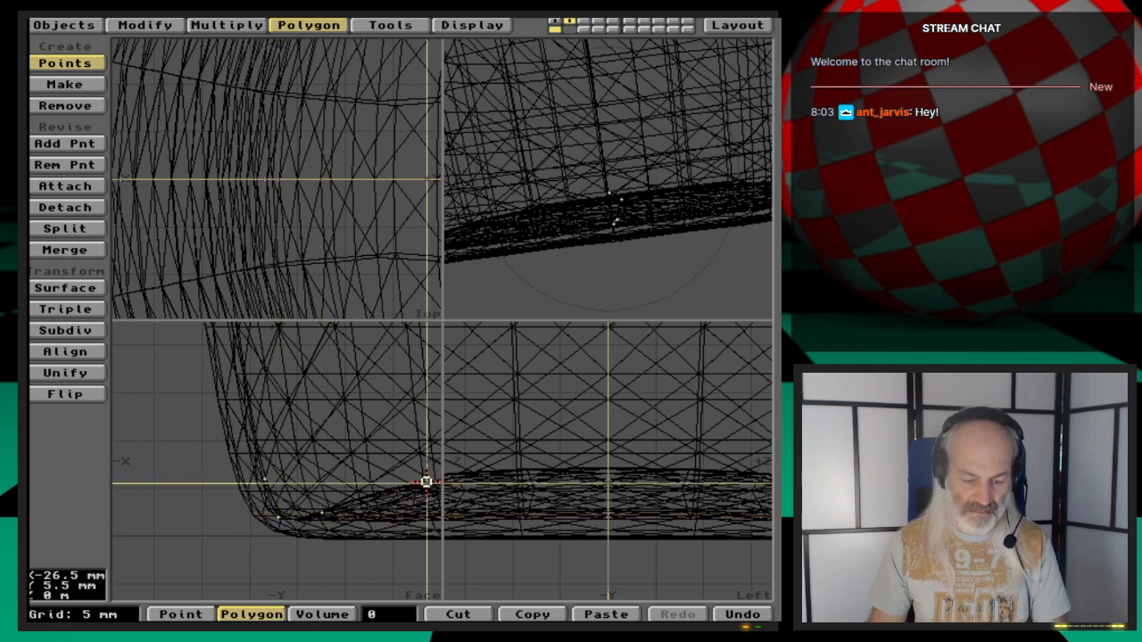
{"action": "key", "text": "g"}
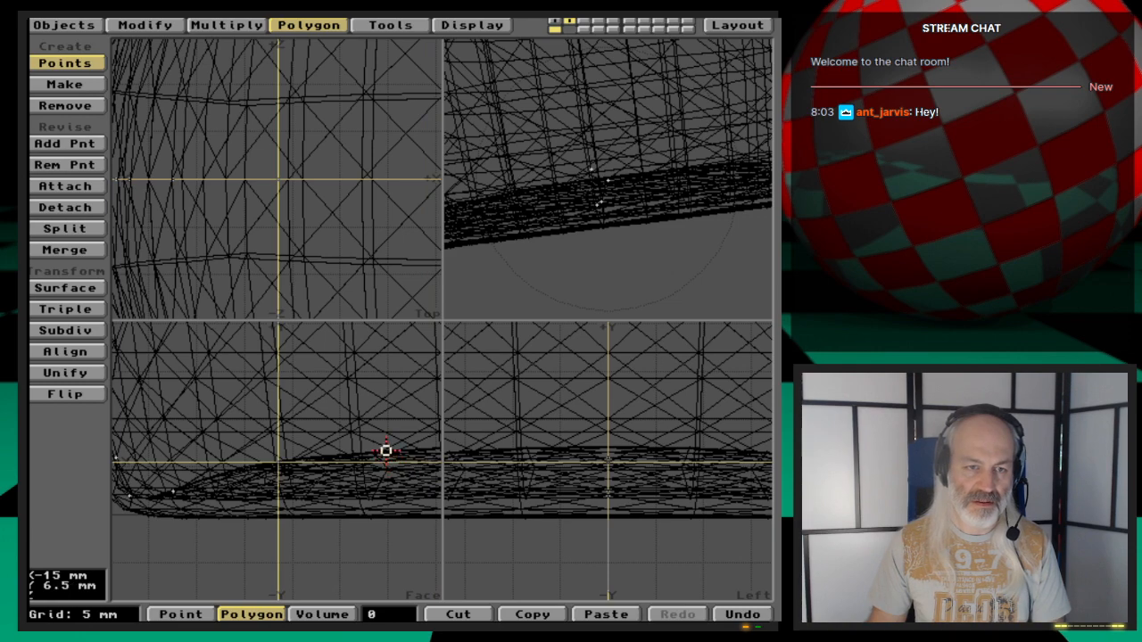
{"action": "left_click", "coordinate": [387, 449]}
{"action": "key", "text": "g"}
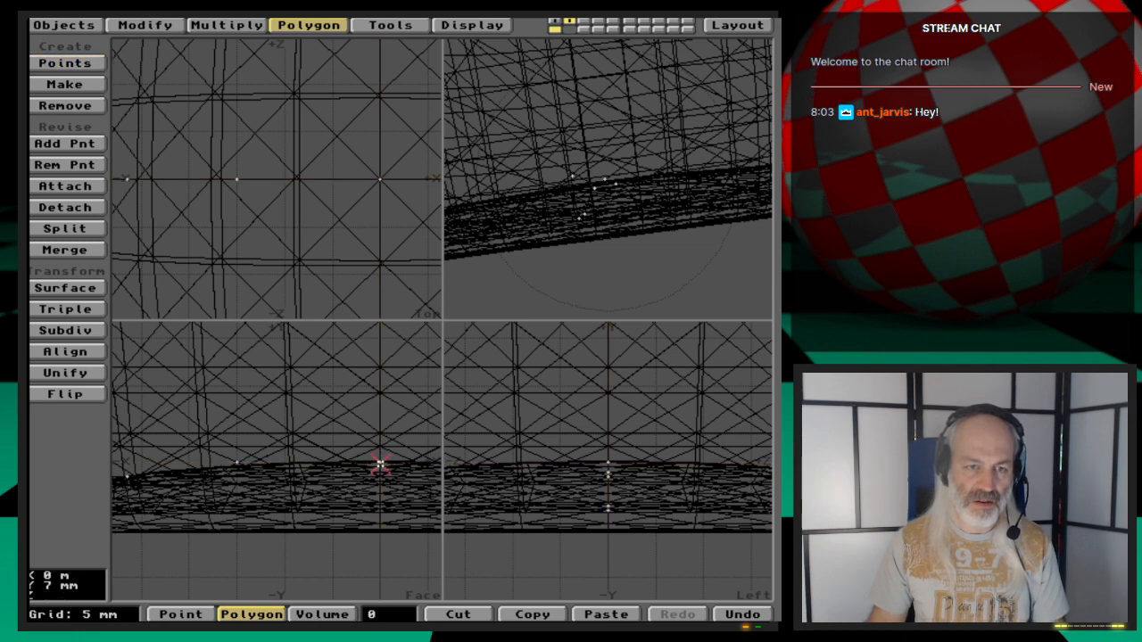
{"action": "key", "text": "a"}
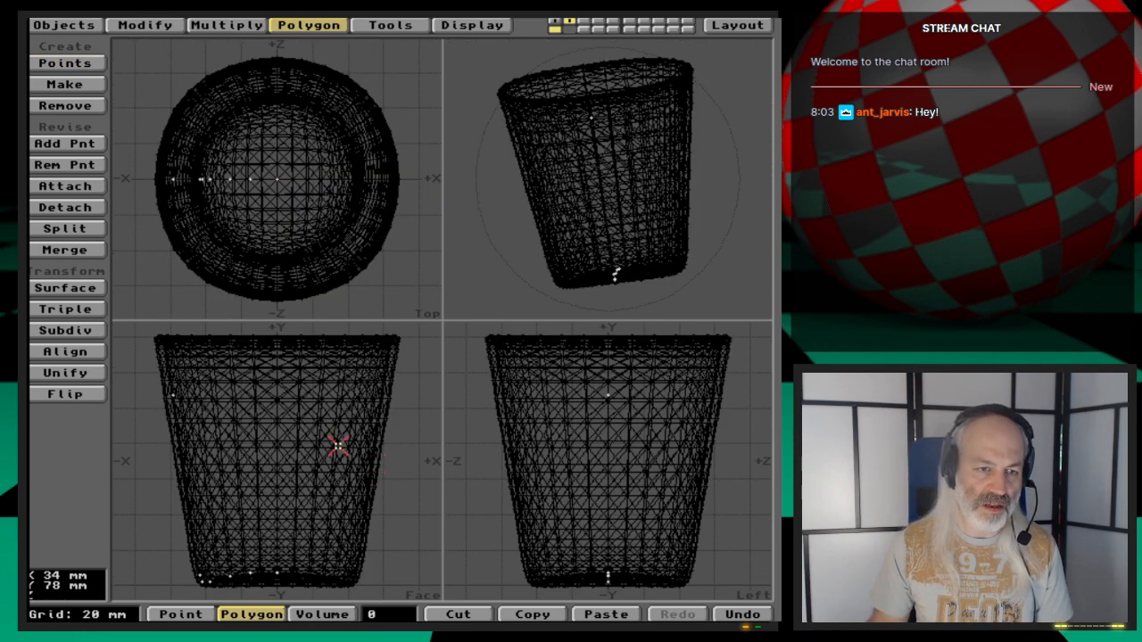
{"action": "key", "text": "space"}
{"action": "key", "text": "space"}
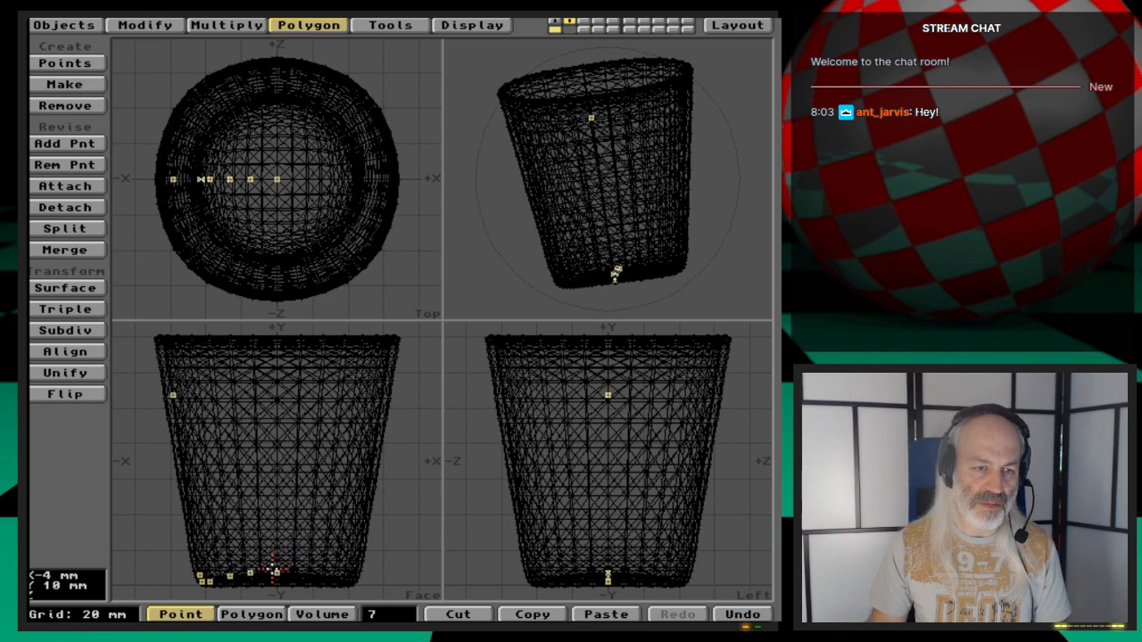
- Try to lathe the selected profile points around the cup's centre axis
{"action": "left_click", "coordinate": [278, 574]}
{"action": "left_click", "coordinate": [225, 27]}
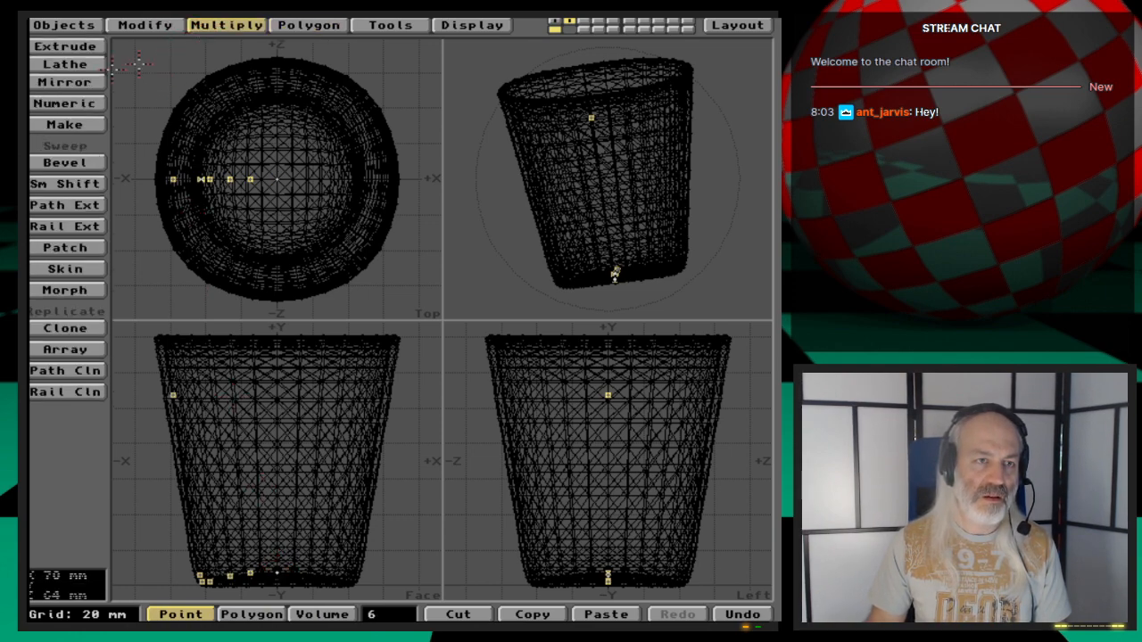
{"action": "left_click", "coordinate": [69, 65]}
{"action": "left_click_drag", "start_coordinate": [266, 176], "coordinate": [278, 179]}
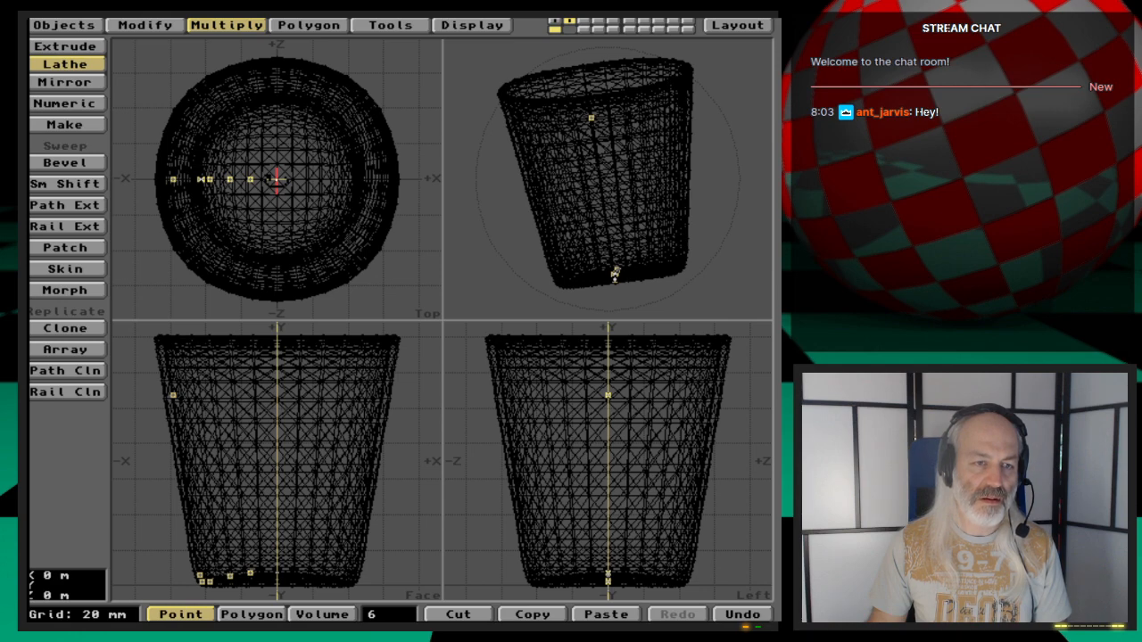
{"action": "key", "text": "Return"}
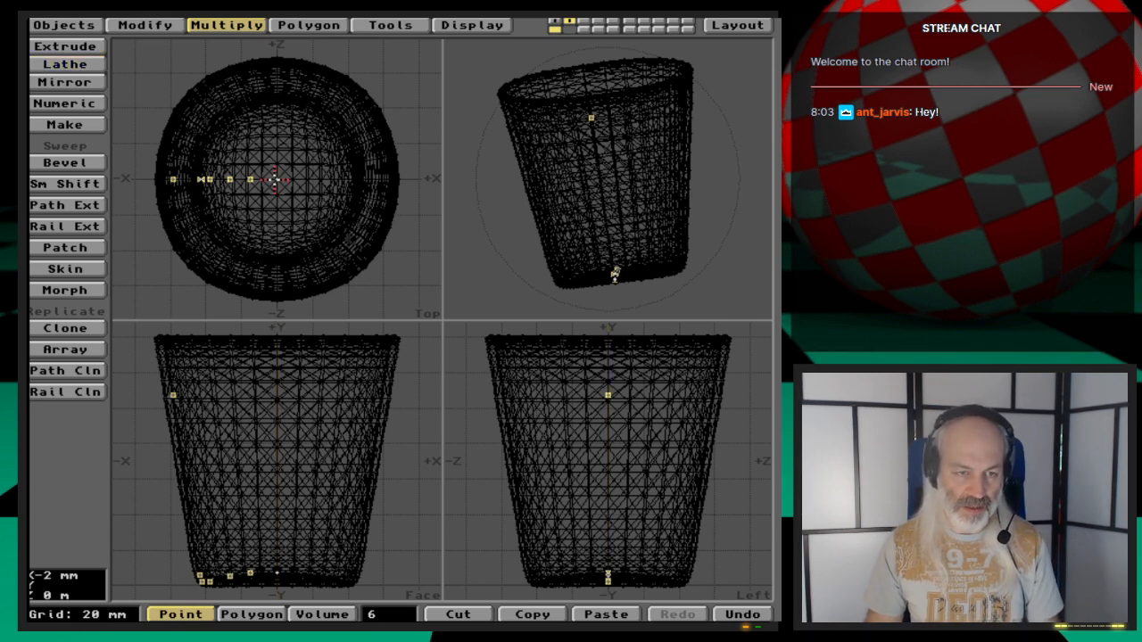
{"action": "left_click", "coordinate": [380, 614]}
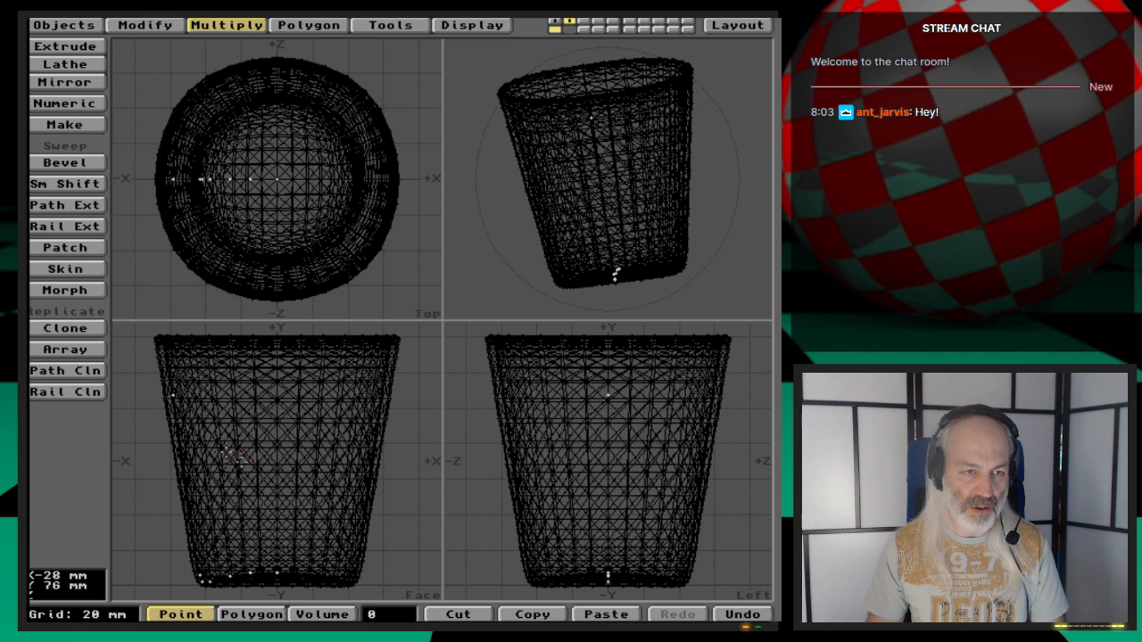
- Try making a polygon from the selected profile points, then undo it
{"action": "left_click", "coordinate": [169, 394]}
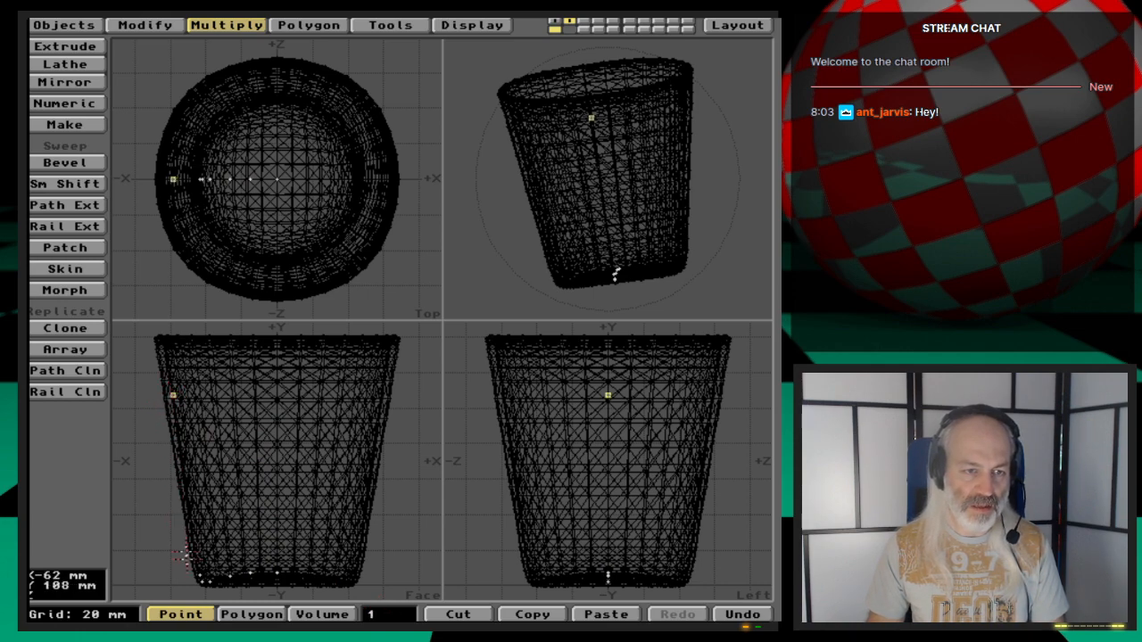
{"action": "left_click_drag", "start_coordinate": [192, 573], "coordinate": [298, 578]}
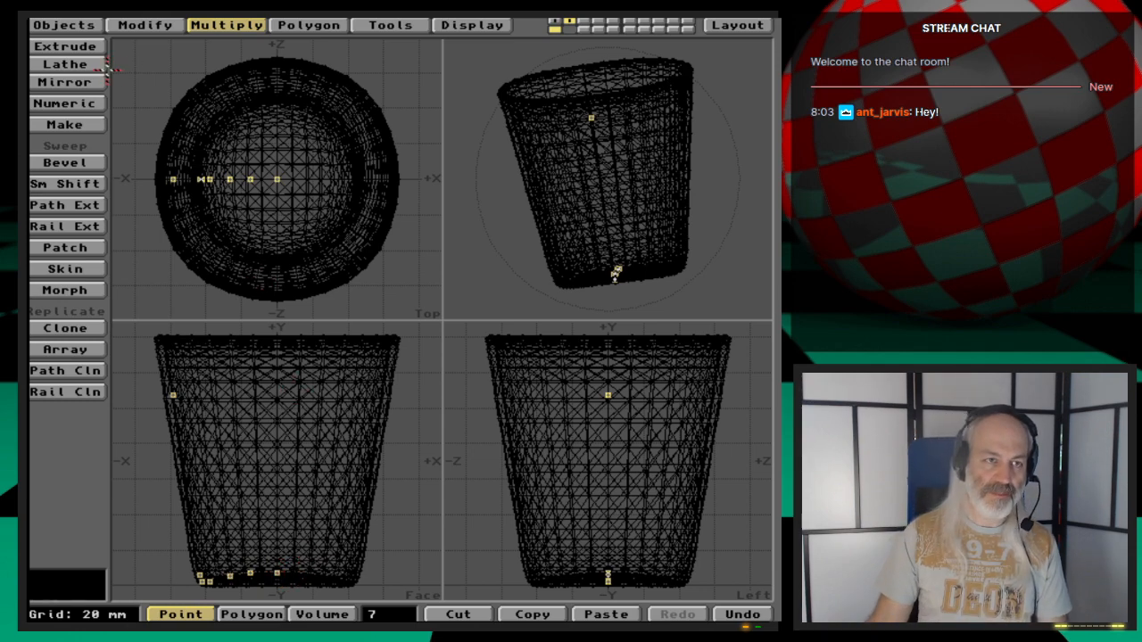
{"action": "key", "text": "p"}
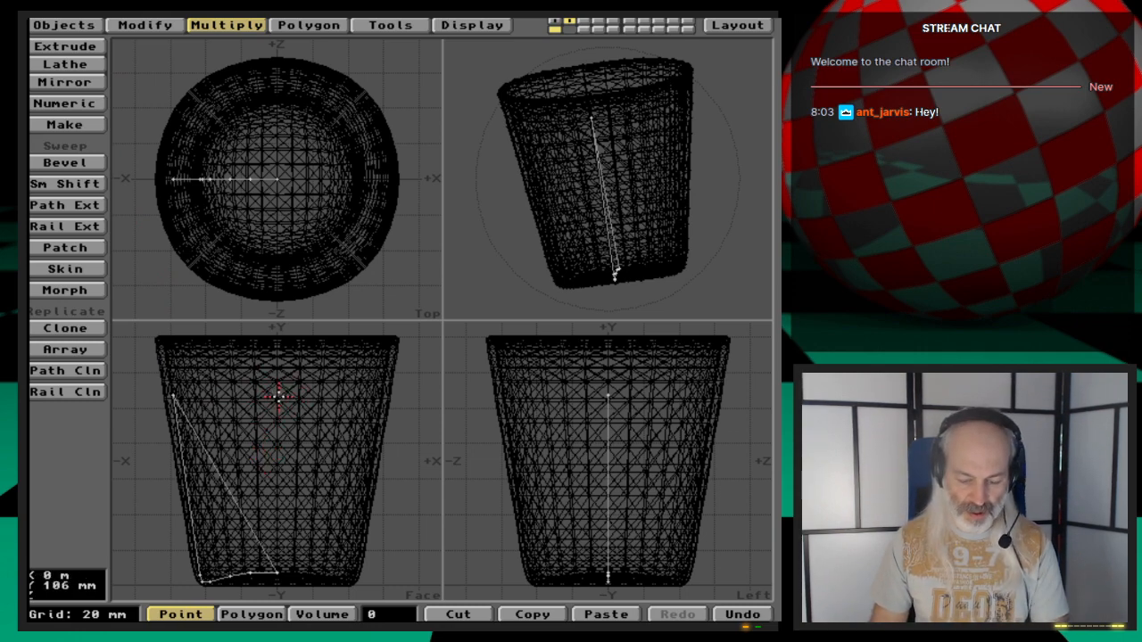
{"action": "key", "text": "u"}
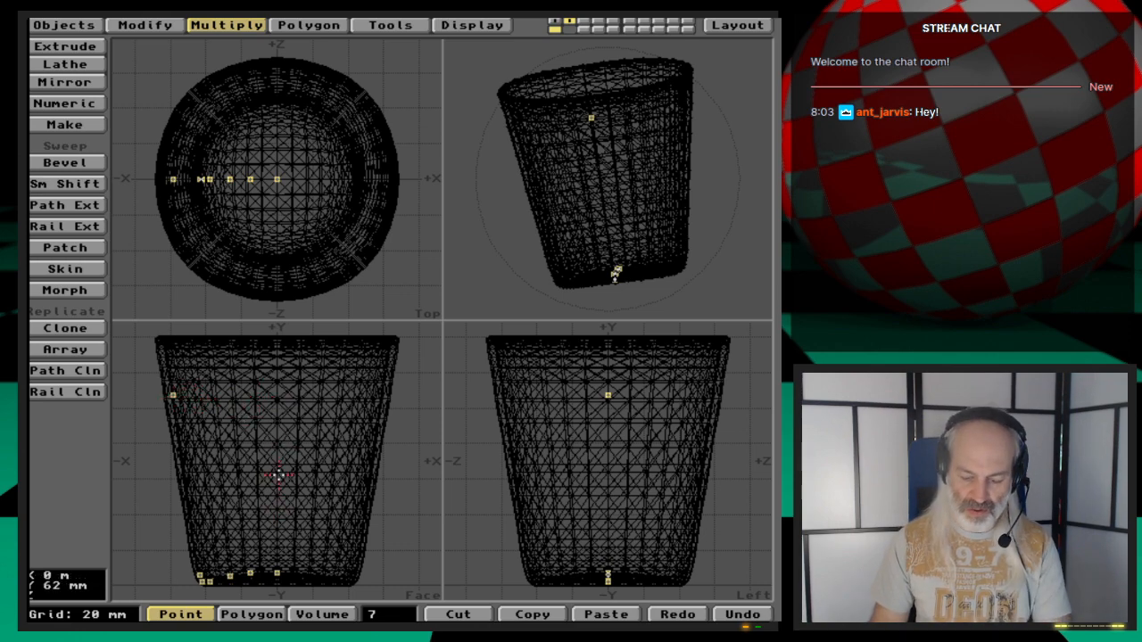
- Select the upper wall point and set its X position to 0 m
{"action": "key", "text": "slash"}
{"action": "left_click", "coordinate": [174, 393]}
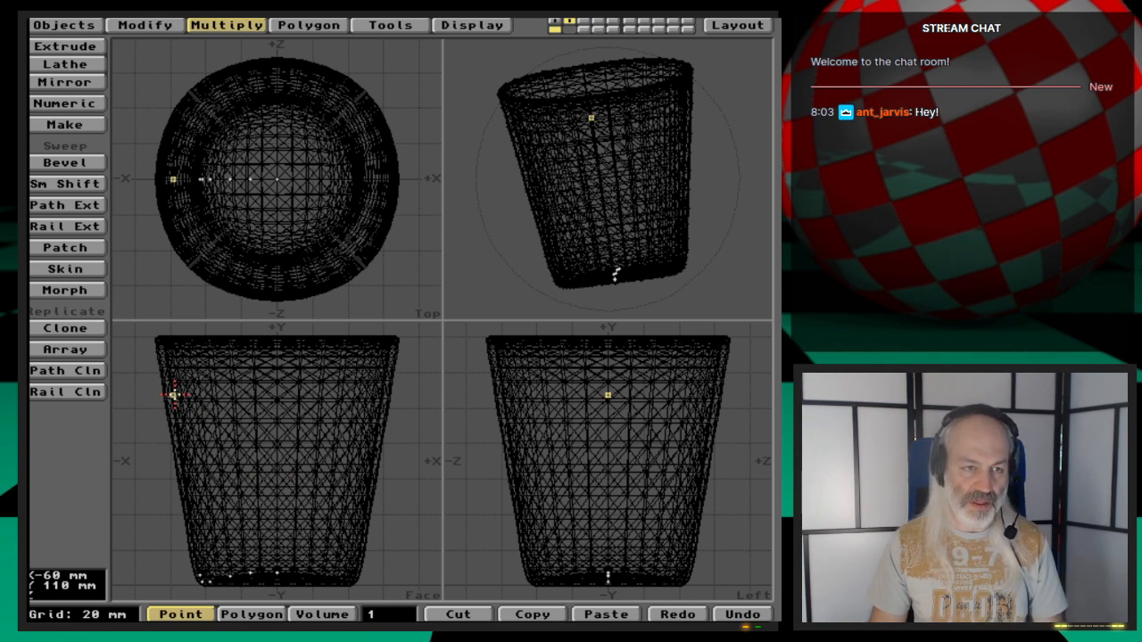
{"action": "key", "text": "v"}
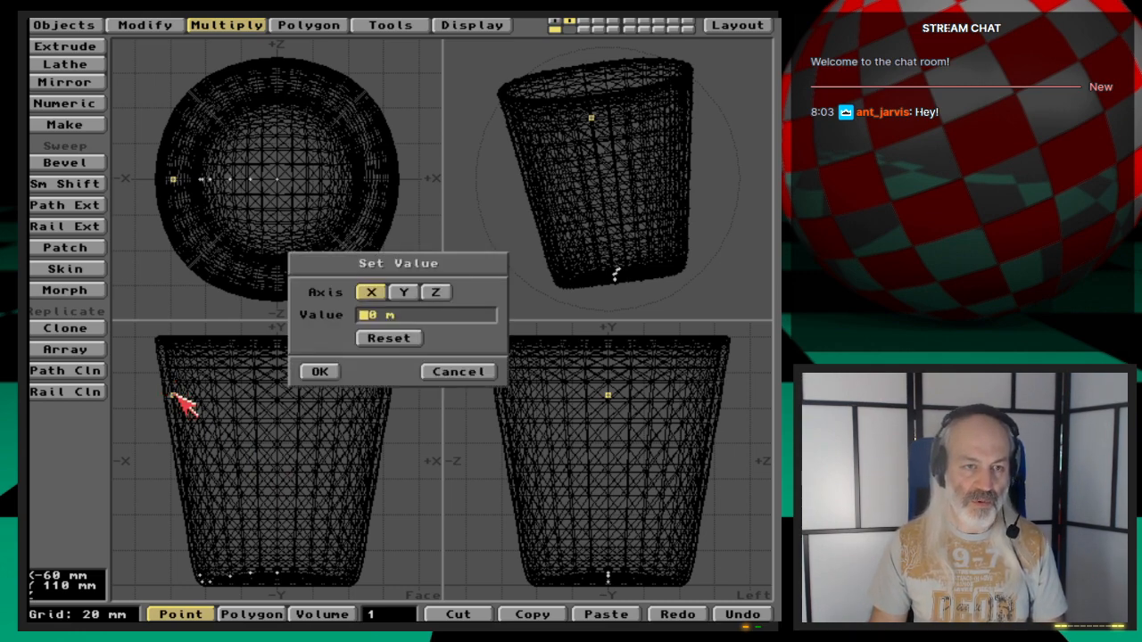
{"action": "left_click", "coordinate": [328, 369]}
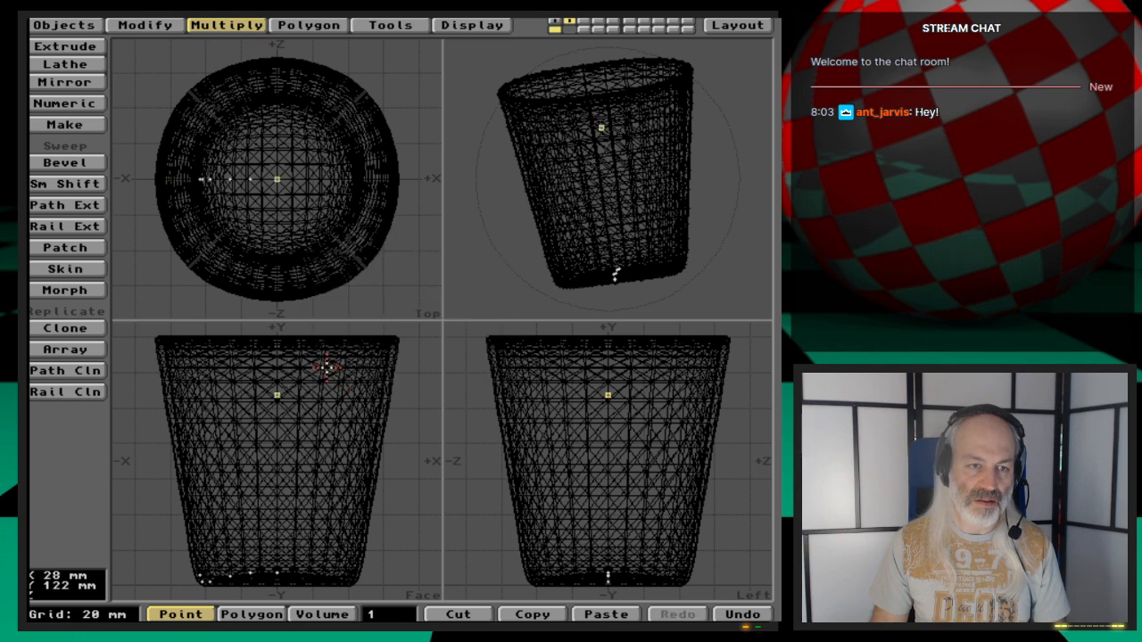
- Select the centre, wall and bottom profile points and make them into a single polygon
{"action": "left_click", "coordinate": [275, 393]}
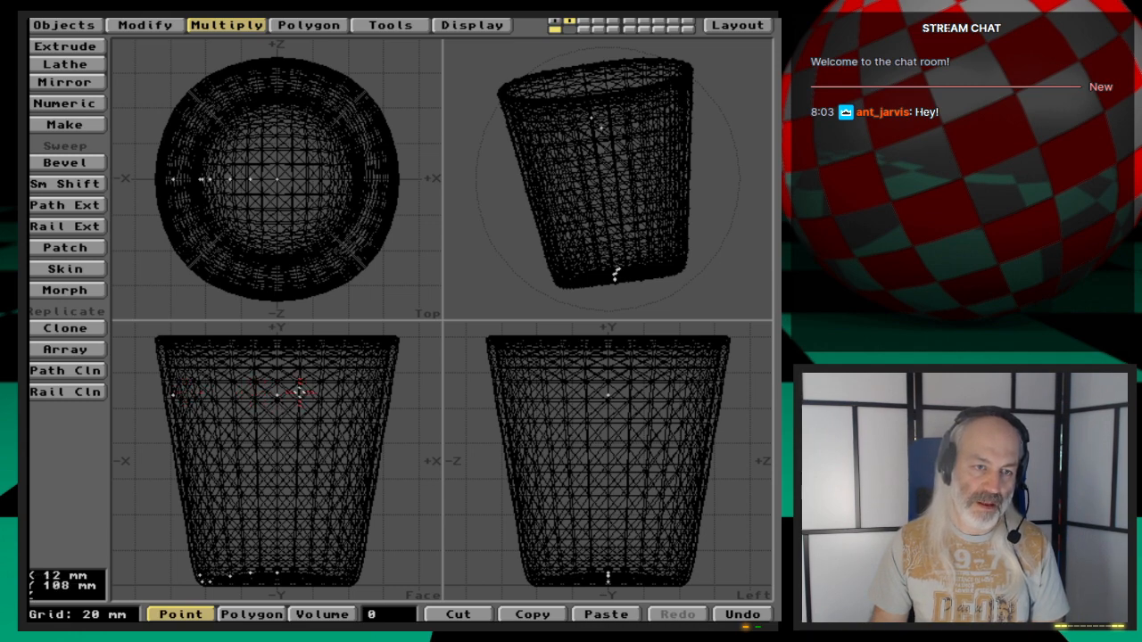
{"action": "left_click", "coordinate": [277, 395]}
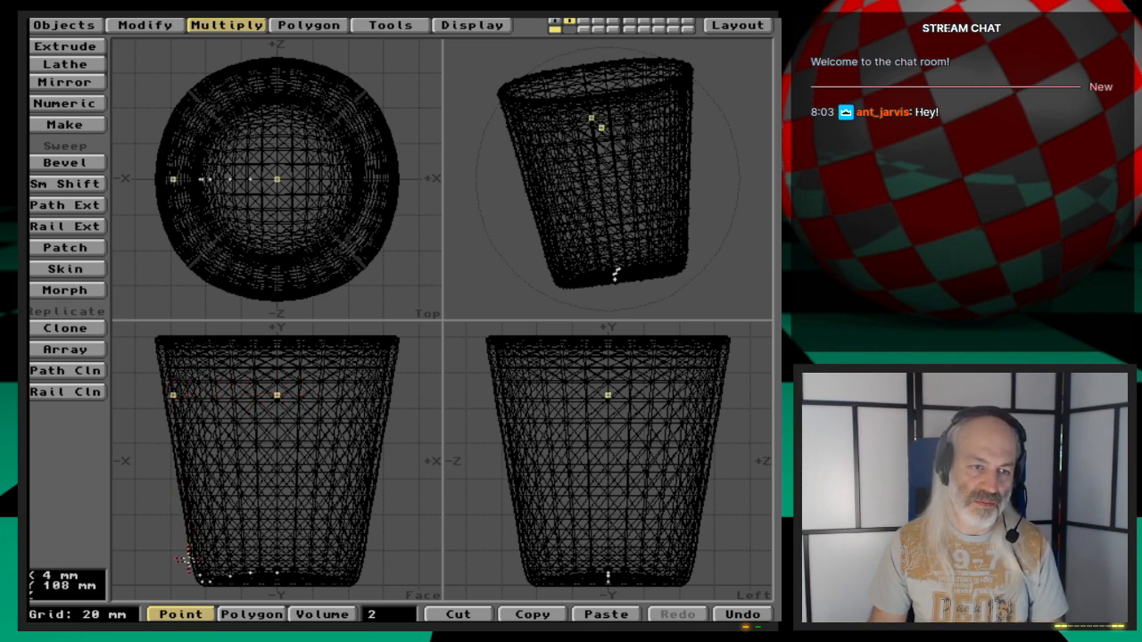
{"action": "left_click_drag", "start_coordinate": [195, 571], "coordinate": [281, 573]}
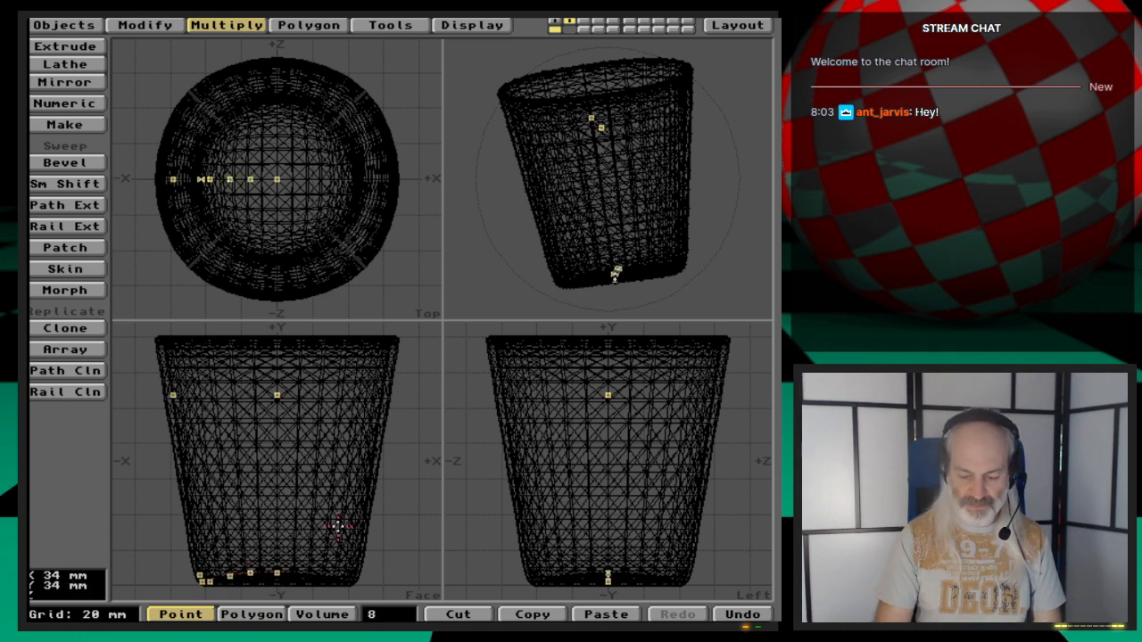
{"action": "key", "text": "p"}
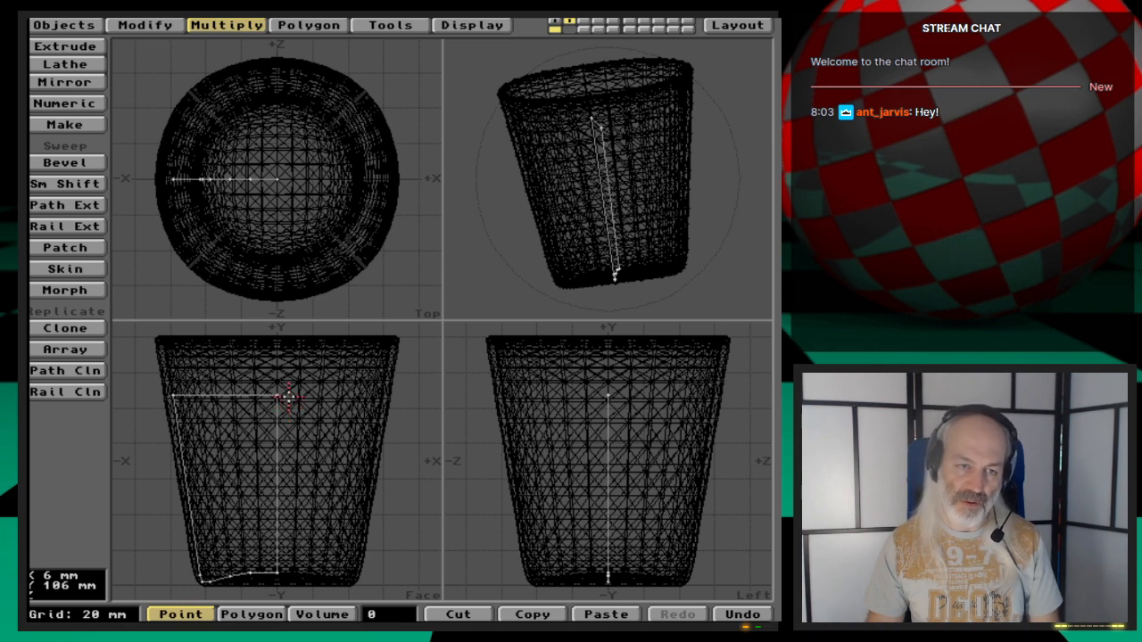
- Lathe the profile around the Y axis through 360 degrees with 32 sides
{"action": "left_click", "coordinate": [80, 65]}
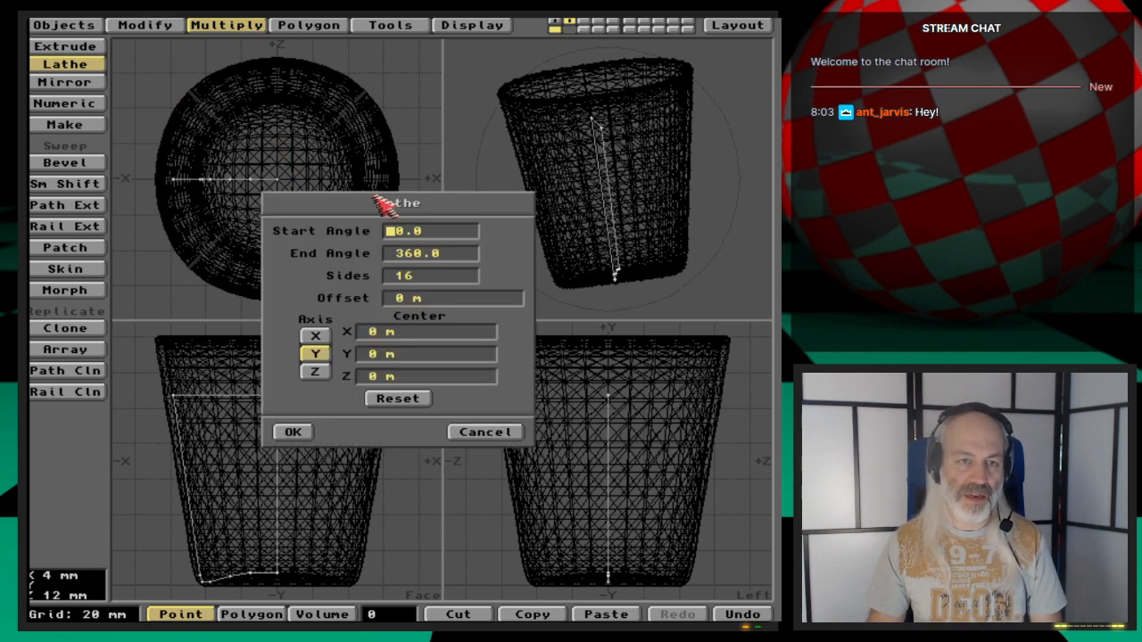
{"action": "left_click", "coordinate": [399, 275]}
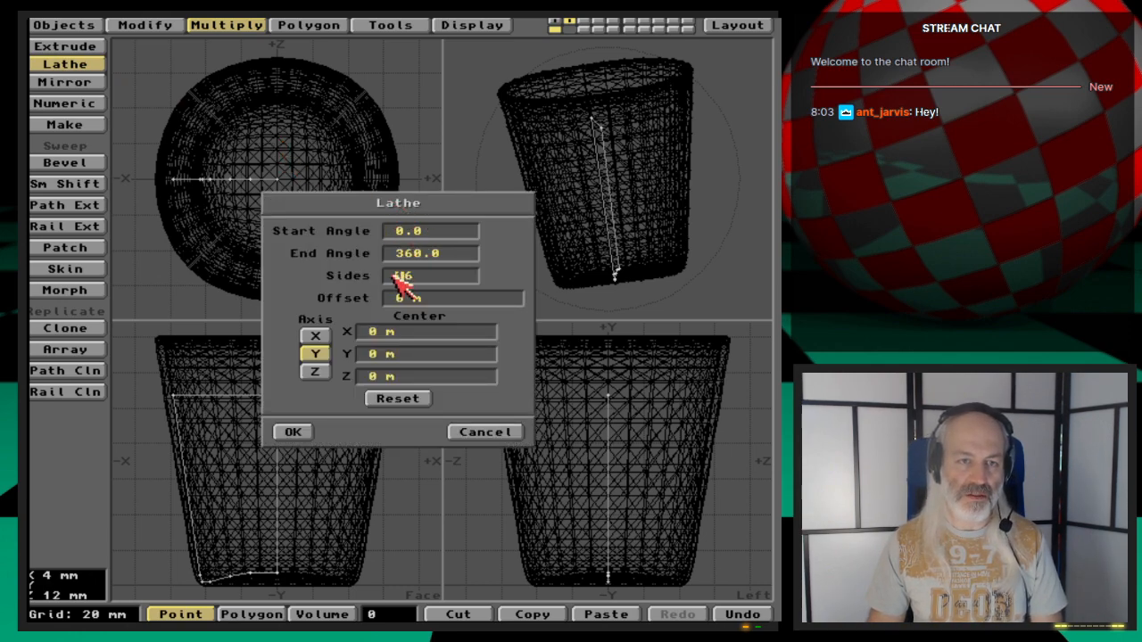
{"action": "type", "text": "32"}
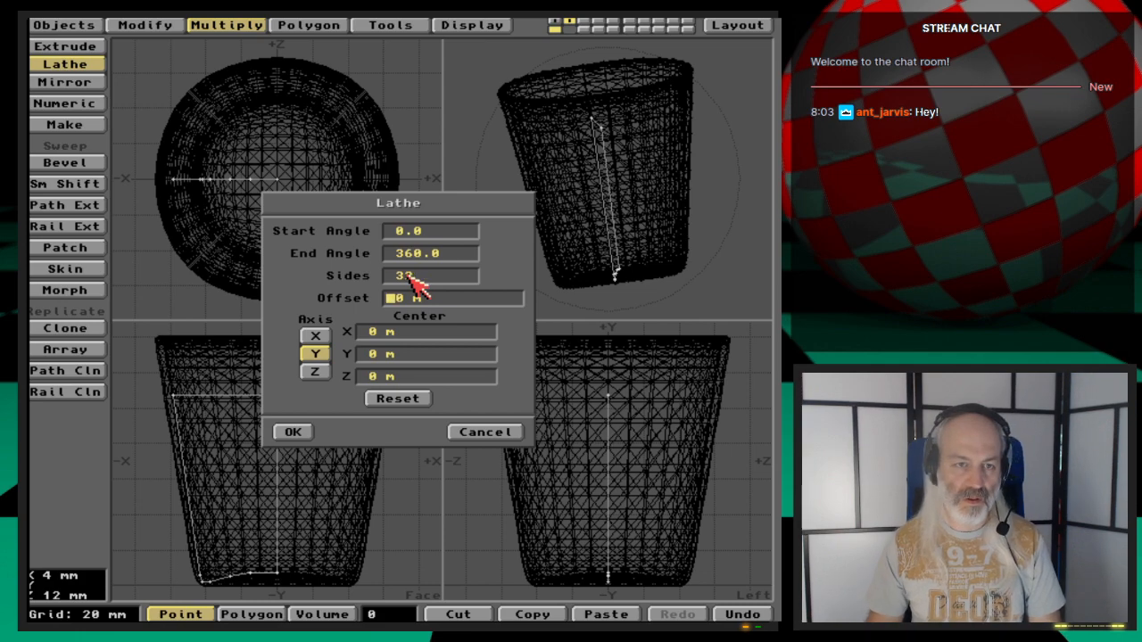
{"action": "left_click", "coordinate": [294, 433]}
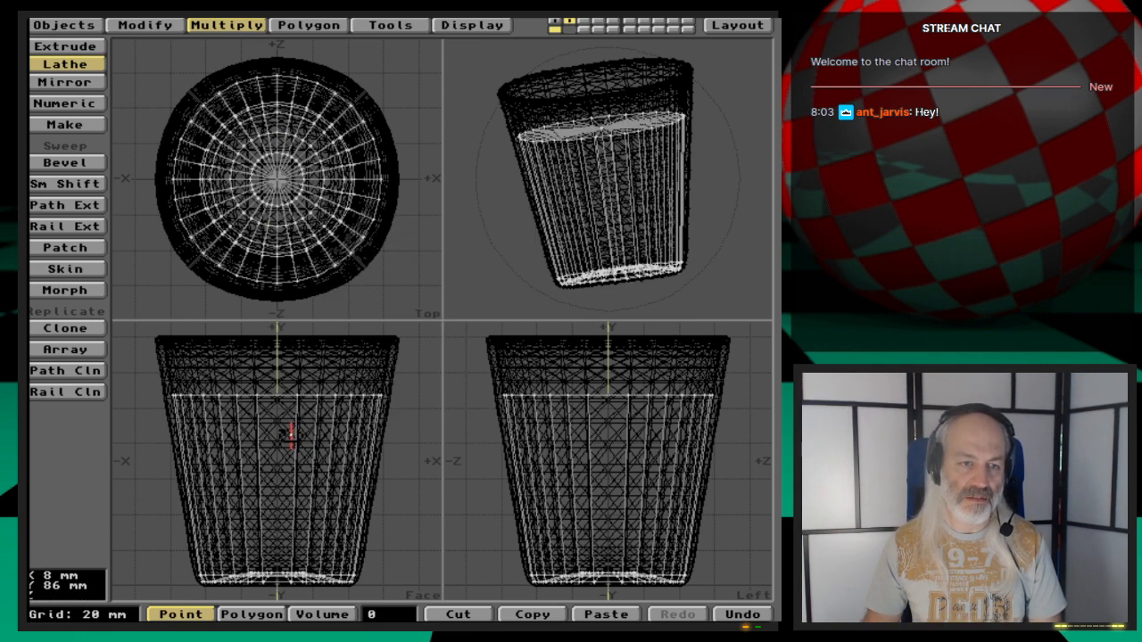
- Assign a new surface named Water to the liquid polygons, keeping the existing settings
{"action": "key", "text": "space"}
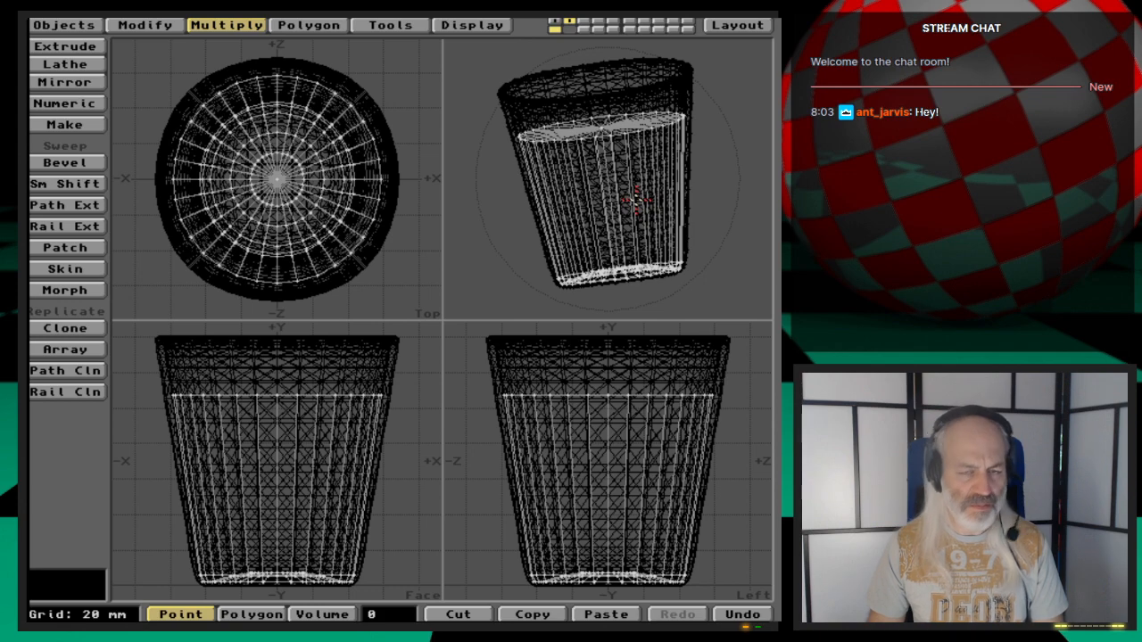
{"action": "key", "text": "q"}
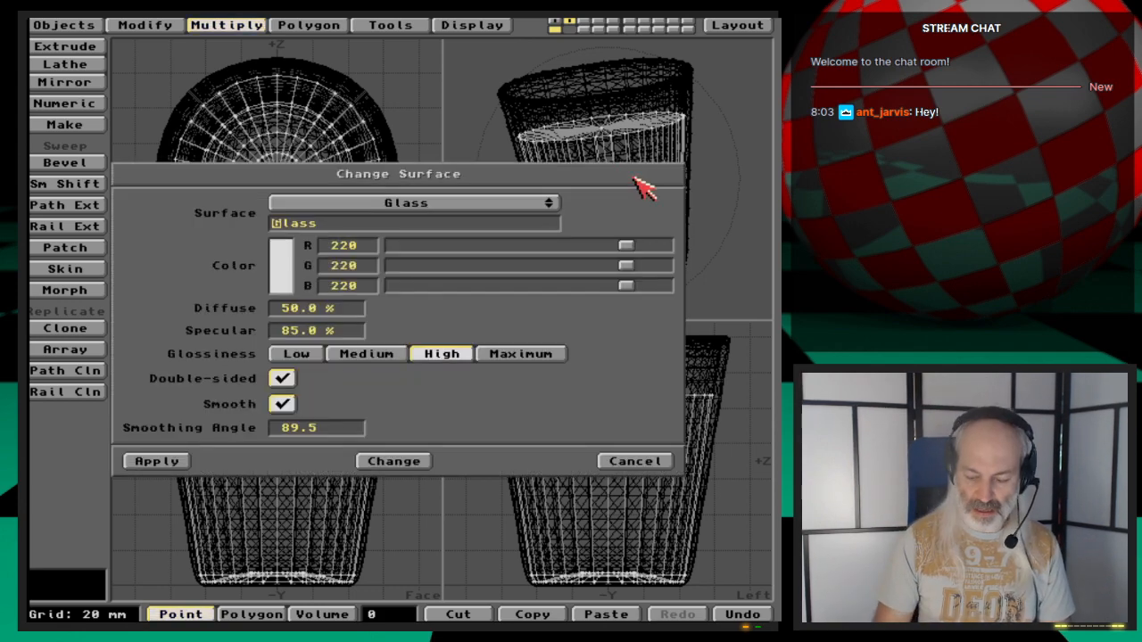
{"action": "key", "text": "Delete"}
{"action": "key", "text": "Delete"}
{"action": "key", "text": "Delete"}
{"action": "key", "text": "Delete"}
{"action": "key", "text": "Delete"}
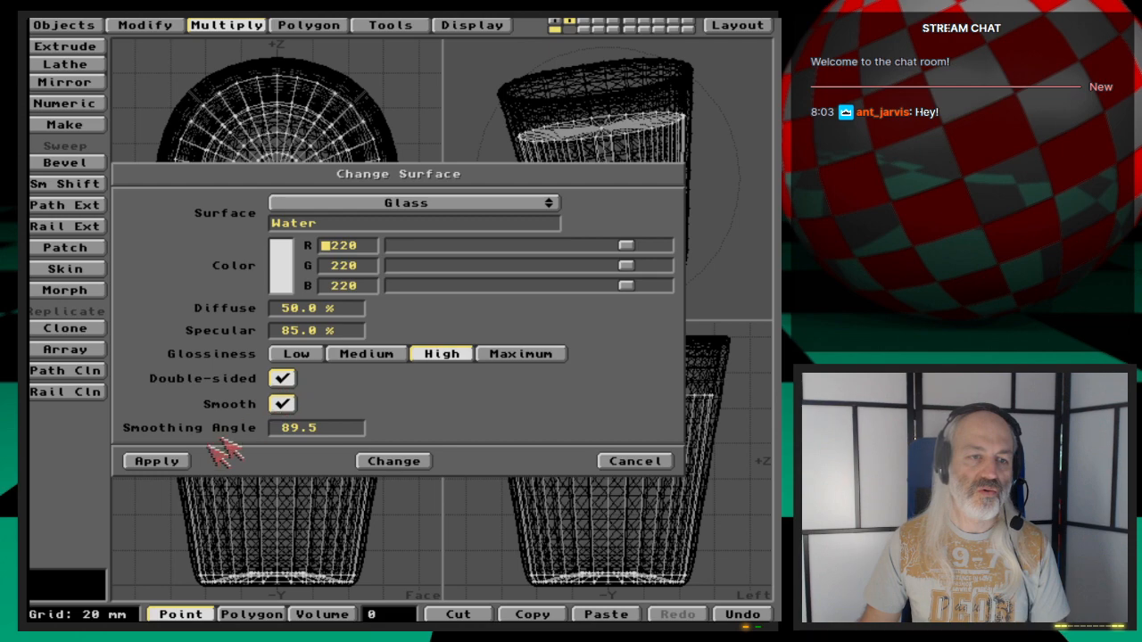
{"action": "left_click", "coordinate": [179, 461]}
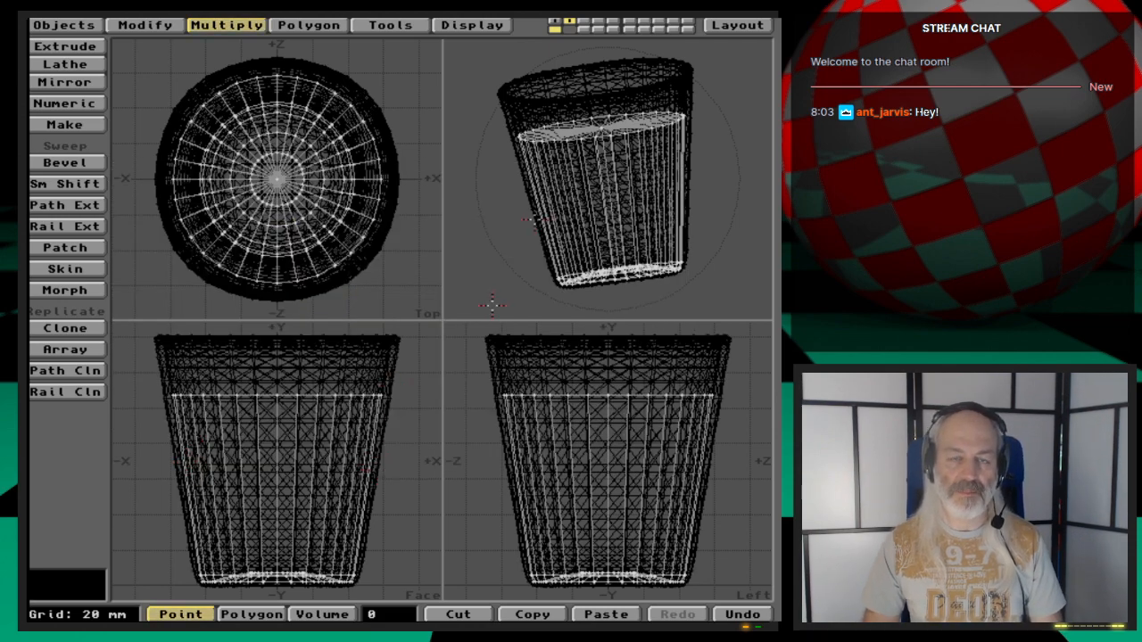
- Save the object as Water
{"action": "mouse_move", "coordinate": [624, 232]}
{"action": "left_mouse_down", "text": "alt"}
{"action": "mouse_move", "coordinate": [636, 178]}
{"action": "mouse_move", "coordinate": [623, 230]}
{"action": "mouse_move", "coordinate": [611, 232]}
{"action": "left_mouse_up", "text": "alt"}
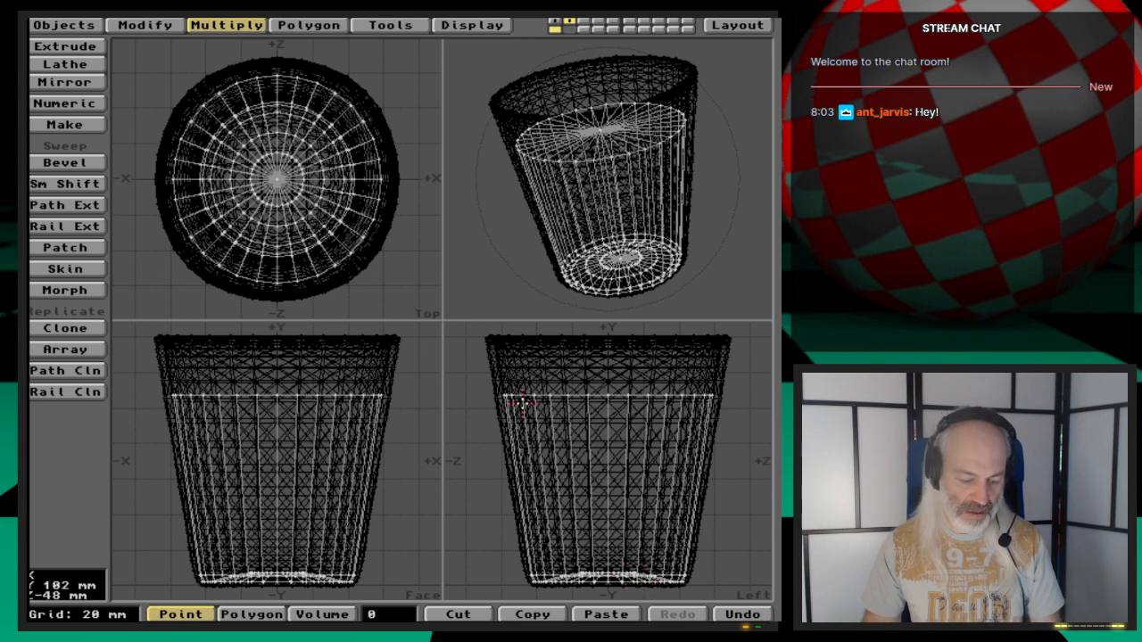
{"action": "type", "text": "s"}
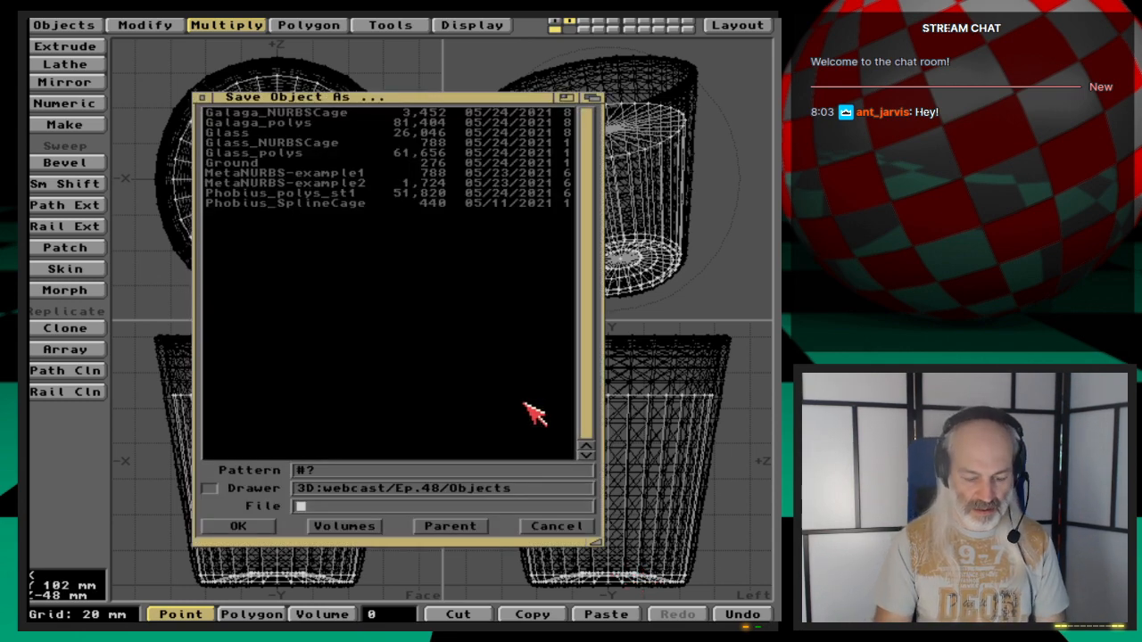
{"action": "type", "text": "Water"}
{"action": "key", "text": "Return"}
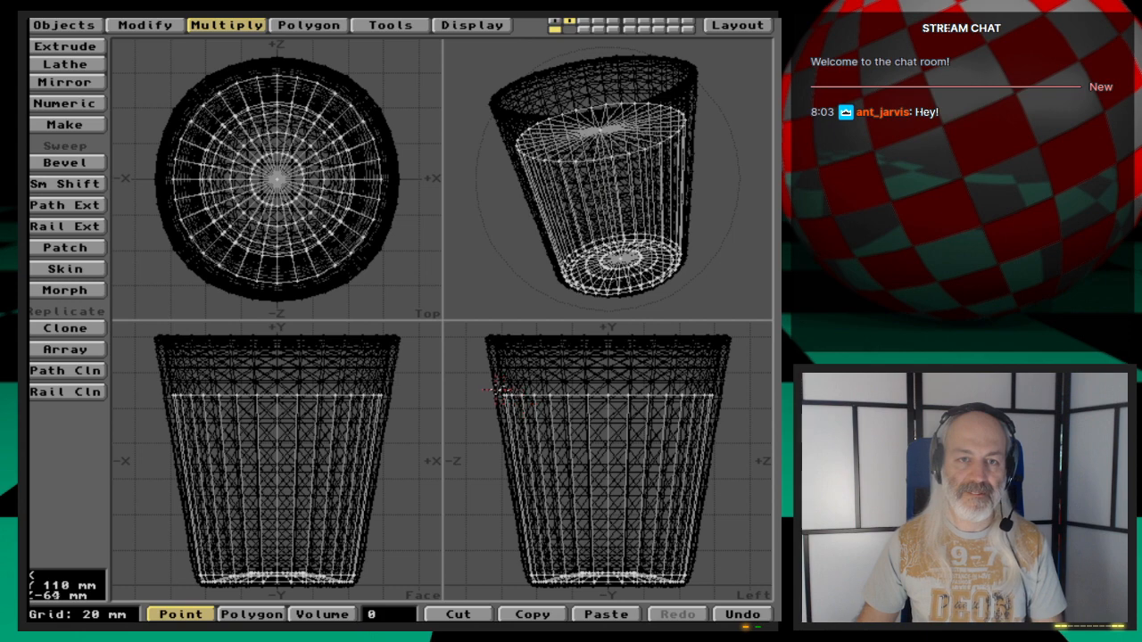
- Switch to Layout and load the Water object into the scene
{"action": "left_click", "coordinate": [738, 25]}
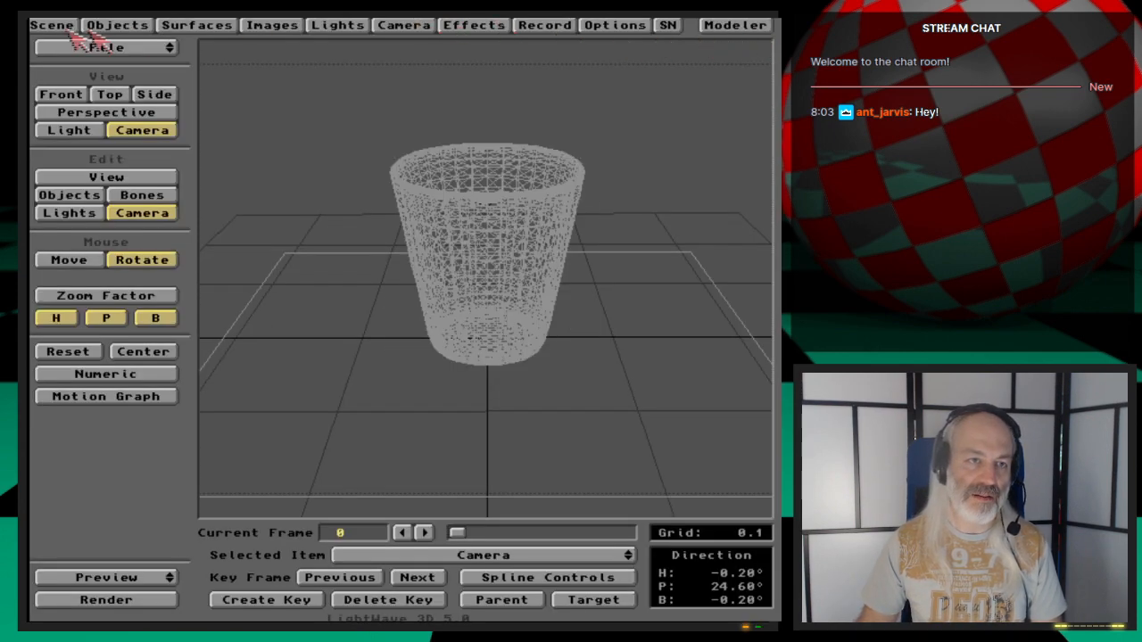
{"action": "left_click", "coordinate": [114, 25]}
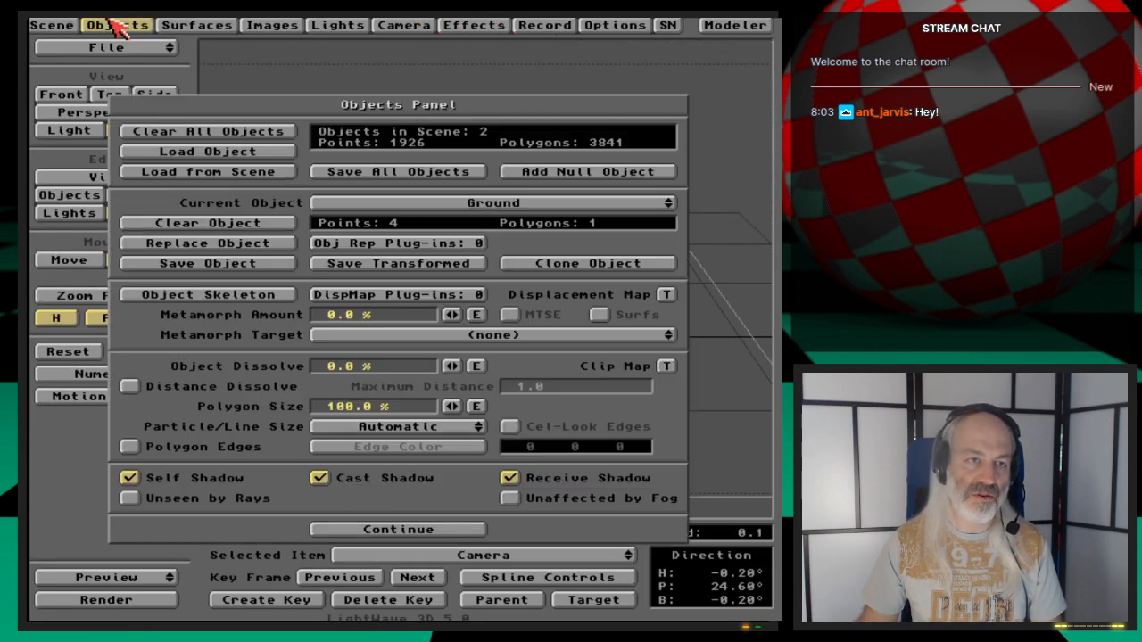
{"action": "left_click", "coordinate": [251, 158]}
{"action": "double_click", "coordinate": [257, 221]}
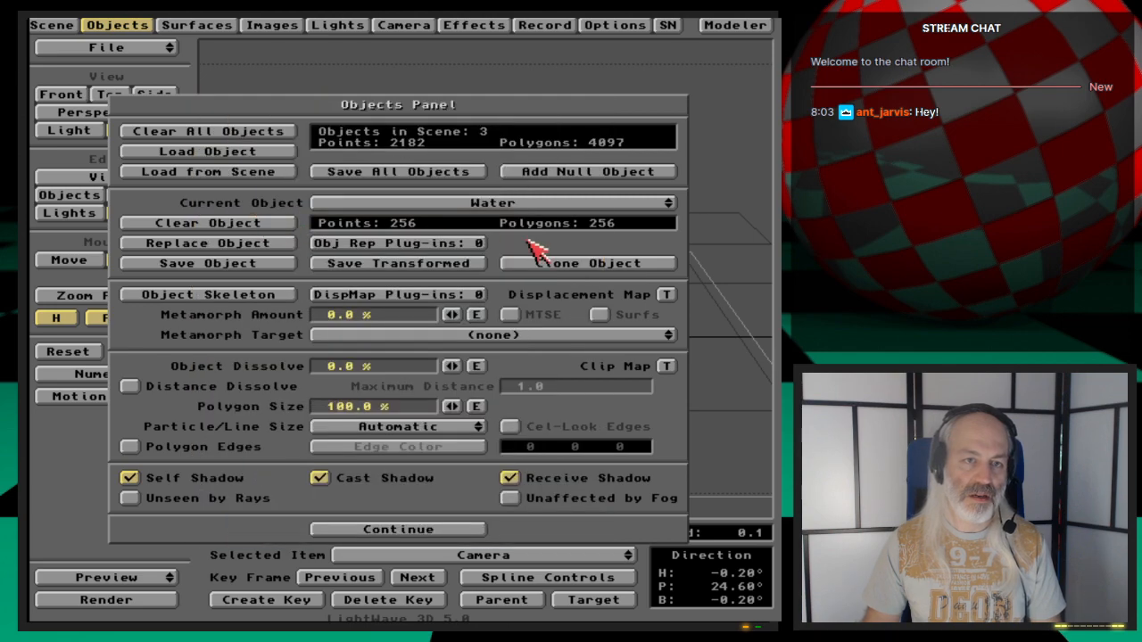
{"action": "left_click", "coordinate": [136, 25]}
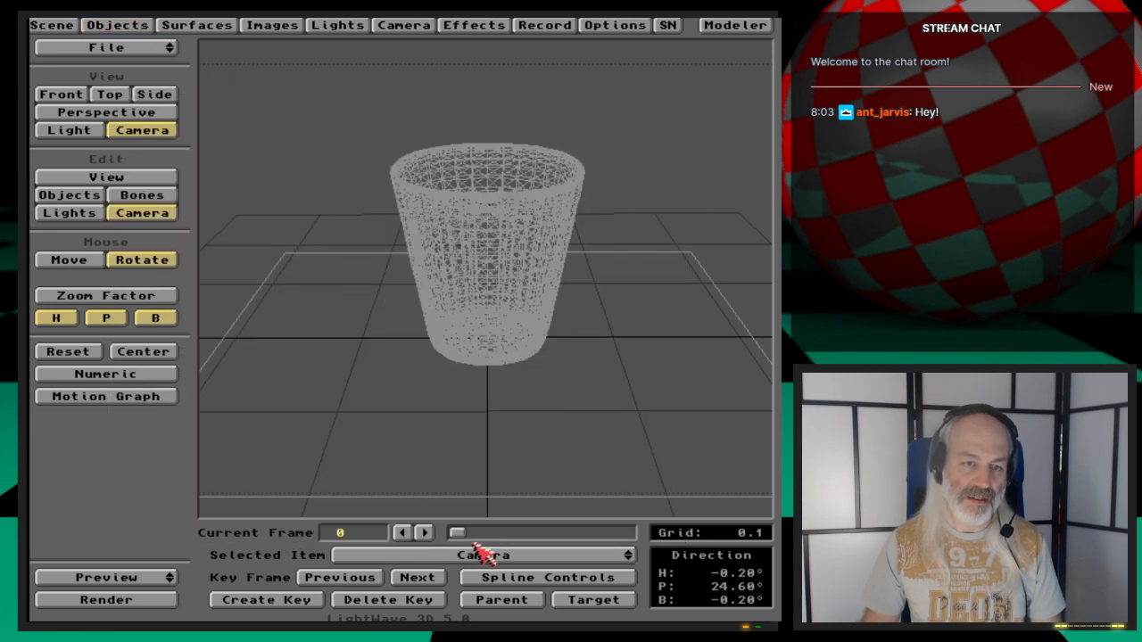
- Parent the Water object to the Glass_polys object
{"action": "left_click", "coordinate": [88, 197]}
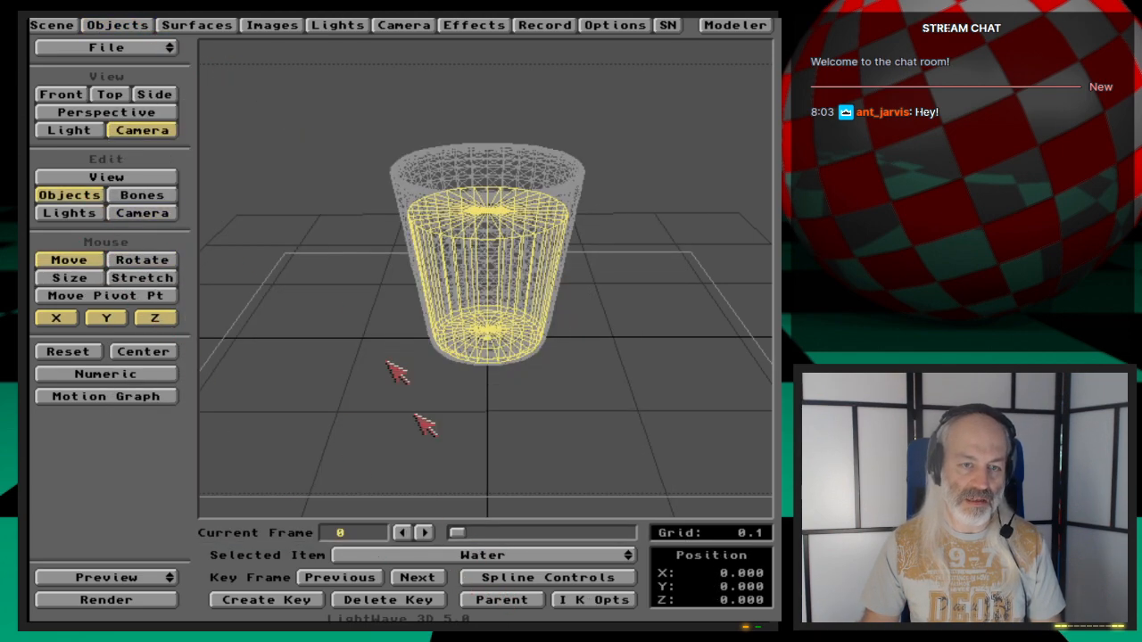
{"action": "left_click", "coordinate": [520, 604]}
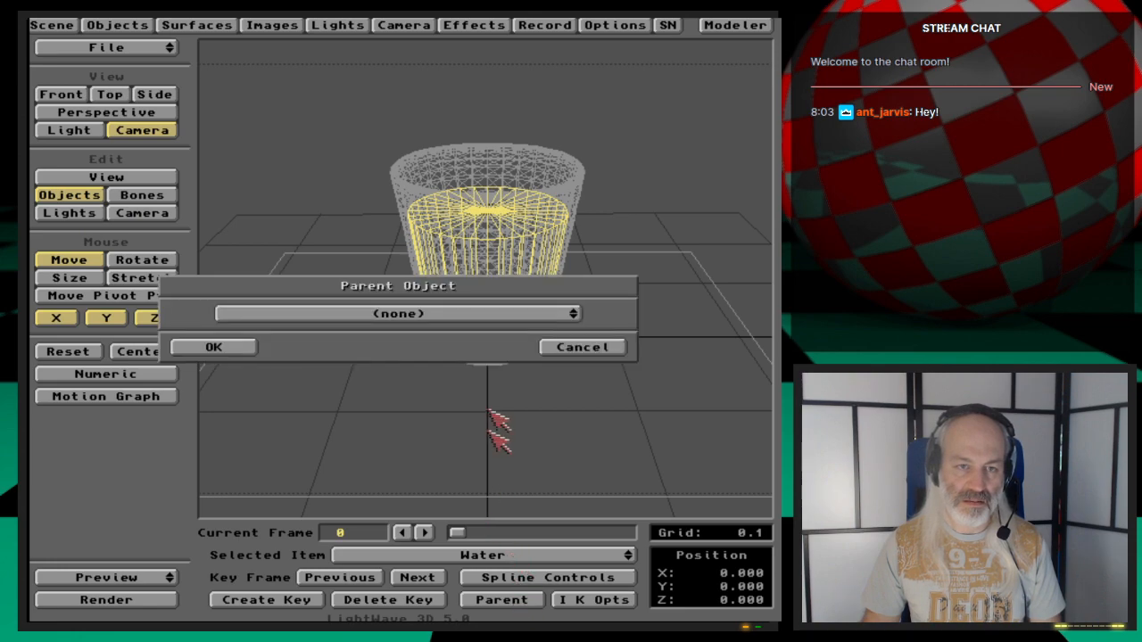
{"action": "left_click", "coordinate": [497, 317]}
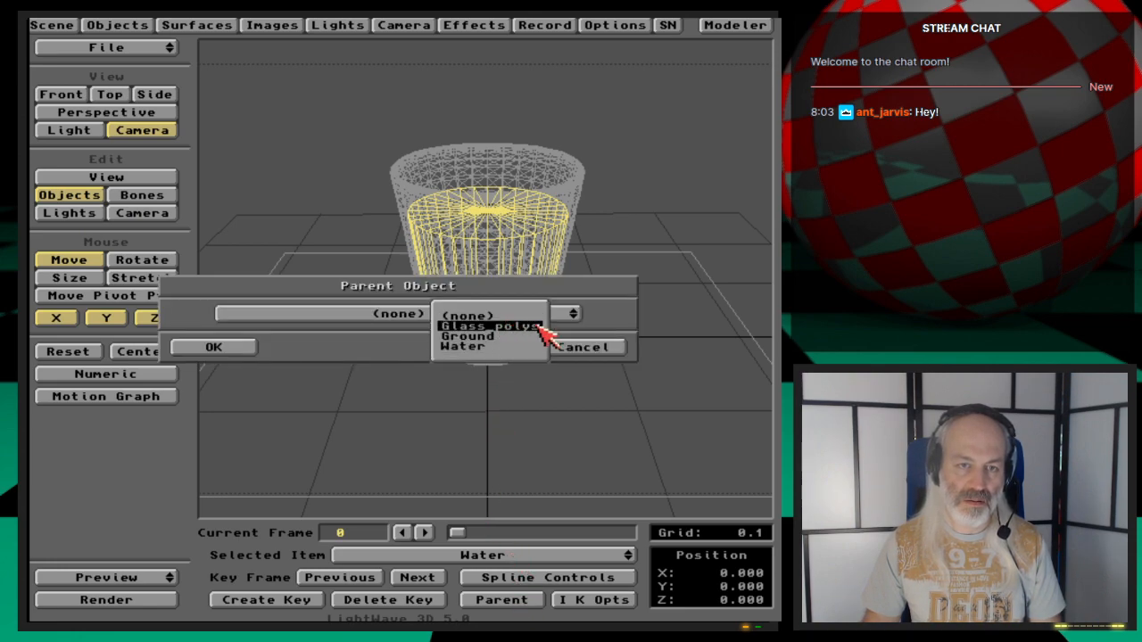
{"action": "left_click", "coordinate": [513, 326]}
{"action": "left_click", "coordinate": [252, 350]}
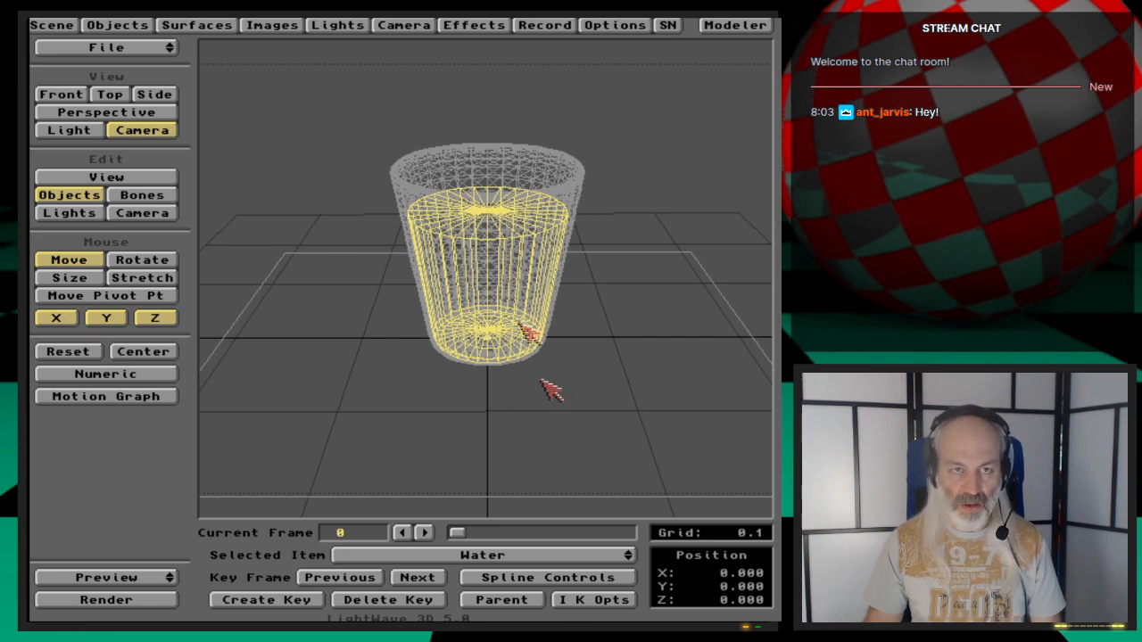
- Set the Water surface colour to 173, 217, 255
{"action": "left_click", "coordinate": [411, 25]}
{"action": "left_click", "coordinate": [584, 143]}
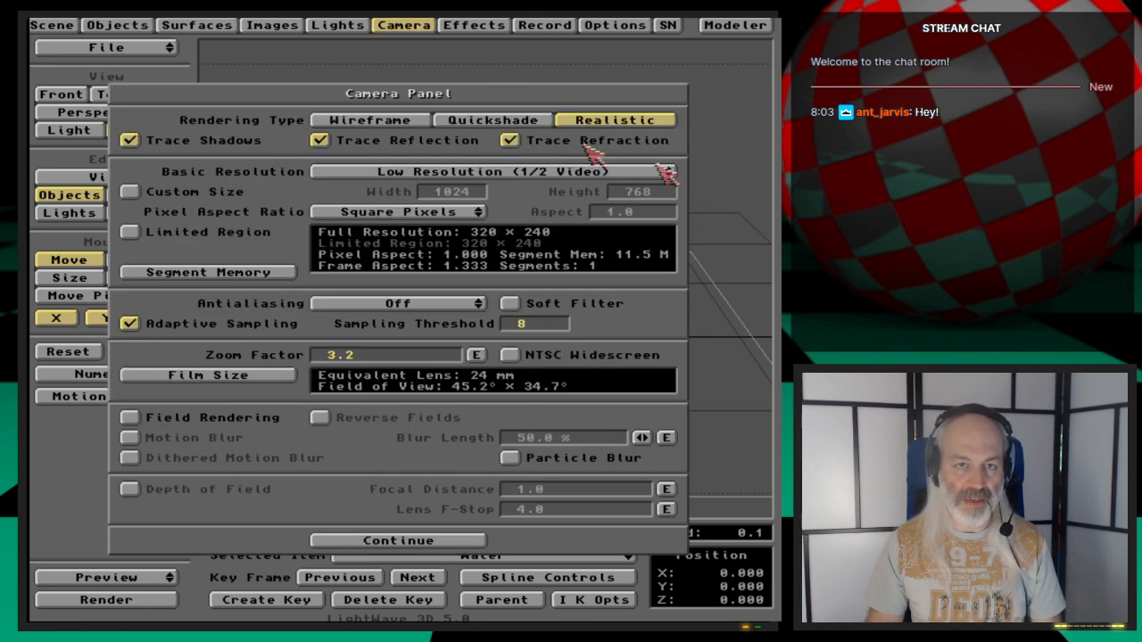
{"action": "left_click", "coordinate": [189, 25]}
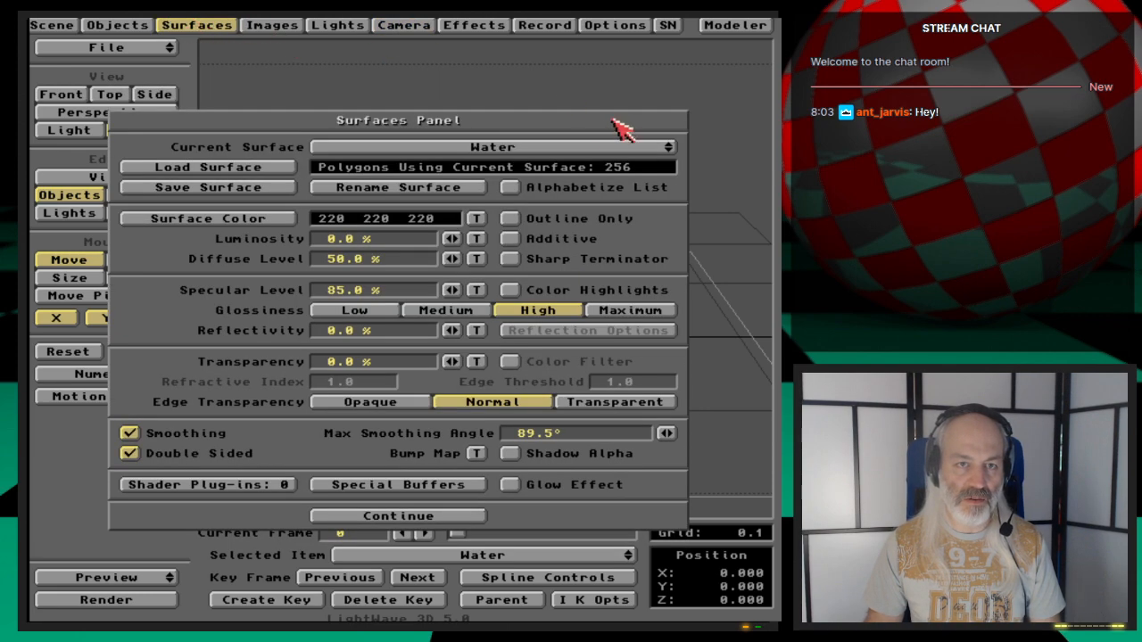
{"action": "left_click", "coordinate": [252, 219]}
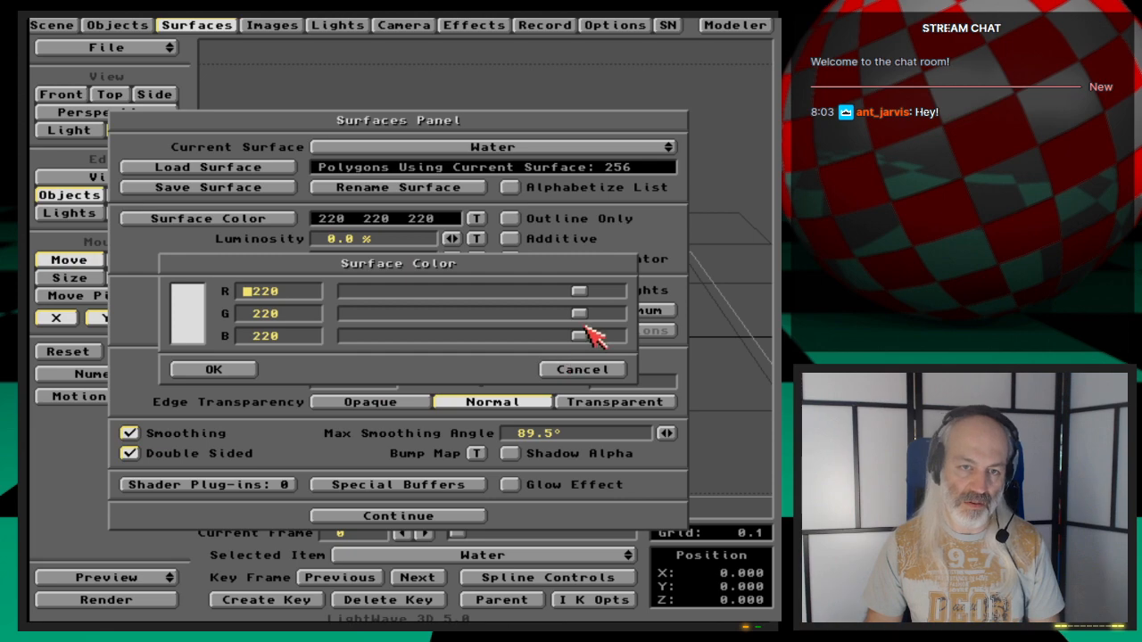
{"action": "left_click_drag", "start_coordinate": [580, 335], "coordinate": [621, 337]}
{"action": "left_click_drag", "start_coordinate": [585, 291], "coordinate": [577, 314]}
{"action": "left_click", "coordinate": [214, 370]}
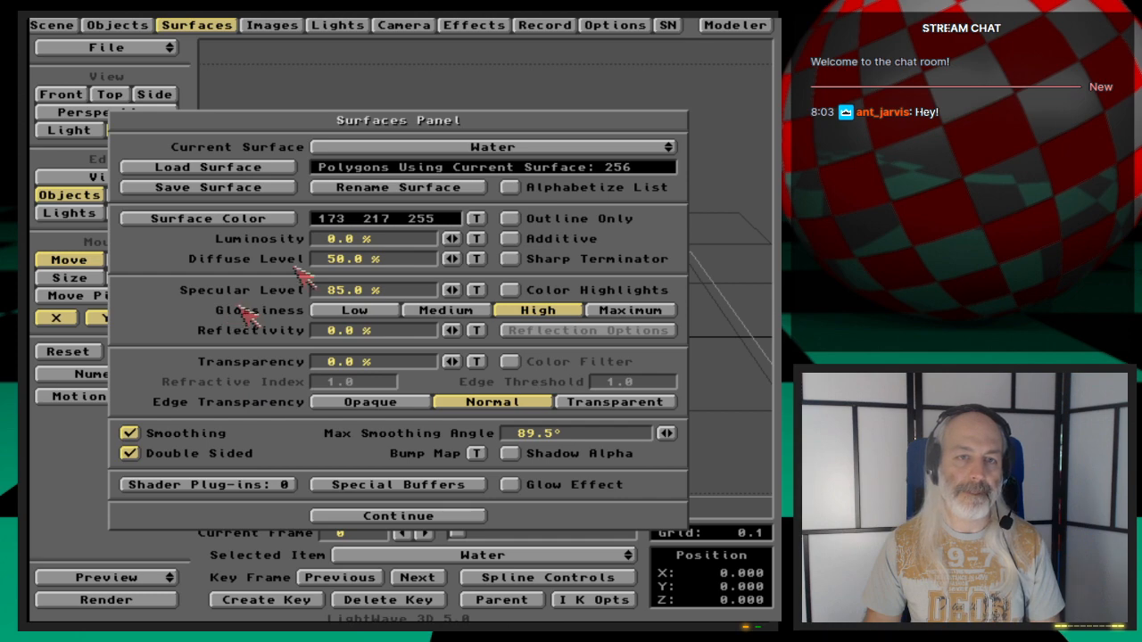
- Inspect the Glass surface settings, then return to the Water surface
{"action": "left_click", "coordinate": [523, 159]}
{"action": "left_click", "coordinate": [527, 159]}
{"action": "left_click", "coordinate": [520, 141]}
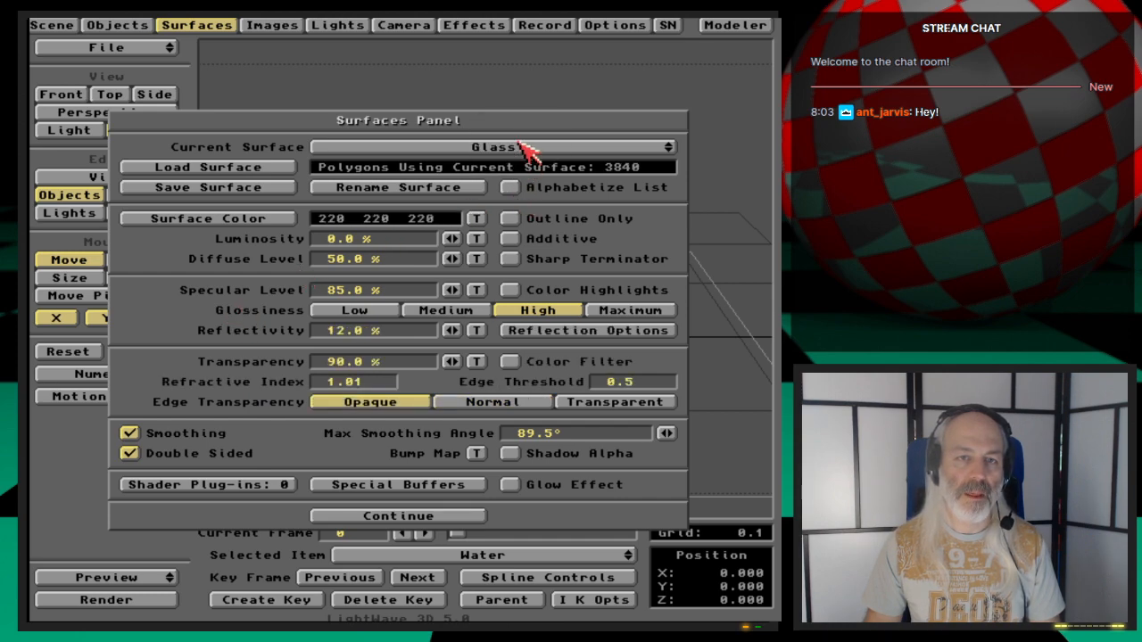
{"action": "left_click", "coordinate": [526, 152]}
{"action": "left_click", "coordinate": [535, 163]}
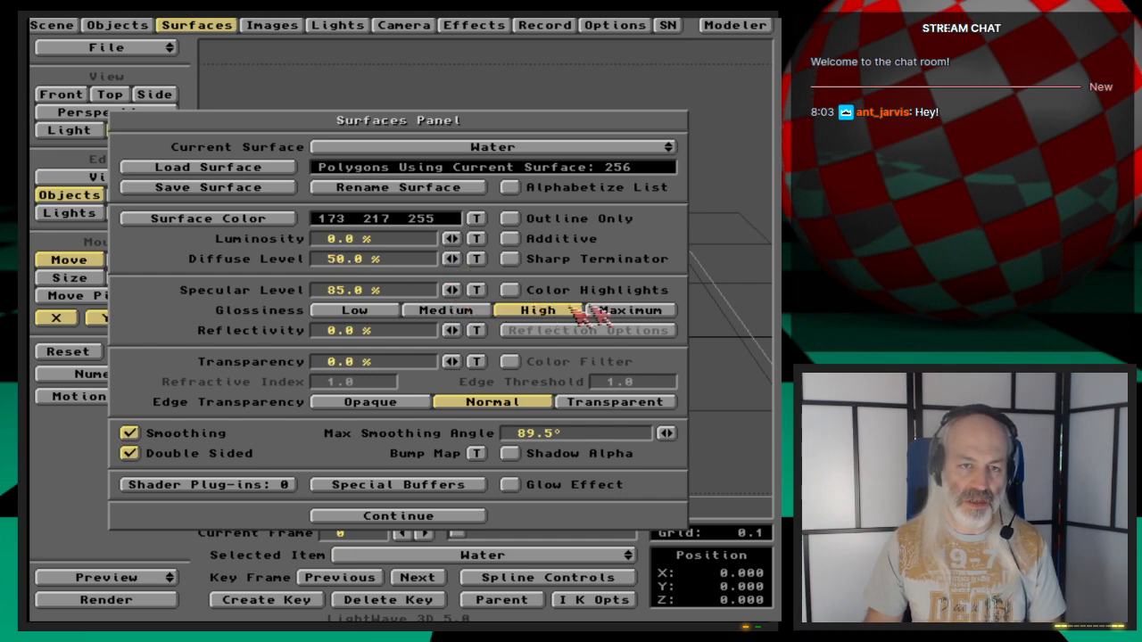
- Set the Water surface's glossiness to Maximum and its transparency to 90%
{"action": "left_click", "coordinate": [611, 311]}
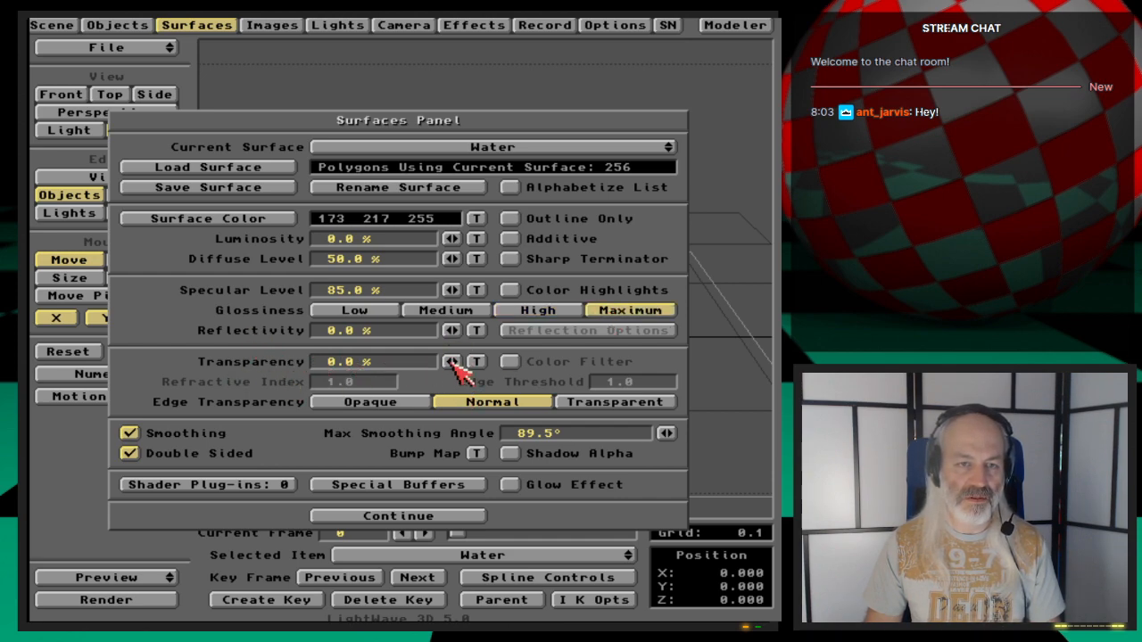
{"action": "left_click", "coordinate": [344, 363]}
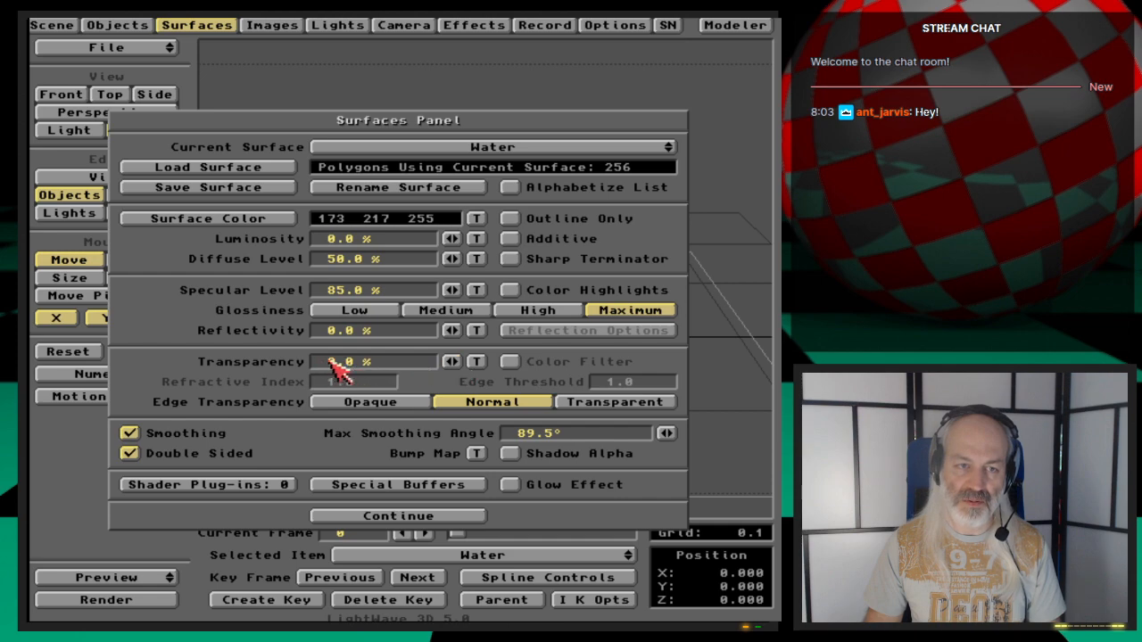
{"action": "type", "text": "90"}
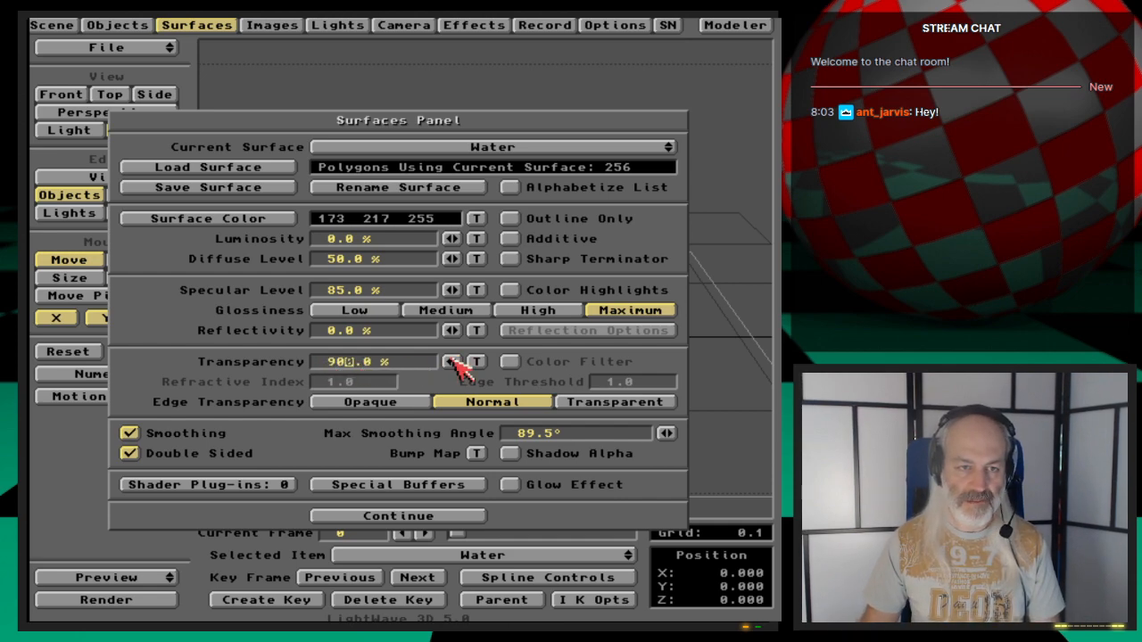
{"action": "key", "text": "Return"}
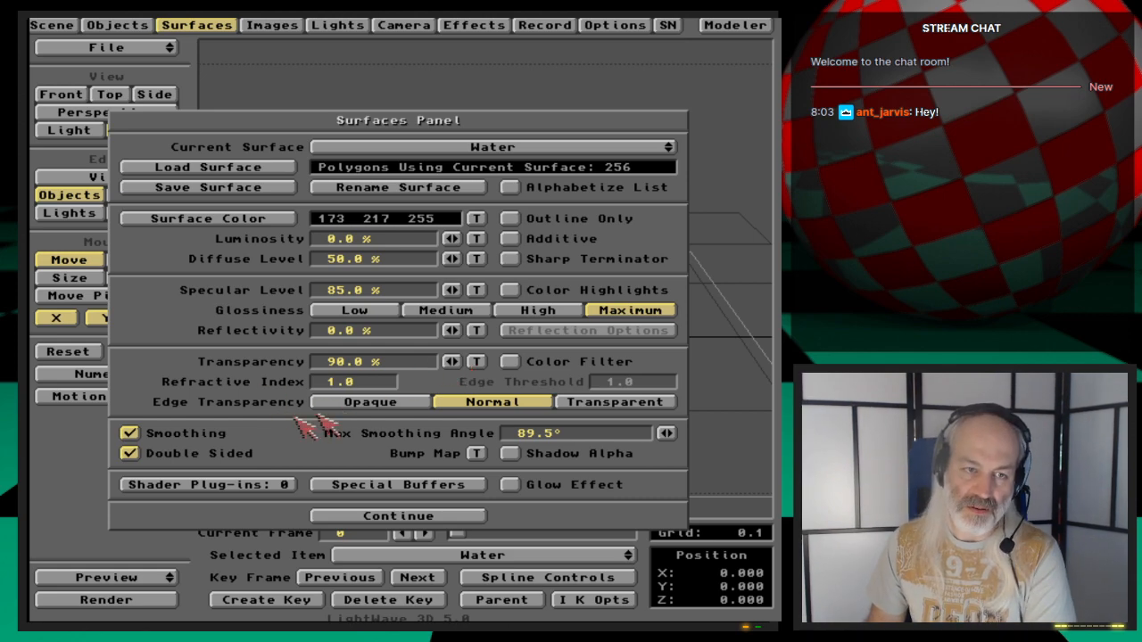
- Set the Water surface's refractive index to 1.333, keeping Normal edge transparency, and close the surfaces panel
{"action": "left_click", "coordinate": [615, 406]}
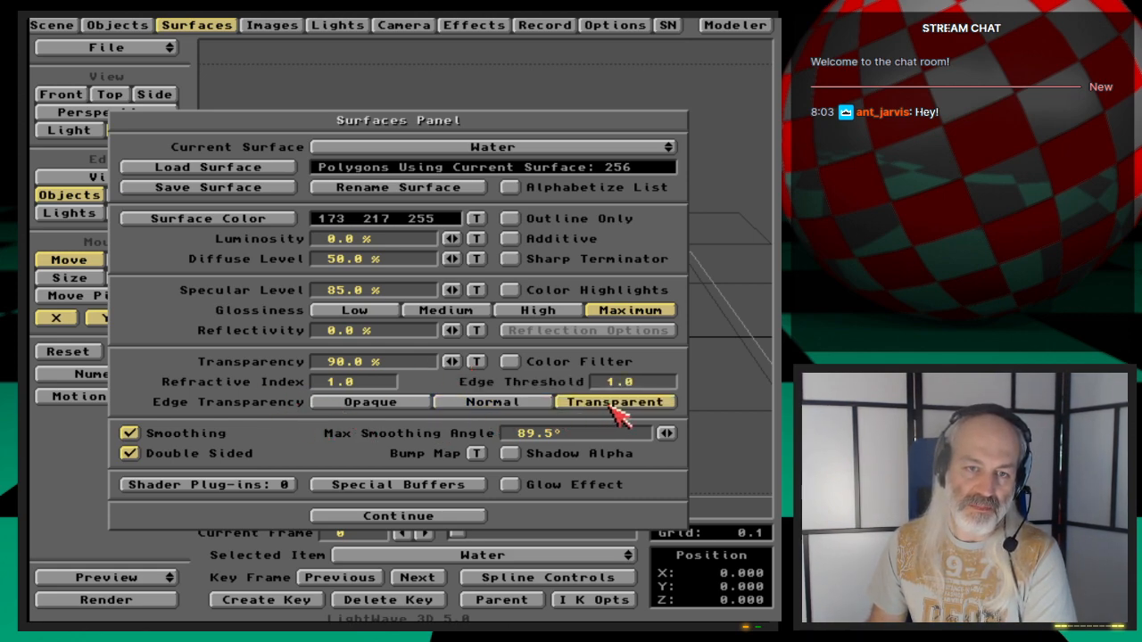
{"action": "left_click", "coordinate": [513, 403]}
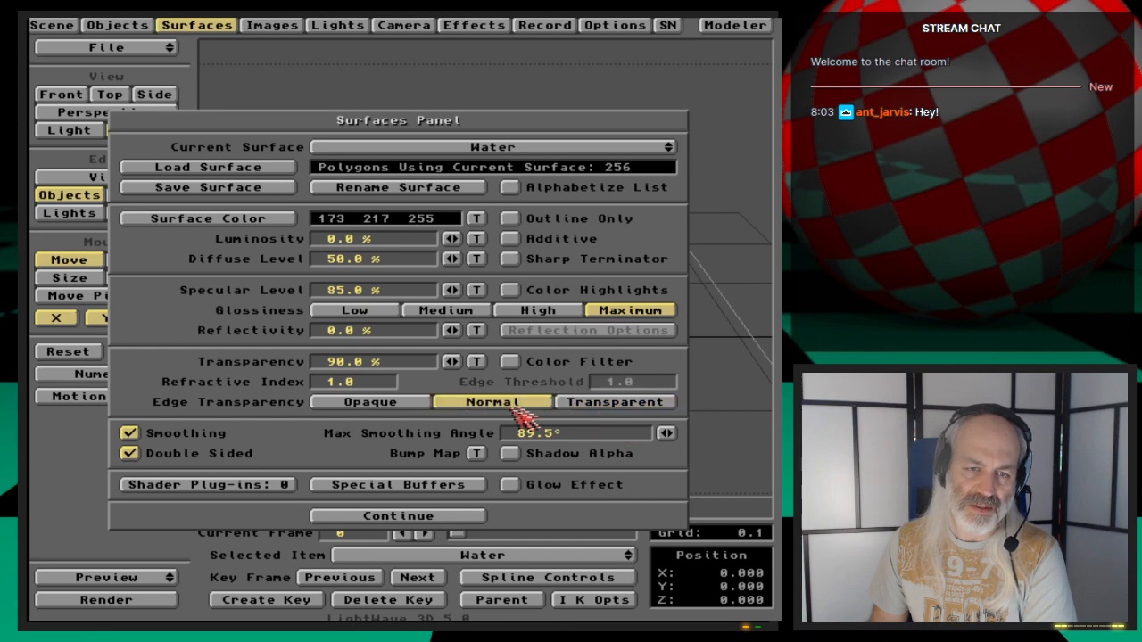
{"action": "left_click", "coordinate": [366, 382]}
{"action": "type", "text": "333"}
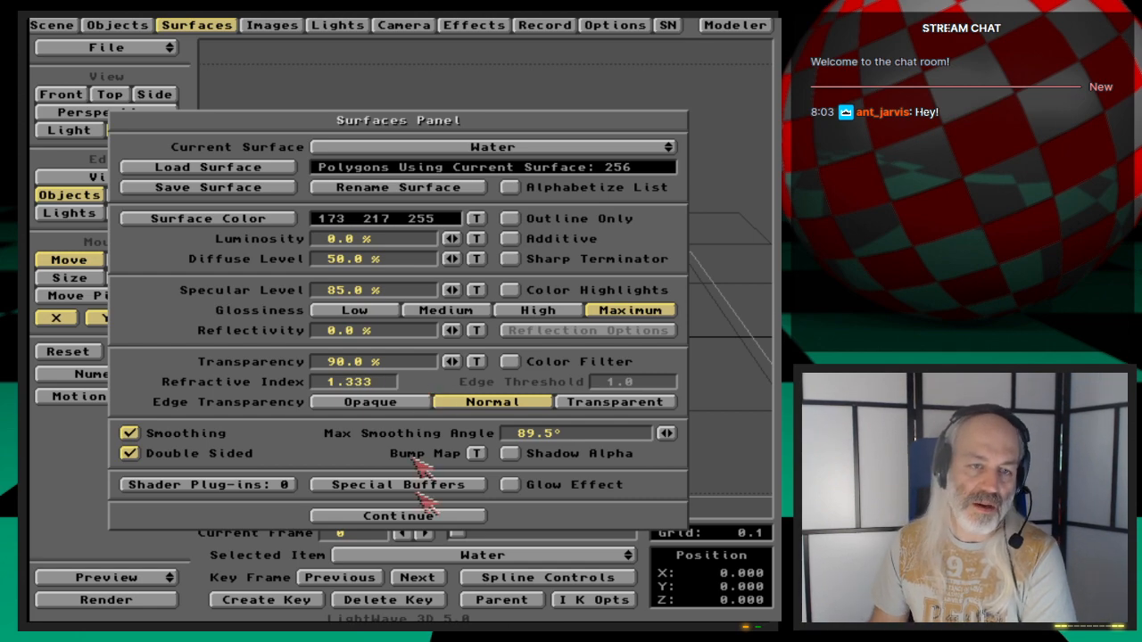
{"action": "left_click", "coordinate": [426, 515]}
- Save all objects in the scene
{"action": "left_click", "coordinate": [117, 24]}
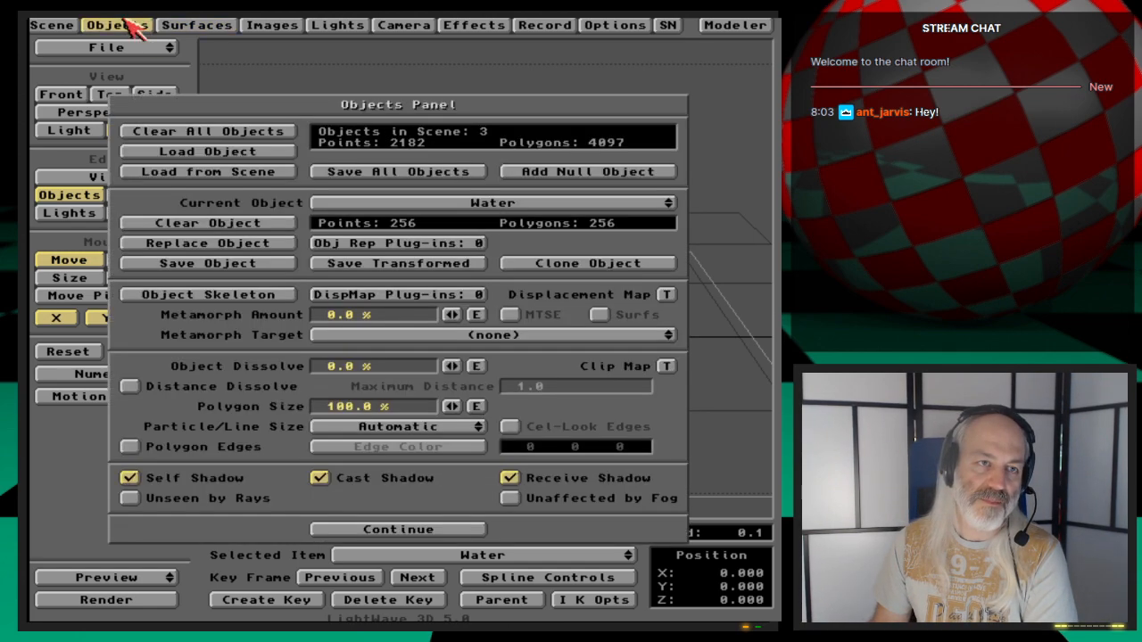
{"action": "left_click", "coordinate": [445, 176]}
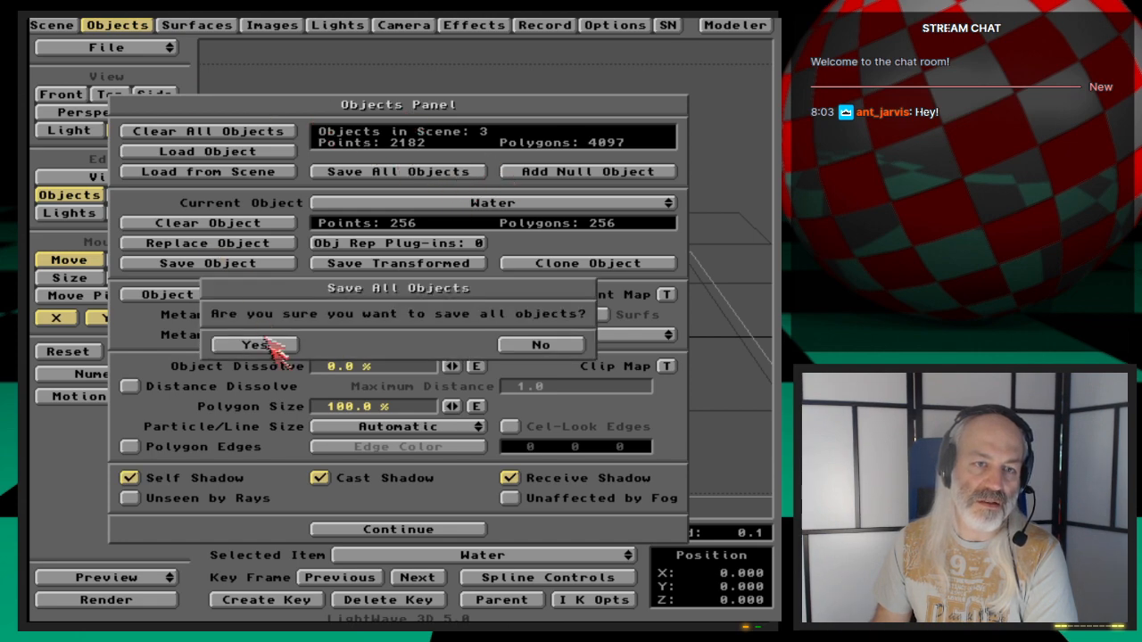
{"action": "left_click", "coordinate": [259, 346]}
{"action": "left_click", "coordinate": [143, 25]}
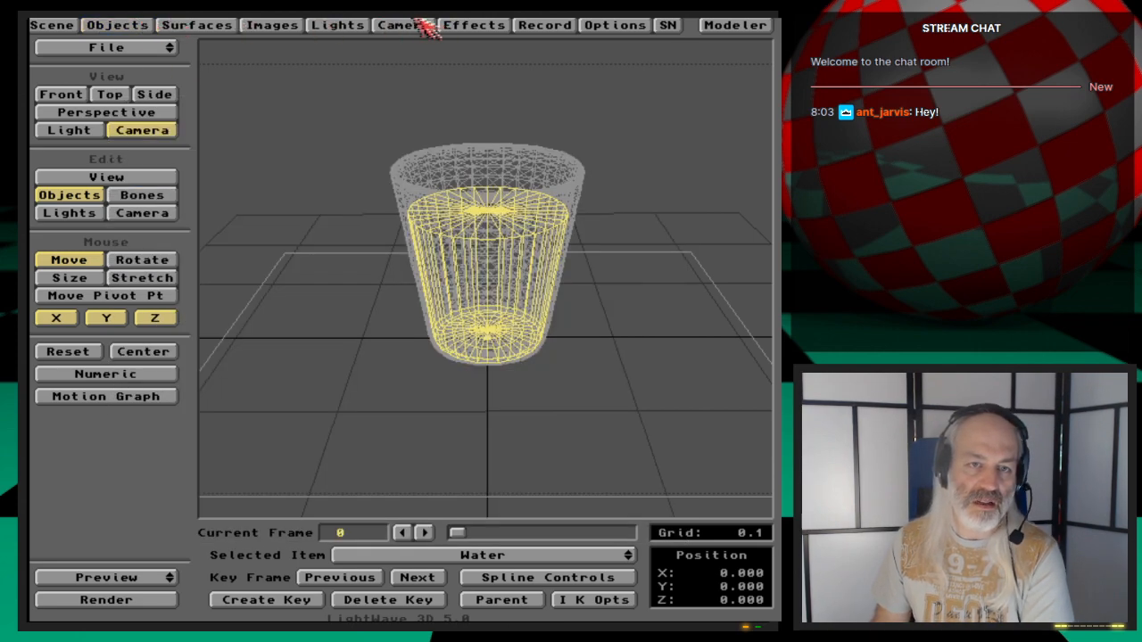
- Render the current frame and close the render view
{"action": "key", "text": "F9"}
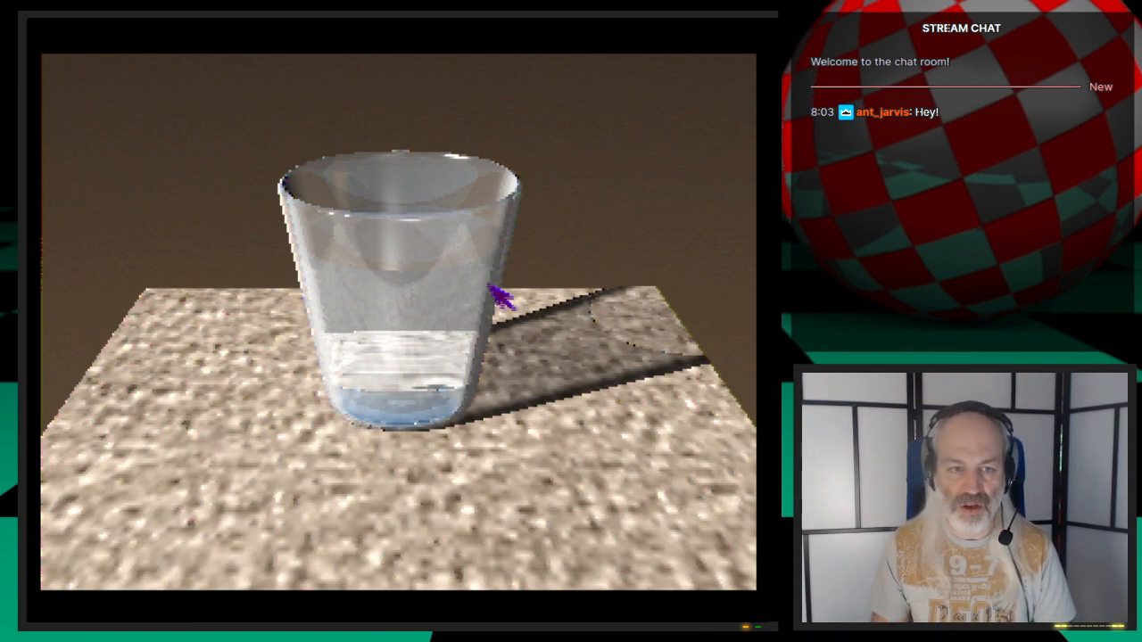
{"action": "left_click", "coordinate": [527, 450]}
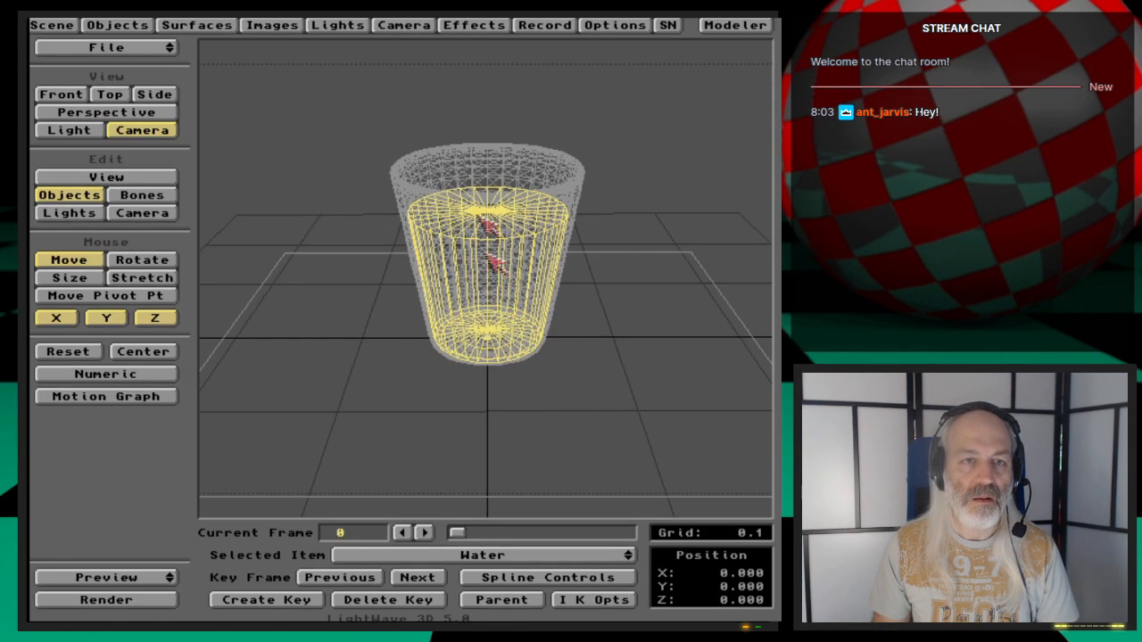
- Set the camera resolution to Medium Resolution (Video) and render the frame
{"action": "left_click", "coordinate": [403, 24]}
{"action": "left_click", "coordinate": [508, 171]}
{"action": "left_click", "coordinate": [516, 182]}
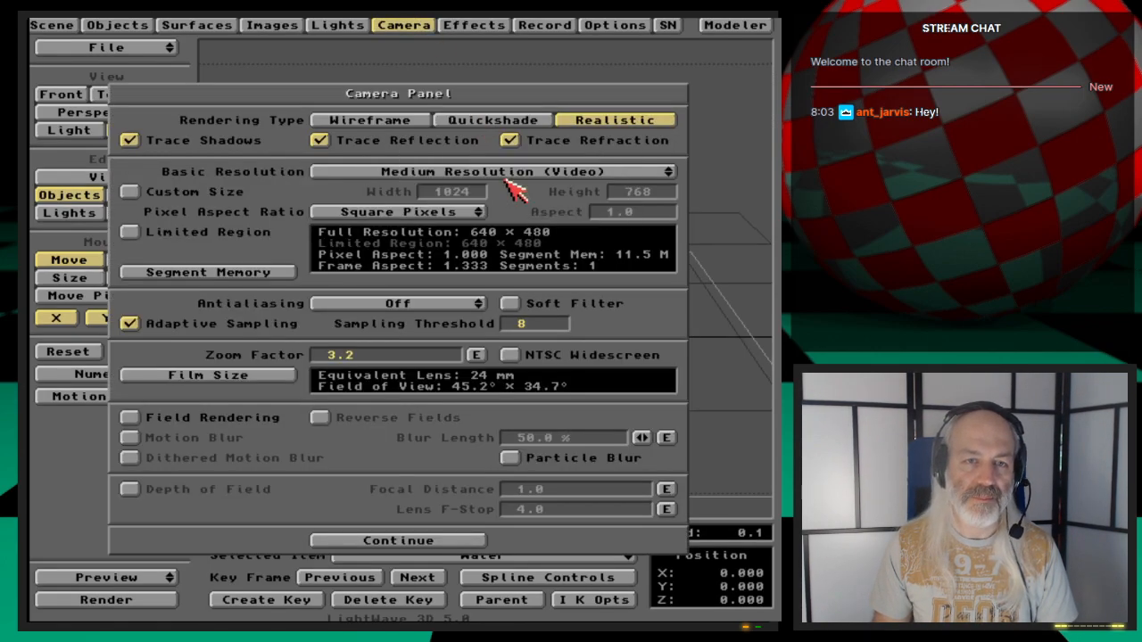
{"action": "key", "text": "F9"}
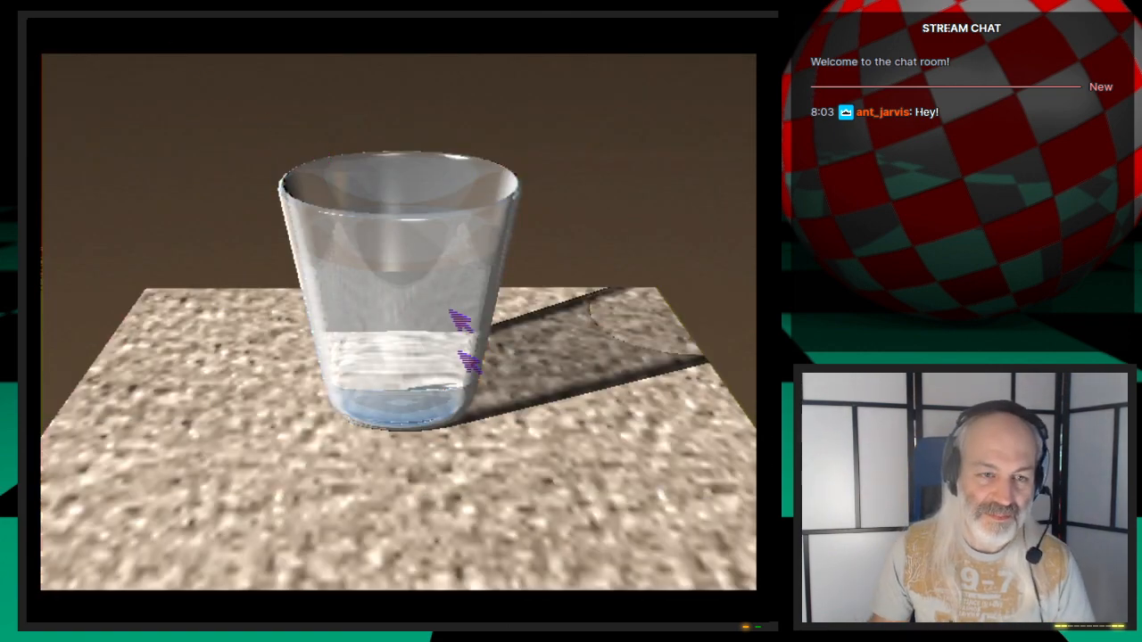
- Close the render view and the camera panel, and save the scene as GlassAndWater
{"action": "left_click", "coordinate": [401, 331]}
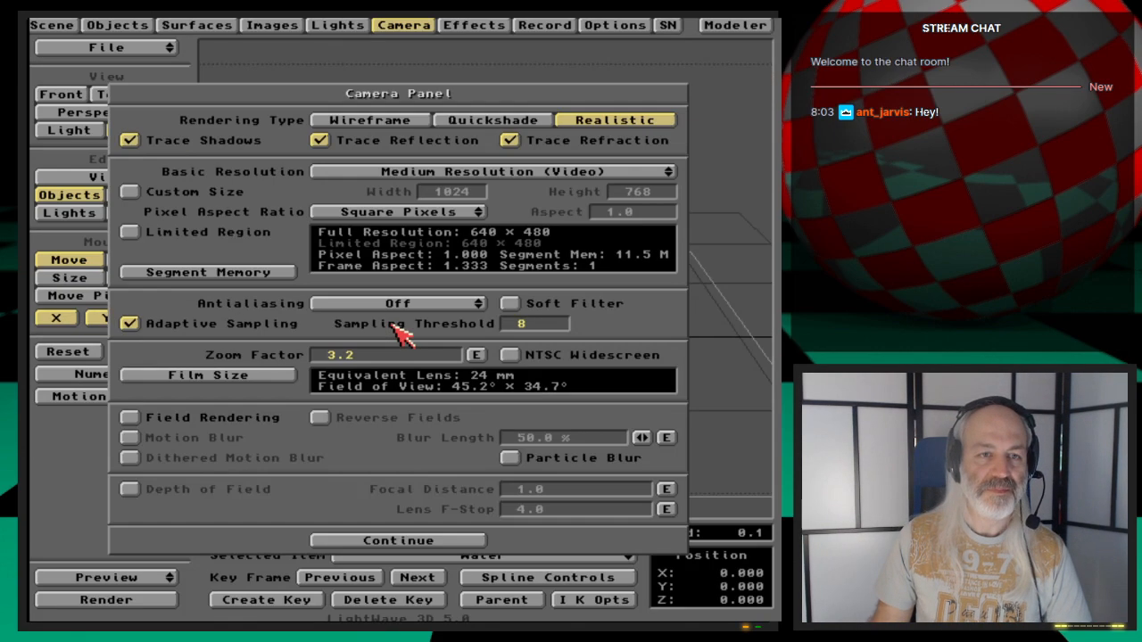
{"action": "left_click", "coordinate": [412, 29]}
{"action": "key", "text": "s"}
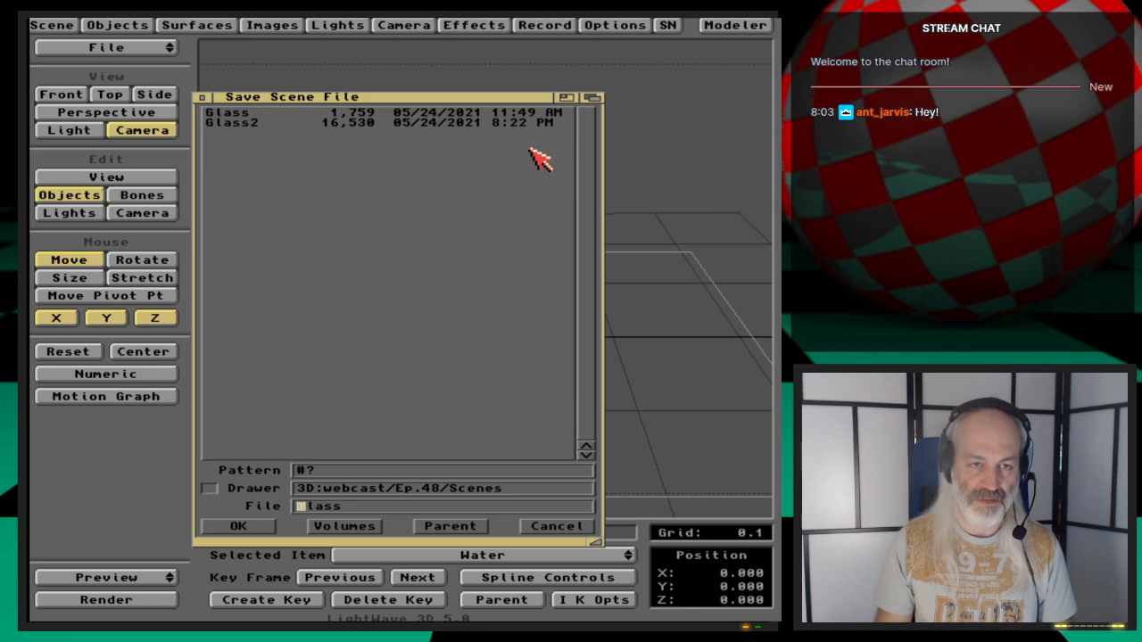
{"action": "key", "text": "Down"}
{"action": "key", "text": "Down"}
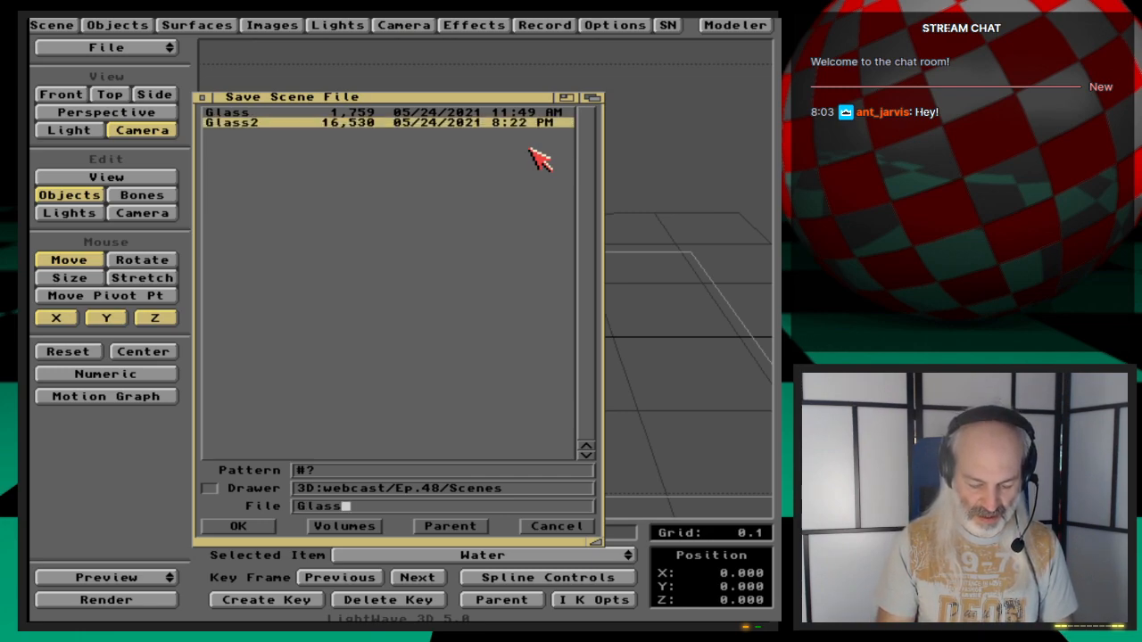
{"action": "type", "text": "AndWater"}
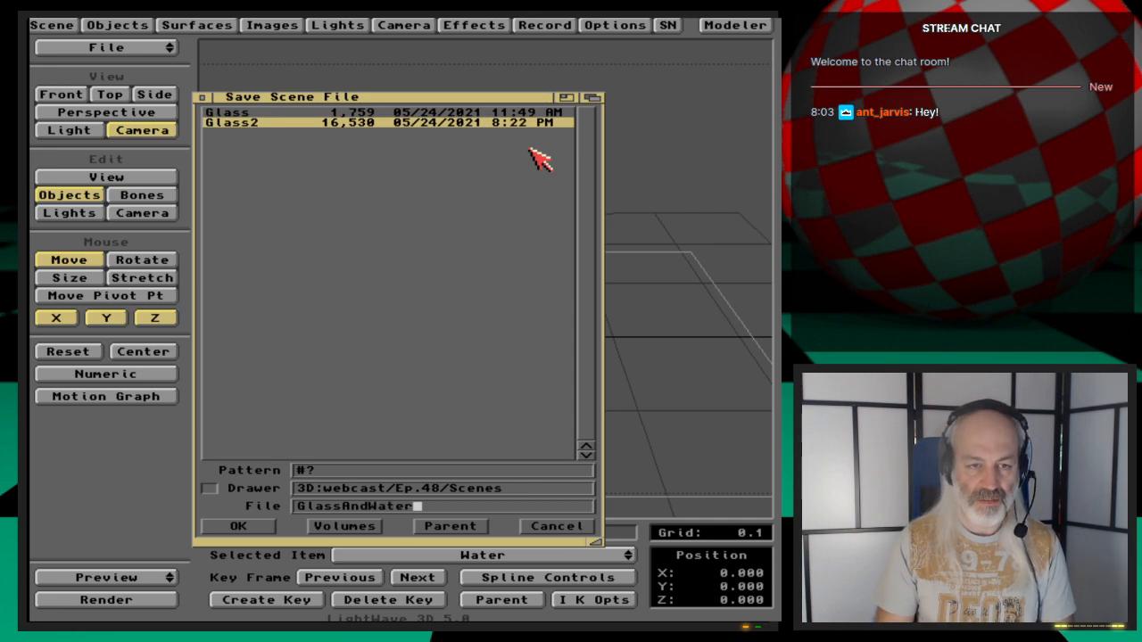
{"action": "key", "text": "Return"}
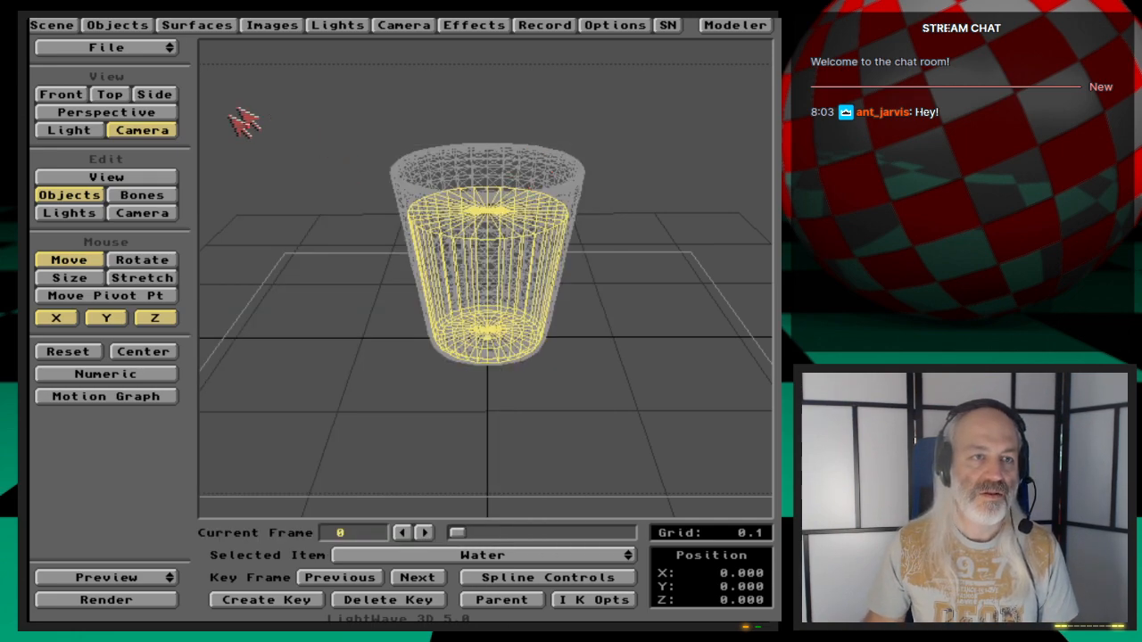
- Switch to Modeler and clear the glass and water geometry from the workspace
{"action": "left_click", "coordinate": [733, 25]}
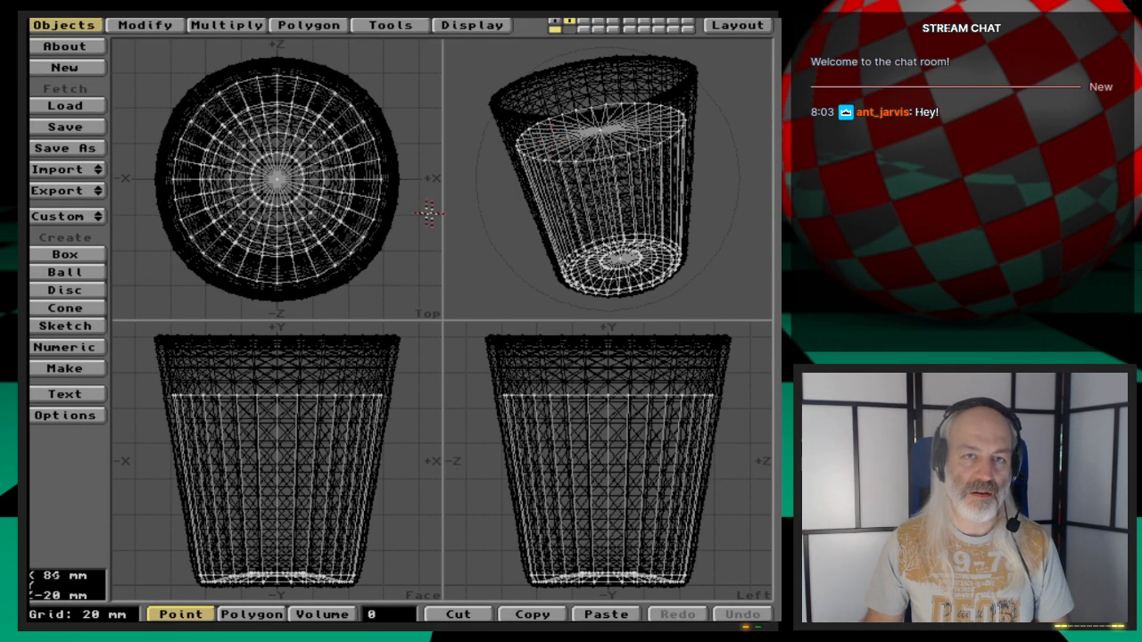
{"action": "key", "text": "x"}
{"action": "key", "text": "apostrophe"}
{"action": "key", "text": "x"}
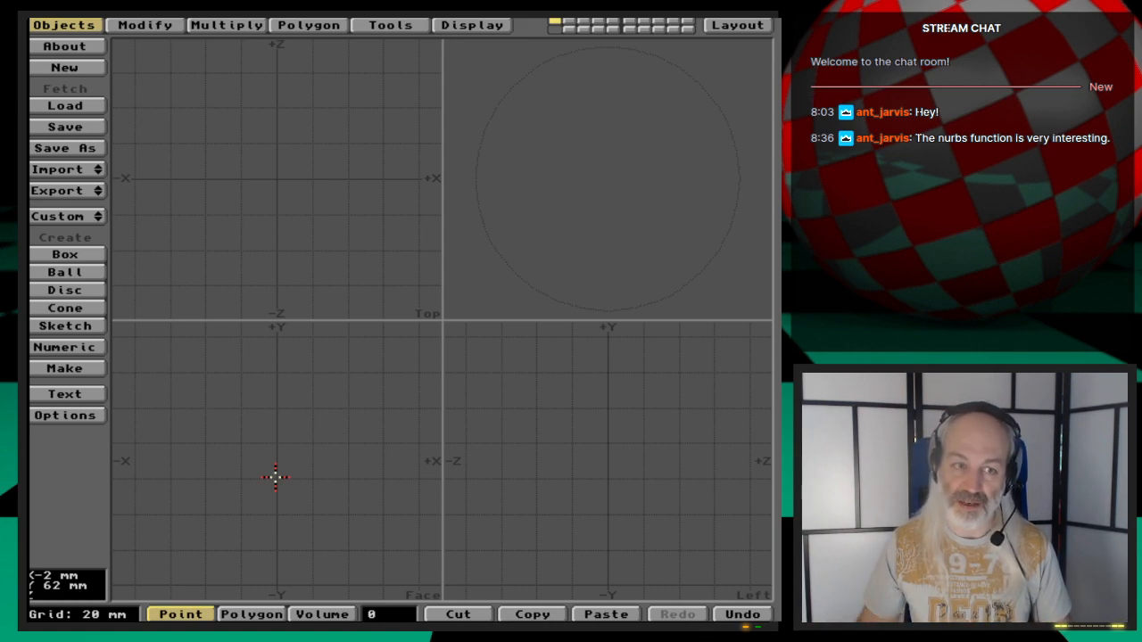
{"action": "left_click", "coordinate": [89, 254]}
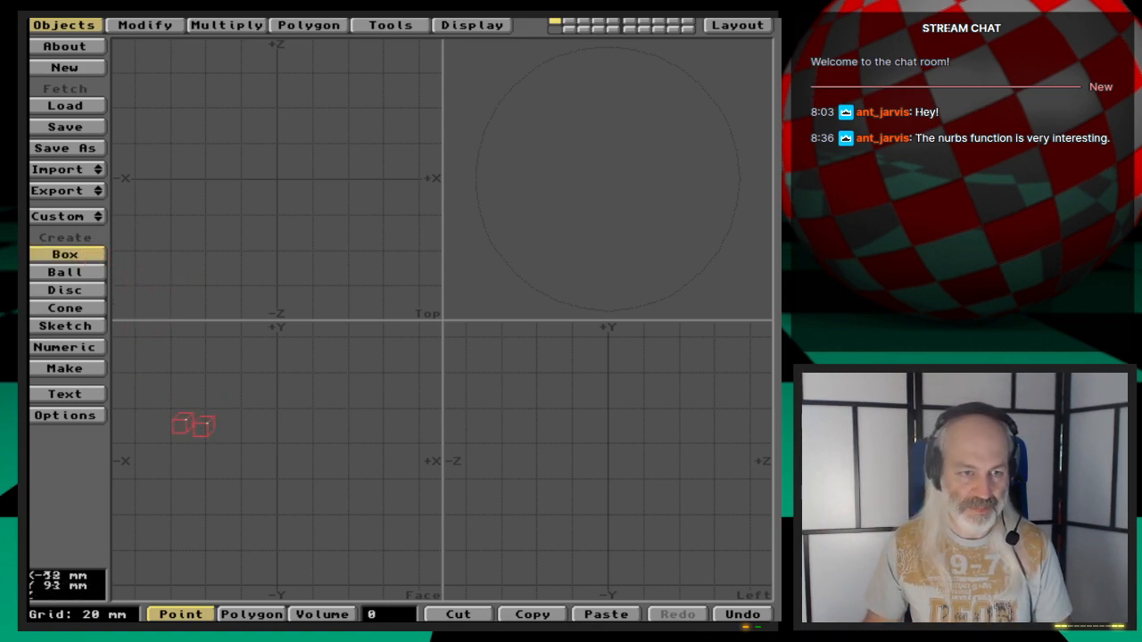
{"action": "left_click_drag", "start_coordinate": [210, 425], "coordinate": [346, 587]}
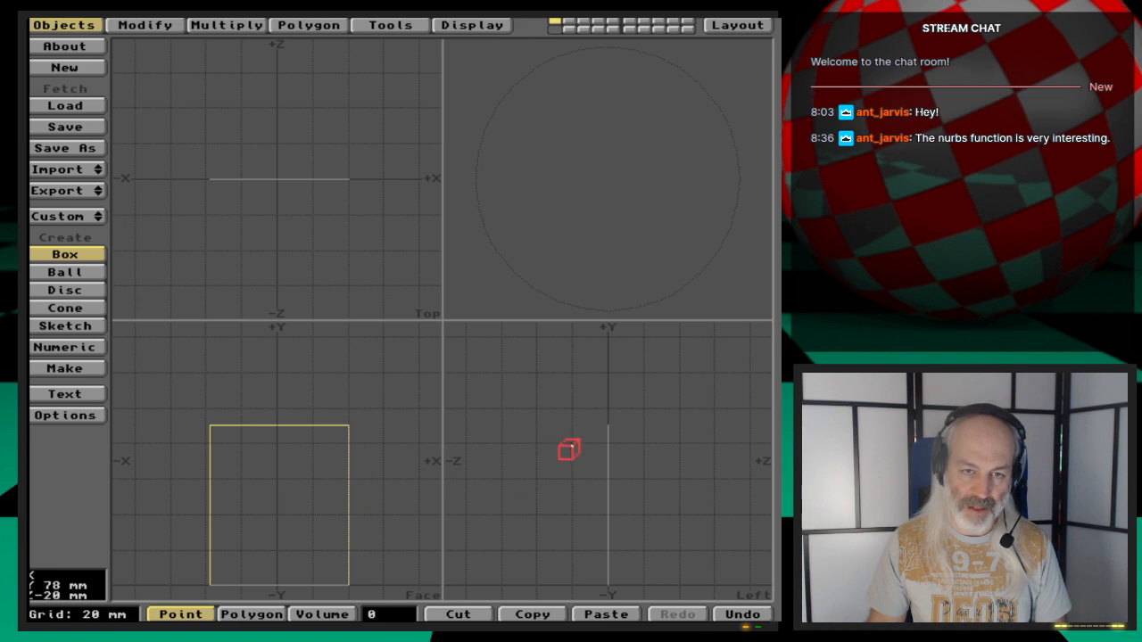
{"action": "left_click_drag", "start_coordinate": [569, 452], "coordinate": [501, 429]}
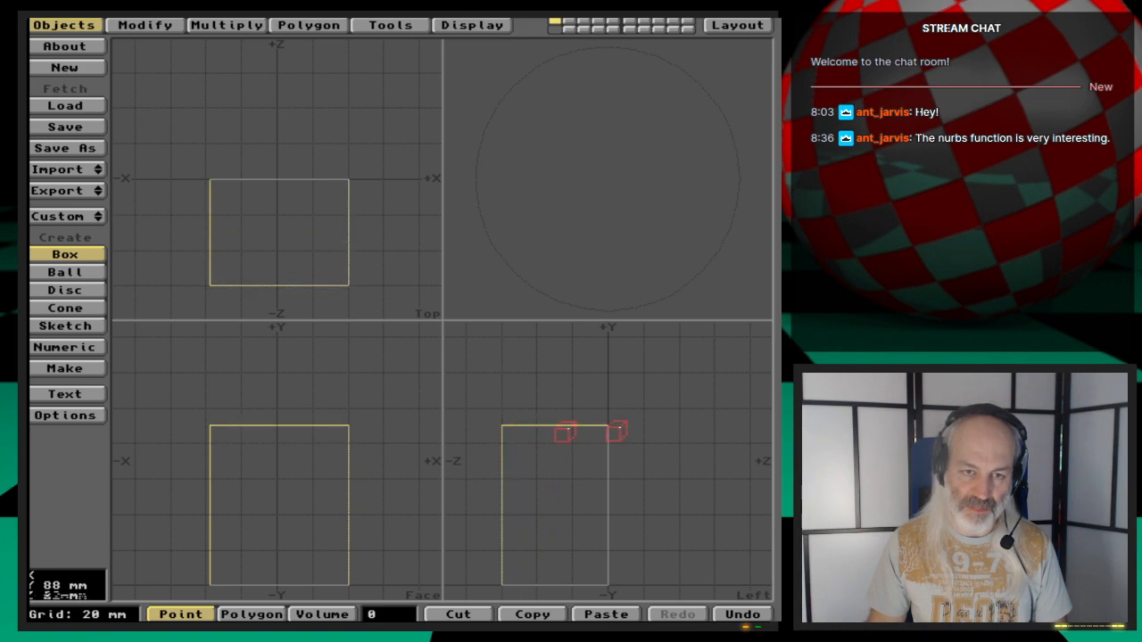
{"action": "left_click_drag", "start_coordinate": [610, 428], "coordinate": [714, 431]}
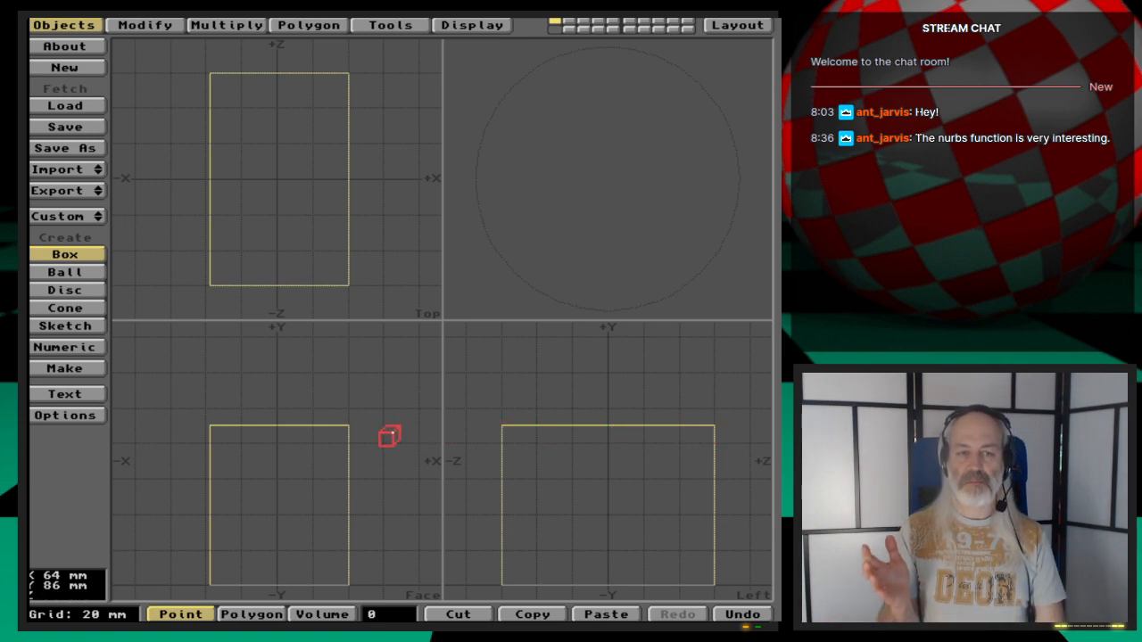
{"action": "key", "text": "Return"}
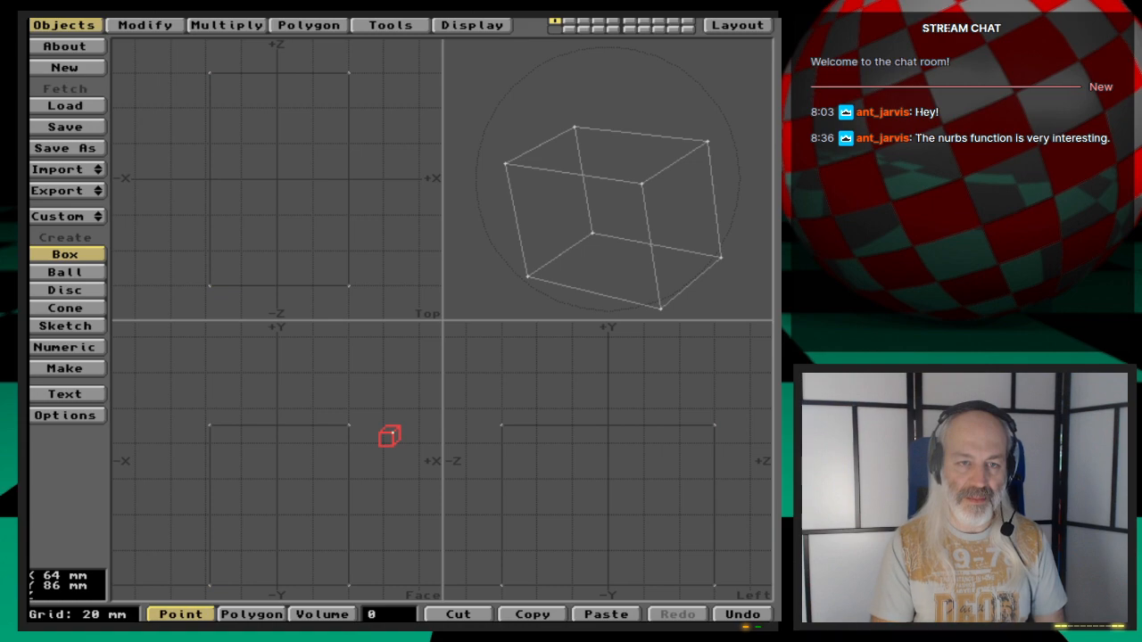
{"action": "key", "text": "Tab"}
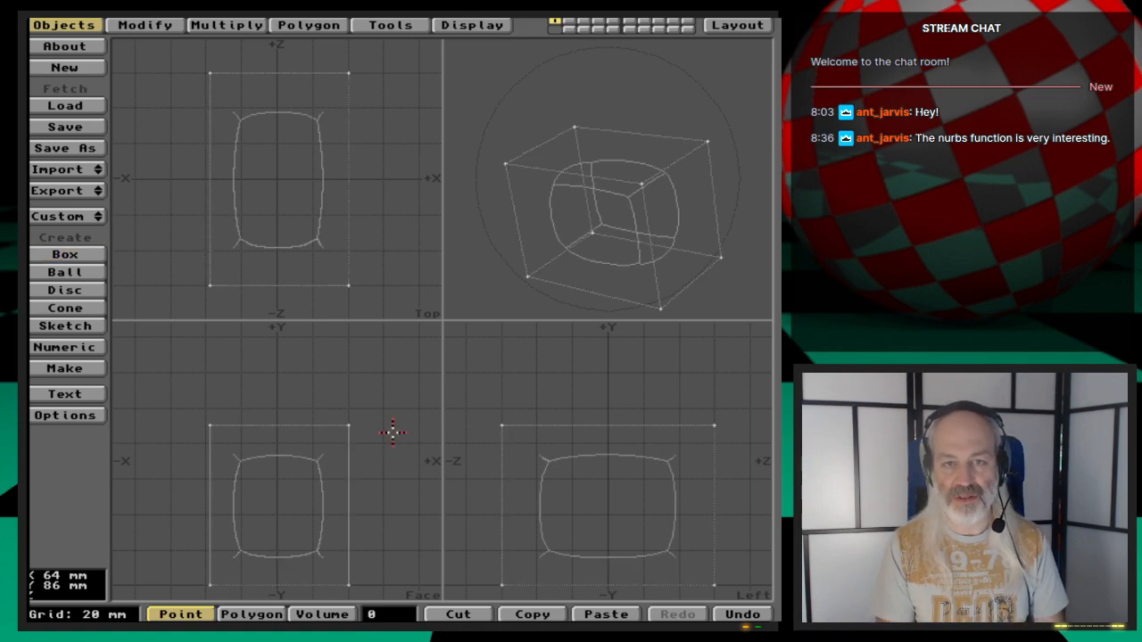
{"action": "key", "text": "Tab"}
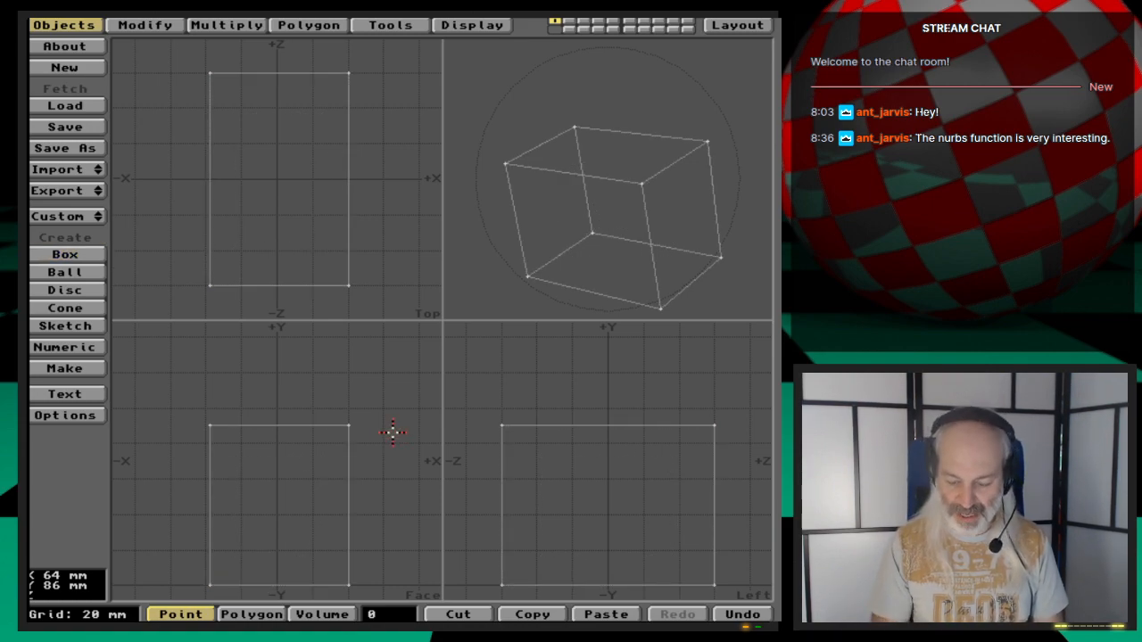
{"action": "key", "text": "Delete"}
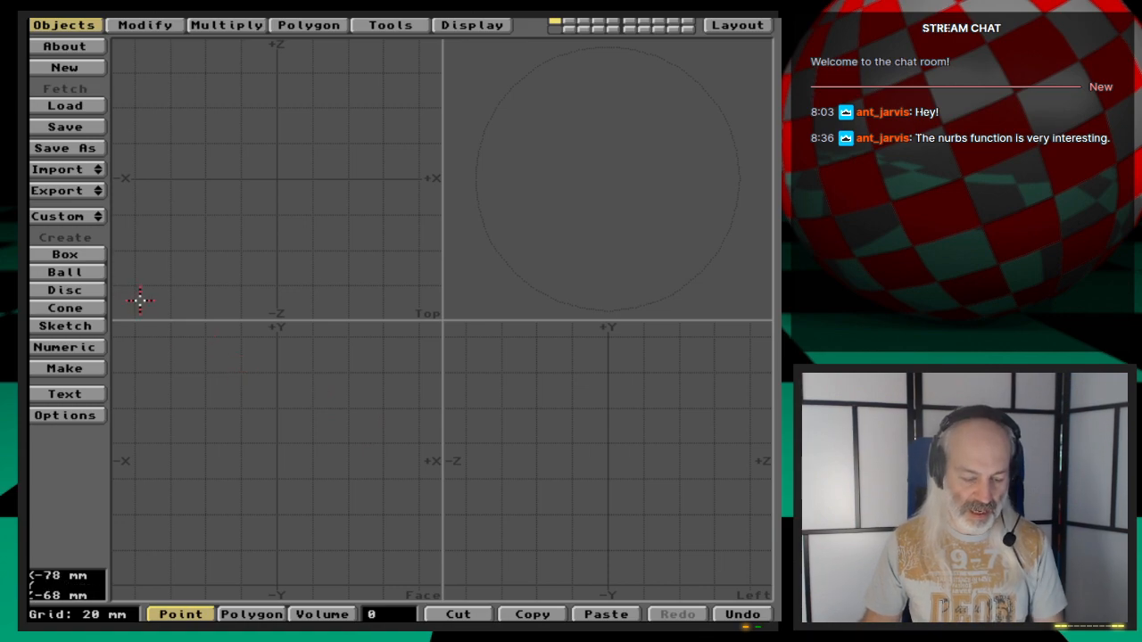
- Create a box from -2 to 2 m in X and -1.5 to 1.5 m in Y and Z, with 4 segments on each axis
{"action": "left_click", "coordinate": [90, 254]}
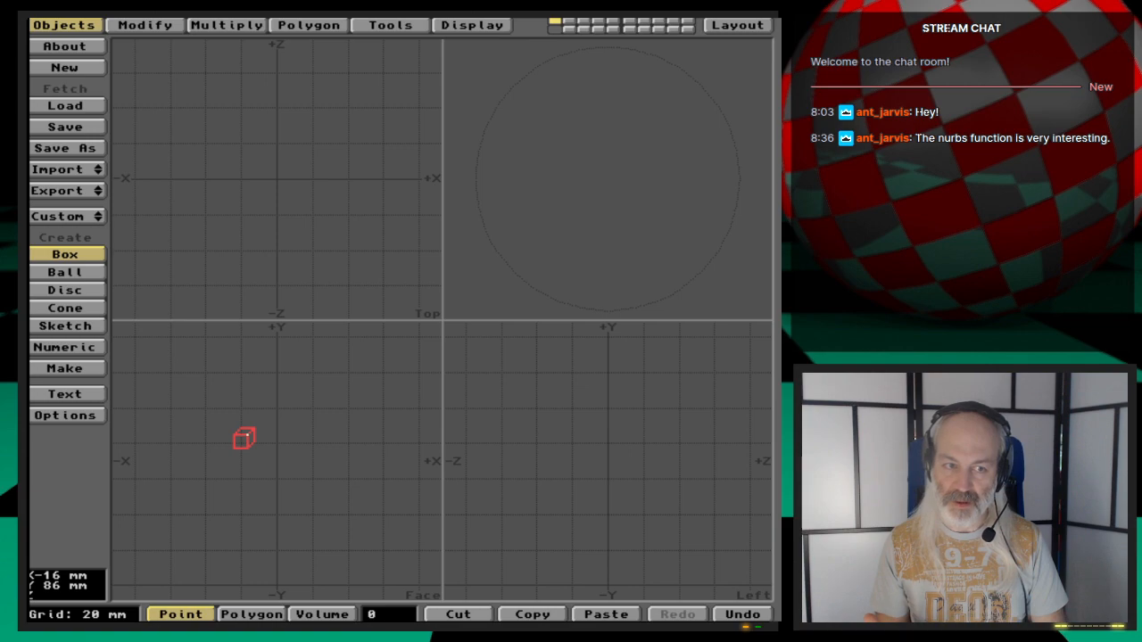
{"action": "key", "text": "n"}
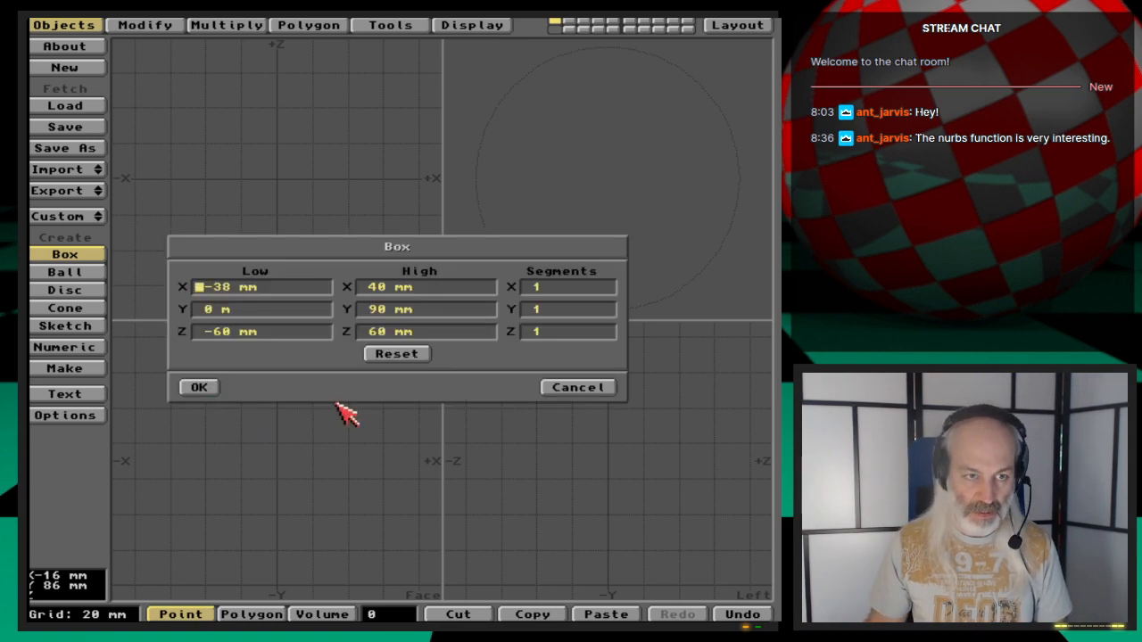
{"action": "left_click", "coordinate": [548, 389]}
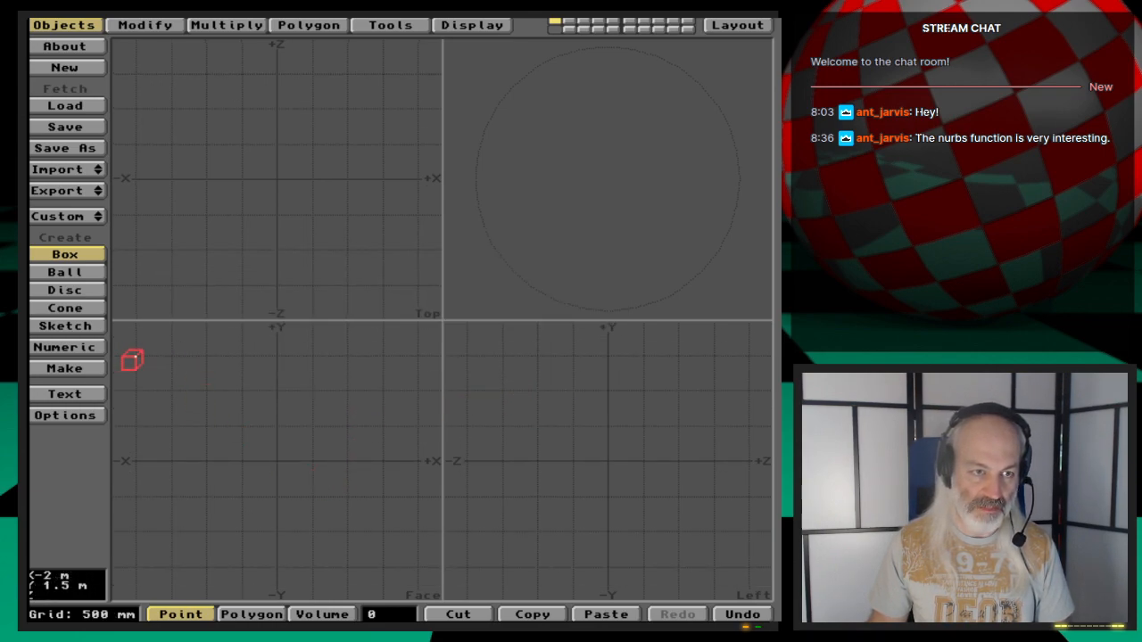
{"action": "left_click_drag", "start_coordinate": [132, 359], "coordinate": [415, 569]}
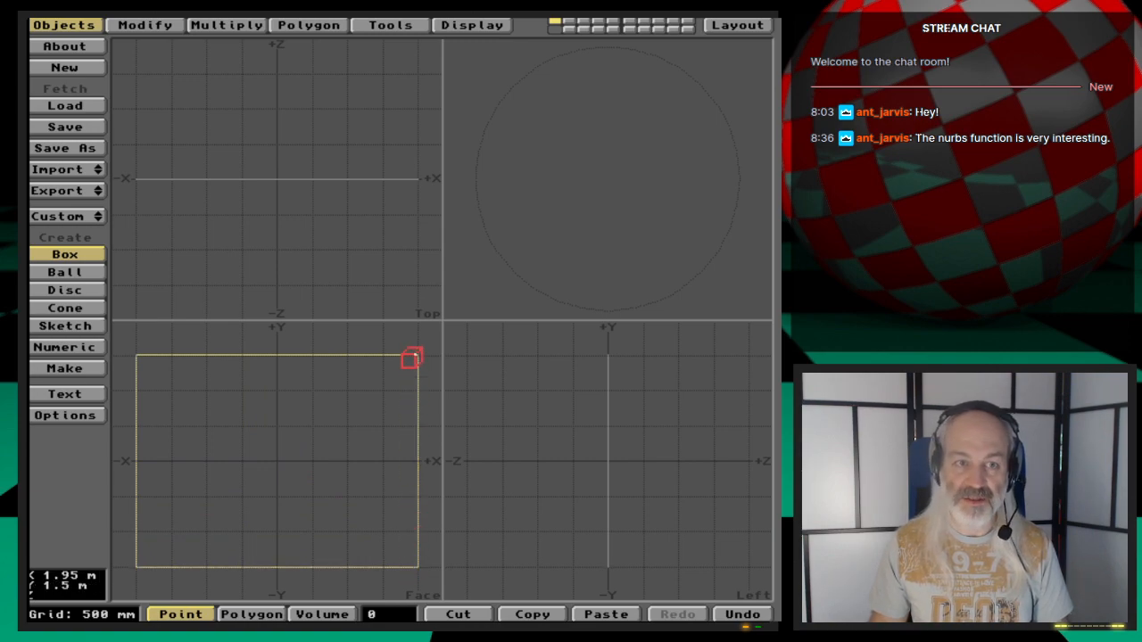
{"action": "left_click", "coordinate": [134, 287]}
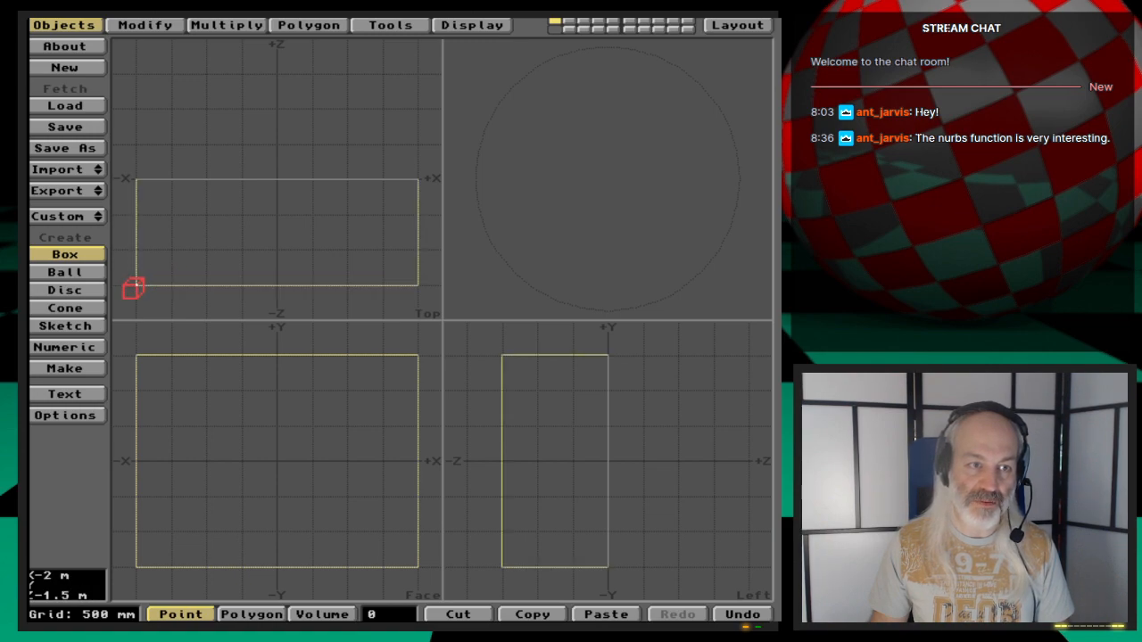
{"action": "left_click_drag", "start_coordinate": [403, 105], "coordinate": [413, 76]}
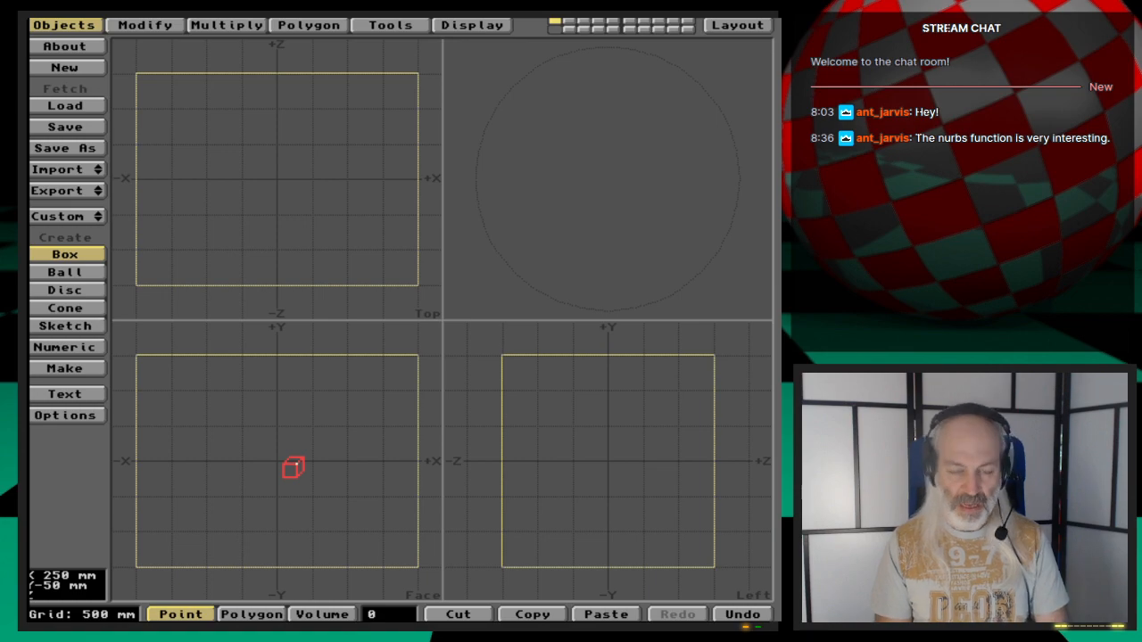
{"action": "key", "text": "n"}
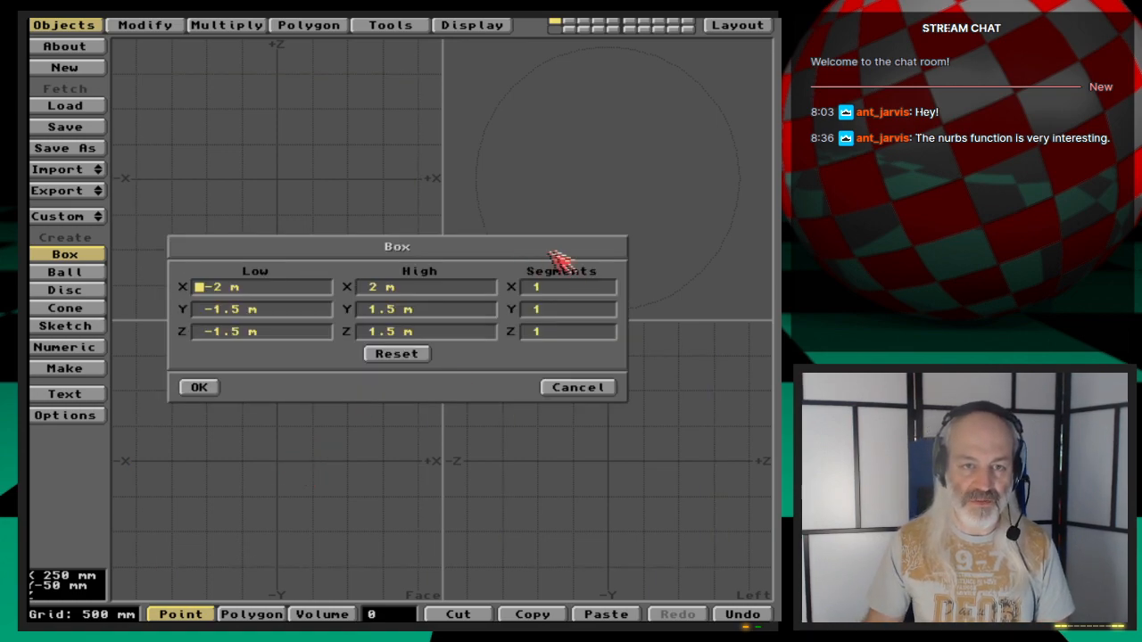
{"action": "left_click", "coordinate": [592, 294]}
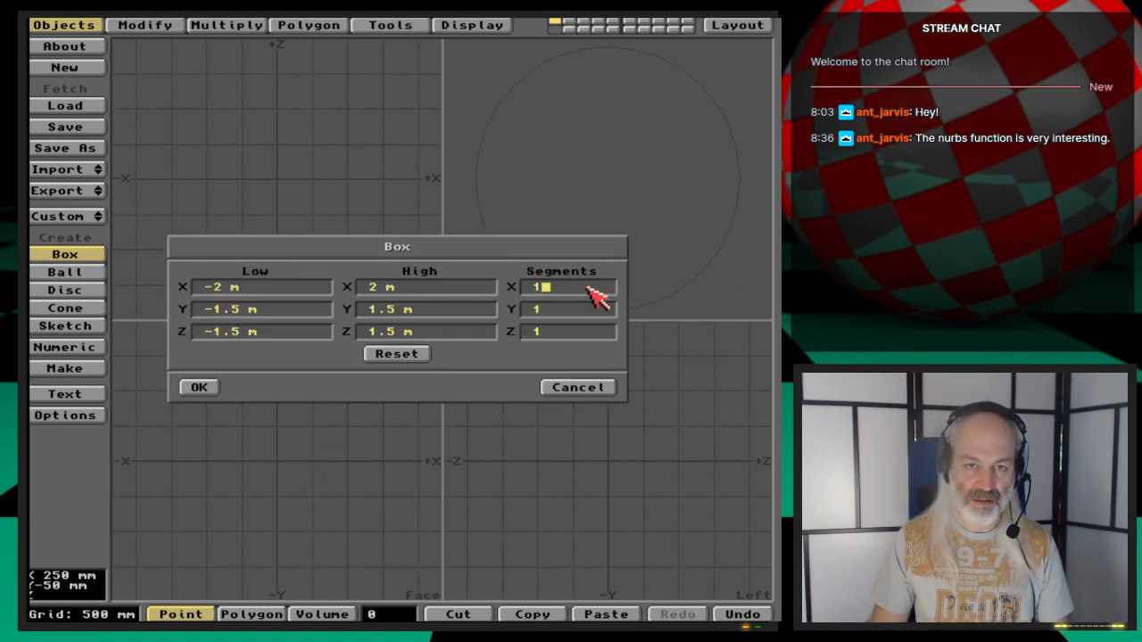
{"action": "key", "text": "BackSpace"}
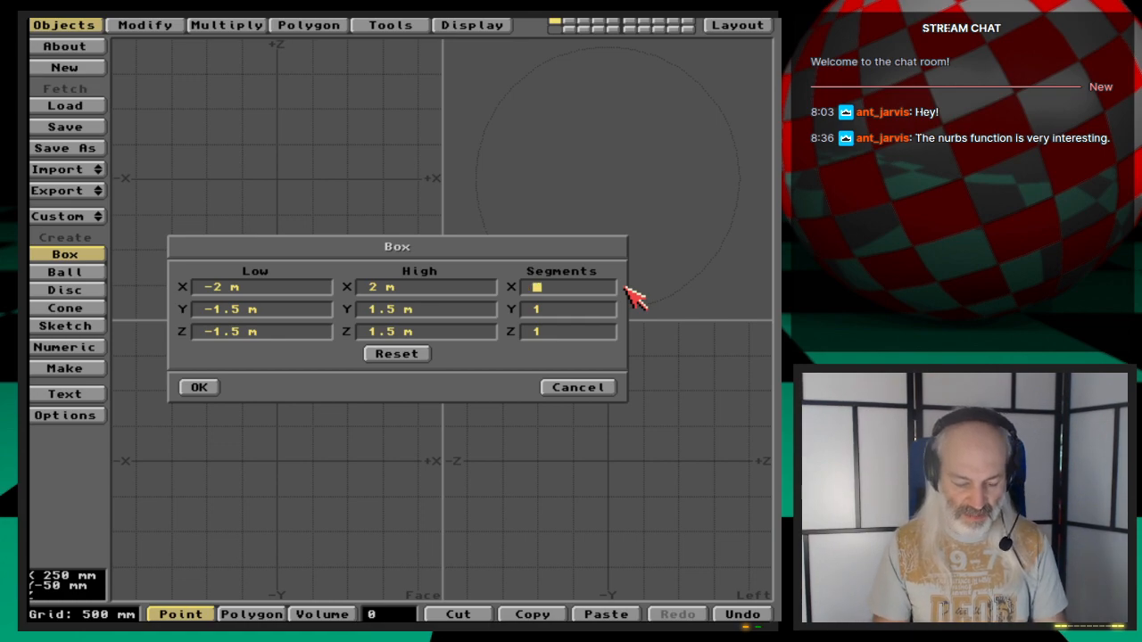
{"action": "key", "text": "Tab"}
{"action": "type", "text": "4"}
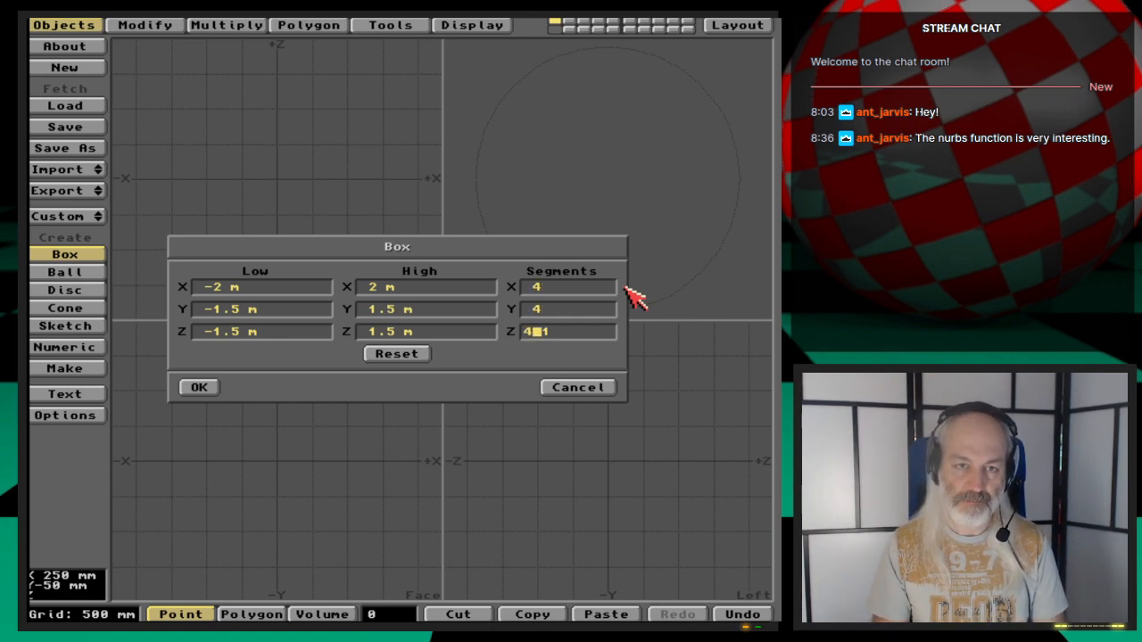
{"action": "key", "text": "Return"}
{"action": "key", "text": "Return"}
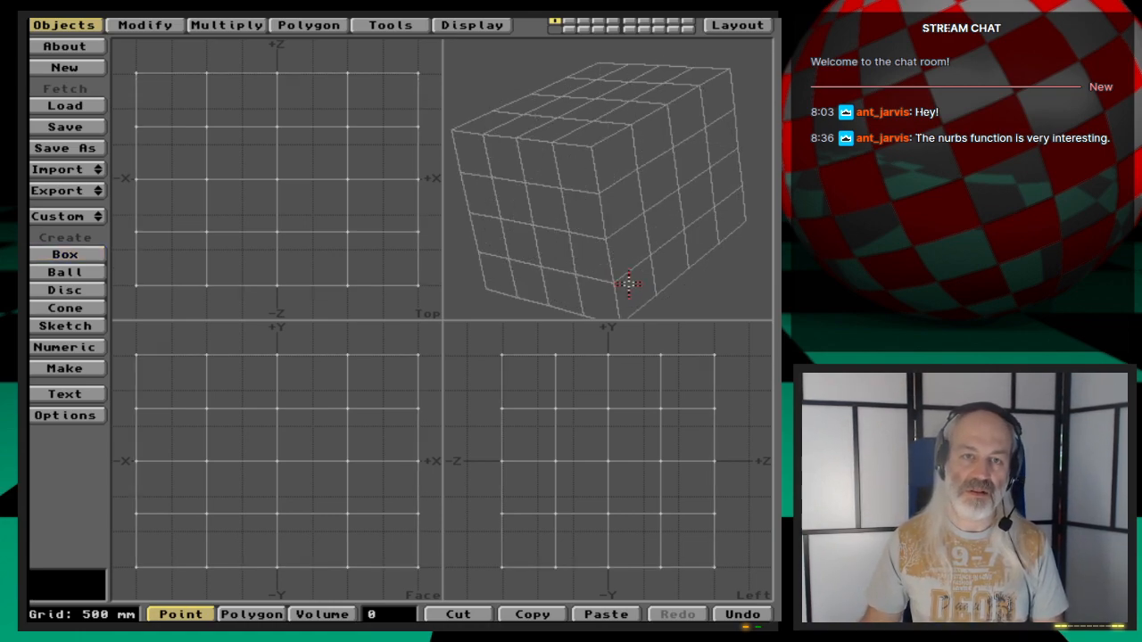
- Turn on subpatch display and select the four central polygons on the box's -X side
{"action": "key", "text": "Tab"}
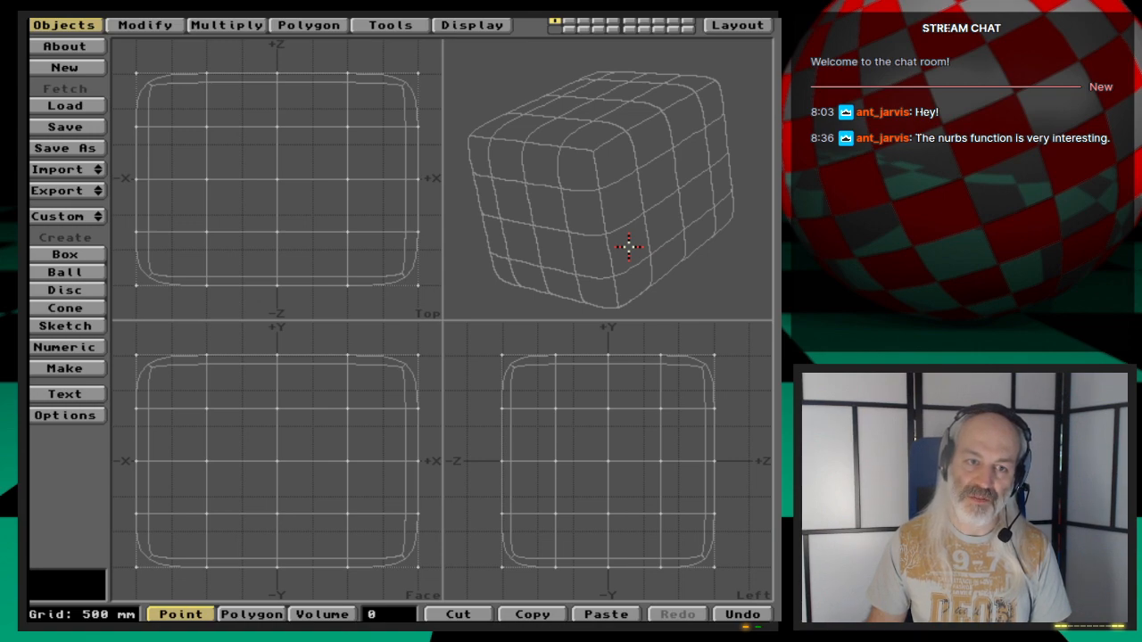
{"action": "key", "text": "comma"}
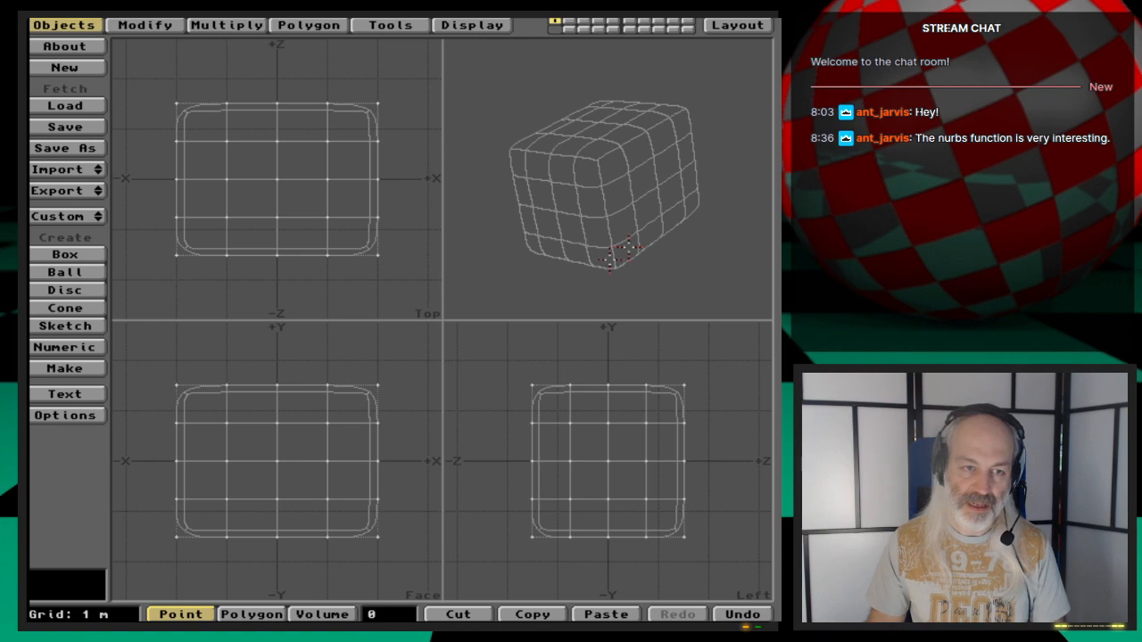
{"action": "key", "text": "space"}
{"action": "left_click", "coordinate": [606, 460]}
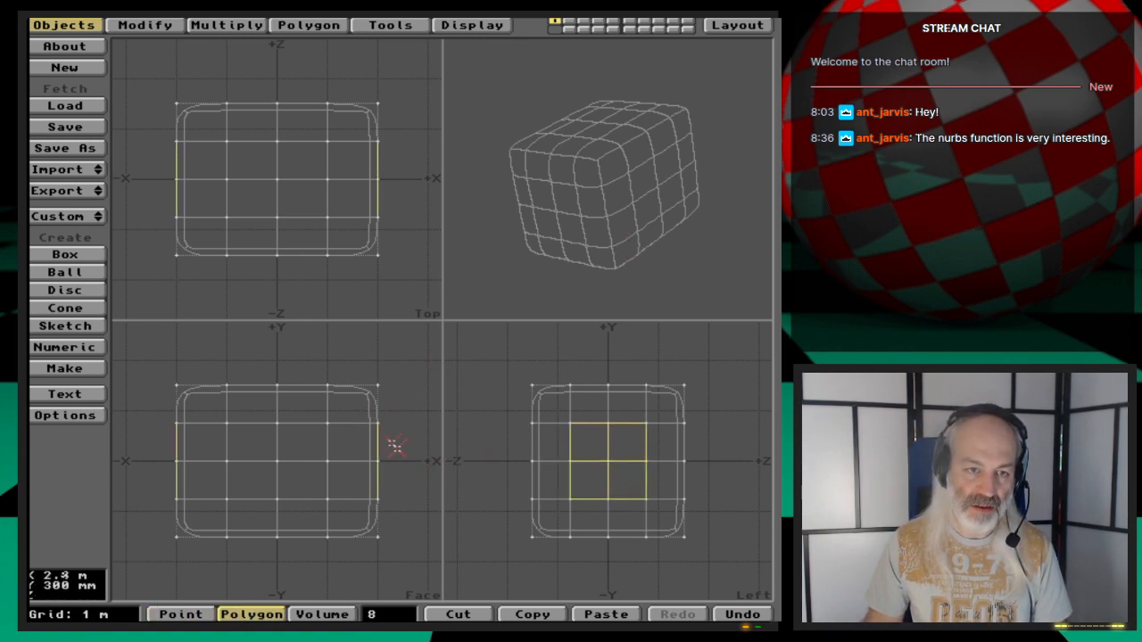
{"action": "left_click", "coordinate": [381, 476]}
{"action": "left_click", "coordinate": [381, 442]}
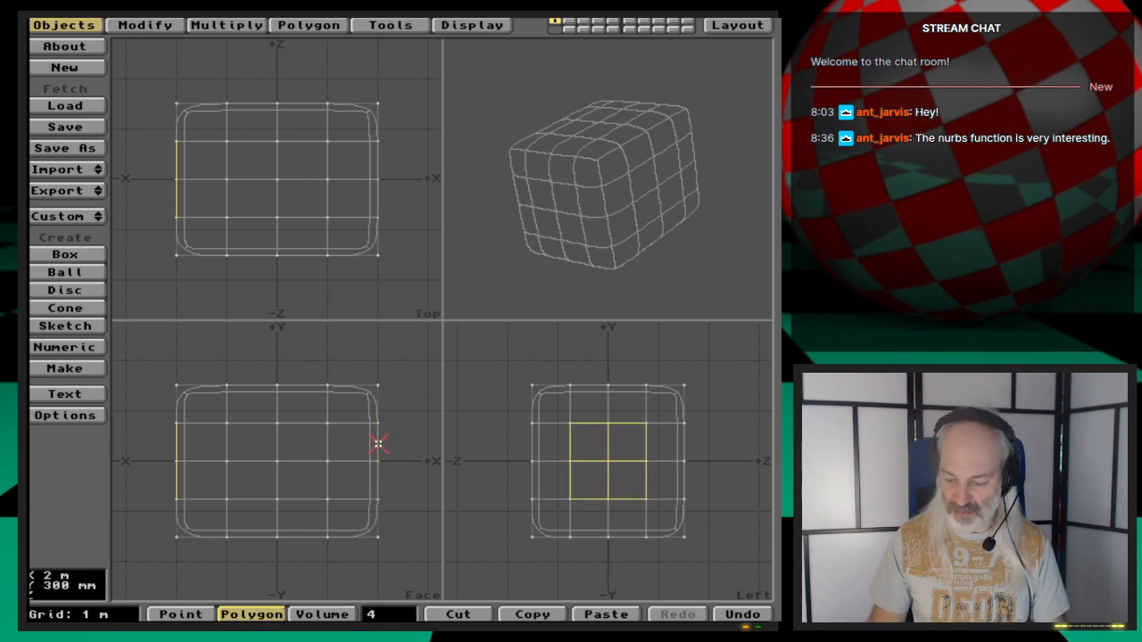
- Extrude the selected polygons and move them about 3.3 m outward along the -X axis
{"action": "key", "text": "ctrl+w"}
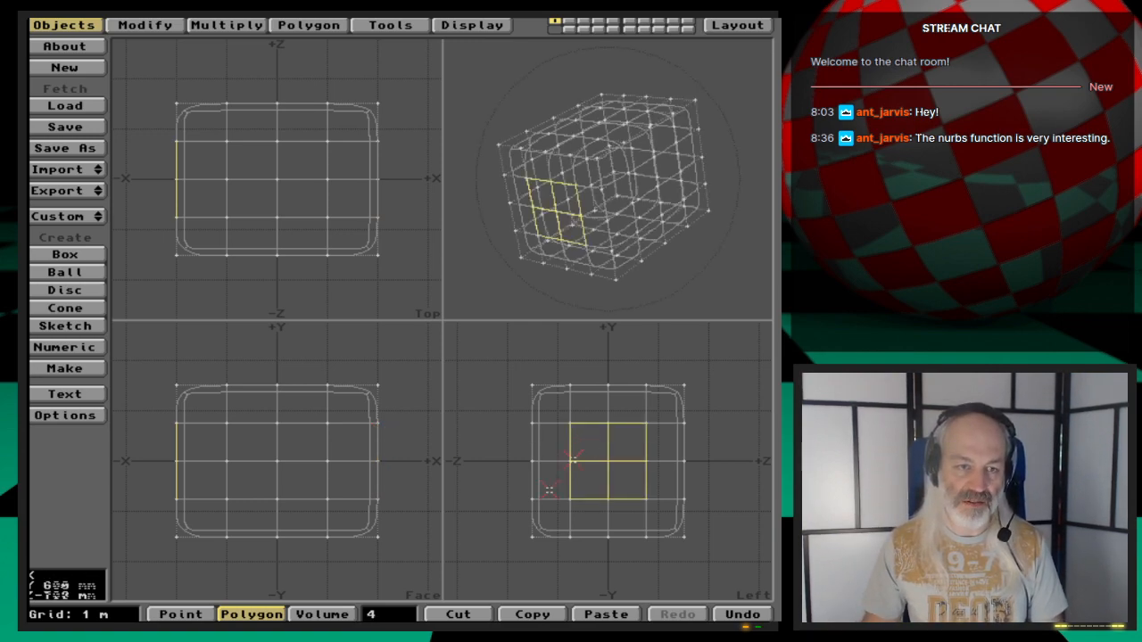
{"action": "key", "text": "comma"}
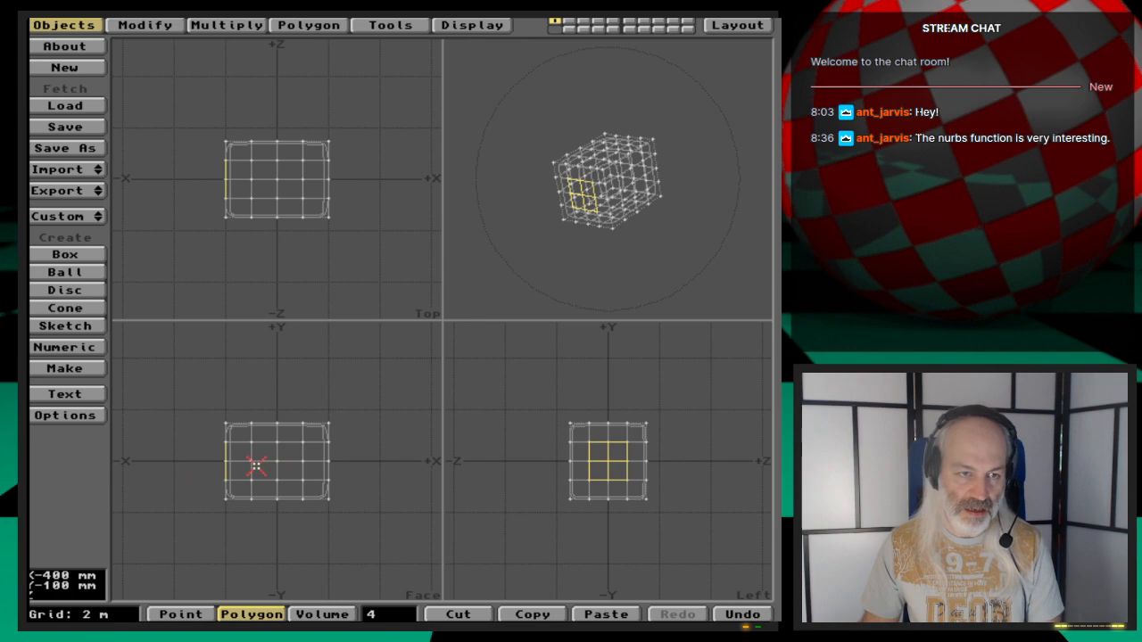
{"action": "key", "text": "t"}
{"action": "left_click_drag", "start_coordinate": [266, 464], "coordinate": [179, 464]}
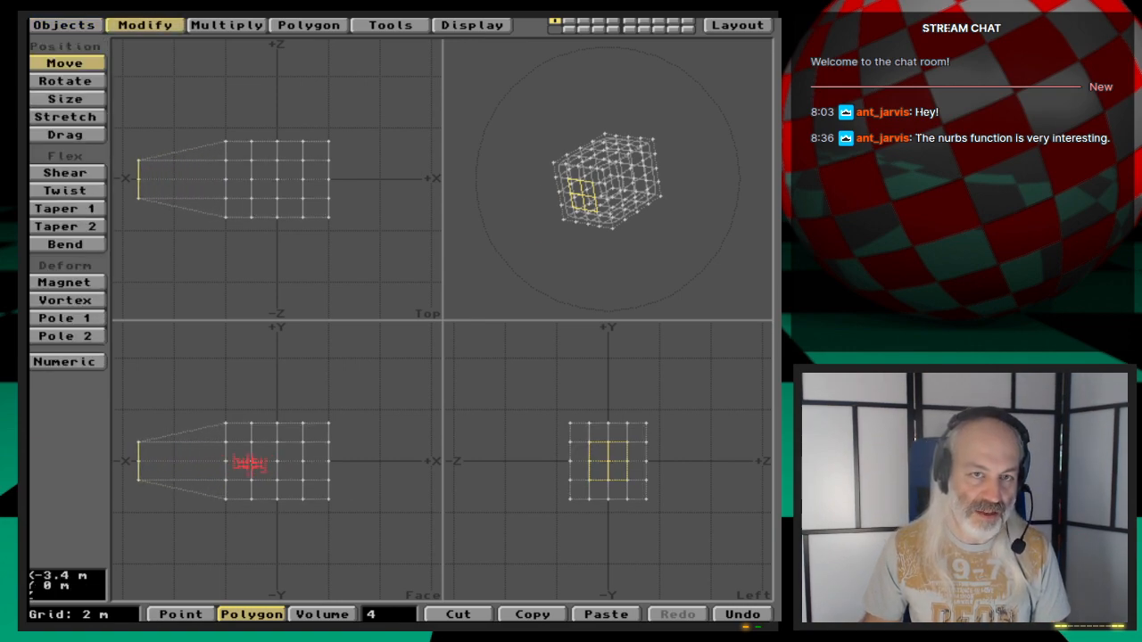
{"action": "left_click_drag", "start_coordinate": [249, 463], "coordinate": [250, 462]}
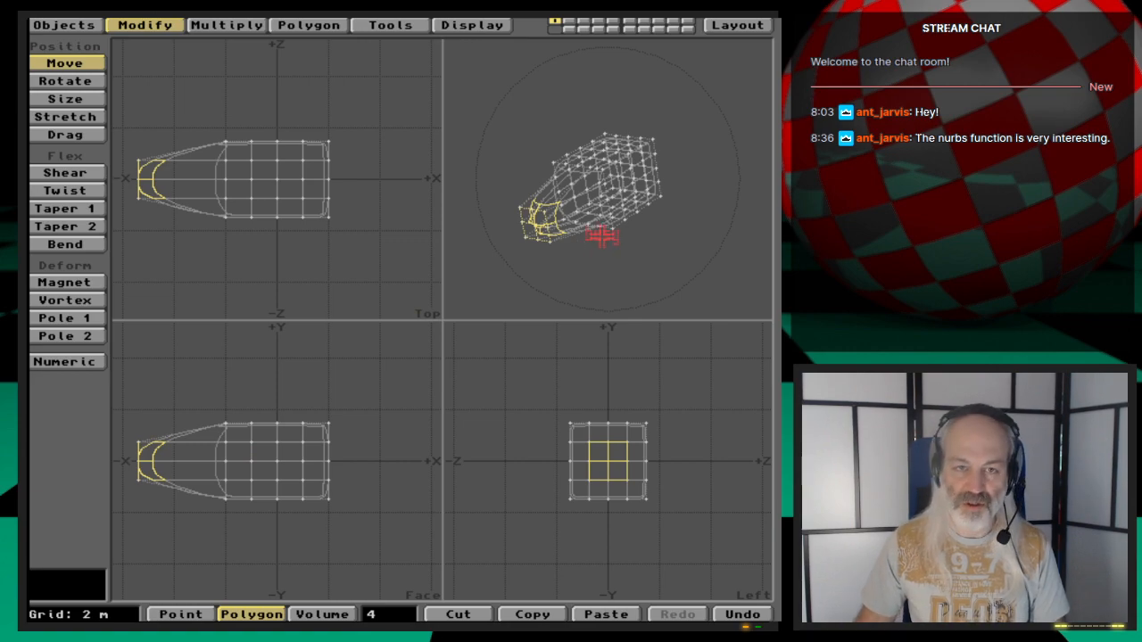
{"action": "left_click_drag", "start_coordinate": [393, 446], "coordinate": [392, 446]}
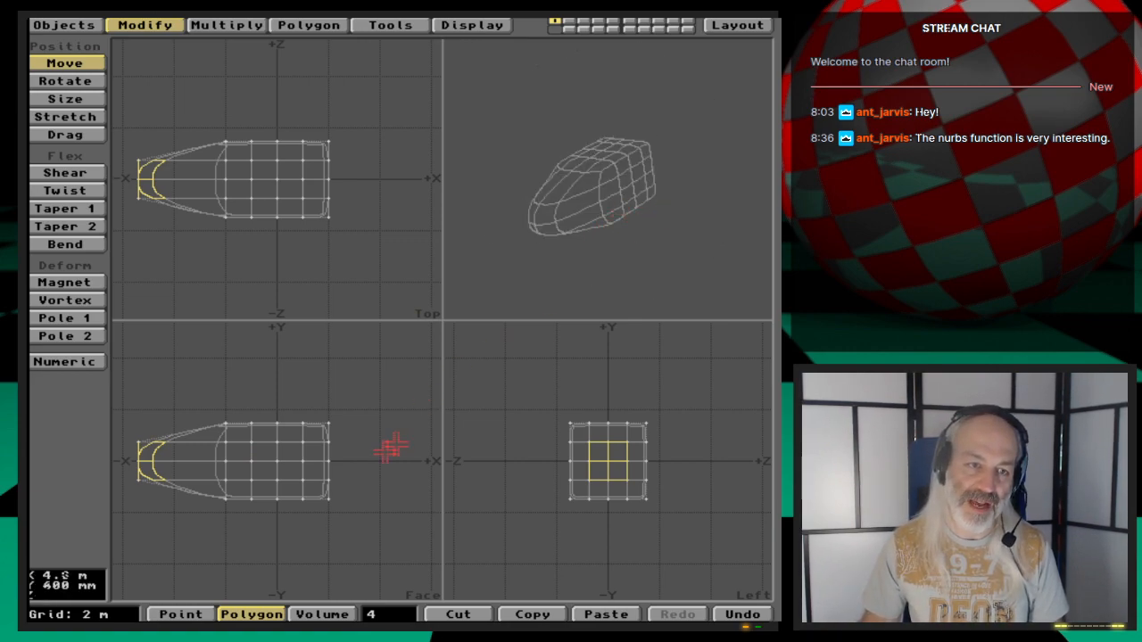
- Select all points at the box's +X end and move them about 4 m outward along +X
{"action": "left_click", "coordinate": [397, 615]}
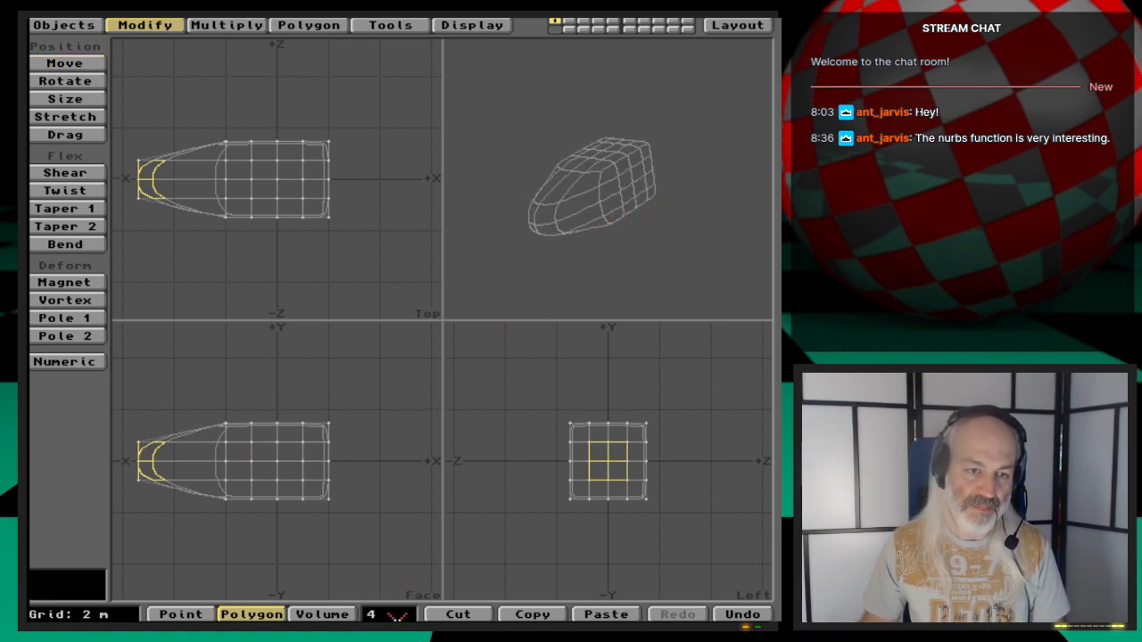
{"action": "left_click", "coordinate": [397, 615]}
{"action": "key", "text": "space"}
{"action": "key", "text": "space"}
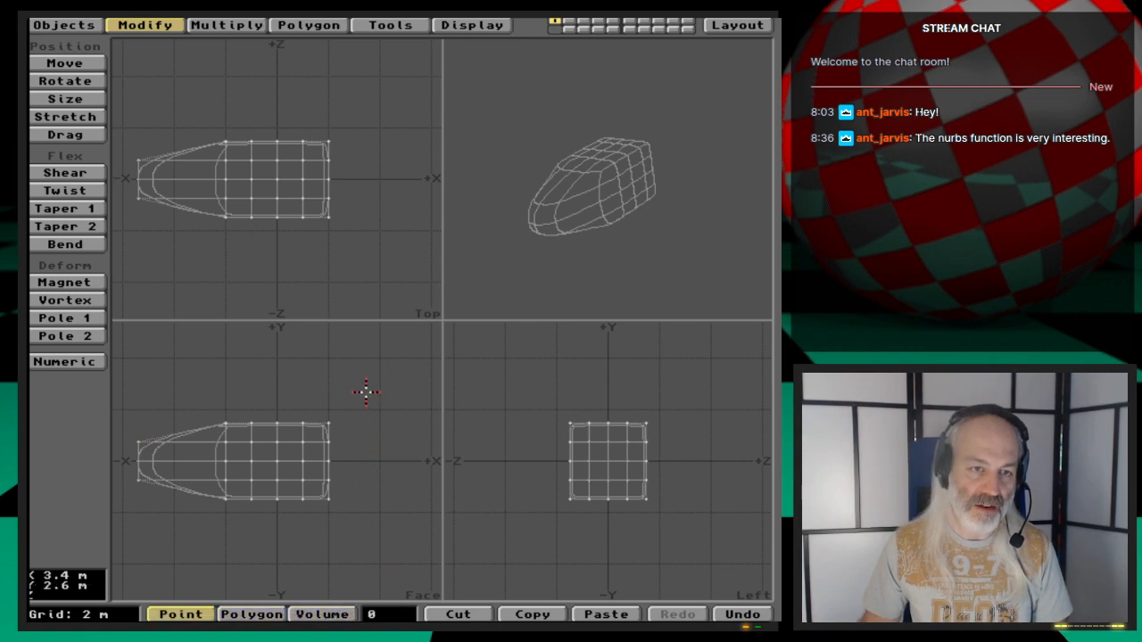
{"action": "right_click_drag", "start_coordinate": [365, 393], "coordinate": [331, 398]}
{"action": "right_click_drag", "start_coordinate": [317, 510], "coordinate": [357, 366]}
{"action": "key", "text": "t"}
{"action": "left_click_drag", "start_coordinate": [356, 472], "coordinate": [450, 472]}
{"action": "key", "text": "Tab"}
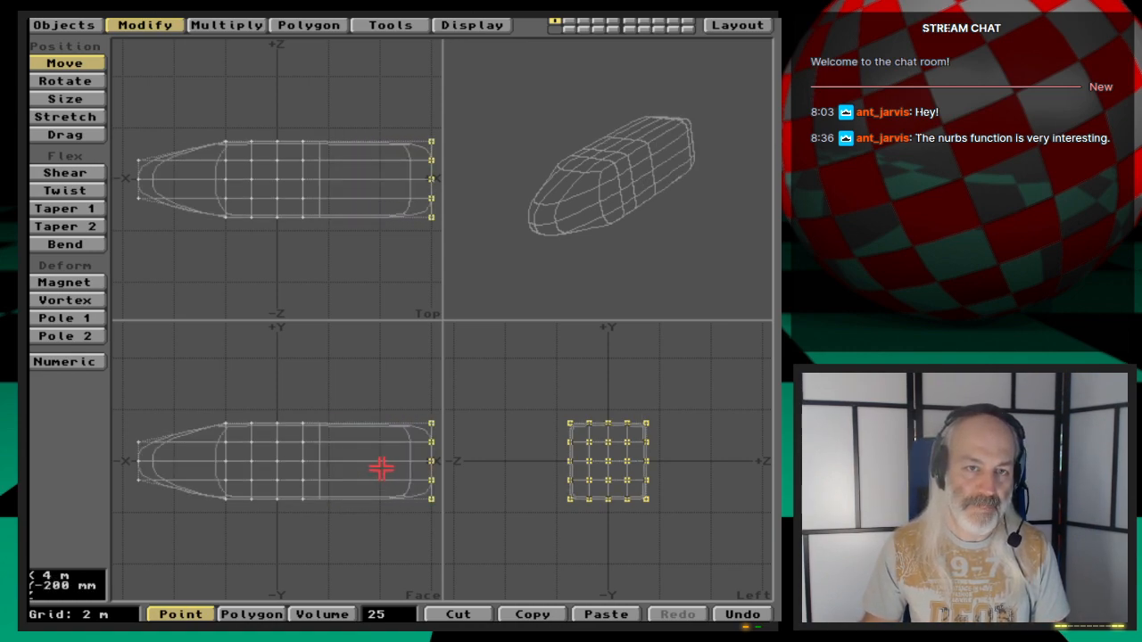
- Select only the nine central points of the +X end and push them further out along +X
{"action": "left_click", "coordinate": [406, 612]}
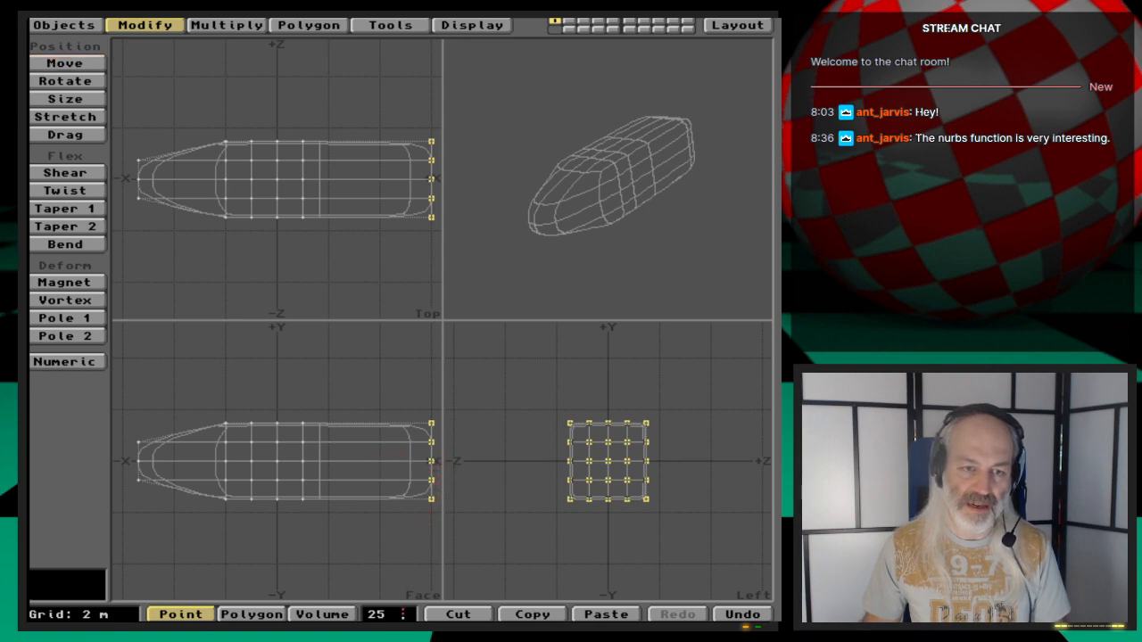
{"action": "left_click", "coordinate": [406, 612]}
{"action": "key", "text": "comma"}
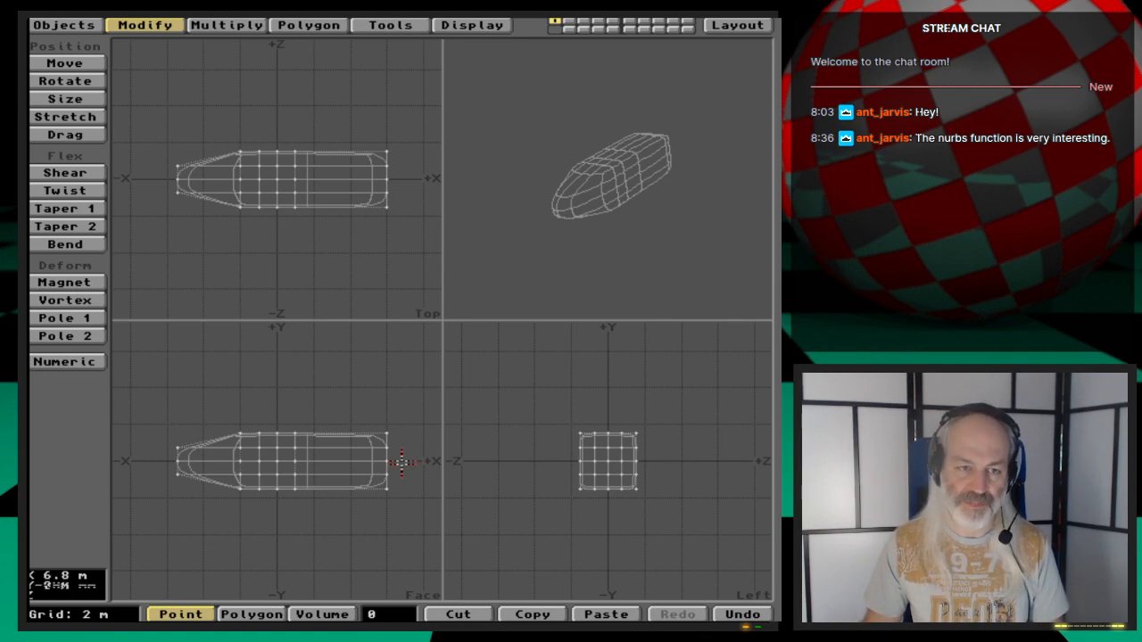
{"action": "mouse_move", "coordinate": [402, 423]}
{"action": "right_mouse_down"}
{"action": "mouse_move", "coordinate": [357, 459]}
{"action": "mouse_move", "coordinate": [402, 431]}
{"action": "mouse_move", "coordinate": [400, 523]}
{"action": "right_mouse_up"}
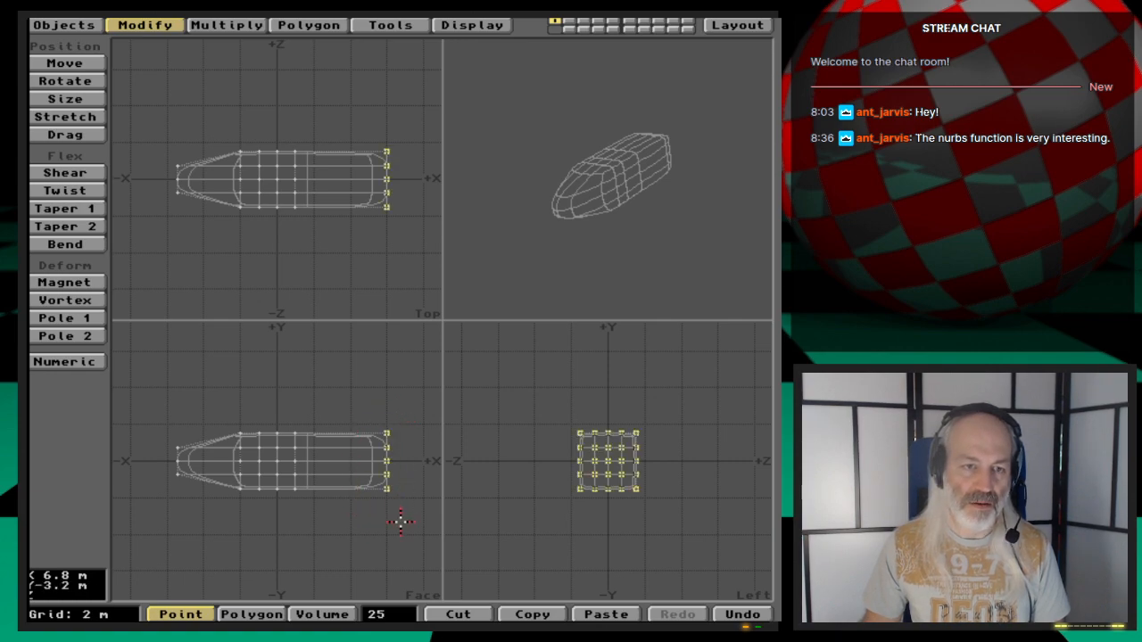
{"action": "left_click", "coordinate": [386, 431]}
{"action": "left_click", "coordinate": [386, 488]}
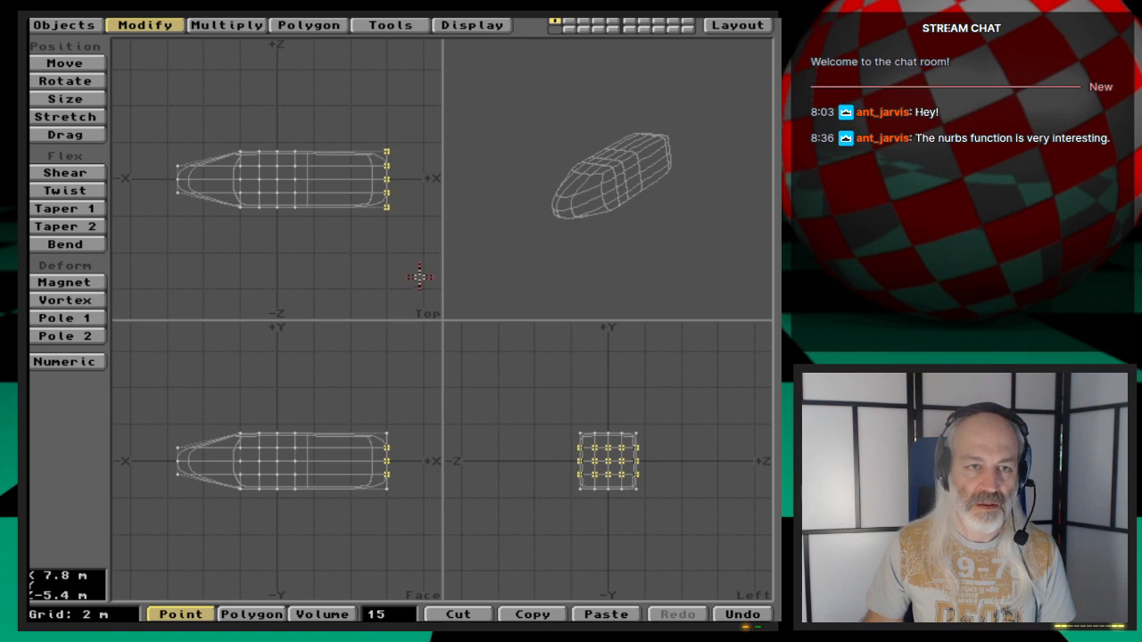
{"action": "left_click", "coordinate": [389, 207]}
{"action": "left_click", "coordinate": [388, 151]}
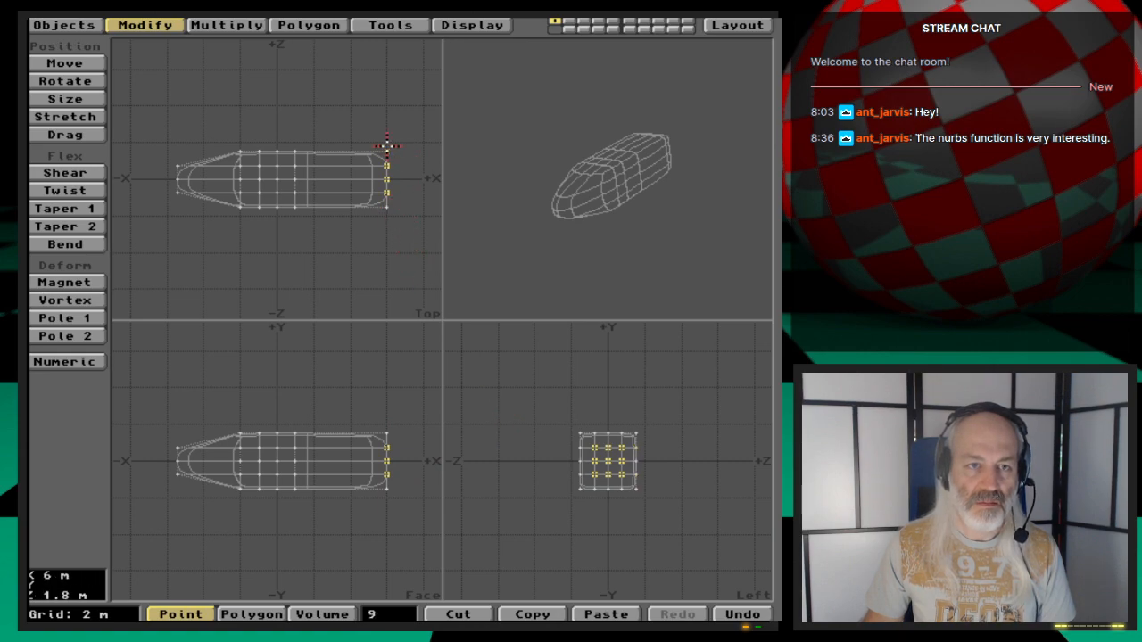
{"action": "key", "text": "t"}
{"action": "left_click_drag", "start_coordinate": [389, 459], "coordinate": [397, 459]}
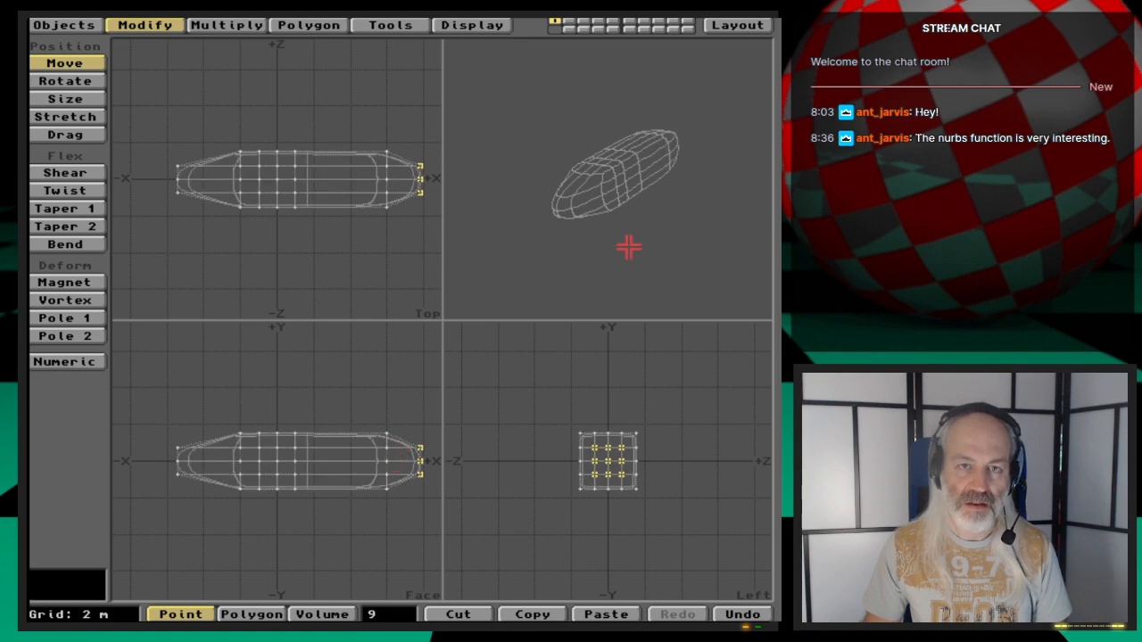
- Select the four top polygons near the +X end and Smooth Shift them with a 0 m offset
{"action": "left_click_drag", "start_coordinate": [627, 248], "coordinate": [639, 223]}
{"action": "left_click_drag", "start_coordinate": [625, 295], "coordinate": [624, 265]}
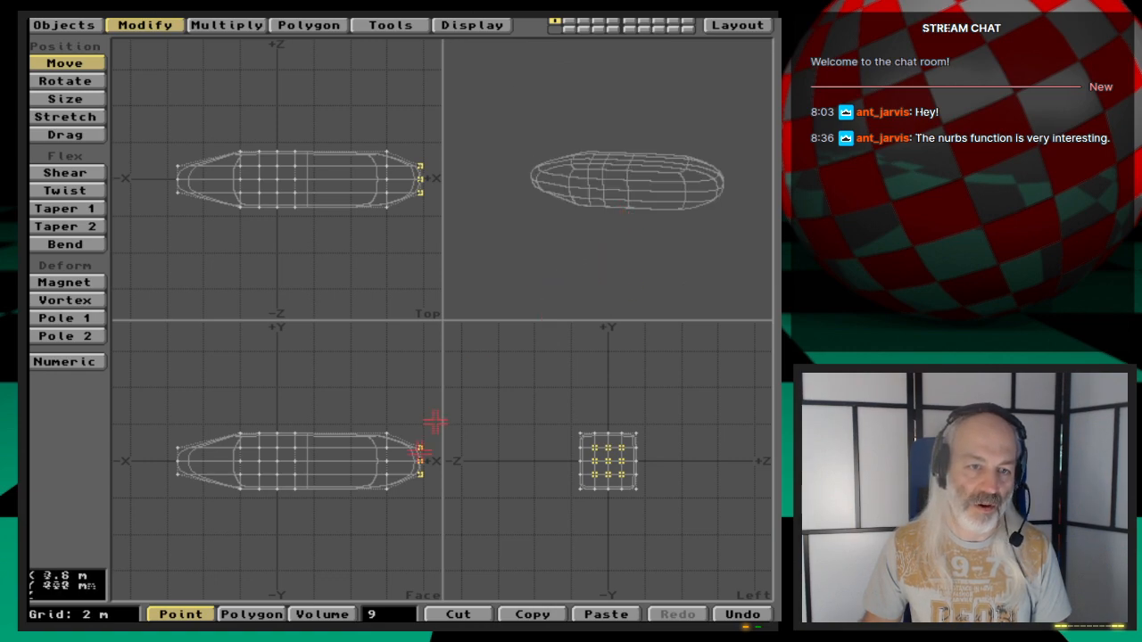
{"action": "left_click", "coordinate": [405, 608]}
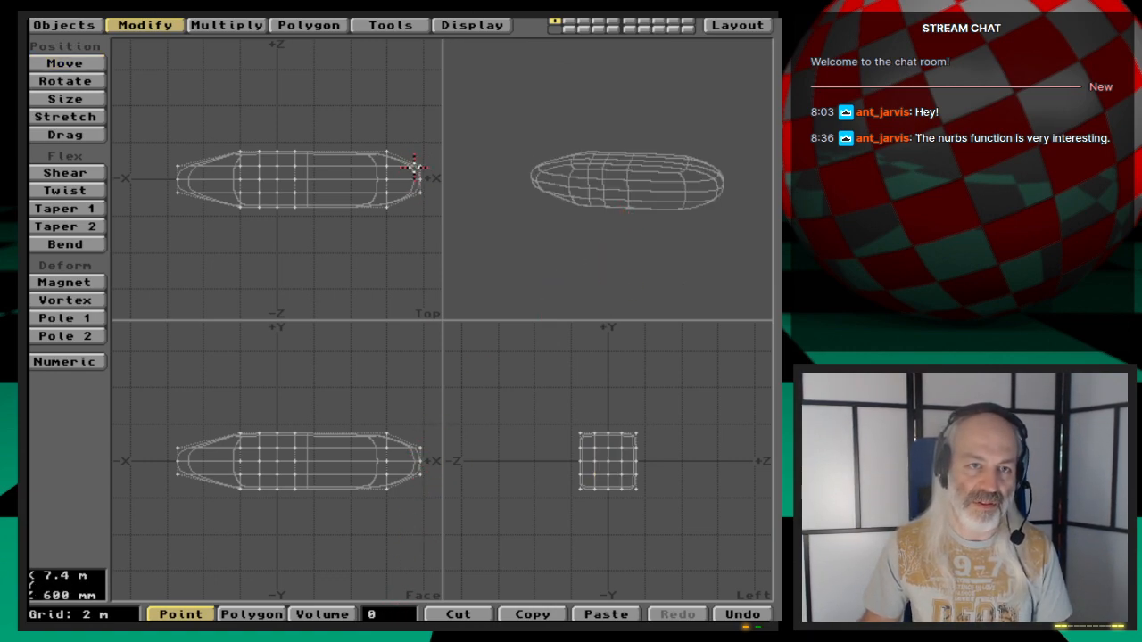
{"action": "key", "text": "space"}
{"action": "left_click", "coordinate": [399, 177]}
{"action": "left_click_drag", "start_coordinate": [401, 177], "coordinate": [386, 176]}
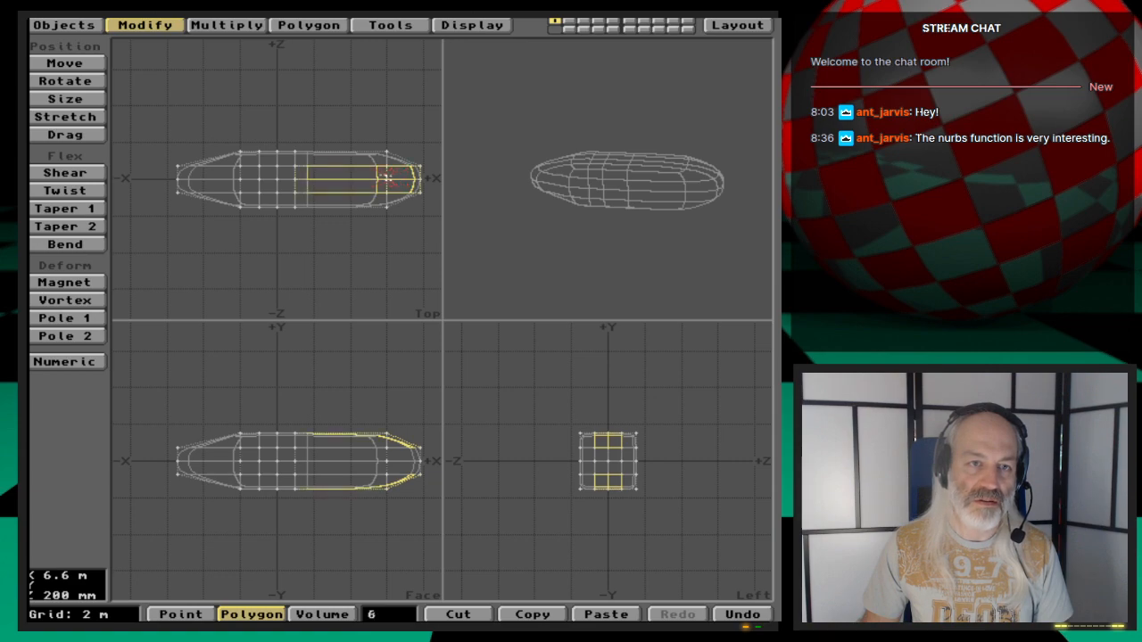
{"action": "left_click_drag", "start_coordinate": [397, 477], "coordinate": [343, 493]}
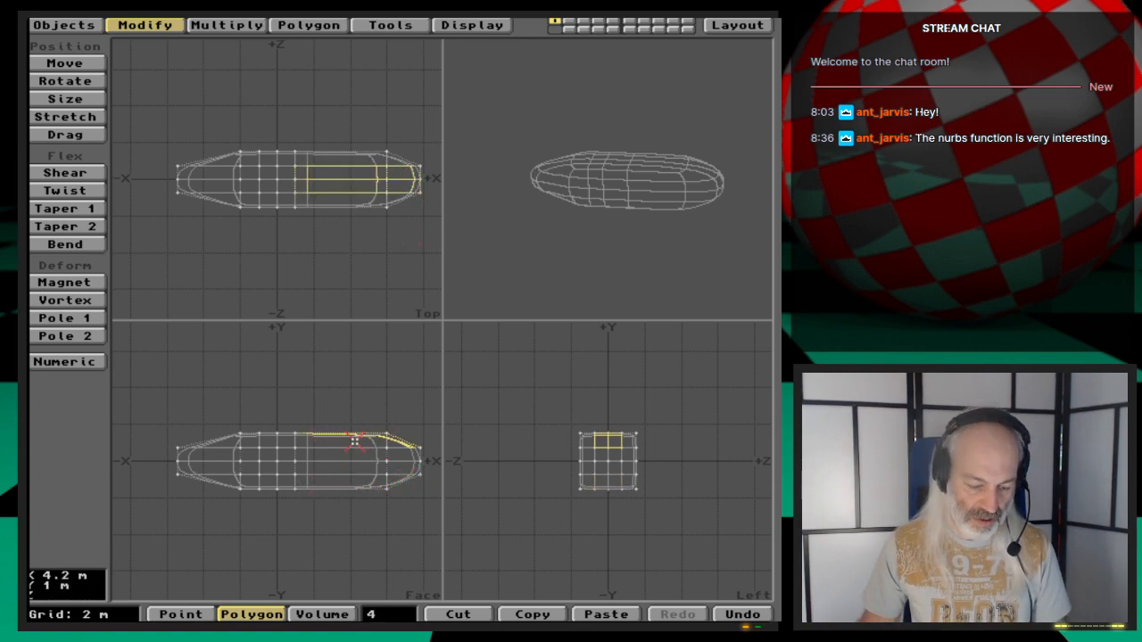
{"action": "key", "text": "shift+a"}
{"action": "left_click_drag", "start_coordinate": [616, 199], "coordinate": [634, 232]}
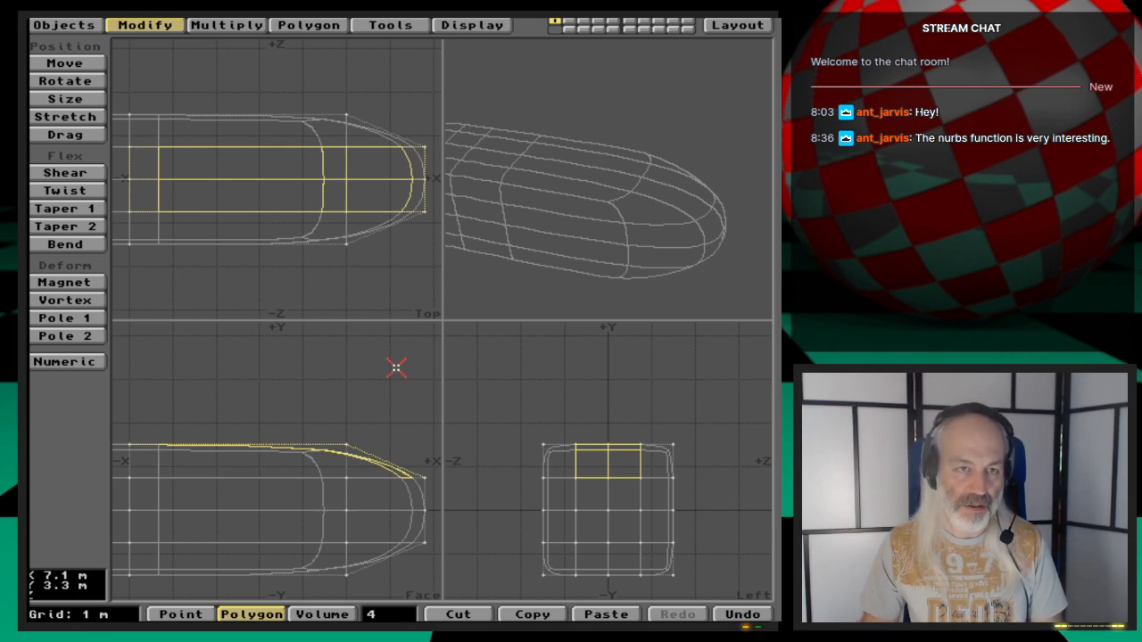
{"action": "key", "text": "ctrl+f"}
{"action": "left_click", "coordinate": [487, 339]}
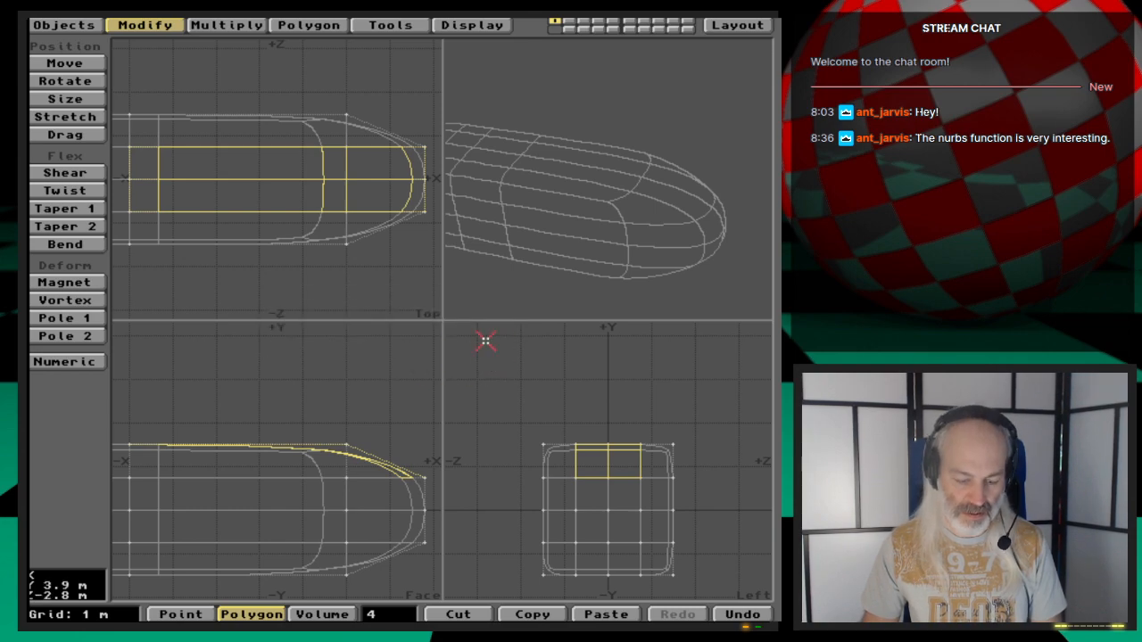
{"action": "key", "text": "f"}
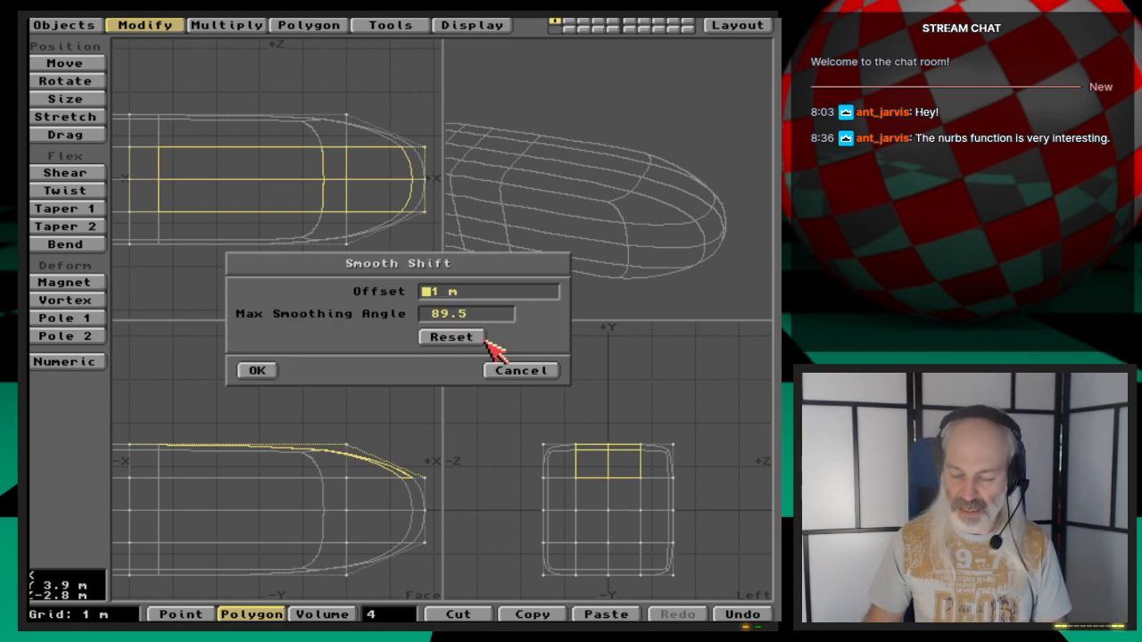
{"action": "key", "text": "Return"}
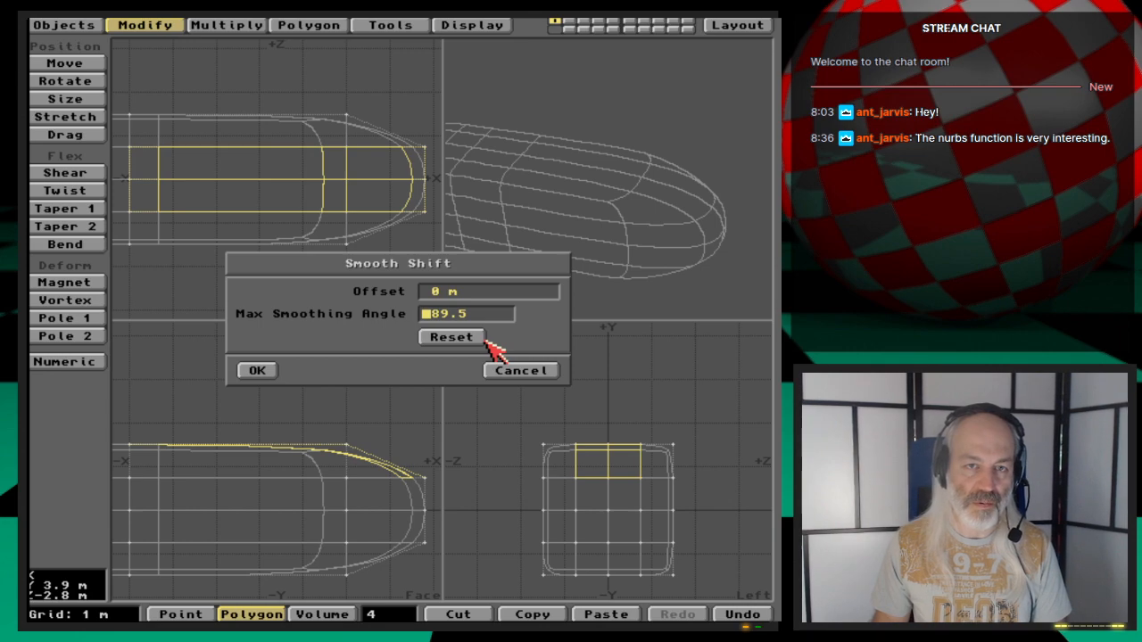
{"action": "key", "text": "Return"}
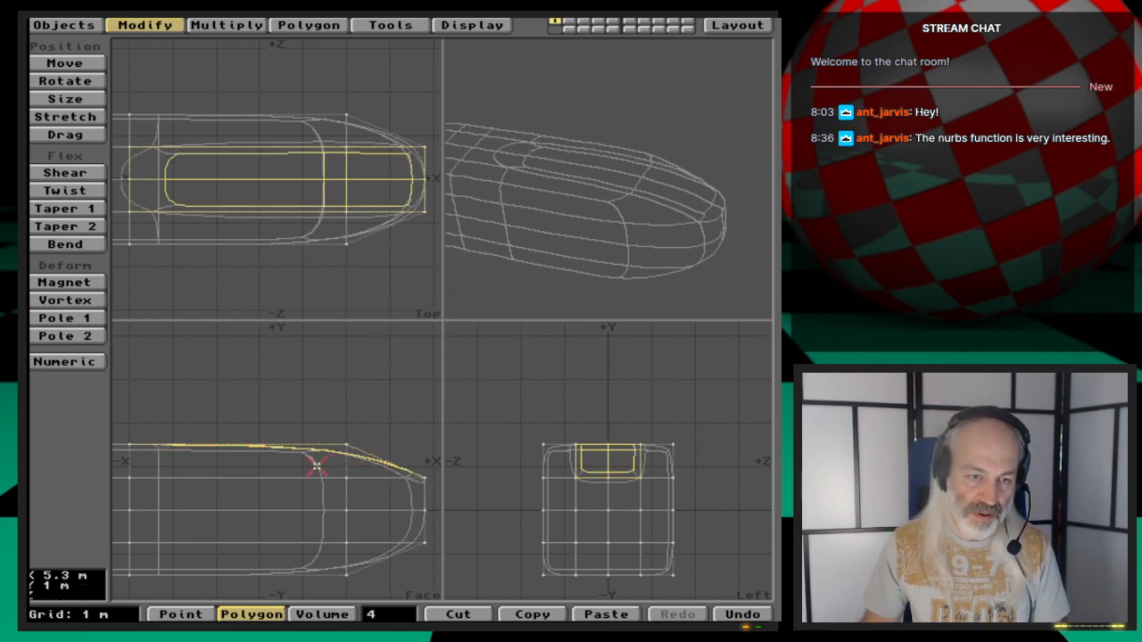
- Move the smooth-shifted top polygons upward along Y to raise a cabin shape
{"action": "key", "text": "t"}
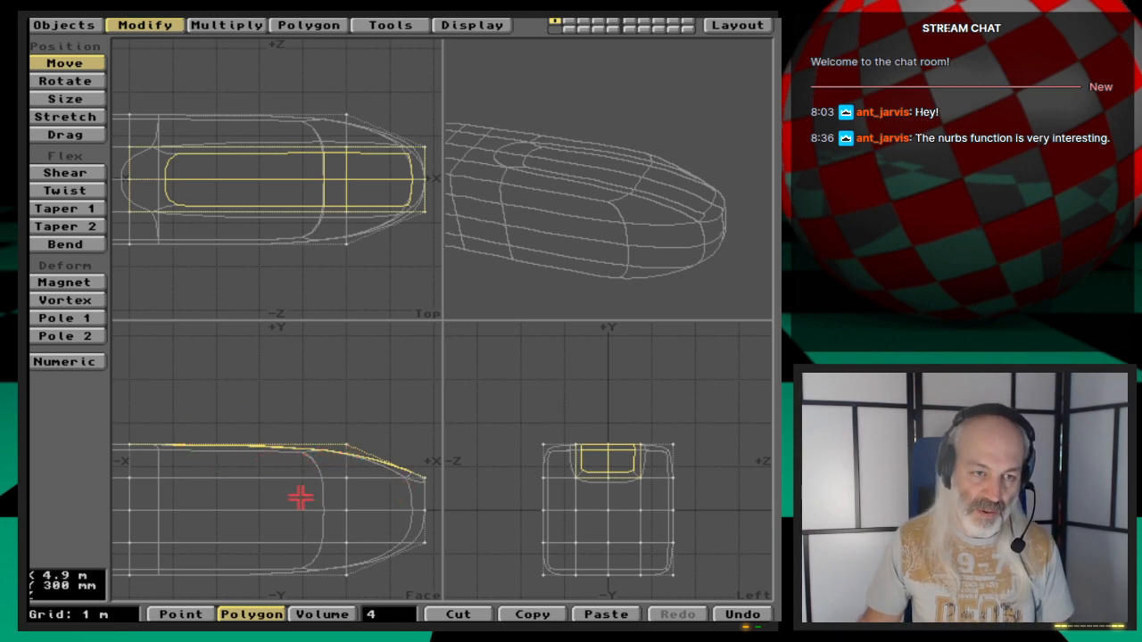
{"action": "mouse_move", "coordinate": [294, 498]}
{"action": "left_mouse_down"}
{"action": "mouse_move", "coordinate": [334, 442]}
{"action": "mouse_move", "coordinate": [306, 484]}
{"action": "left_mouse_up"}
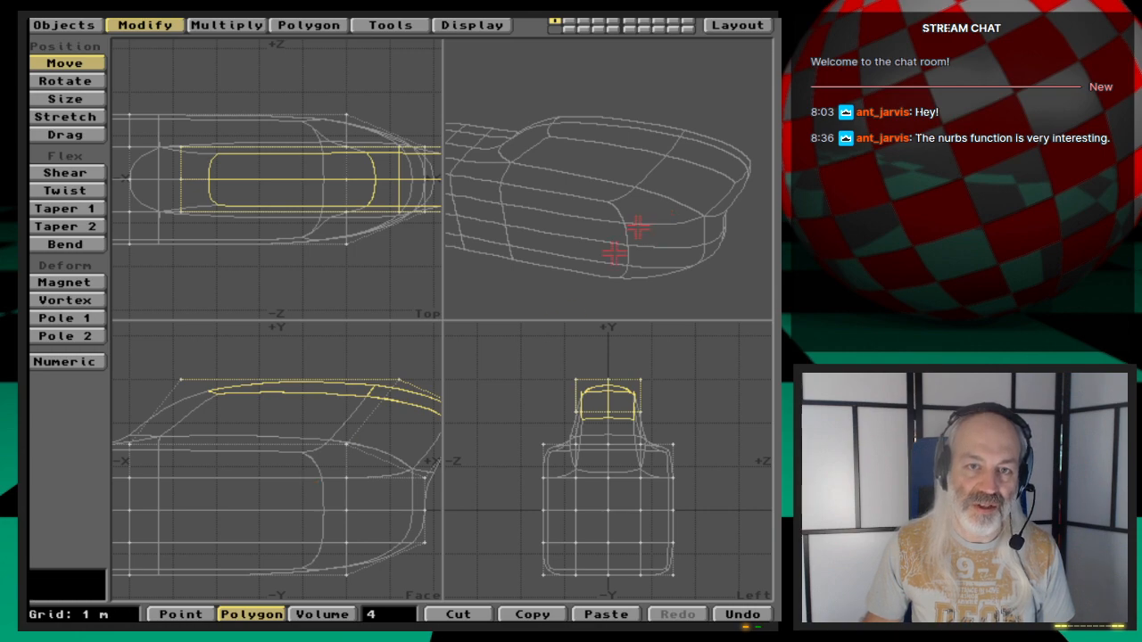
{"action": "left_click_drag", "start_coordinate": [655, 216], "coordinate": [589, 228]}
{"action": "key", "text": "comma"}
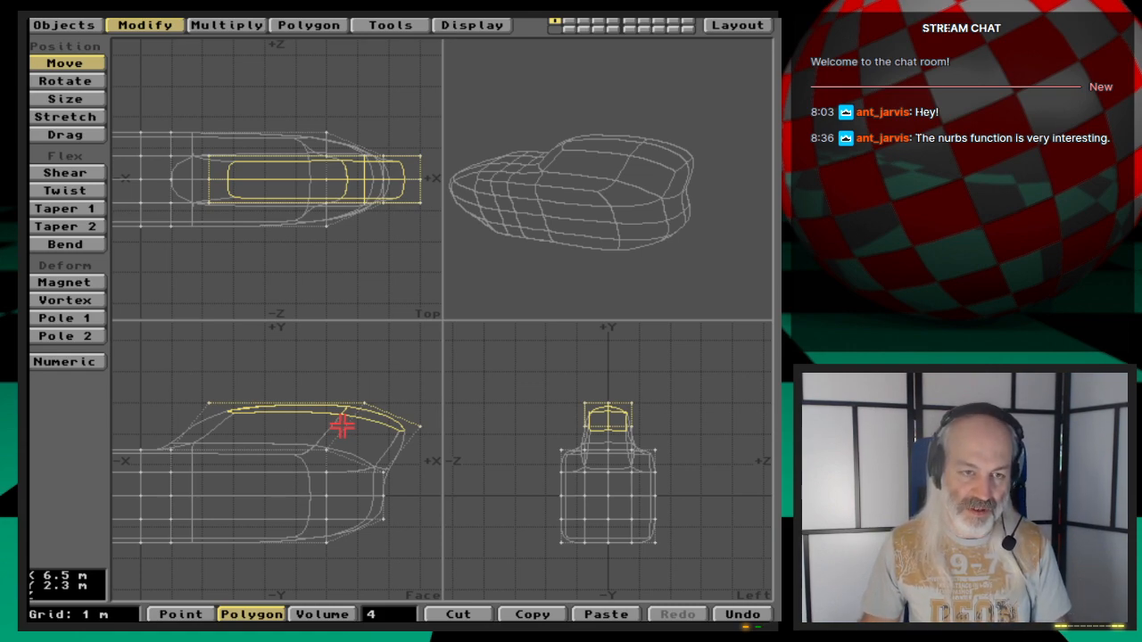
- Smooth Shift the top polygons again with 0 m offset and move them up and toward +X
{"action": "key", "text": "f"}
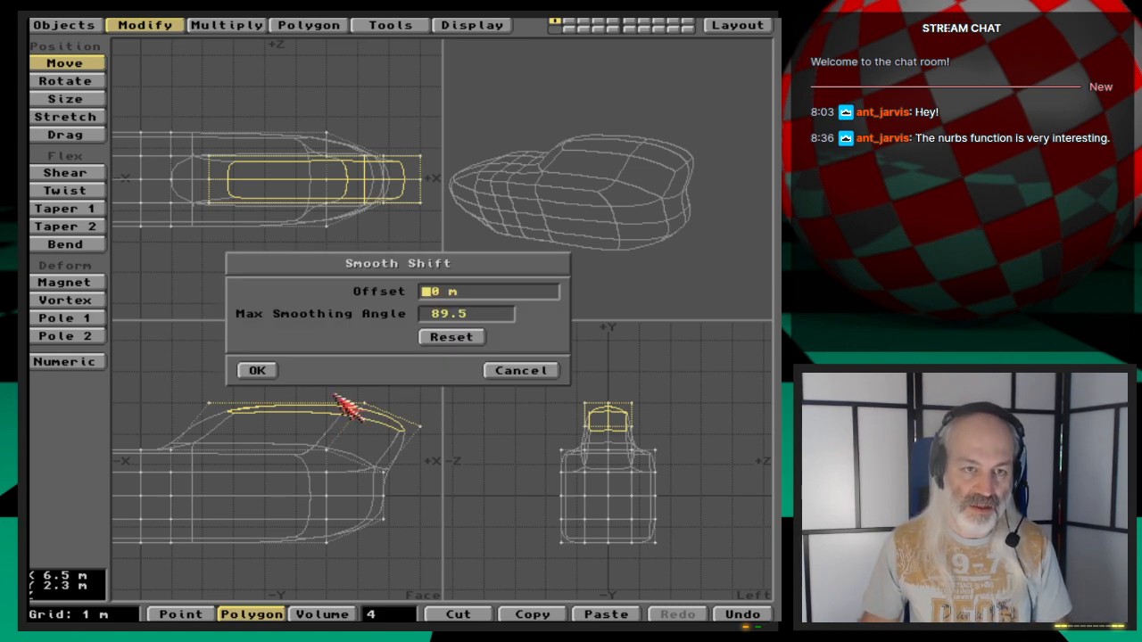
{"action": "left_click", "coordinate": [259, 372]}
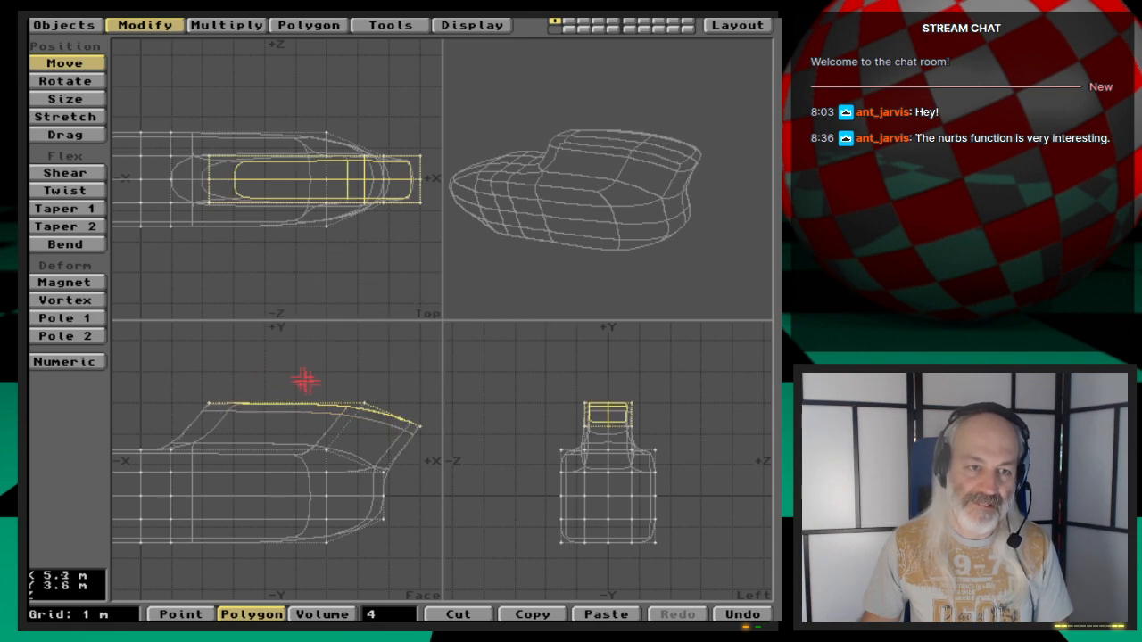
{"action": "left_click_drag", "start_coordinate": [312, 419], "coordinate": [381, 382]}
{"action": "key", "text": "Tab"}
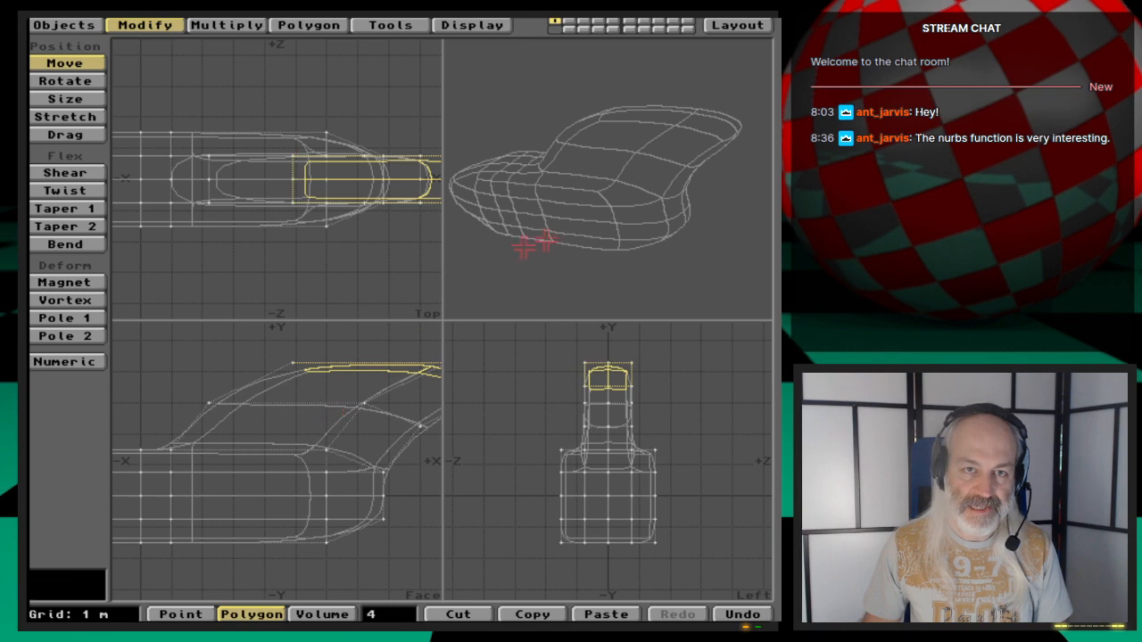
- Scale the raised top polygons down with the Size tool
{"action": "left_click_drag", "start_coordinate": [582, 234], "coordinate": [630, 206]}
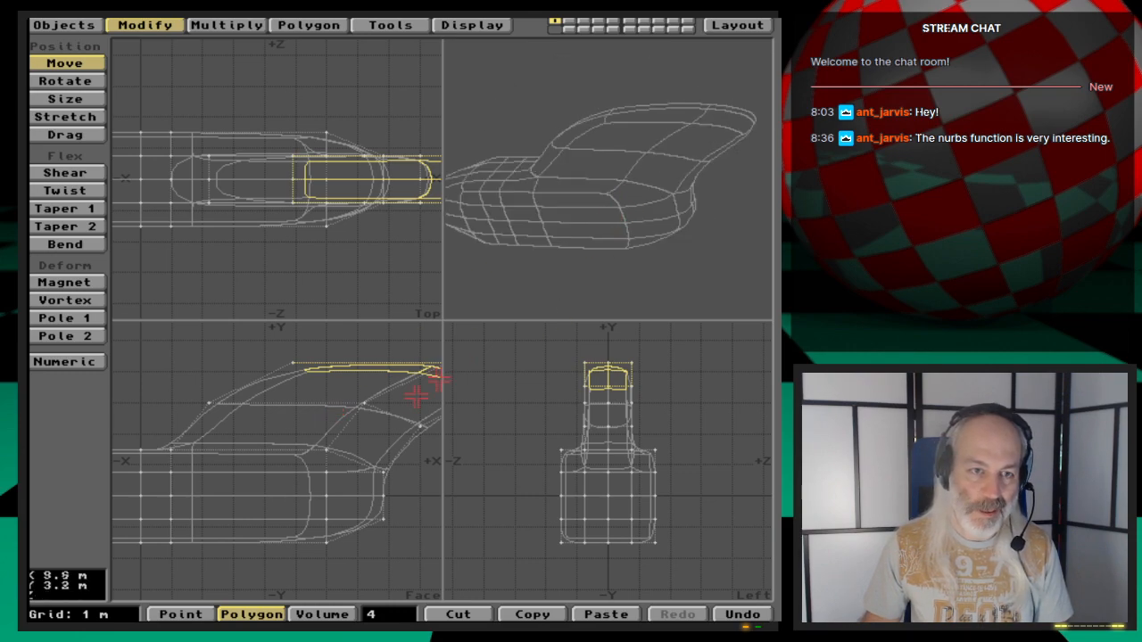
{"action": "key", "text": "shift+h"}
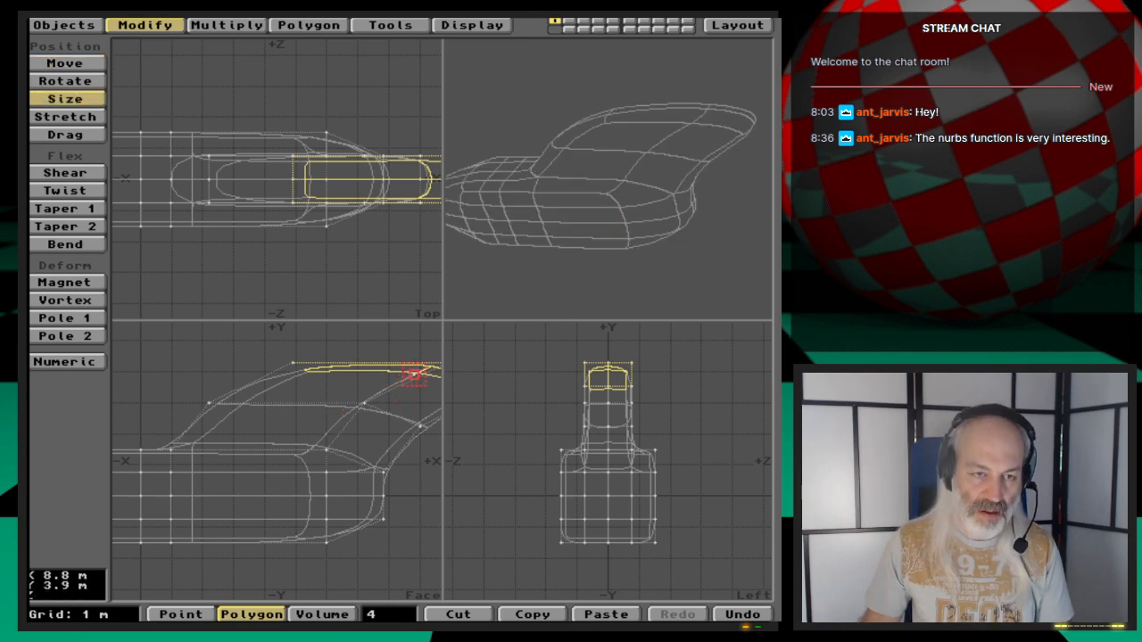
{"action": "key", "text": "g"}
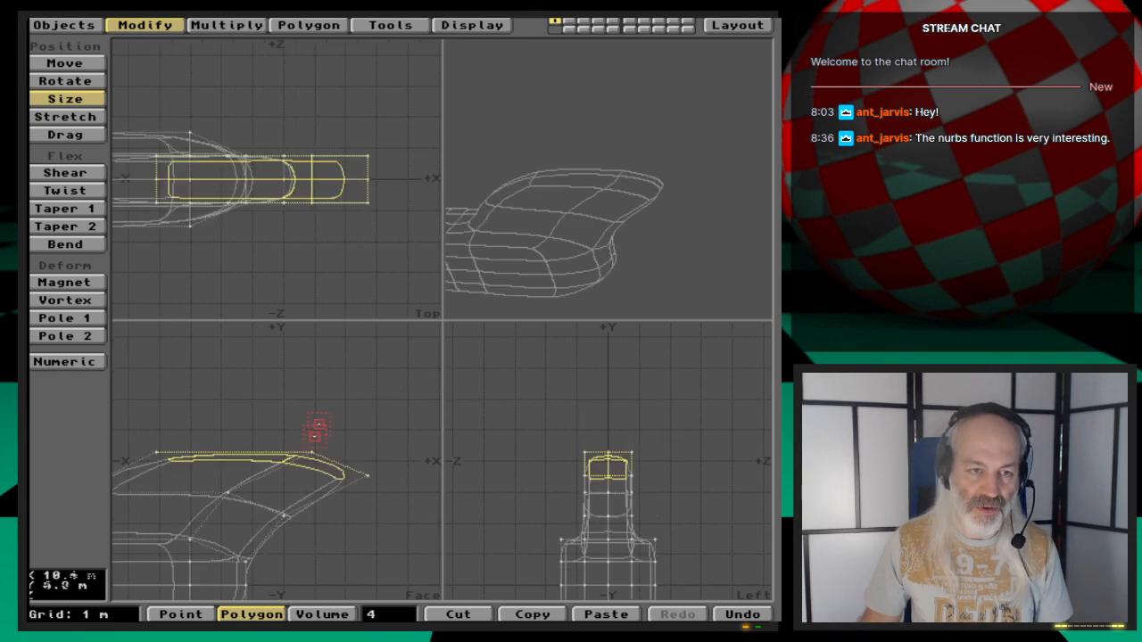
{"action": "left_click_drag", "start_coordinate": [257, 462], "coordinate": [238, 460]}
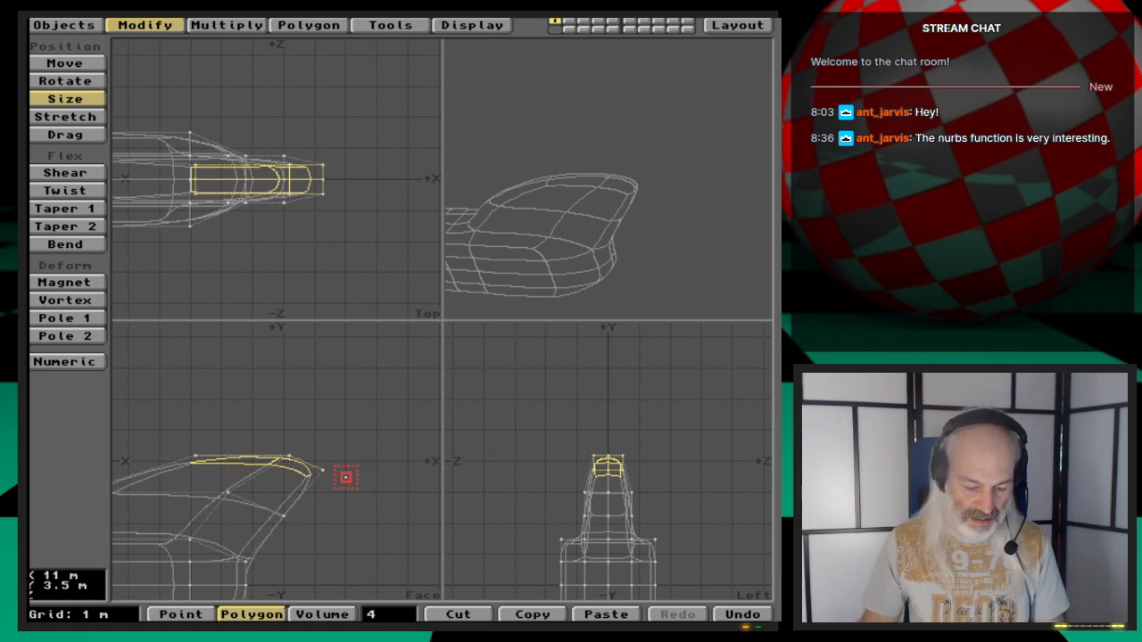
- Smooth Shift the top polygons once more with a 0 m offset
{"action": "key", "text": "f"}
{"action": "key", "text": "Tab"}
{"action": "key", "text": "Return"}
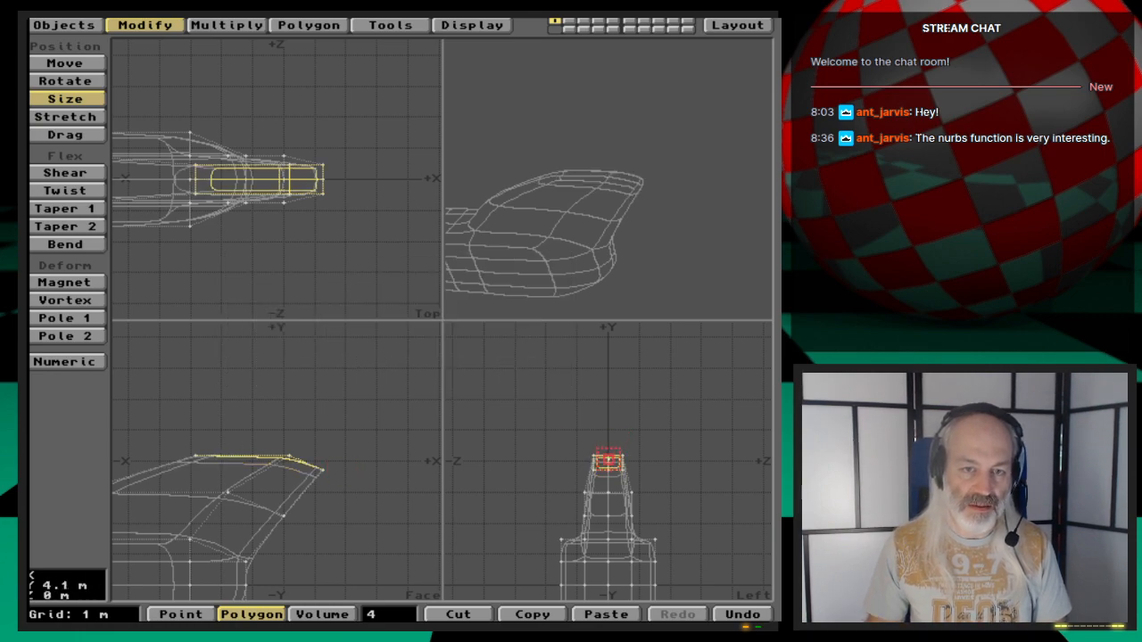
- Try scaling the top polygons up by a factor of 1.73, then undo the scaling
{"action": "left_click_drag", "start_coordinate": [607, 477], "coordinate": [701, 477]}
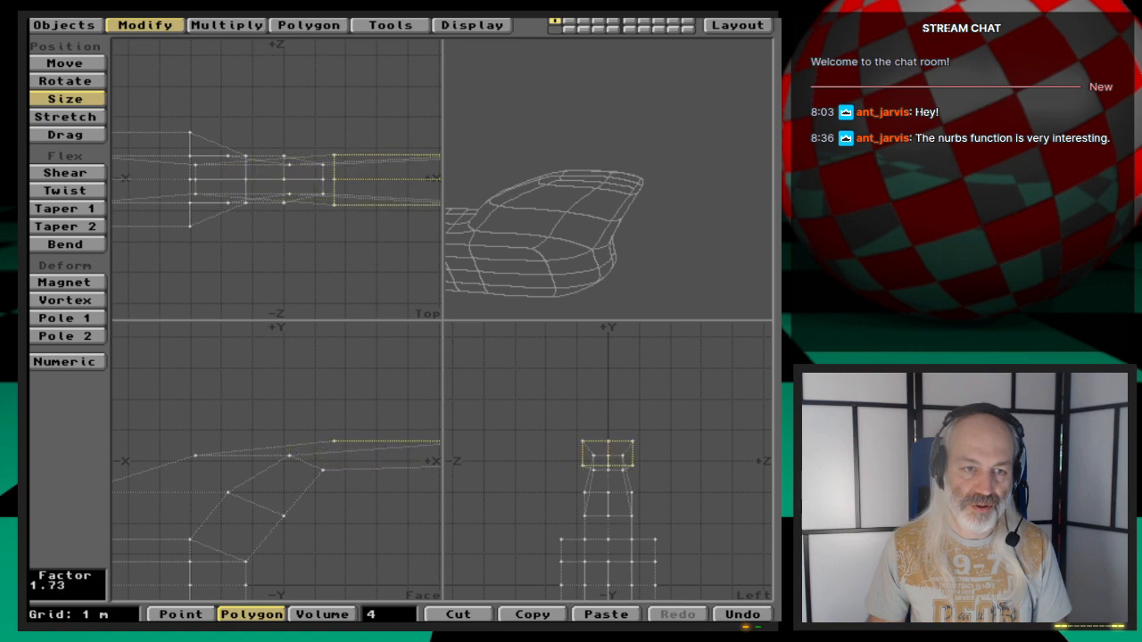
{"action": "left_click_drag", "start_coordinate": [629, 477], "coordinate": [629, 477]}
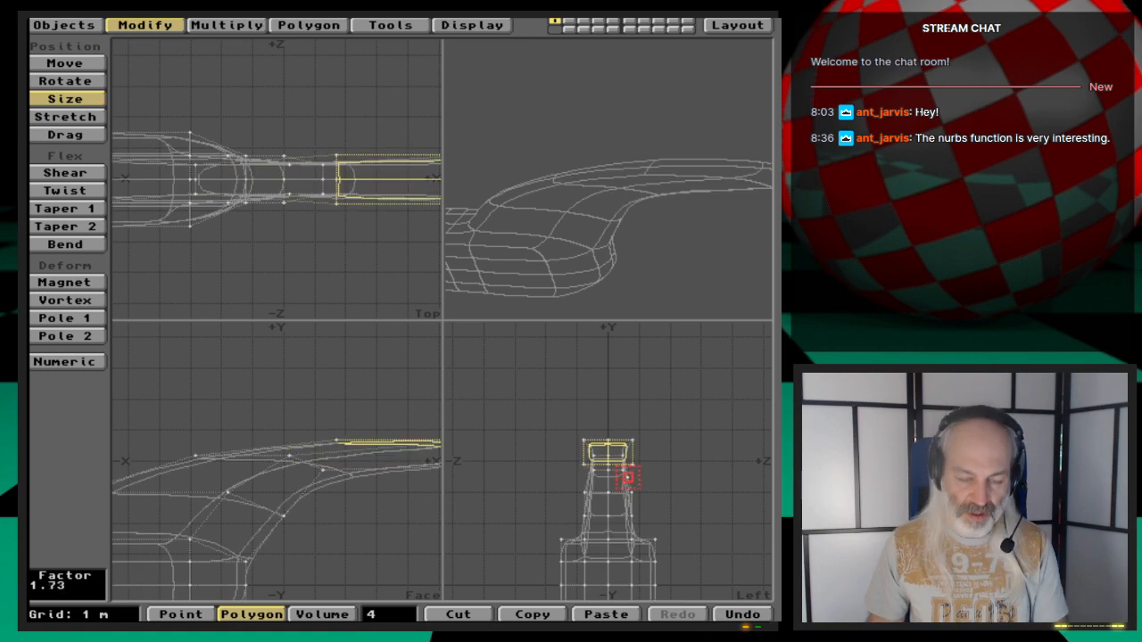
{"action": "key", "text": "u"}
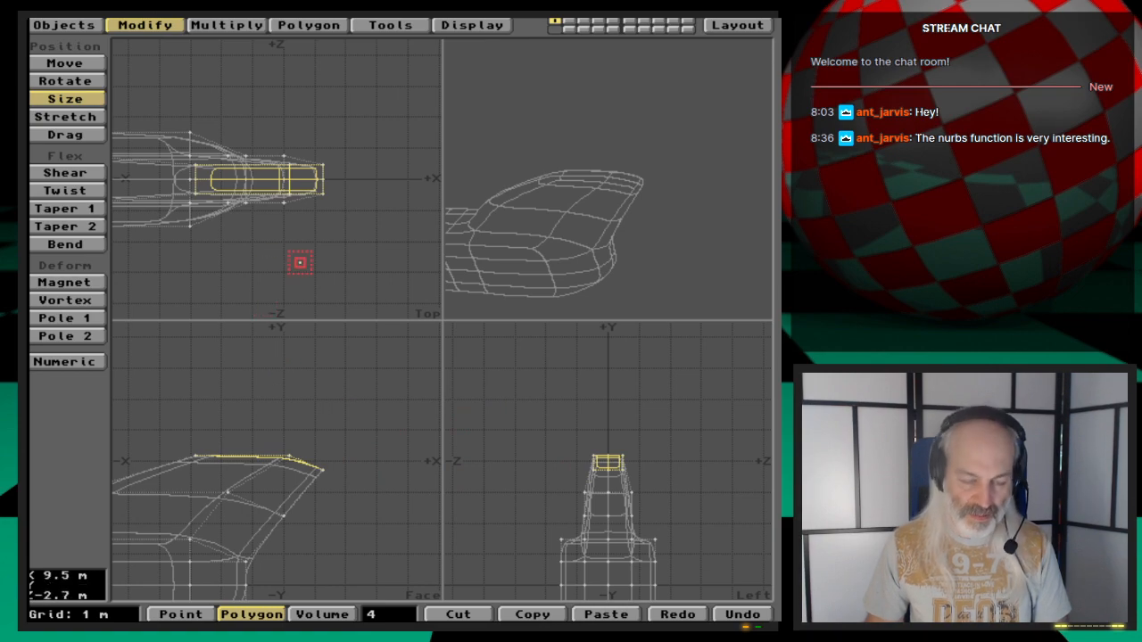
- Stretch the top polygons wider in X and Z, then flatten them slightly along Y
{"action": "key", "text": "h"}
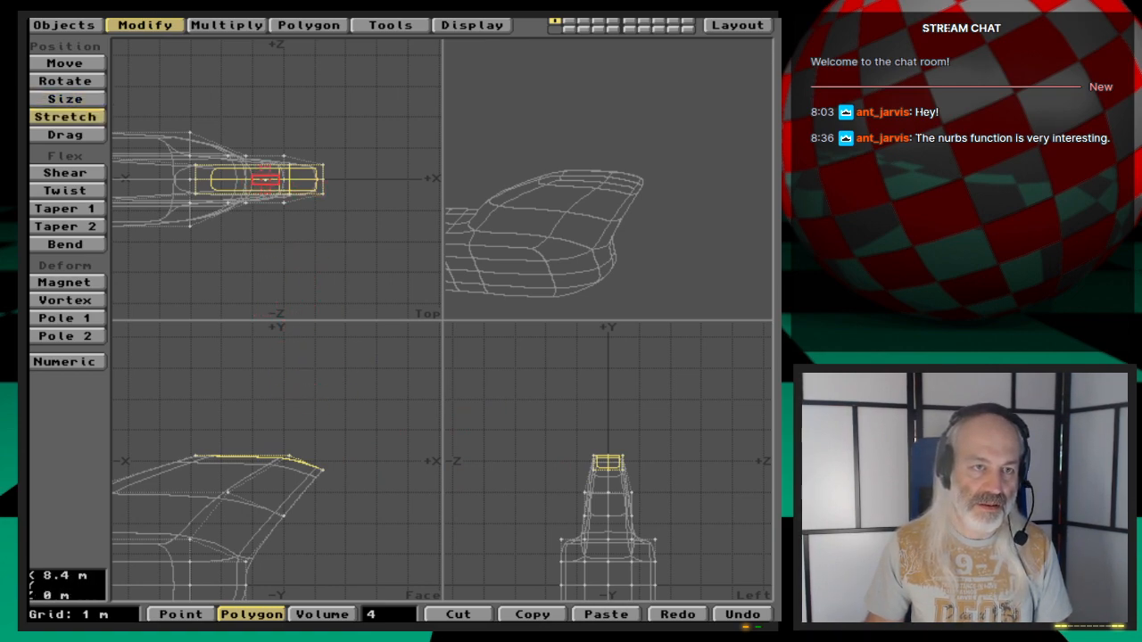
{"action": "left_click_drag", "start_coordinate": [265, 180], "coordinate": [287, 125]}
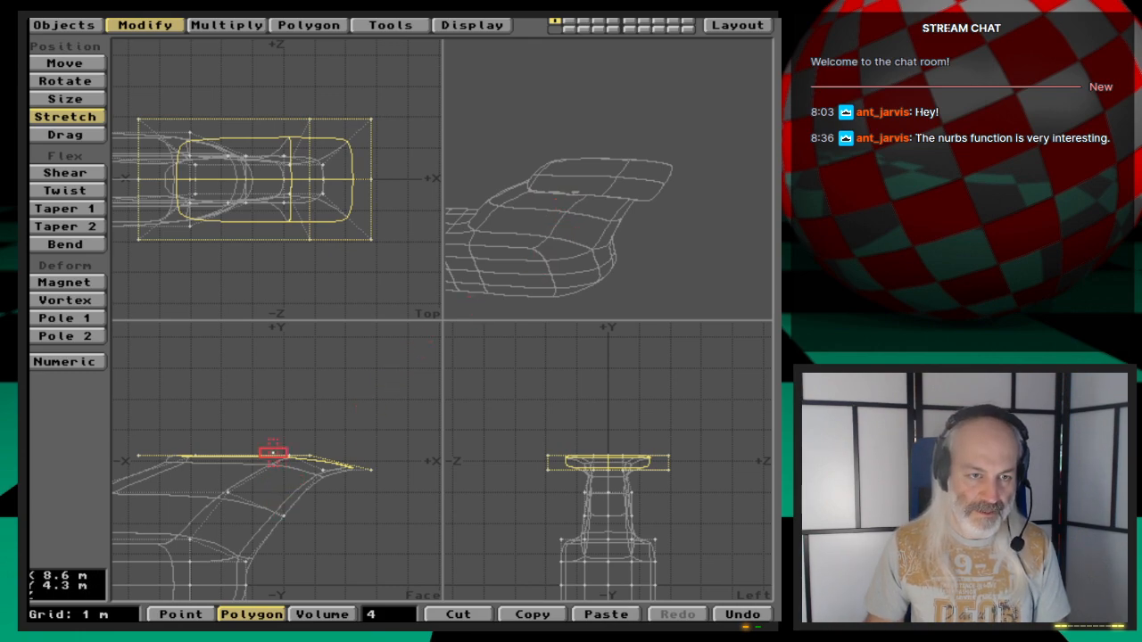
{"action": "left_click_drag", "start_coordinate": [272, 460], "coordinate": [272, 473]}
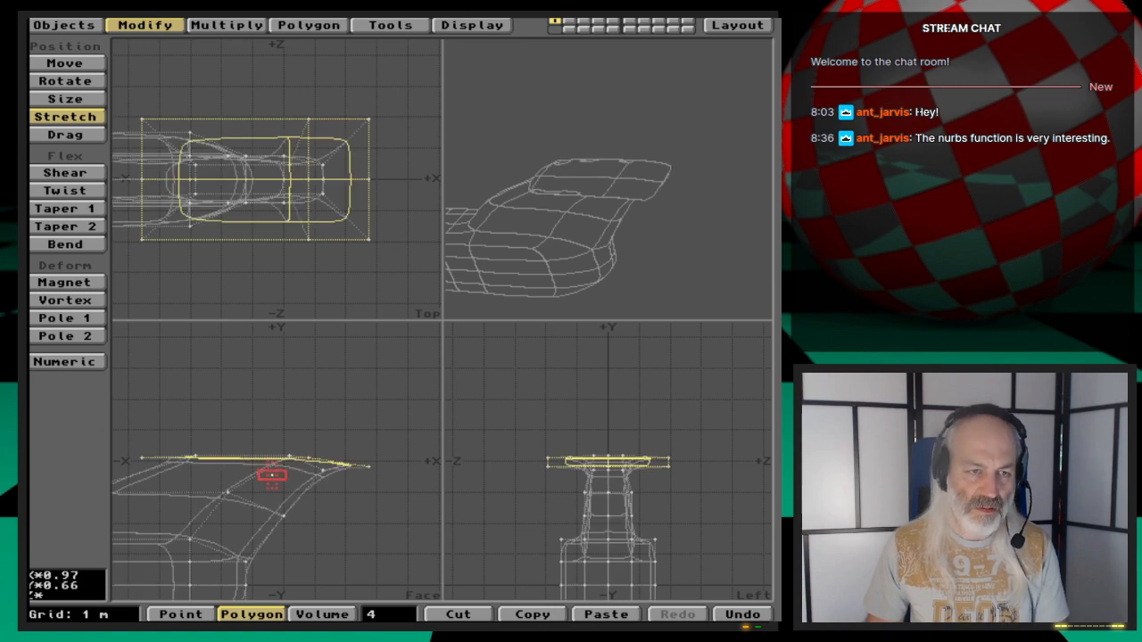
- Undo the last two stretches and move the top polygons slightly upward
{"action": "key", "text": "u"}
{"action": "key", "text": "u"}
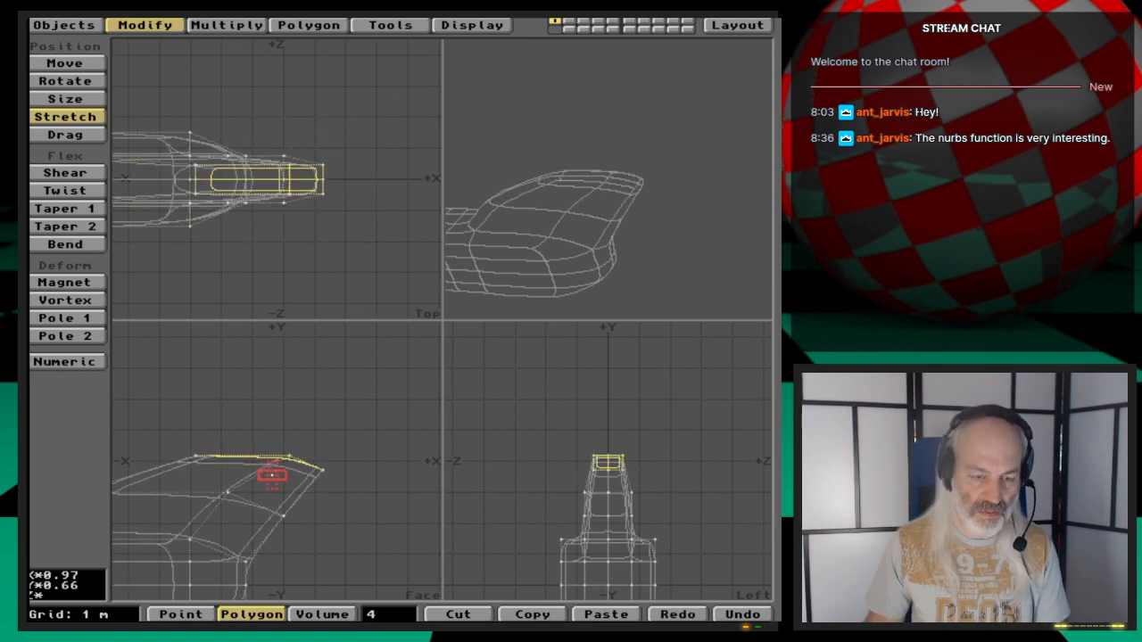
{"action": "key", "text": "t"}
{"action": "left_click_drag", "start_coordinate": [272, 490], "coordinate": [272, 469]}
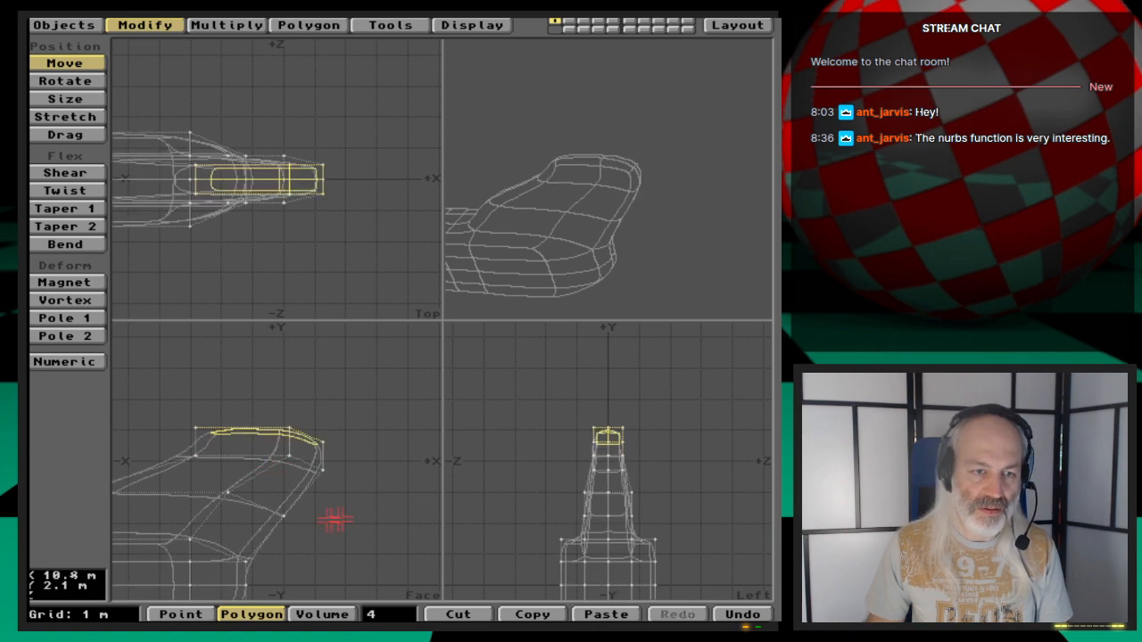
- Select the polygons of the raised top section and stretch them wider along Z
{"action": "key", "text": "space"}
{"action": "left_click", "coordinate": [384, 615]}
{"action": "right_click_drag", "start_coordinate": [331, 426], "coordinate": [257, 405]}
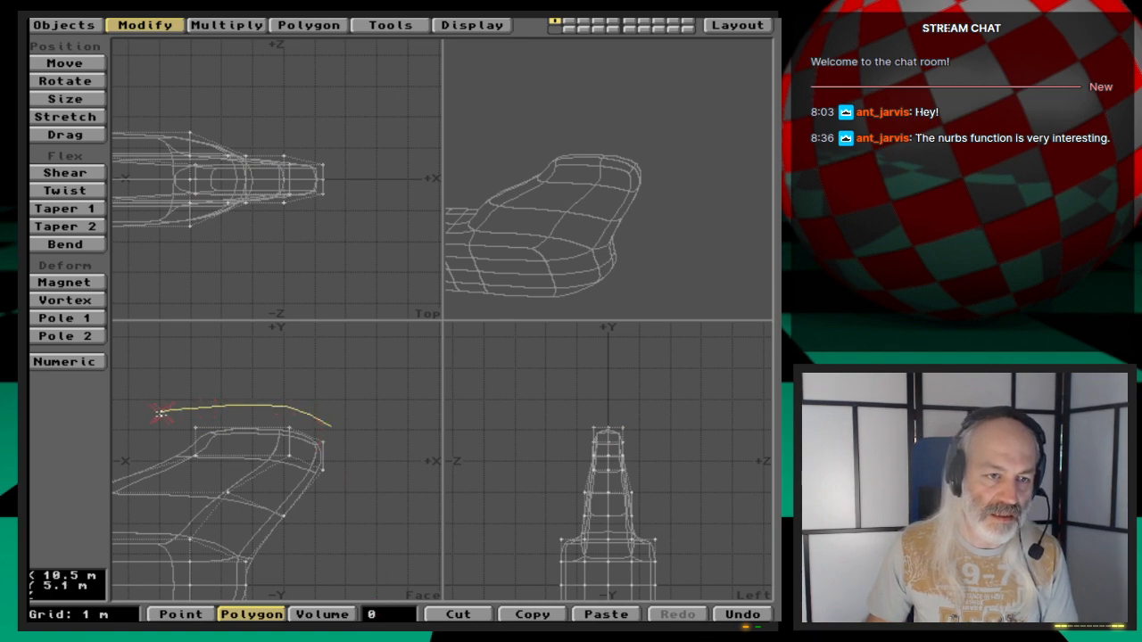
{"action": "right_click_drag", "start_coordinate": [354, 478], "coordinate": [229, 406]}
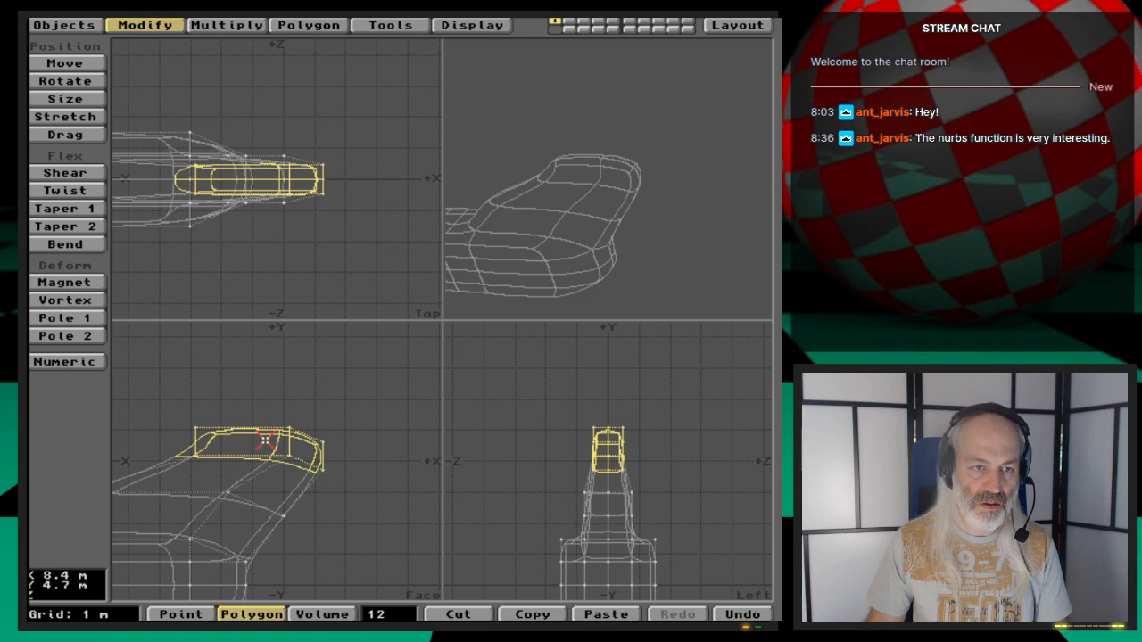
{"action": "key", "text": "h"}
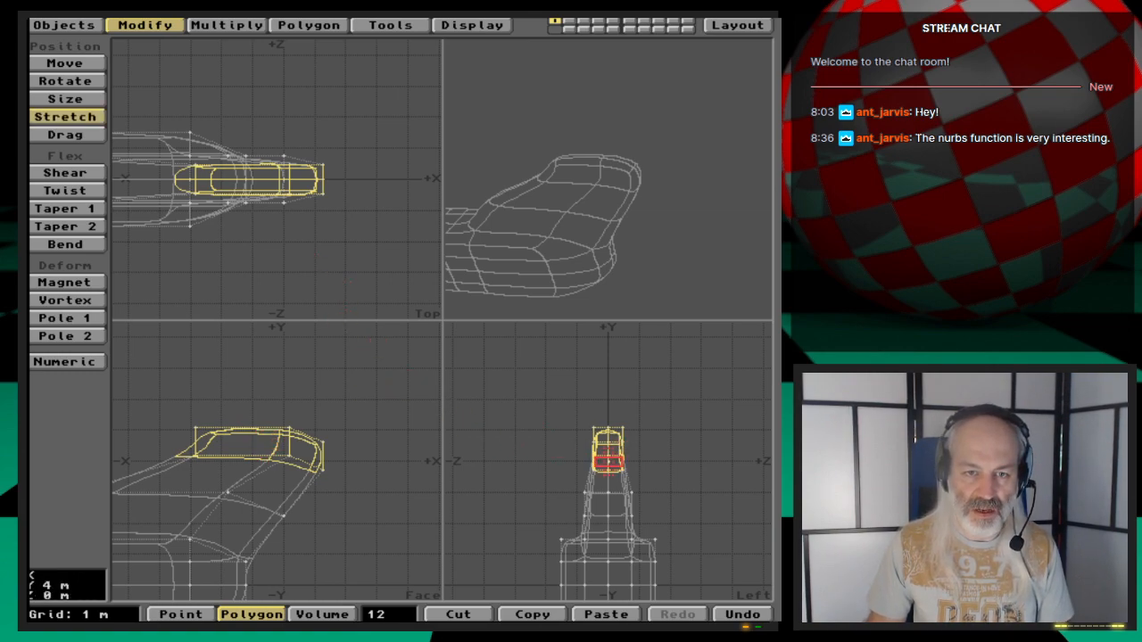
{"action": "left_click_drag", "start_coordinate": [608, 459], "coordinate": [657, 454]}
{"action": "left_click_drag", "start_coordinate": [678, 228], "coordinate": [613, 239]}
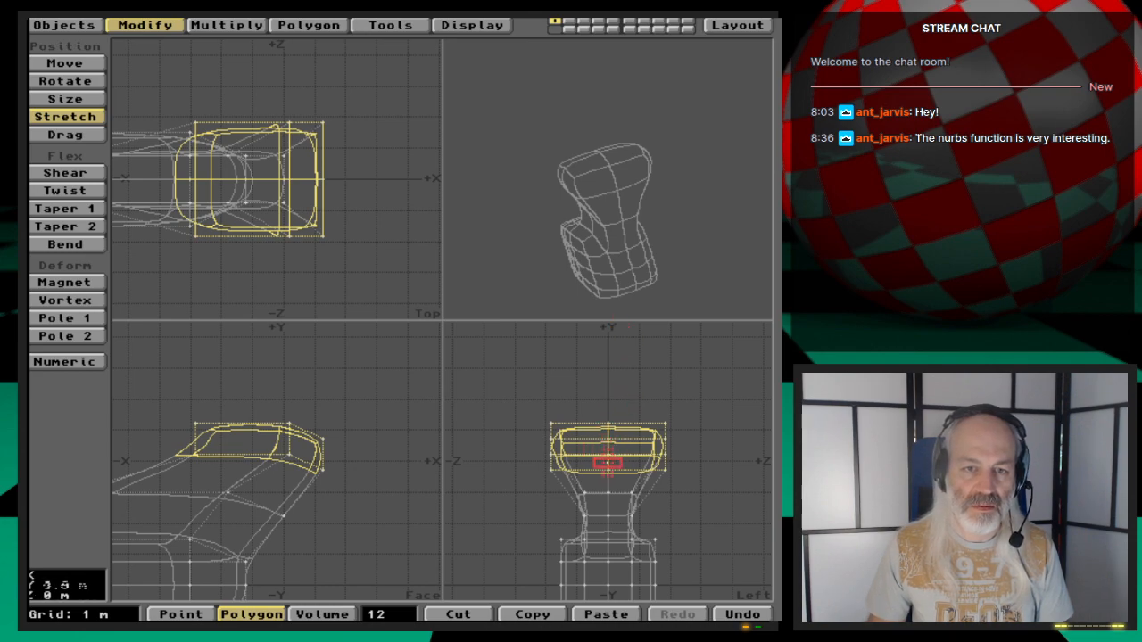
- Select the four uppermost polygons and stretch them much wider along Z
{"action": "key", "text": "space"}
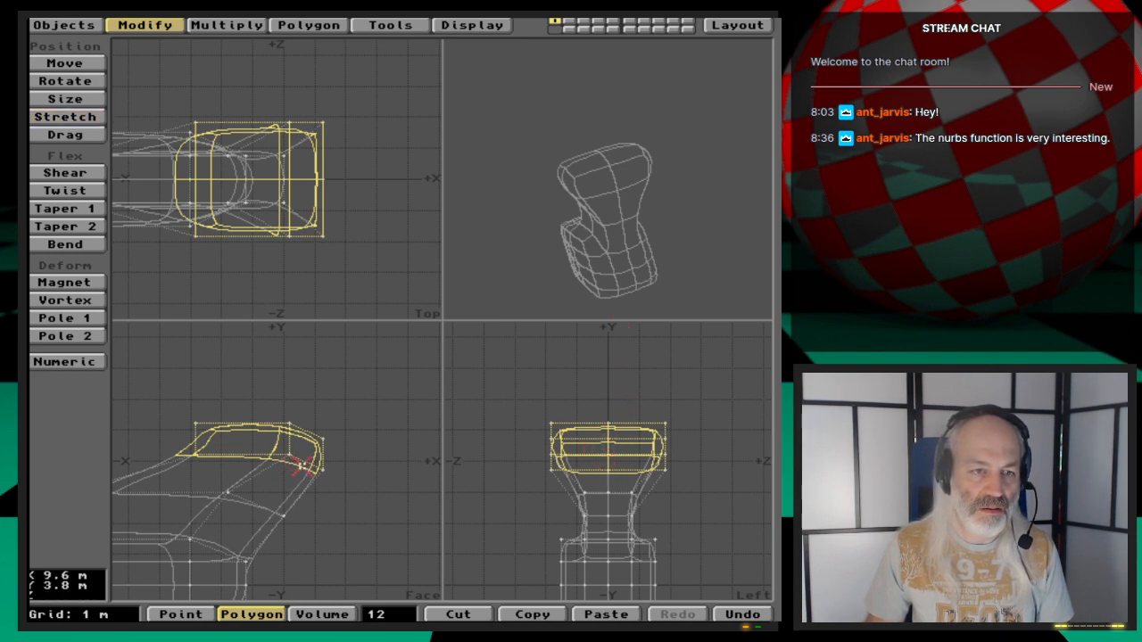
{"action": "left_click_drag", "start_coordinate": [303, 464], "coordinate": [186, 455], "text": "shift"}
{"action": "left_click_drag", "start_coordinate": [318, 475], "coordinate": [316, 471], "text": "shift"}
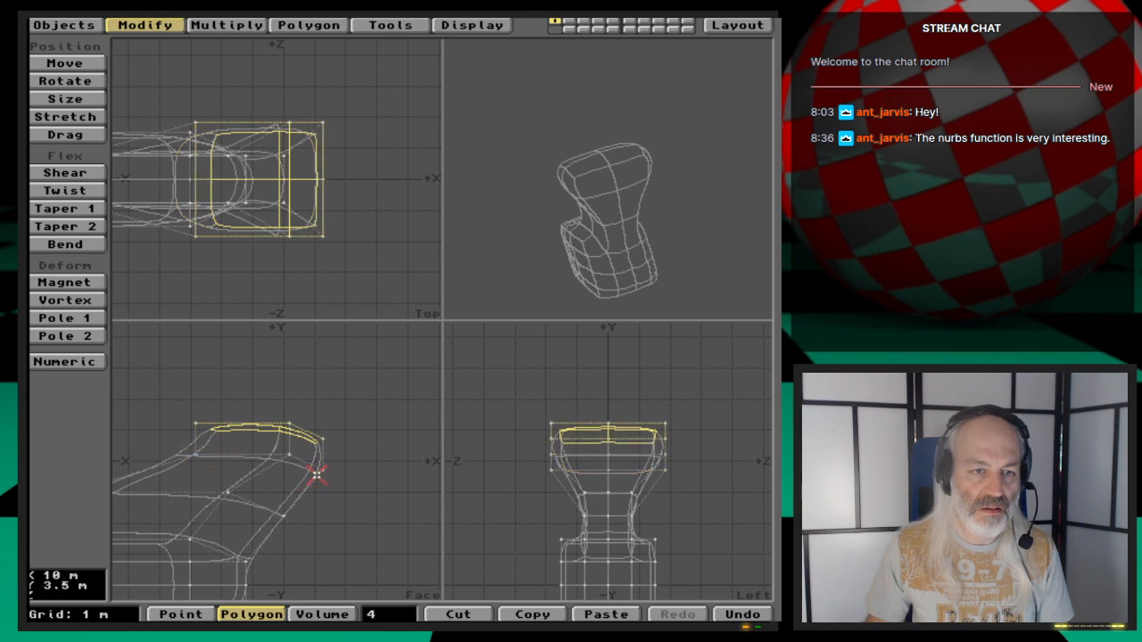
{"action": "key", "text": "h"}
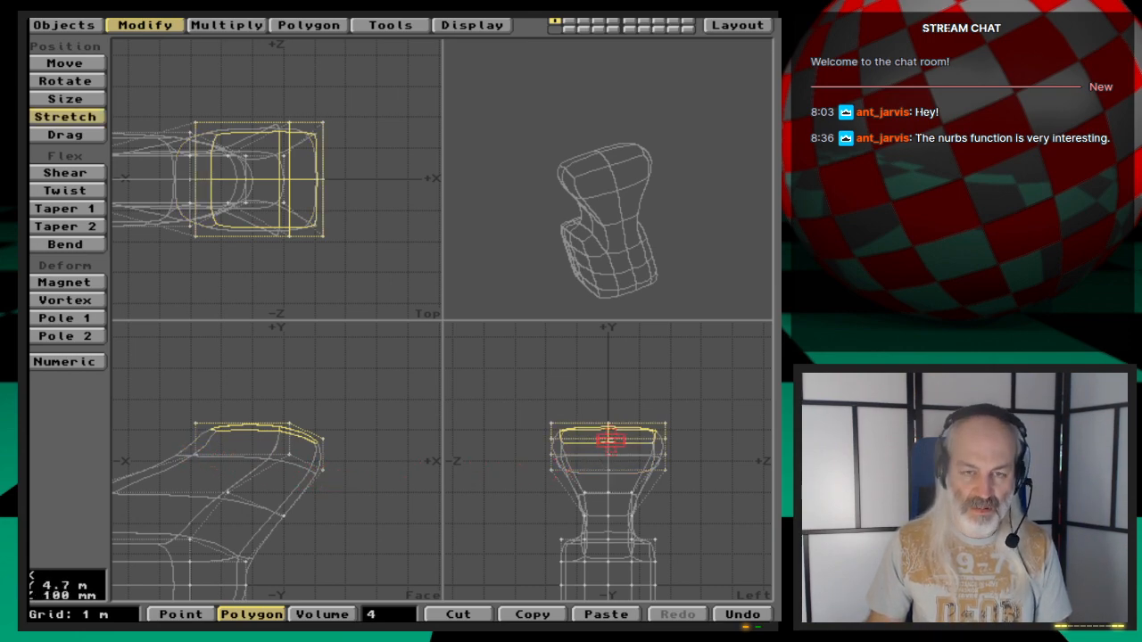
{"action": "left_click_drag", "start_coordinate": [606, 430], "coordinate": [637, 428]}
{"action": "left_click_drag", "start_coordinate": [543, 213], "coordinate": [618, 221]}
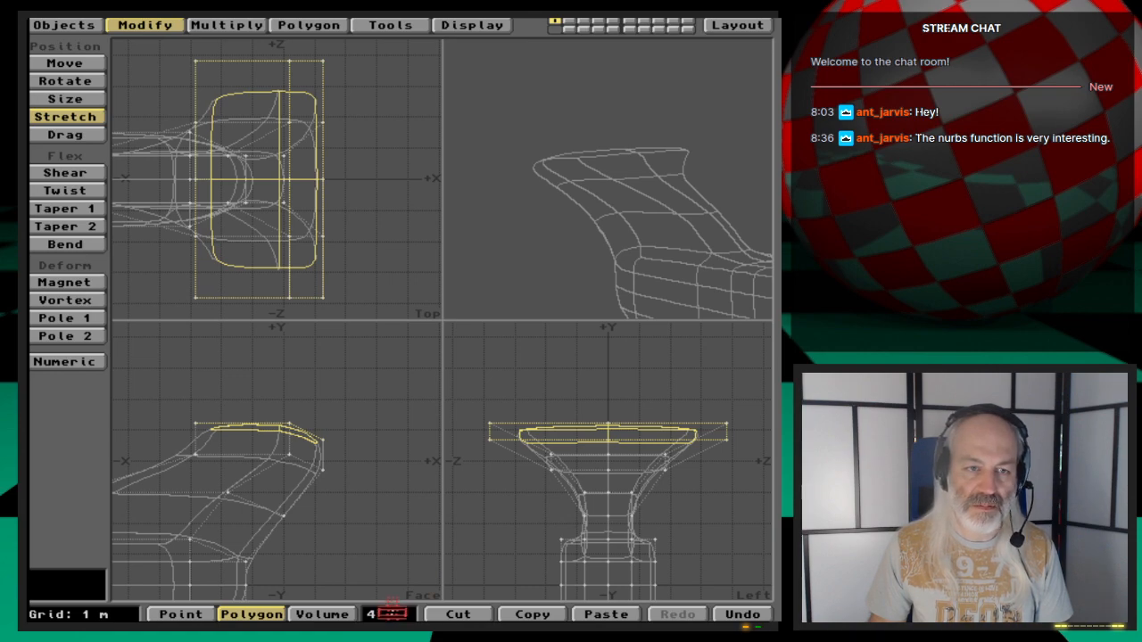
- Move the uppermost polygons forward along +X
{"action": "key", "text": "t"}
{"action": "left_click_drag", "start_coordinate": [267, 429], "coordinate": [361, 430]}
{"action": "key", "text": "Tab"}
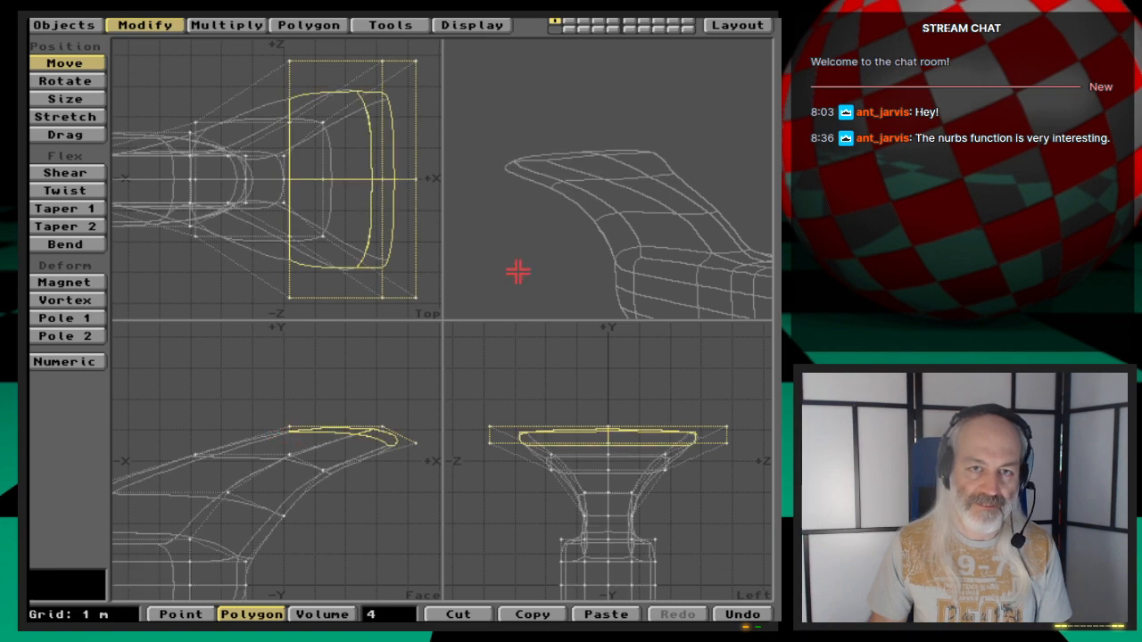
- Select the polygons along both sides of the lower hull and Smooth Shift them with a 0 m offset
{"action": "key", "text": "space"}
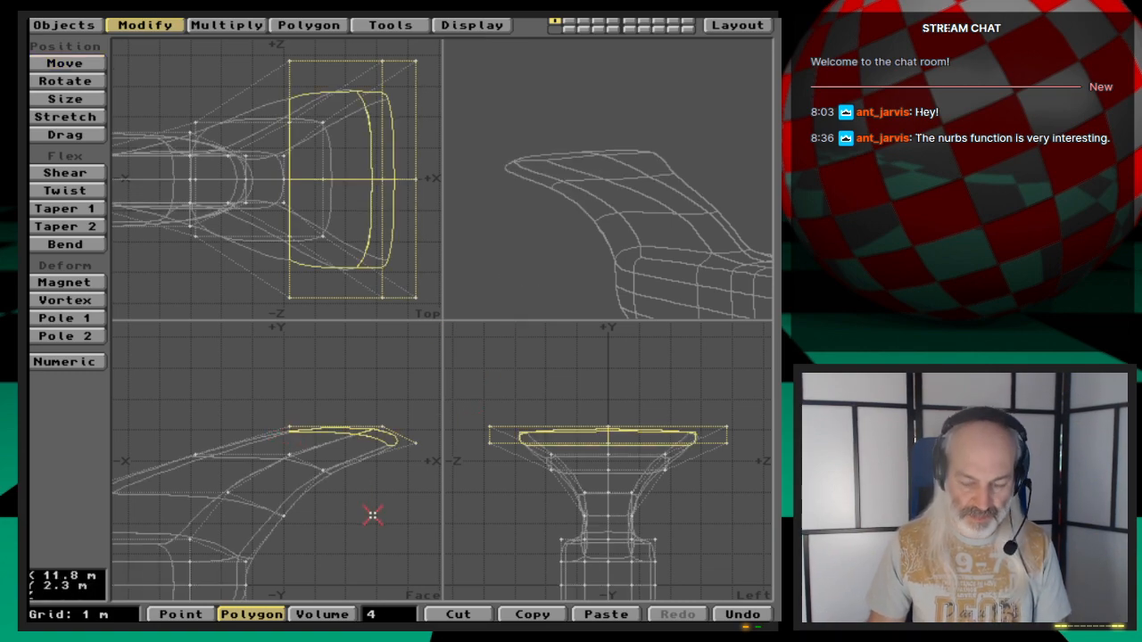
{"action": "key", "text": "comma"}
{"action": "left_click_drag", "start_coordinate": [581, 245], "coordinate": [703, 207]}
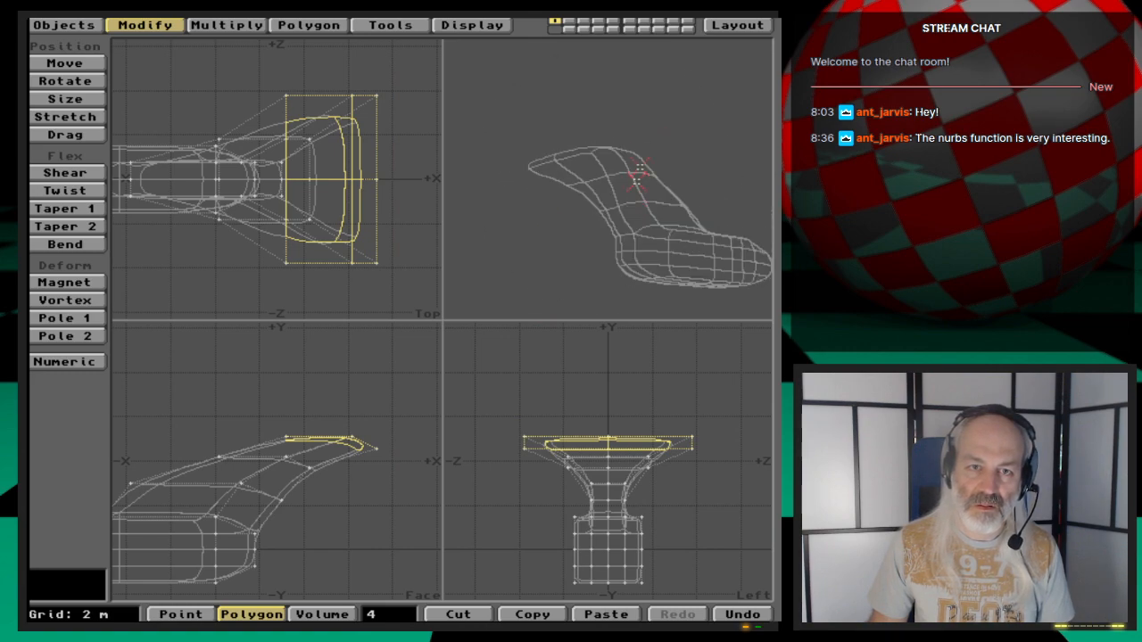
{"action": "left_click_drag", "start_coordinate": [580, 212], "coordinate": [639, 214]}
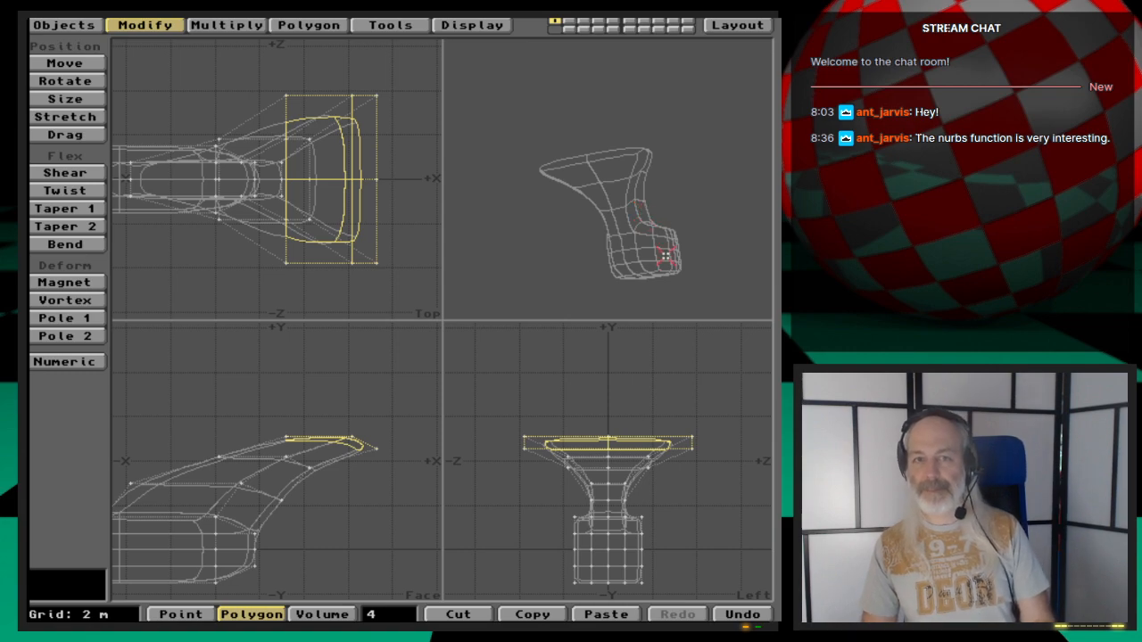
{"action": "left_click_drag", "start_coordinate": [653, 191], "coordinate": [628, 191]}
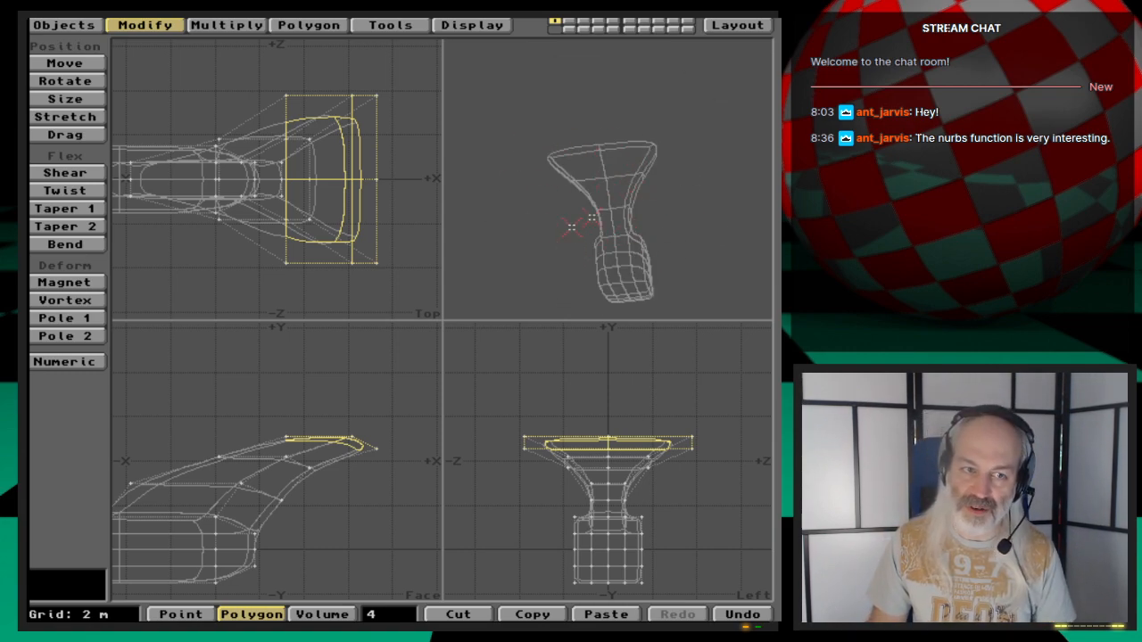
{"action": "left_click_drag", "start_coordinate": [617, 209], "coordinate": [657, 184]}
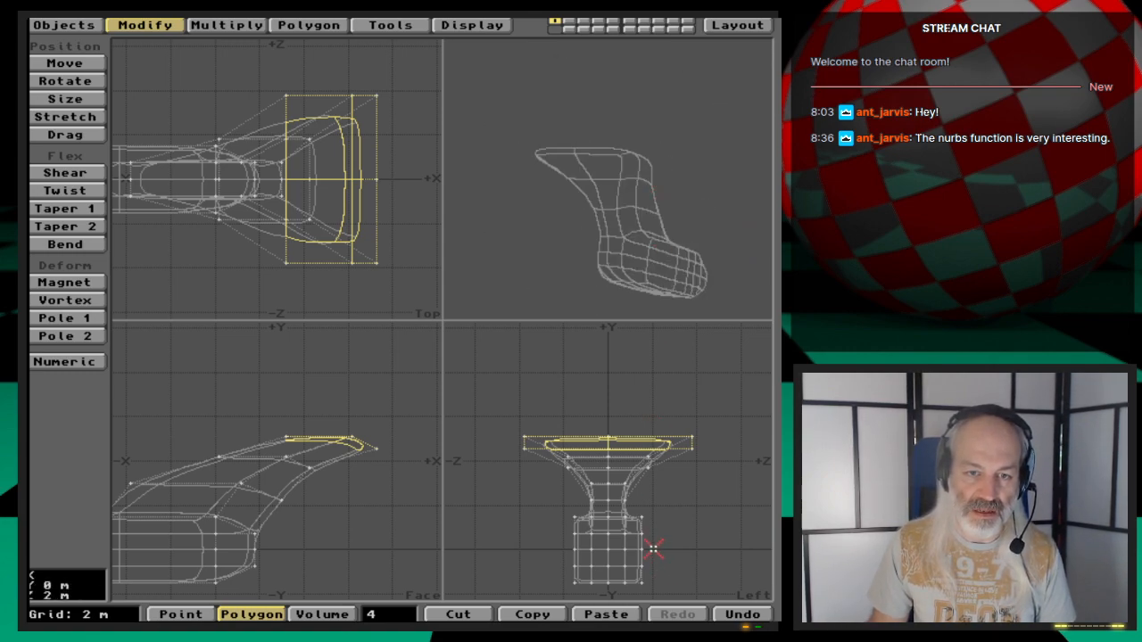
{"action": "key", "text": "slash"}
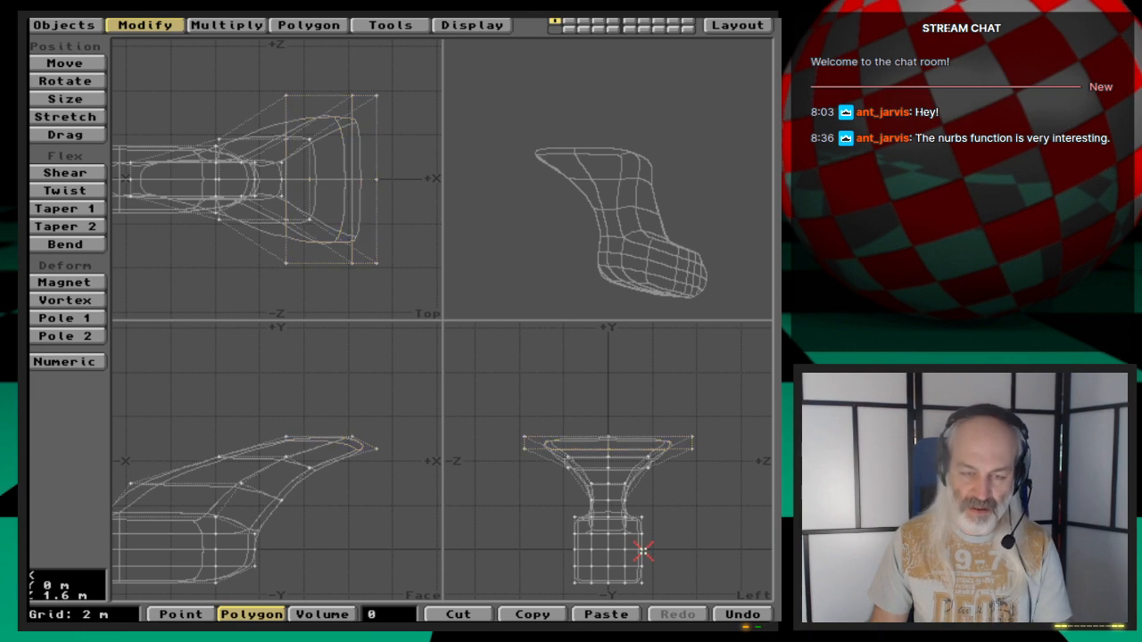
{"action": "left_click_drag", "start_coordinate": [640, 545], "coordinate": [581, 550]}
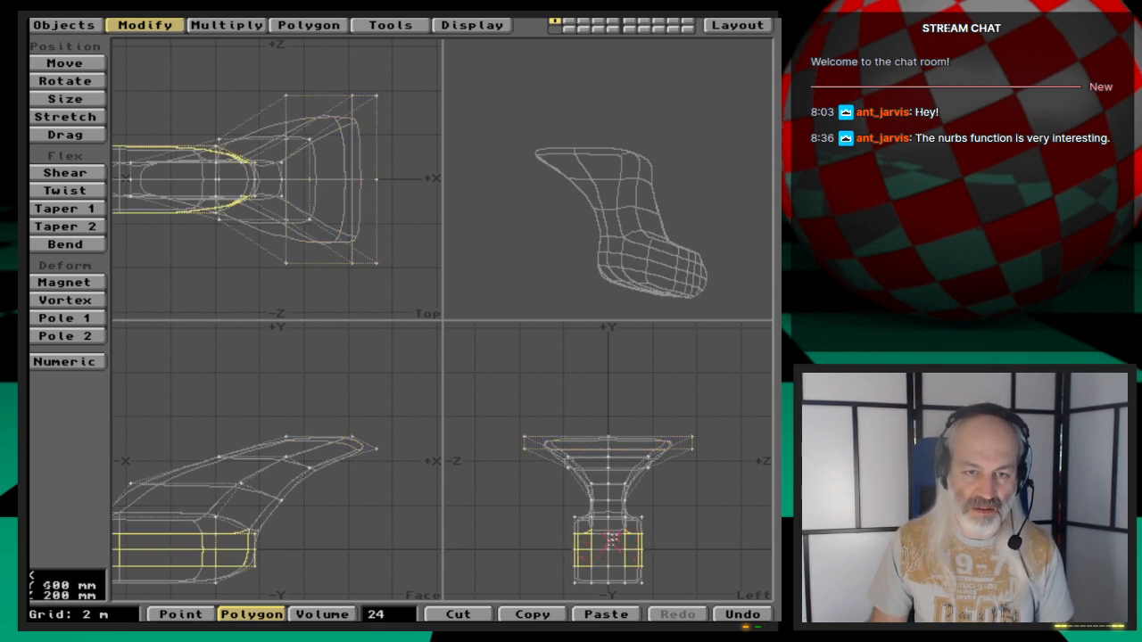
{"action": "key", "text": "shift+a"}
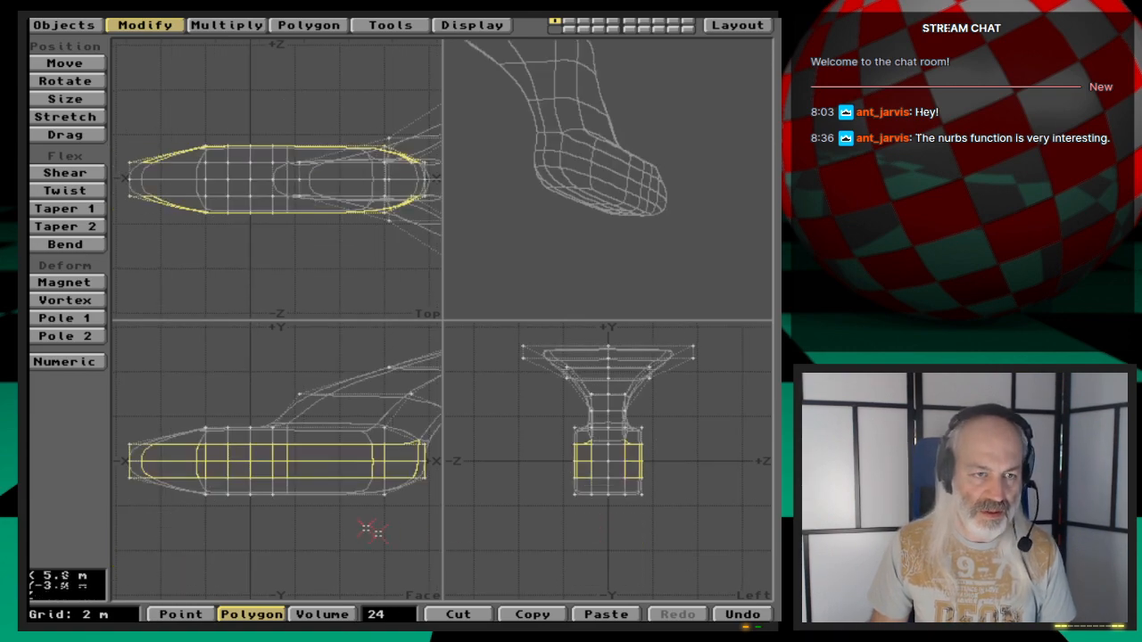
{"action": "left_click_drag", "start_coordinate": [560, 191], "coordinate": [624, 211]}
{"action": "left_click_drag", "start_coordinate": [193, 194], "coordinate": [163, 142], "text": "shift"}
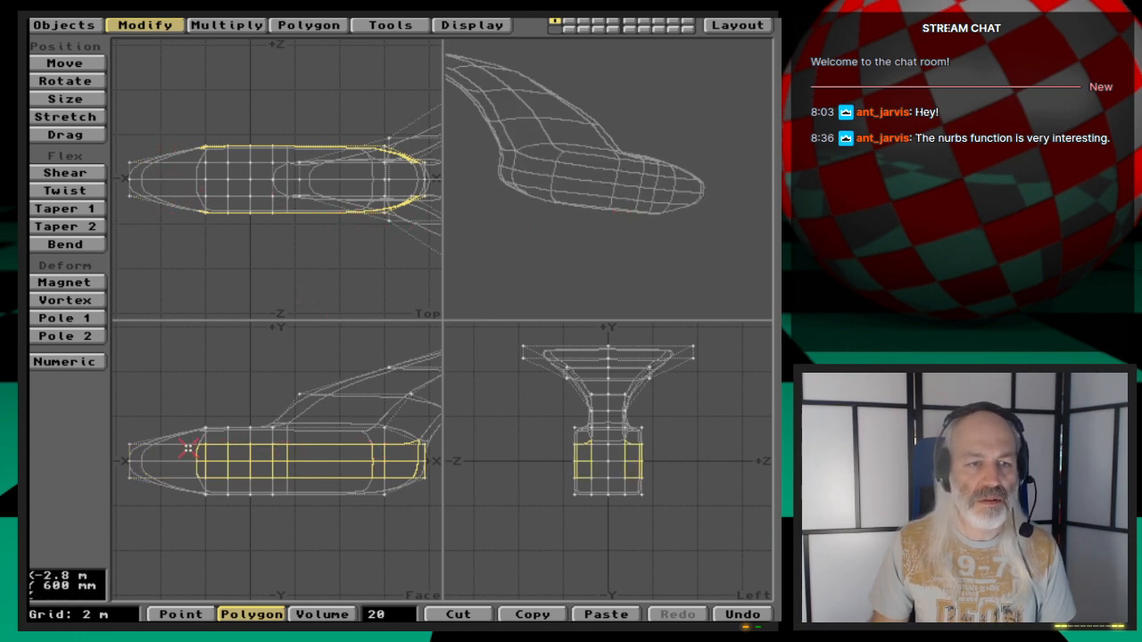
{"action": "left_click_drag", "start_coordinate": [196, 443], "coordinate": [413, 439], "text": "shift"}
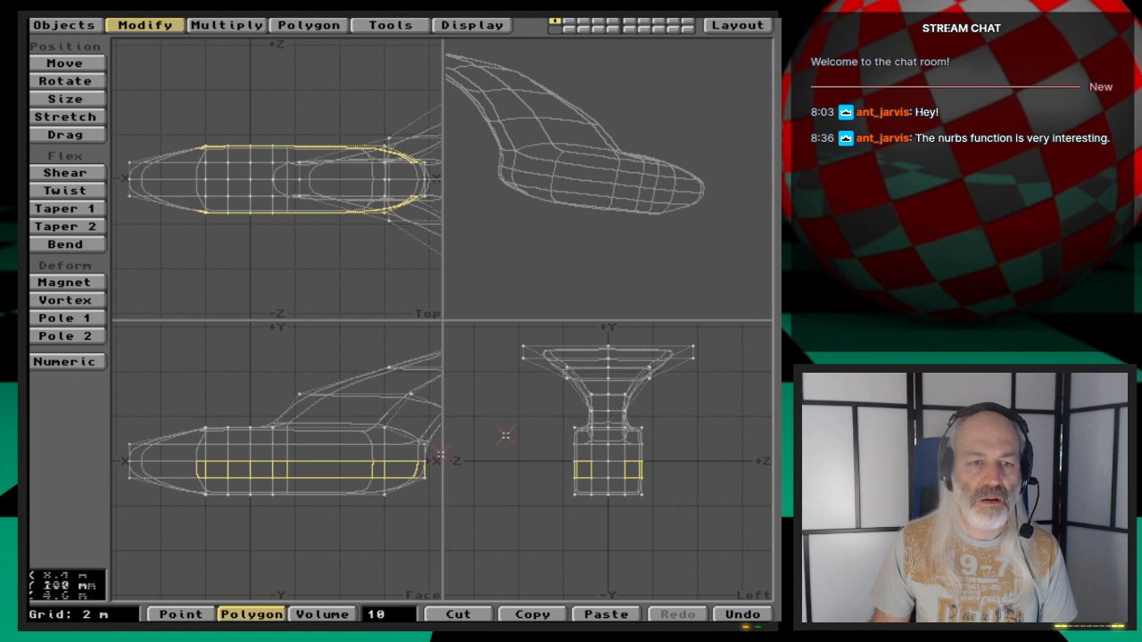
{"action": "left_click", "coordinate": [421, 466], "text": "shift"}
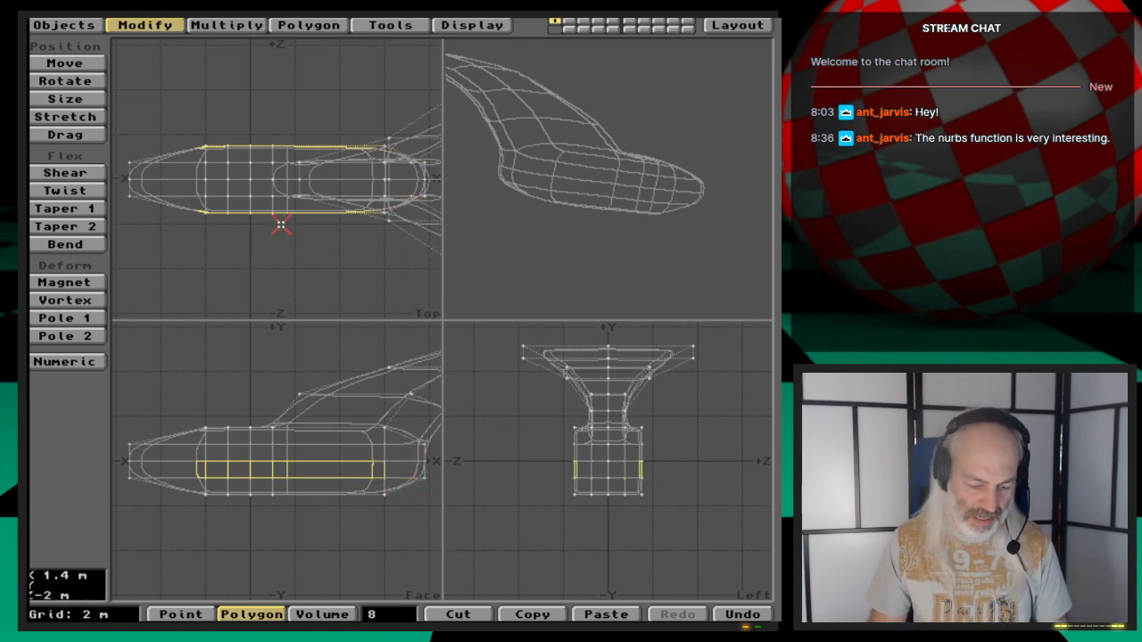
{"action": "key", "text": "f"}
{"action": "left_click", "coordinate": [257, 371]}
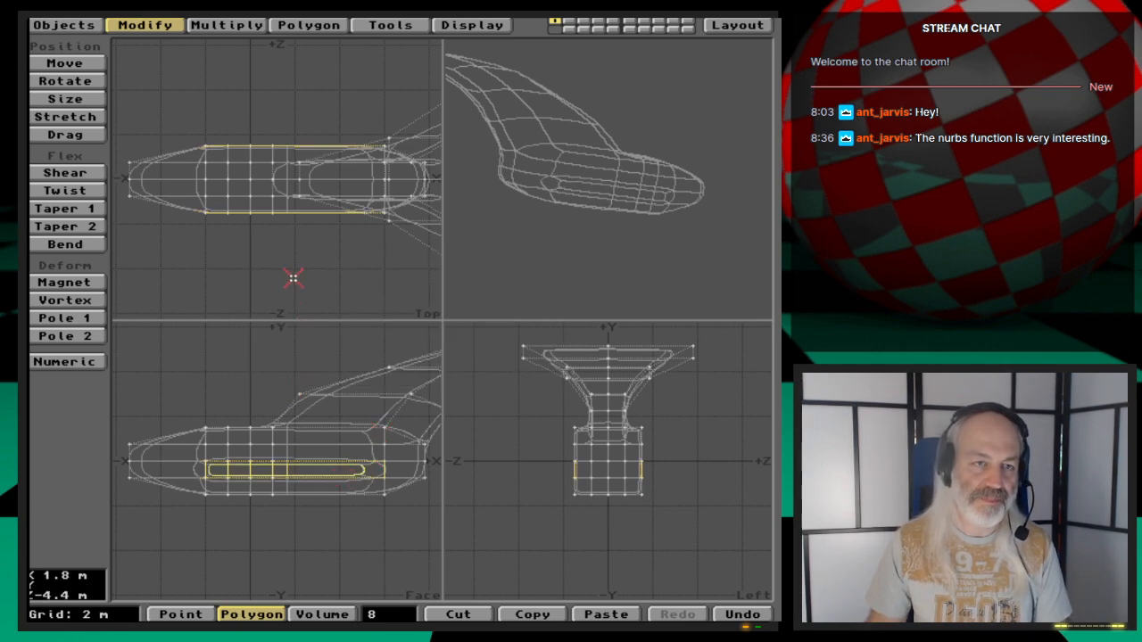
- Stretch the side polygons far outward along Z to form wings
{"action": "key", "text": "h"}
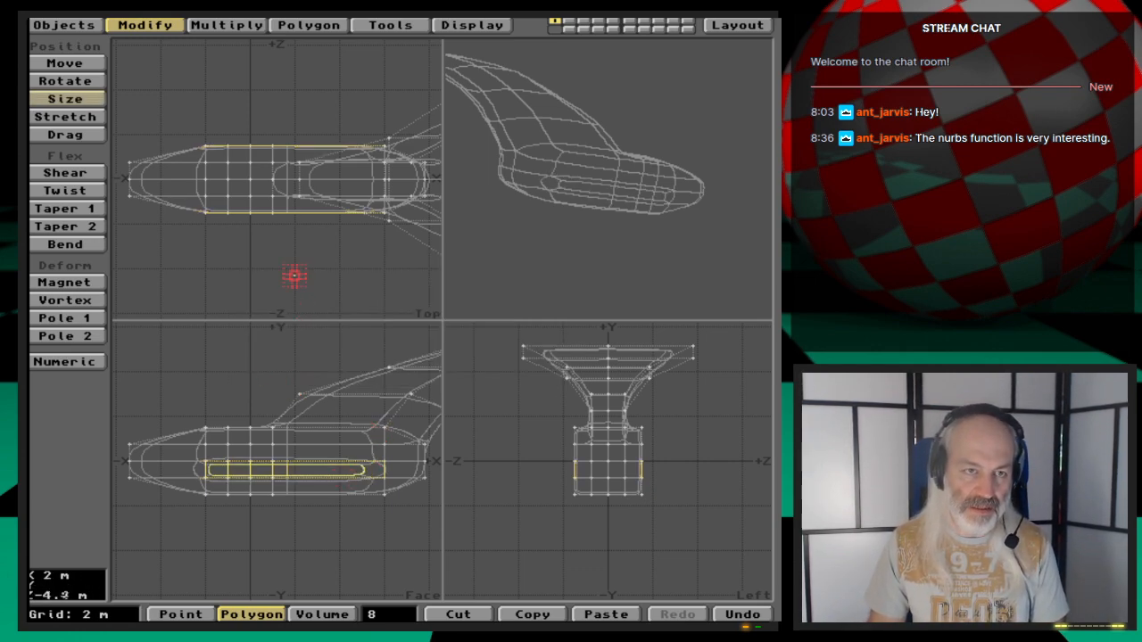
{"action": "key", "text": "h"}
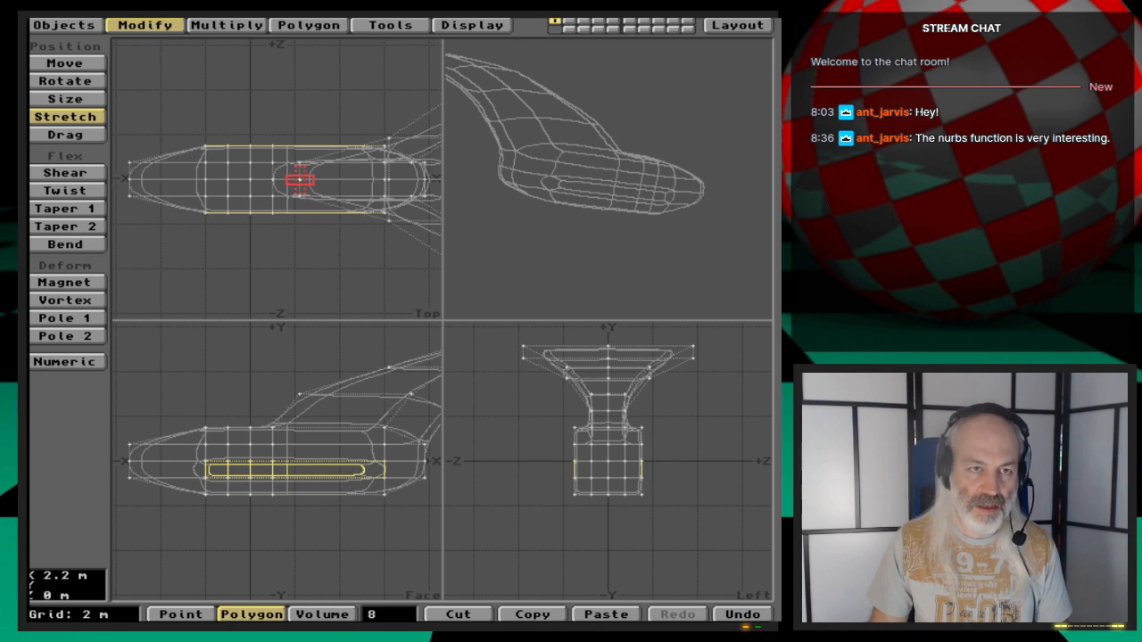
{"action": "left_click_drag", "start_coordinate": [300, 180], "coordinate": [300, 38]}
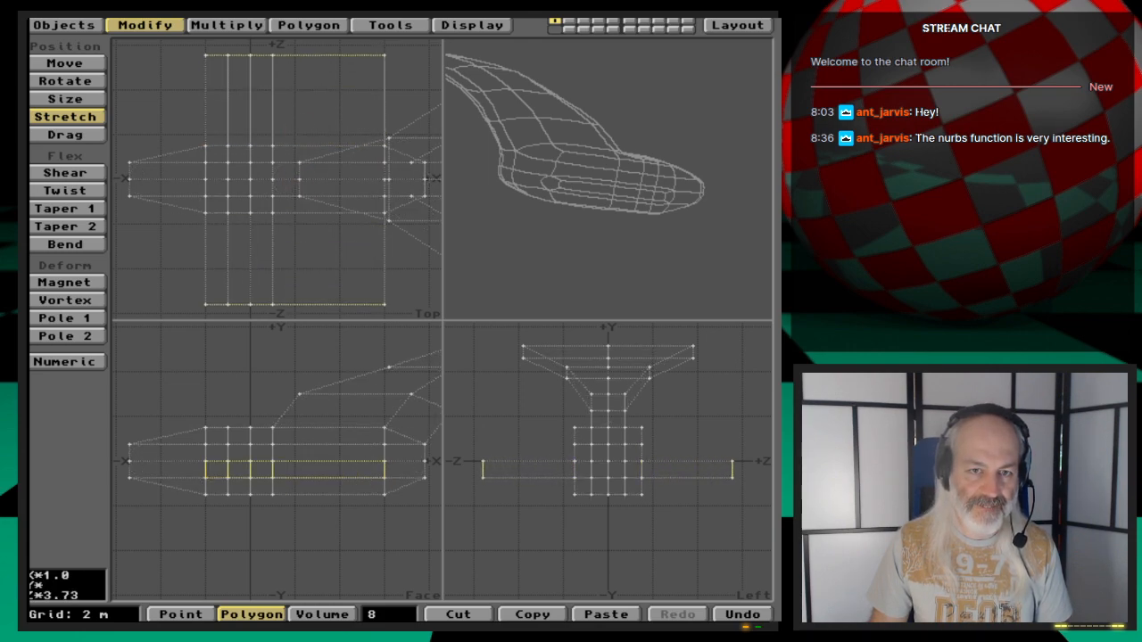
{"action": "left_click_drag", "start_coordinate": [300, 132], "coordinate": [299, 133]}
{"action": "left_click_drag", "start_coordinate": [530, 161], "coordinate": [554, 224]}
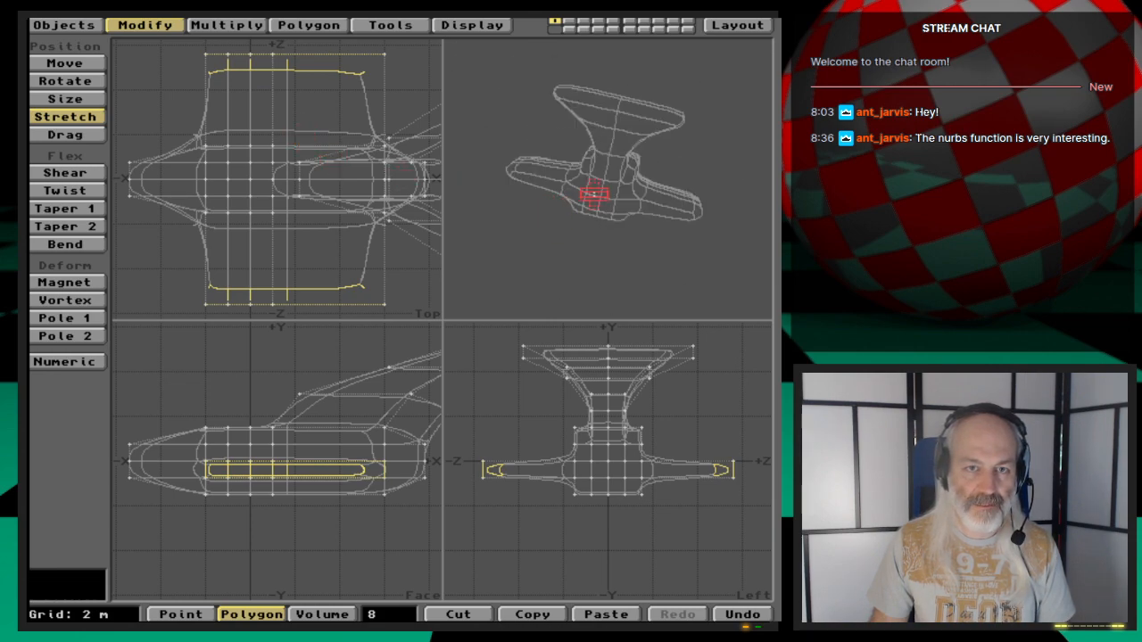
{"action": "mouse_move", "coordinate": [649, 172]}
{"action": "left_mouse_down"}
{"action": "mouse_move", "coordinate": [586, 211]}
{"action": "mouse_move", "coordinate": [558, 217]}
{"action": "mouse_move", "coordinate": [546, 202]}
{"action": "left_mouse_up"}
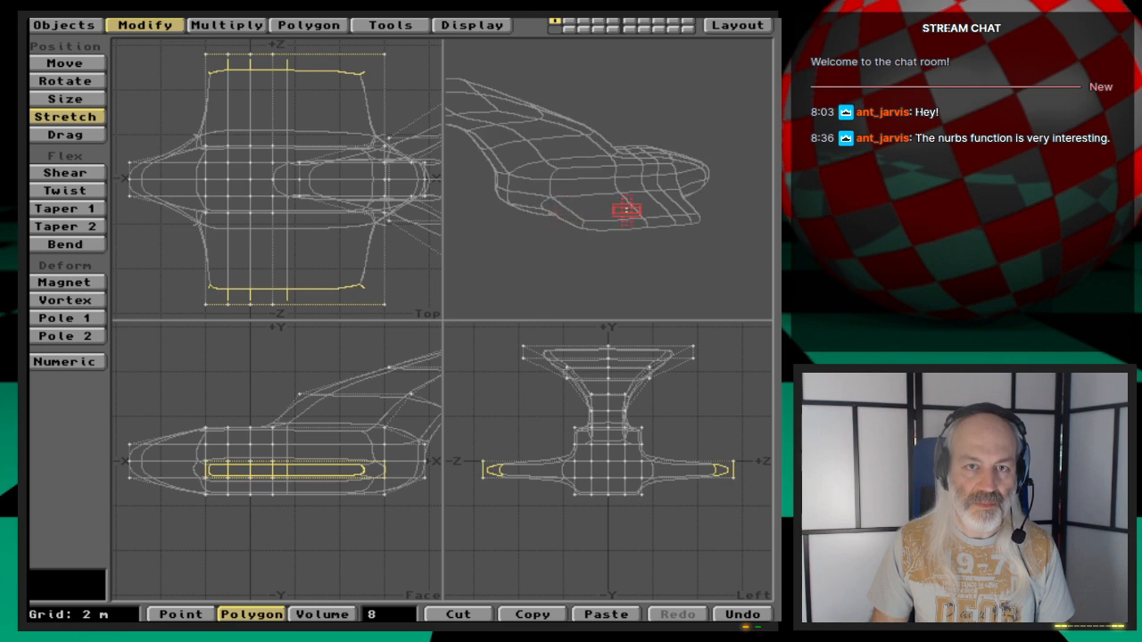
{"action": "left_click_drag", "start_coordinate": [626, 210], "coordinate": [610, 193]}
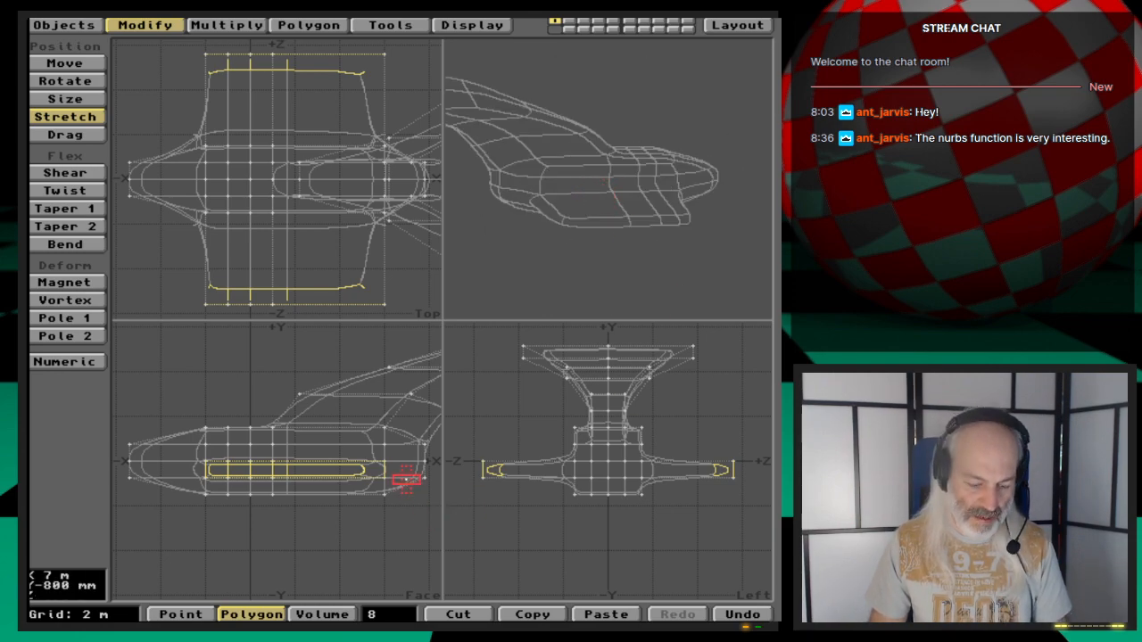
- Smooth Shift the wing-end polygons with a 0 m offset and stretch them slightly
{"action": "key", "text": "f"}
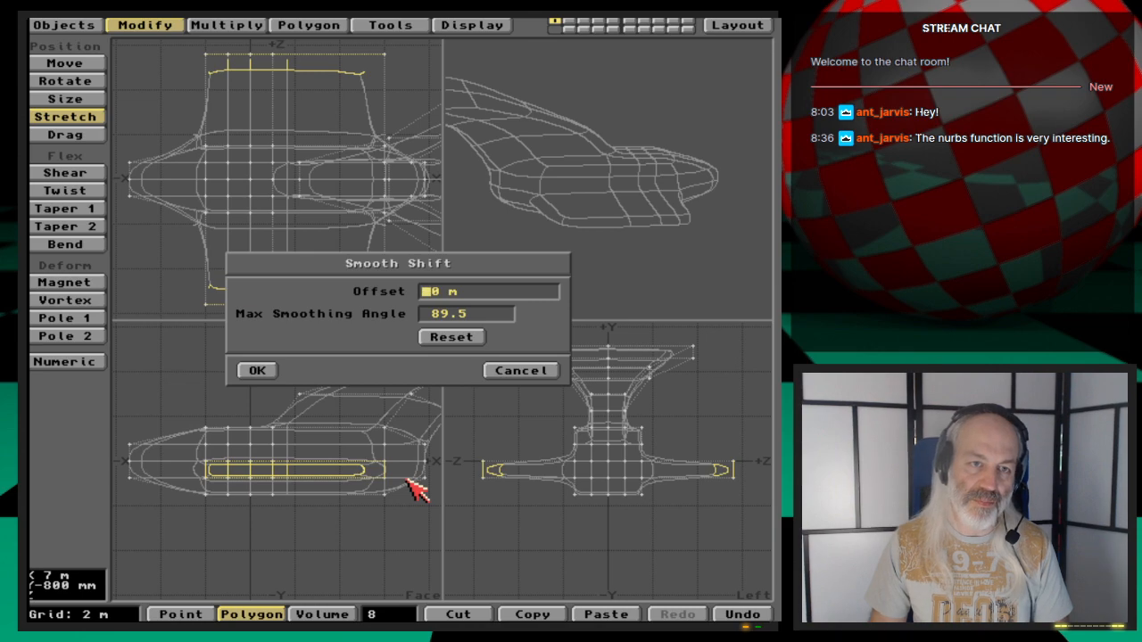
{"action": "left_click", "coordinate": [268, 369]}
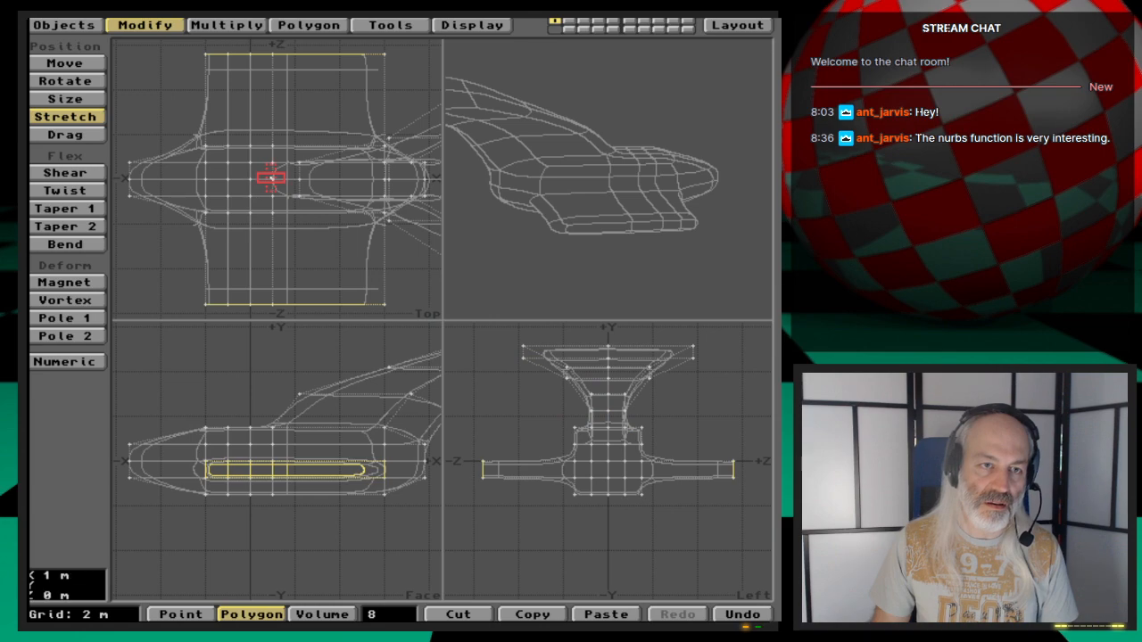
{"action": "mouse_move", "coordinate": [273, 179]}
{"action": "left_mouse_down"}
{"action": "mouse_move", "coordinate": [269, 154]}
{"action": "mouse_move", "coordinate": [268, 166]}
{"action": "left_mouse_up"}
- Move the wing-end polygons backward along -X to sweep the wings
{"action": "key", "text": "comma"}
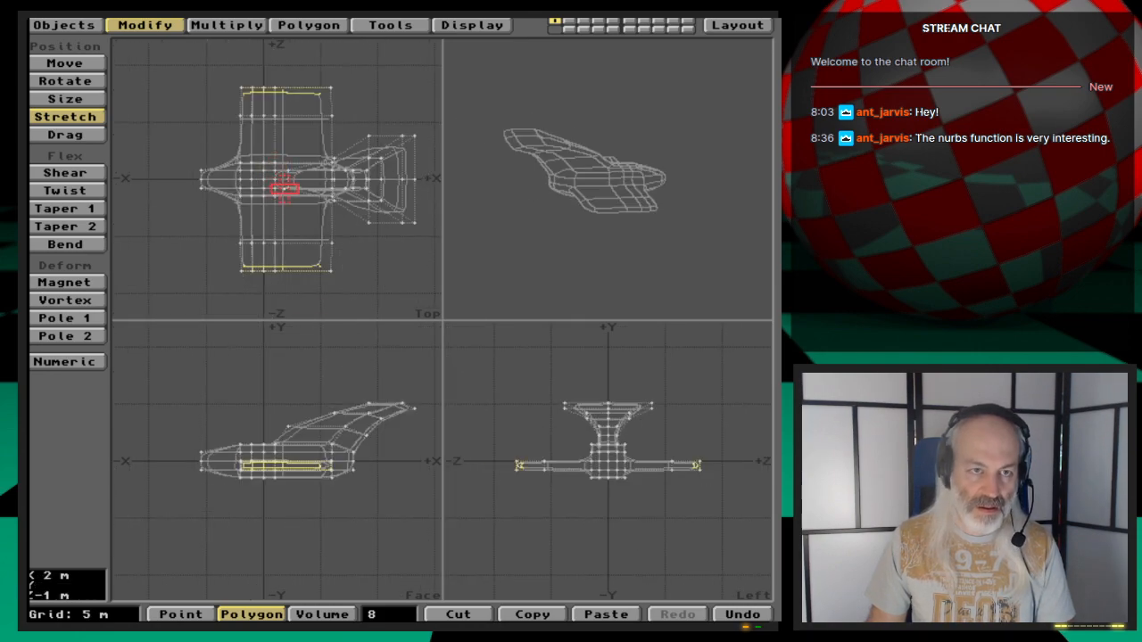
{"action": "left_click_drag", "start_coordinate": [482, 224], "coordinate": [567, 259]}
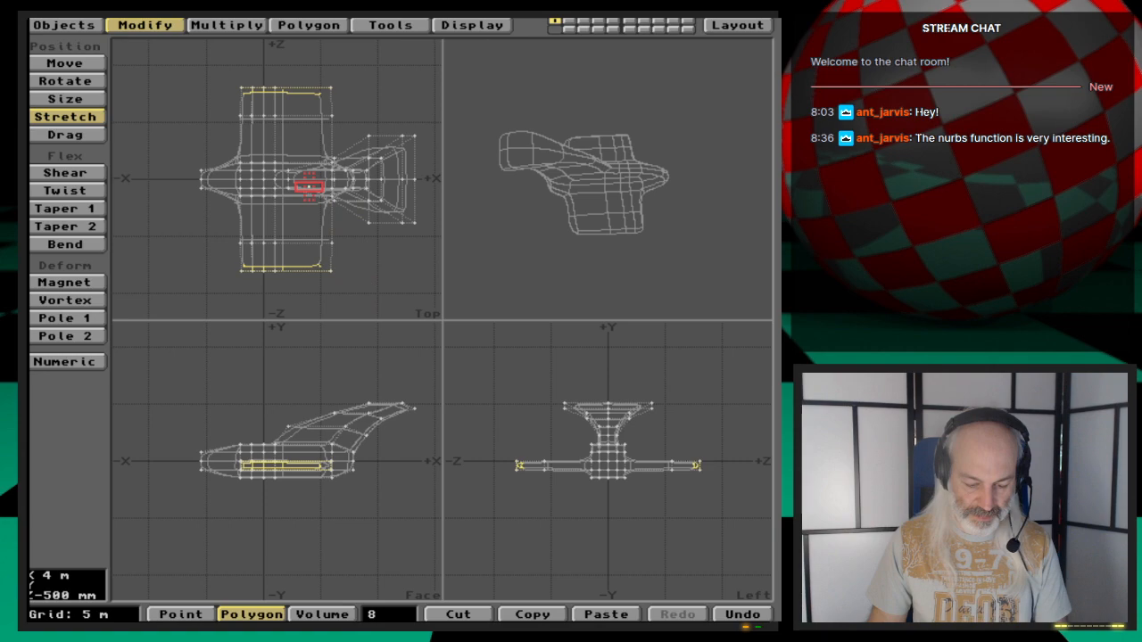
{"action": "key", "text": "t"}
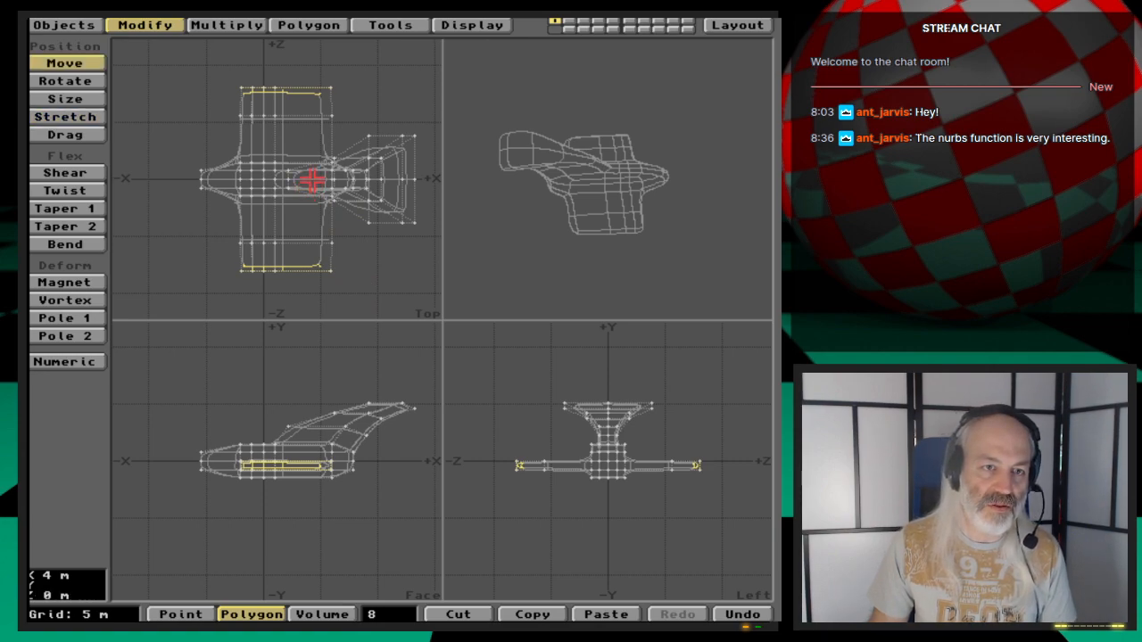
{"action": "left_click_drag", "start_coordinate": [264, 178], "coordinate": [254, 179]}
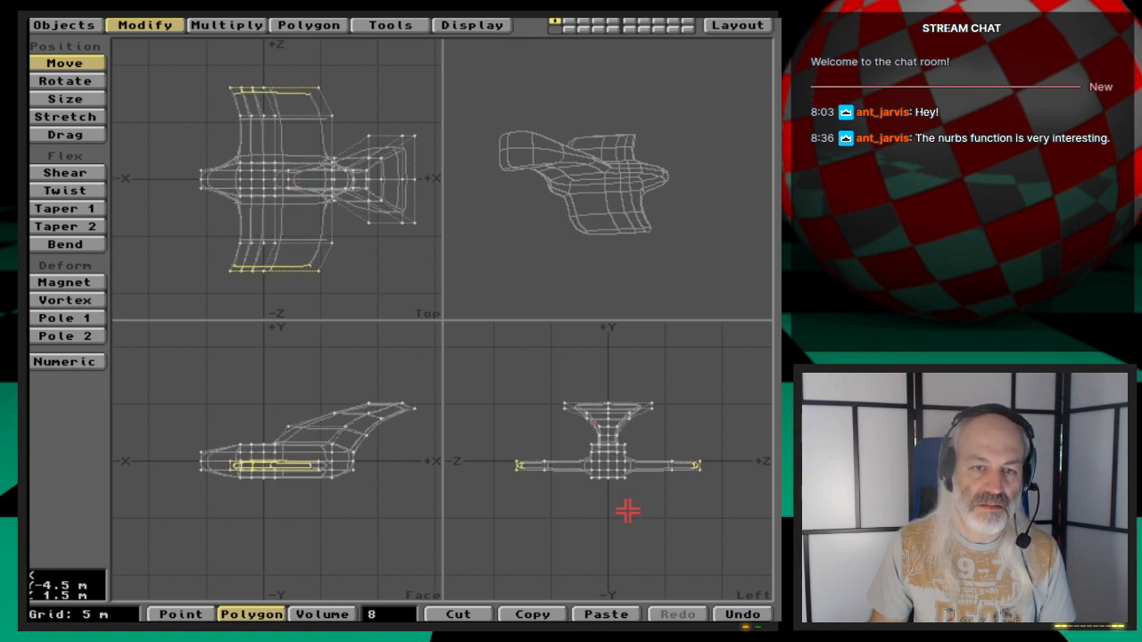
- Raise the wing-end polygons slightly and Smooth Shift them with a 0 m offset
{"action": "left_click_drag", "start_coordinate": [609, 461], "coordinate": [609, 456]}
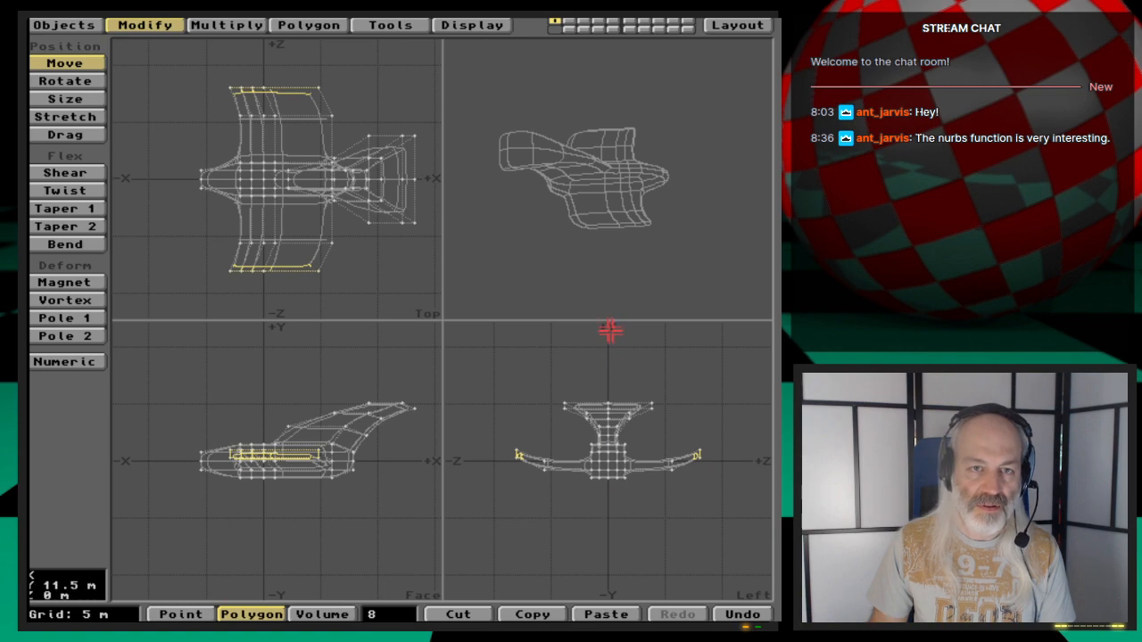
{"action": "key", "text": "f"}
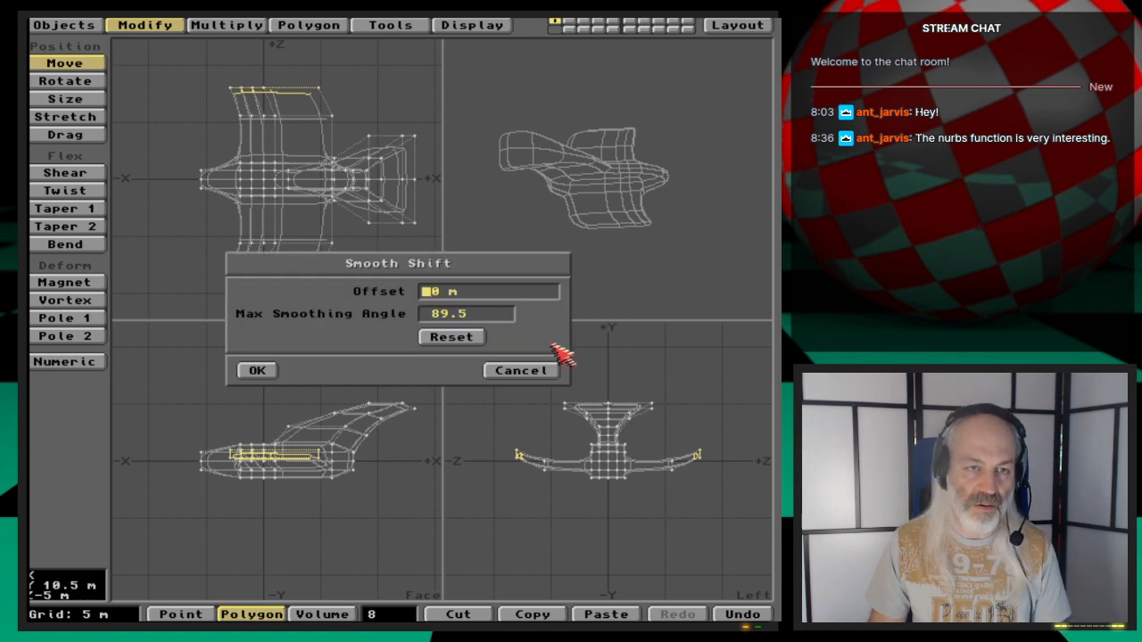
{"action": "left_click", "coordinate": [257, 371]}
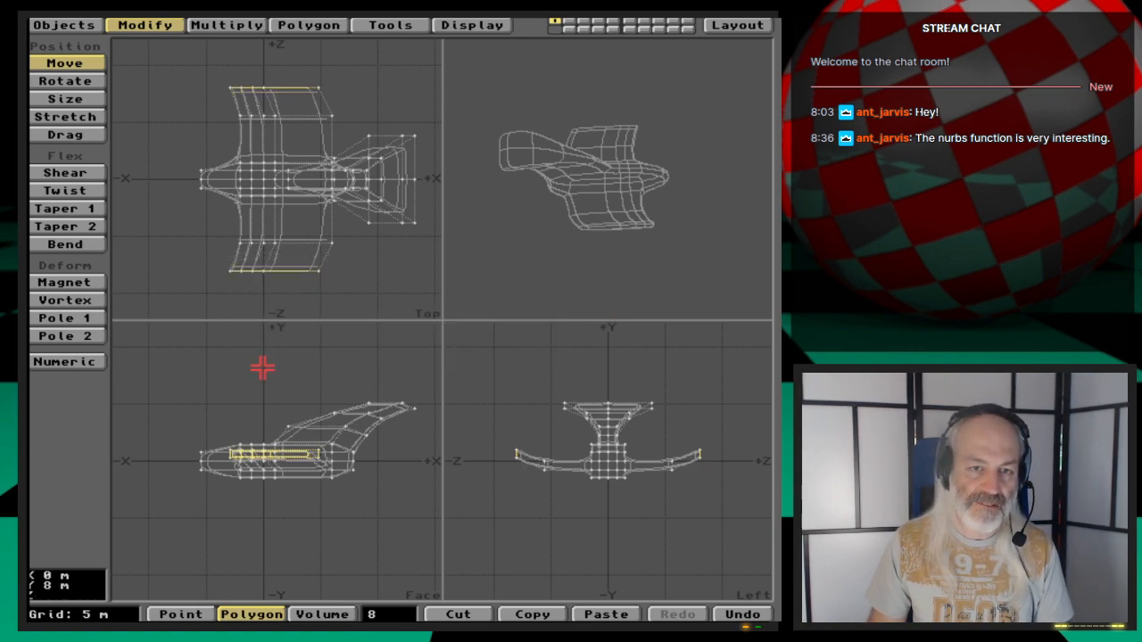
- Stretch the new wing-end polygons slightly and move them outward, upward and backward to extend the curved wings
{"action": "key", "text": "h"}
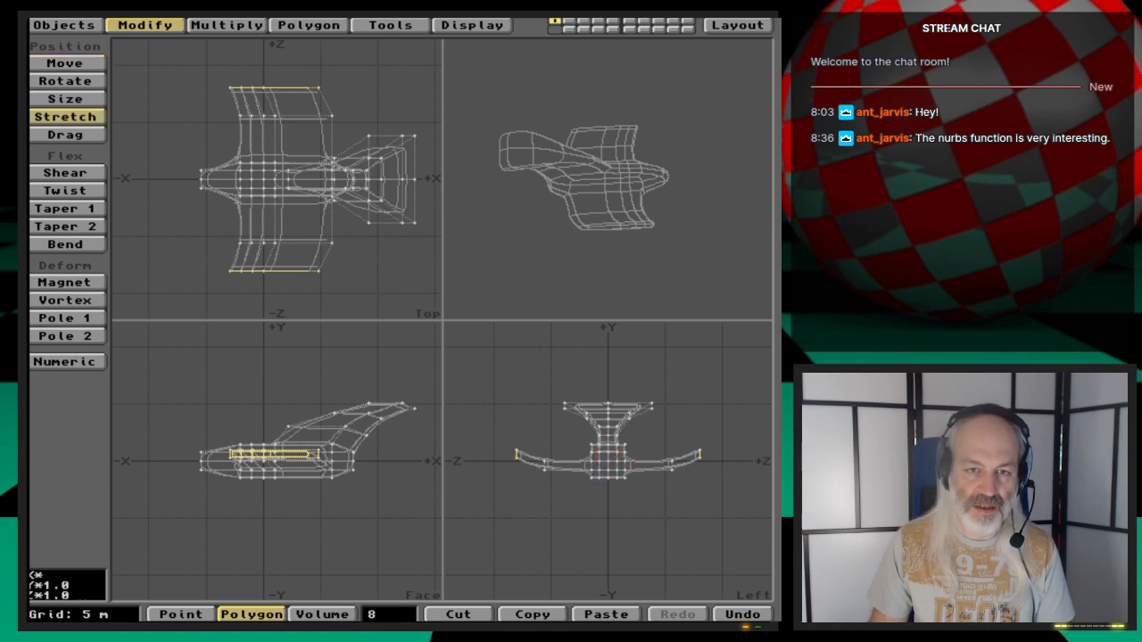
{"action": "mouse_move", "coordinate": [608, 461]}
{"action": "left_mouse_down"}
{"action": "mouse_move", "coordinate": [650, 457]}
{"action": "mouse_move", "coordinate": [608, 453]}
{"action": "mouse_move", "coordinate": [609, 420]}
{"action": "mouse_move", "coordinate": [609, 459]}
{"action": "left_mouse_up"}
{"action": "key", "text": "t"}
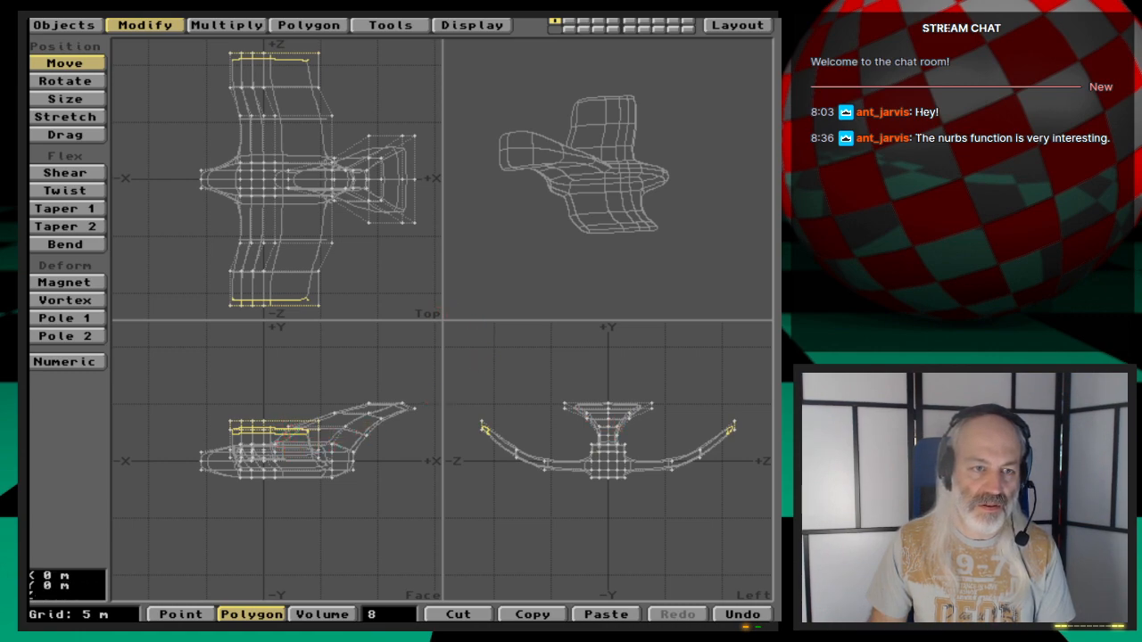
{"action": "left_click_drag", "start_coordinate": [291, 437], "coordinate": [268, 438]}
- Deselect the right wing-end polygons so only the left wing end stays selected
{"action": "left_click_drag", "start_coordinate": [576, 263], "coordinate": [584, 209]}
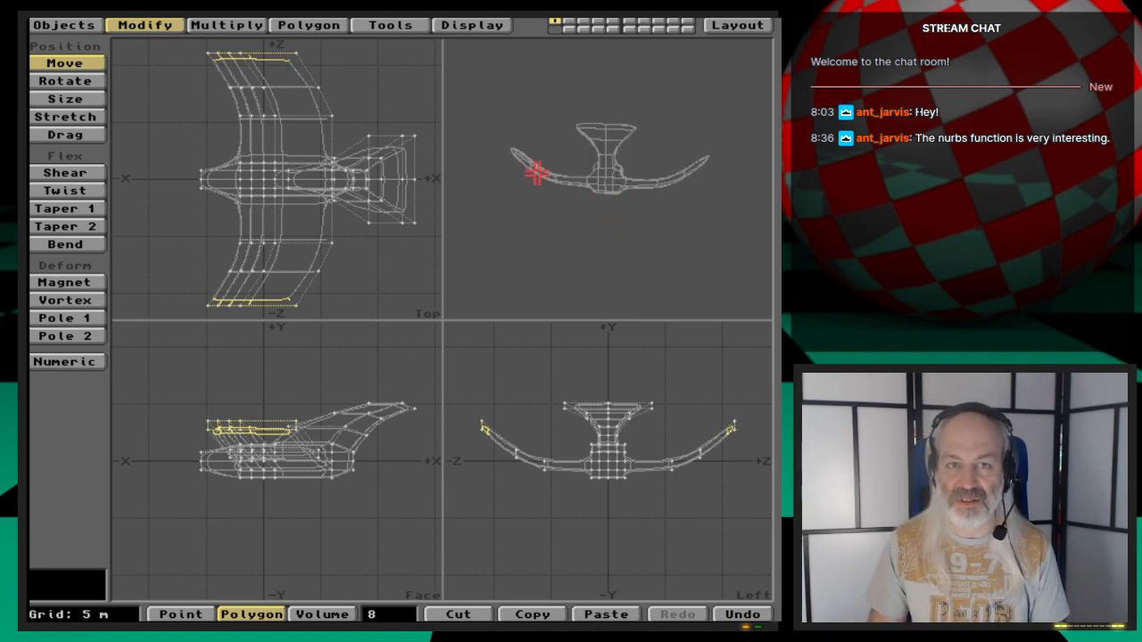
{"action": "left_click_drag", "start_coordinate": [533, 173], "coordinate": [625, 227]}
{"action": "left_click_drag", "start_coordinate": [554, 207], "coordinate": [621, 219]}
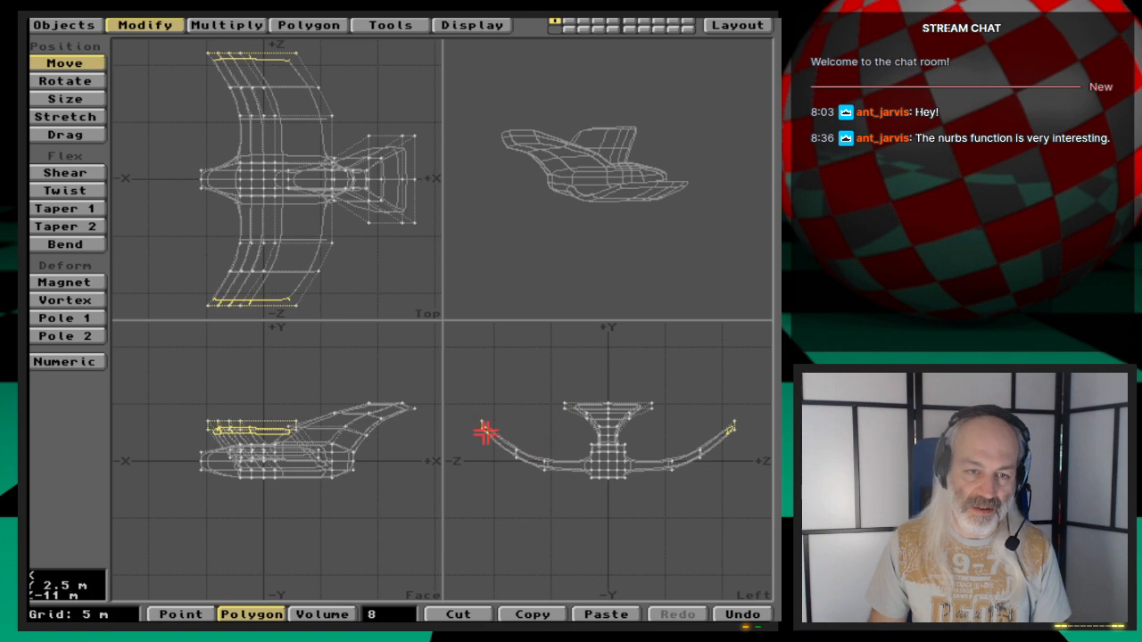
{"action": "key", "text": "g"}
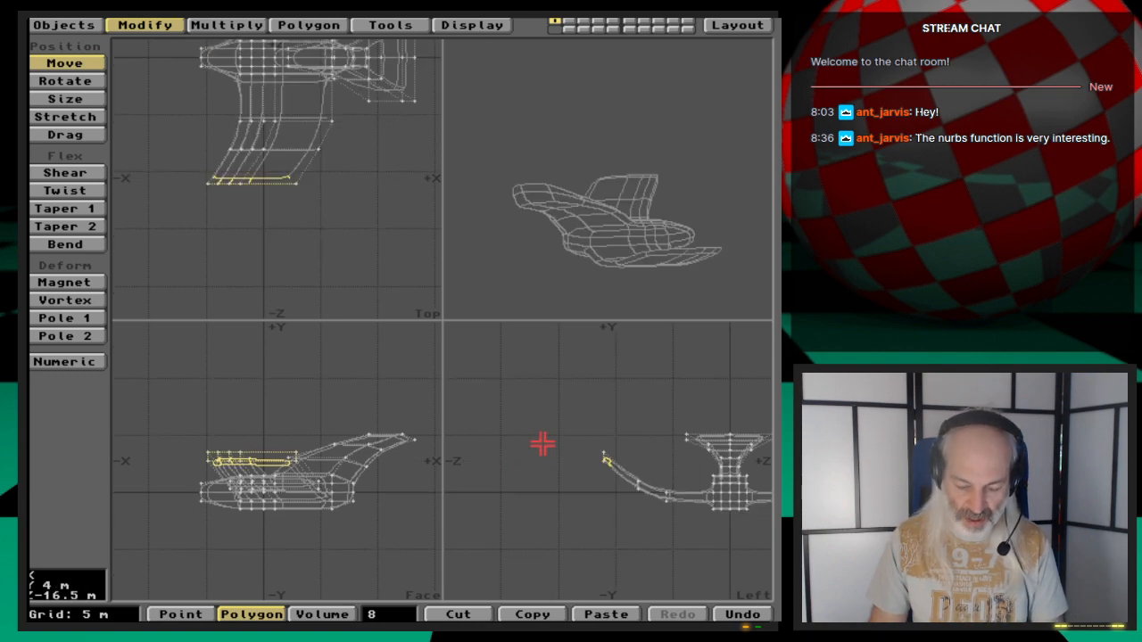
{"action": "key", "text": "period"}
{"action": "key", "text": "period"}
{"action": "key", "text": "period"}
{"action": "key", "text": "period"}
{"action": "key", "text": "period"}
{"action": "key", "text": "period"}
{"action": "key", "text": "period"}
{"action": "key", "text": "period"}
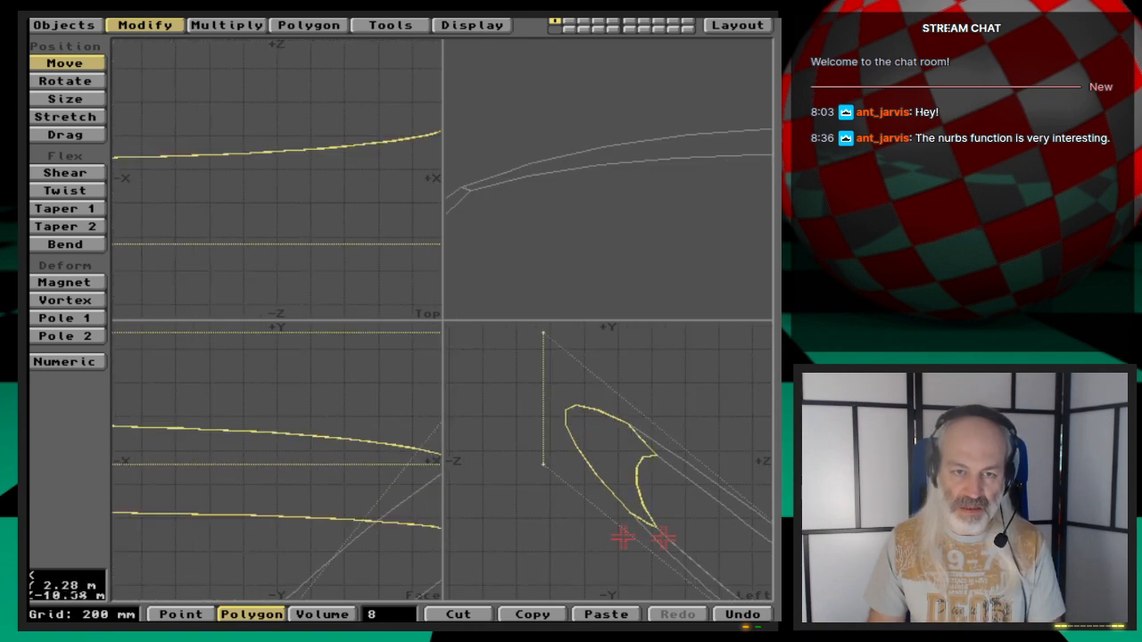
{"action": "key", "text": "comma"}
{"action": "key", "text": "comma"}
{"action": "key", "text": "comma"}
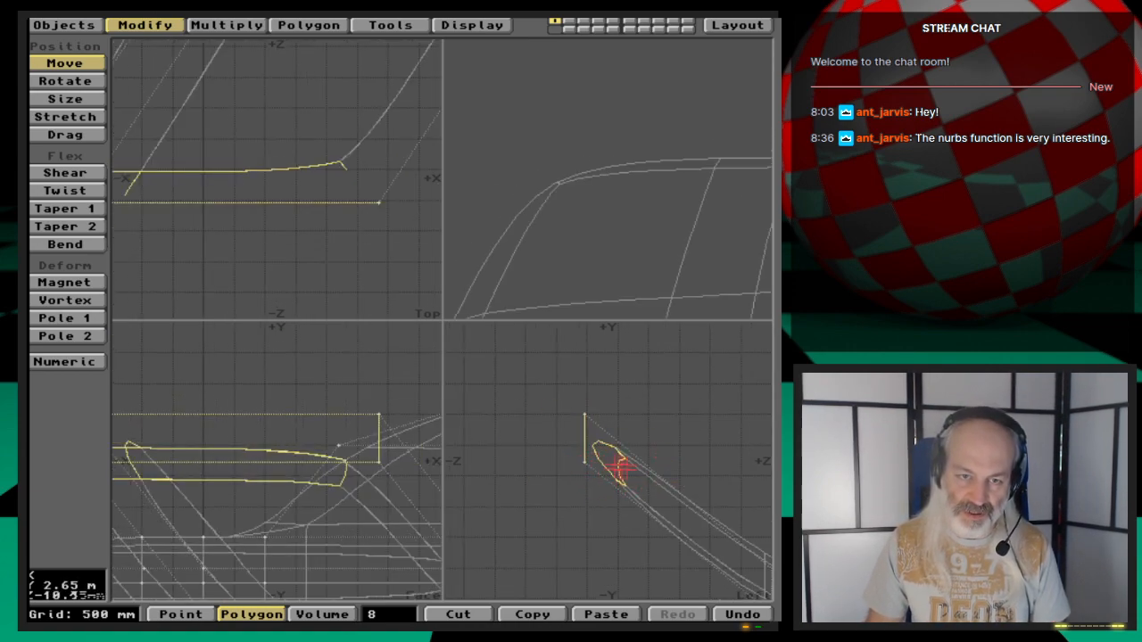
{"action": "key", "text": "space"}
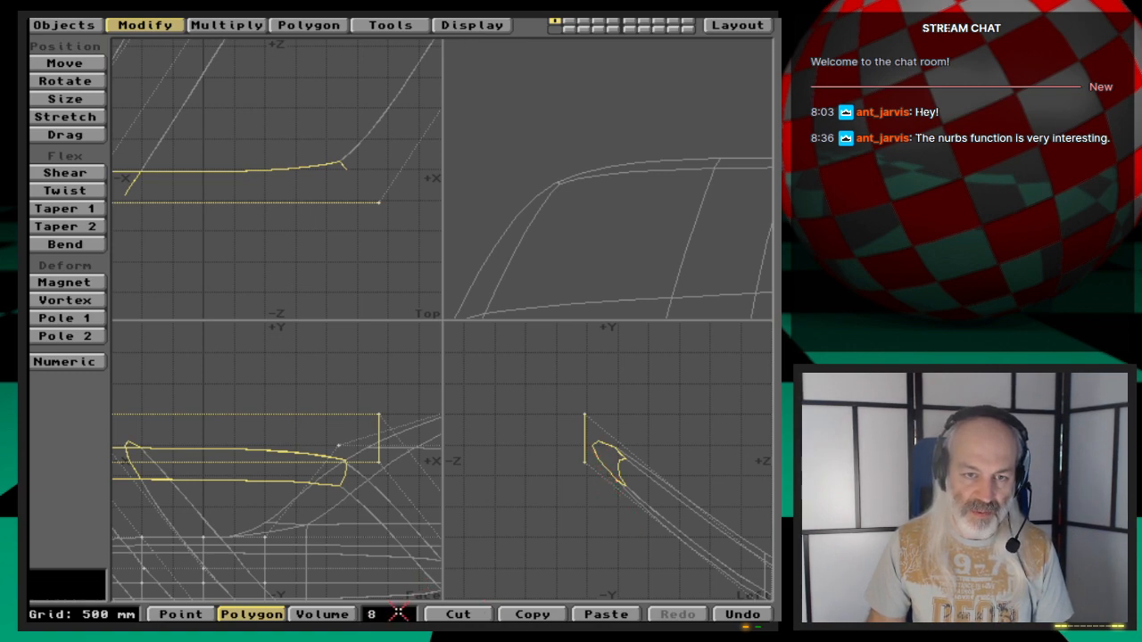
{"action": "key", "text": "a"}
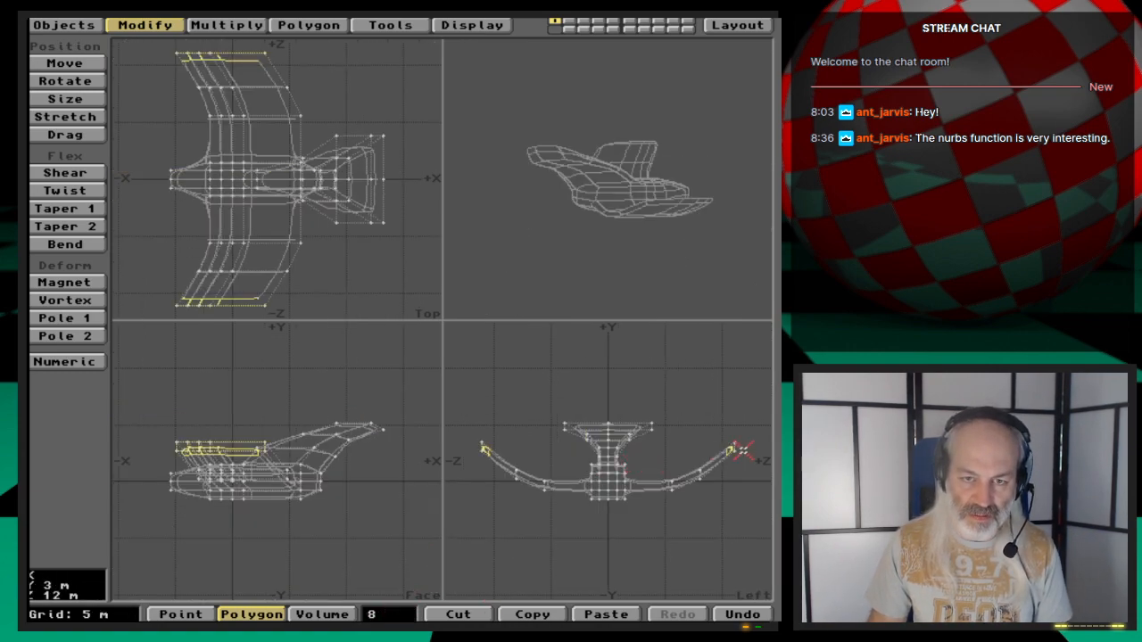
{"action": "left_click", "coordinate": [733, 446]}
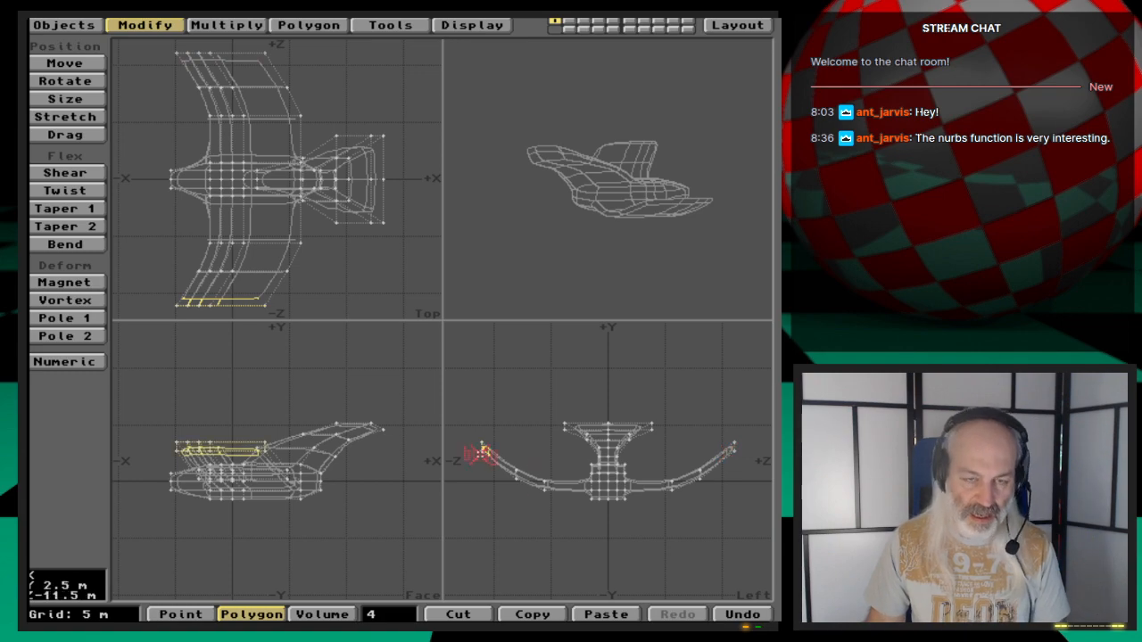
{"action": "key", "text": "shift+a"}
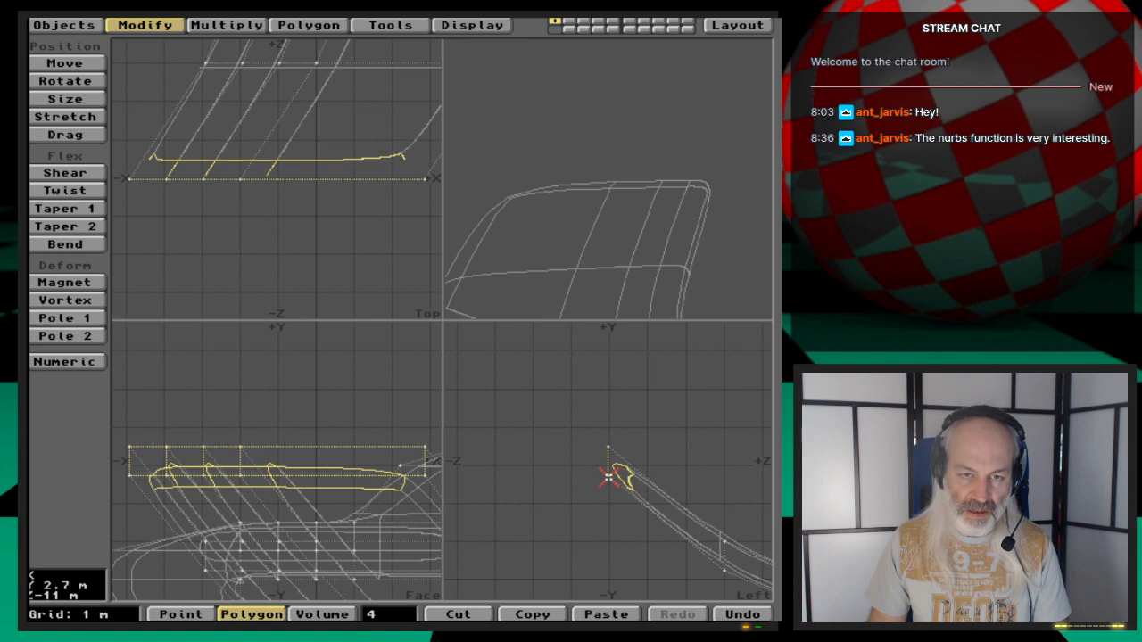
- Select a point at the left wing tip and inspect its coordinates in Point Info
{"action": "key", "text": "y"}
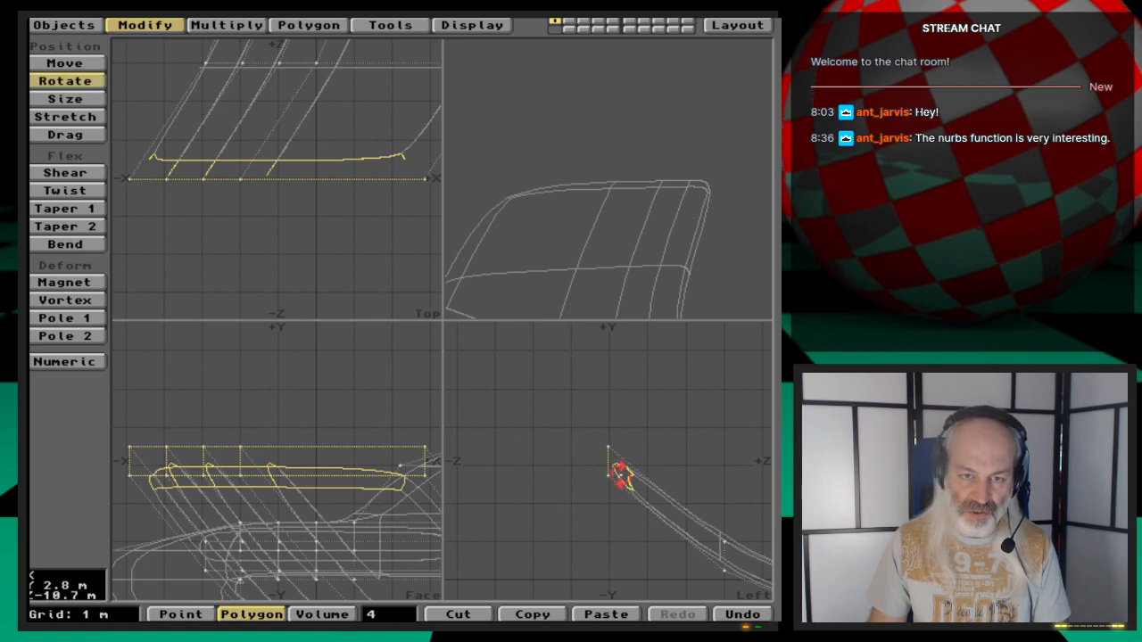
{"action": "key", "text": "space"}
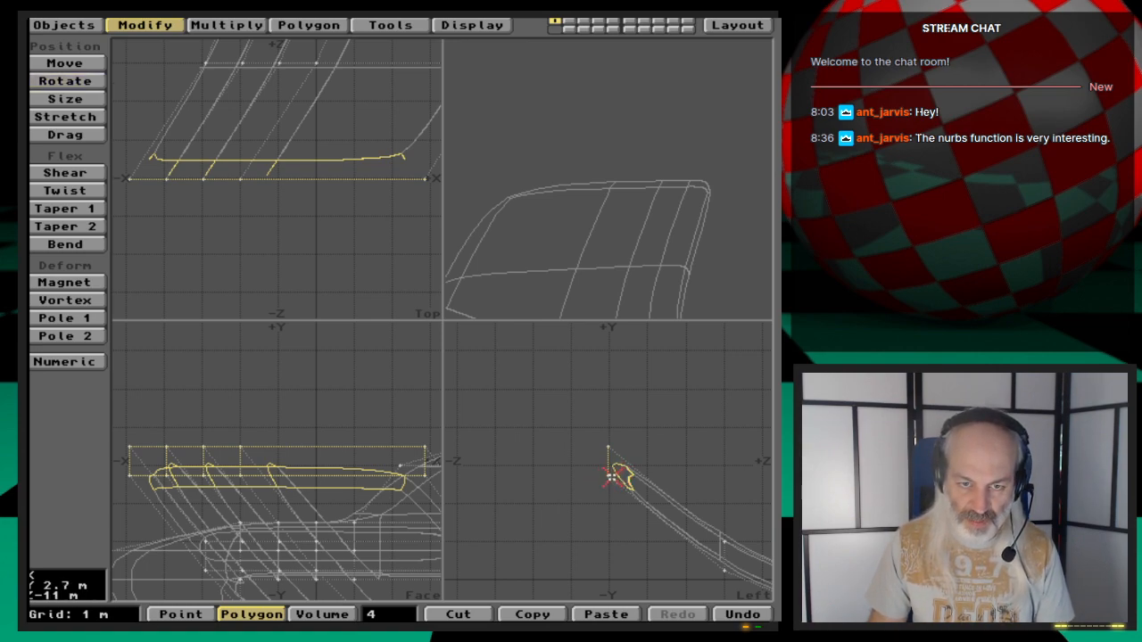
{"action": "key", "text": "space"}
{"action": "key", "text": "space"}
{"action": "key", "text": "space"}
{"action": "left_click", "coordinate": [610, 477]}
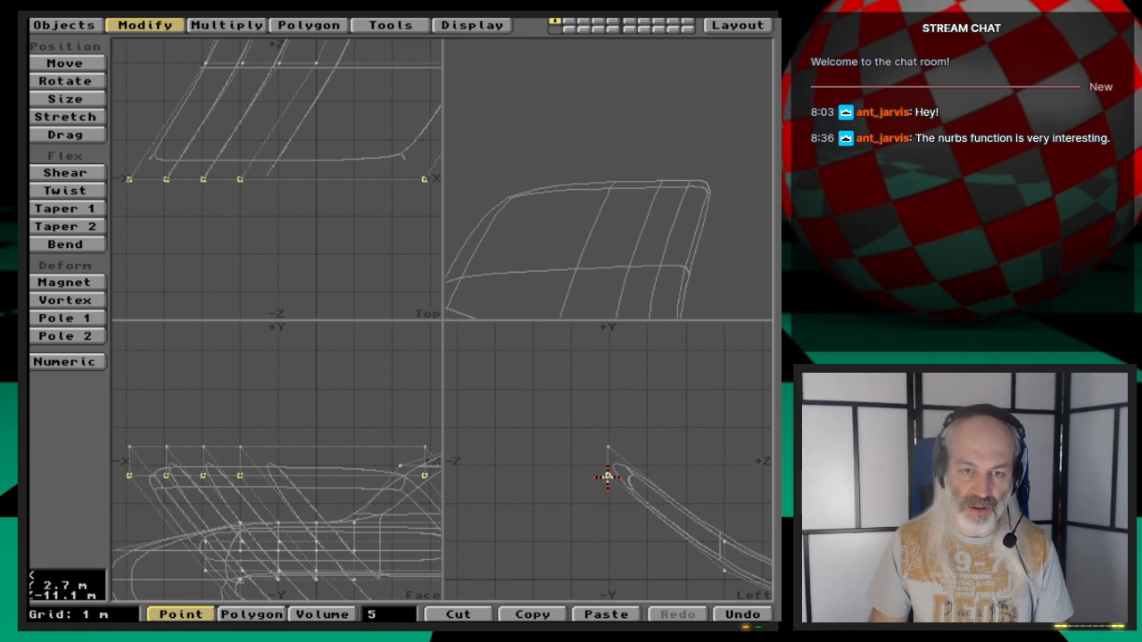
{"action": "key", "text": "i"}
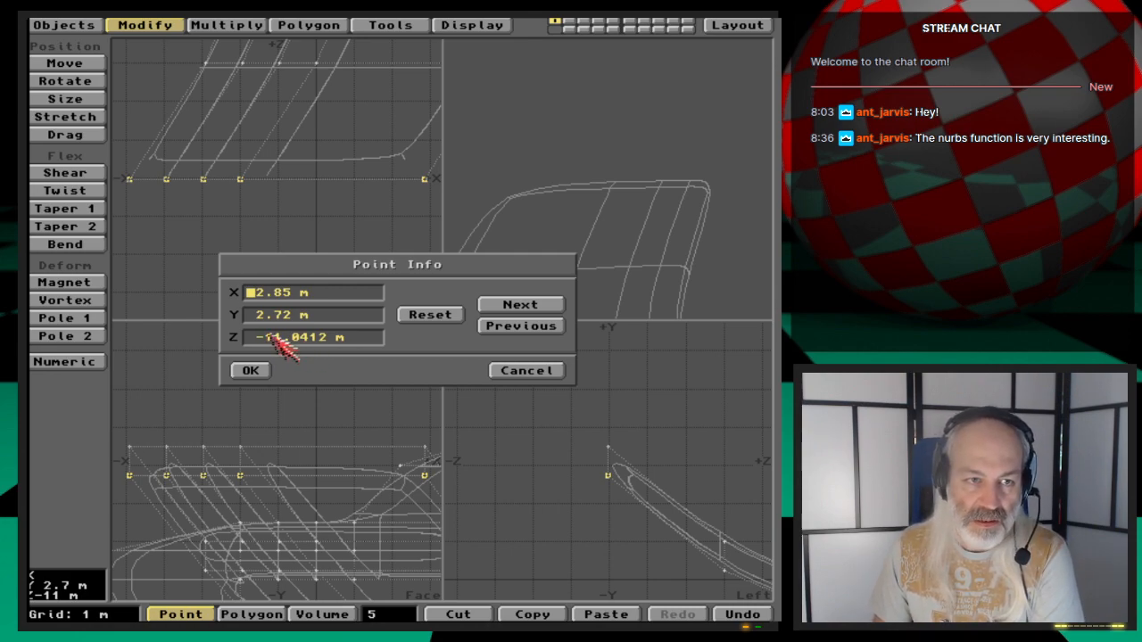
{"action": "left_click", "coordinate": [526, 372]}
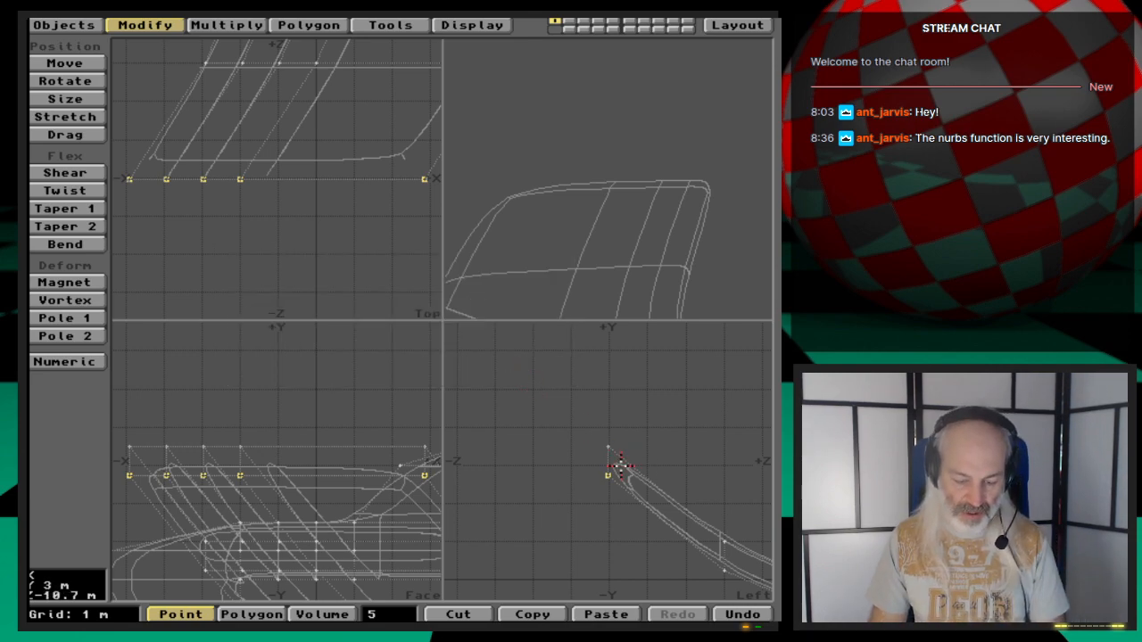
{"action": "key", "text": "y"}
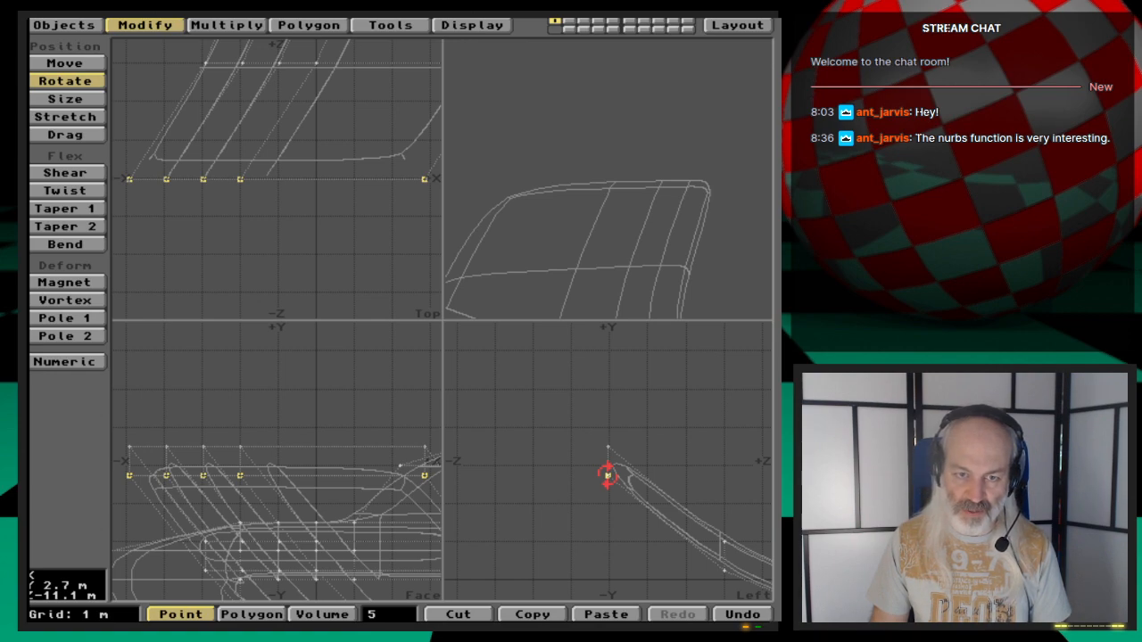
{"action": "left_click", "coordinate": [607, 474]}
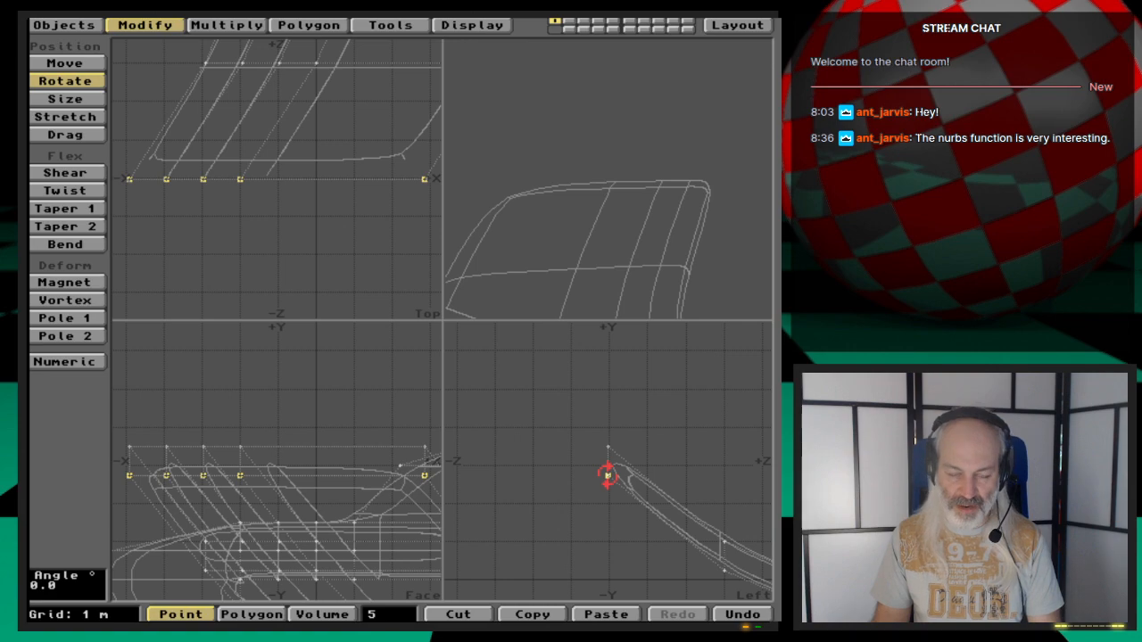
{"action": "key", "text": "n"}
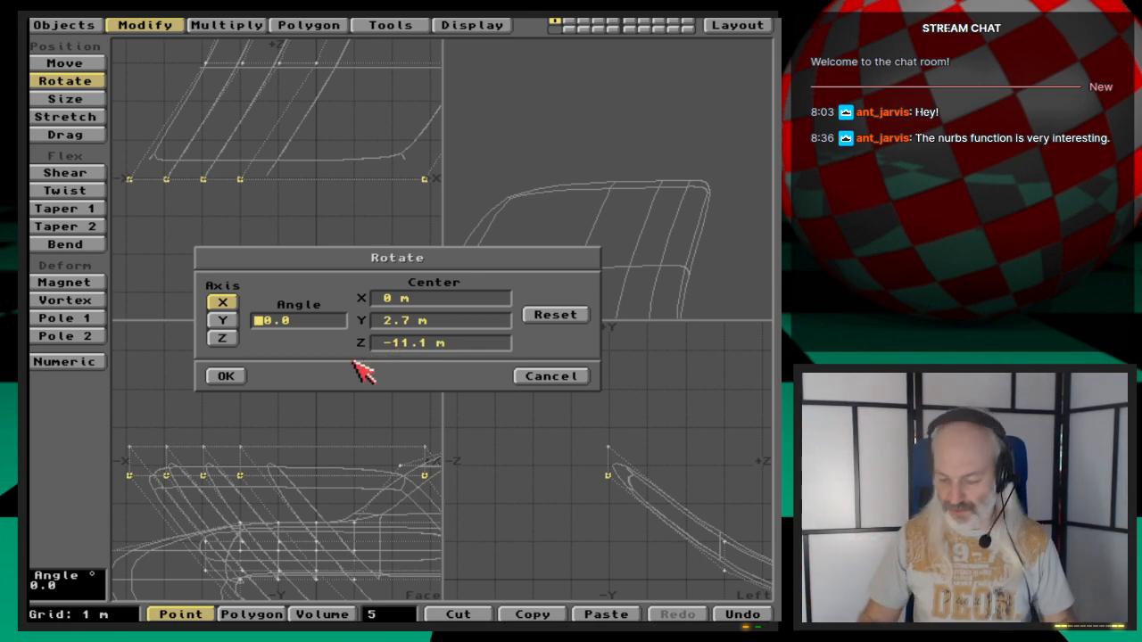
{"action": "key", "text": "Tab"}
{"action": "key", "text": "Return"}
{"action": "key", "text": "Return"}
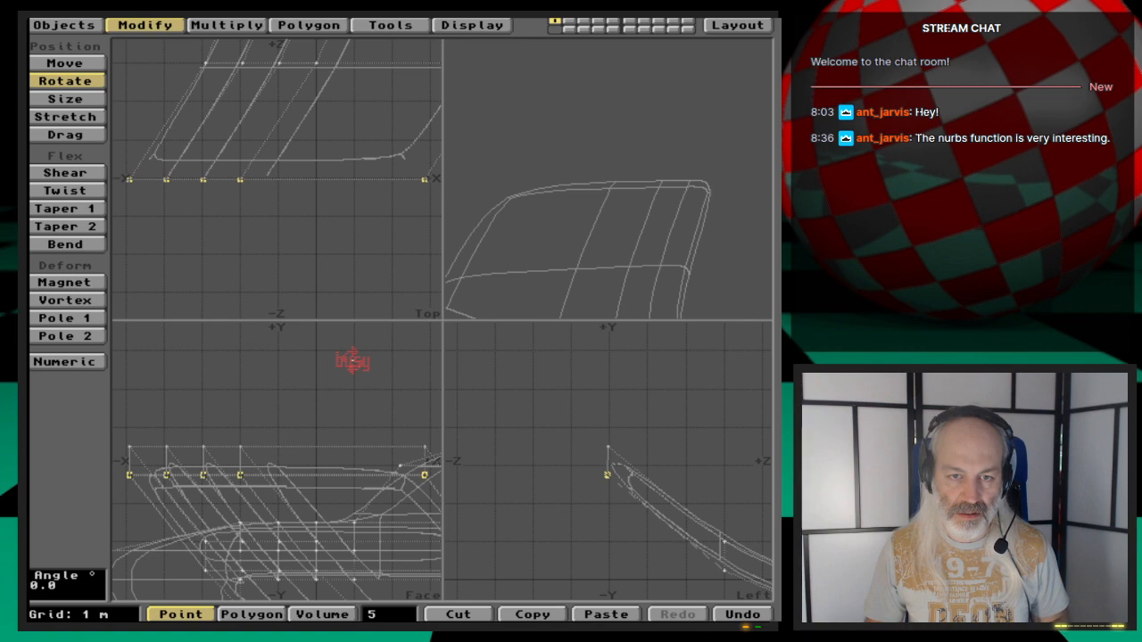
{"action": "key", "text": "u"}
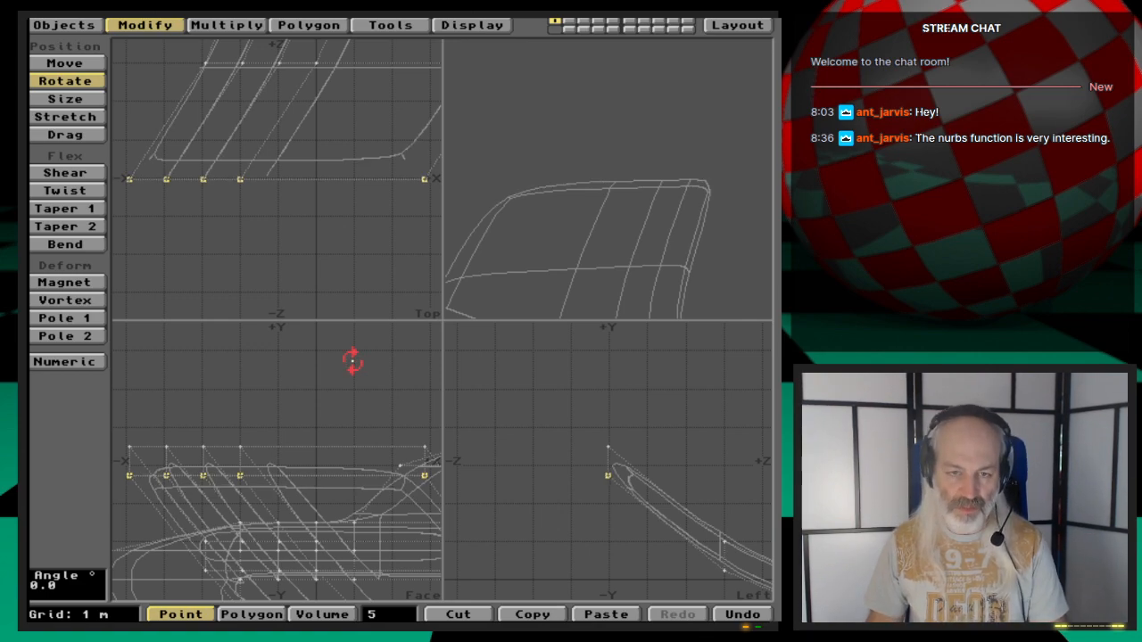
- Try rotating the left wing-end polygons 45° about the X axis
{"action": "key", "text": "space"}
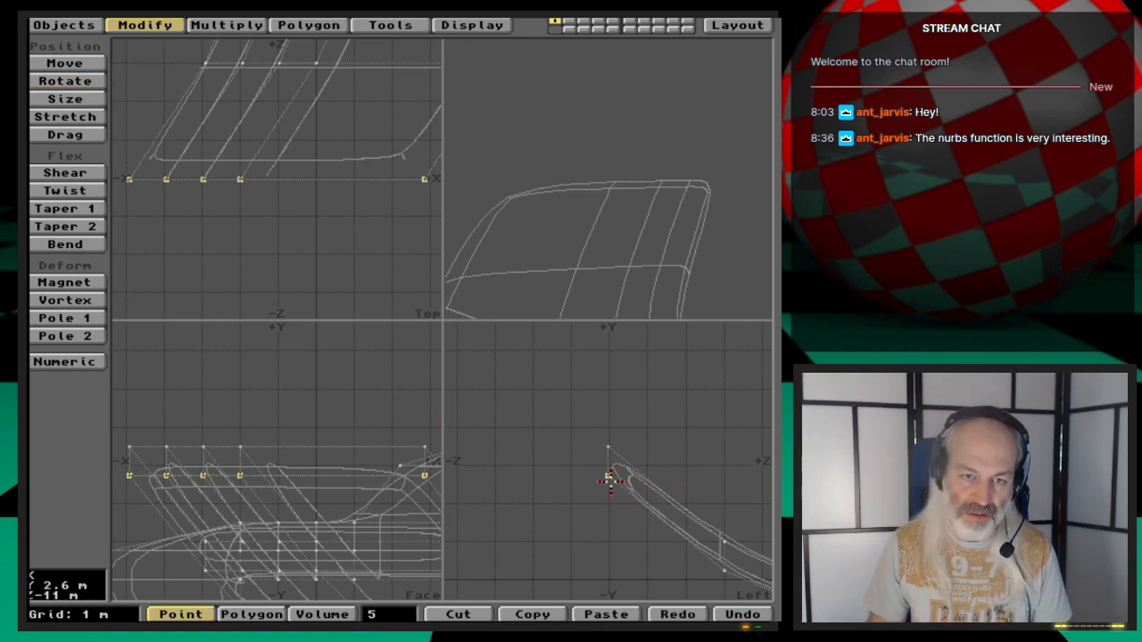
{"action": "left_click", "coordinate": [609, 479]}
{"action": "key", "text": "space"}
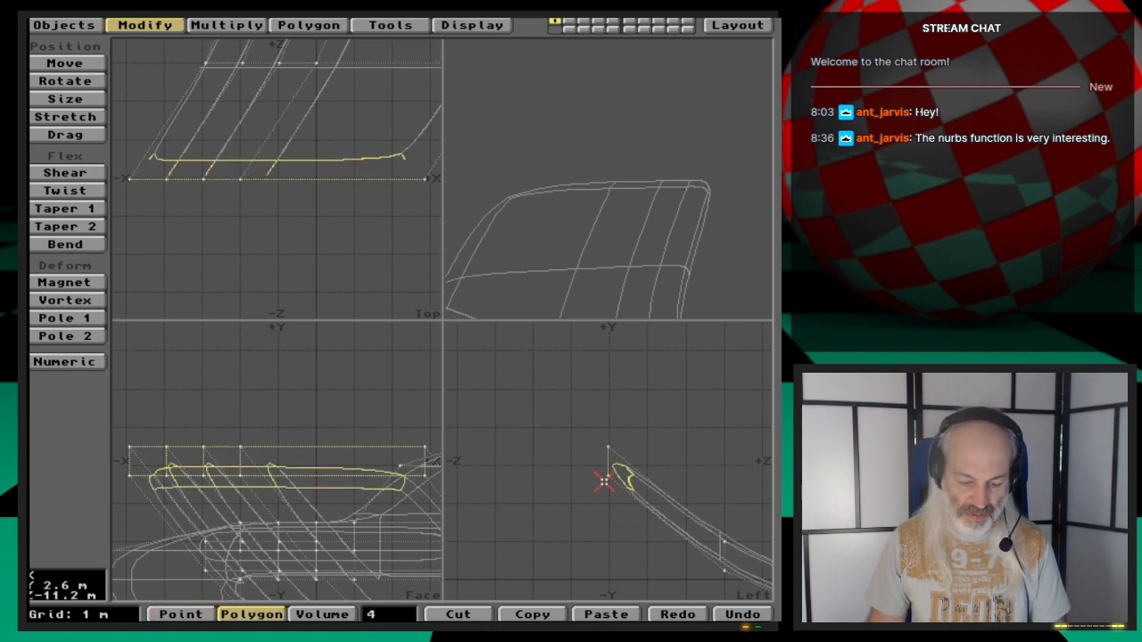
{"action": "key", "text": "y"}
{"action": "key", "text": "n"}
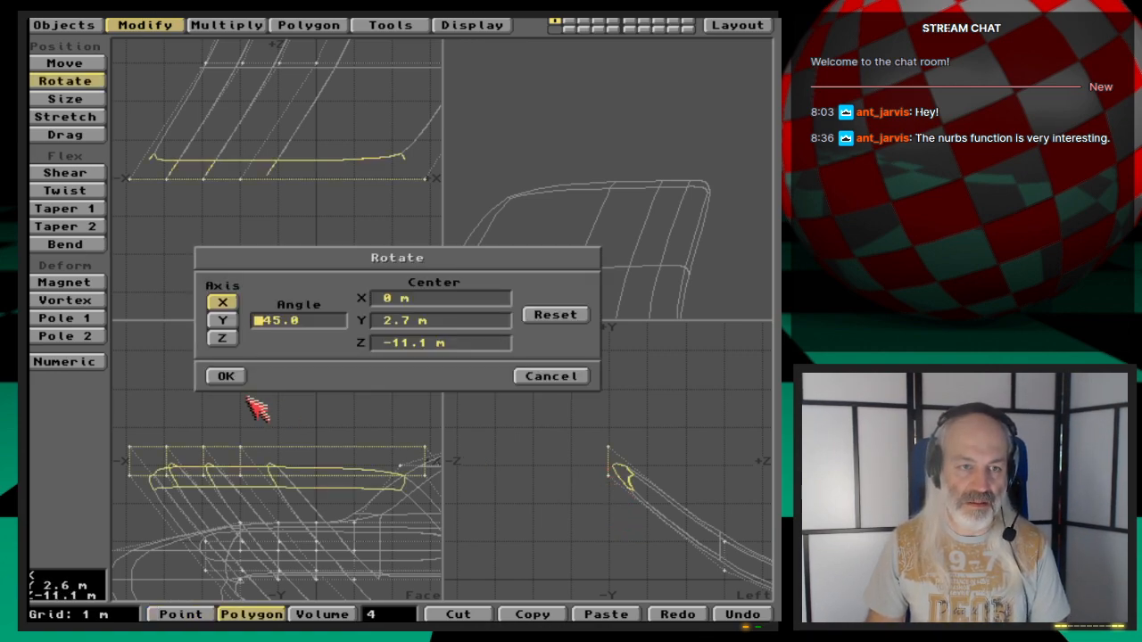
{"action": "left_click", "coordinate": [230, 375]}
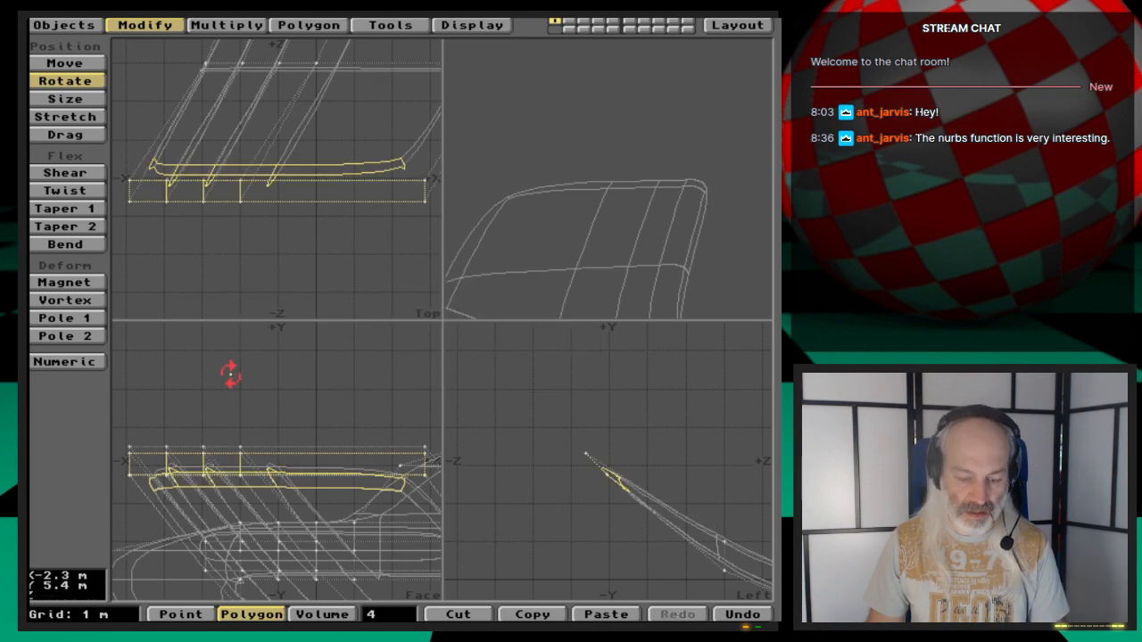
{"action": "key", "text": "u"}
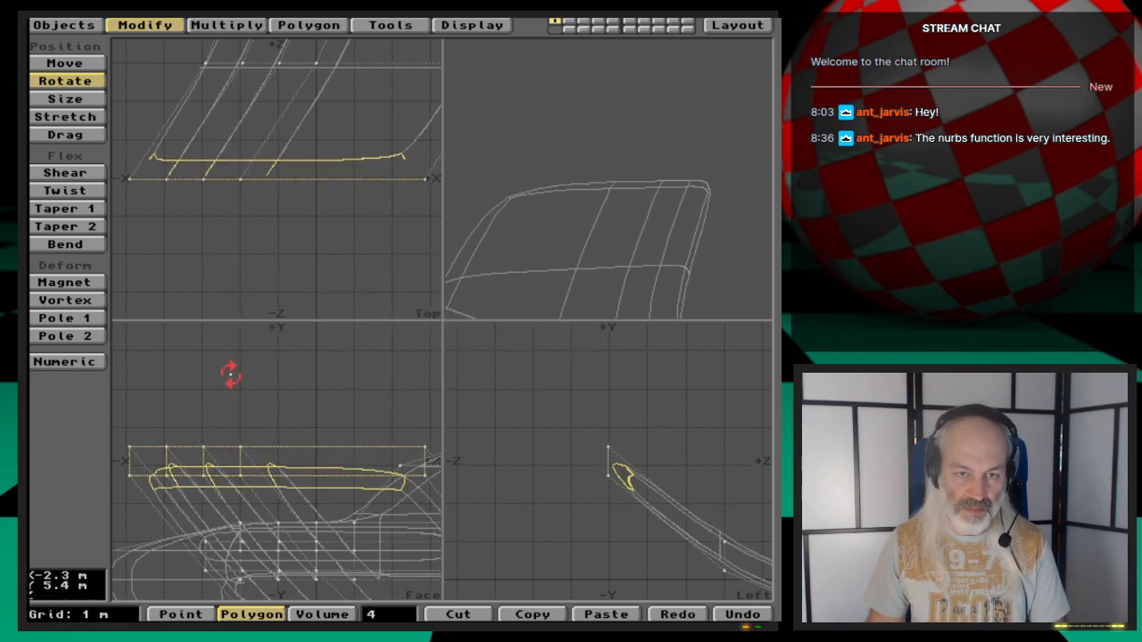
- Rotate the left wing-end polygons -45° about the X axis around center 0 m, 2.7 m, -11.1 m
{"action": "type", "text": "n"}
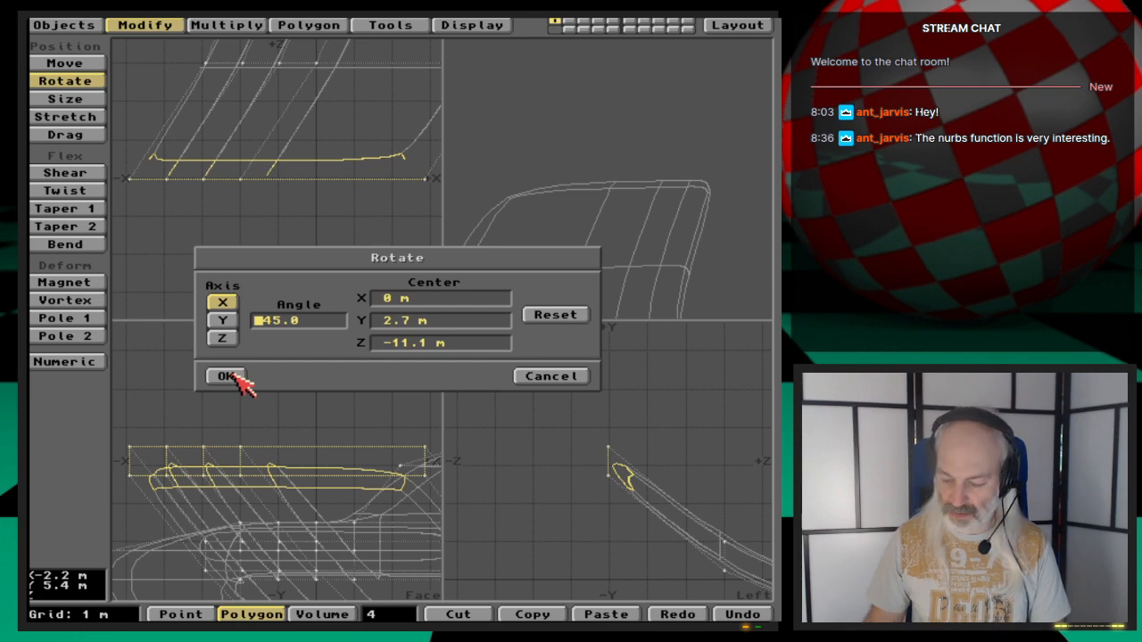
{"action": "type", "text": "-"}
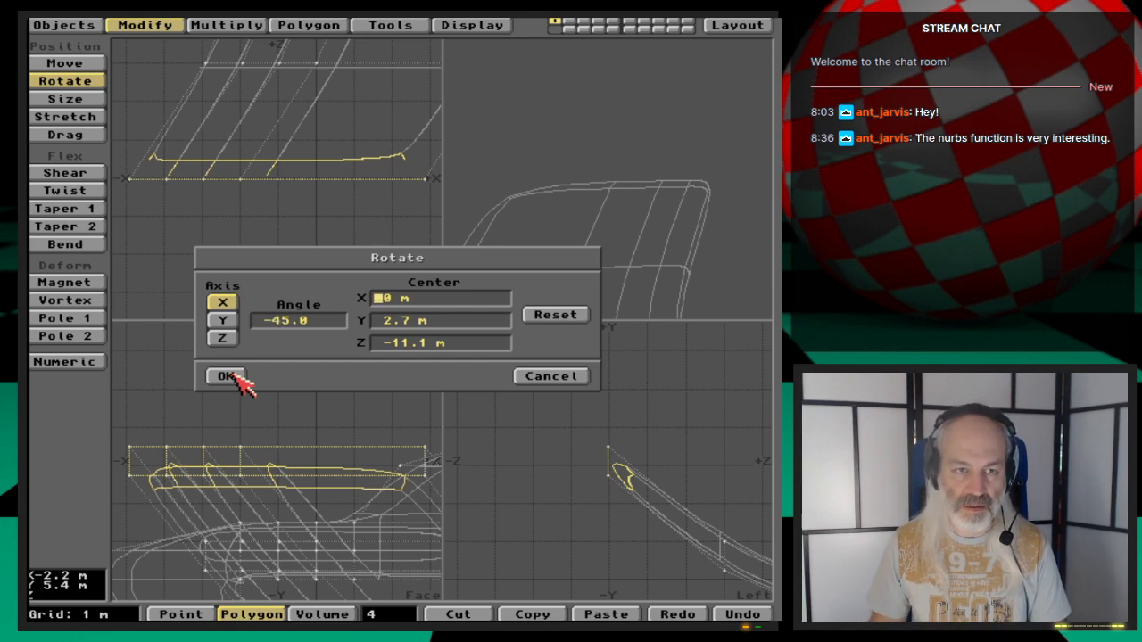
{"action": "key", "text": "Return"}
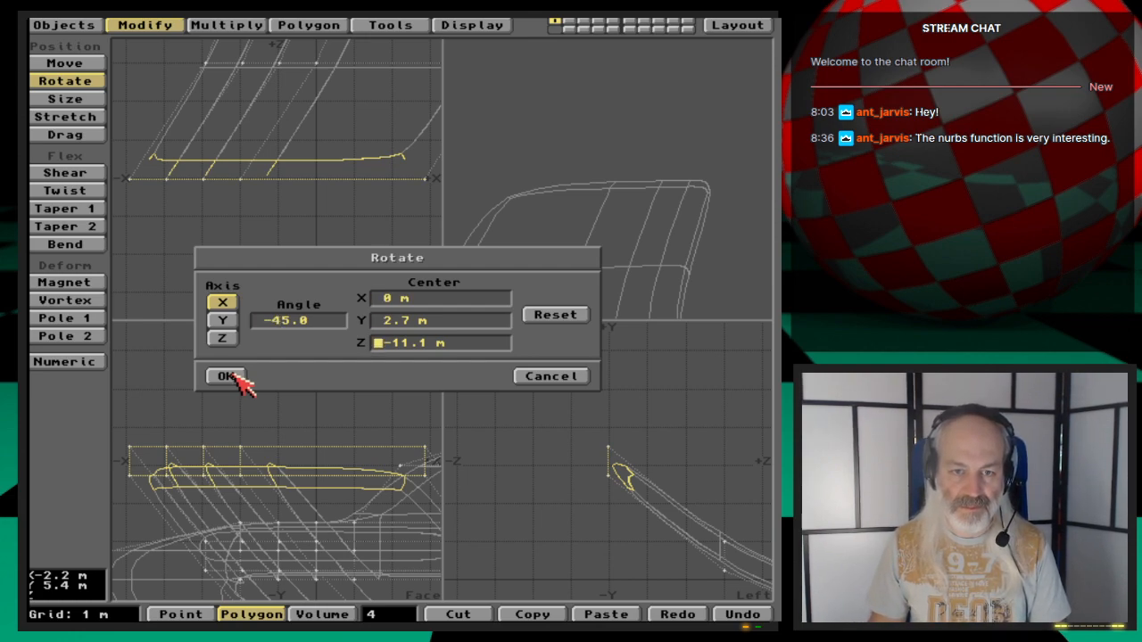
{"action": "left_click", "coordinate": [225, 375]}
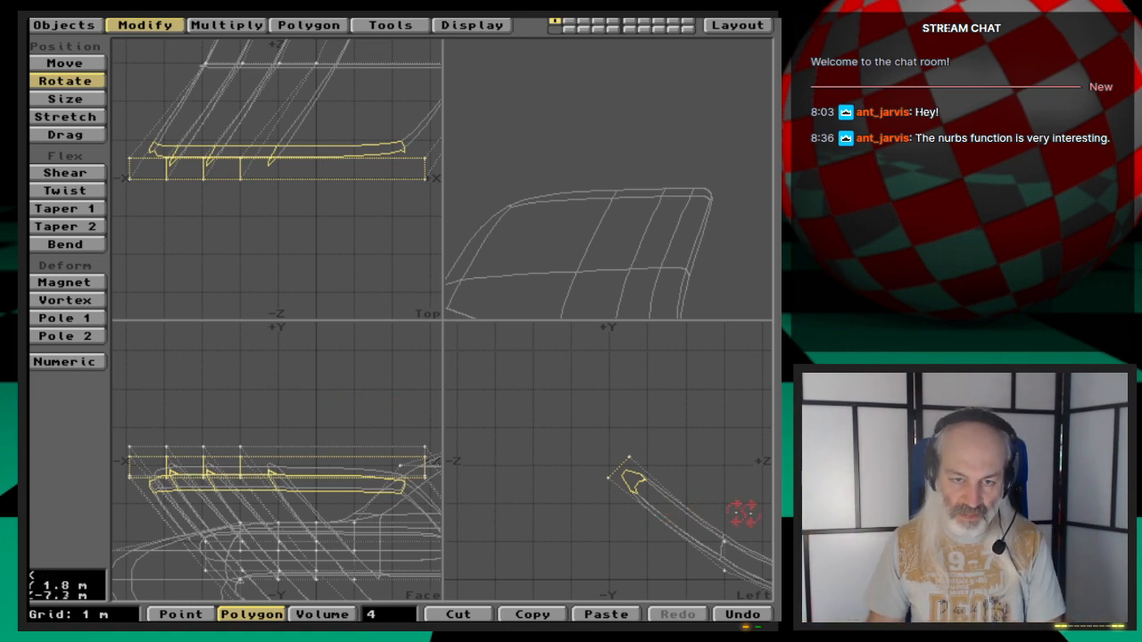
{"action": "key", "text": "comma"}
{"action": "key", "text": "comma"}
{"action": "key", "text": "comma"}
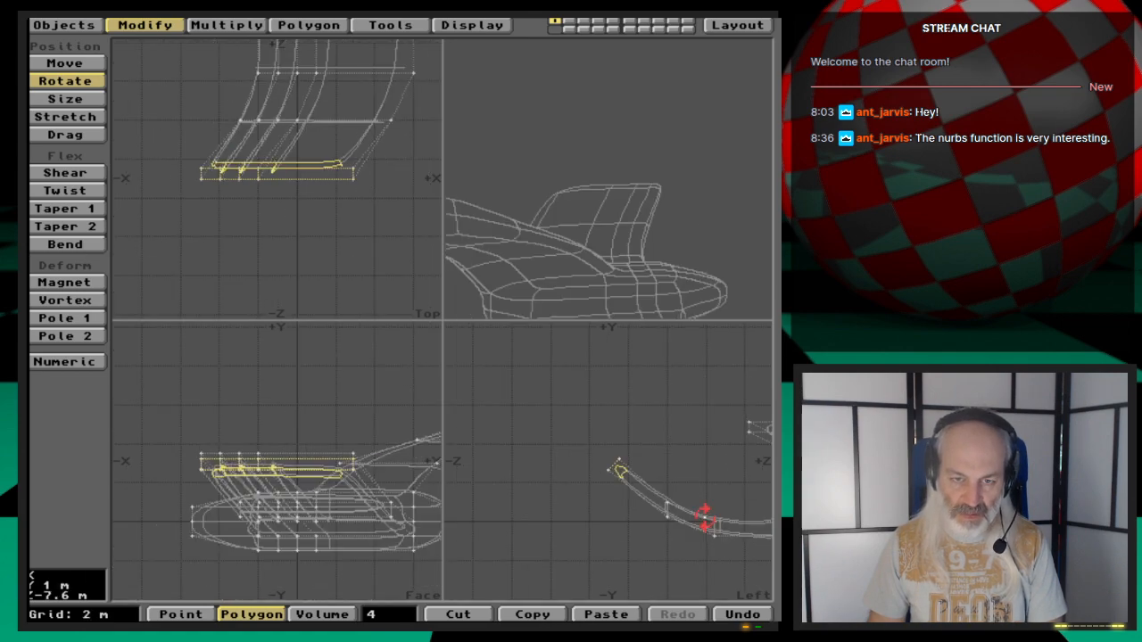
{"action": "key", "text": "period"}
{"action": "key", "text": "period"}
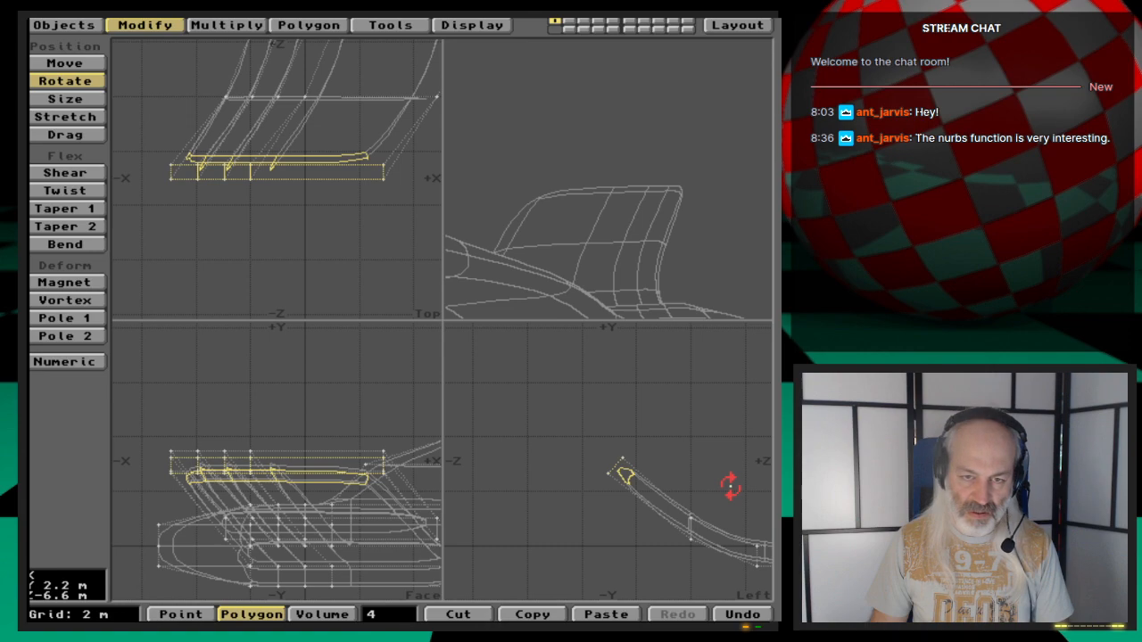
- Try rotating the right wing-end polygons 45° about X around center 0 m, 2.7 m, 11.1 m, then undo it
{"action": "key", "text": "a"}
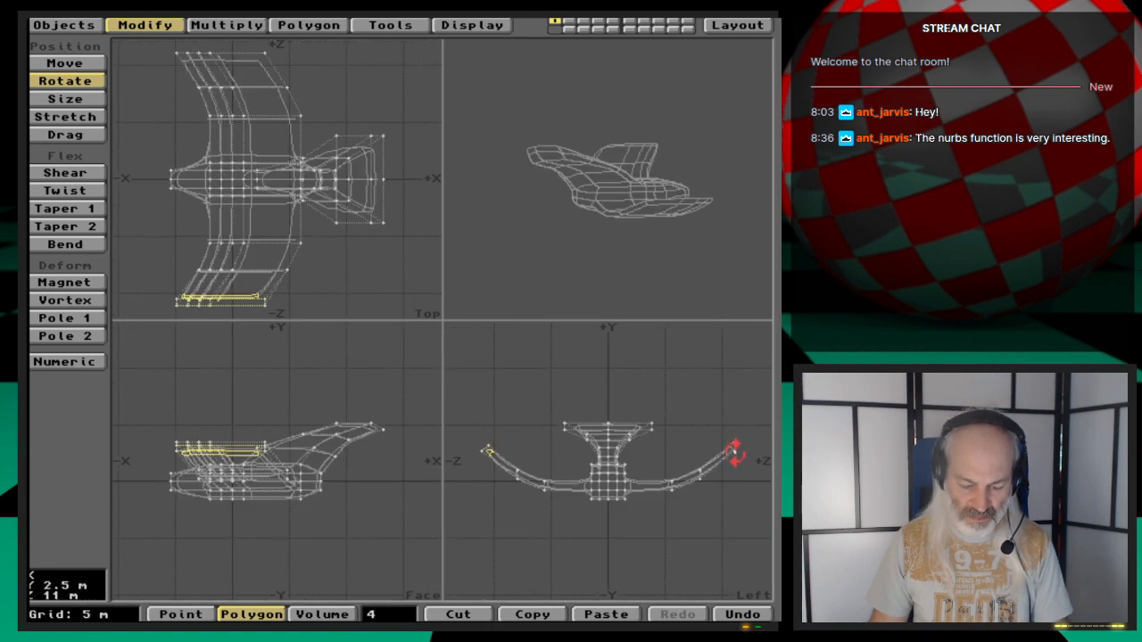
{"action": "key", "text": "g"}
{"action": "key", "text": "period"}
{"action": "key", "text": "period"}
{"action": "key", "text": "period"}
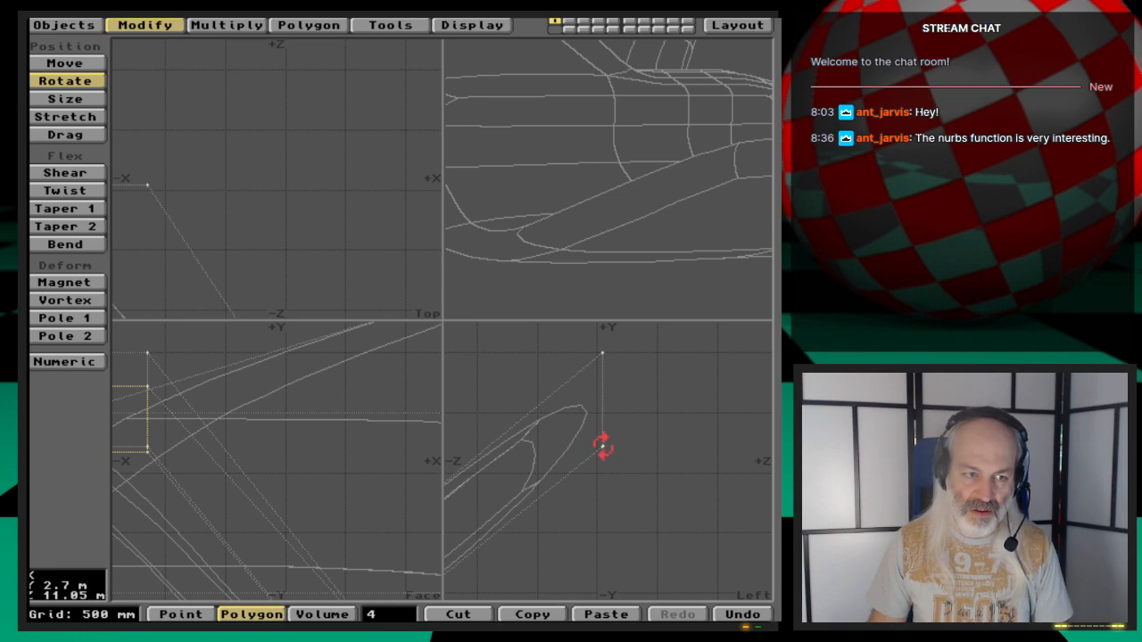
{"action": "key", "text": "n"}
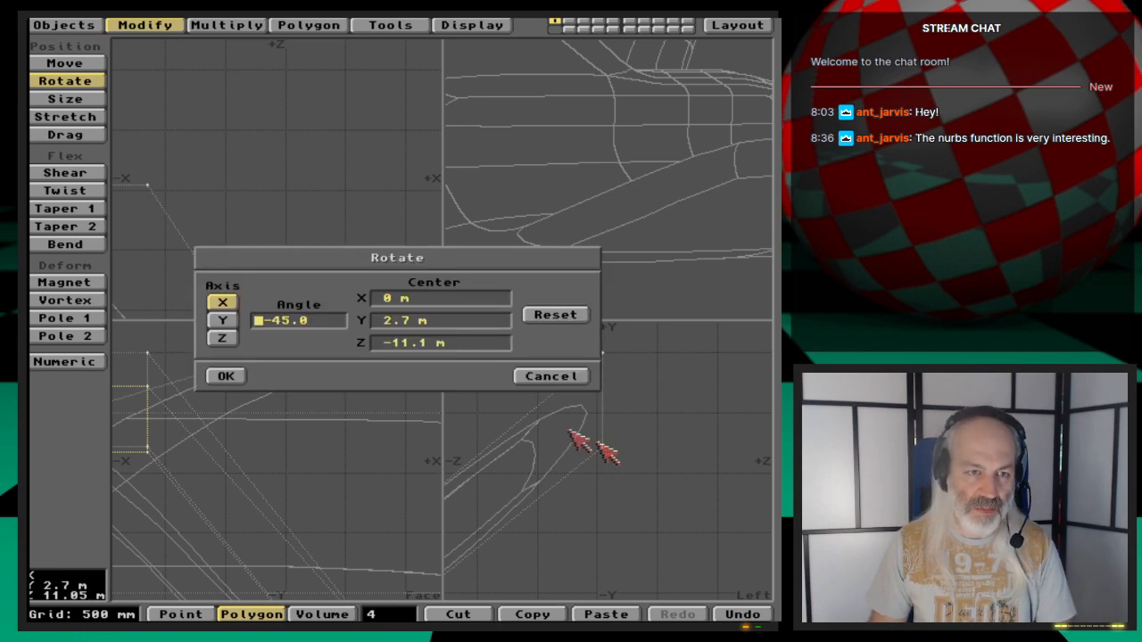
{"action": "key", "text": "Delete"}
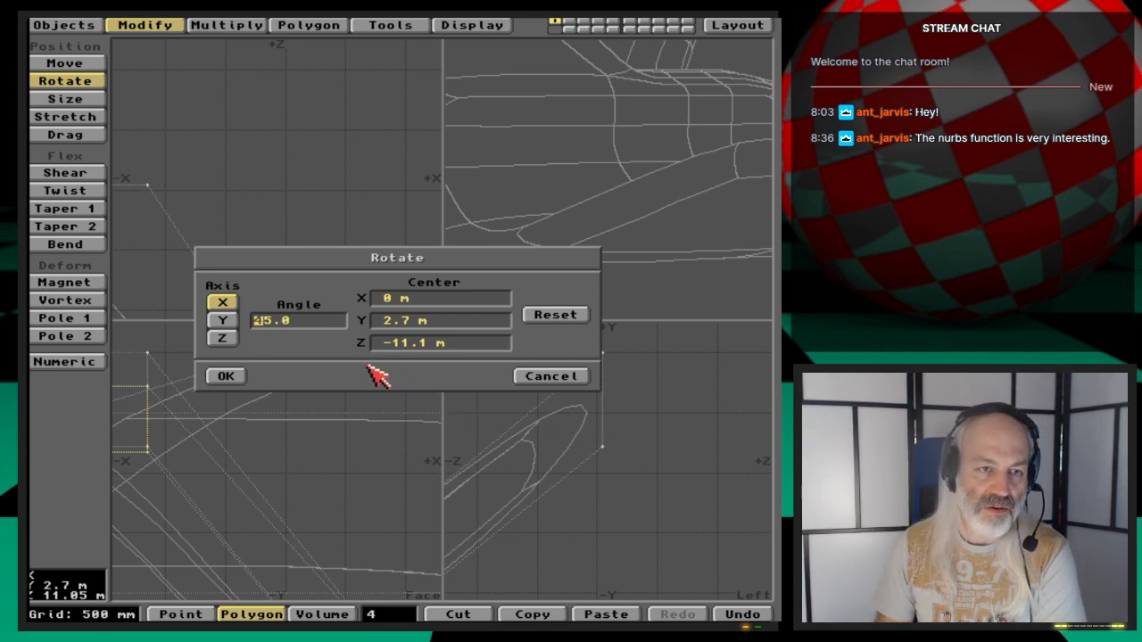
{"action": "key", "text": "Tab"}
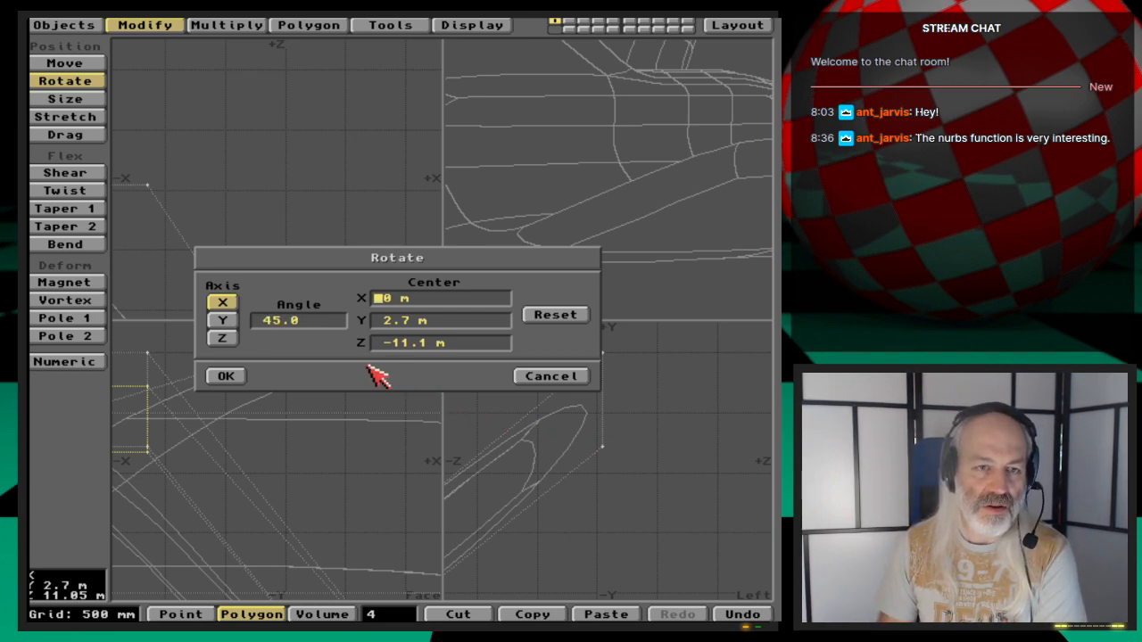
{"action": "key", "text": "Tab"}
{"action": "key", "text": "Tab"}
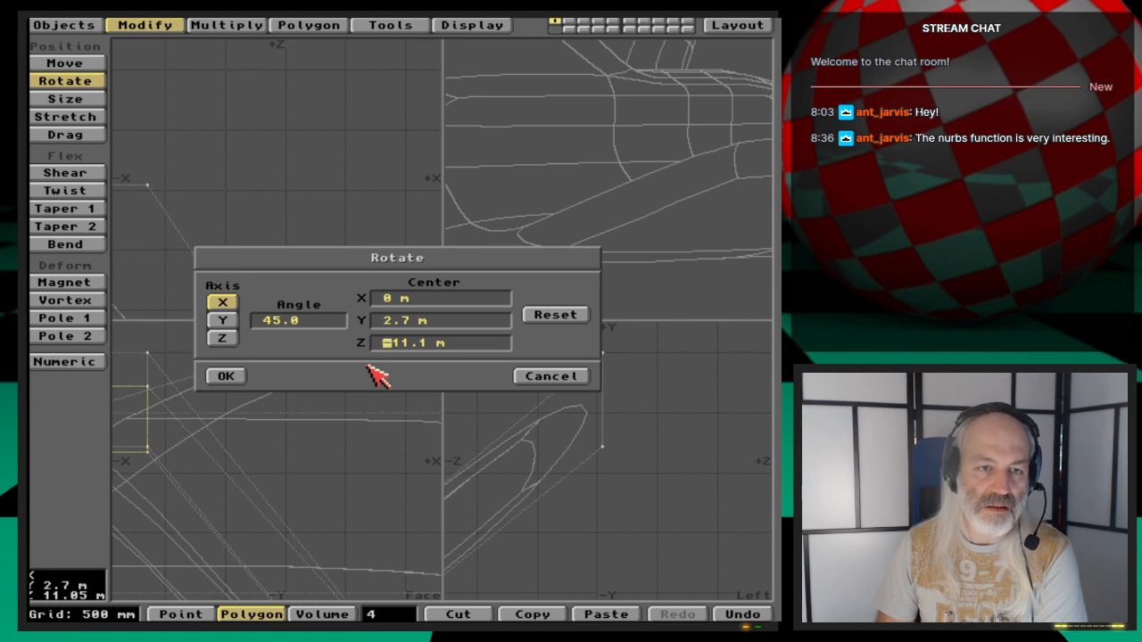
{"action": "key", "text": "Delete"}
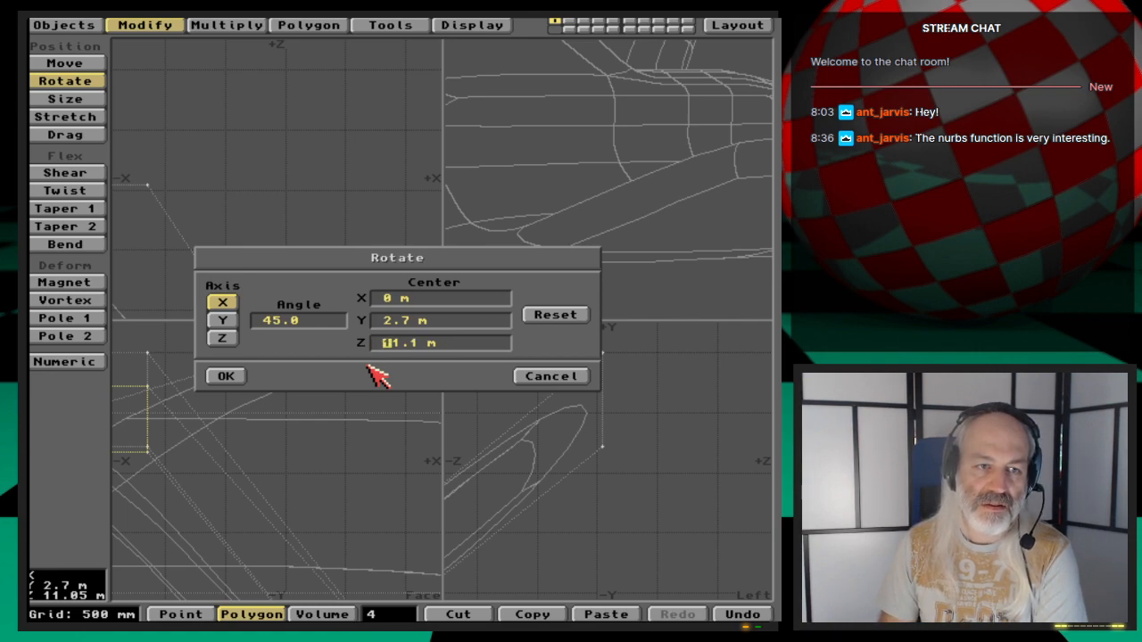
{"action": "key", "text": "Return"}
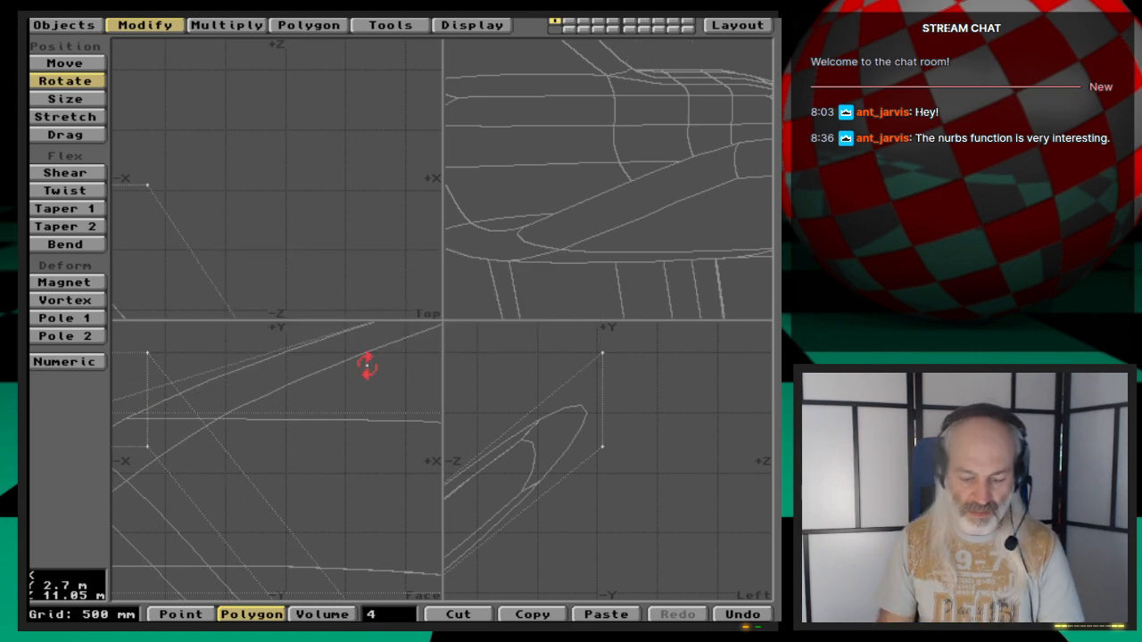
{"action": "key", "text": "u"}
- Deselect everything and lasso-select the right wing-end polygons in the side view
{"action": "key", "text": "space"}
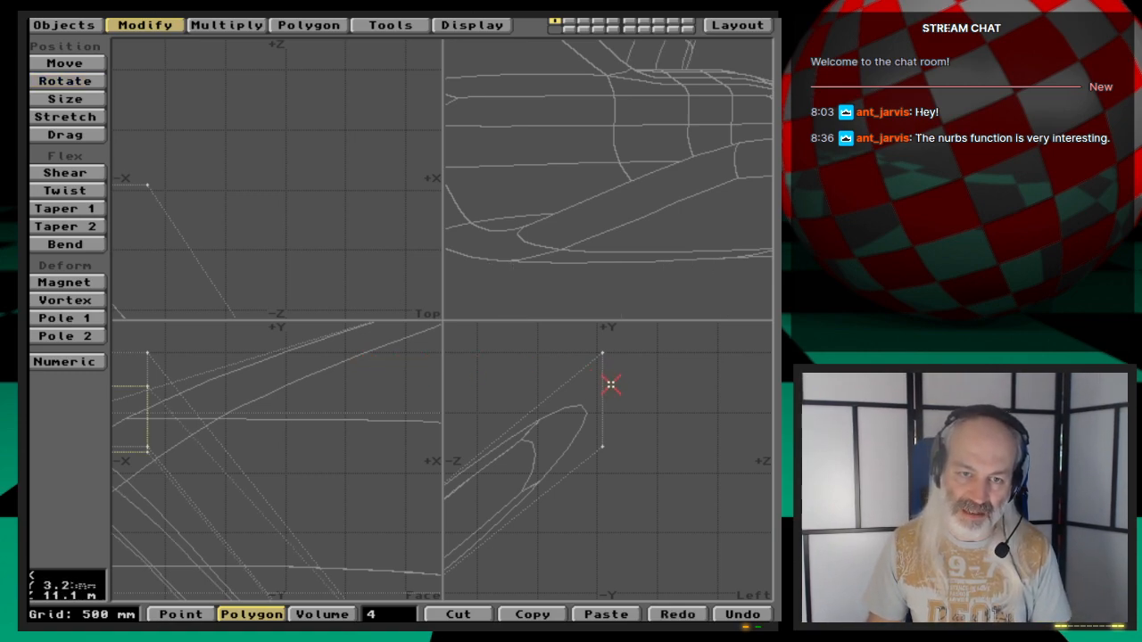
{"action": "key", "text": "slash"}
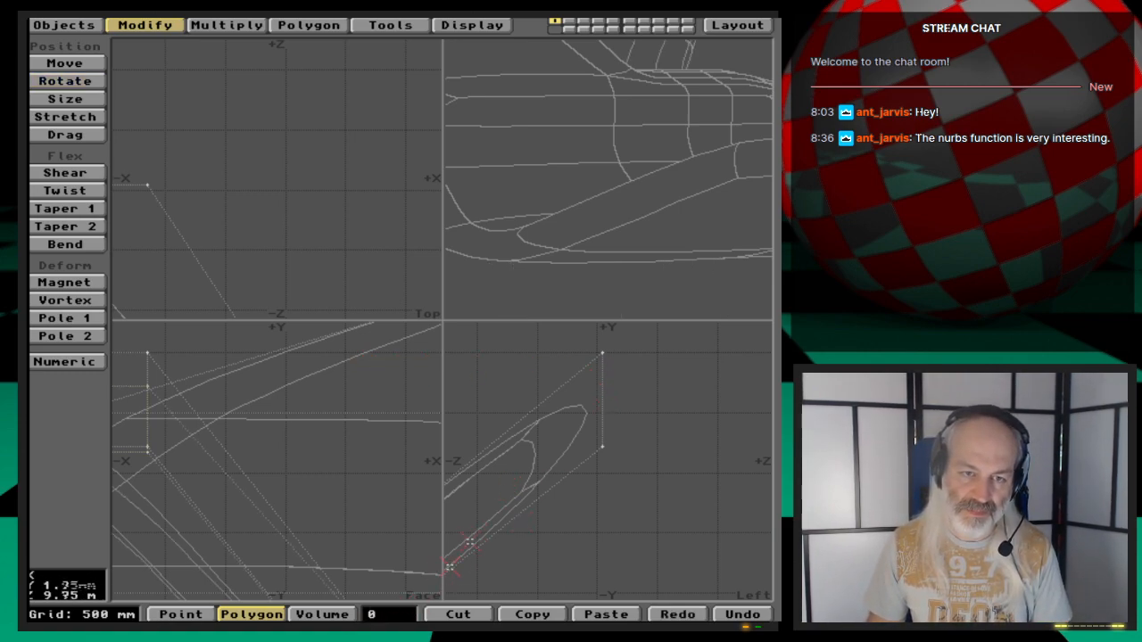
{"action": "mouse_move", "coordinate": [601, 428]}
{"action": "left_mouse_down"}
{"action": "mouse_move", "coordinate": [602, 352]}
{"action": "mouse_move", "coordinate": [609, 490]}
{"action": "left_mouse_up"}
{"action": "left_click_drag", "start_coordinate": [471, 448], "coordinate": [516, 579]}
{"action": "left_click", "coordinate": [469, 464]}
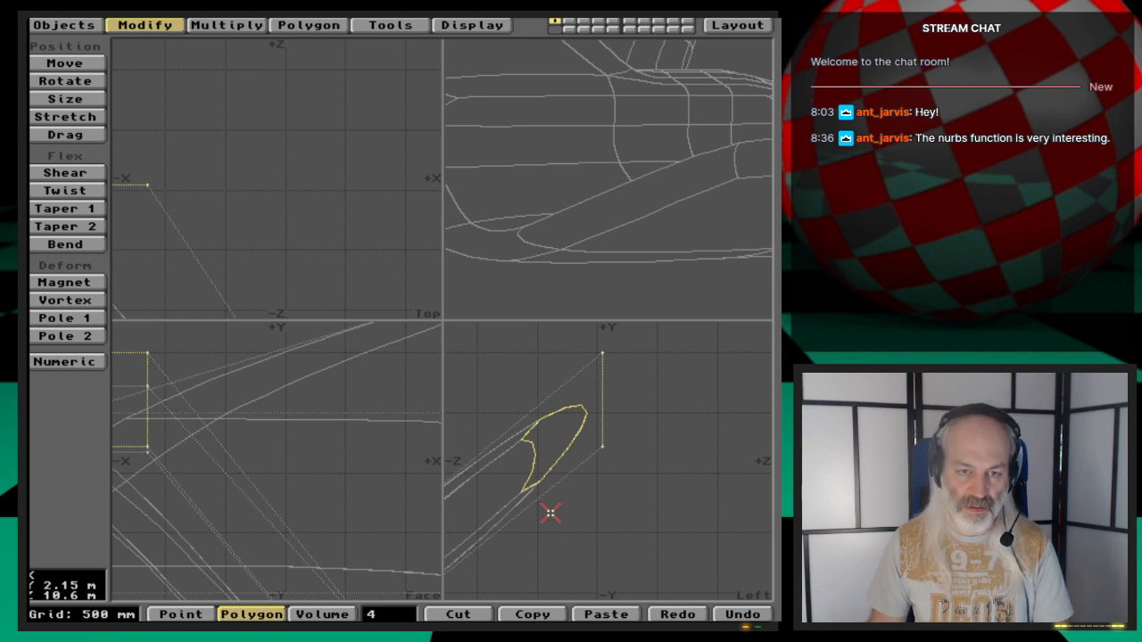
- Rotate the right wing-end polygons 45° about the X axis around center 0 m, 2.7 m, 11.1 m
{"action": "key", "text": "y"}
{"action": "key", "text": "n"}
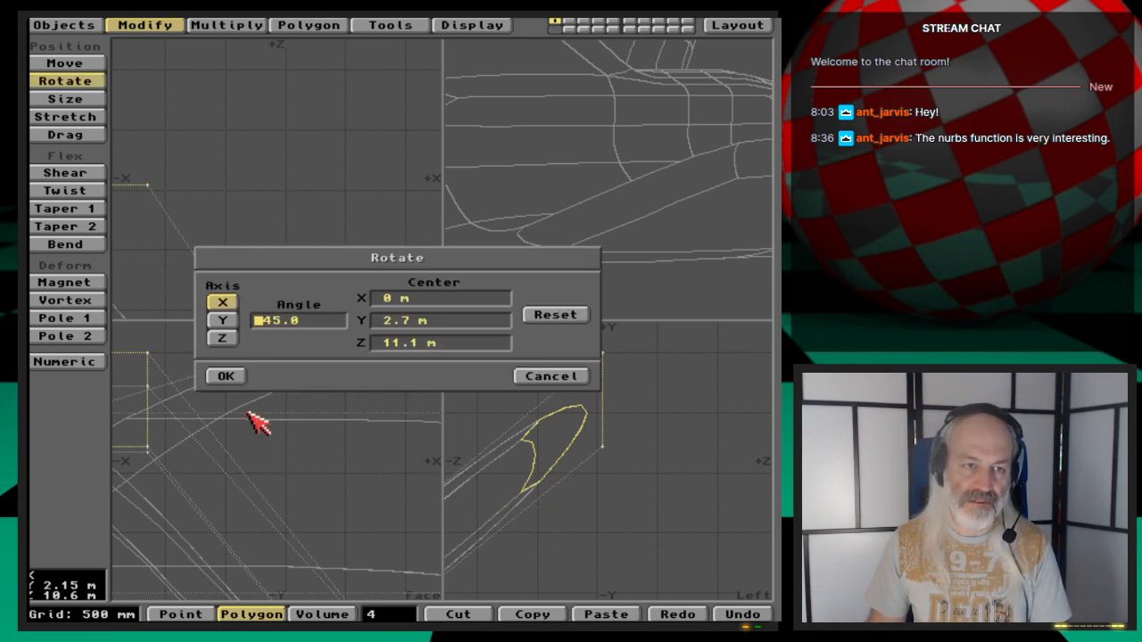
{"action": "left_click", "coordinate": [225, 377]}
{"action": "key", "text": "space"}
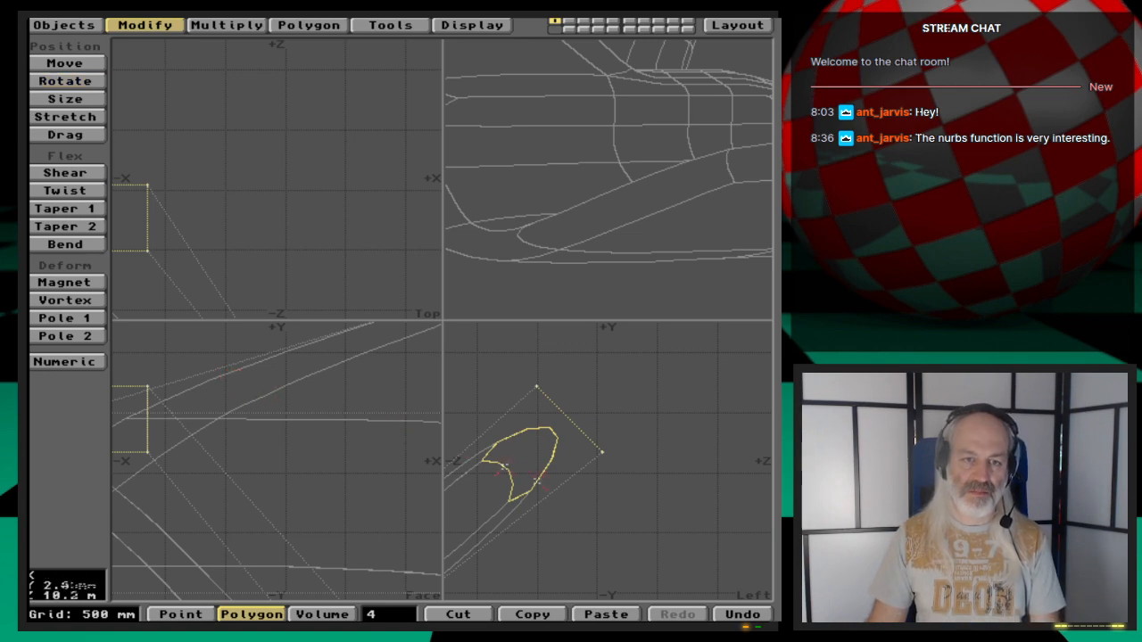
- Deselect all polygons and orbit the enlarged perspective view to inspect the whole model
{"action": "left_click", "coordinate": [382, 615]}
{"action": "key", "text": "a"}
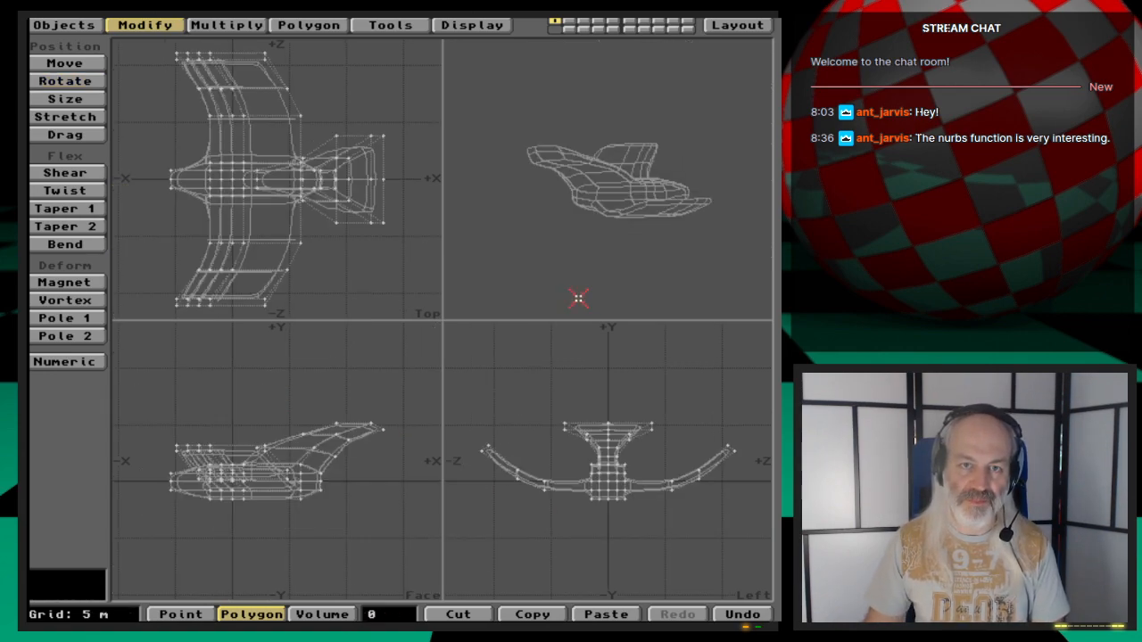
{"action": "left_click_drag", "start_coordinate": [592, 238], "coordinate": [573, 204]}
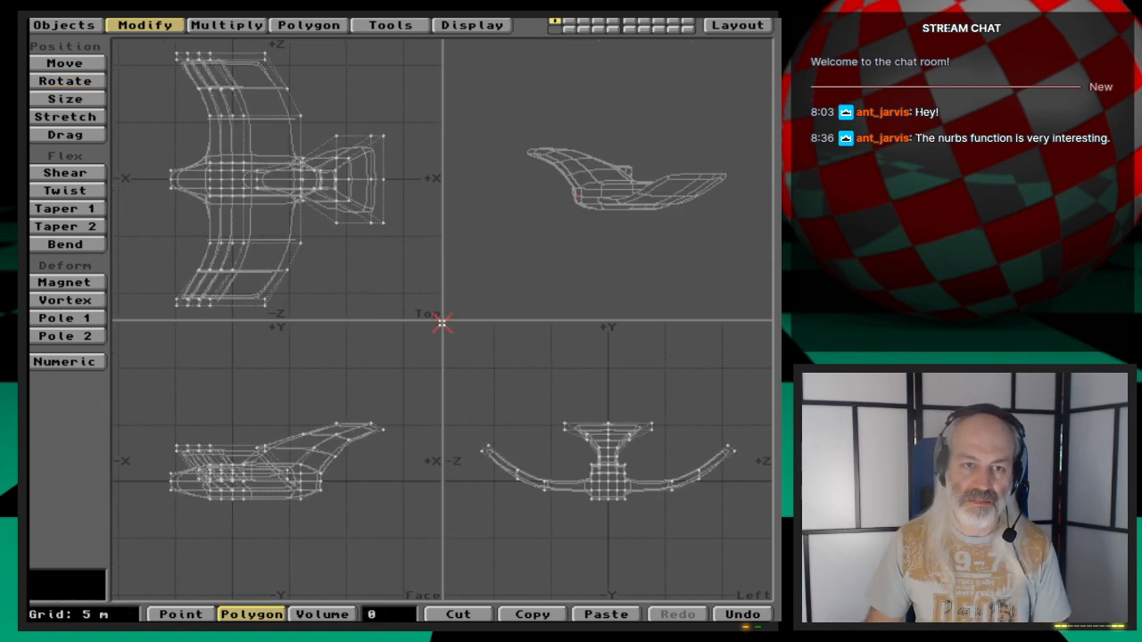
{"action": "left_click_drag", "start_coordinate": [455, 318], "coordinate": [217, 528]}
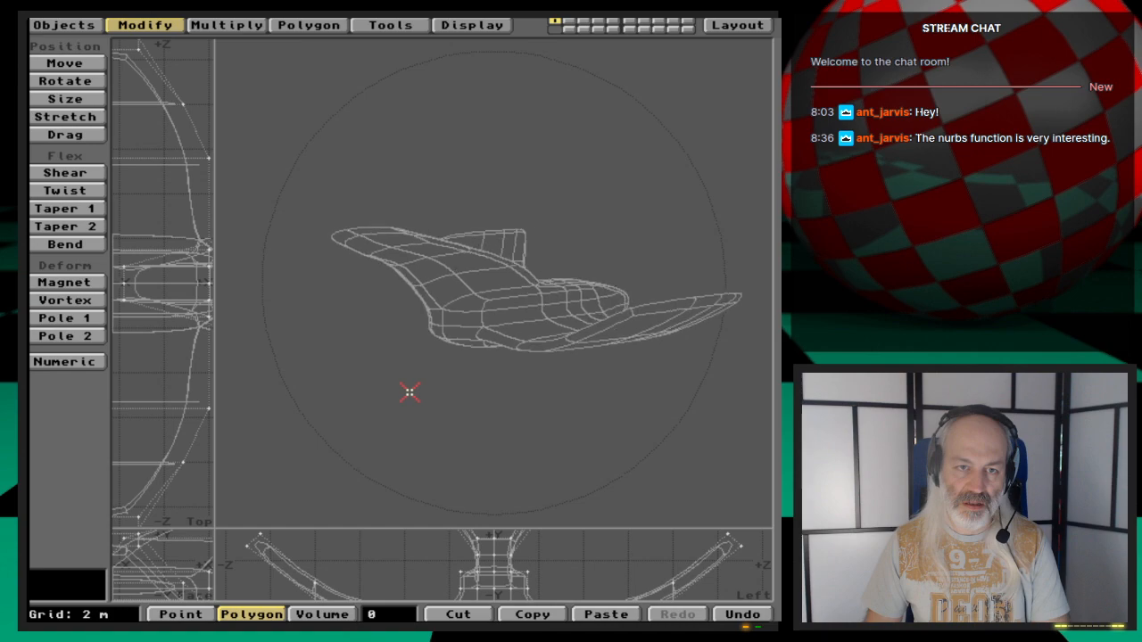
{"action": "left_click_drag", "start_coordinate": [409, 392], "coordinate": [369, 362]}
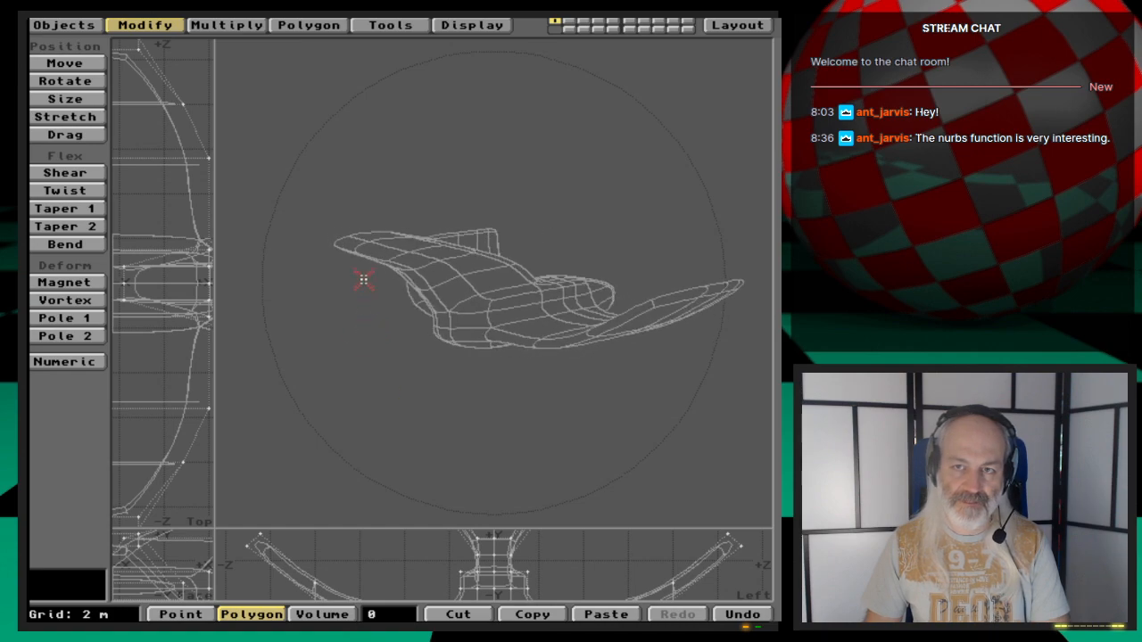
{"action": "left_click_drag", "start_coordinate": [364, 279], "coordinate": [477, 403]}
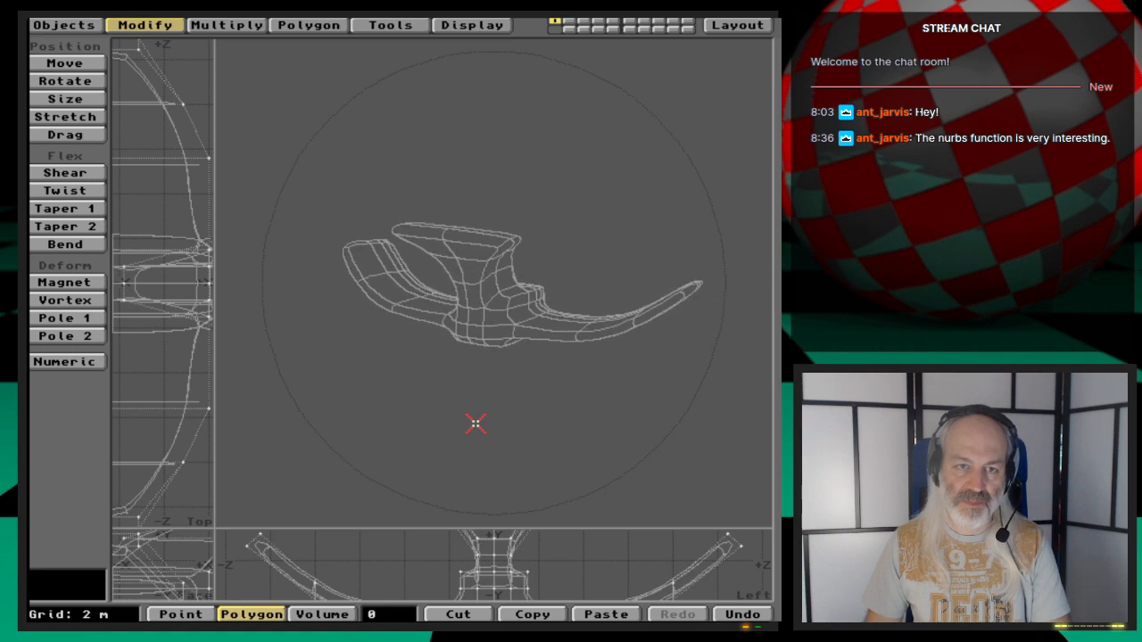
{"action": "left_click_drag", "start_coordinate": [476, 424], "coordinate": [546, 355]}
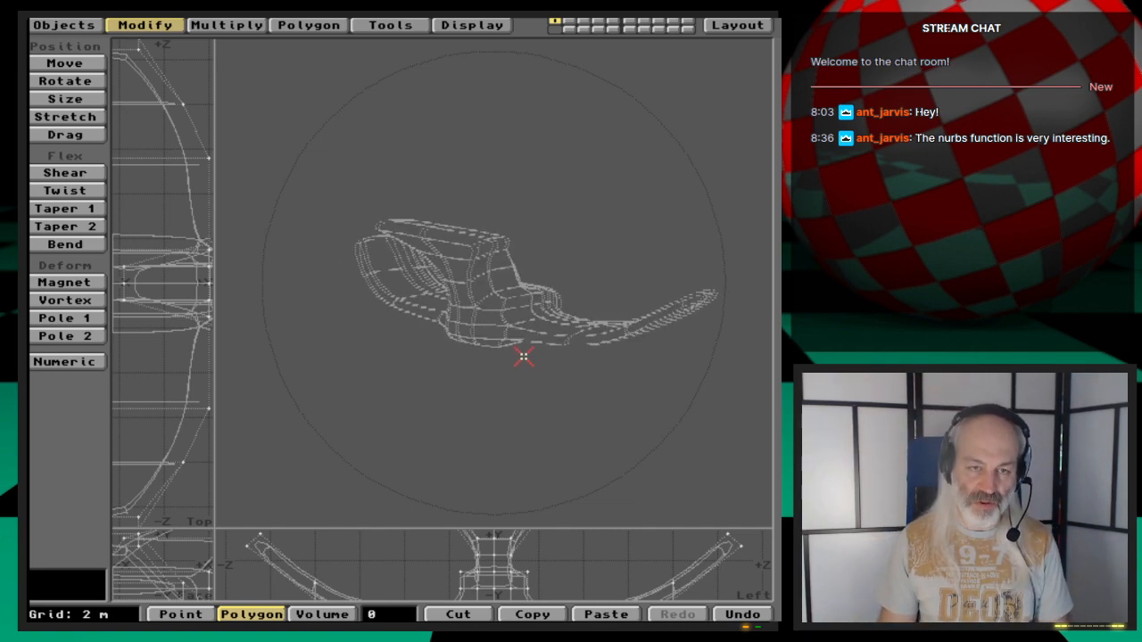
- Preview the subdivided mesh and set the data options to Triangles with a patch division of 3
{"action": "key", "text": "Tab"}
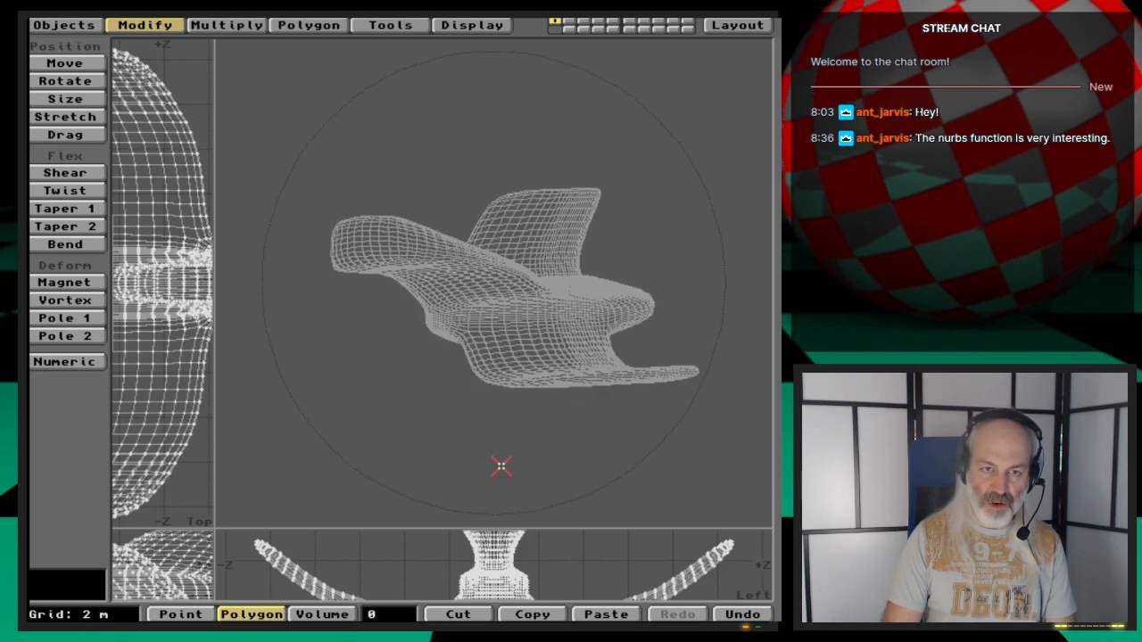
{"action": "key", "text": "u"}
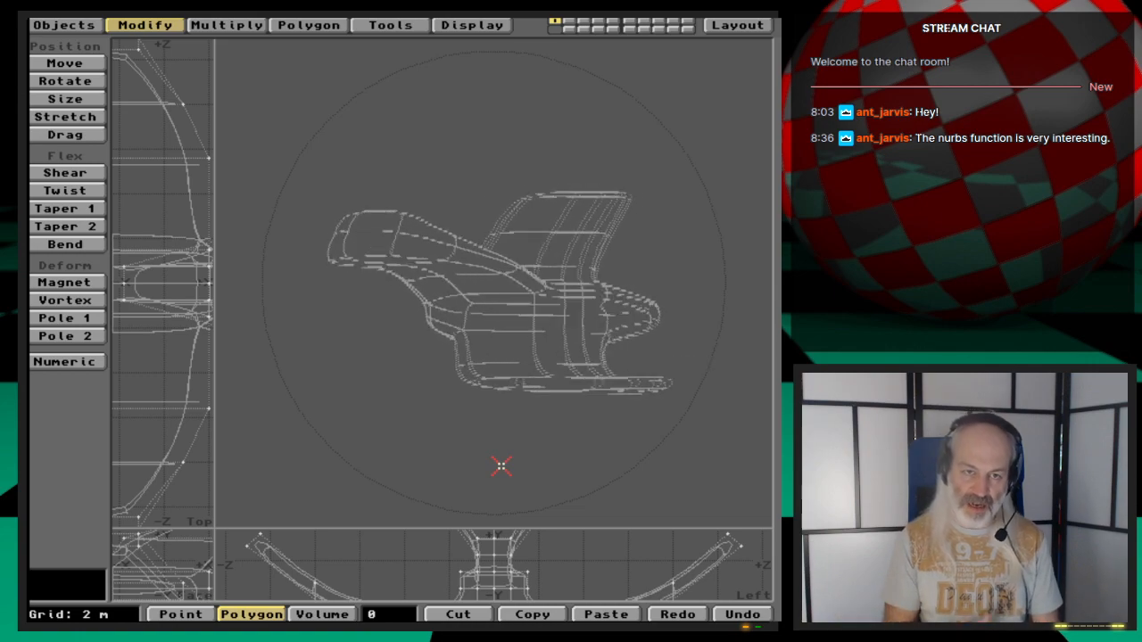
{"action": "key", "text": "o"}
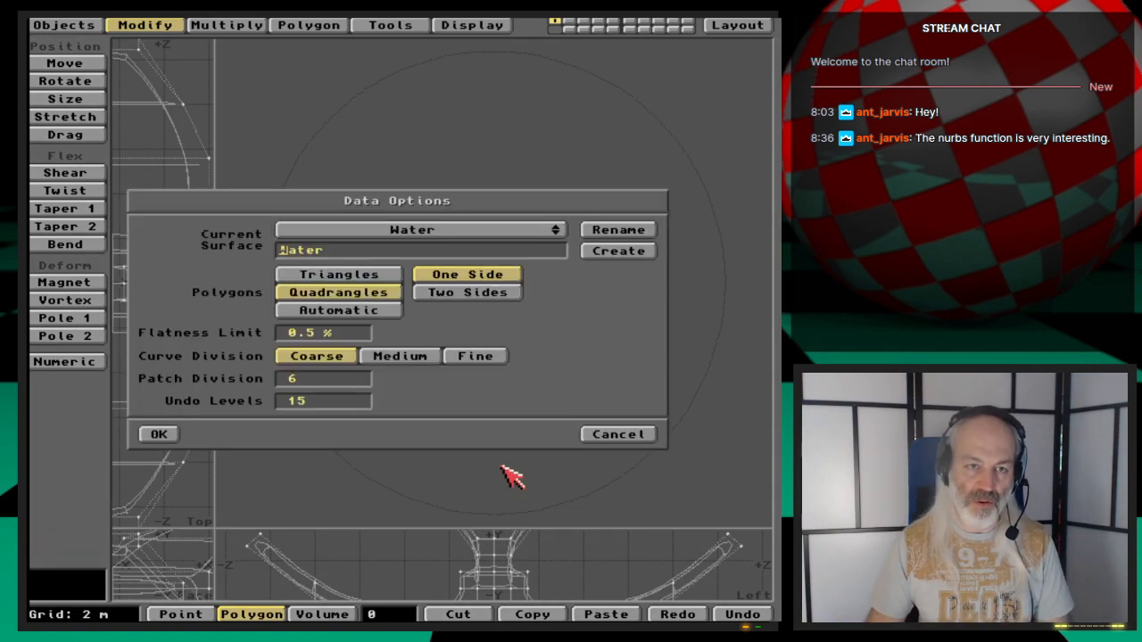
{"action": "left_click", "coordinate": [389, 274]}
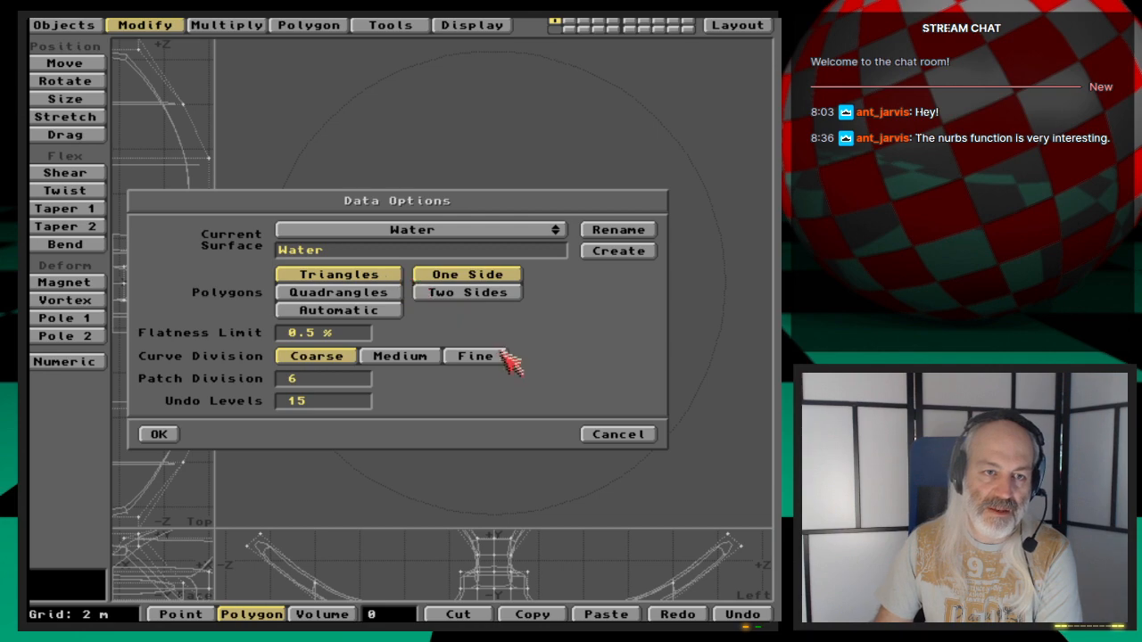
{"action": "key", "text": "BackSpace"}
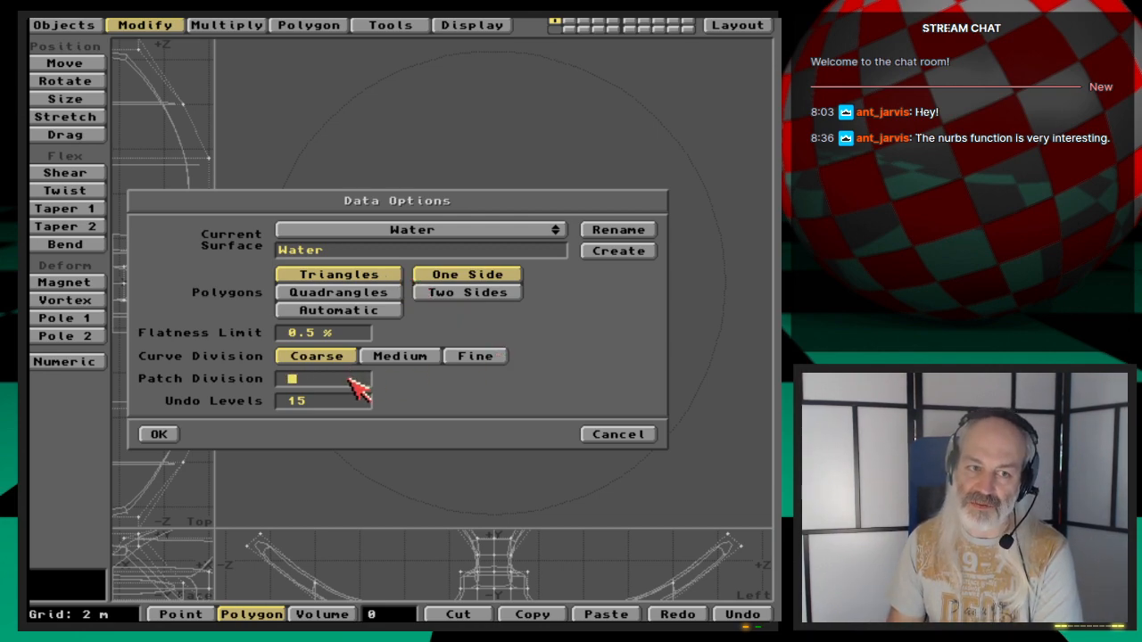
{"action": "type", "text": "3"}
{"action": "key", "text": "Return"}
{"action": "key", "text": "Return"}
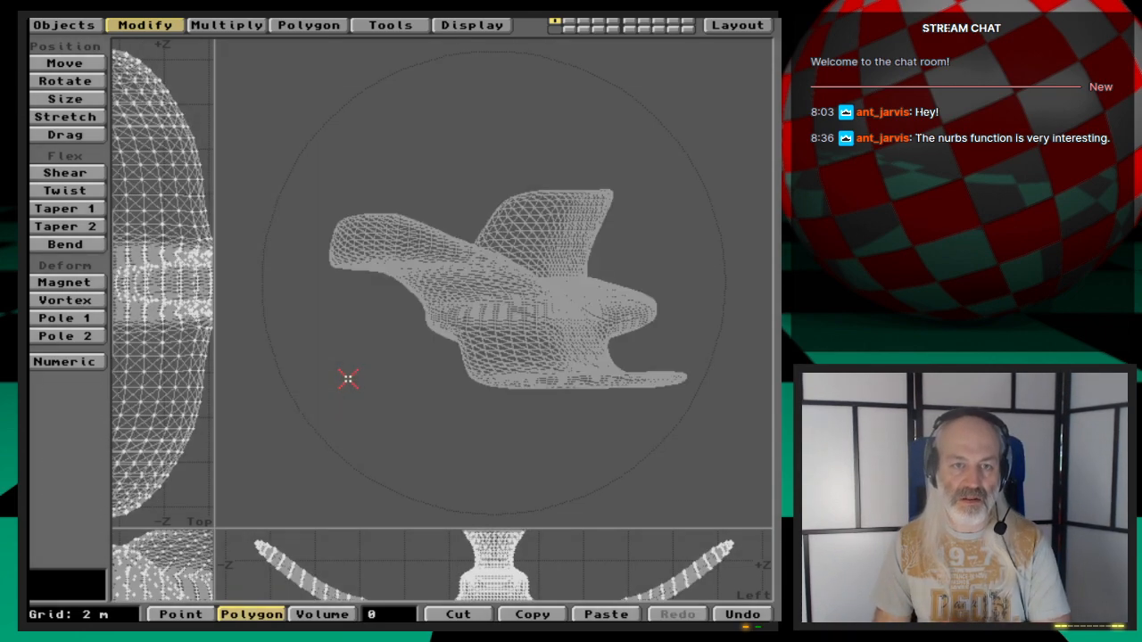
- Undo the subdivided mesh and restore the four-viewport layout
{"action": "left_click_drag", "start_coordinate": [347, 382], "coordinate": [420, 285]}
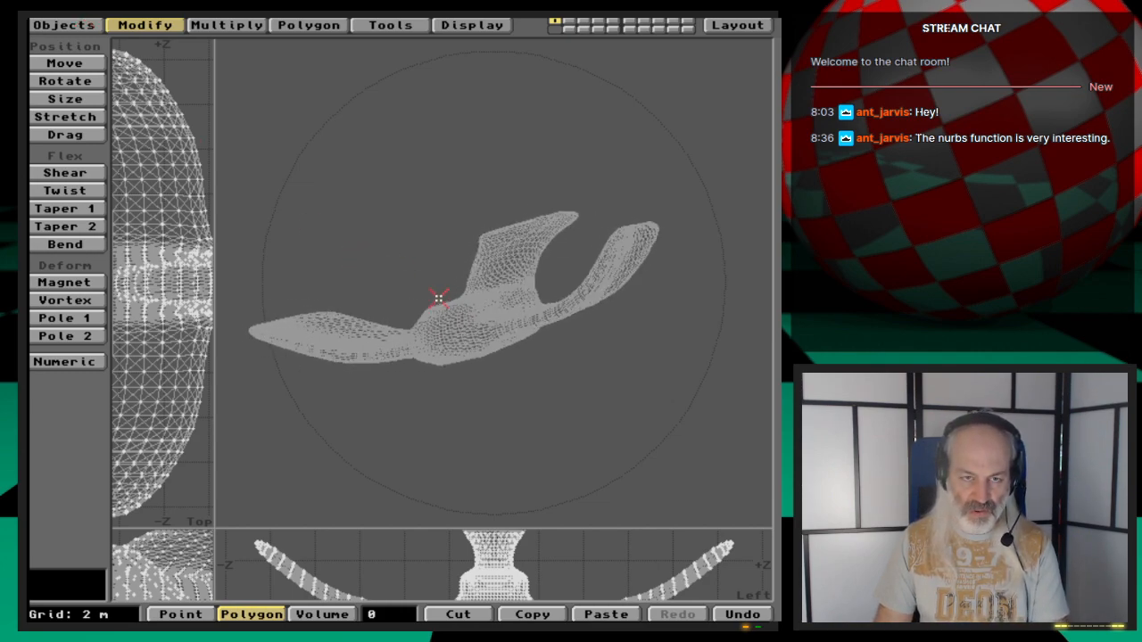
{"action": "key", "text": "u"}
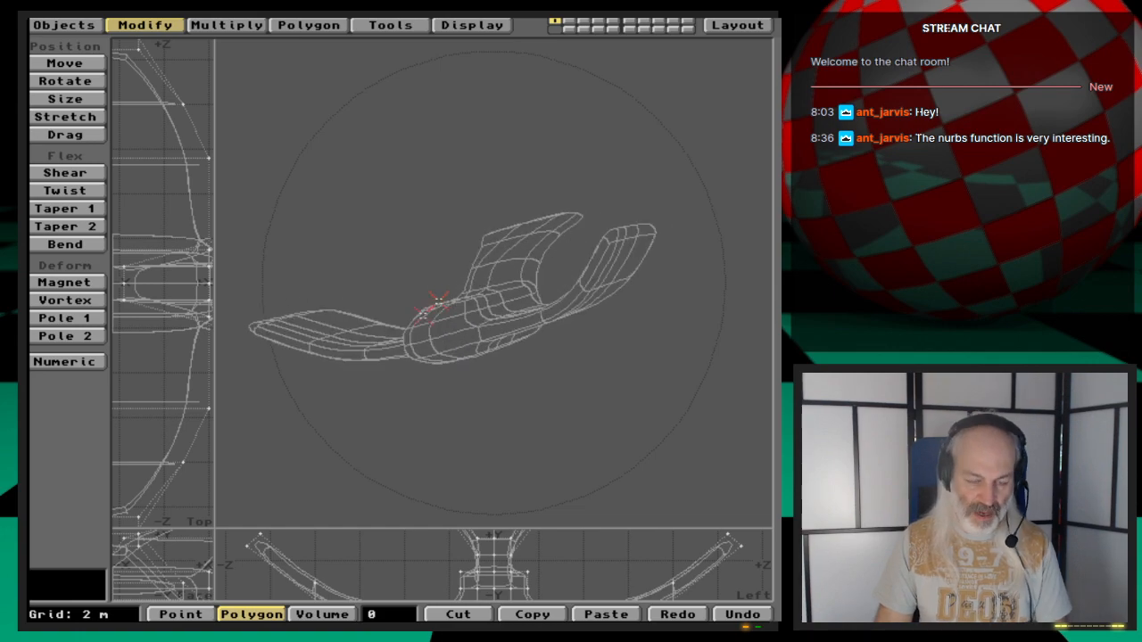
{"action": "left_click_drag", "start_coordinate": [218, 532], "coordinate": [407, 294]}
- Open the Save Object As dialog to save the model
{"action": "key", "text": "a"}
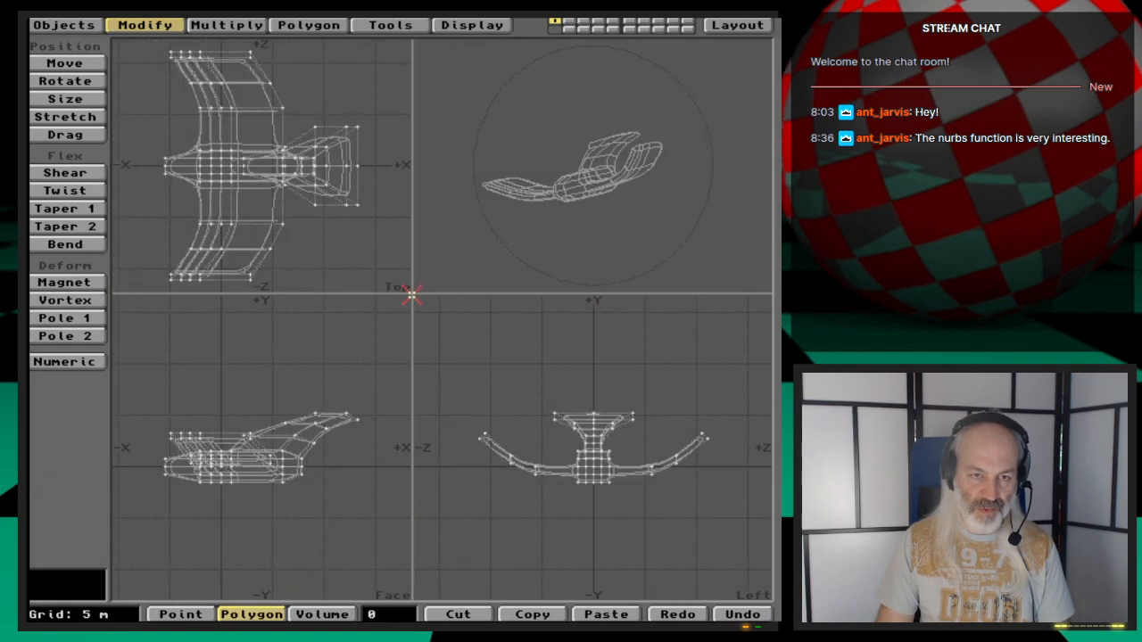
{"action": "key", "text": "s"}
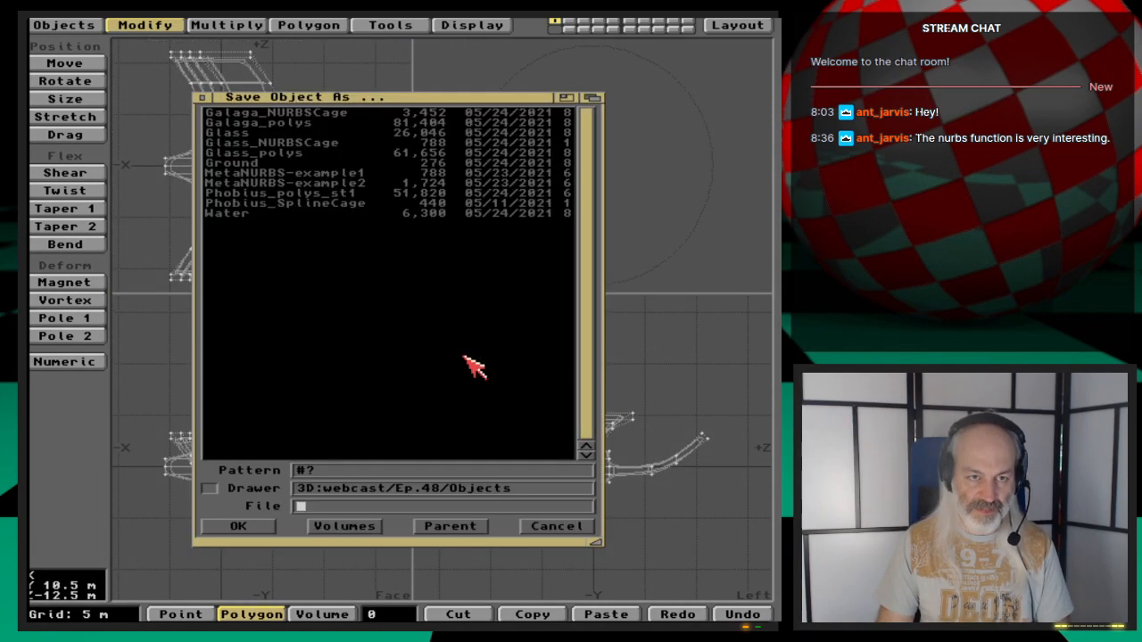
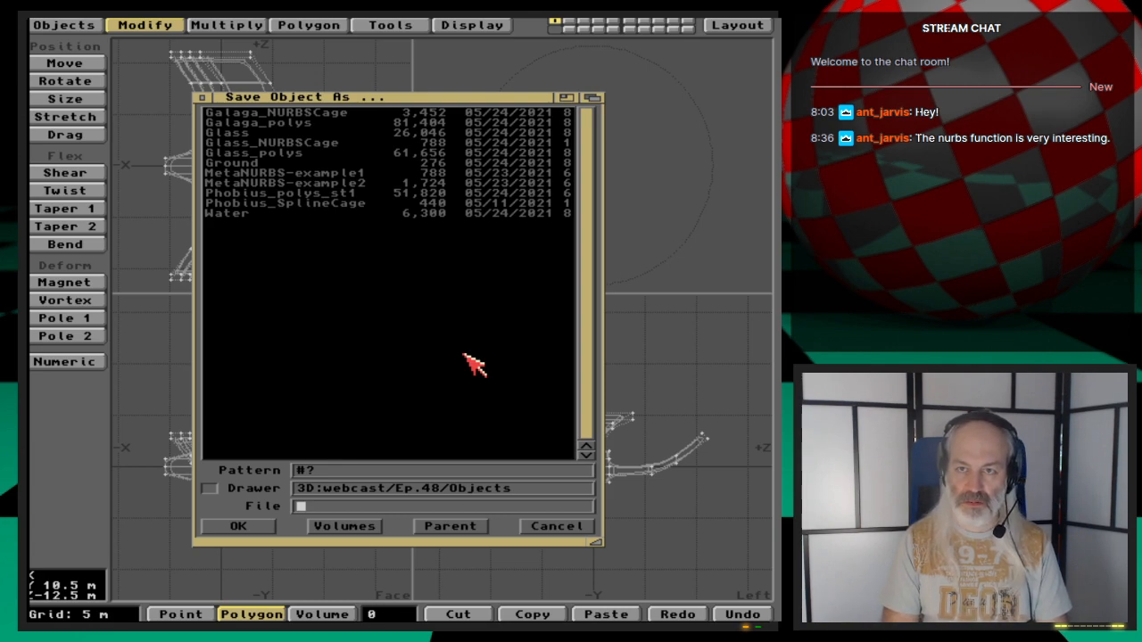
{"action": "type", "text": "S"}
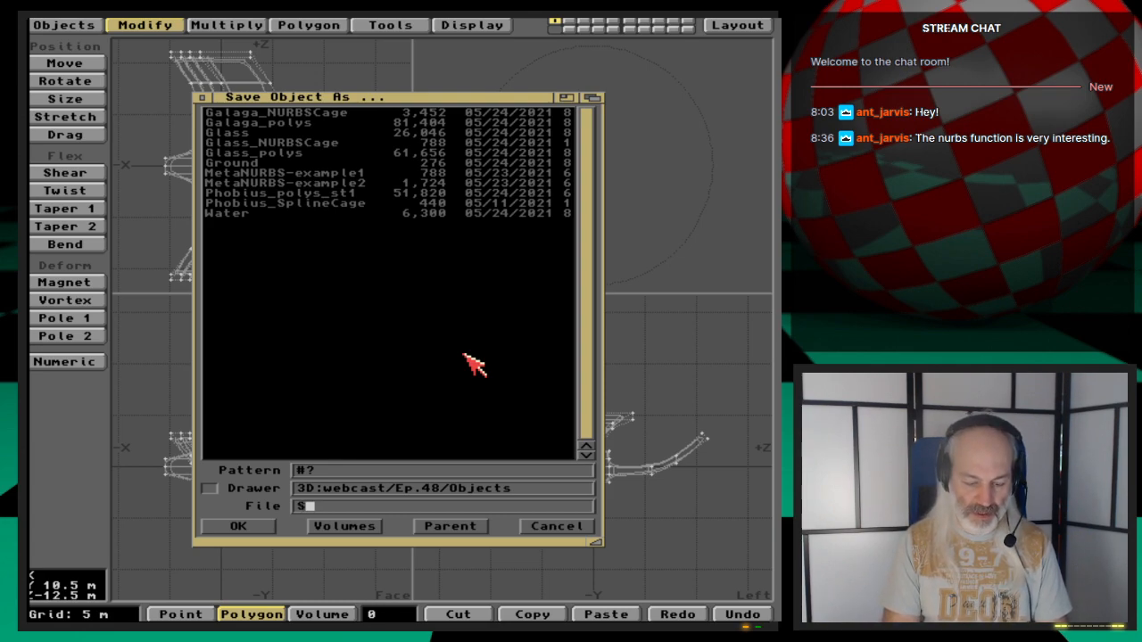
{"action": "type", "text": "wan"}
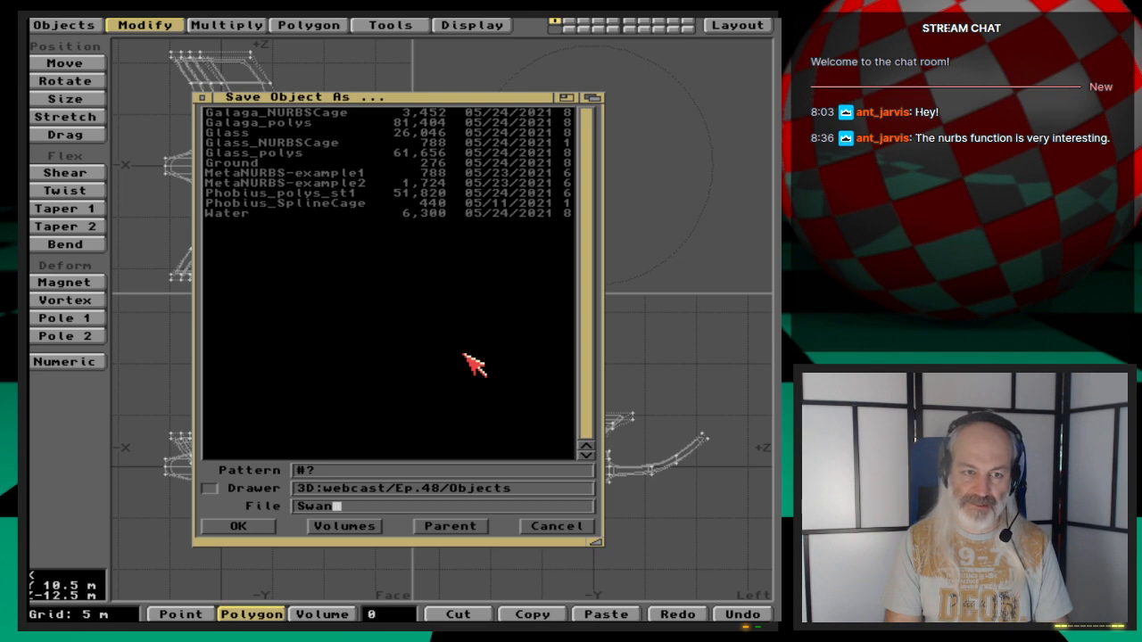
{"action": "key", "text": "BackSpace"}
{"action": "key", "text": "BackSpace"}
{"action": "key", "text": "BackSpace"}
{"action": "key", "text": "BackSpace"}
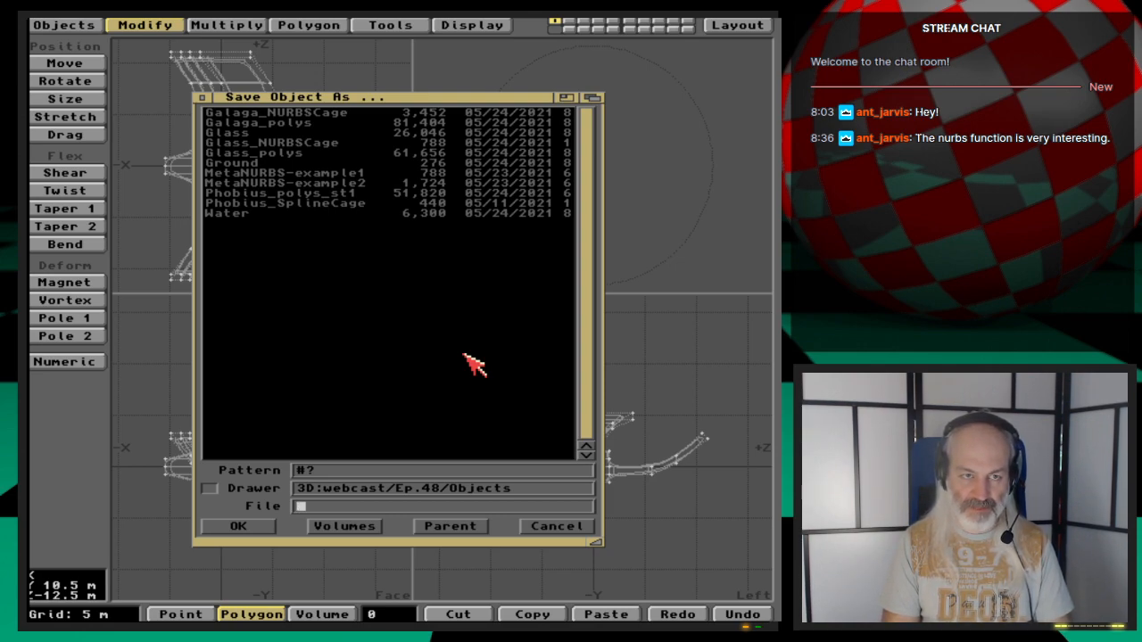
- Save the model under the file name SwanStarship_NURBSCage
{"action": "type", "text": "S"}
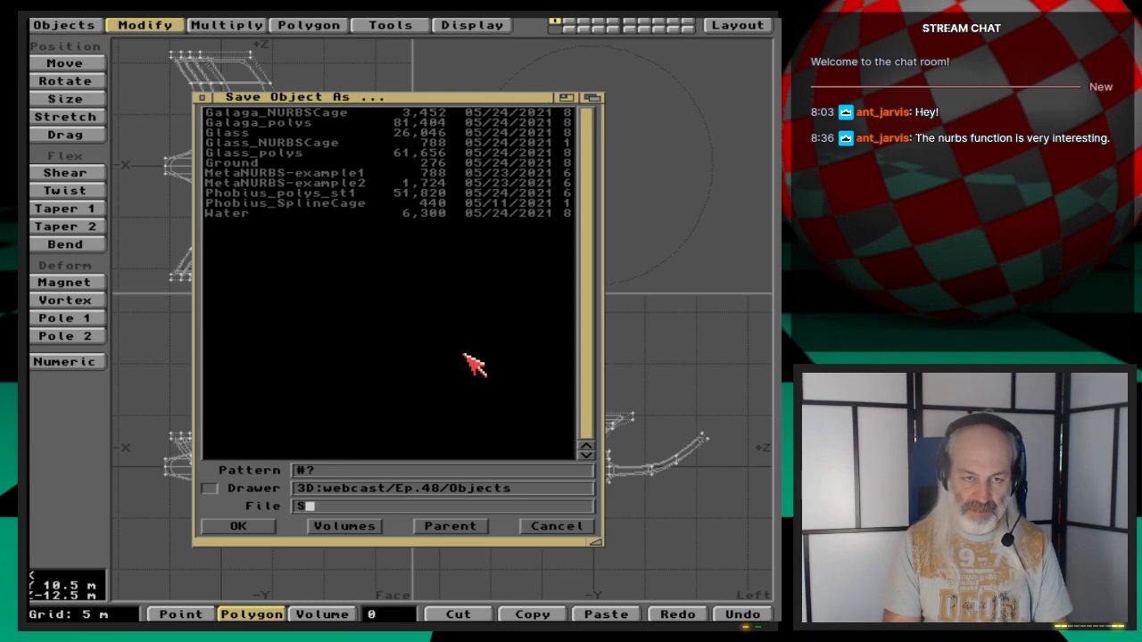
{"action": "type", "text": "wan"}
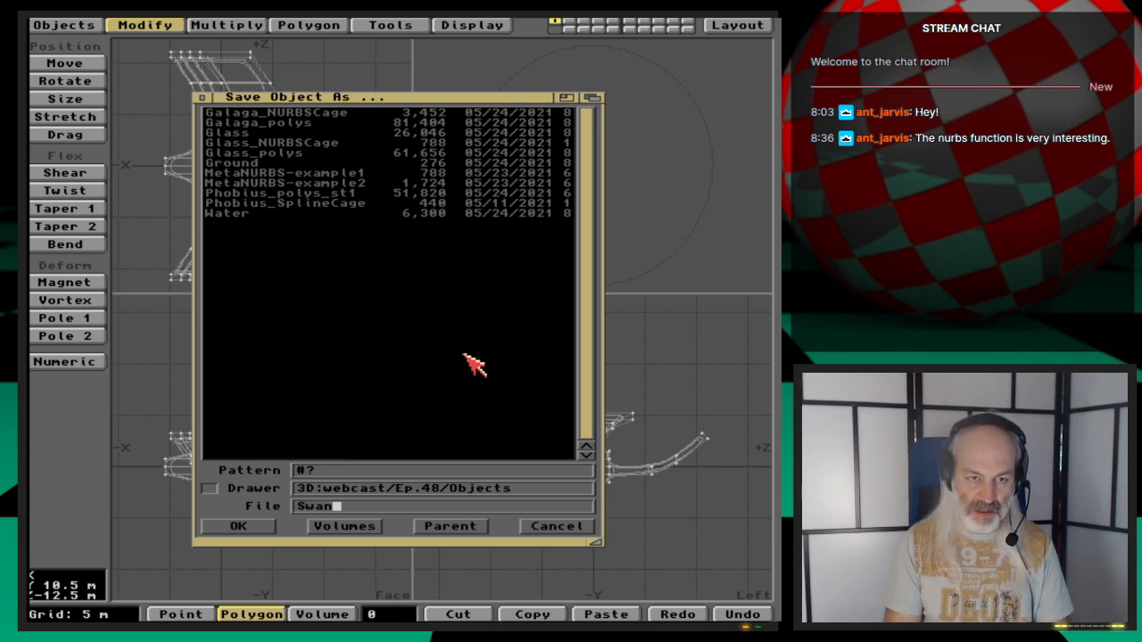
{"action": "type", "text": "Starsh"}
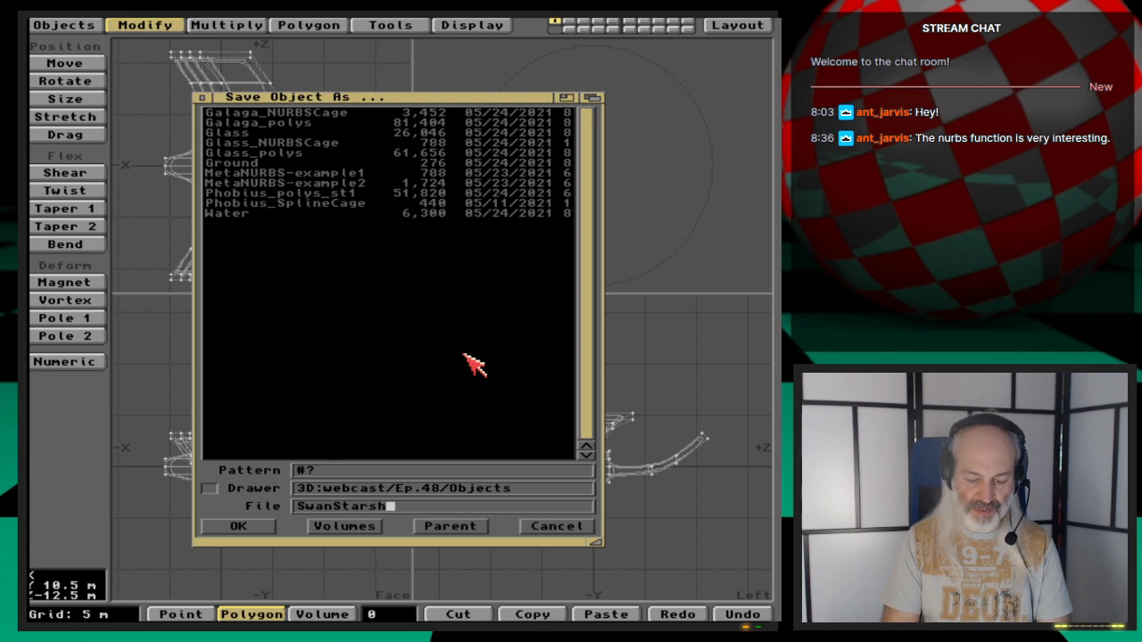
{"action": "type", "text": "ip_"}
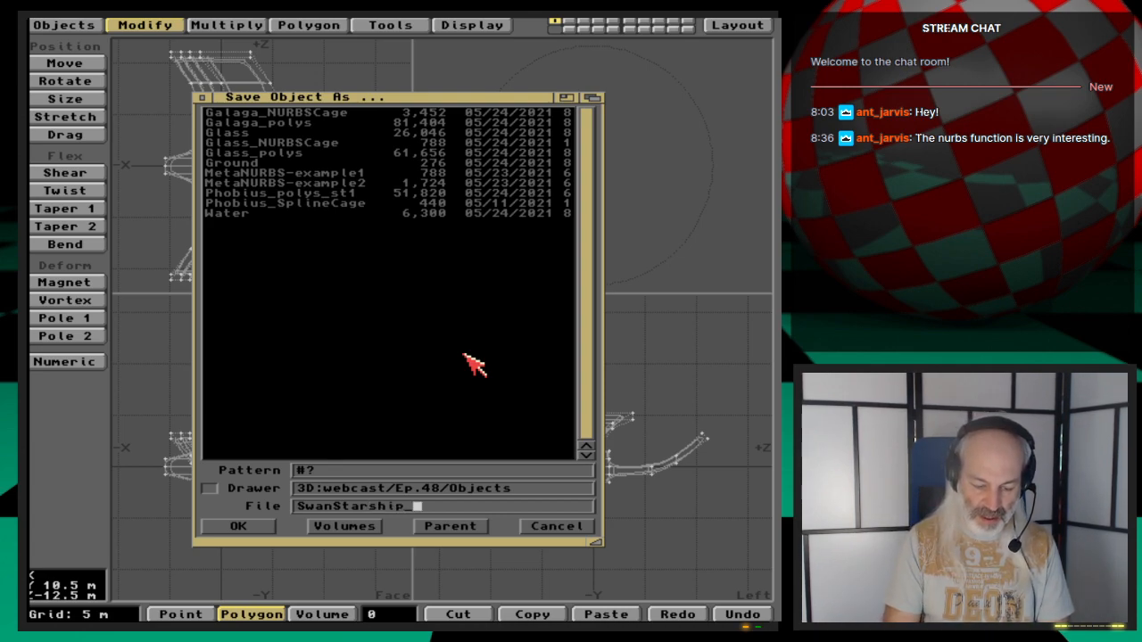
{"action": "type", "text": "NURBS"}
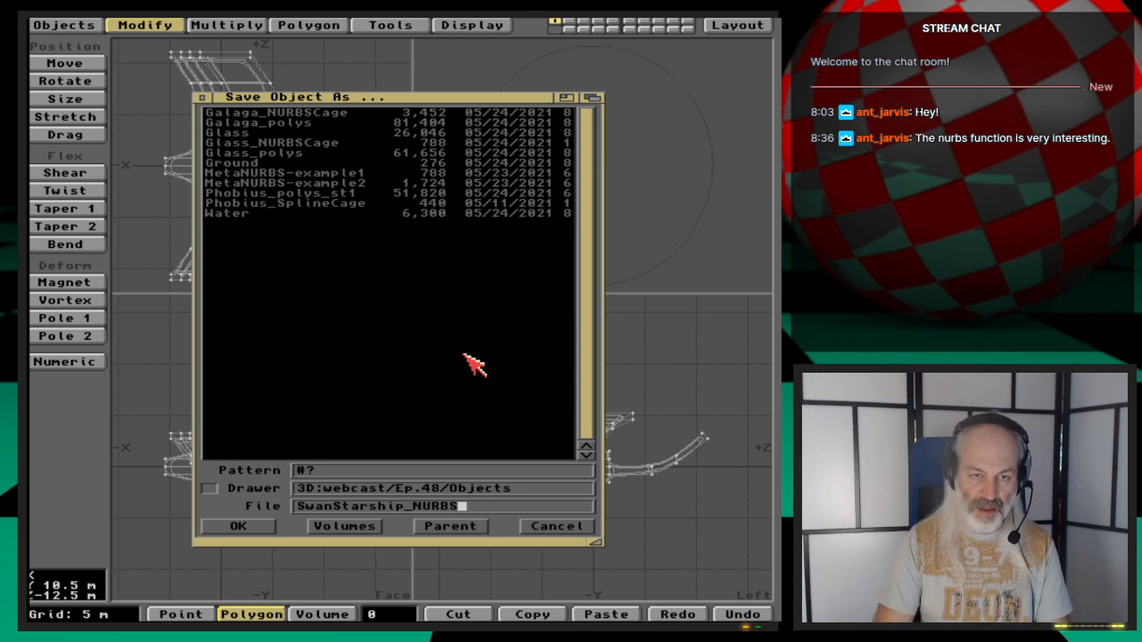
{"action": "type", "text": "Cage"}
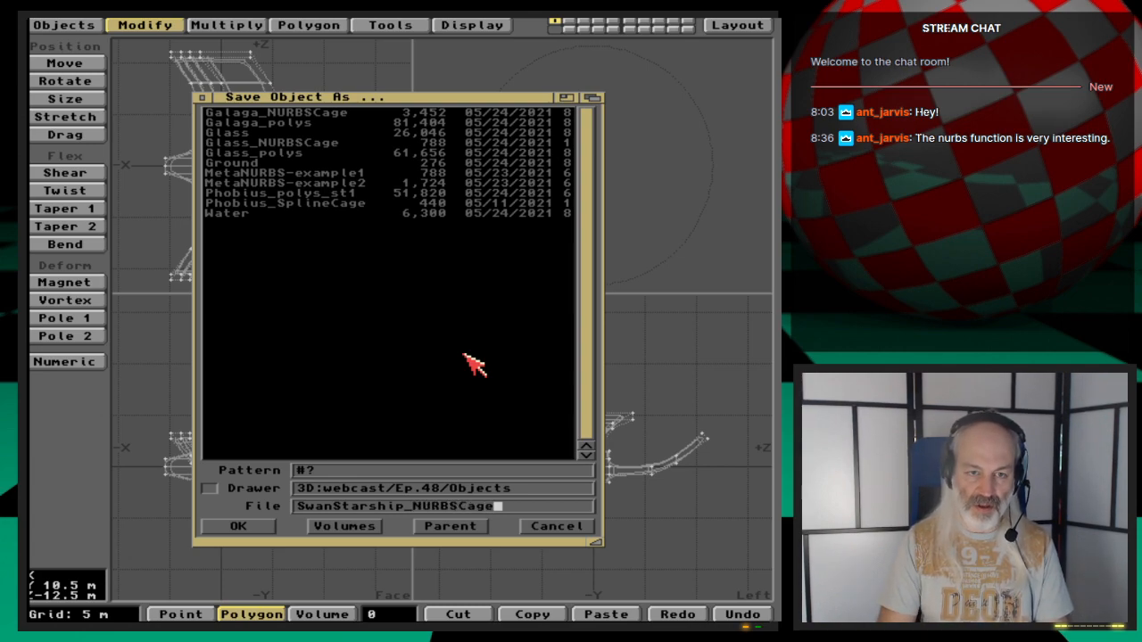
{"action": "key", "text": "Return"}
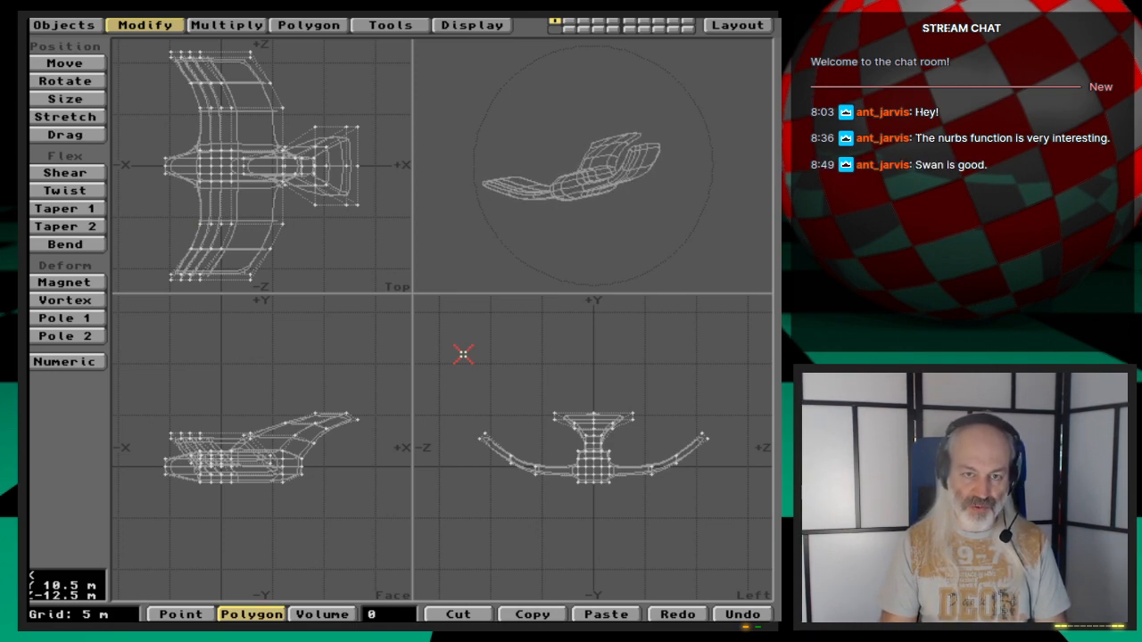
- Switch the model out of subpatch mode and save it as SwanStarship_NonNURBS
{"action": "left_click_drag", "start_coordinate": [598, 214], "coordinate": [657, 237]}
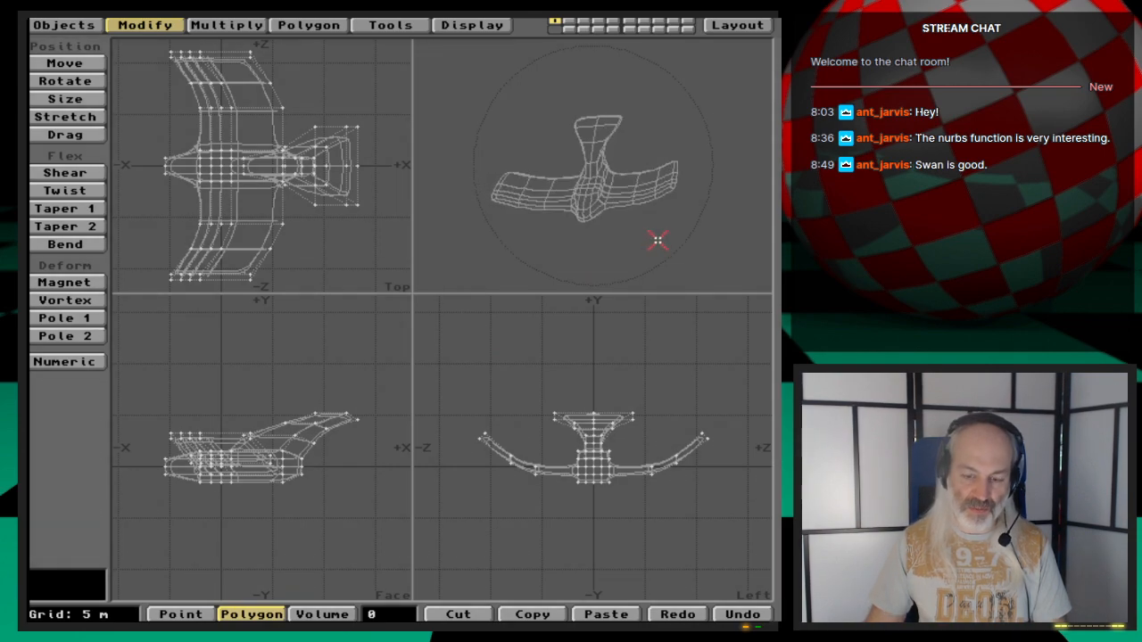
{"action": "key", "text": "period"}
{"action": "key", "text": "period"}
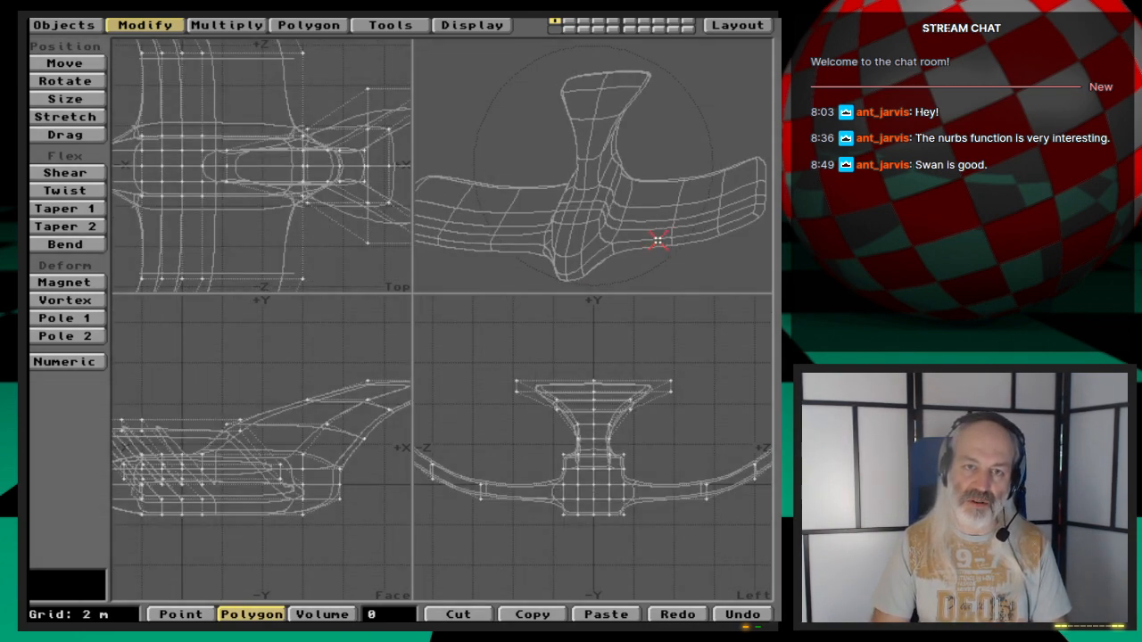
{"action": "key", "text": "Tab"}
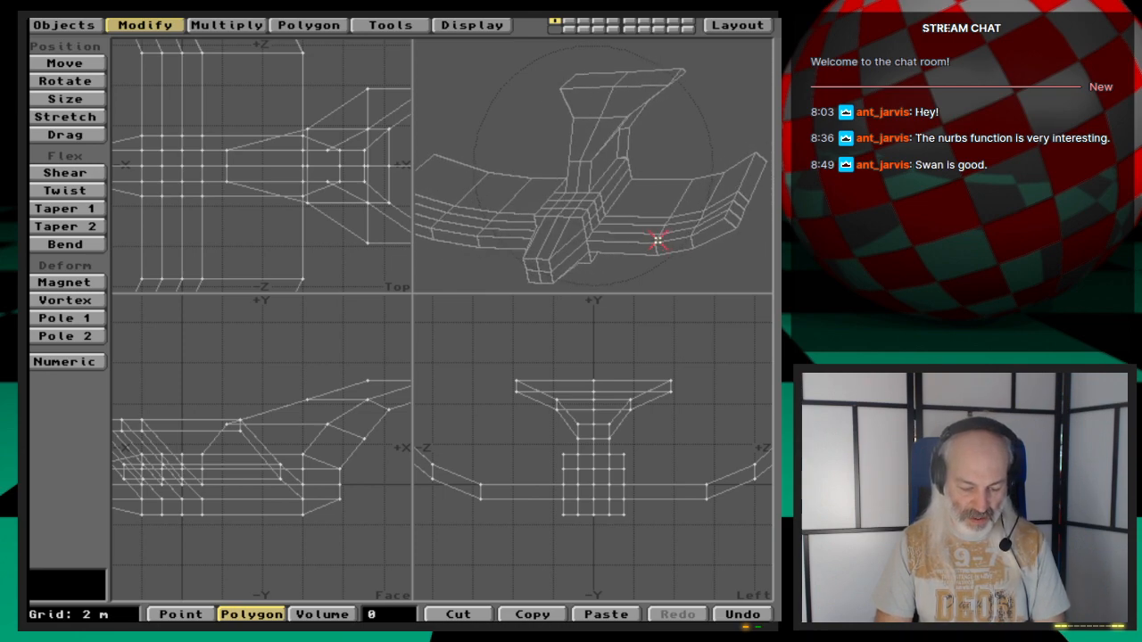
{"action": "key", "text": "s"}
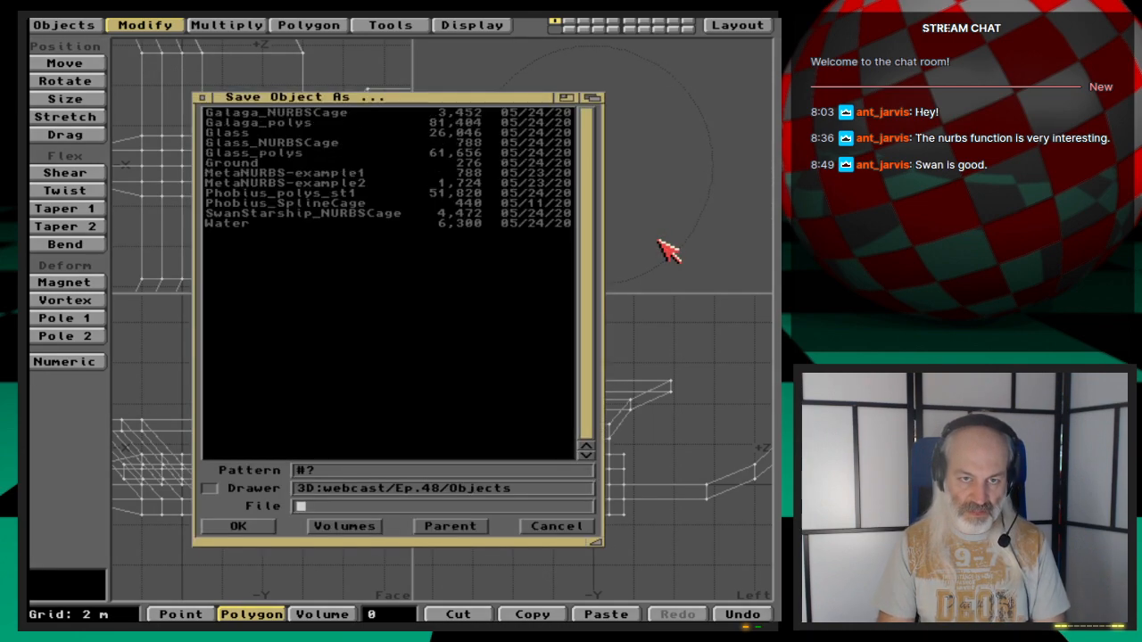
{"action": "key", "text": "Down"}
{"action": "key", "text": "Down"}
{"action": "key", "text": "Down"}
{"action": "key", "text": "Down"}
{"action": "key", "text": "Down"}
{"action": "key", "text": "Down"}
{"action": "key", "text": "Down"}
{"action": "key", "text": "Down"}
{"action": "key", "text": "Down"}
{"action": "key", "text": "Down"}
{"action": "key", "text": "Down"}
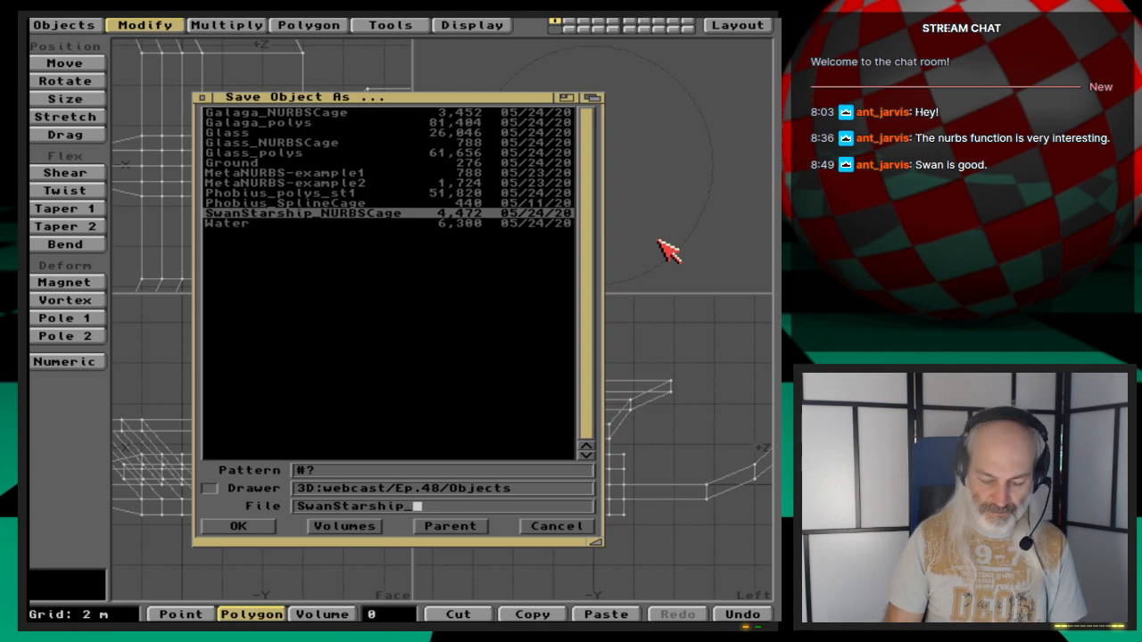
{"action": "type", "text": "NonNURBS"}
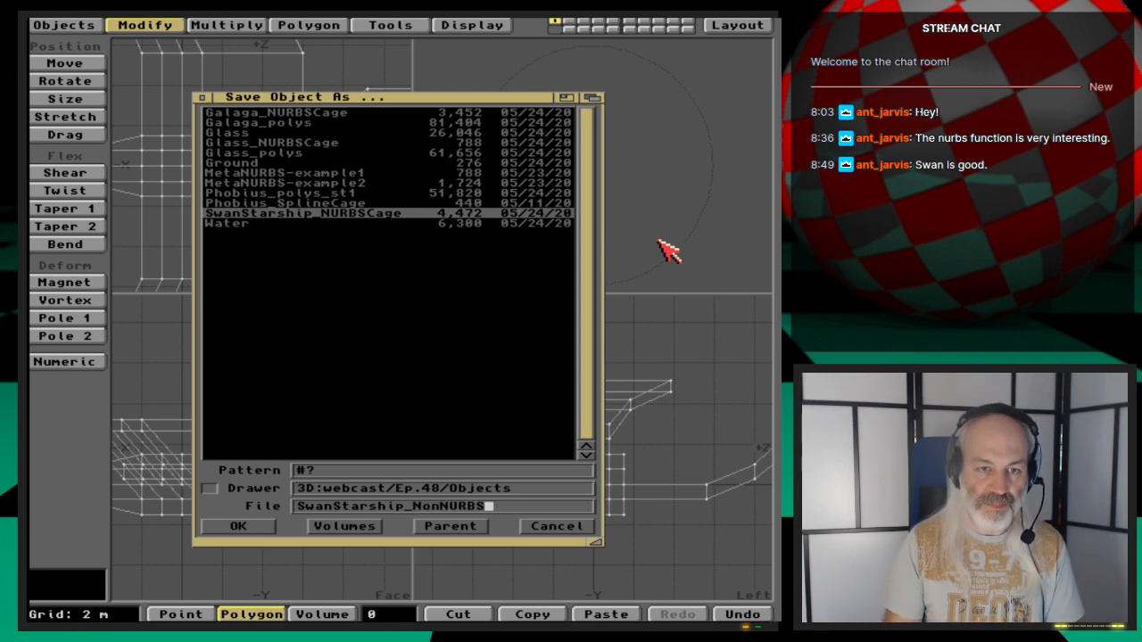
{"action": "key", "text": "Return"}
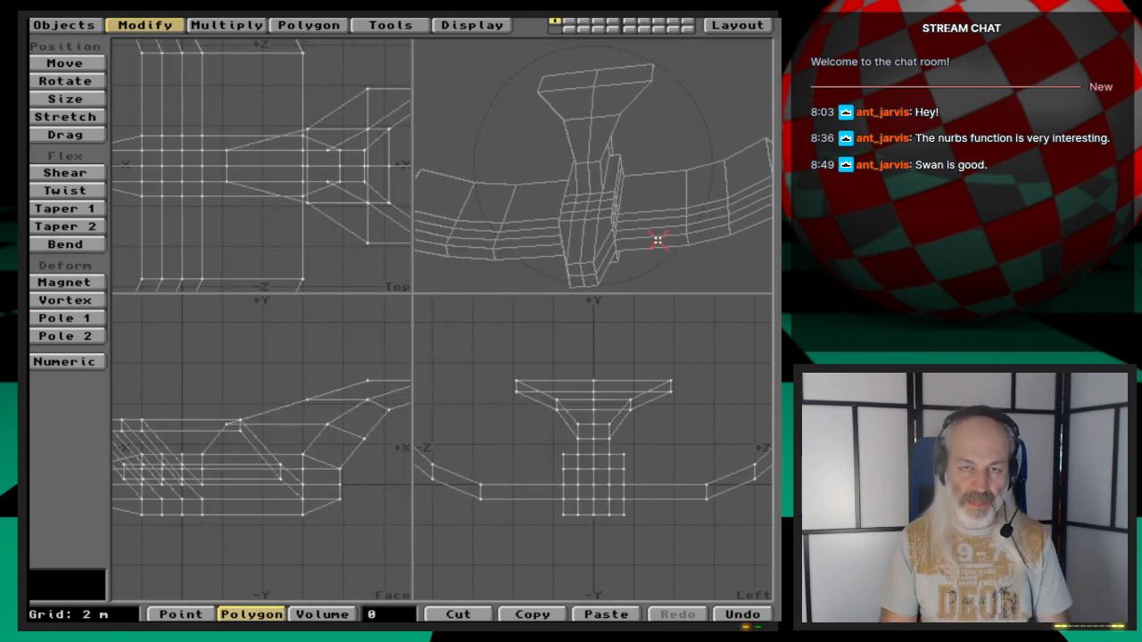
- Re-enable subpatch mode, freeze the mesh into polygons and save it as SwanStarship_Final
{"action": "key", "text": "Tab"}
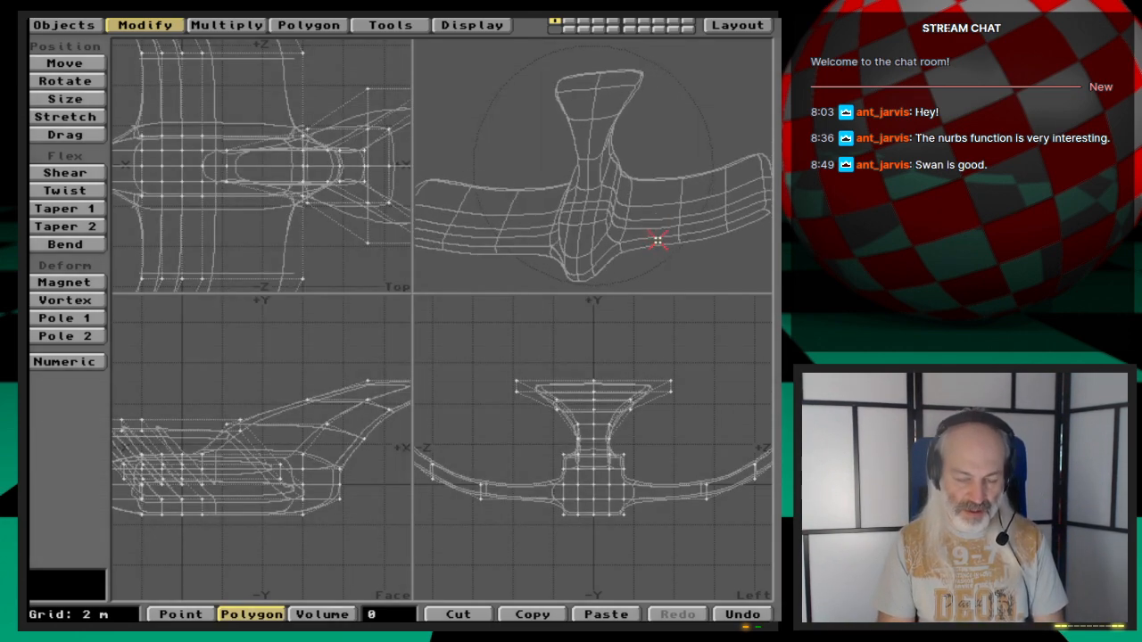
{"action": "key", "text": "ctrl+d"}
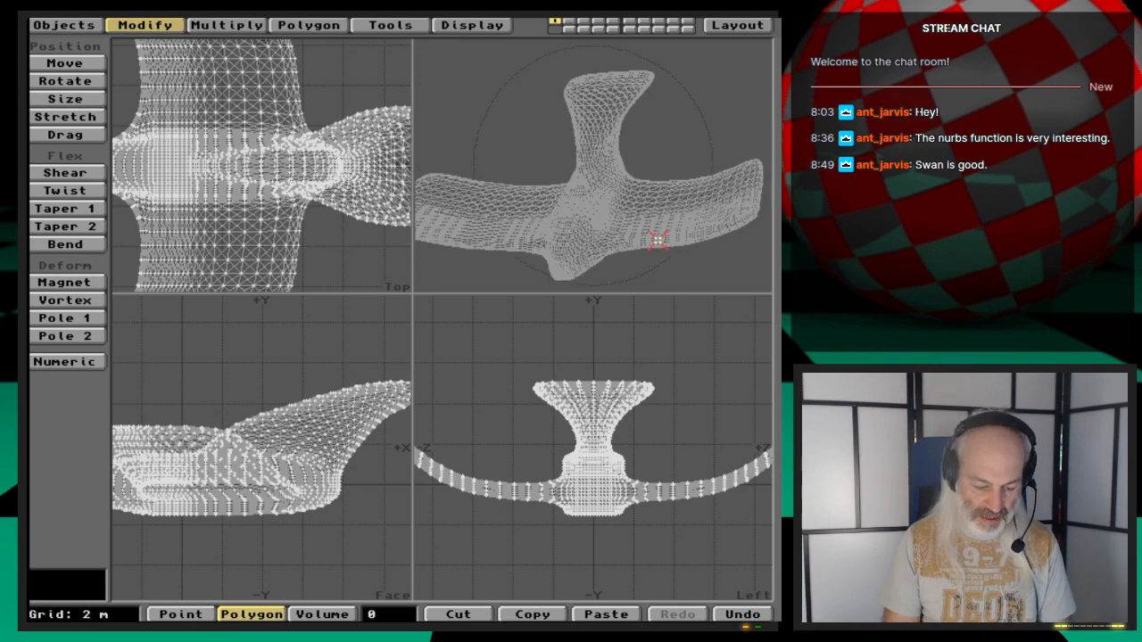
{"action": "key", "text": "shift+s"}
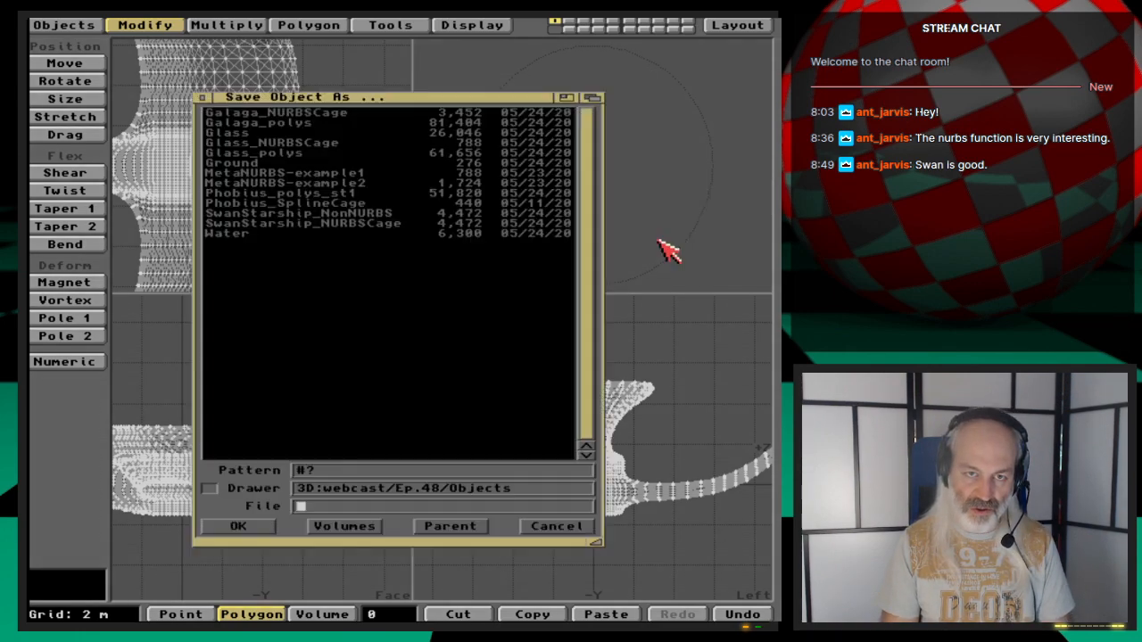
{"action": "key", "text": "Down"}
{"action": "key", "text": "Down"}
{"action": "key", "text": "Down"}
{"action": "key", "text": "Down"}
{"action": "key", "text": "Down"}
{"action": "key", "text": "Down"}
{"action": "key", "text": "Down"}
{"action": "key", "text": "Down"}
{"action": "key", "text": "Down"}
{"action": "key", "text": "Down"}
{"action": "key", "text": "Down"}
{"action": "key", "text": "Down"}
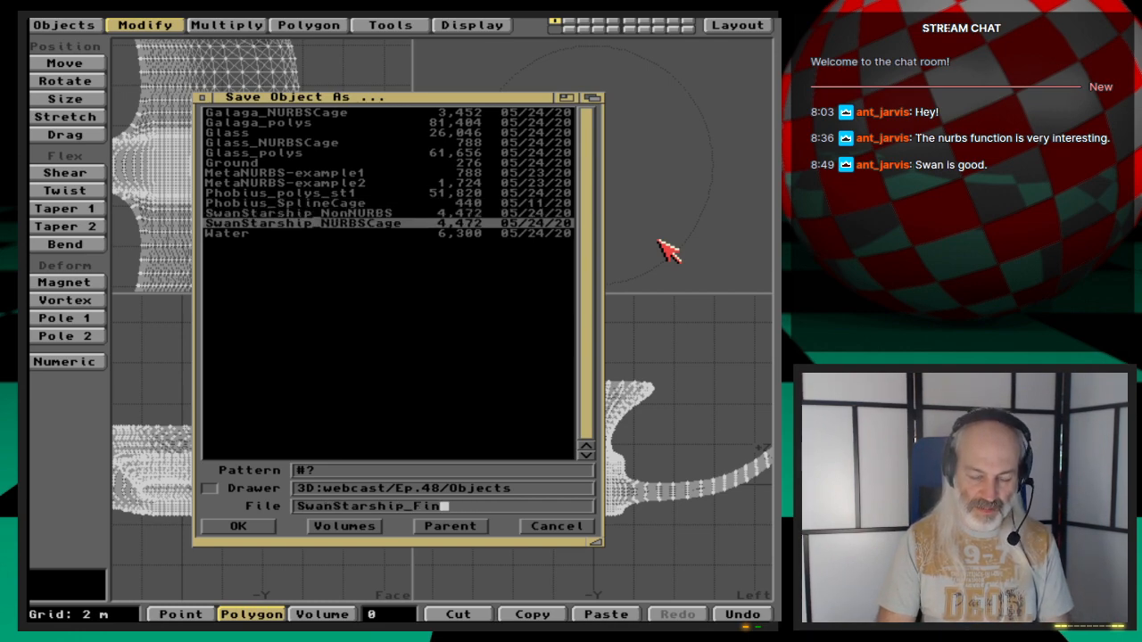
{"action": "type", "text": "Final"}
{"action": "key", "text": "Return"}
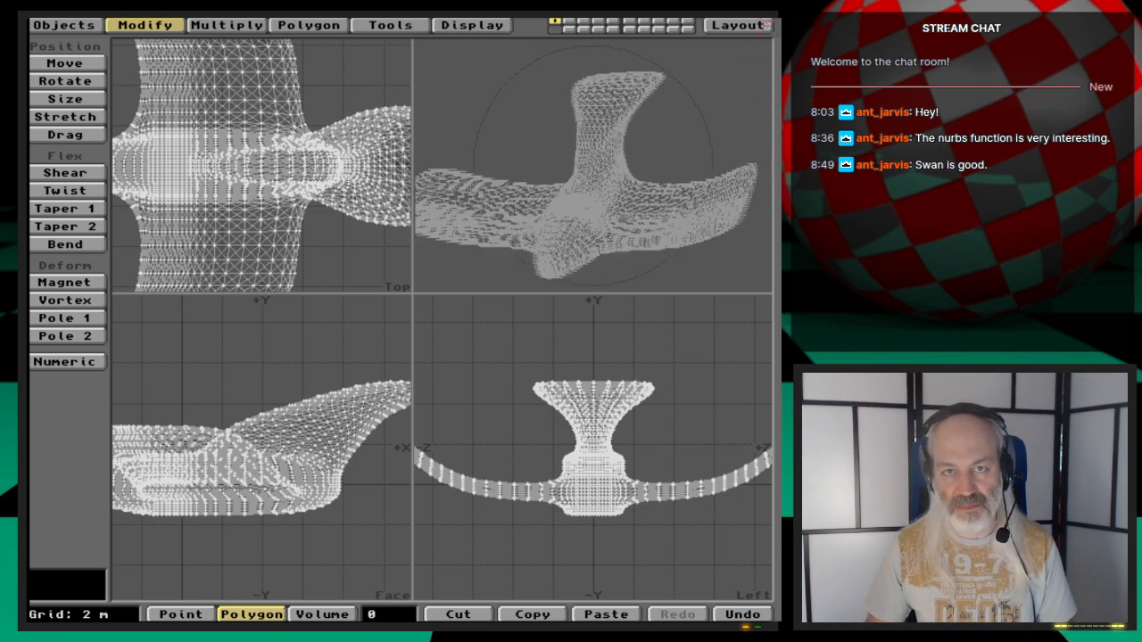
- Switch to Layout and clear the current scene
{"action": "left_click", "coordinate": [737, 25]}
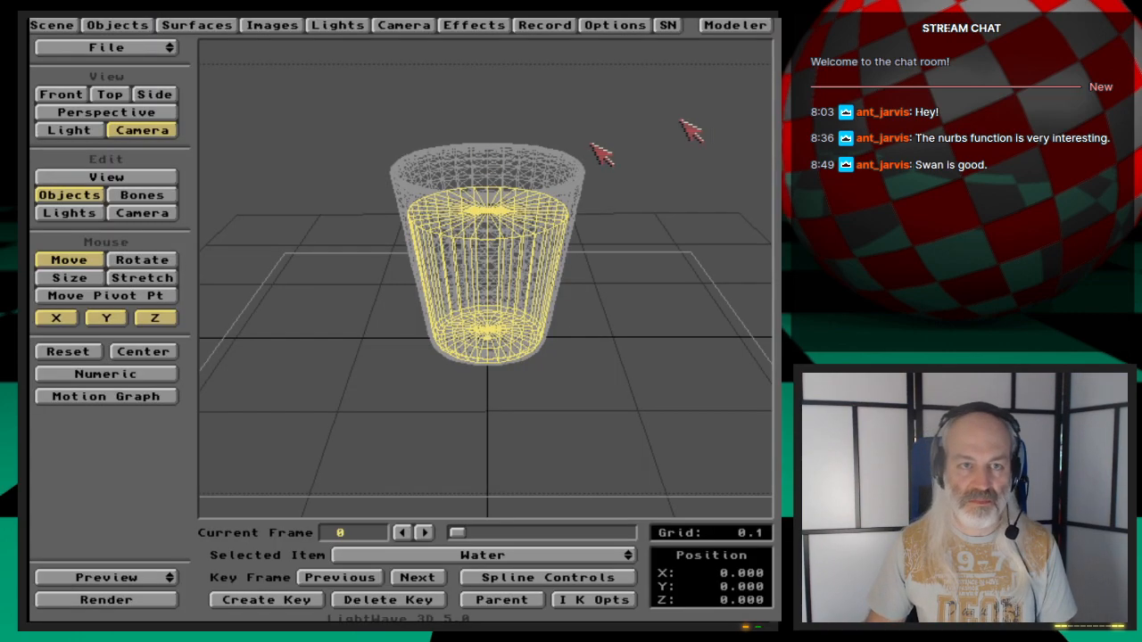
{"action": "left_click", "coordinate": [147, 51]}
{"action": "left_click", "coordinate": [148, 50]}
{"action": "left_click", "coordinate": [285, 348]}
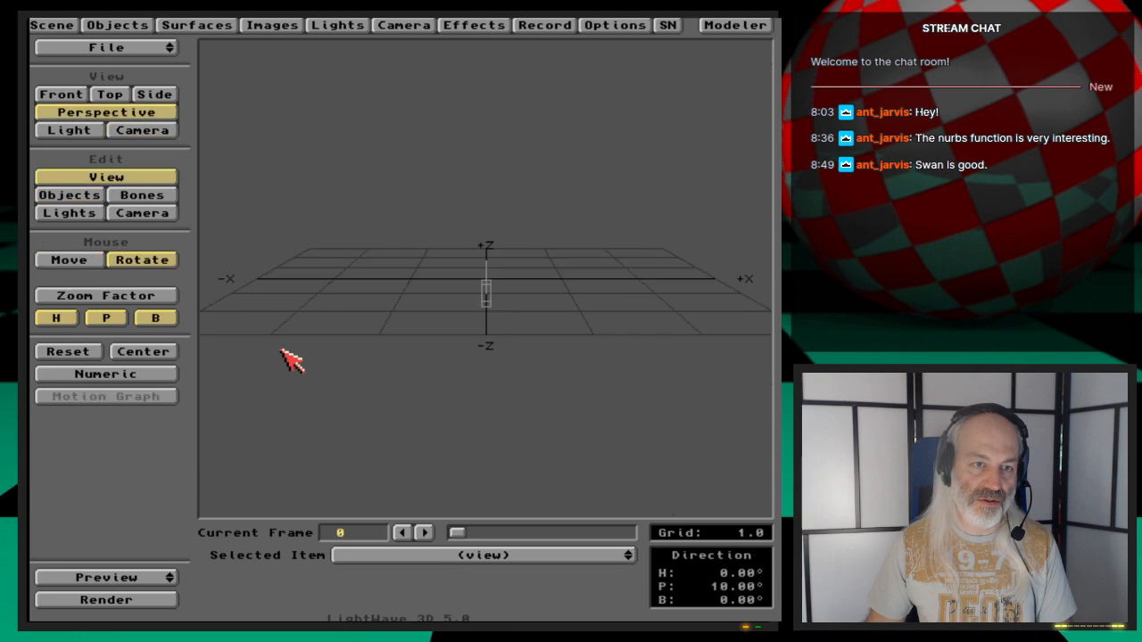
- Load the SwanStarship_Final object into the scene and view it through the camera
{"action": "left_click", "coordinate": [117, 25]}
{"action": "left_click", "coordinate": [263, 152]}
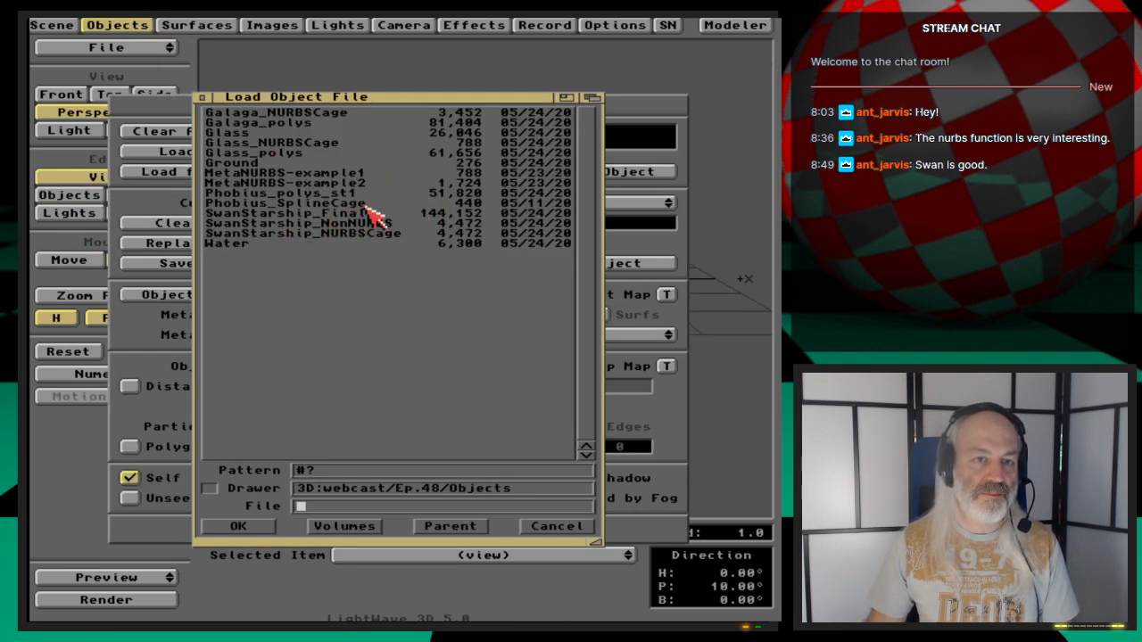
{"action": "double_click", "coordinate": [377, 215]}
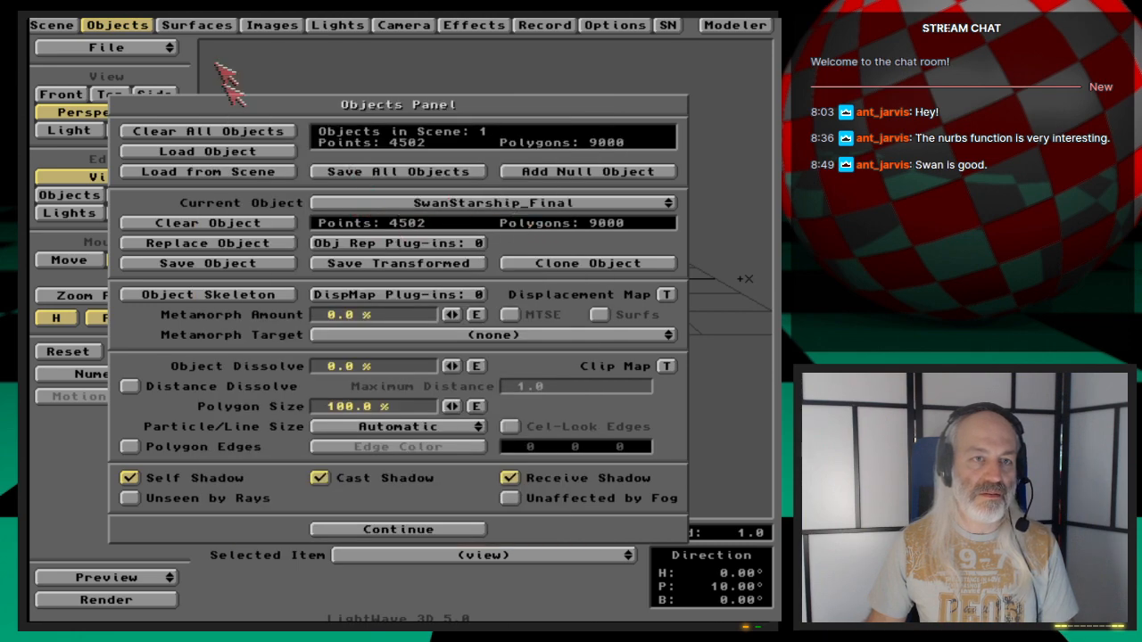
{"action": "left_click", "coordinate": [120, 25]}
{"action": "left_click", "coordinate": [150, 130]}
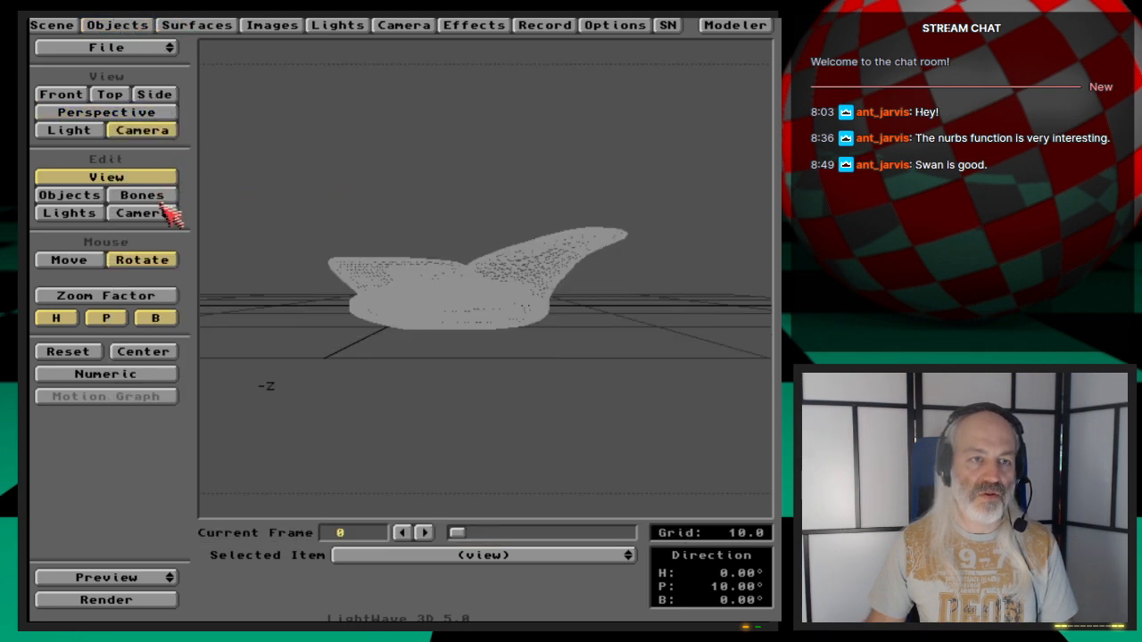
- Move and rotate the camera to frame the ship, then render a test frame
{"action": "left_click", "coordinate": [152, 212]}
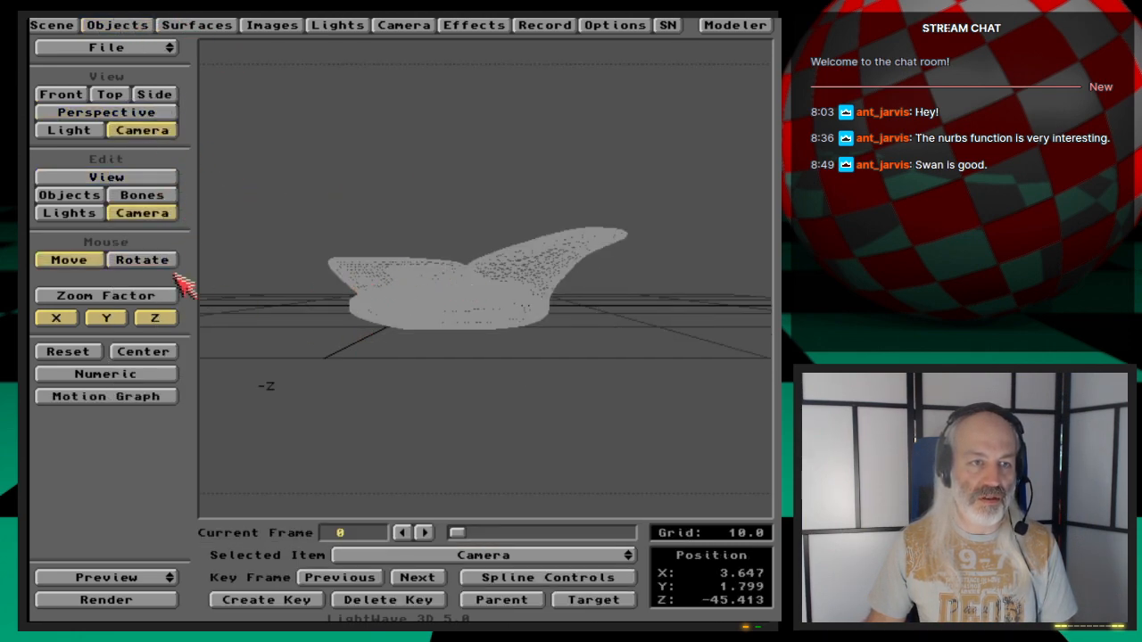
{"action": "left_click", "coordinate": [142, 259]}
{"action": "left_click_drag", "start_coordinate": [357, 316], "coordinate": [321, 312]}
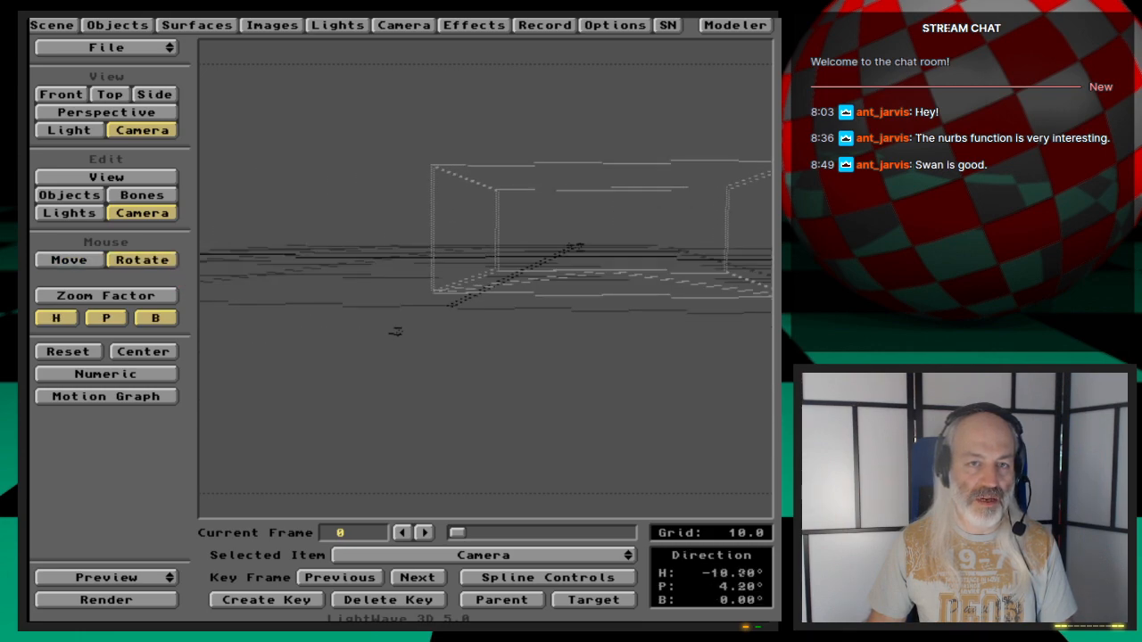
{"action": "key", "text": "t"}
{"action": "left_click_drag", "start_coordinate": [472, 339], "coordinate": [388, 329]}
{"action": "key", "text": "y"}
{"action": "left_click_drag", "start_coordinate": [472, 360], "coordinate": [466, 361]}
{"action": "mouse_move", "coordinate": [472, 360]}
{"action": "left_mouse_down"}
{"action": "mouse_move", "coordinate": [457, 362]}
{"action": "mouse_move", "coordinate": [493, 360]}
{"action": "left_mouse_up"}
{"action": "key", "text": "t"}
{"action": "key", "text": "Return"}
{"action": "key", "text": "Return"}
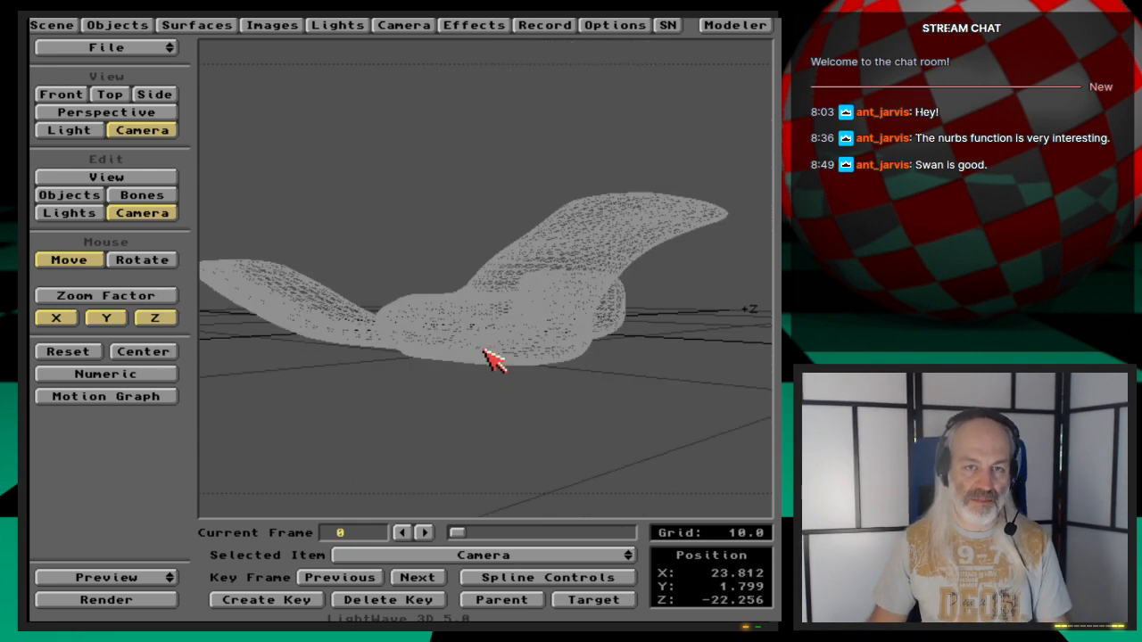
{"action": "key", "text": "F9"}
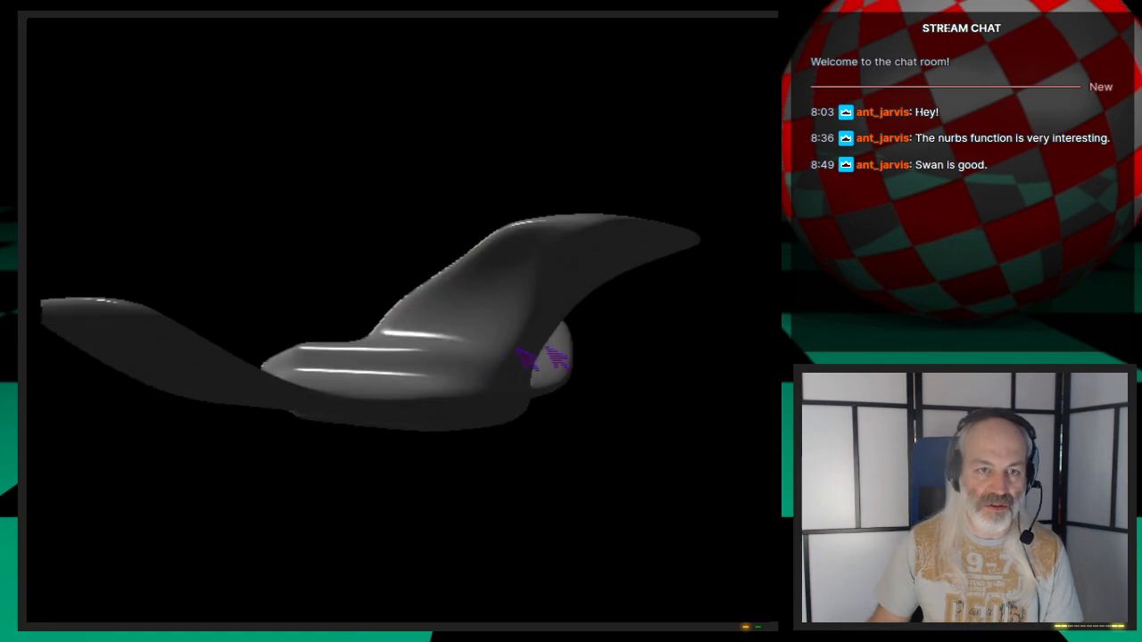
{"action": "key", "text": "Escape"}
- Add a second light to the scene and render the frame again
{"action": "left_click", "coordinate": [301, 25]}
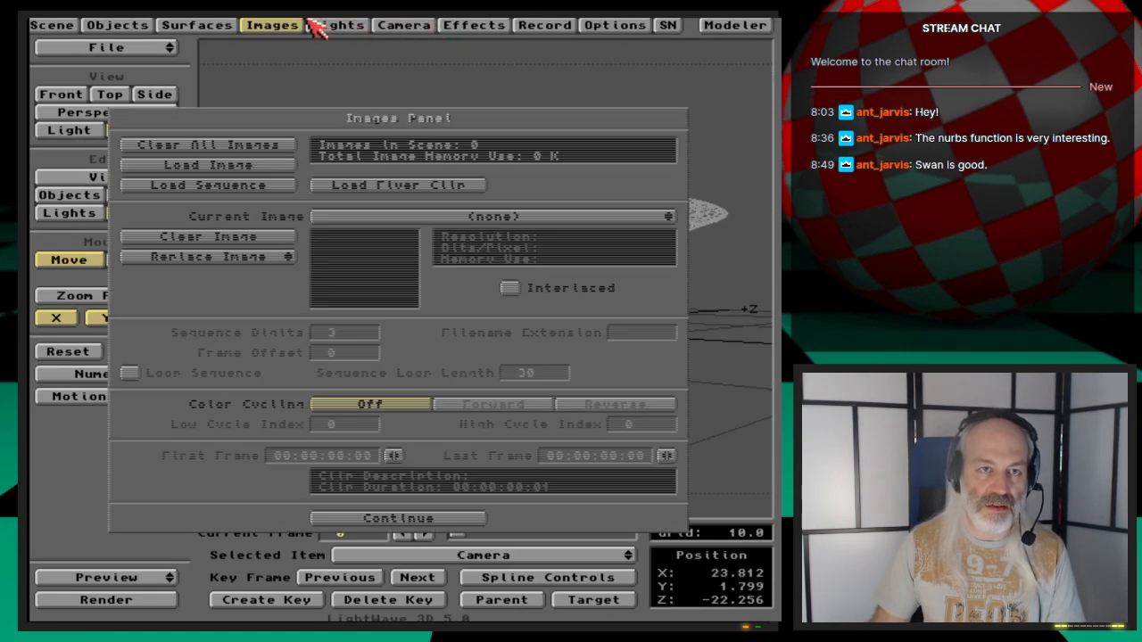
{"action": "left_click", "coordinate": [328, 27]}
{"action": "left_click", "coordinate": [261, 166]}
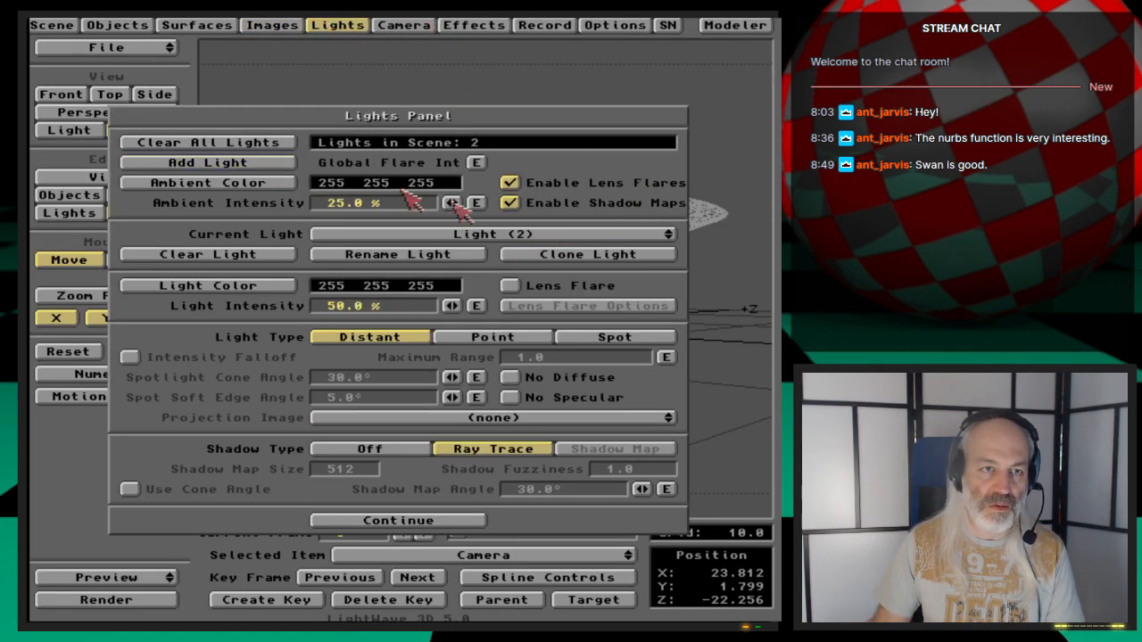
{"action": "left_click", "coordinate": [323, 24]}
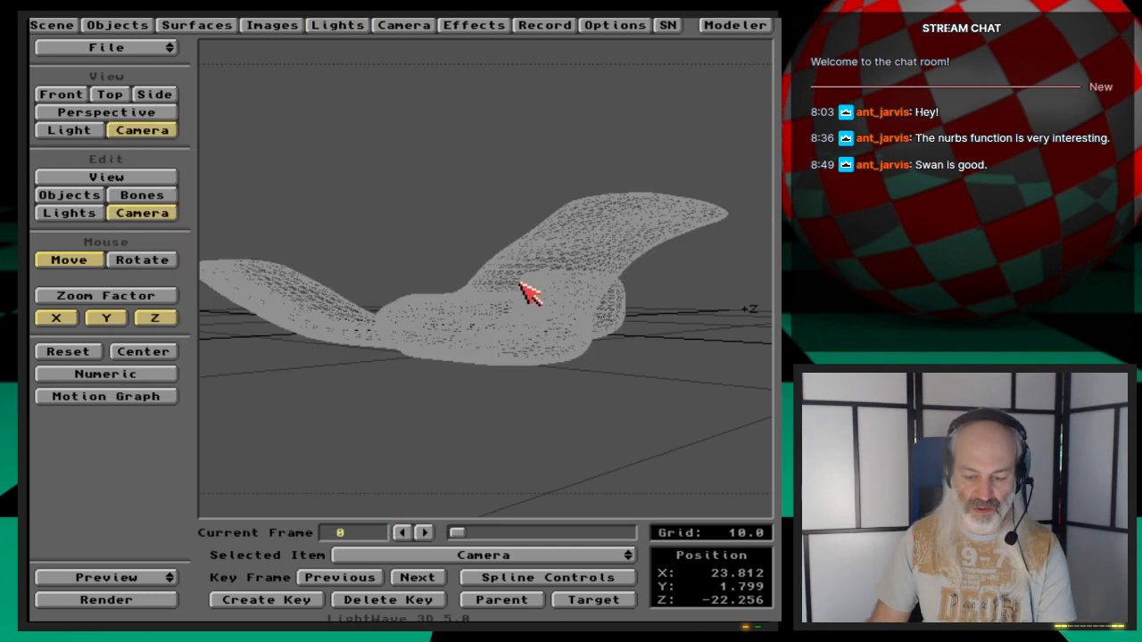
{"action": "key", "text": "F9"}
{"action": "key", "text": "Escape"}
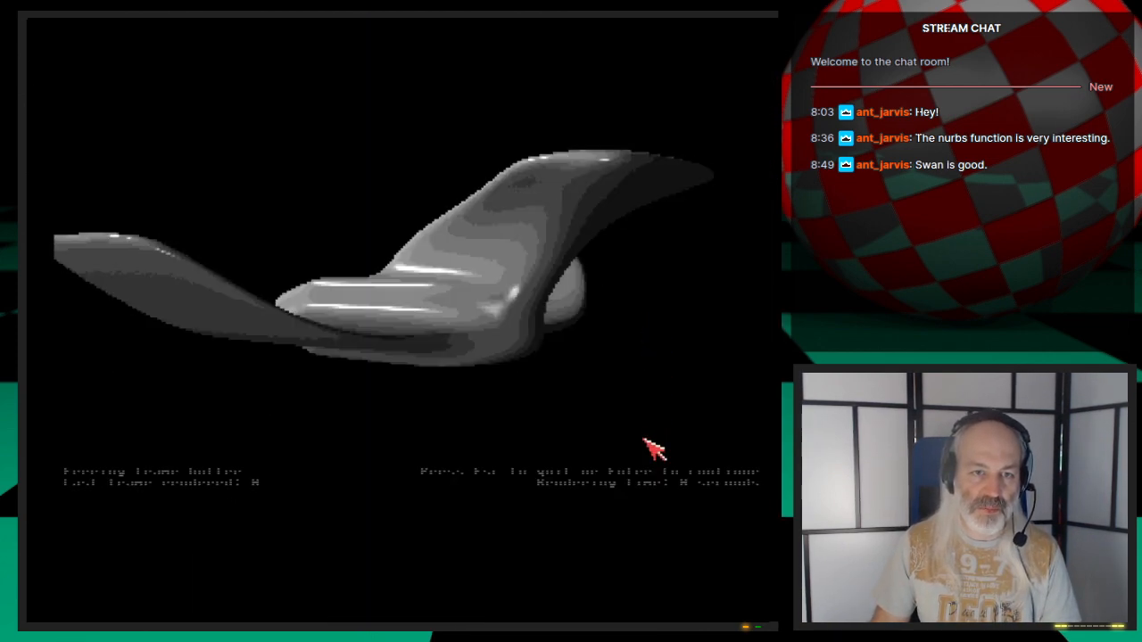
- Move and rotate the second light to a new angle, then render the frame again
{"action": "left_click", "coordinate": [76, 216]}
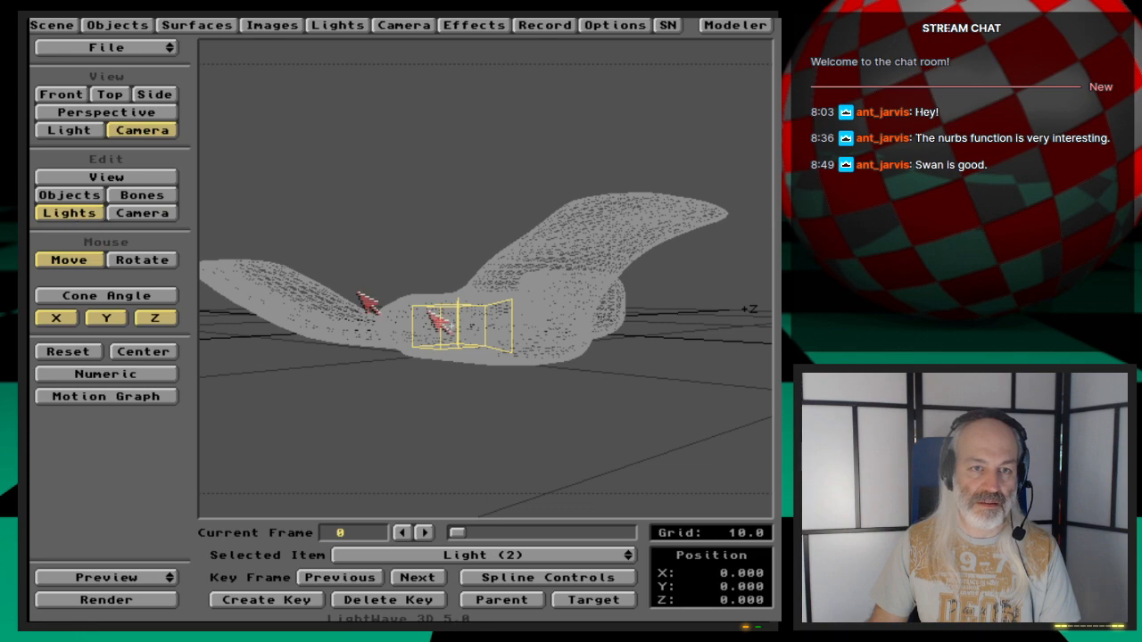
{"action": "left_click_drag", "start_coordinate": [463, 386], "coordinate": [393, 346]}
{"action": "key", "text": "y"}
{"action": "left_click_drag", "start_coordinate": [505, 428], "coordinate": [488, 375]}
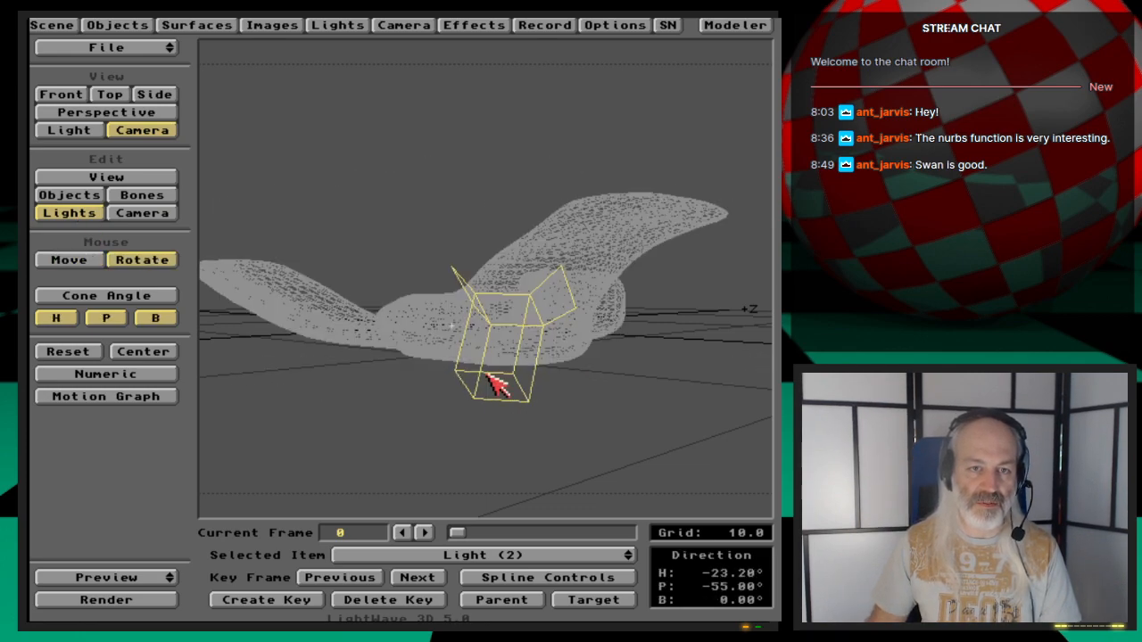
{"action": "key", "text": "Return"}
{"action": "key", "text": "Return"}
{"action": "key", "text": "F9"}
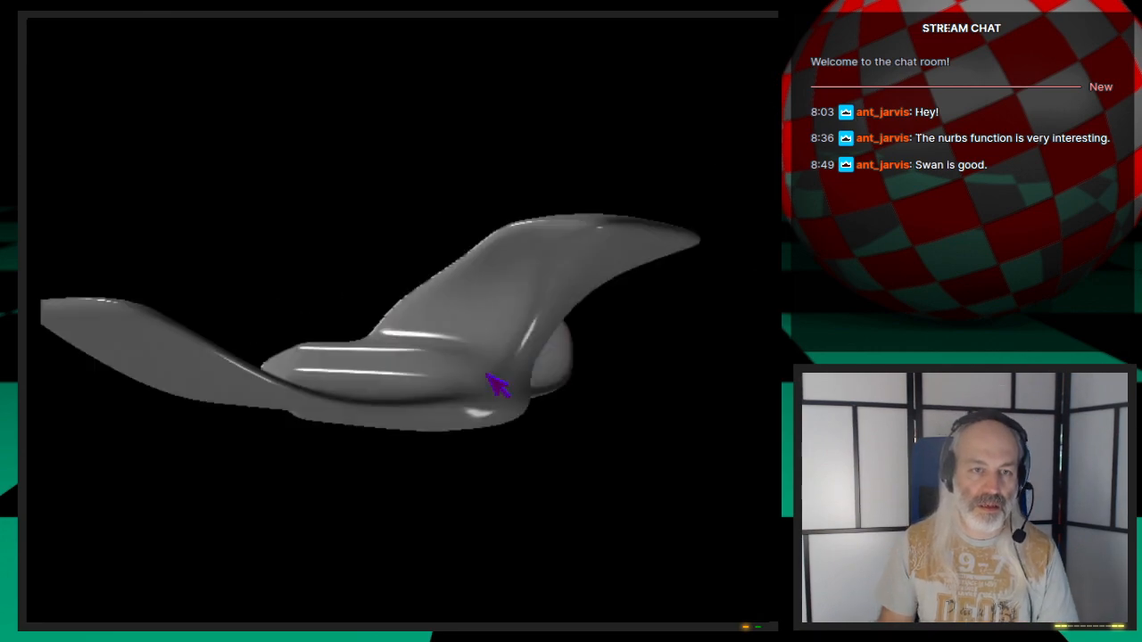
- Adjust the second light's rotation slightly and render another test frame
{"action": "key", "text": "Escape"}
{"action": "key", "text": "Escape"}
{"action": "left_click_drag", "start_coordinate": [499, 375], "coordinate": [514, 383]}
{"action": "key", "text": "Return"}
{"action": "key", "text": "Return"}
{"action": "key", "text": "F9"}
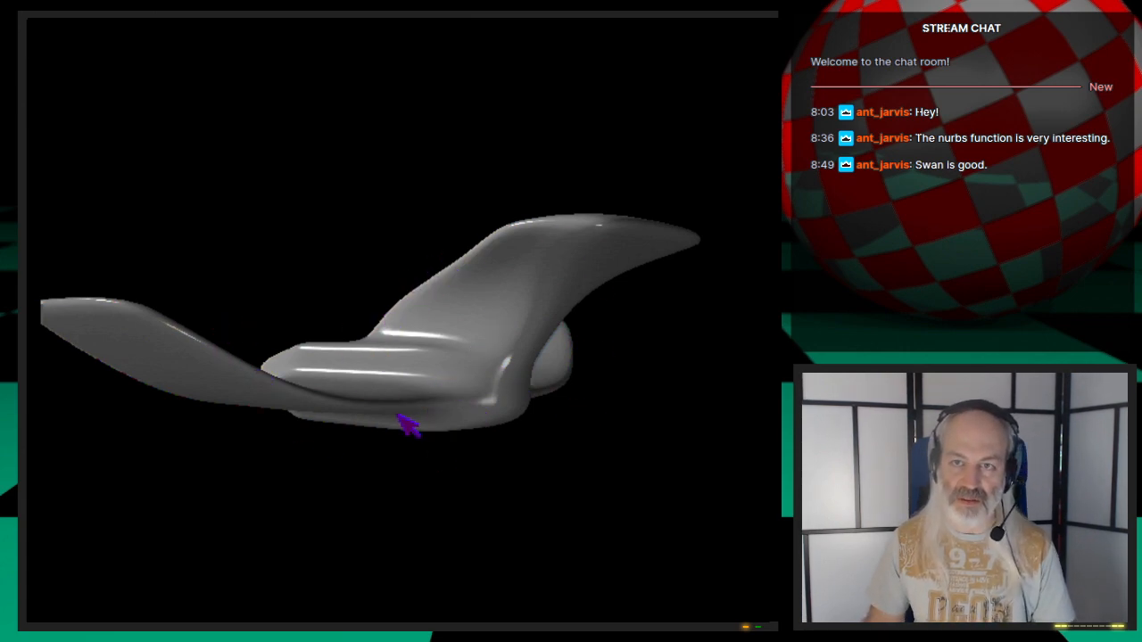
{"action": "left_click", "coordinate": [472, 419]}
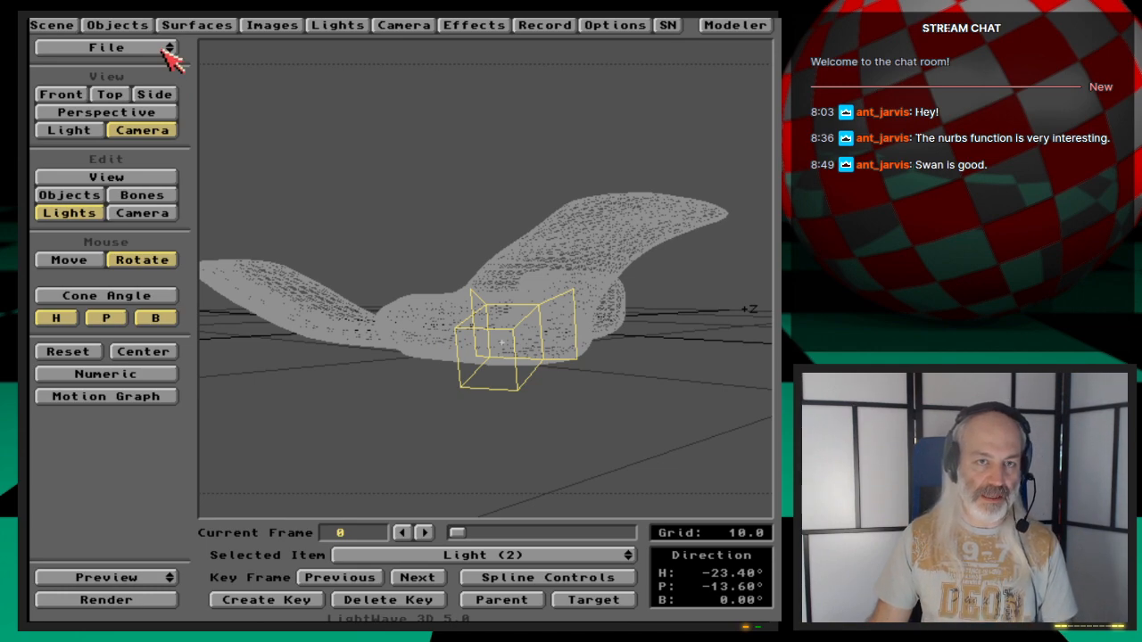
- Inspect the Water and Default surface settings in the Surfaces panel
{"action": "left_click", "coordinate": [196, 25]}
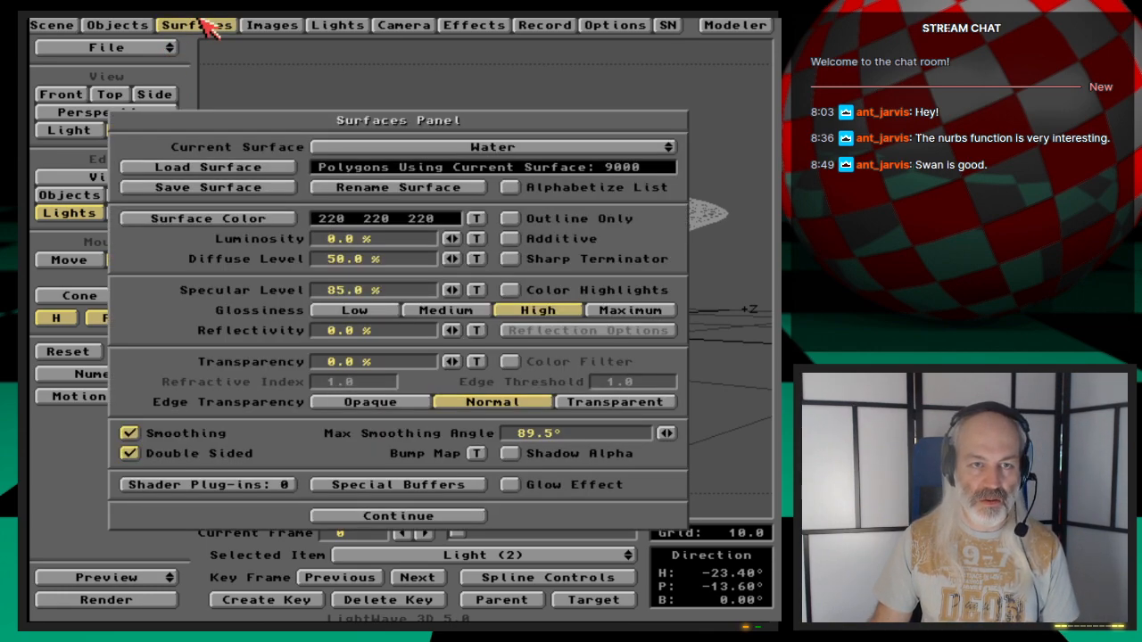
{"action": "left_click_drag", "start_coordinate": [546, 152], "coordinate": [578, 135]}
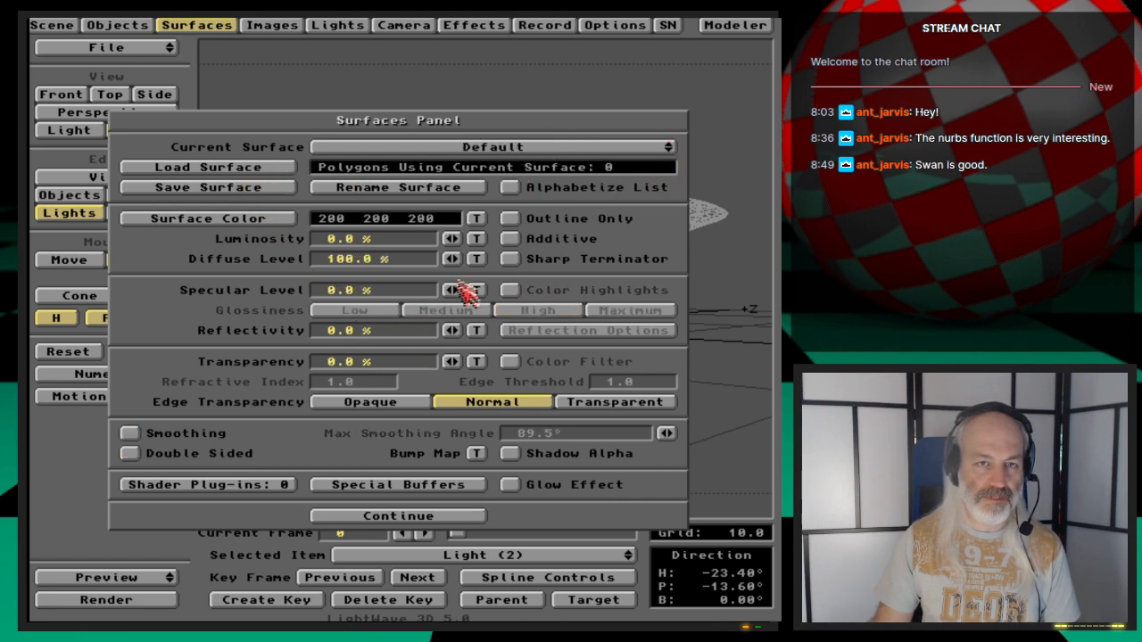
{"action": "left_click_drag", "start_coordinate": [526, 153], "coordinate": [523, 162]}
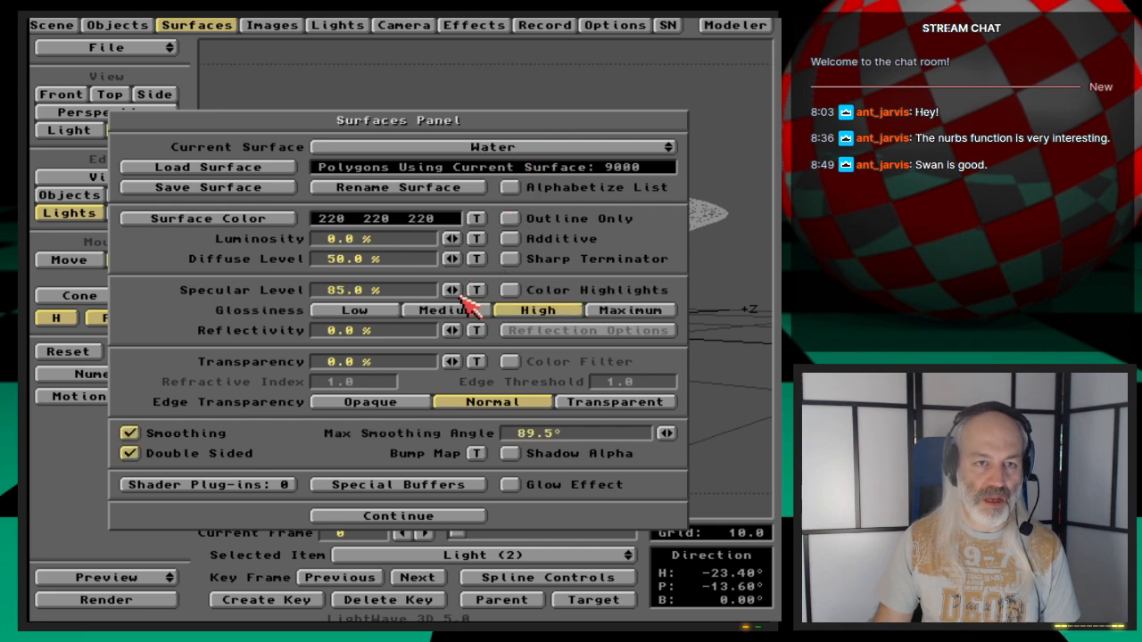
{"action": "left_click", "coordinate": [199, 25]}
- Clear the scene and switch over to Modeler
{"action": "mouse_move", "coordinate": [151, 47]}
{"action": "left_mouse_down"}
{"action": "mouse_move", "coordinate": [156, 64]}
{"action": "mouse_move", "coordinate": [153, 49]}
{"action": "left_mouse_up"}
{"action": "left_click", "coordinate": [294, 345]}
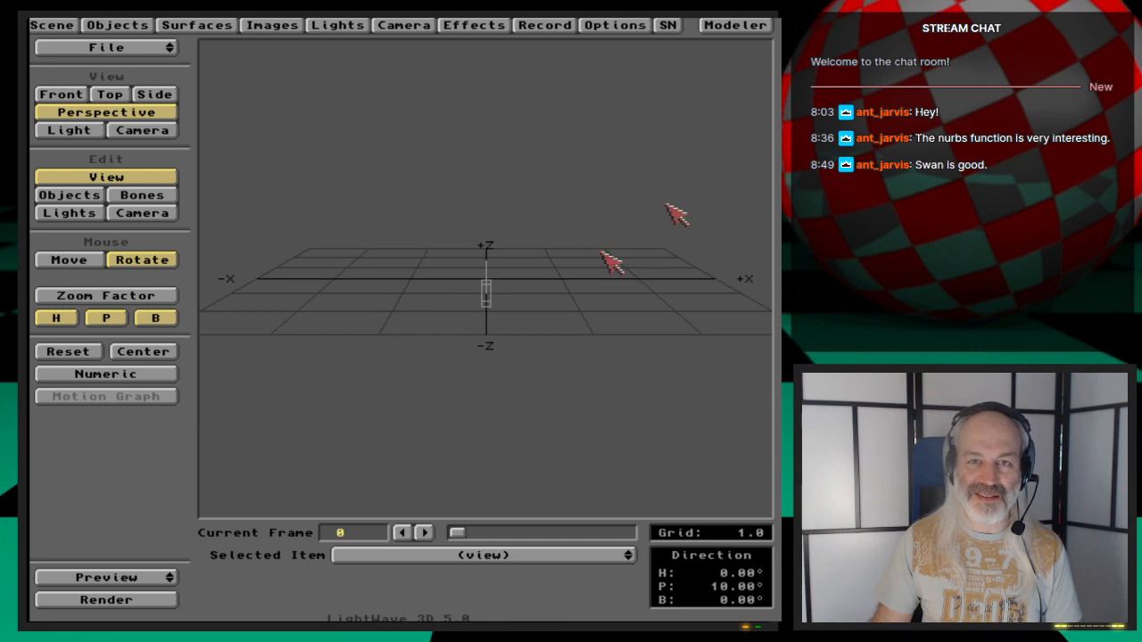
{"action": "left_click", "coordinate": [735, 25]}
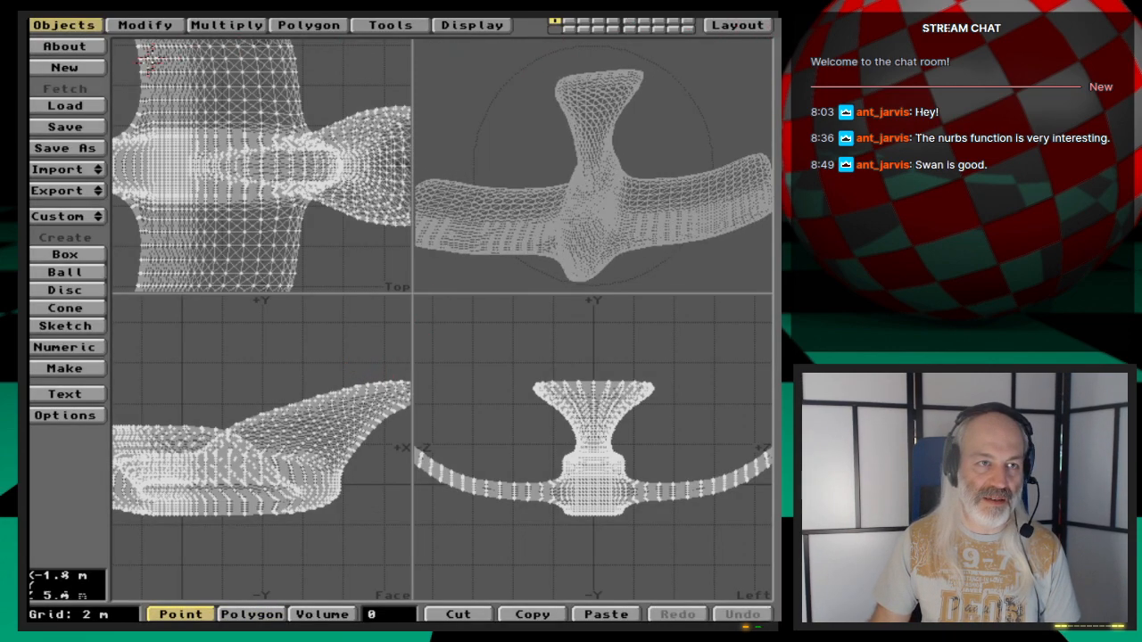
- Start a new object, load Galaga_NURBSCage, and inspect it in the perspective view
{"action": "left_click", "coordinate": [64, 68]}
{"action": "left_click", "coordinate": [220, 339]}
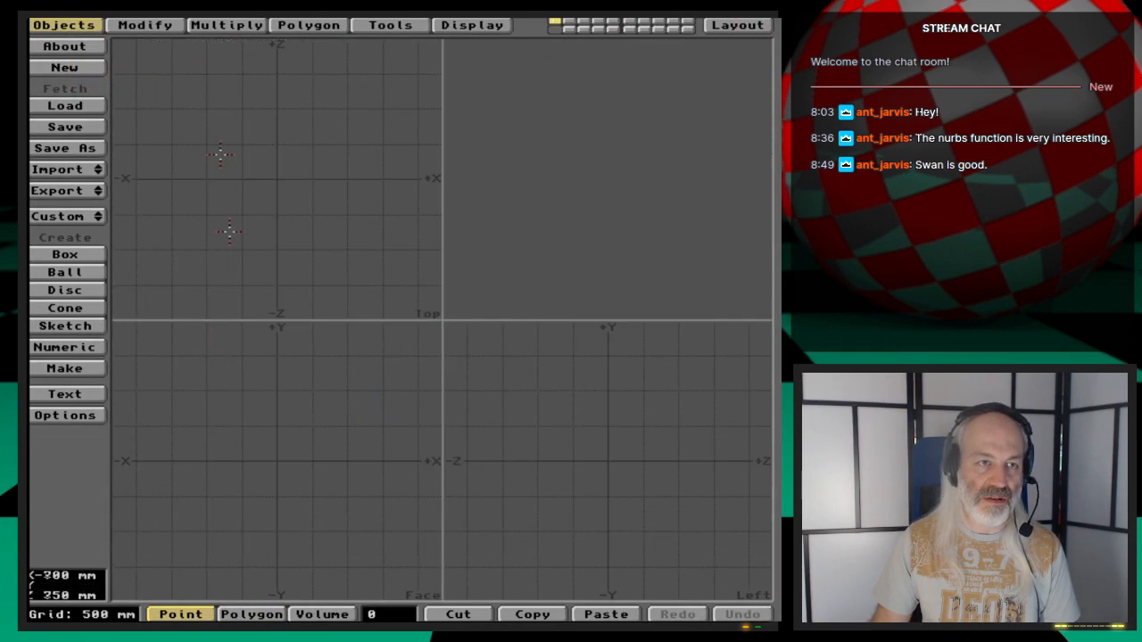
{"action": "left_click", "coordinate": [67, 106]}
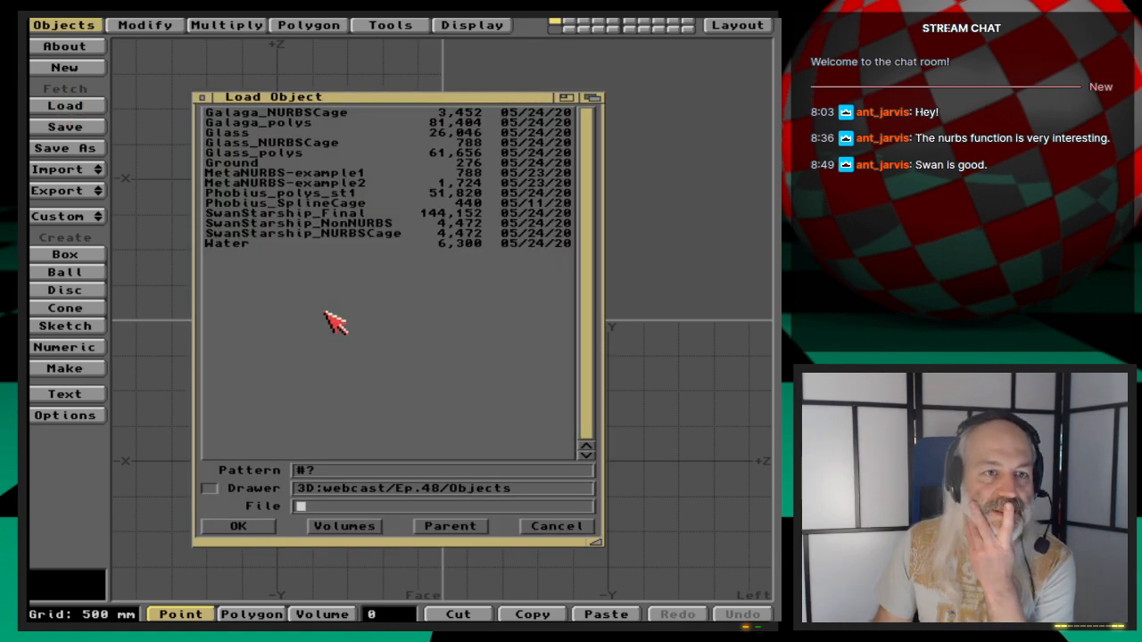
{"action": "double_click", "coordinate": [318, 114]}
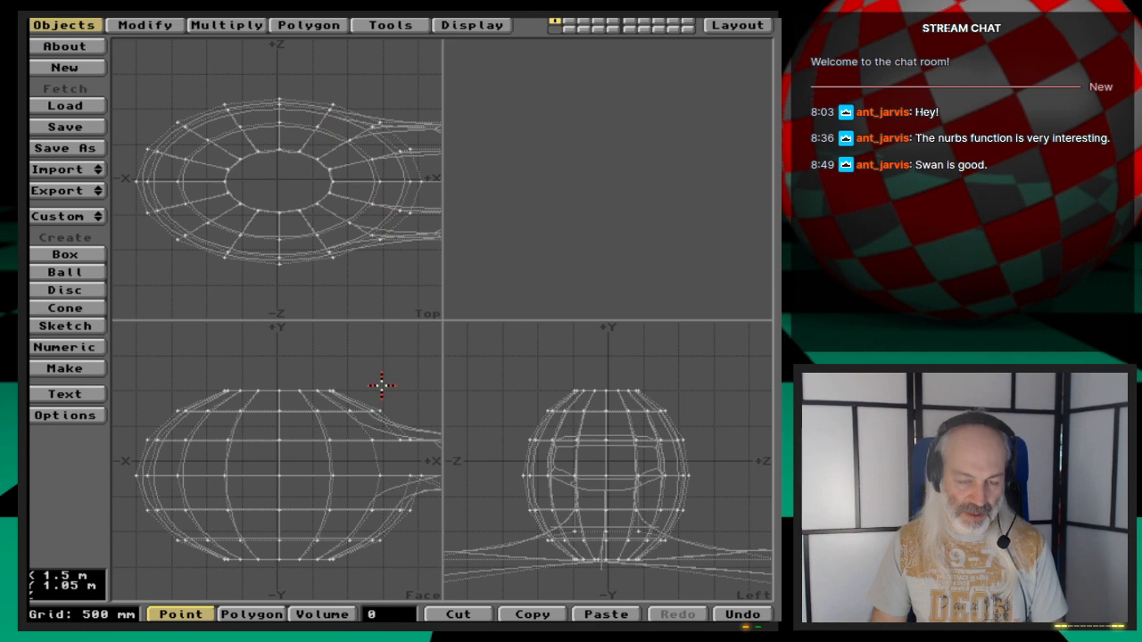
{"action": "key", "text": "a"}
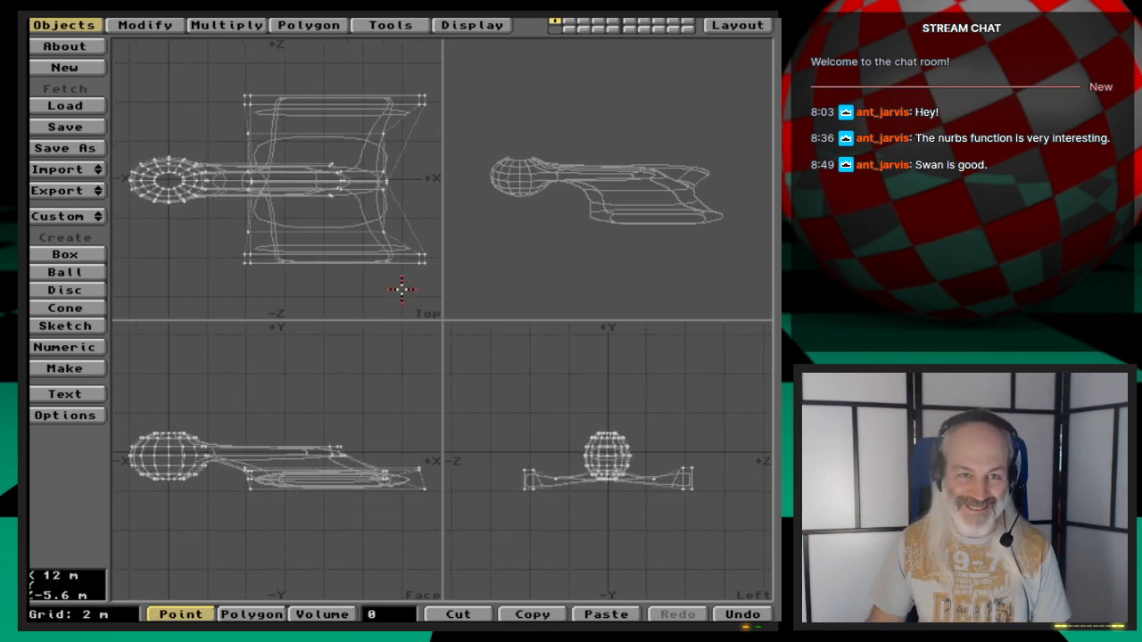
{"action": "mouse_move", "coordinate": [619, 154]}
{"action": "left_mouse_down"}
{"action": "mouse_move", "coordinate": [612, 212]}
{"action": "mouse_move", "coordinate": [598, 221]}
{"action": "mouse_move", "coordinate": [640, 229]}
{"action": "mouse_move", "coordinate": [612, 224]}
{"action": "mouse_move", "coordinate": [610, 159]}
{"action": "mouse_move", "coordinate": [565, 224]}
{"action": "mouse_move", "coordinate": [622, 166]}
{"action": "mouse_move", "coordinate": [637, 247]}
{"action": "mouse_move", "coordinate": [681, 259]}
{"action": "mouse_move", "coordinate": [642, 212]}
{"action": "mouse_move", "coordinate": [606, 241]}
{"action": "left_mouse_up"}
{"action": "key", "text": "period"}
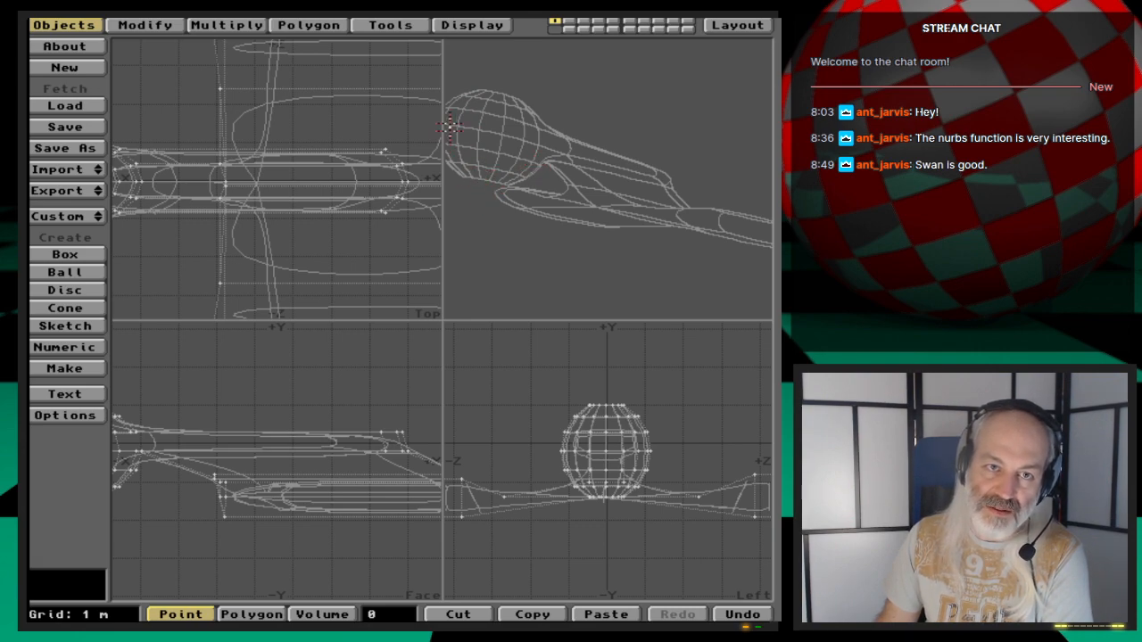
{"action": "left_click_drag", "start_coordinate": [595, 163], "coordinate": [563, 191]}
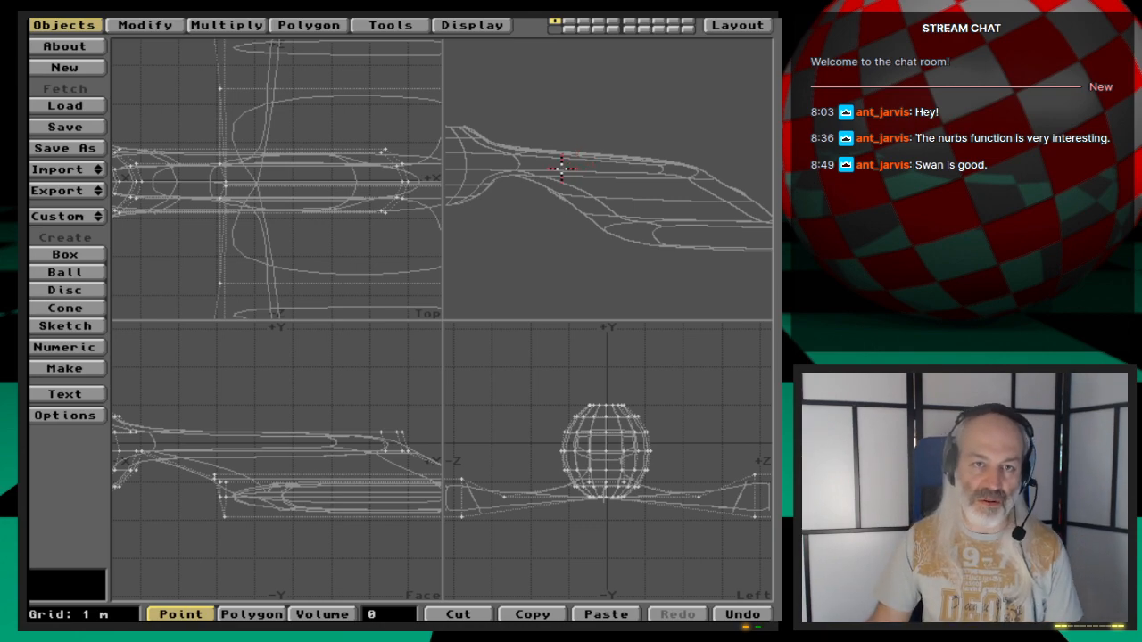
{"action": "key", "text": "a"}
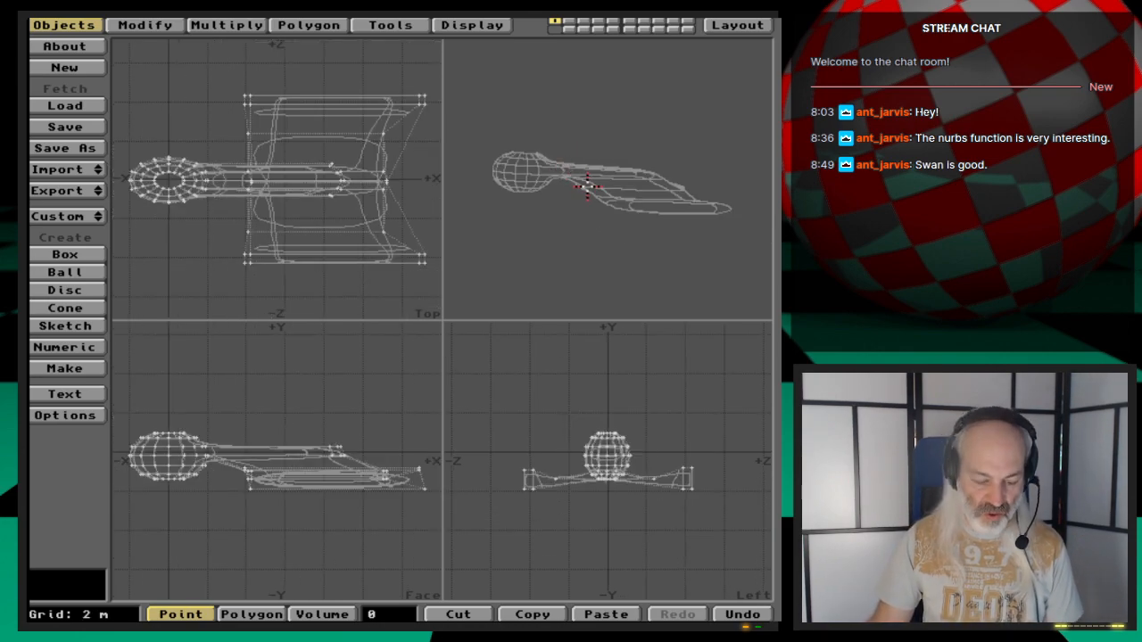
- Switch to layer 2, load Galaga_polys, and inspect it in the perspective view
{"action": "key", "text": "2"}
{"action": "key", "text": "l"}
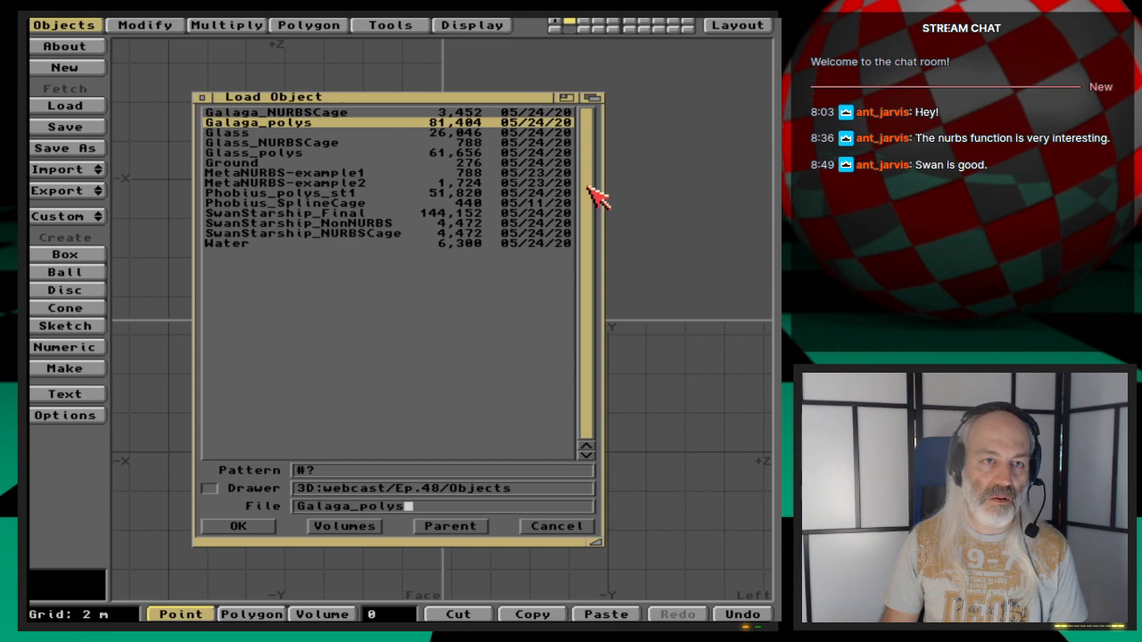
{"action": "key", "text": "Return"}
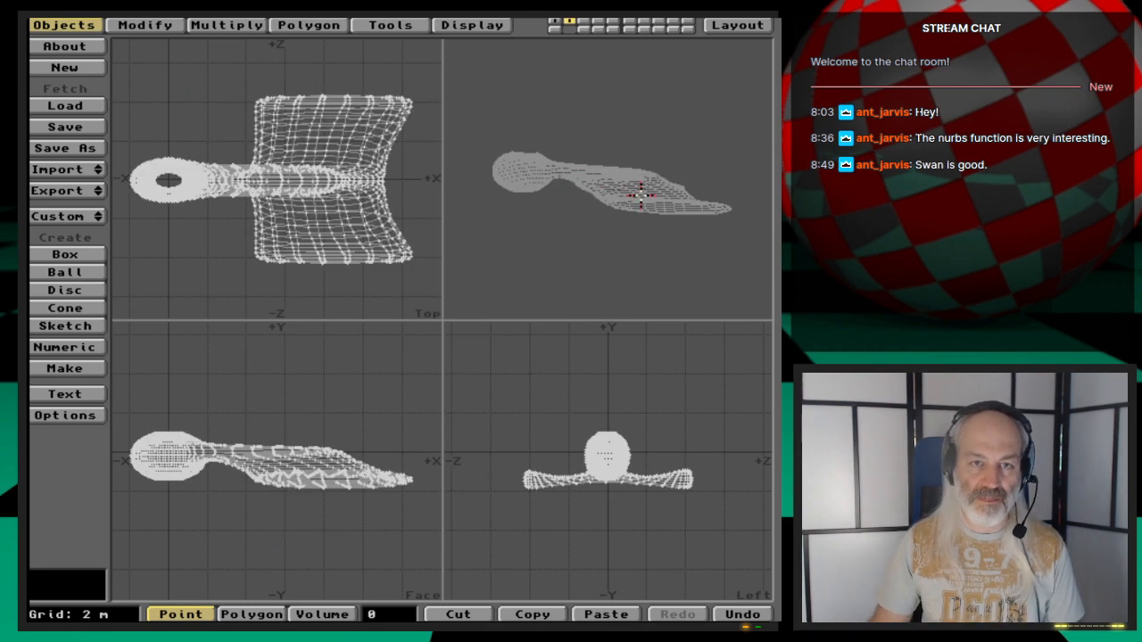
{"action": "left_click_drag", "start_coordinate": [641, 195], "coordinate": [610, 171]}
{"action": "key", "text": "period"}
{"action": "key", "text": "period"}
{"action": "left_click_drag", "start_coordinate": [660, 230], "coordinate": [657, 240]}
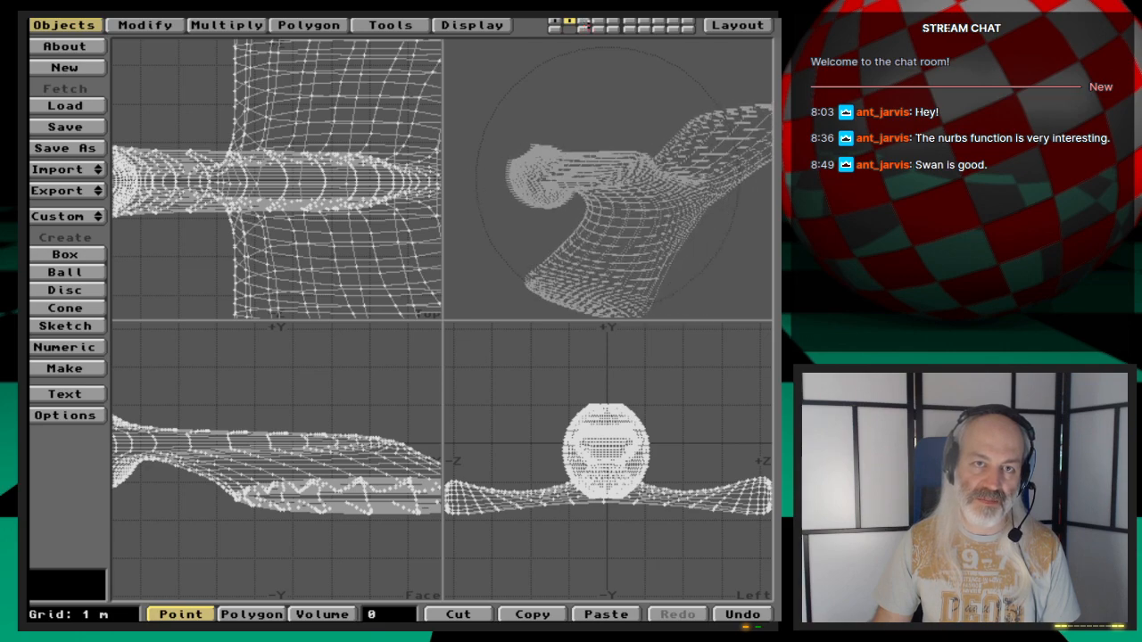
- Switch to layer 3, load MetaNURBS-example1, and fit and orbit the views to it
{"action": "left_click", "coordinate": [585, 21]}
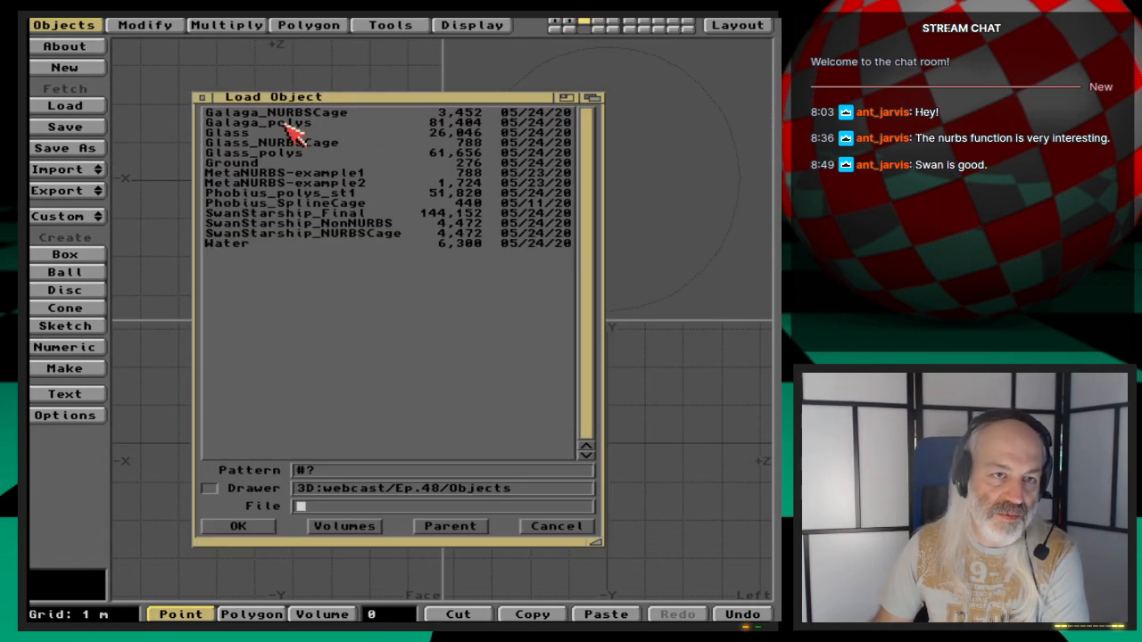
{"action": "double_click", "coordinate": [369, 173]}
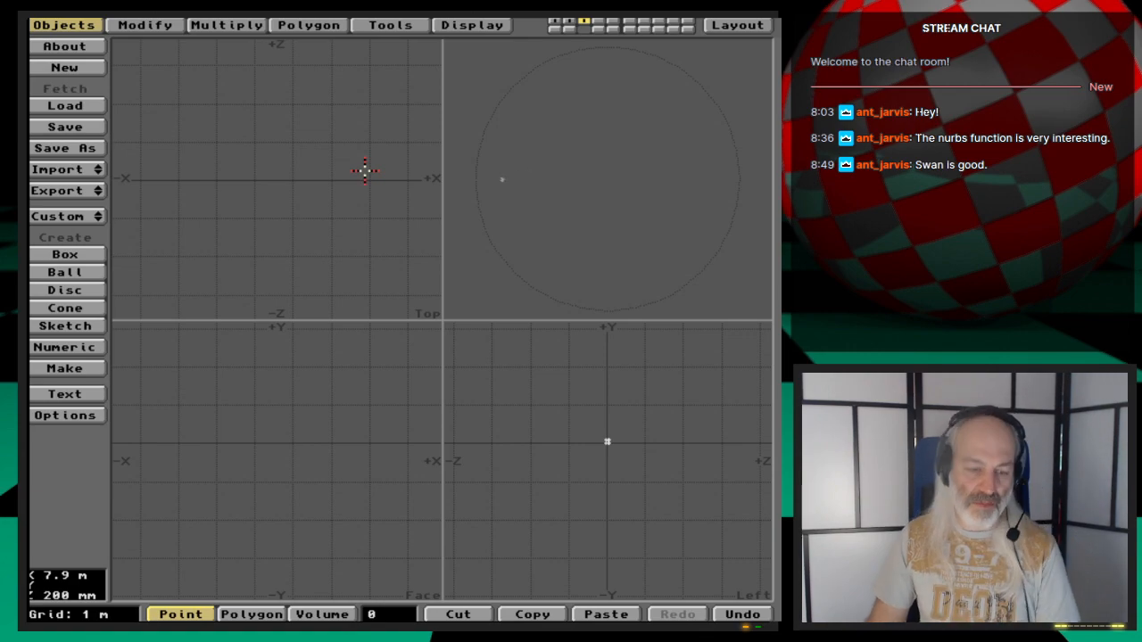
{"action": "key", "text": "a"}
{"action": "left_click_drag", "start_coordinate": [580, 166], "coordinate": [671, 214]}
- Load MetaNURBS-example2 into layer 4, inspect it in perspective, then undo the load
{"action": "left_click", "coordinate": [600, 21]}
{"action": "key", "text": "ctrl+o"}
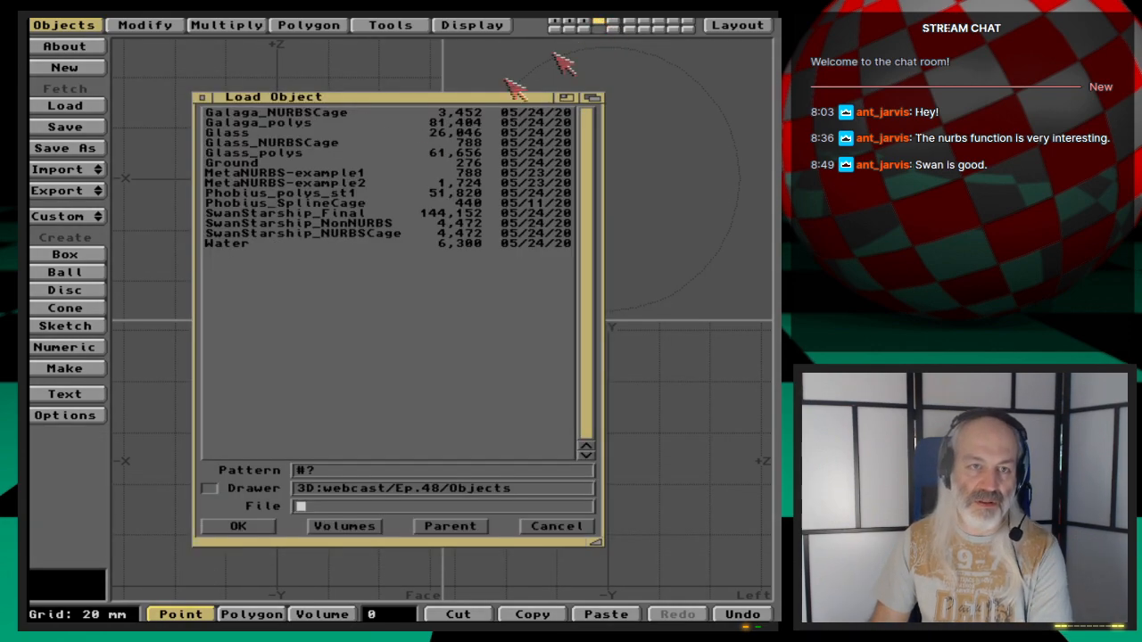
{"action": "double_click", "coordinate": [322, 182]}
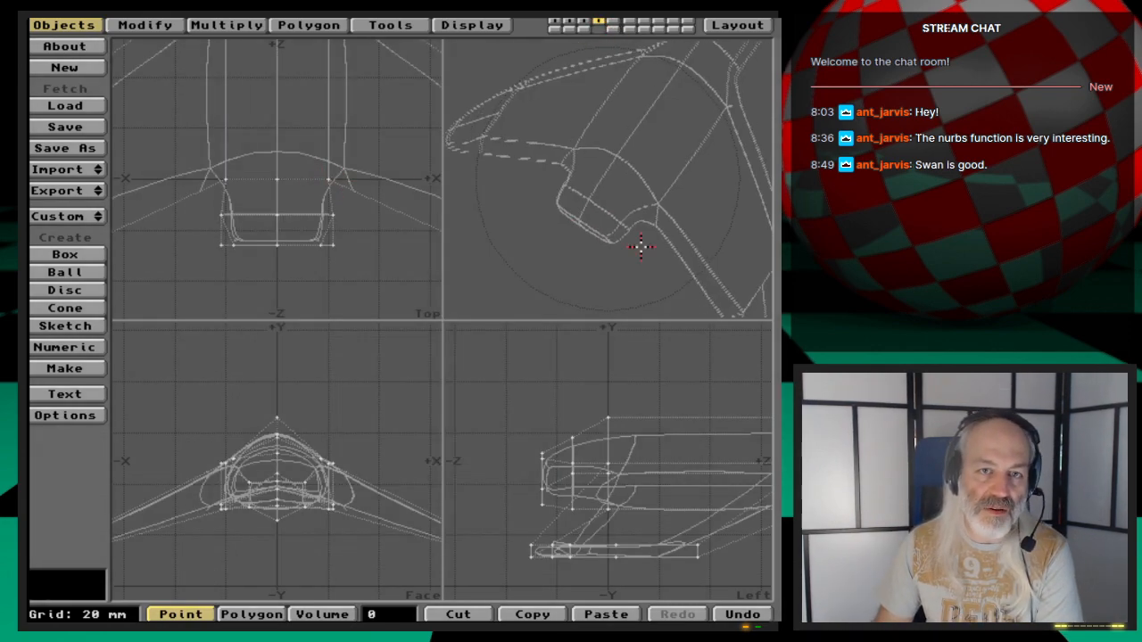
{"action": "key", "text": "a"}
{"action": "mouse_move", "coordinate": [657, 241]}
{"action": "left_mouse_down"}
{"action": "mouse_move", "coordinate": [612, 247]}
{"action": "mouse_move", "coordinate": [618, 234]}
{"action": "mouse_move", "coordinate": [653, 236]}
{"action": "mouse_move", "coordinate": [600, 217]}
{"action": "left_mouse_up"}
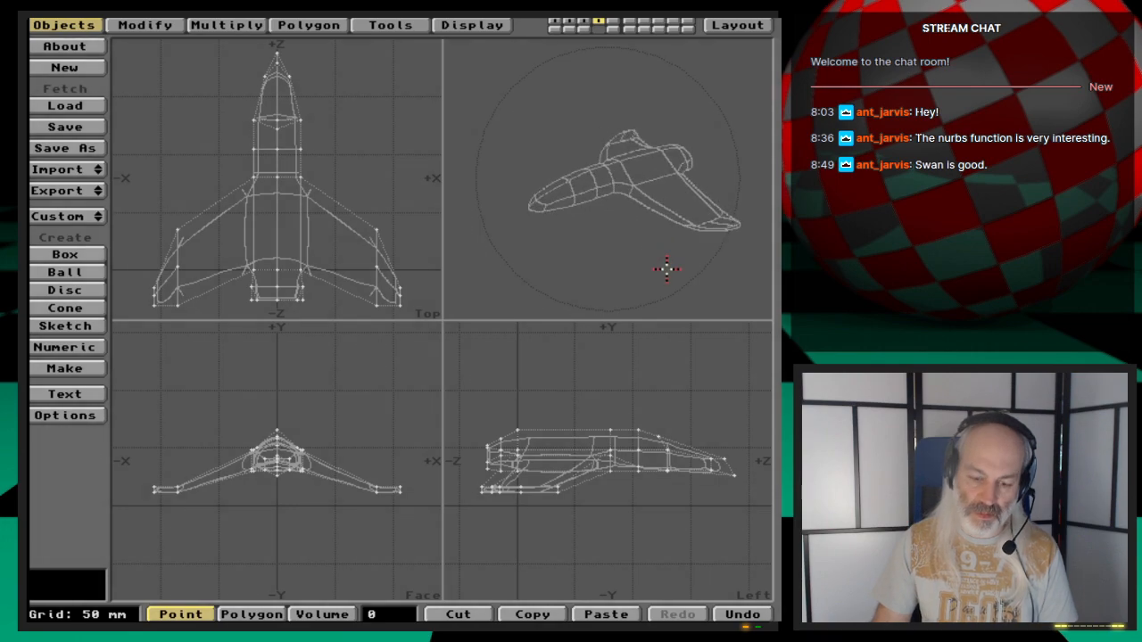
{"action": "key", "text": "period"}
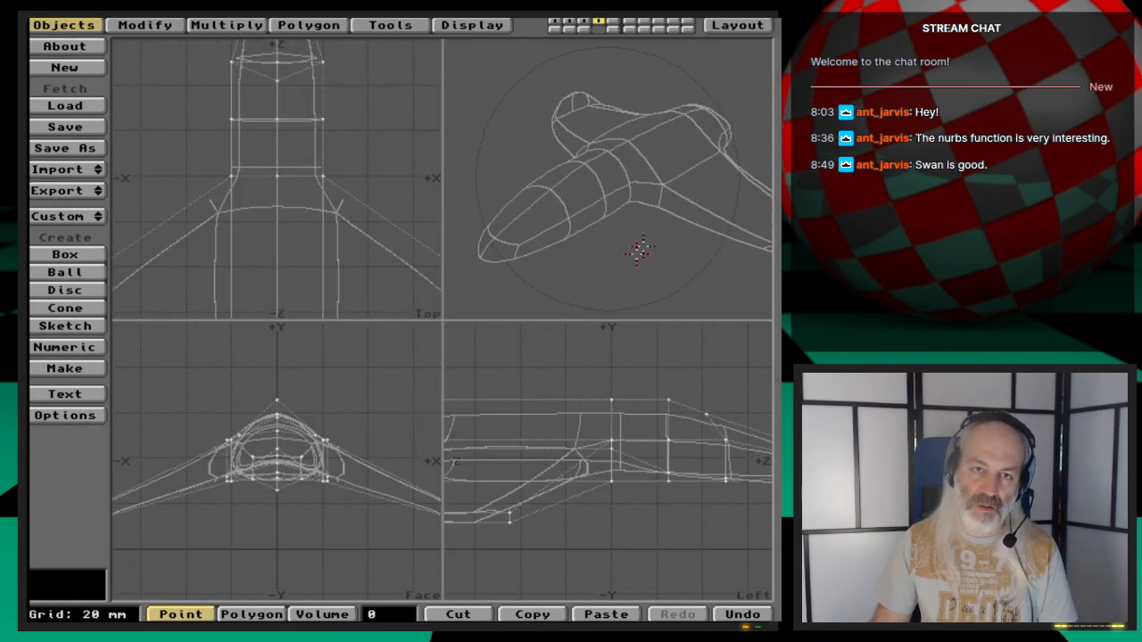
{"action": "left_click_drag", "start_coordinate": [640, 249], "coordinate": [670, 258]}
{"action": "key", "text": "comma"}
{"action": "left_click_drag", "start_coordinate": [670, 259], "coordinate": [662, 233]}
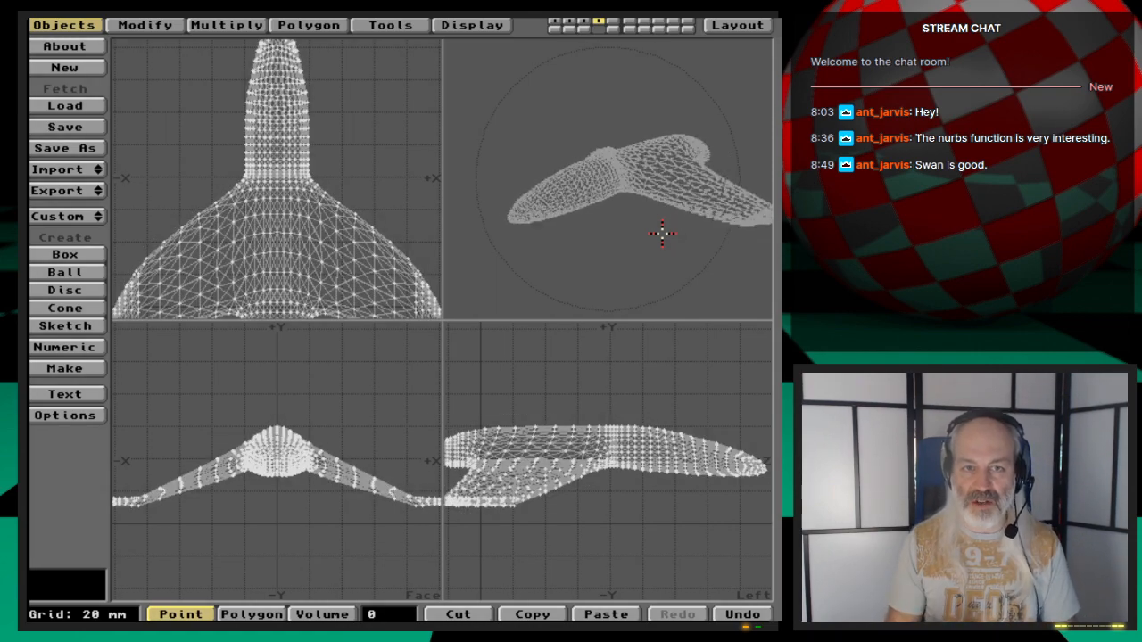
{"action": "key", "text": "."}
{"action": "left_click_drag", "start_coordinate": [662, 234], "coordinate": [714, 233]}
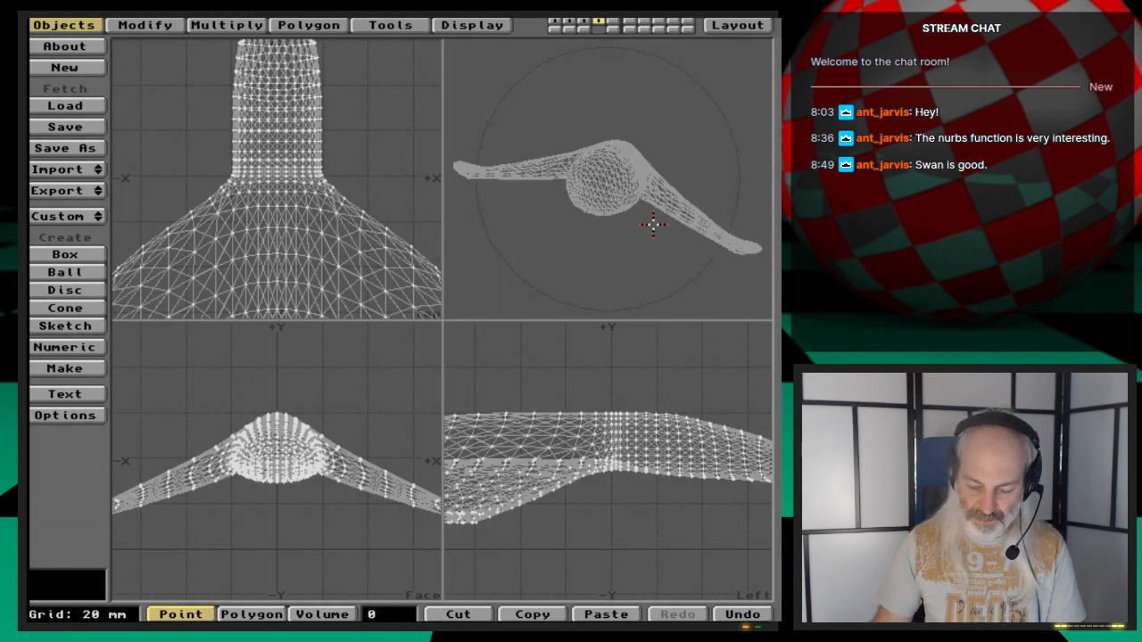
{"action": "key", "text": "."}
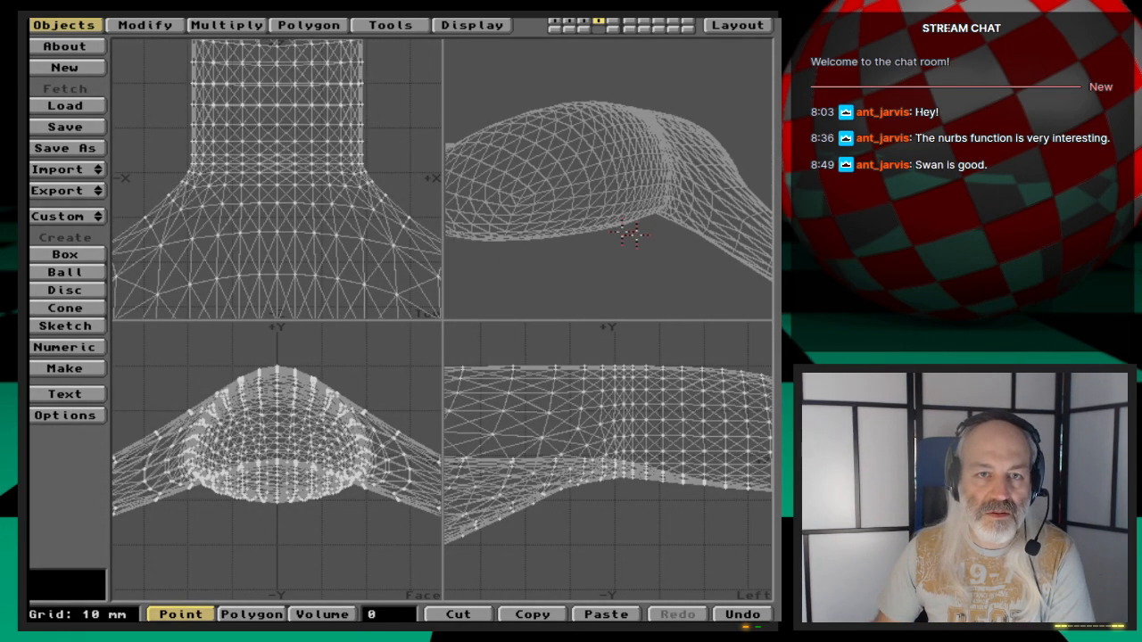
{"action": "mouse_move", "coordinate": [635, 226]}
{"action": "left_mouse_down"}
{"action": "mouse_move", "coordinate": [674, 210]}
{"action": "mouse_move", "coordinate": [633, 208]}
{"action": "mouse_move", "coordinate": [644, 214]}
{"action": "left_mouse_up"}
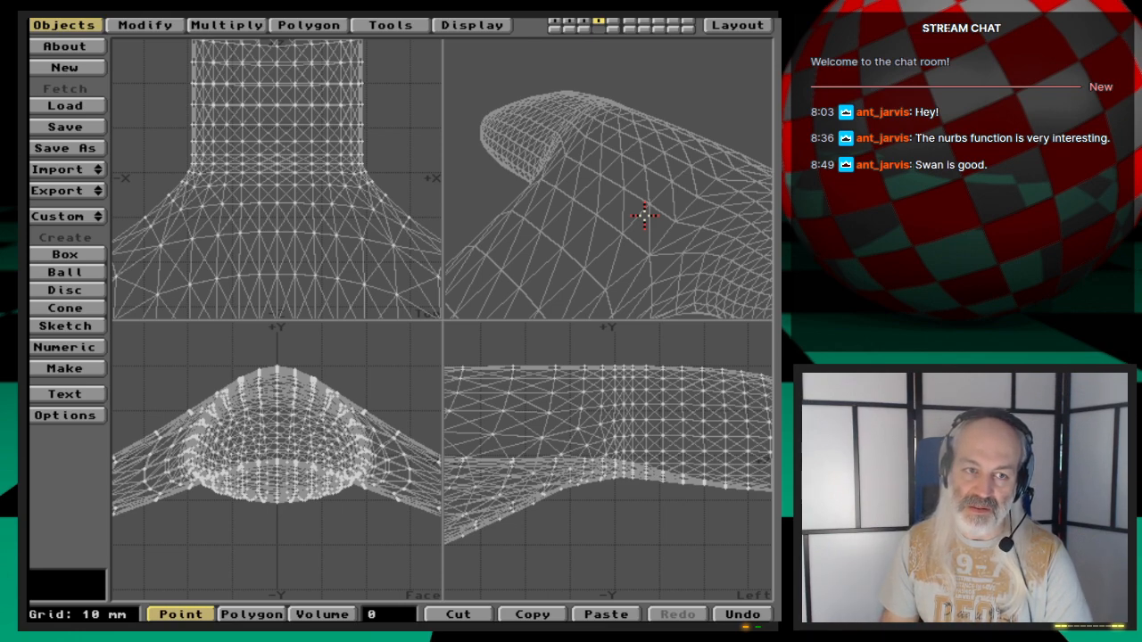
{"action": "key", "text": "u"}
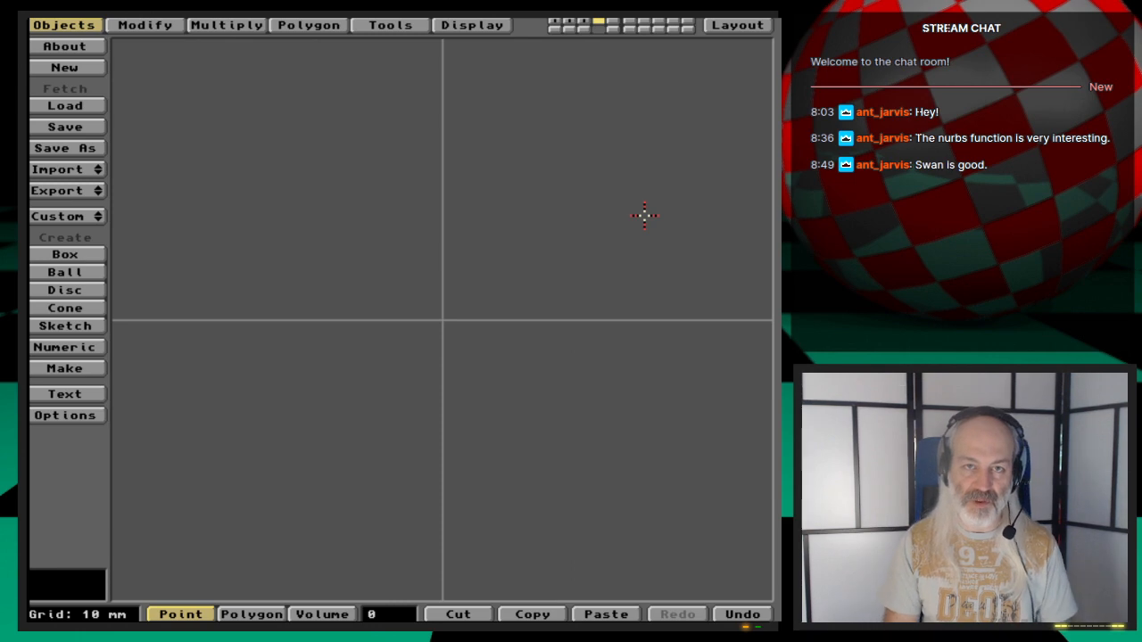
- Switch to layer 5 and load Phobius_SplineCage, fitting the views to it
{"action": "key", "text": "5"}
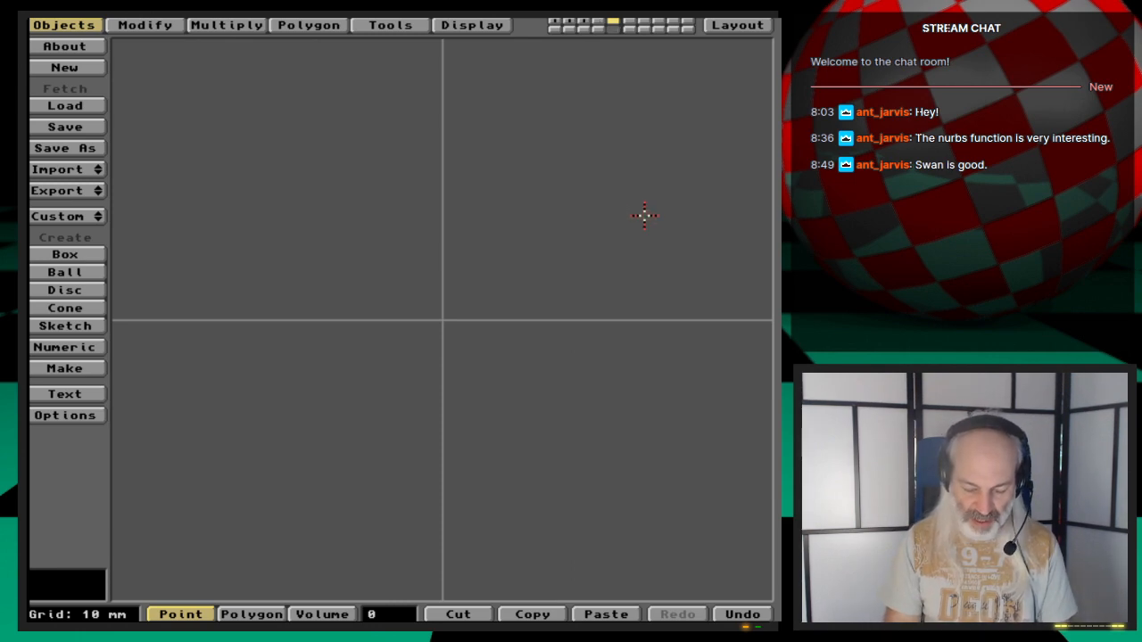
{"action": "key", "text": "l"}
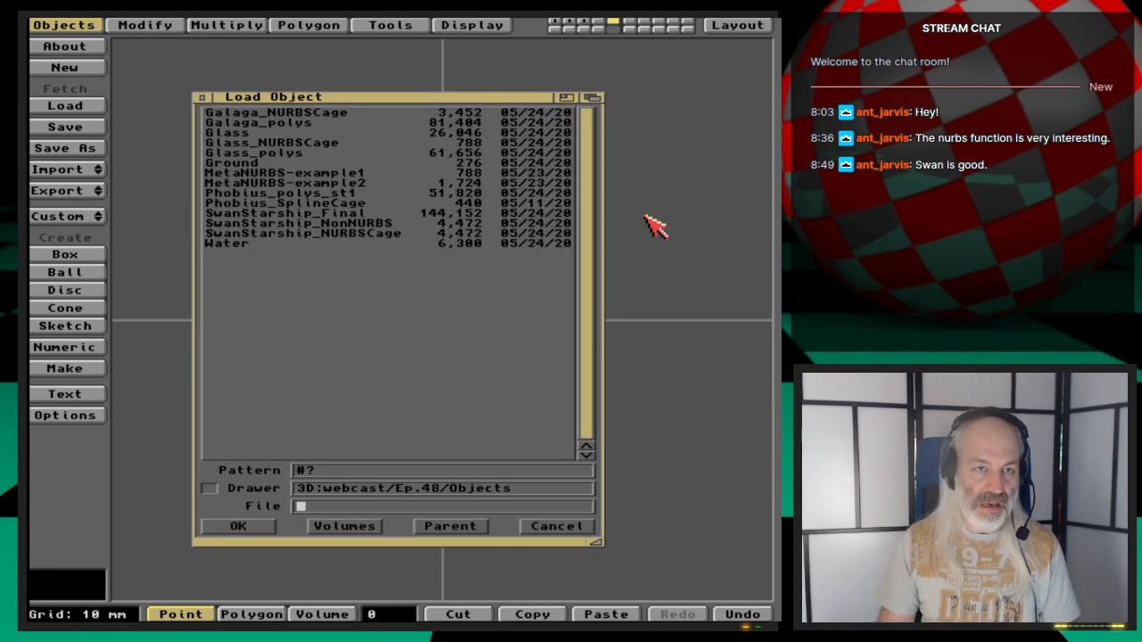
{"action": "double_click", "coordinate": [341, 204]}
{"action": "key", "text": "a"}
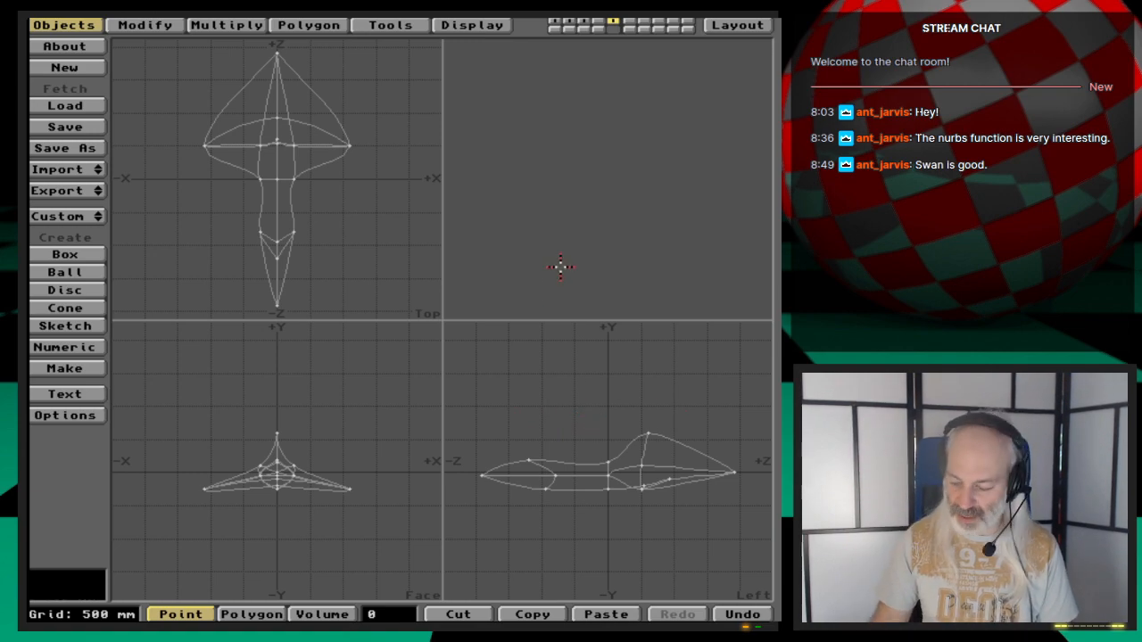
{"action": "left_click", "coordinate": [560, 267]}
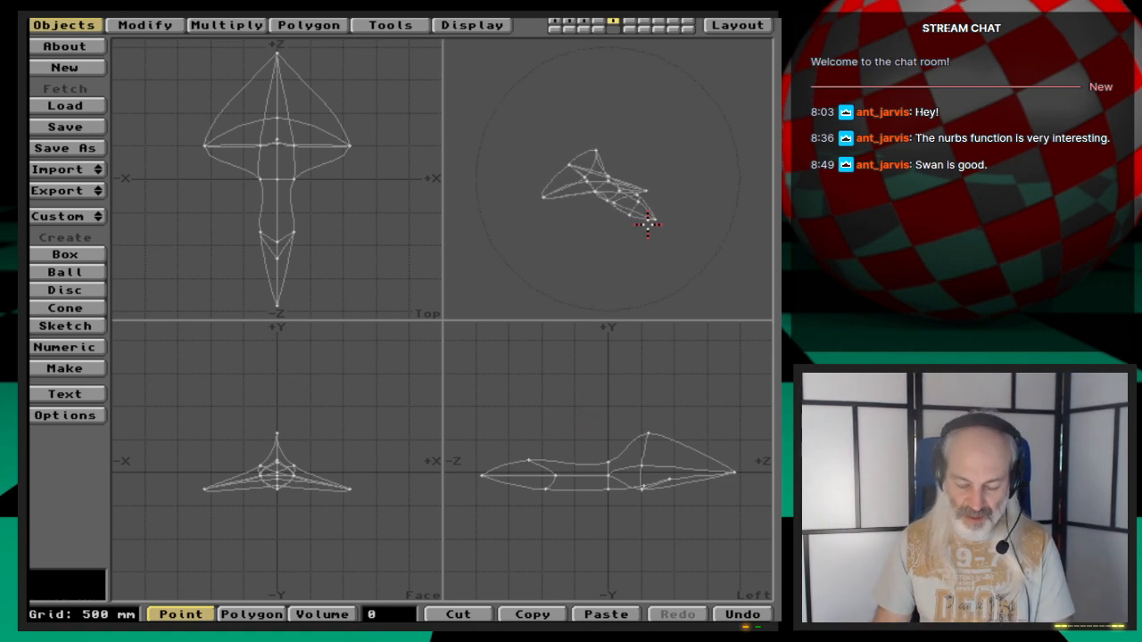
- Examine the Phobius spline cage up close by zooming and panning across the views
{"action": "key", "text": "period"}
{"action": "key", "text": "period"}
{"action": "left_click_drag", "start_coordinate": [708, 232], "coordinate": [611, 239]}
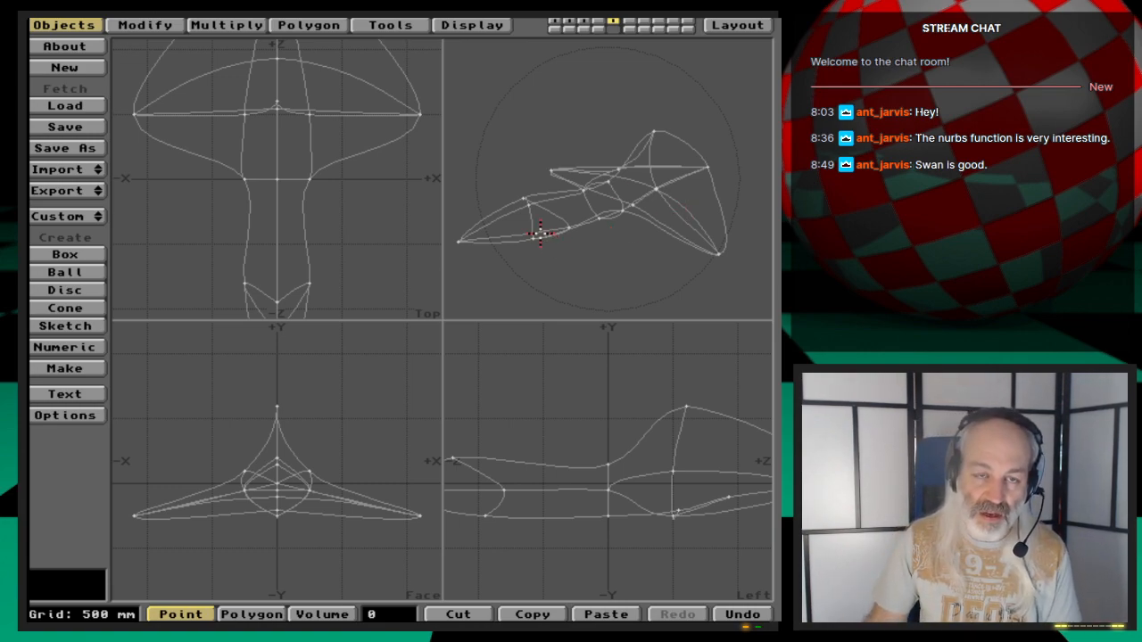
{"action": "key", "text": "period"}
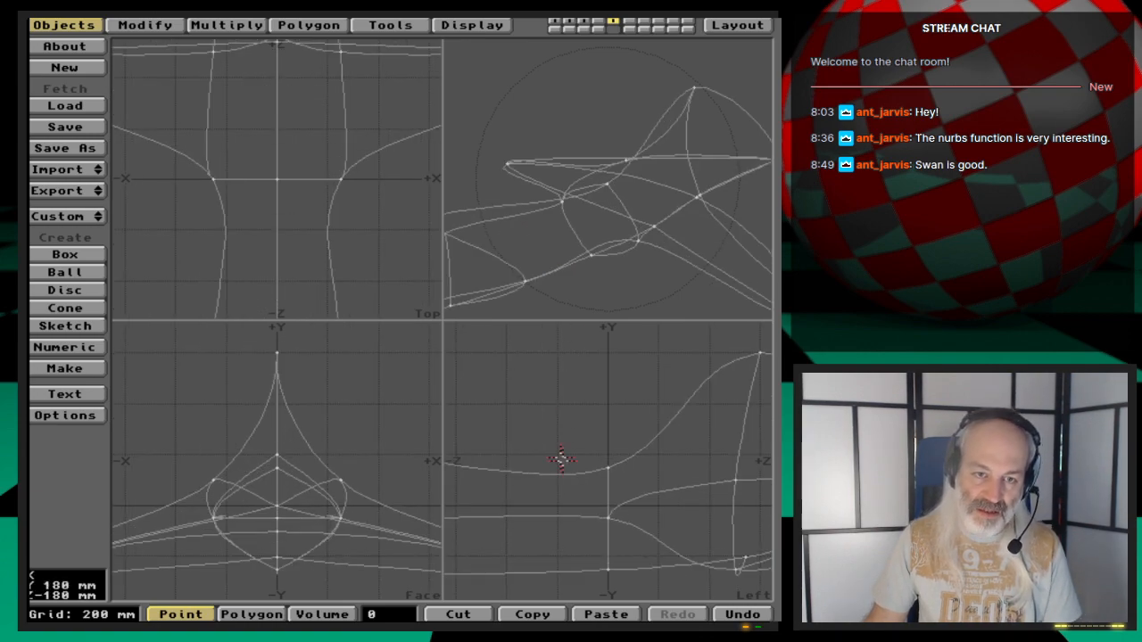
{"action": "key", "text": "Left"}
{"action": "key", "text": "Left"}
{"action": "key", "text": "Left"}
{"action": "key", "text": "Left"}
{"action": "key", "text": "Left"}
{"action": "key", "text": "Left"}
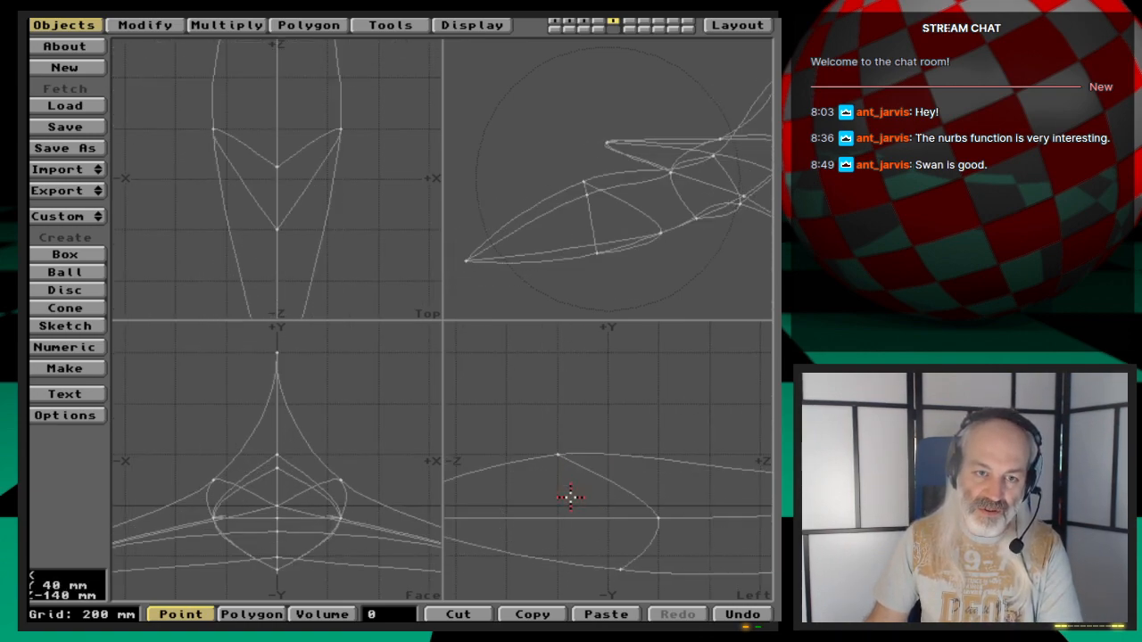
{"action": "key", "text": "Left"}
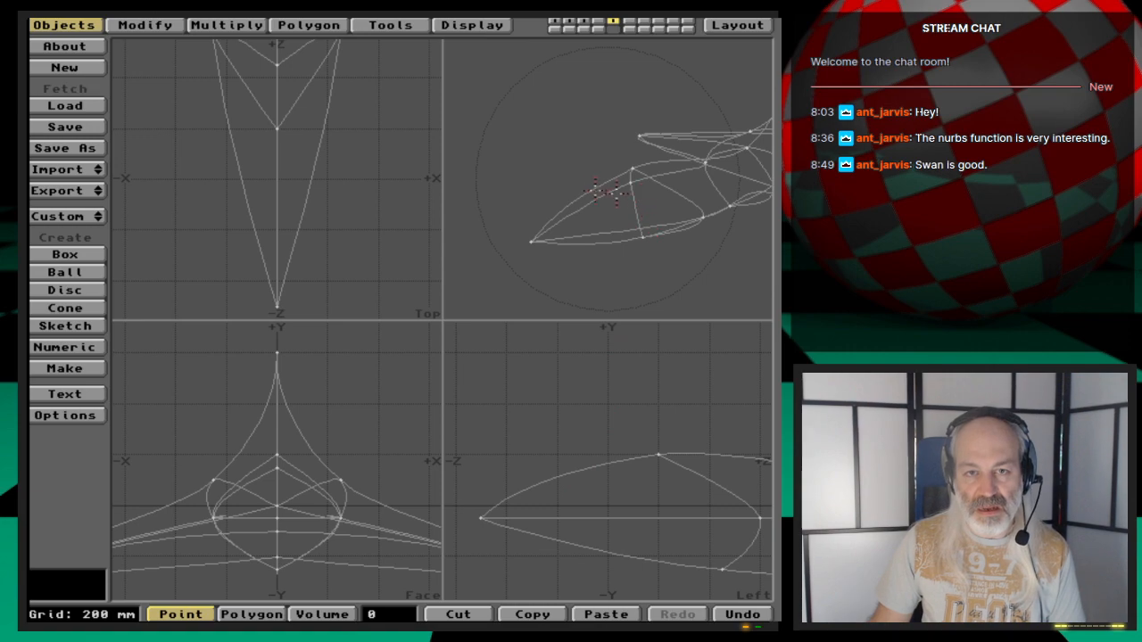
- Select three neighbouring cage curves and make a spline patch with 10 perpendicular and 10 parallel knots
{"action": "mouse_move", "coordinate": [606, 191]}
{"action": "left_mouse_down"}
{"action": "mouse_move", "coordinate": [598, 217]}
{"action": "mouse_move", "coordinate": [618, 208]}
{"action": "left_mouse_up"}
{"action": "key", "text": "space"}
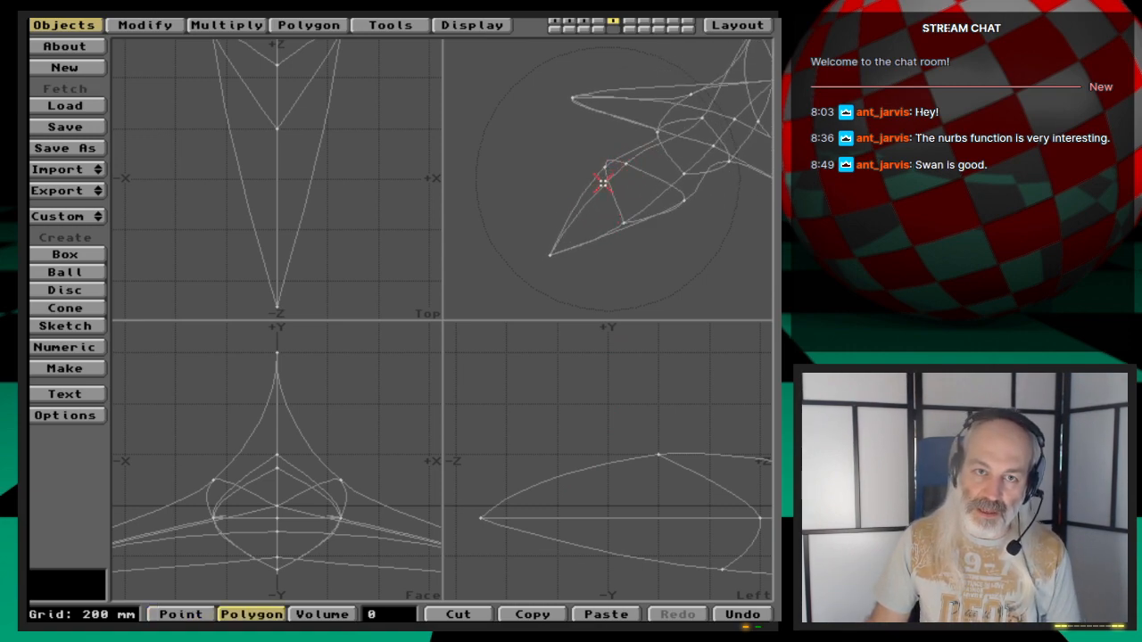
{"action": "left_click", "coordinate": [603, 189]}
{"action": "left_click", "coordinate": [652, 180]}
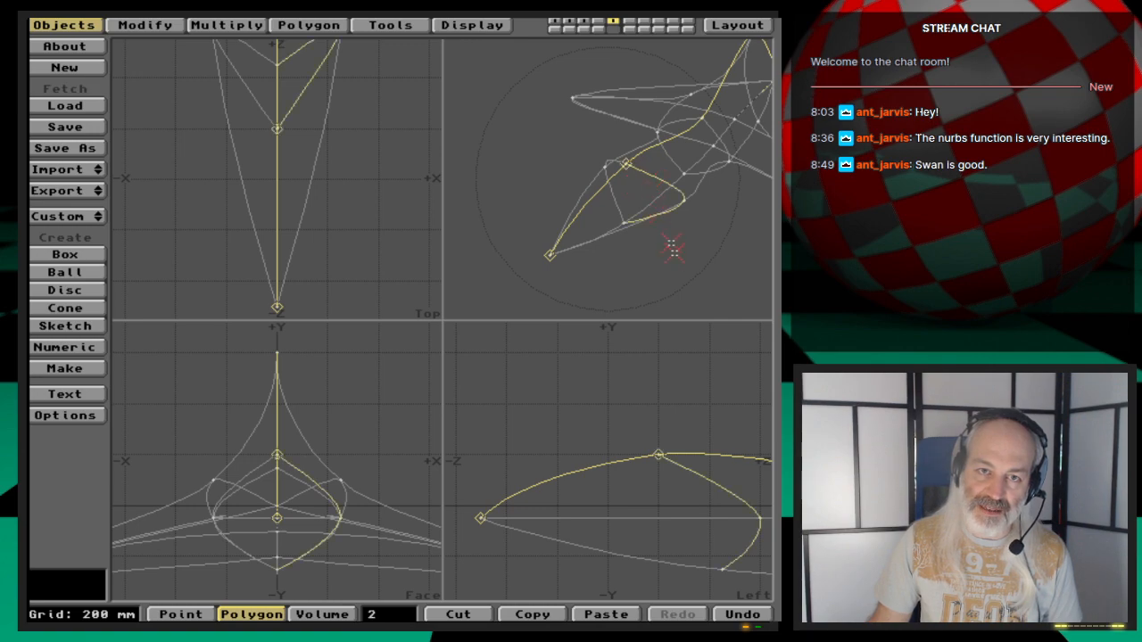
{"action": "left_click_drag", "start_coordinate": [690, 254], "coordinate": [657, 252], "text": "alt"}
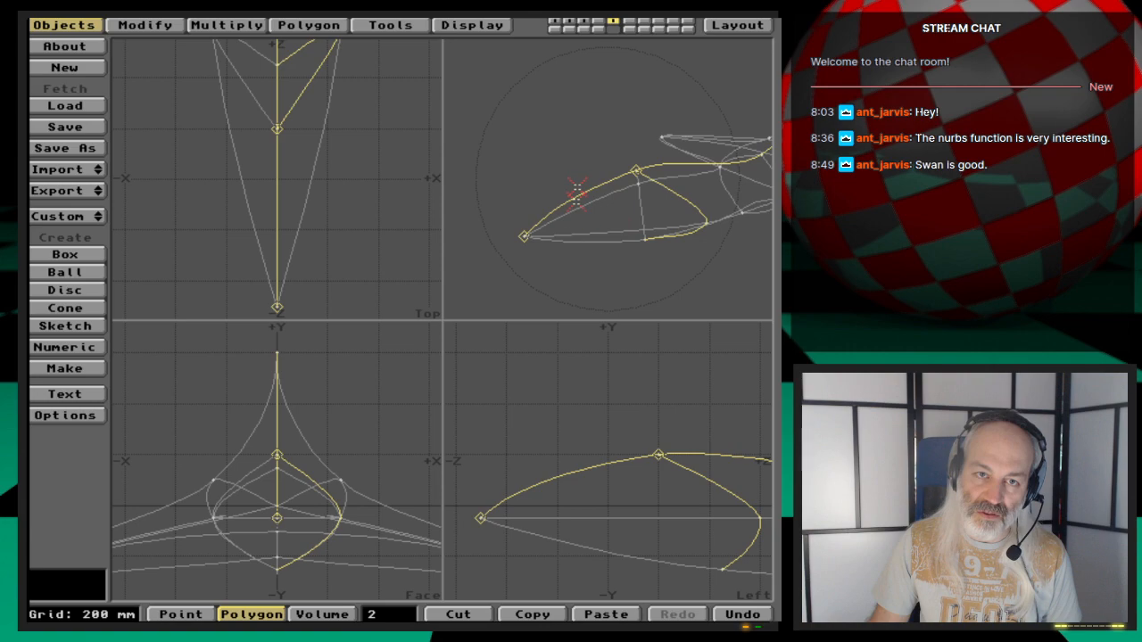
{"action": "left_click", "coordinate": [612, 228]}
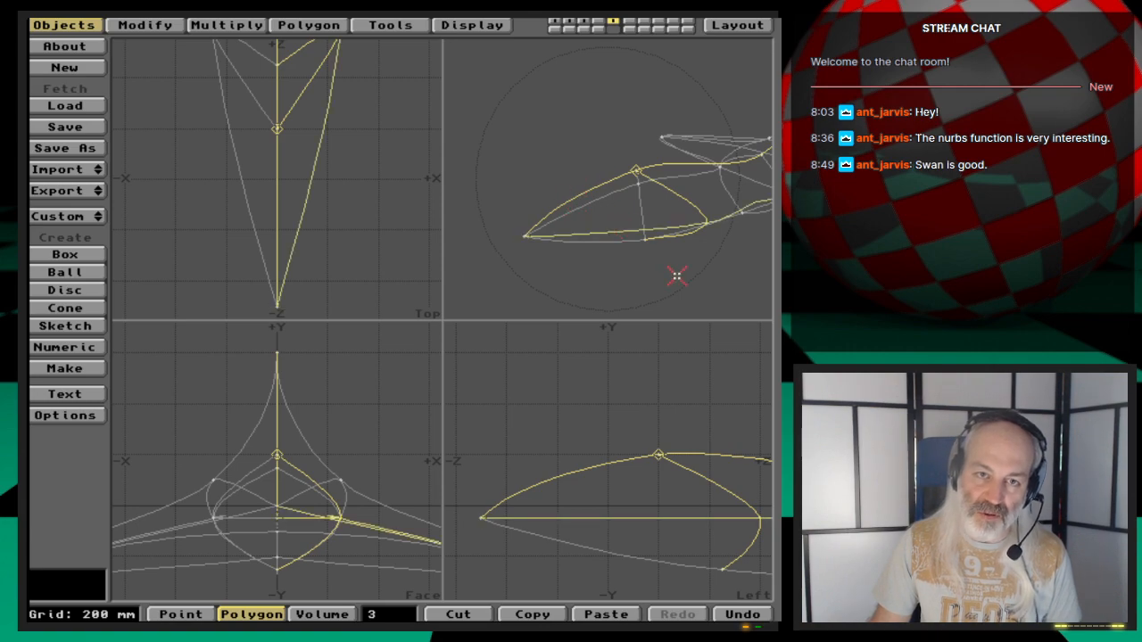
{"action": "key", "text": "ctrl+f"}
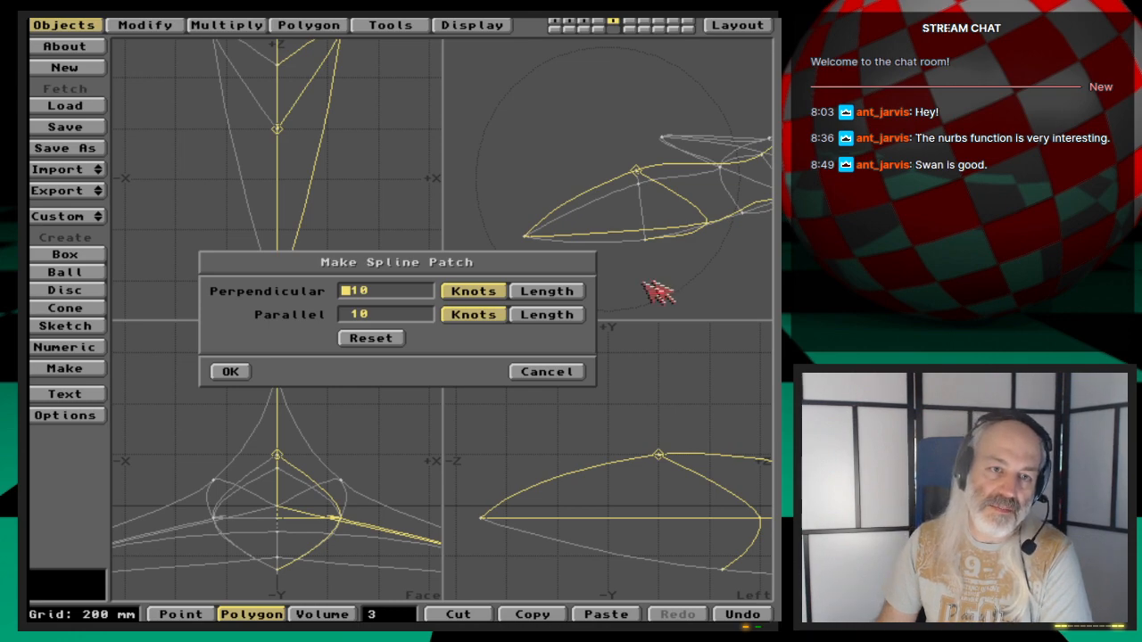
{"action": "left_click", "coordinate": [233, 372]}
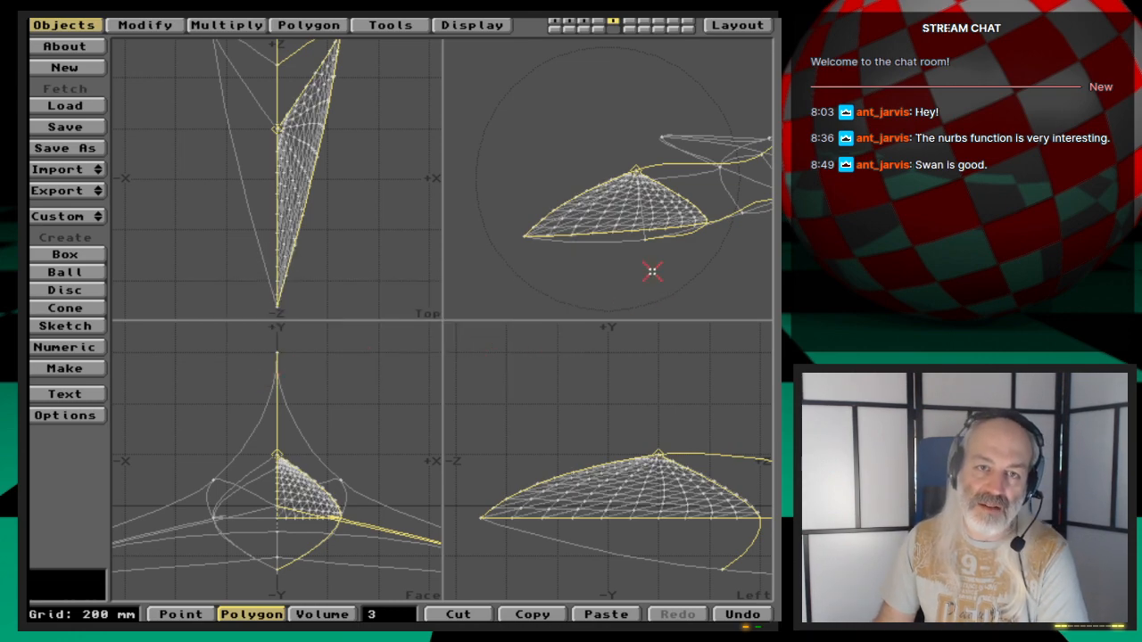
- Undo the spline patch and clear the curve selection
{"action": "mouse_move", "coordinate": [635, 221]}
{"action": "left_mouse_down"}
{"action": "mouse_move", "coordinate": [651, 212]}
{"action": "mouse_move", "coordinate": [688, 237]}
{"action": "mouse_move", "coordinate": [664, 178]}
{"action": "mouse_move", "coordinate": [593, 204]}
{"action": "mouse_move", "coordinate": [610, 186]}
{"action": "mouse_move", "coordinate": [568, 239]}
{"action": "mouse_move", "coordinate": [659, 243]}
{"action": "left_mouse_up"}
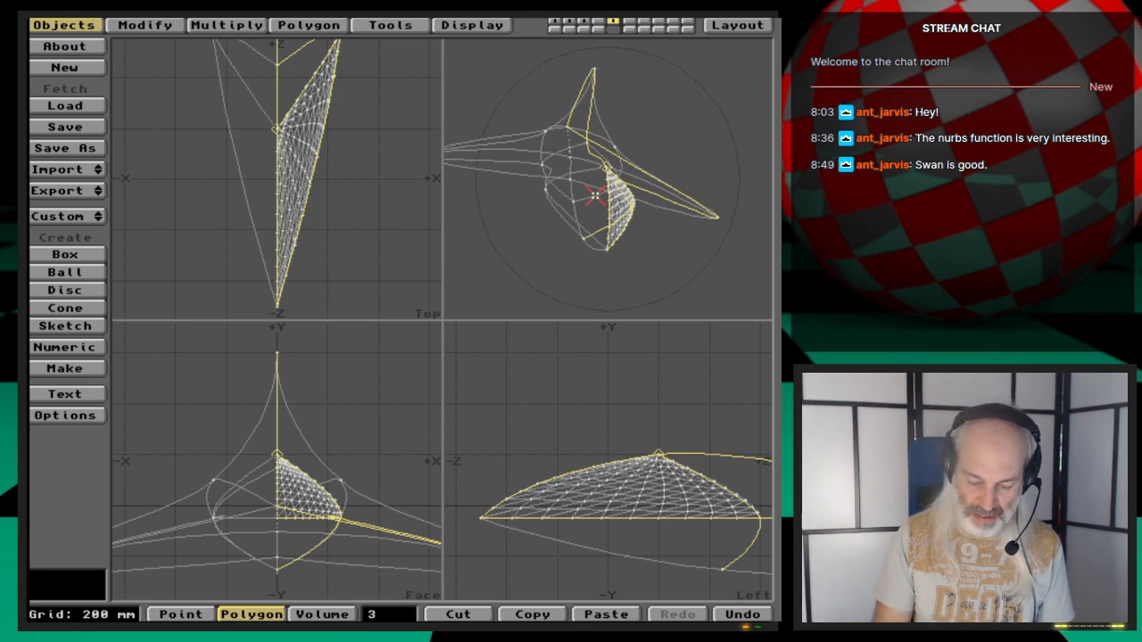
{"action": "key", "text": "u"}
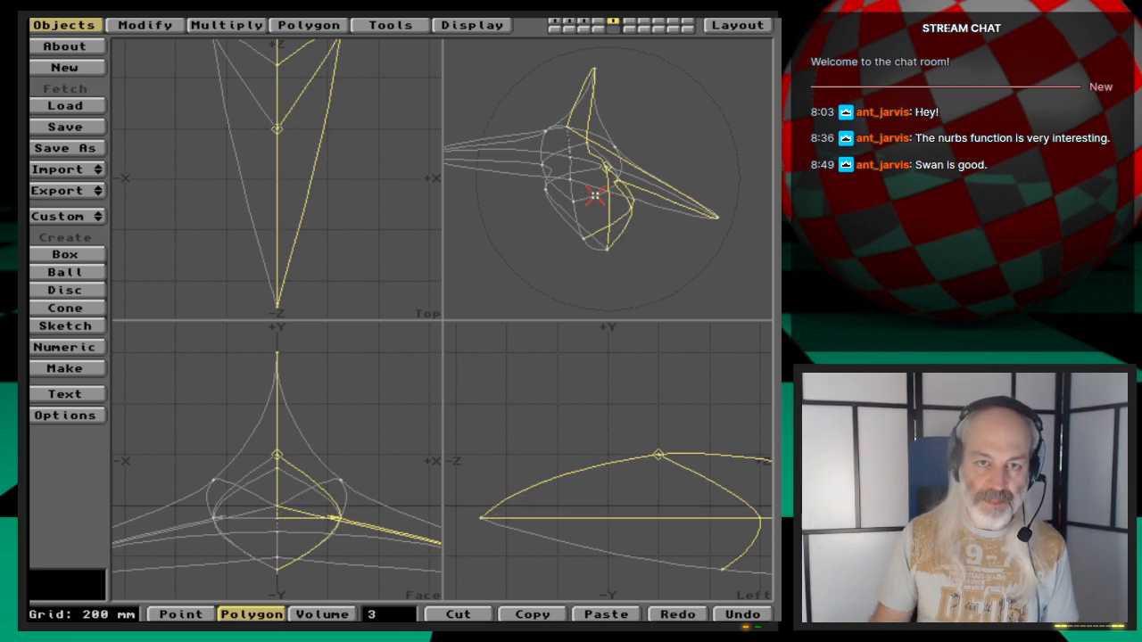
{"action": "left_click", "coordinate": [391, 613]}
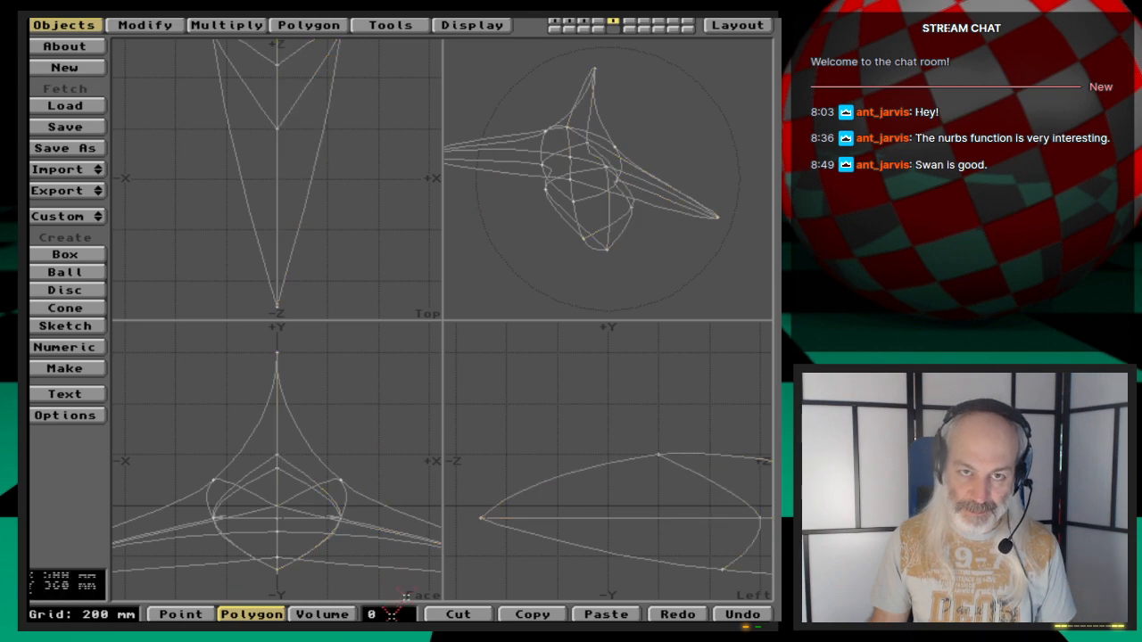
- Switch to layer 6, load Phobius_polys_st1, and orbit the perspective view around it
{"action": "left_click", "coordinate": [631, 20]}
{"action": "key", "text": "l"}
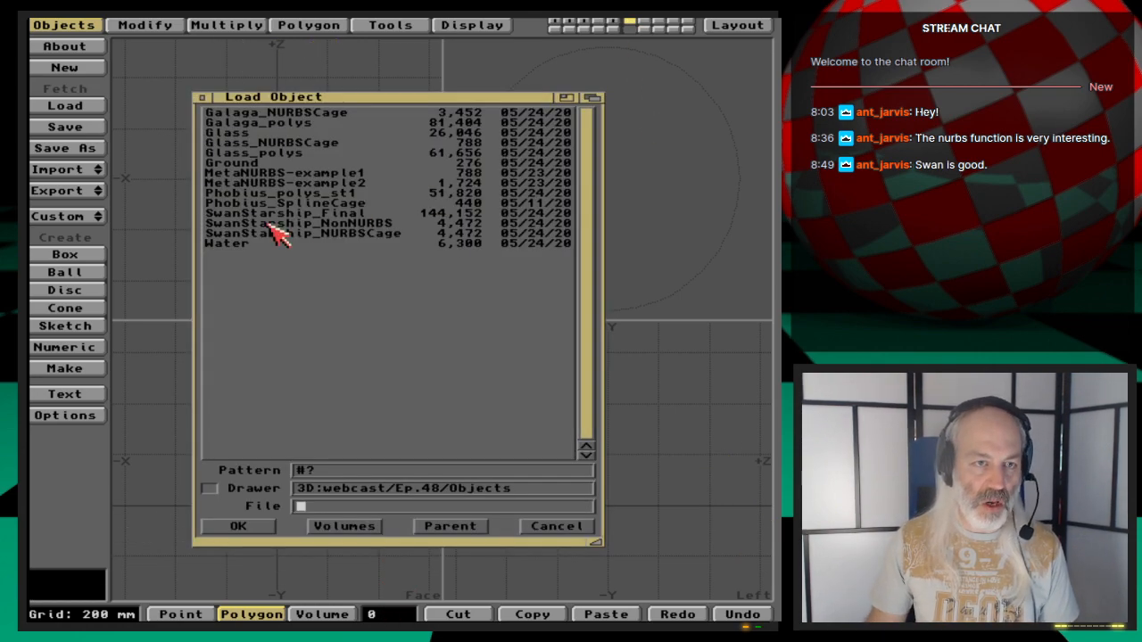
{"action": "double_click", "coordinate": [360, 194]}
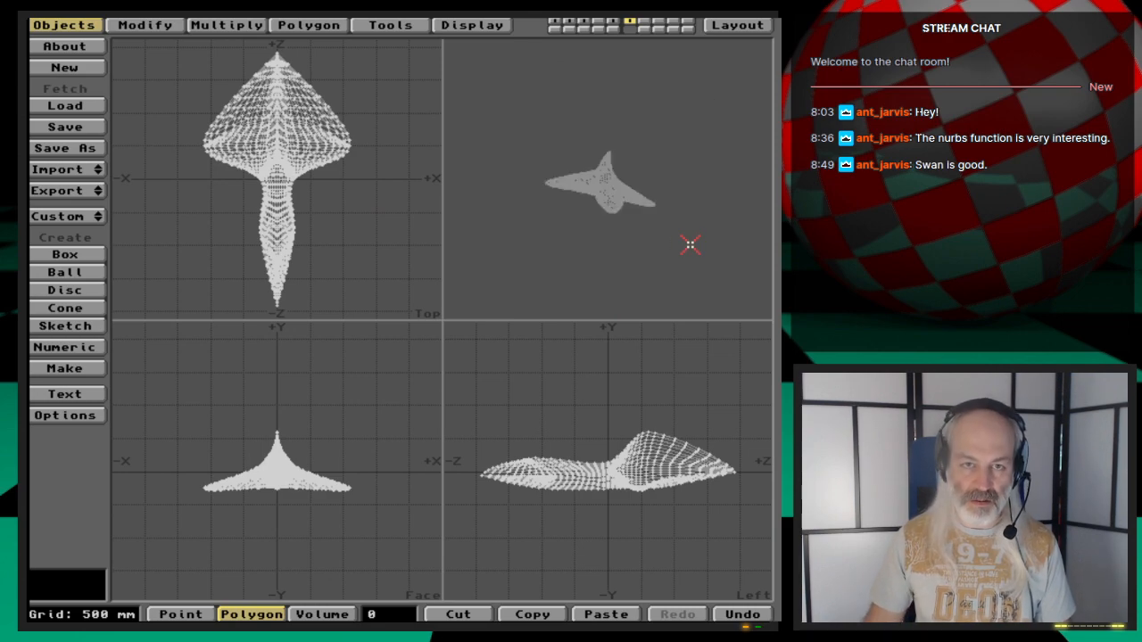
{"action": "key", "text": "period"}
{"action": "key", "text": "period"}
{"action": "key", "text": "period"}
{"action": "left_click_drag", "start_coordinate": [690, 244], "coordinate": [637, 224]}
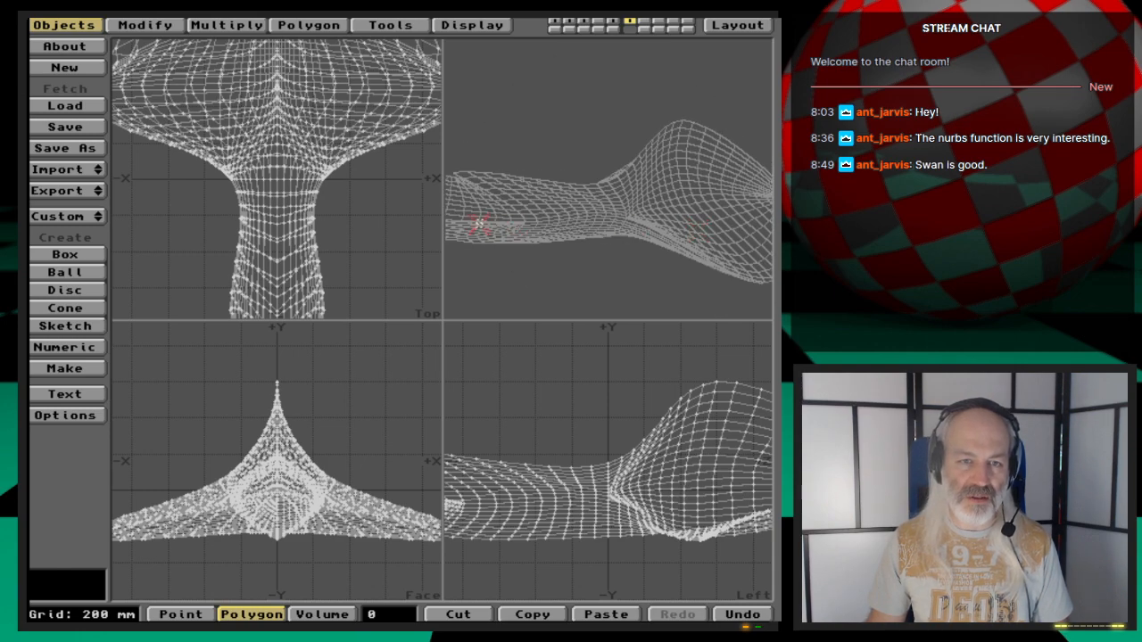
{"action": "left_click_drag", "start_coordinate": [513, 223], "coordinate": [550, 185]}
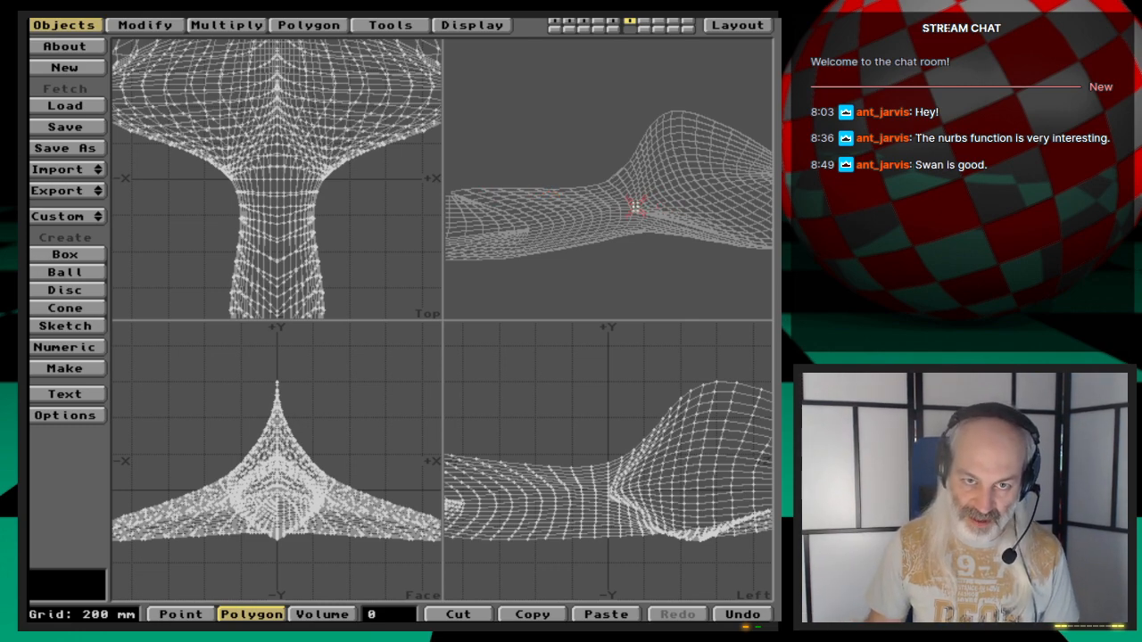
{"action": "left_click_drag", "start_coordinate": [679, 211], "coordinate": [654, 218]}
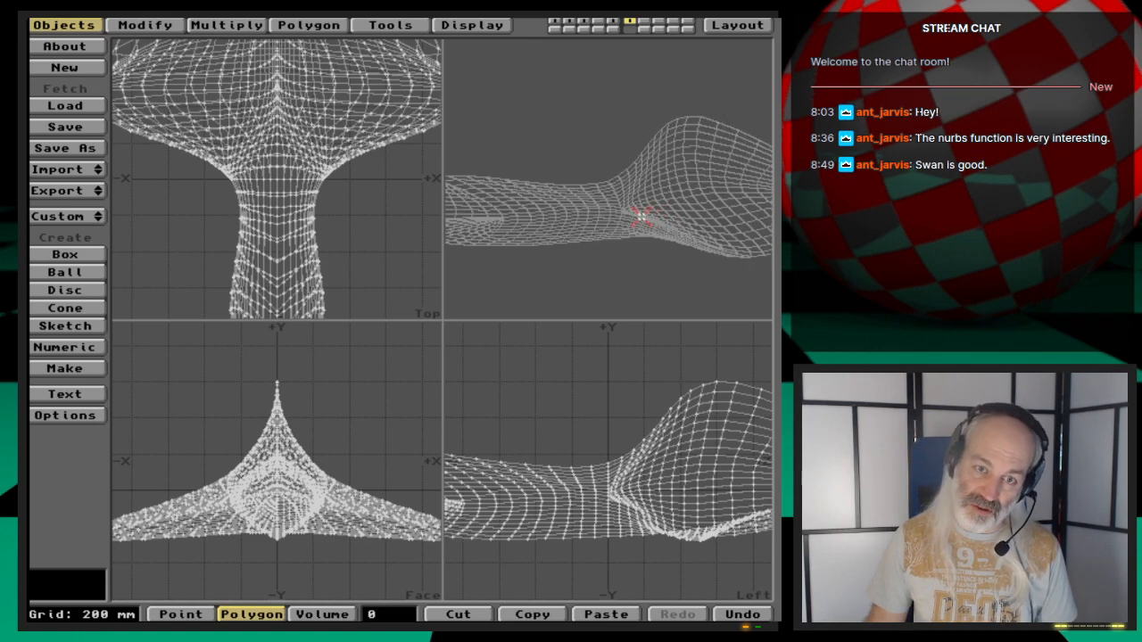
- Examine the Phobius polygon mesh closely in all views
{"action": "key", "text": "period"}
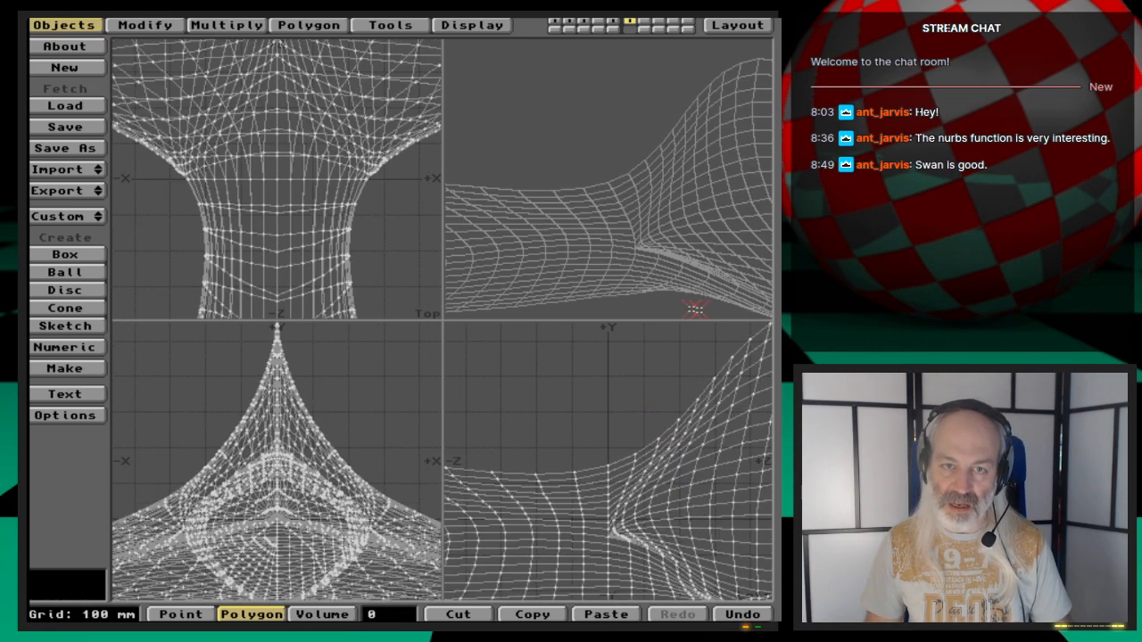
{"action": "mouse_move", "coordinate": [684, 267]}
{"action": "left_mouse_down"}
{"action": "mouse_move", "coordinate": [669, 260]}
{"action": "mouse_move", "coordinate": [684, 275]}
{"action": "mouse_move", "coordinate": [669, 271]}
{"action": "mouse_move", "coordinate": [666, 254]}
{"action": "mouse_move", "coordinate": [680, 268]}
{"action": "mouse_move", "coordinate": [683, 235]}
{"action": "mouse_move", "coordinate": [680, 255]}
{"action": "left_mouse_up"}
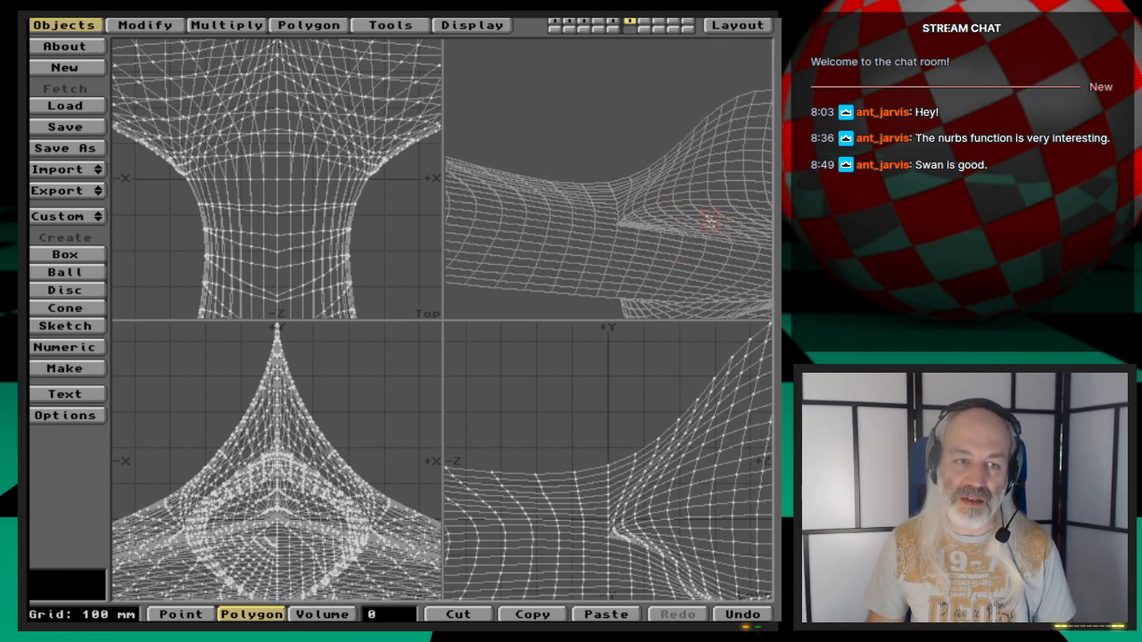
{"action": "left_click_drag", "start_coordinate": [698, 231], "coordinate": [708, 205]}
{"action": "key", "text": "comma"}
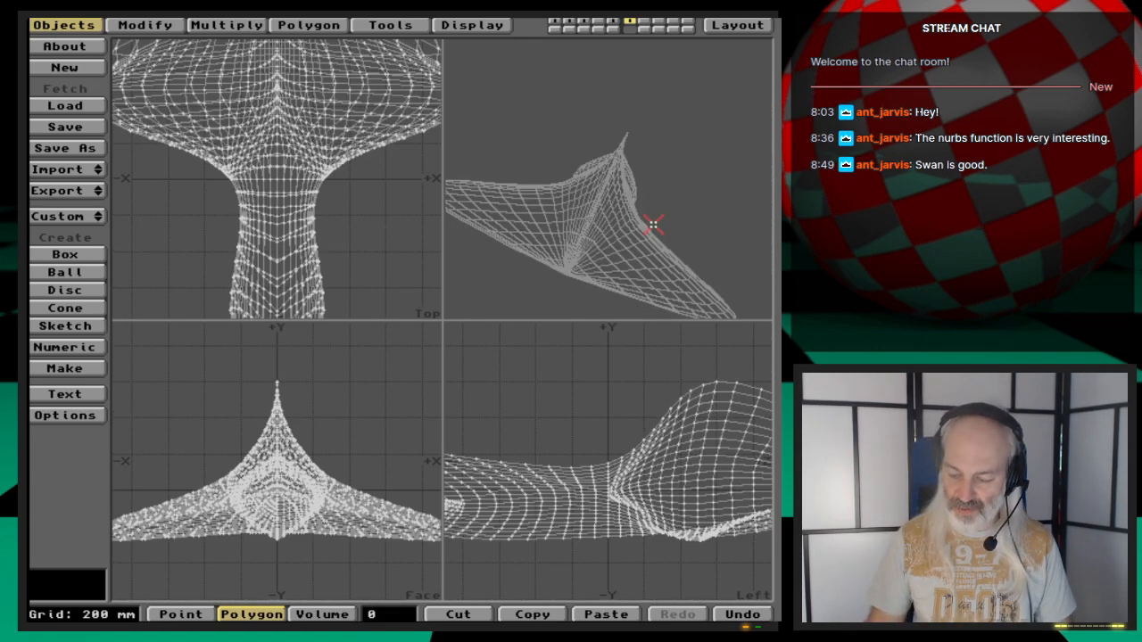
{"action": "left_click_drag", "start_coordinate": [653, 226], "coordinate": [653, 226]}
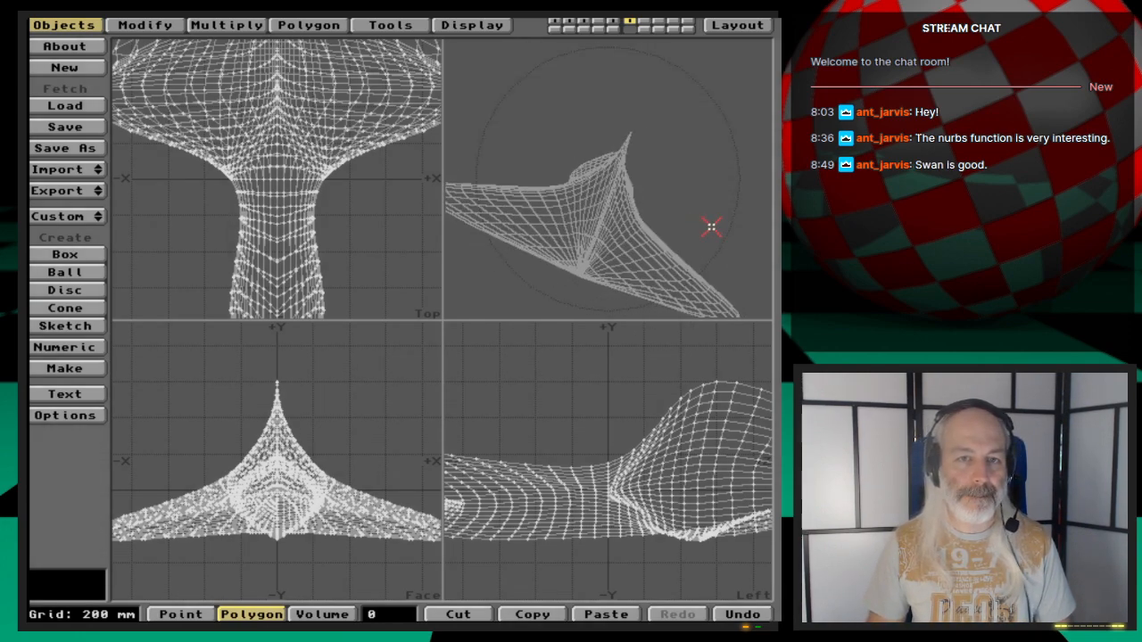
{"action": "left_click_drag", "start_coordinate": [711, 227], "coordinate": [682, 242]}
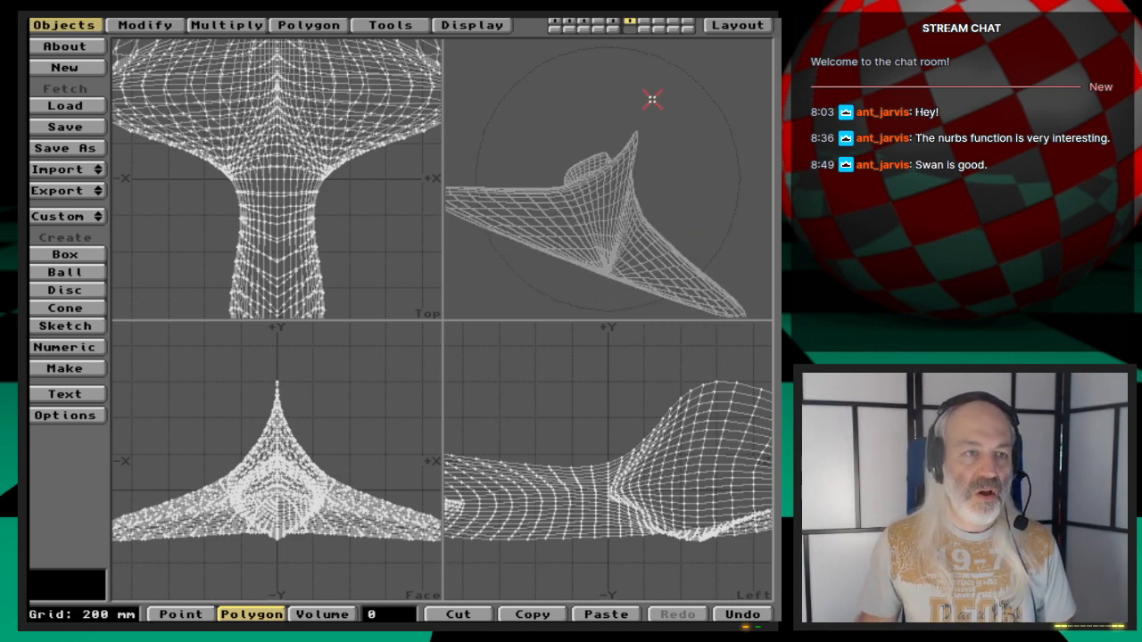
{"action": "key", "text": "7"}
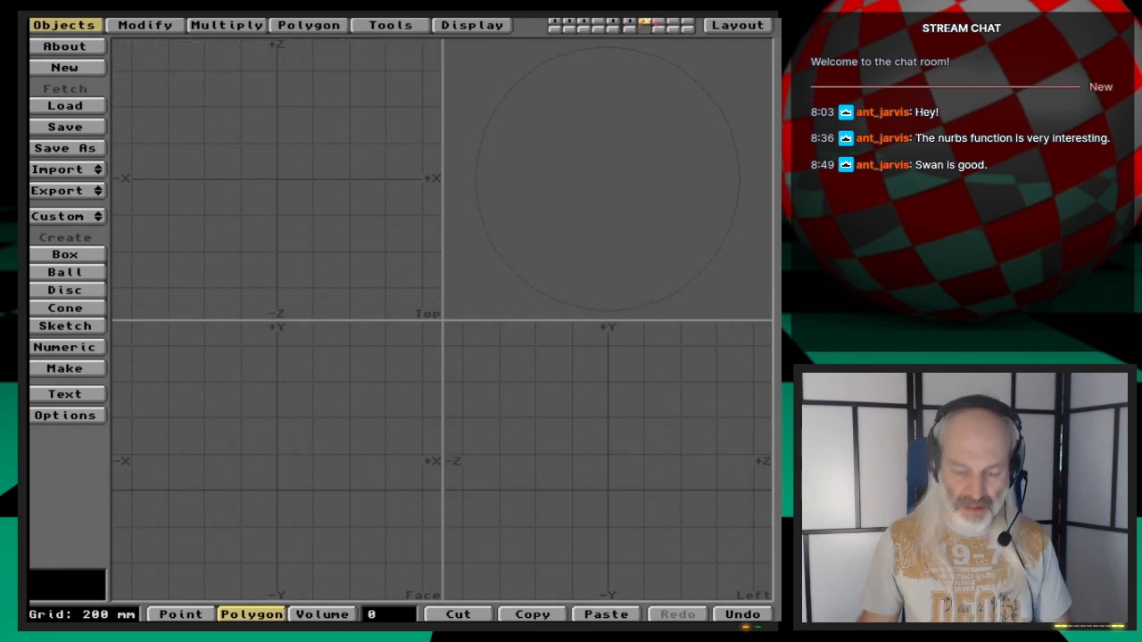
{"action": "key", "text": "l"}
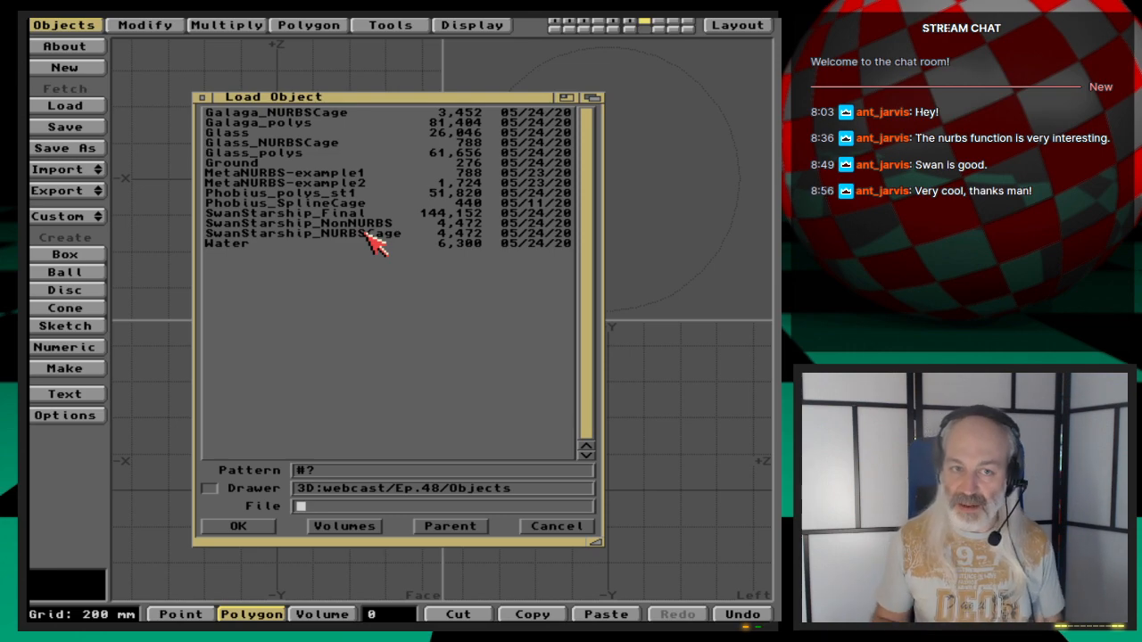
{"action": "left_click", "coordinate": [578, 527]}
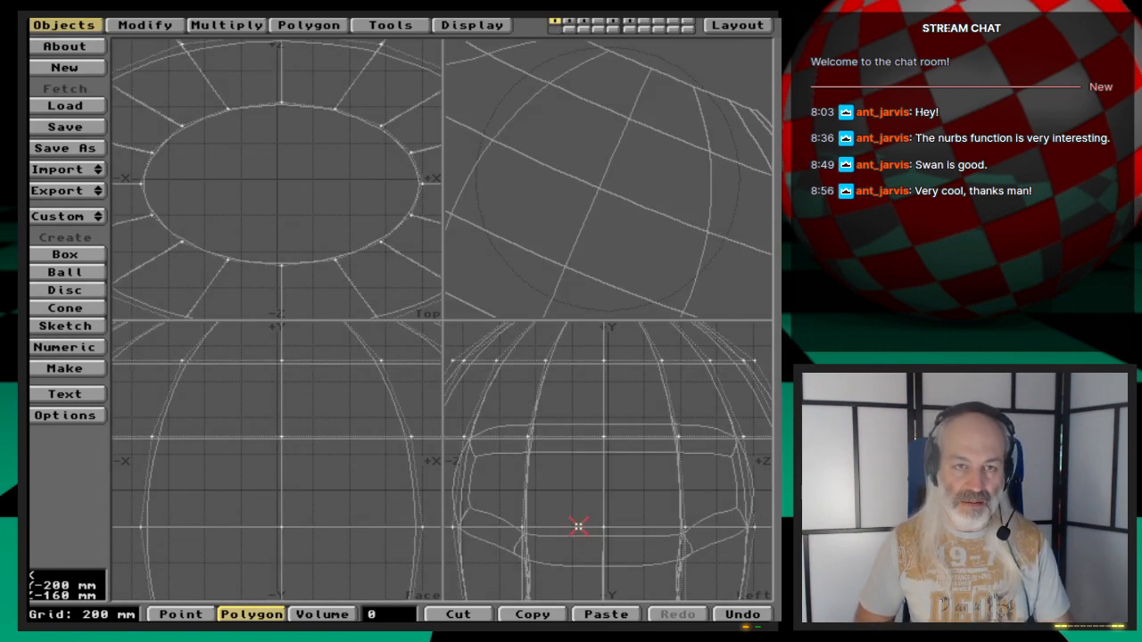
- Examine the spaceship model in layer 1 by zooming, panning and orbiting the views
{"action": "key", "text": "comma"}
{"action": "key", "text": "comma"}
{"action": "key", "text": "comma"}
{"action": "key", "text": "comma"}
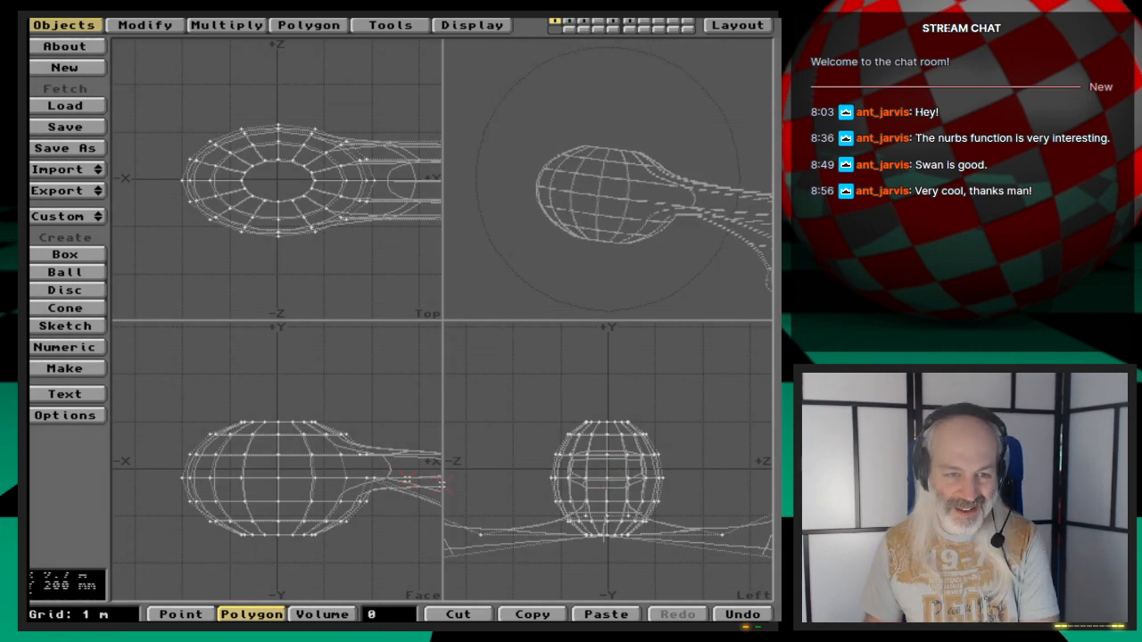
{"action": "key", "text": "Right"}
{"action": "key", "text": "Right"}
{"action": "key", "text": "Right"}
{"action": "key", "text": "Right"}
{"action": "key", "text": "Right"}
{"action": "key", "text": "Right"}
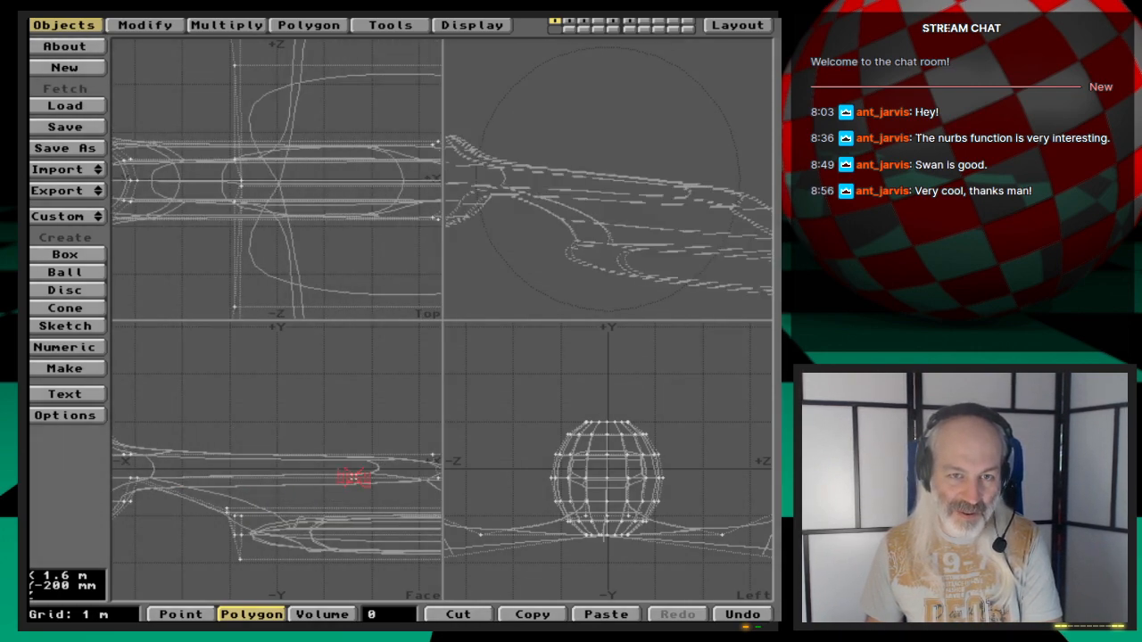
{"action": "left_click_drag", "start_coordinate": [586, 257], "coordinate": [650, 278]}
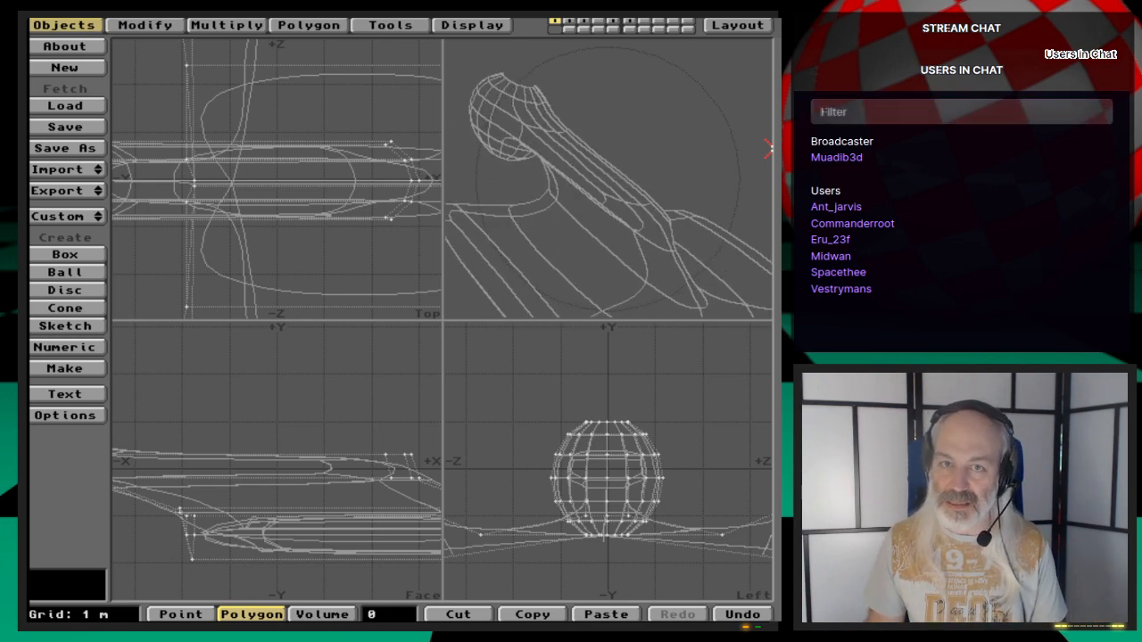
{"action": "left_click", "coordinate": [395, 475]}
{"action": "left_click", "coordinate": [391, 608]}
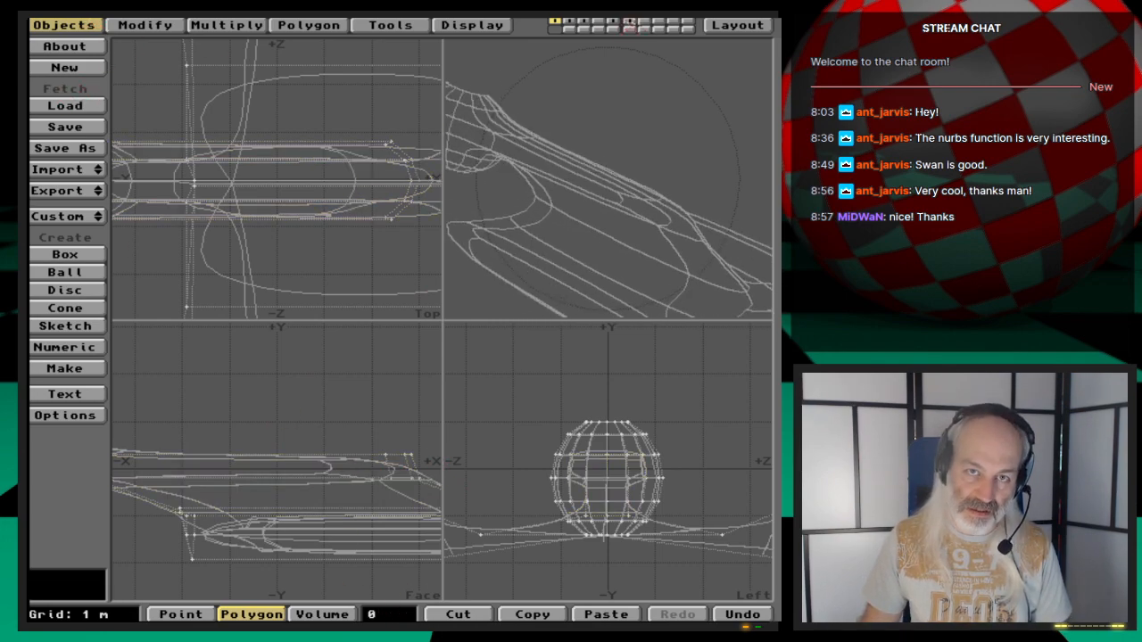
- Quit LightWave and launch the Webcast_Outro1_scr script from the Workbench
{"action": "left_click", "coordinate": [738, 25]}
{"action": "left_click_drag", "start_coordinate": [75, 48], "coordinate": [91, 87]}
{"action": "left_click", "coordinate": [292, 345]}
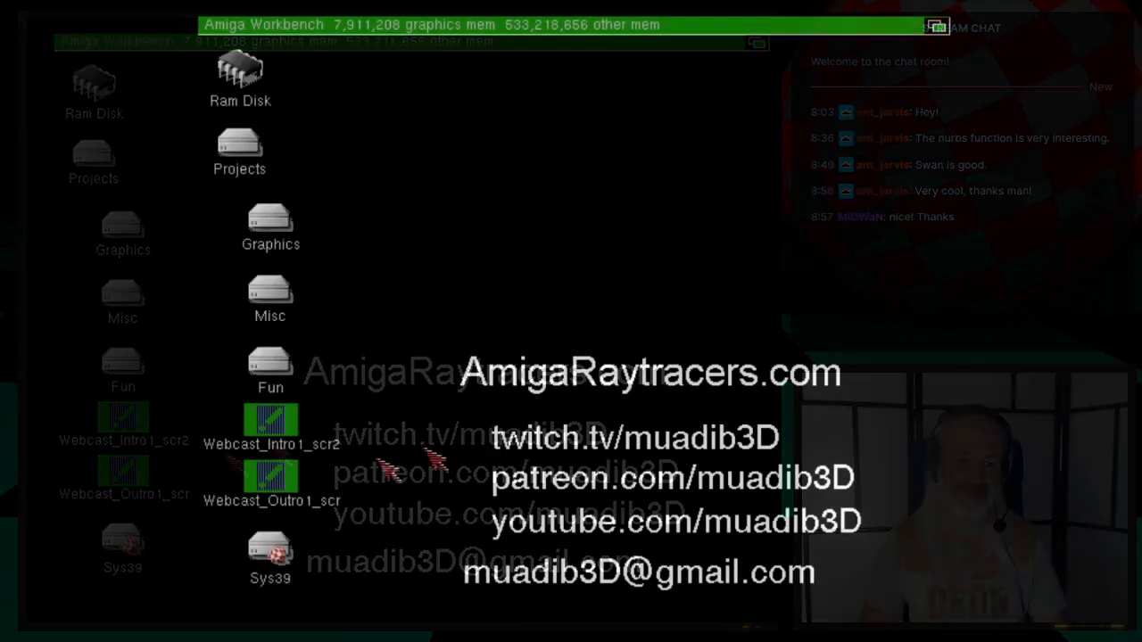
{"action": "left_click", "coordinate": [134, 484]}
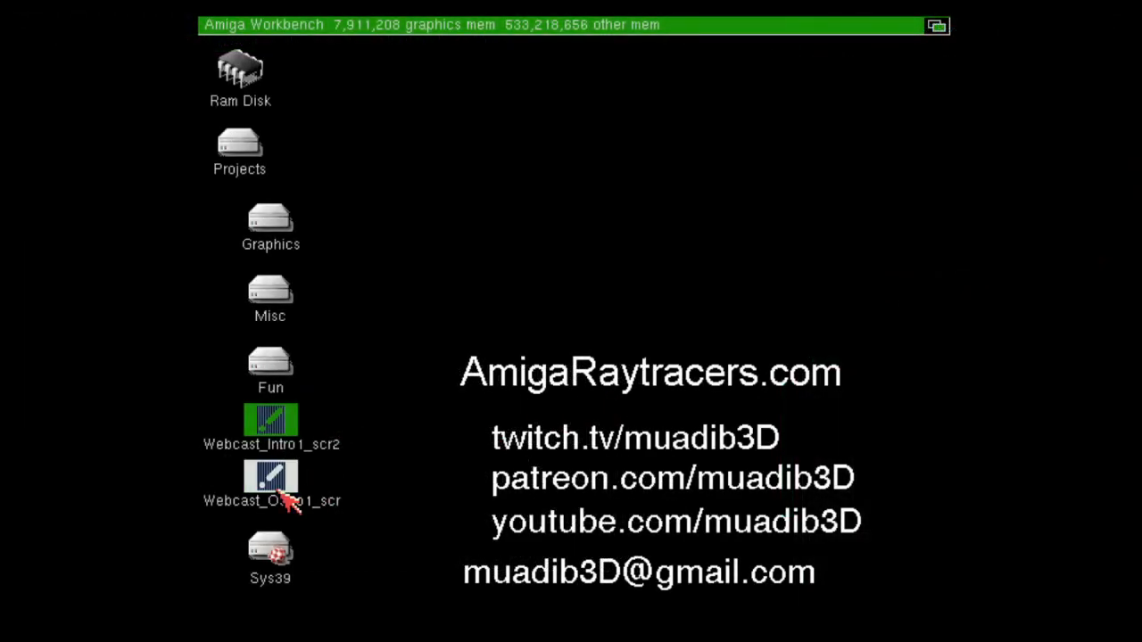
{"action": "double_click", "coordinate": [283, 496]}
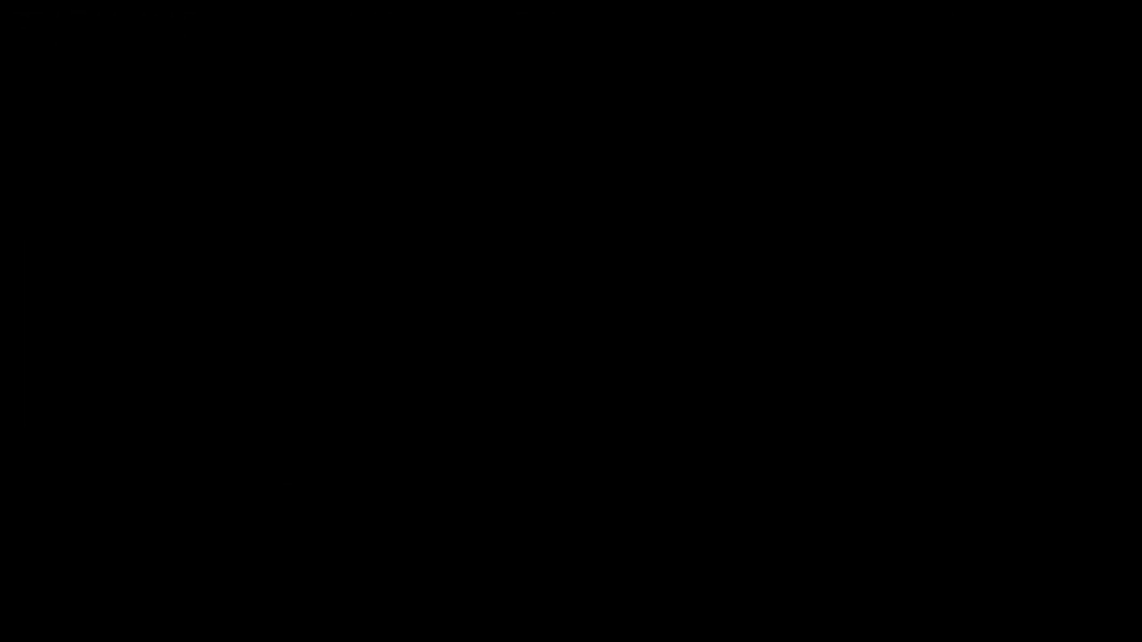